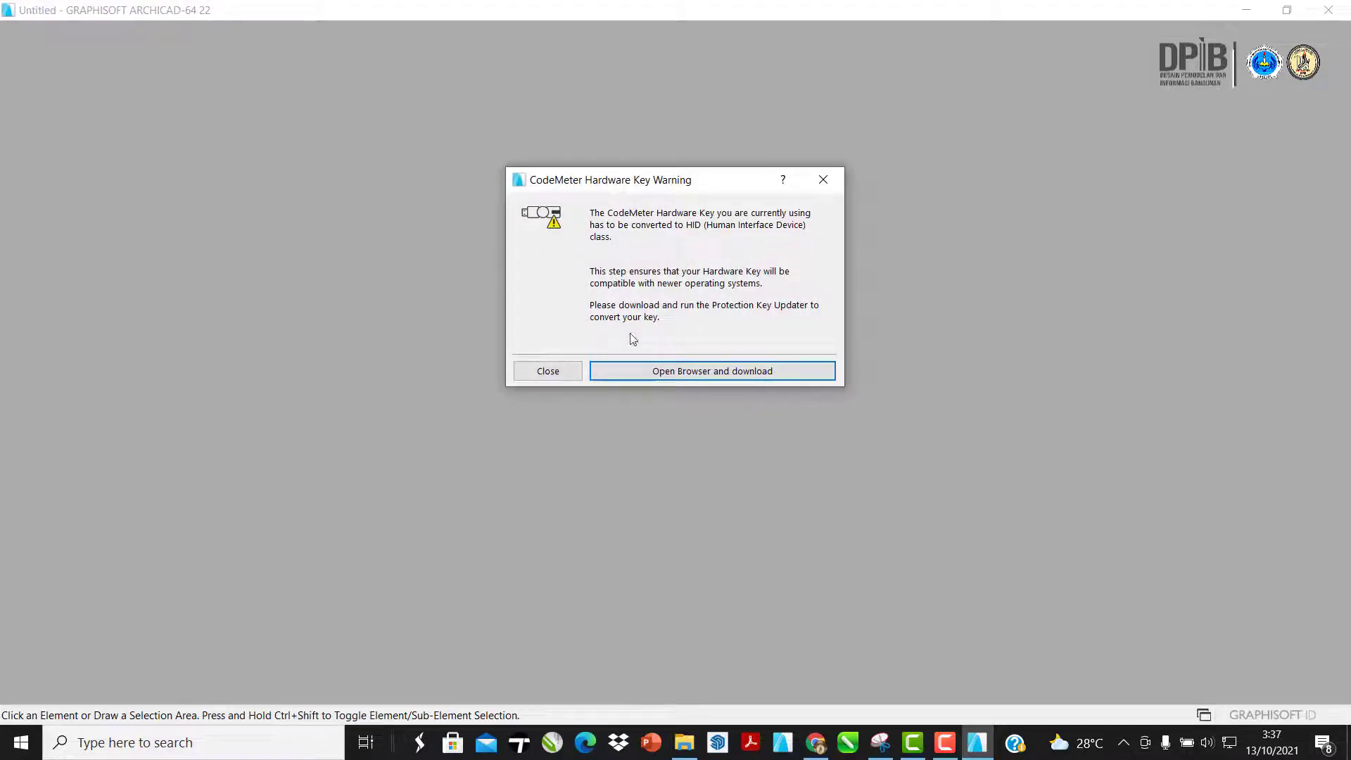
- Dismiss the hardware key warning and set up a new project based on ARCHICAD 22 Template.tpl
click(547, 371)
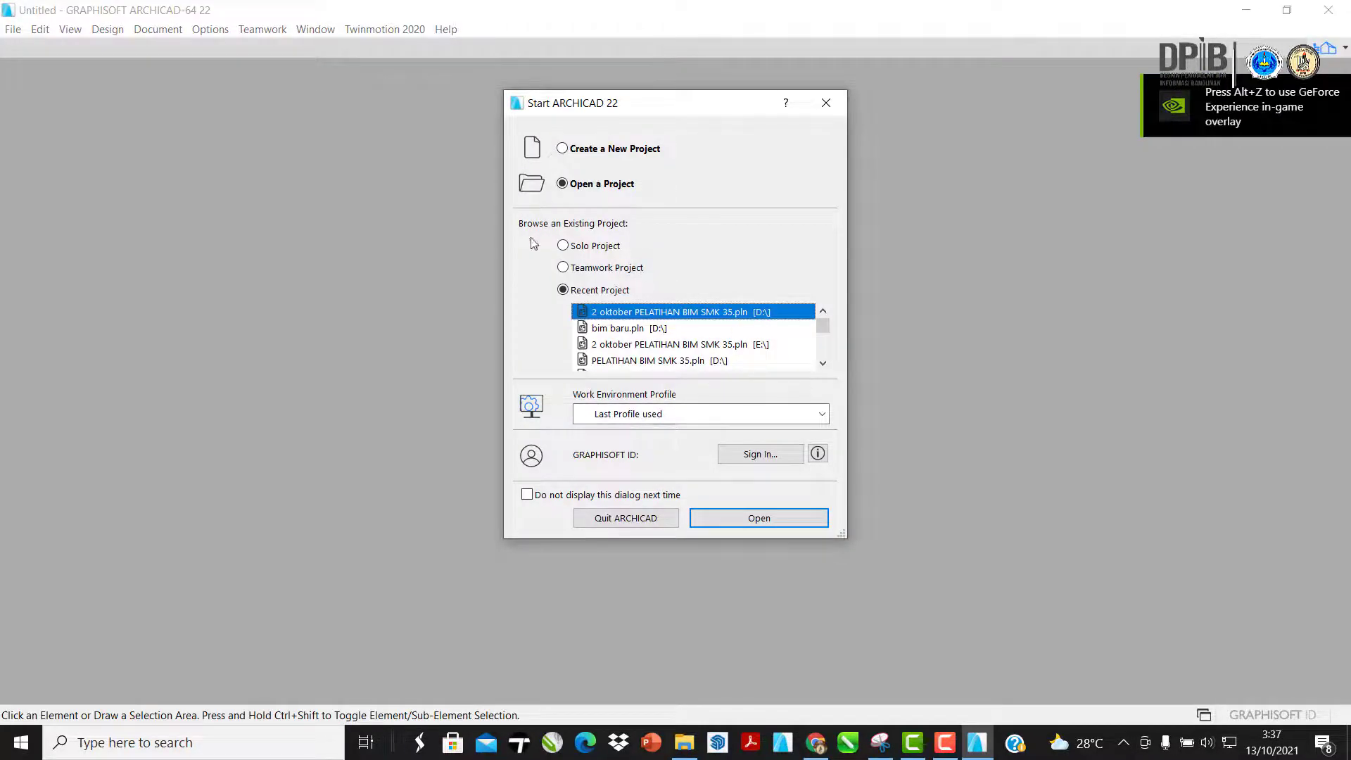
click(572, 151)
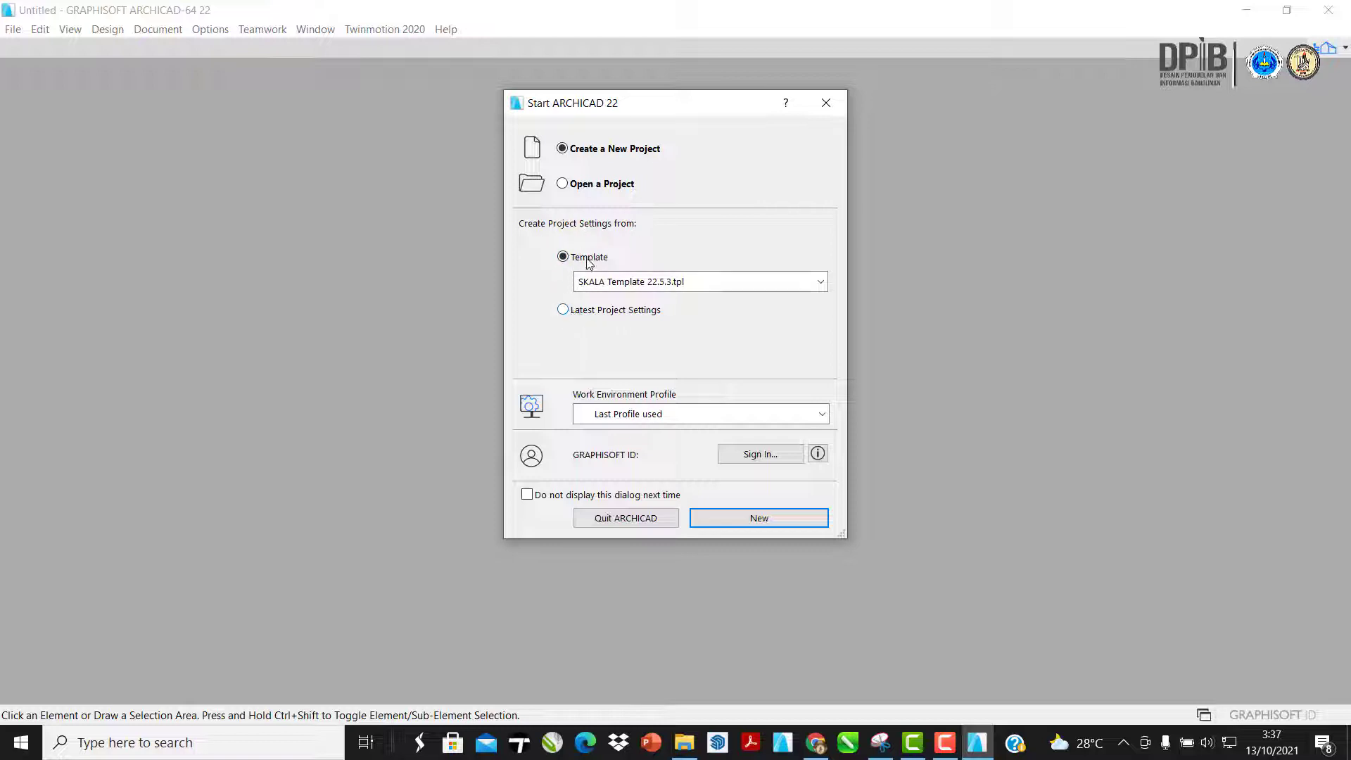
click(618, 276)
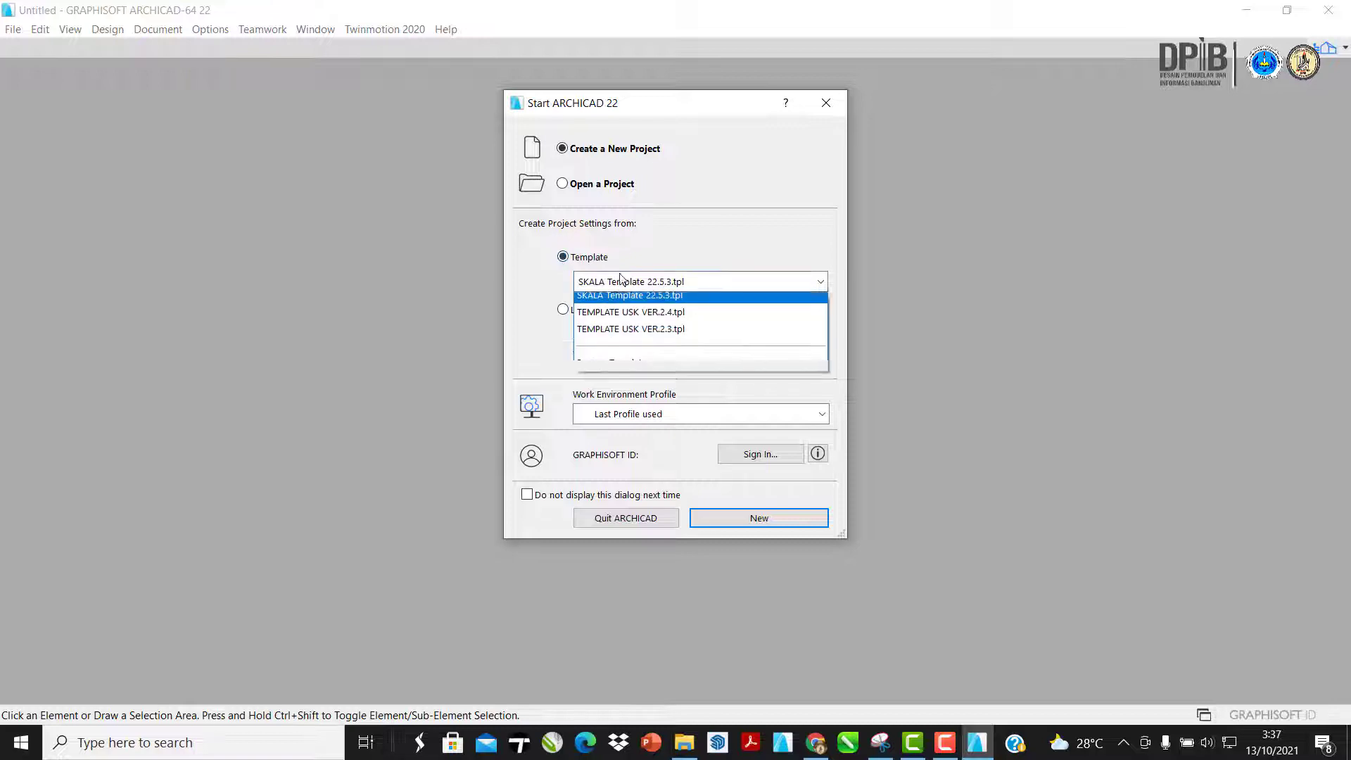
click(617, 297)
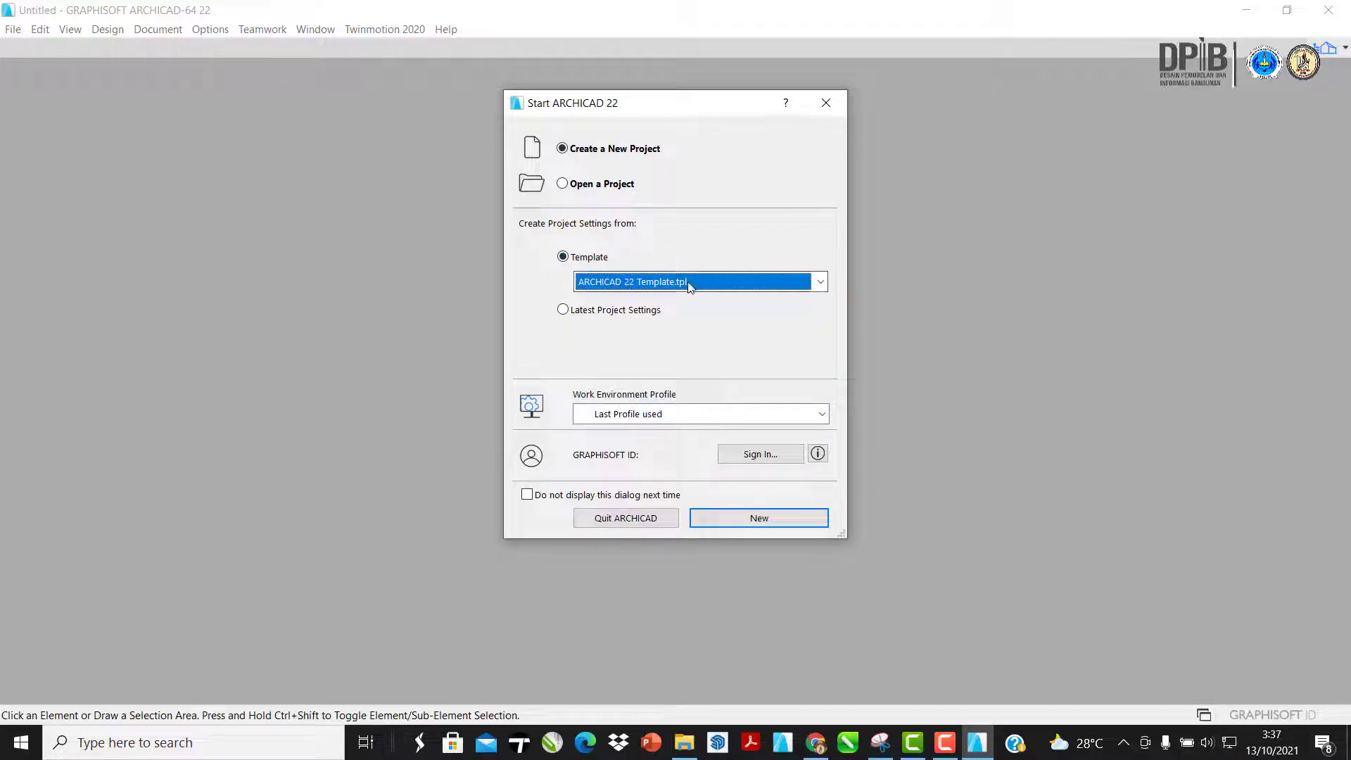
- Browse drive D to DIKLAT, TEMPLATE, SKALA Template 22.5.3 and choose SKALA Template 22.5.3.tpl as the project template
click(593, 280)
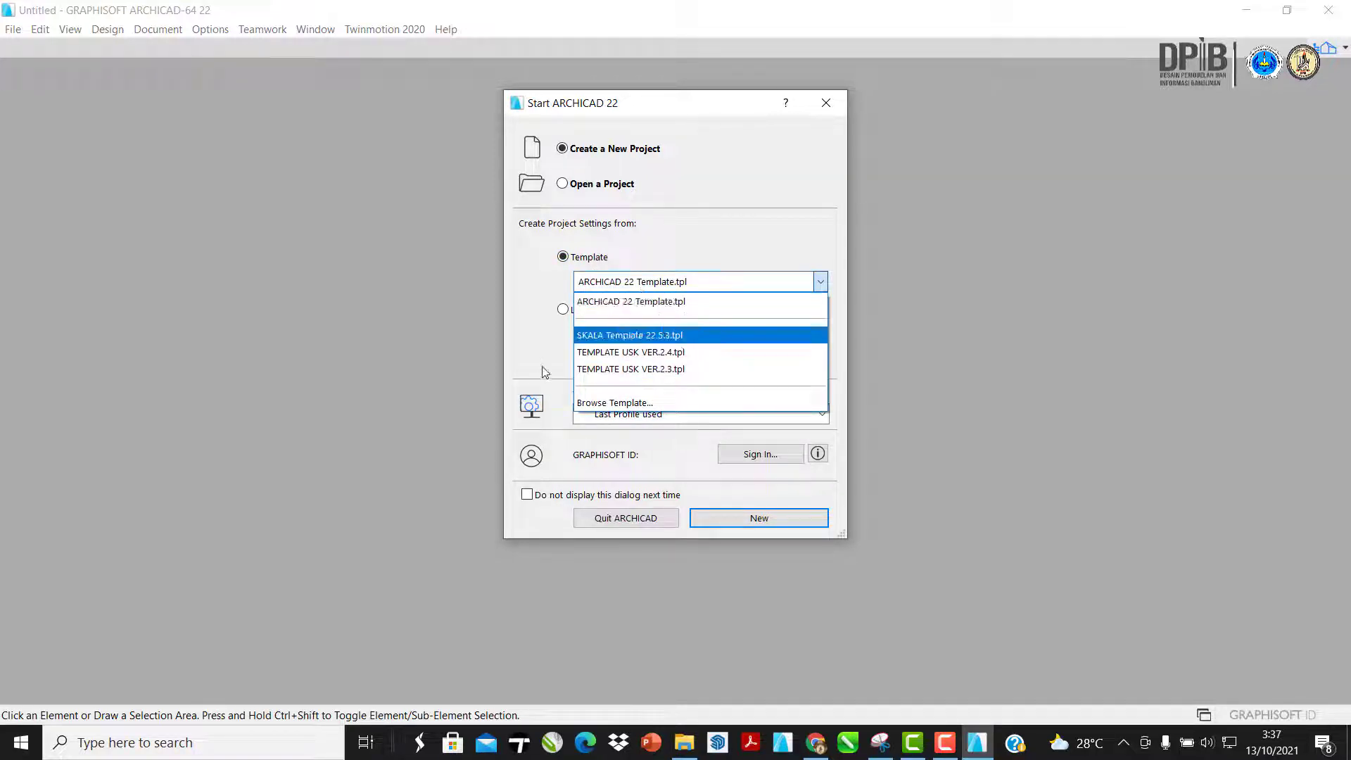
click(612, 404)
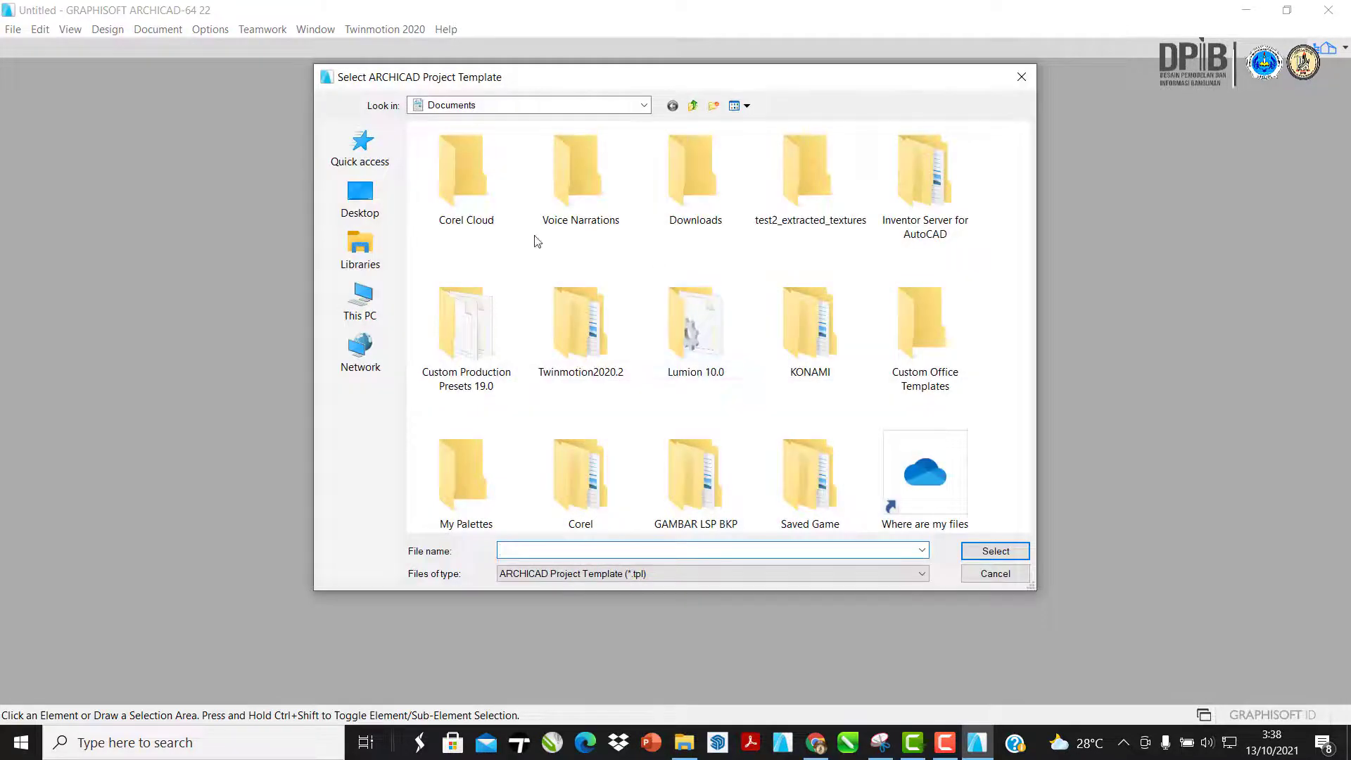
click(380, 325)
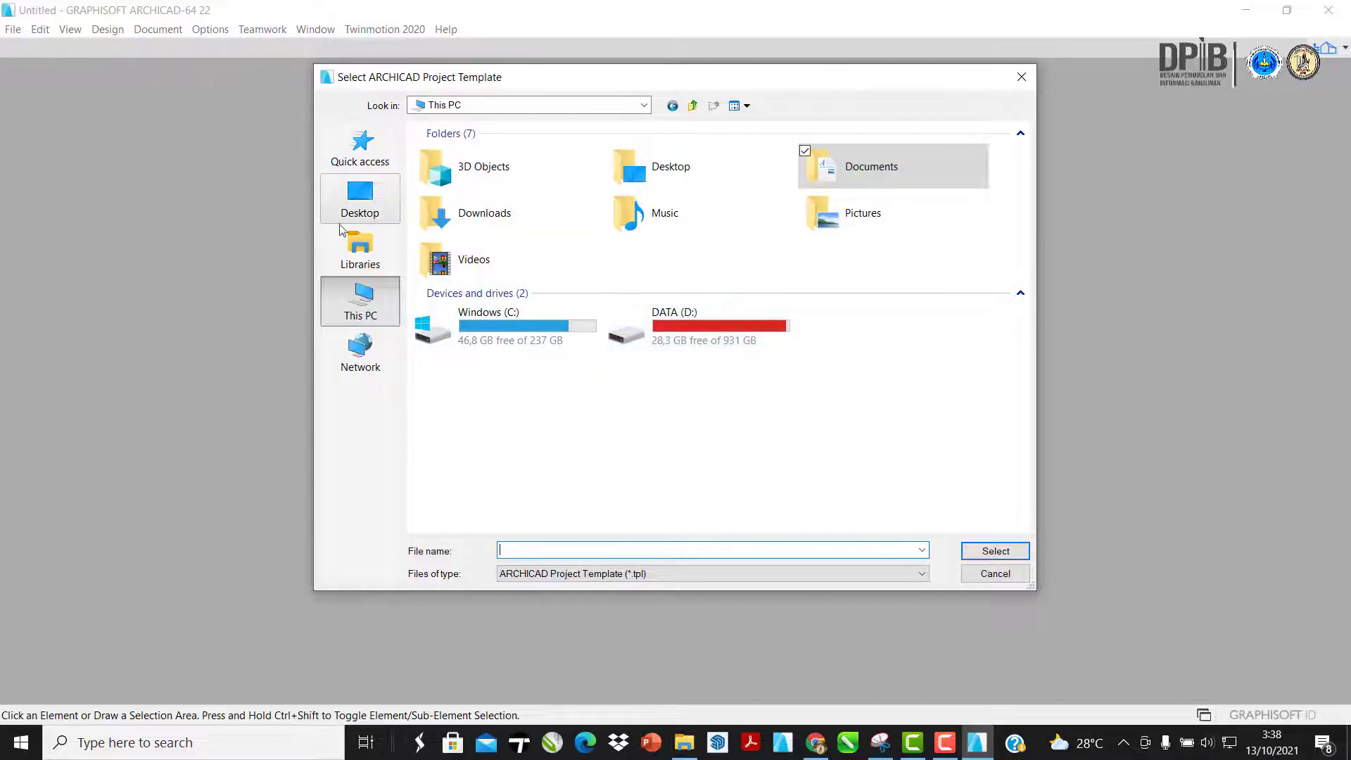
click(360, 307)
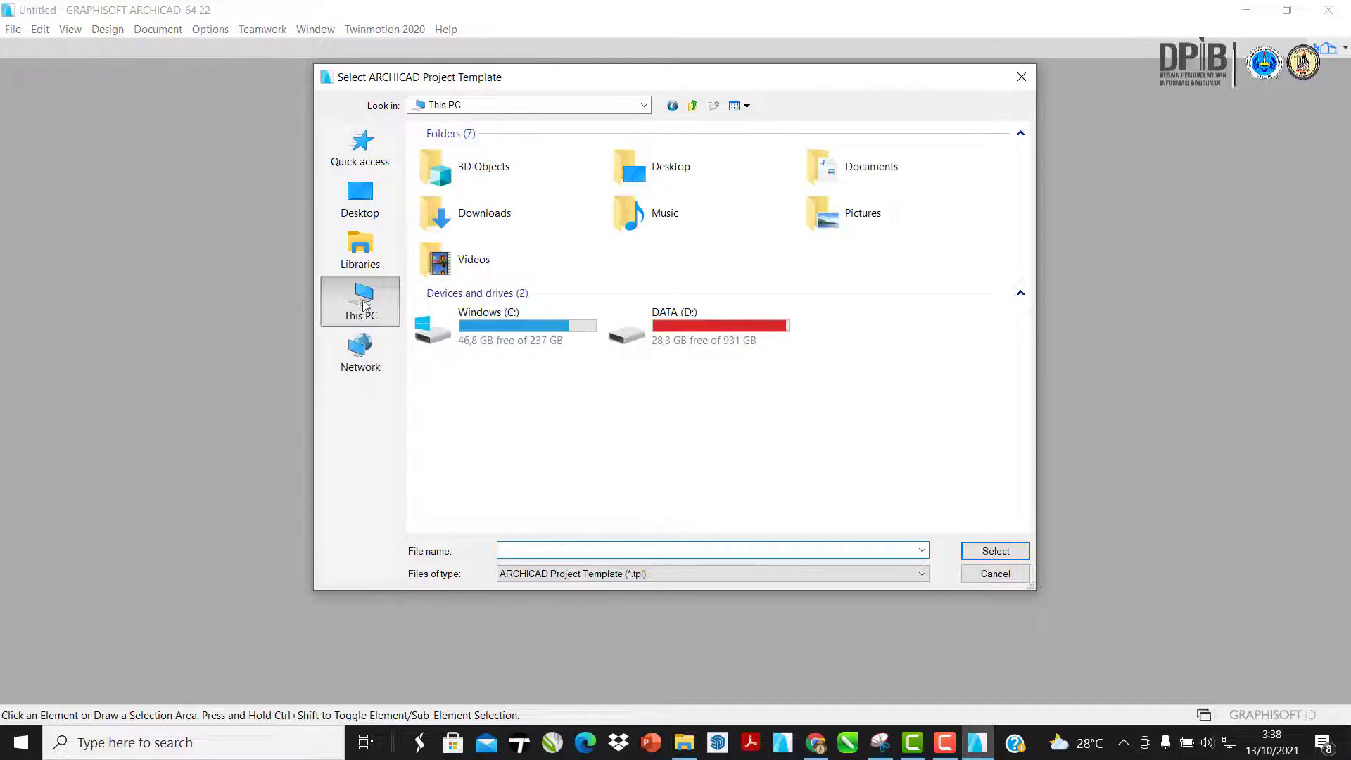
double_click(672, 330)
click(466, 151)
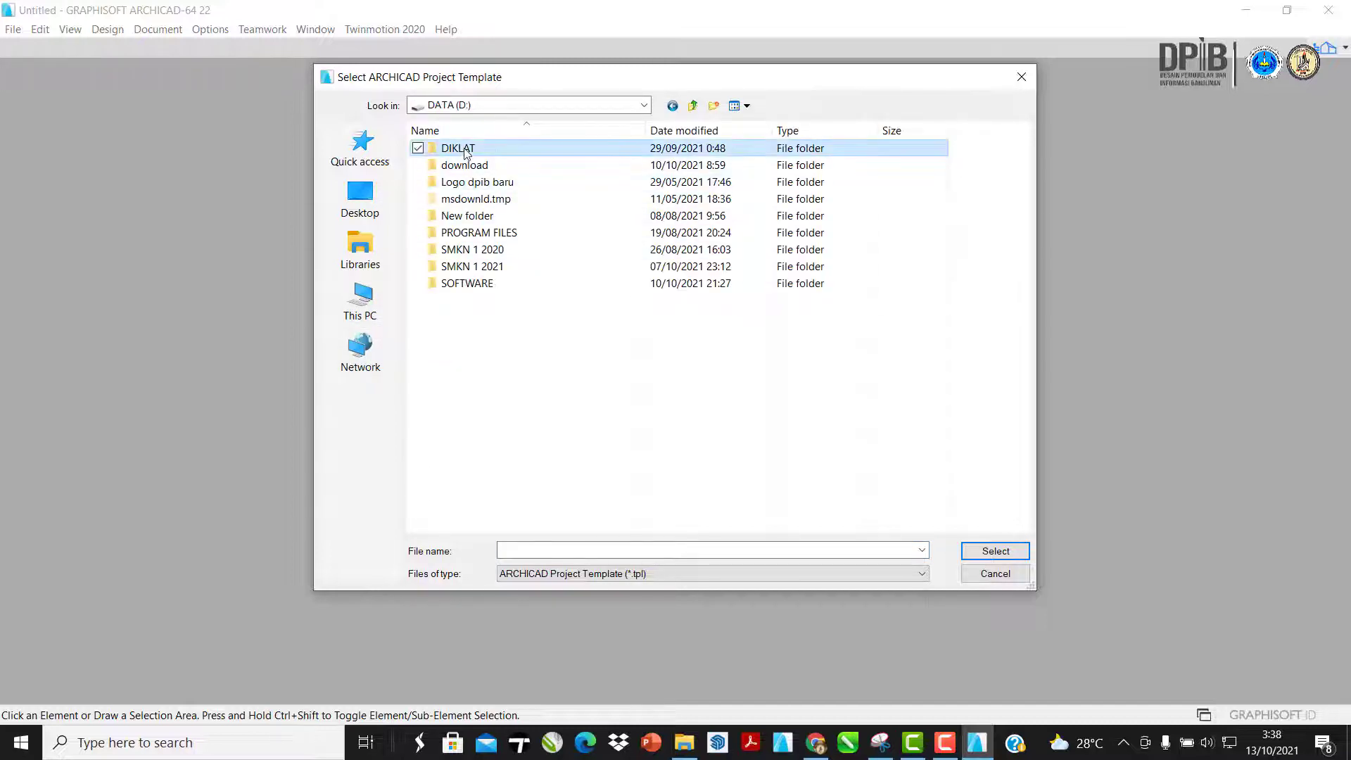
double_click(458, 154)
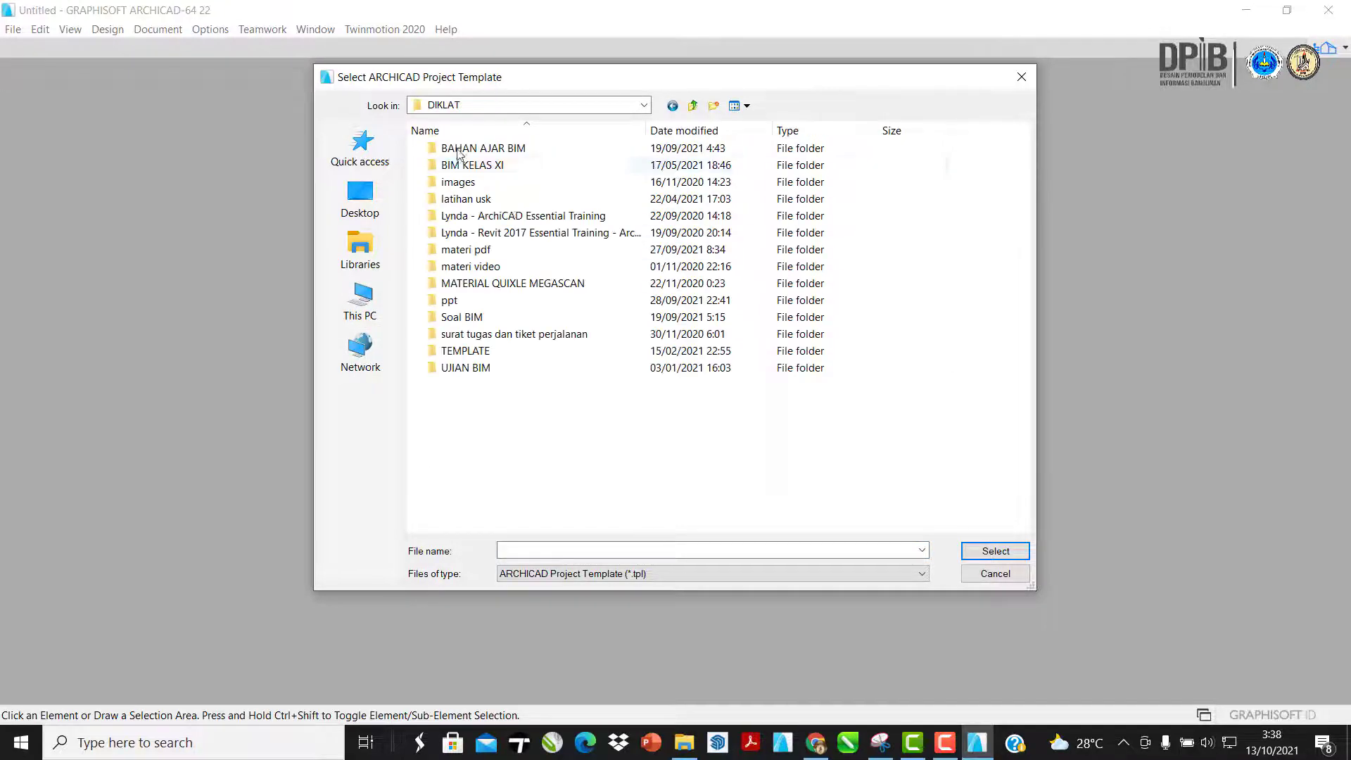
double_click(480, 350)
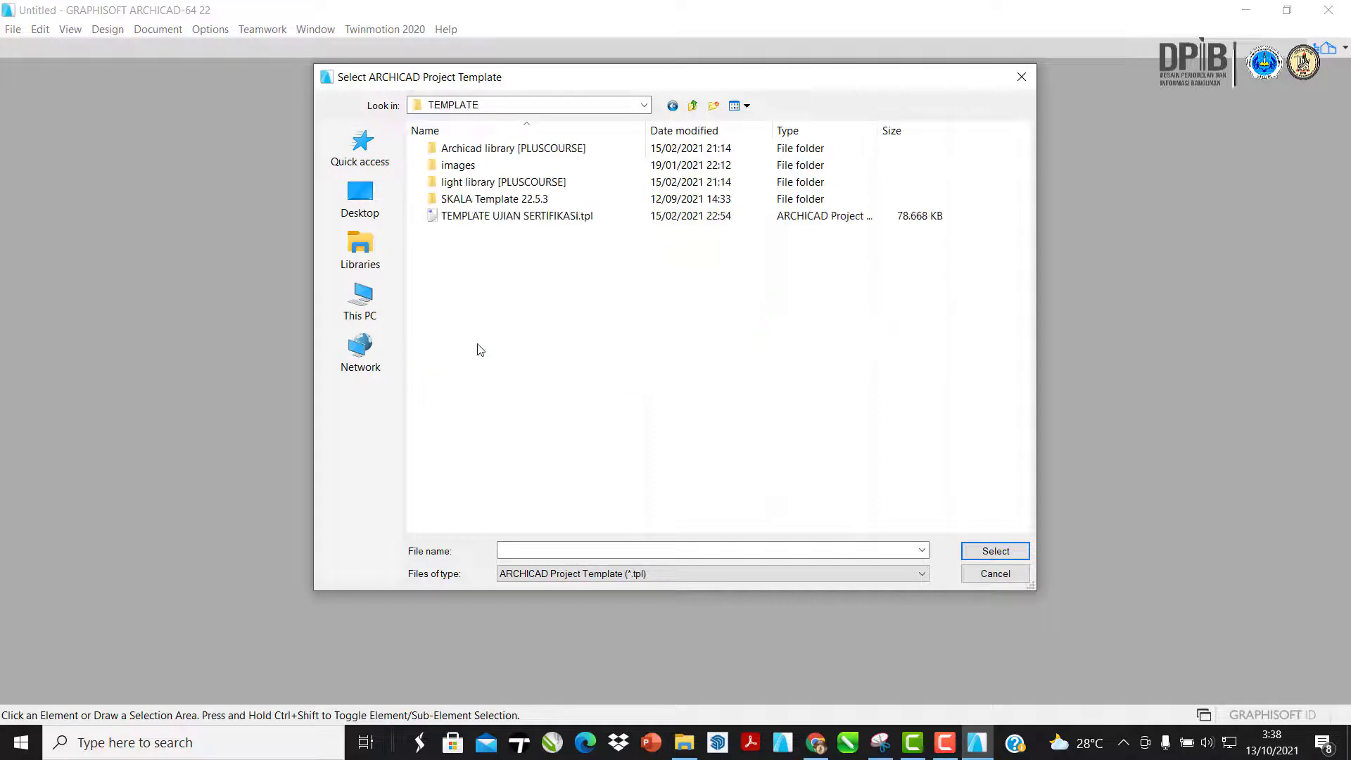
click(483, 200)
double_click(483, 200)
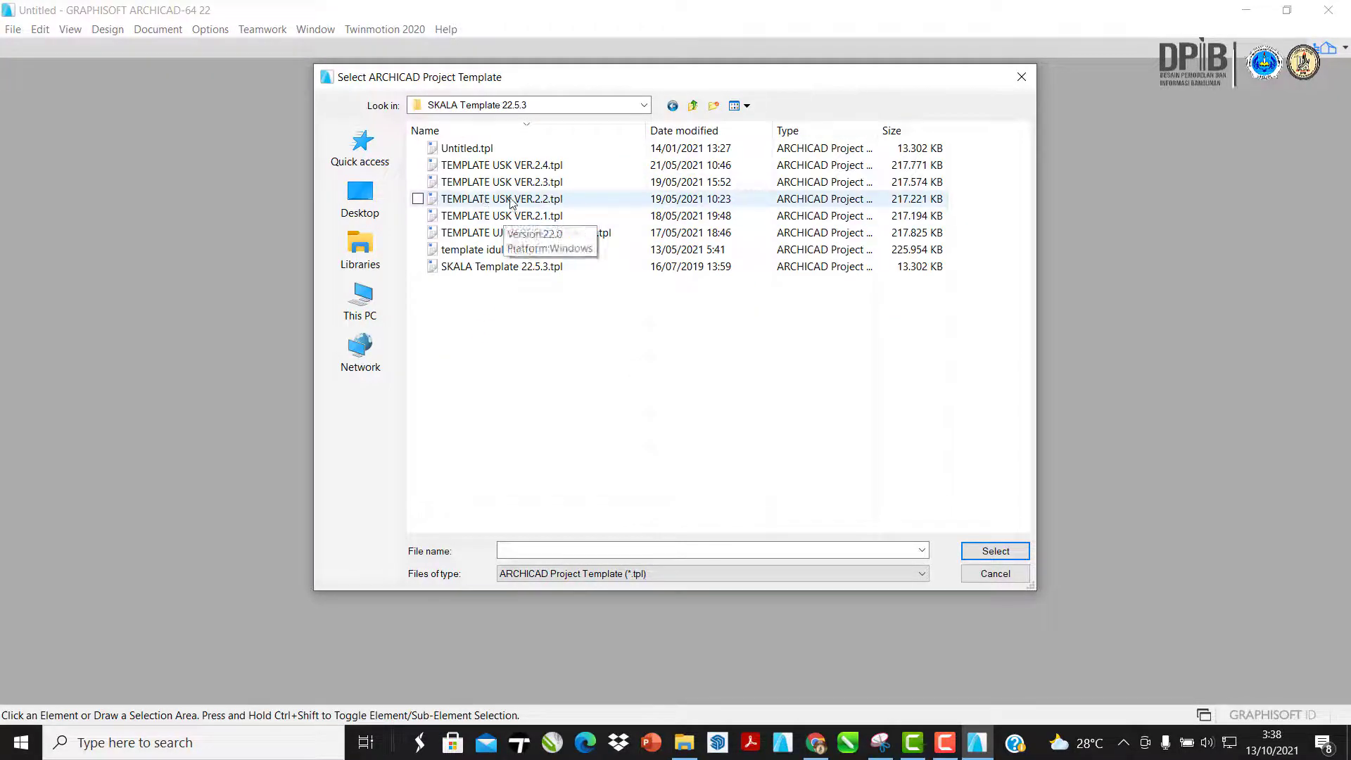
click(520, 273)
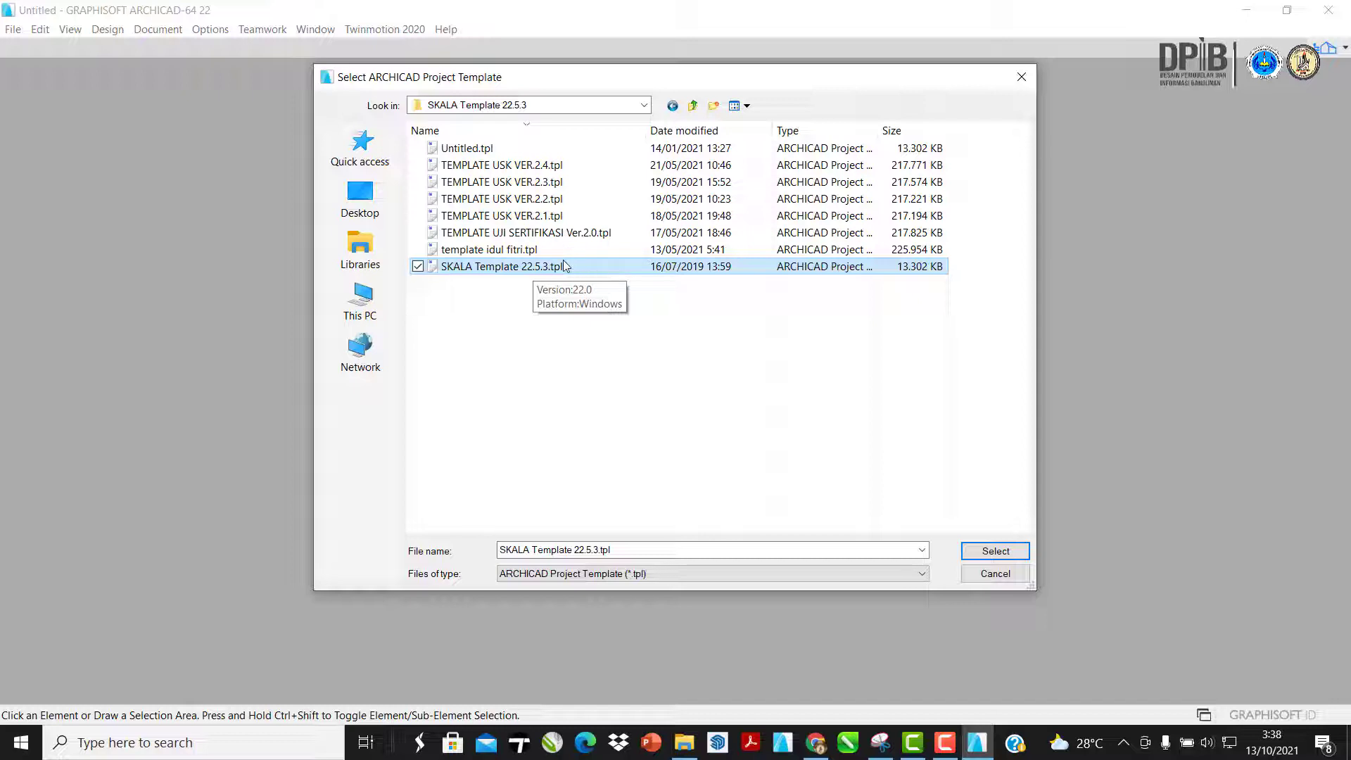
click(993, 552)
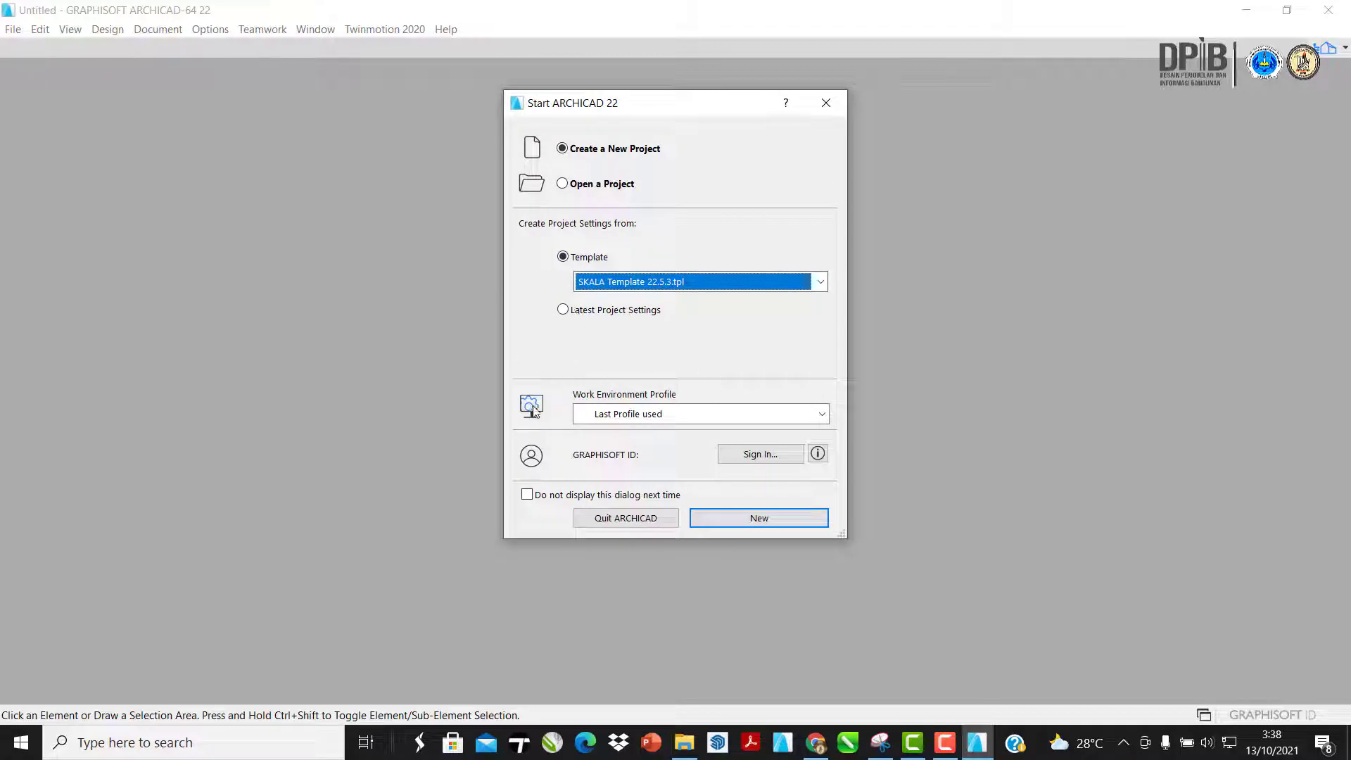
- Review the available work environment profiles while keeping the Last Profile used option
click(645, 415)
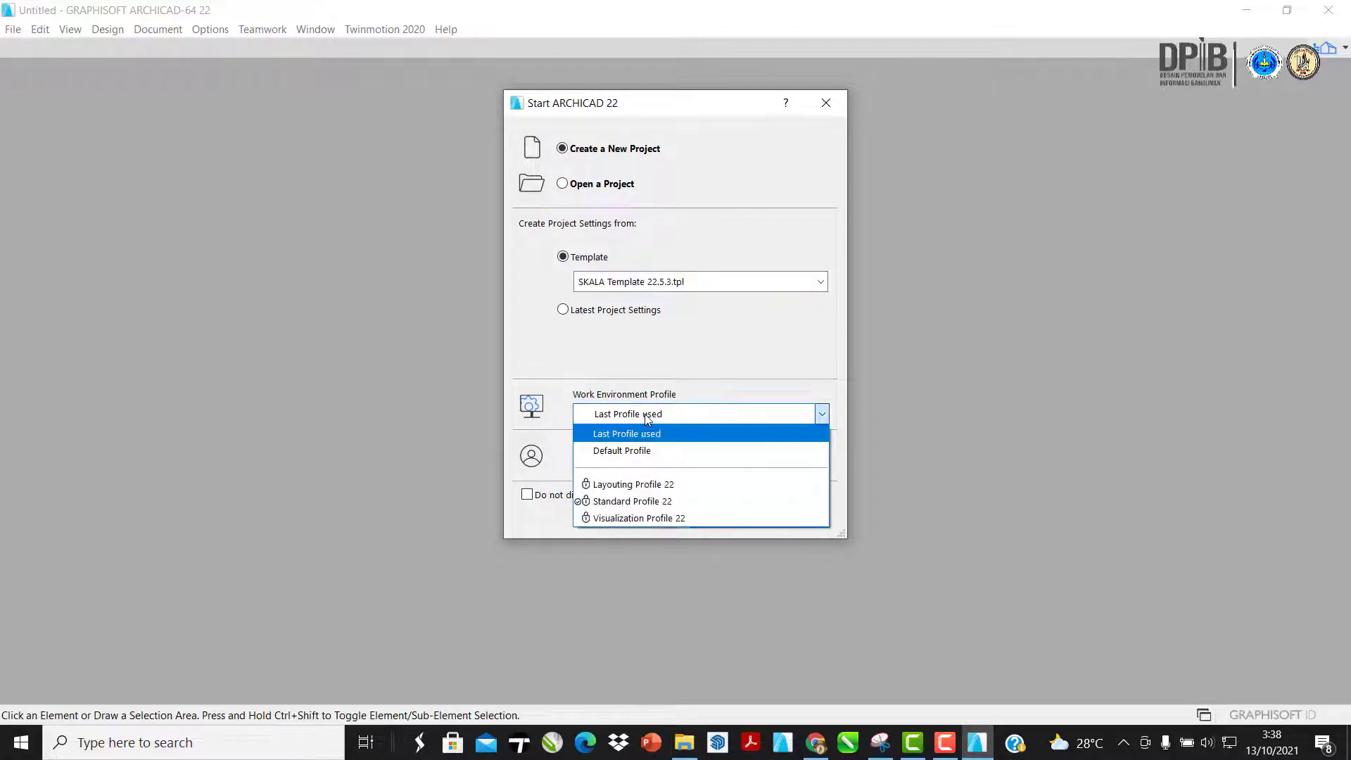
click(692, 408)
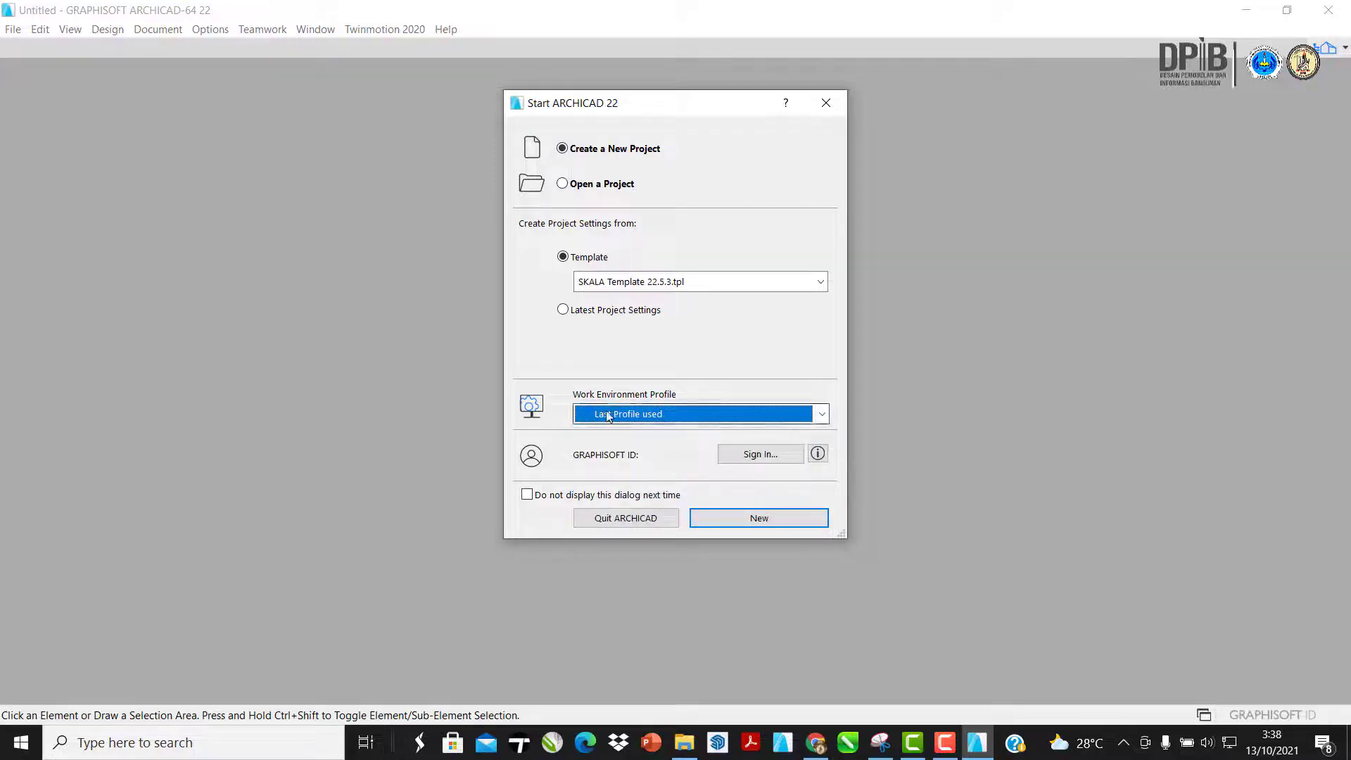
click(678, 418)
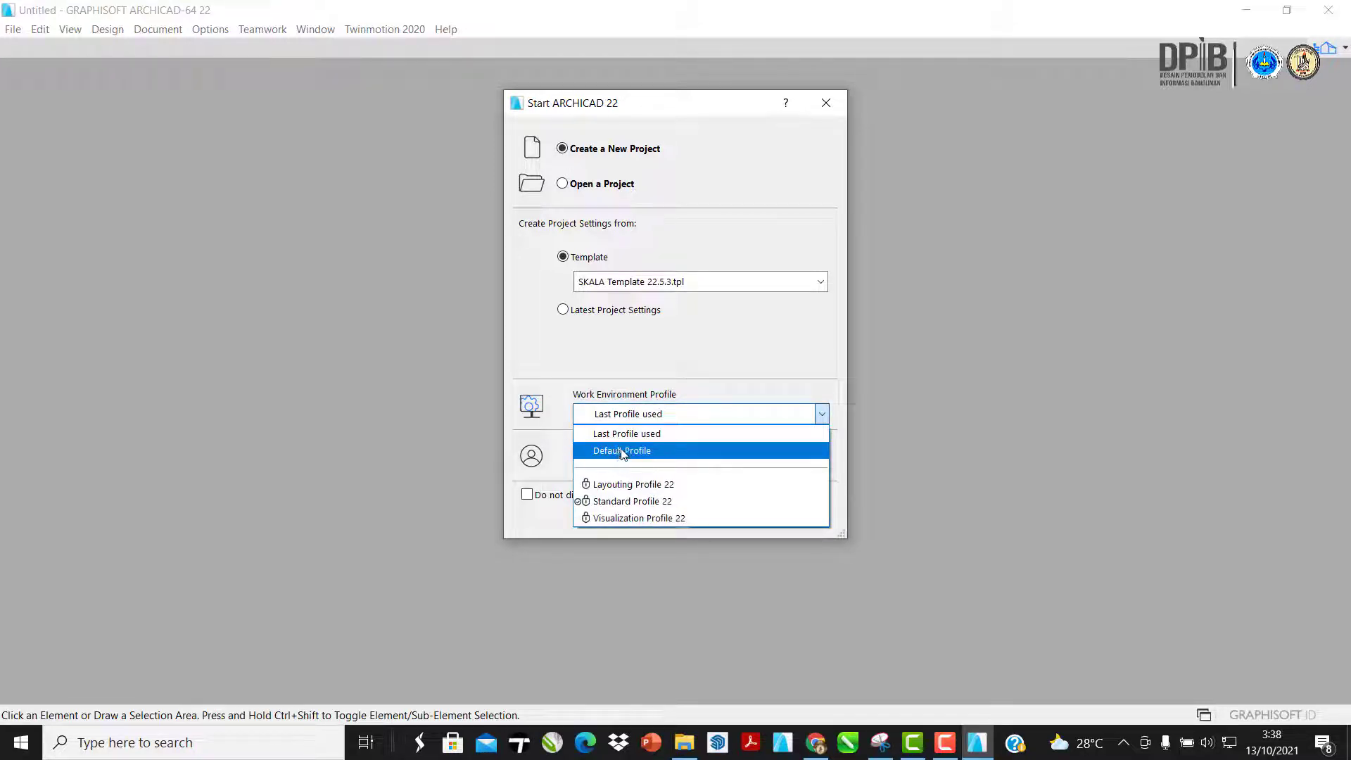
click(654, 398)
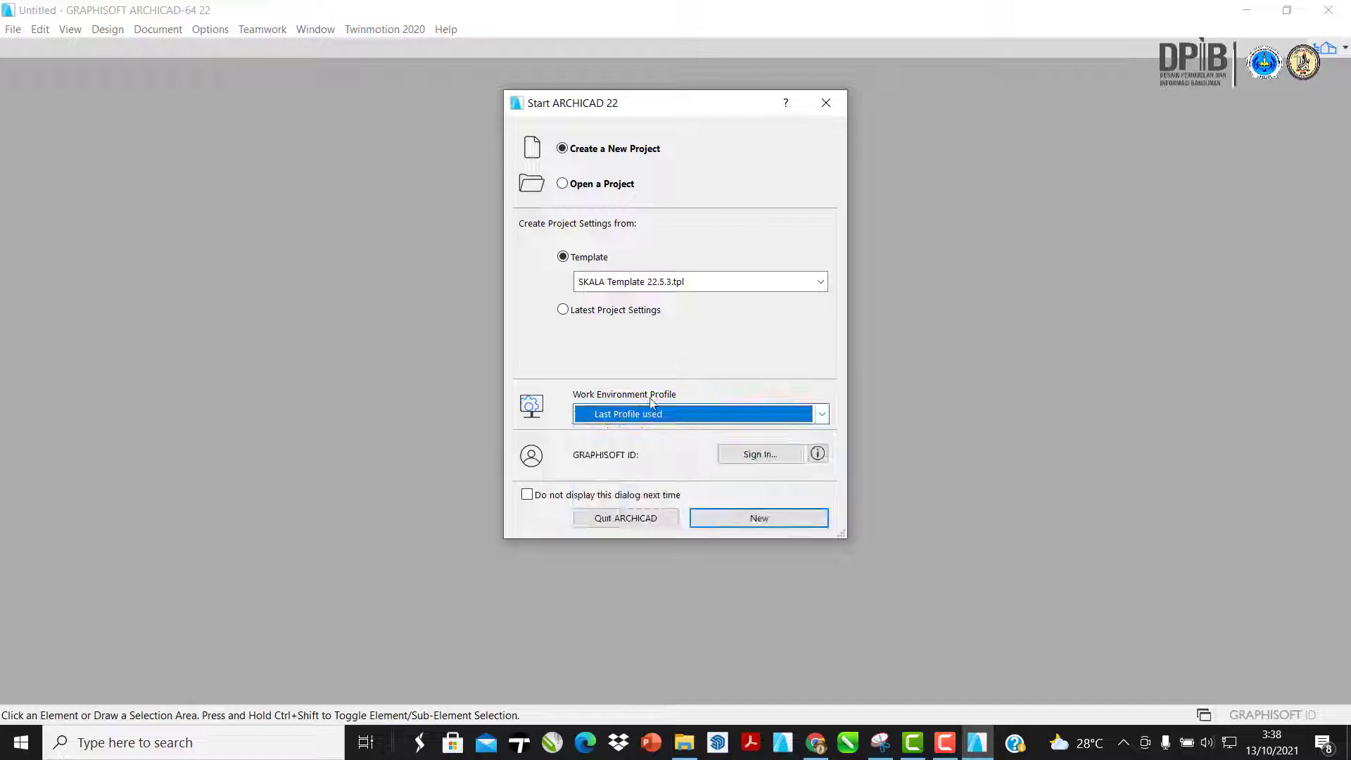
click(693, 410)
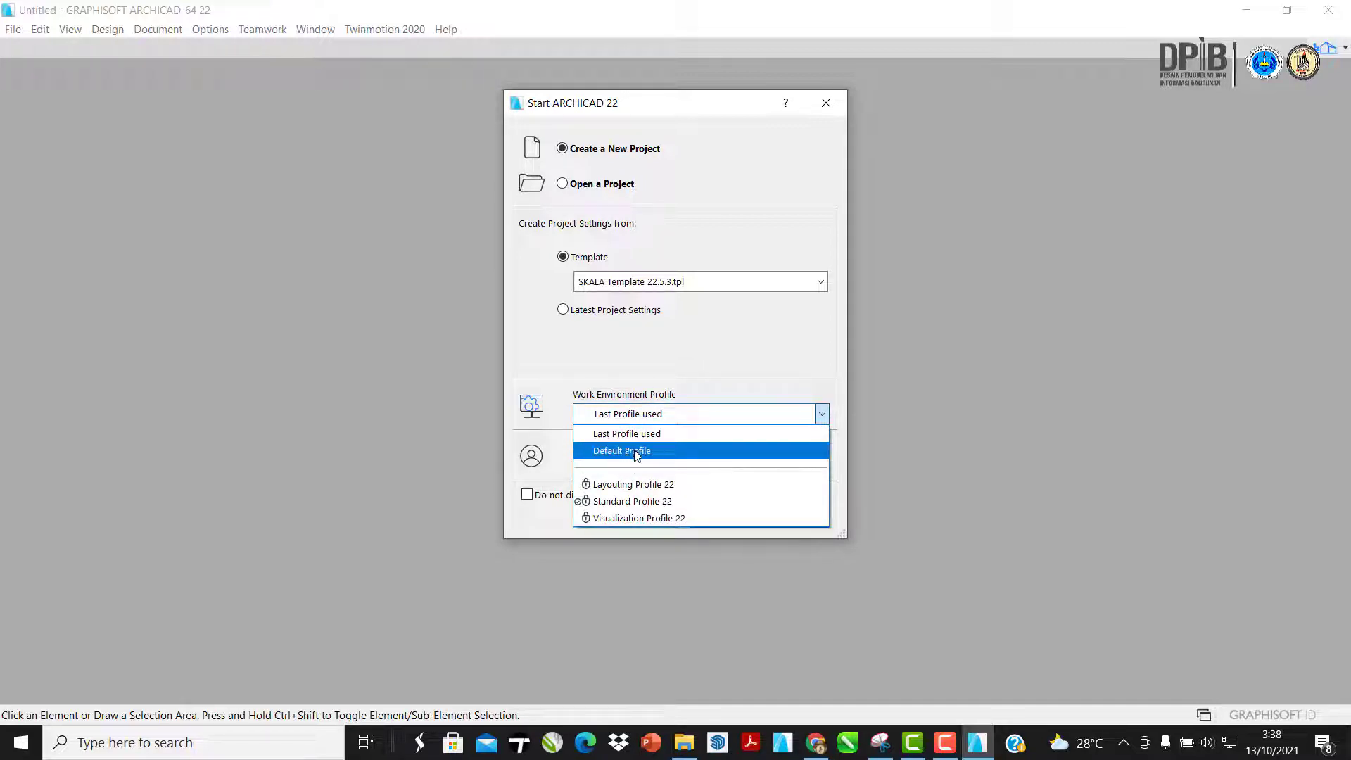
click(725, 374)
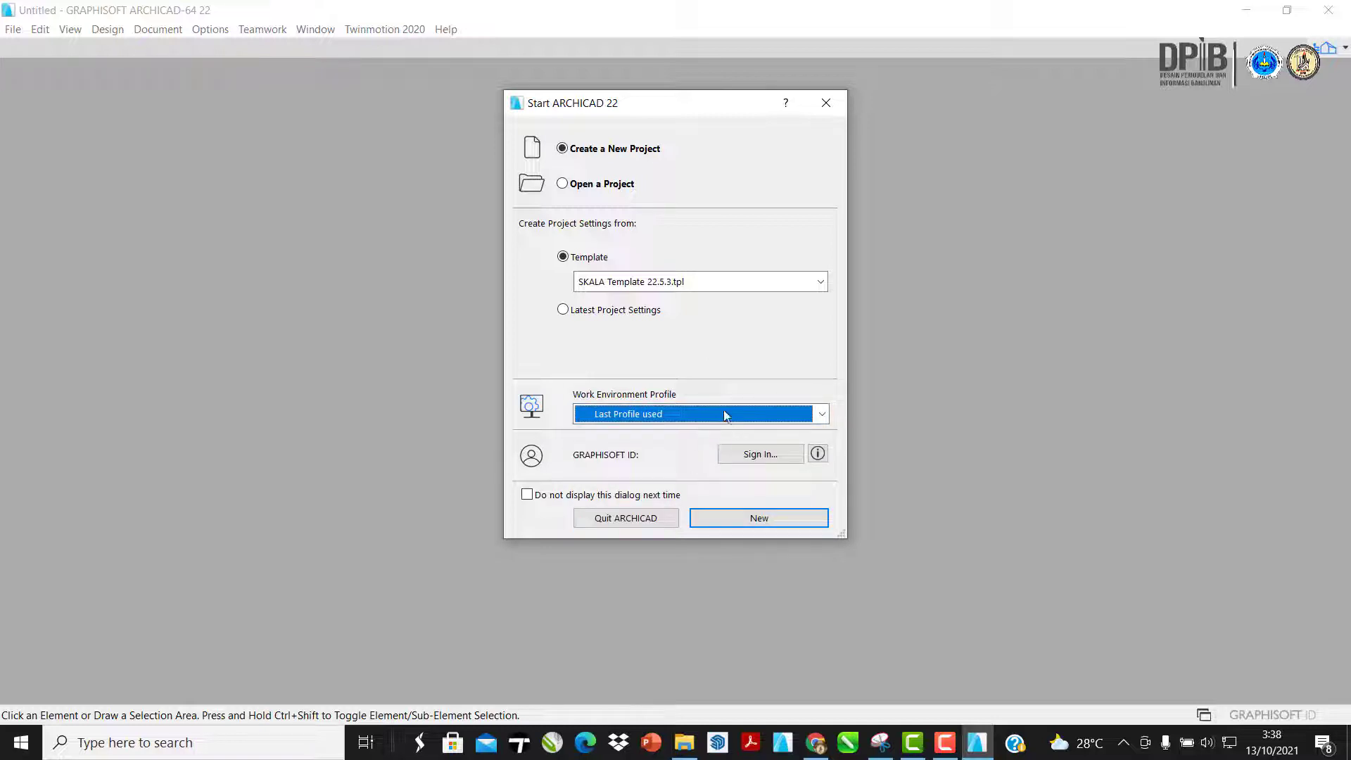
- Create the new project and cancel the Customer Experience Improvement Program invitation
click(772, 518)
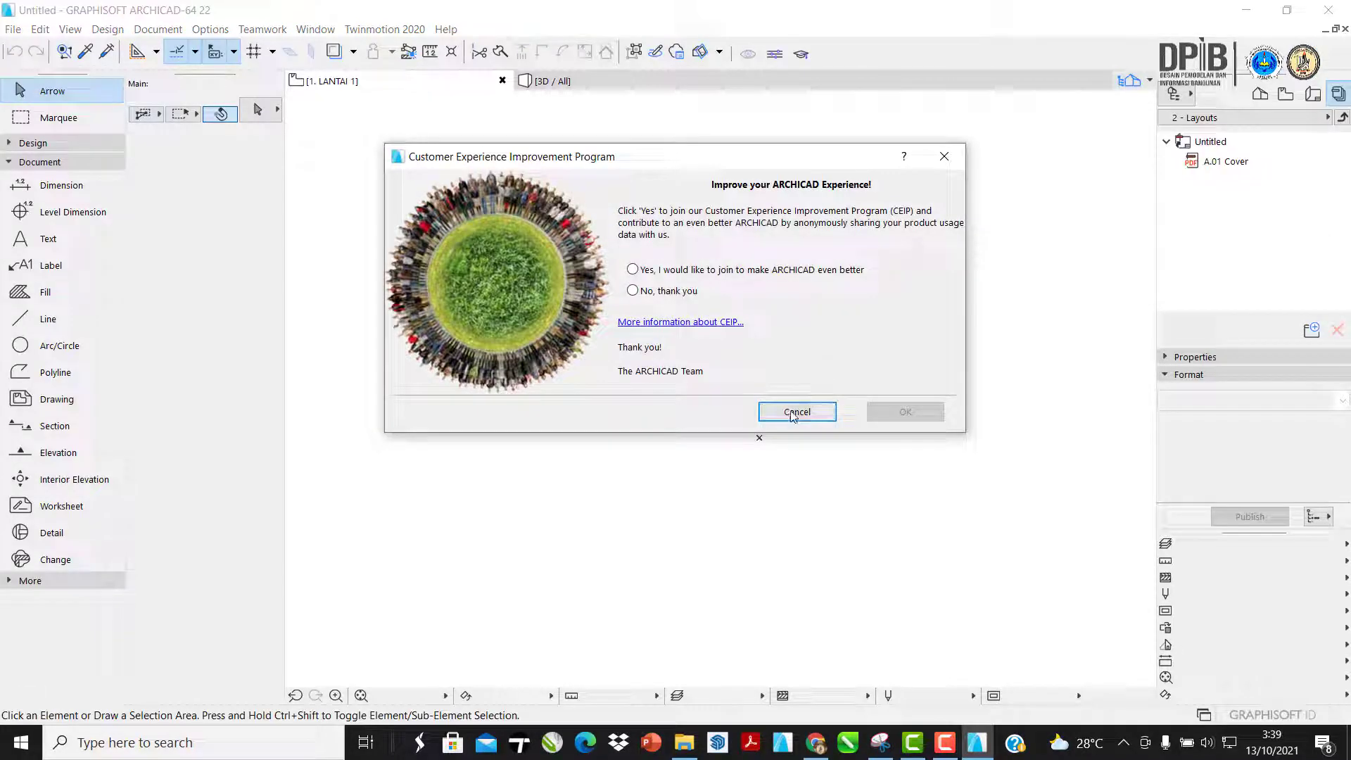
mouse_move(652, 154)
mouse_down()
mouse_move(642, 136)
mouse_move(686, 140)
mouse_move(649, 132)
mouse_up()
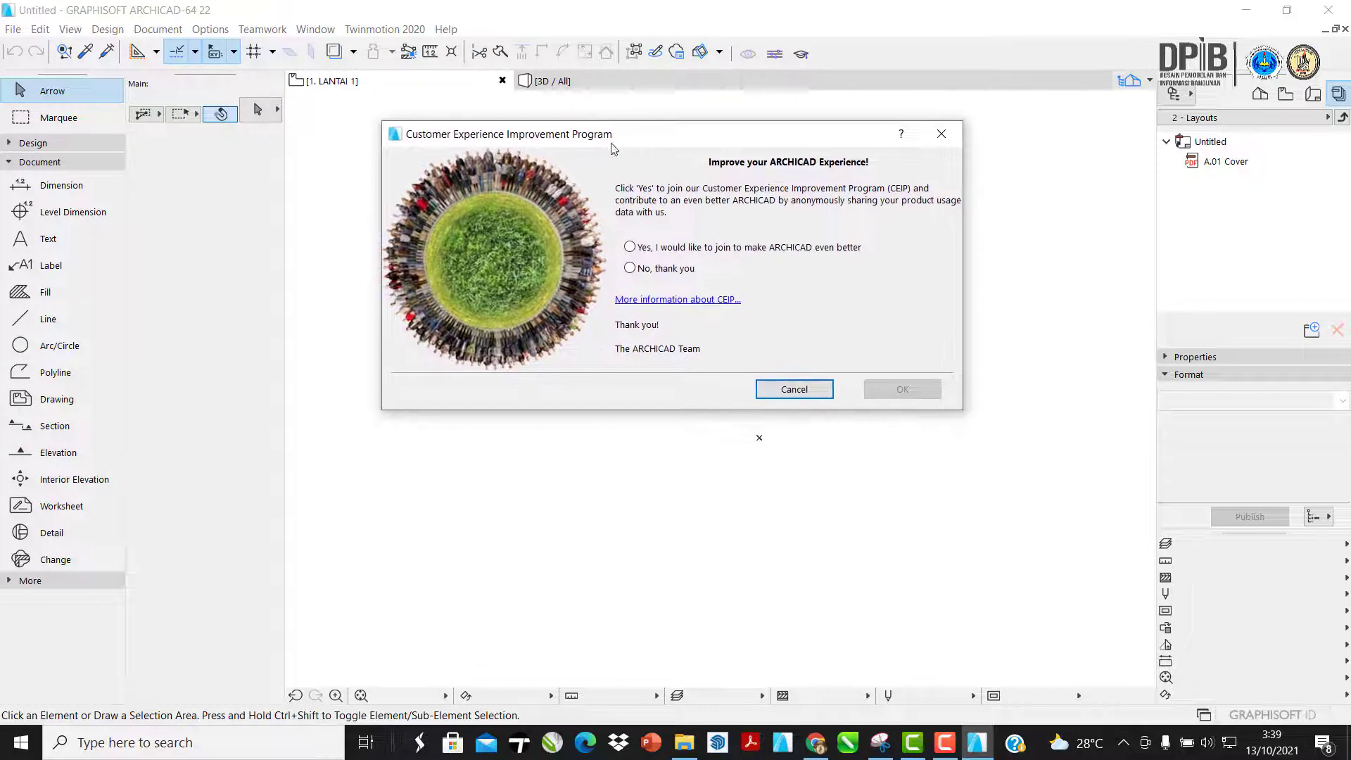
click(784, 390)
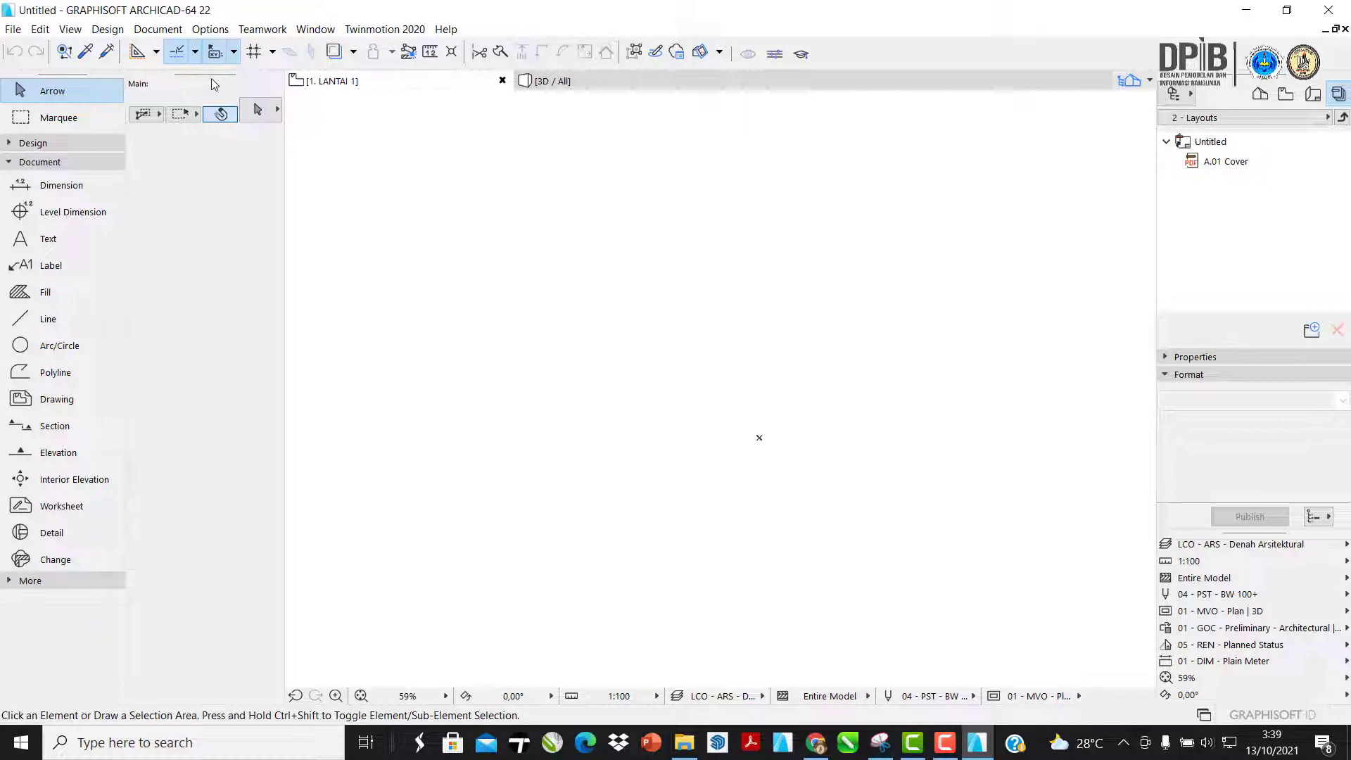
- Redock the Info Box horizontally across the full width above the drawing area, with the Toolbox docked vertically beneath it
drag(225, 76, 394, 149)
drag(64, 74, 73, 203)
drag(420, 166, 145, 72)
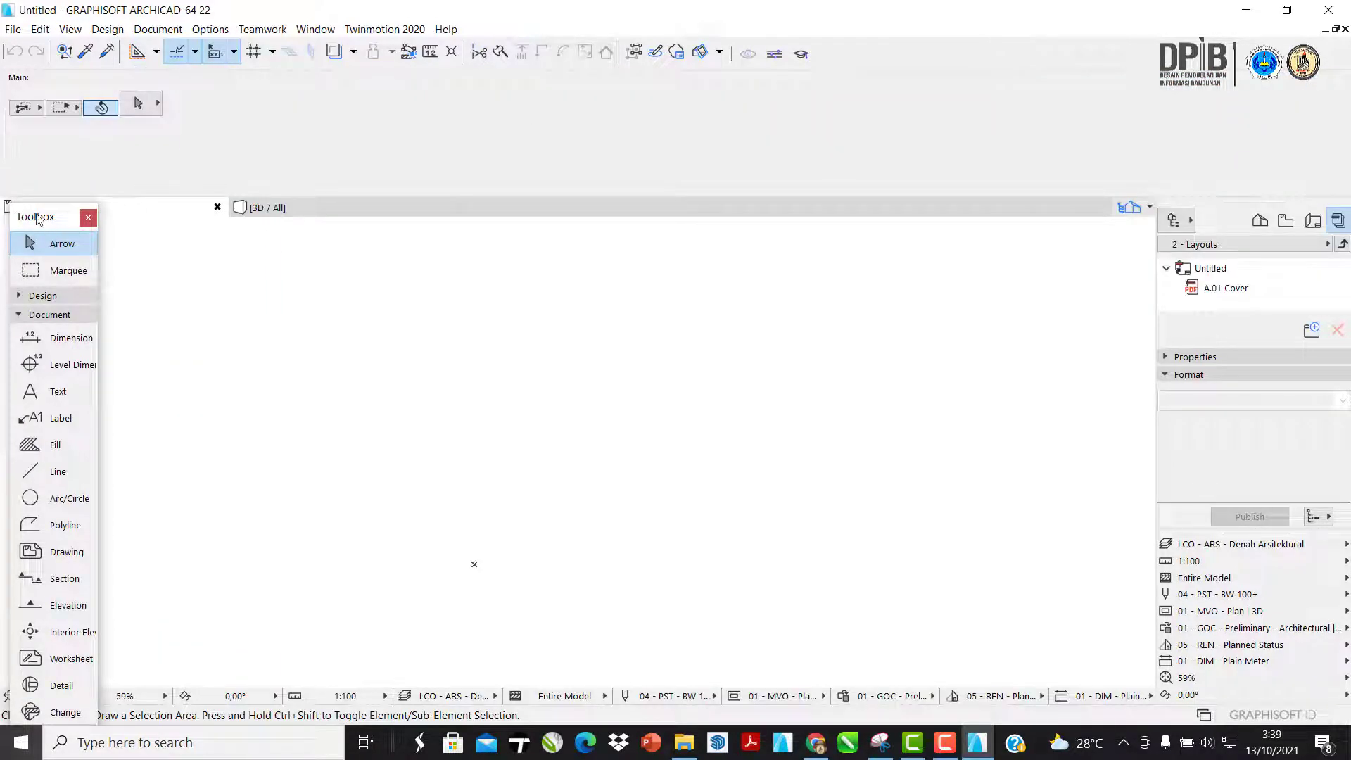
drag(38, 220, 5, 231)
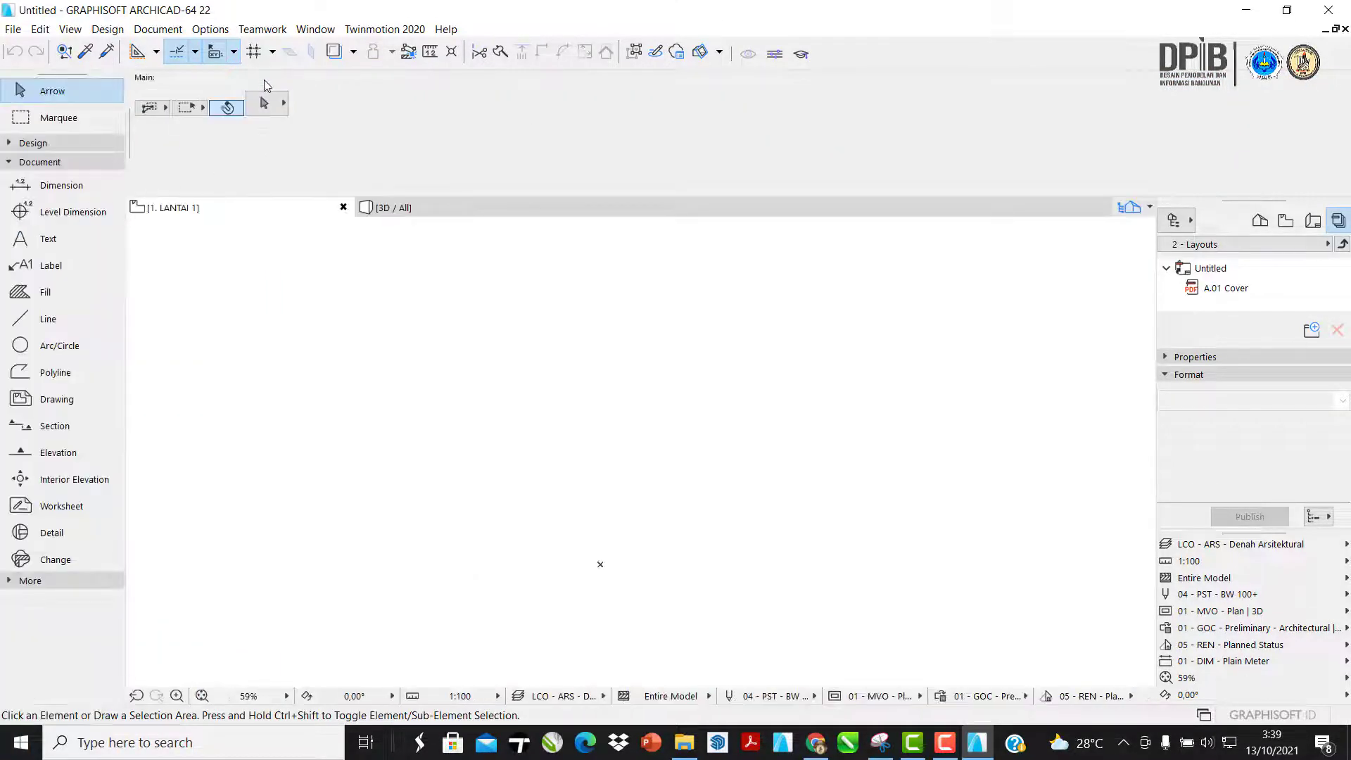
drag(130, 128, 7, 71)
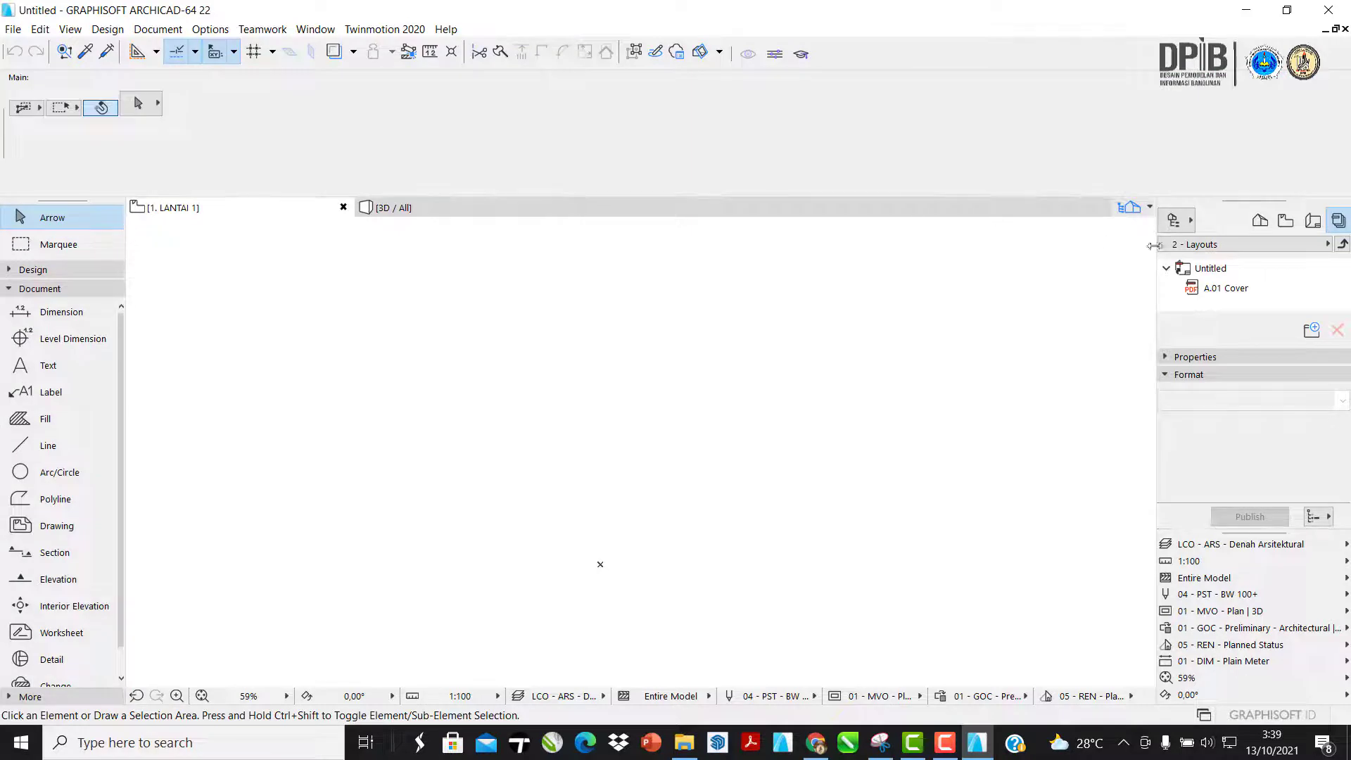
- Undock and close the Info Box and the Toolbox palettes
drag(443, 295, 374, 306)
drag(2, 97, 257, 176)
click(414, 178)
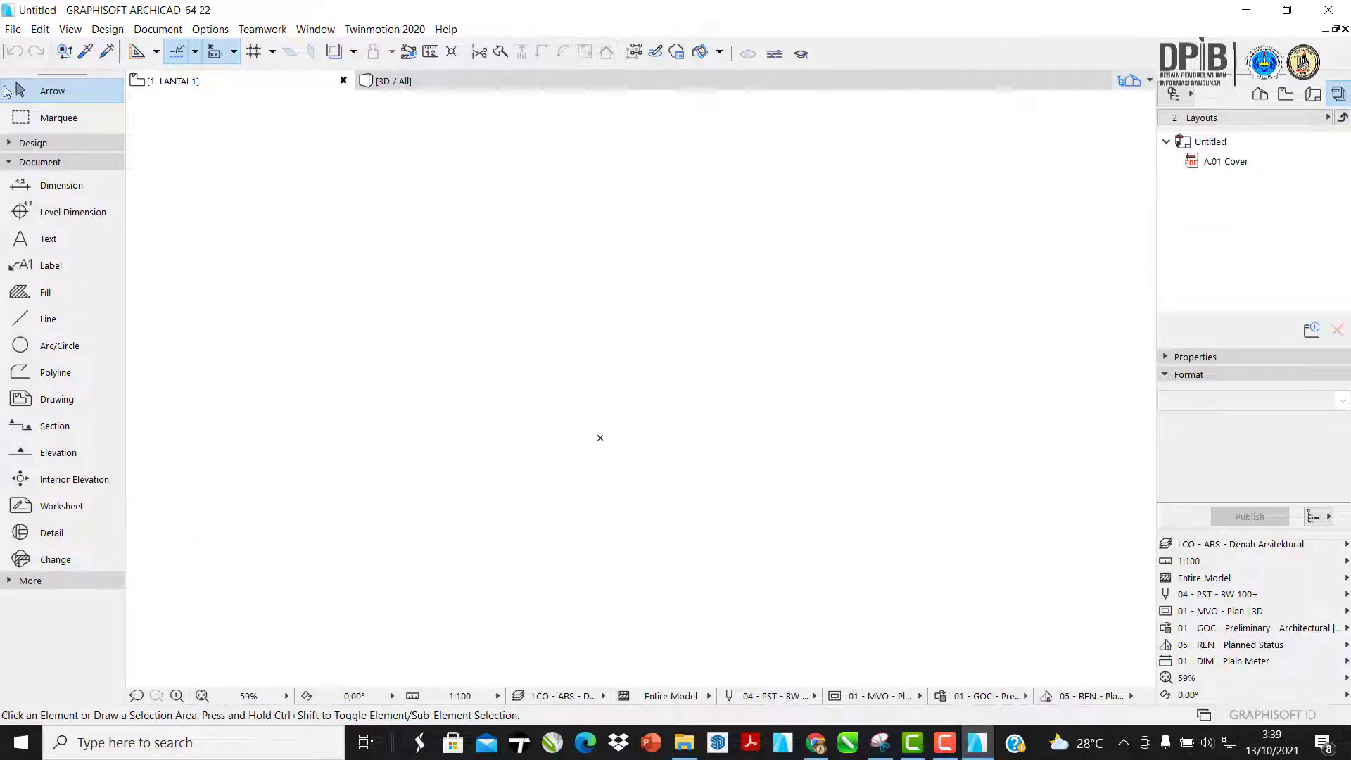
drag(77, 74, 265, 164)
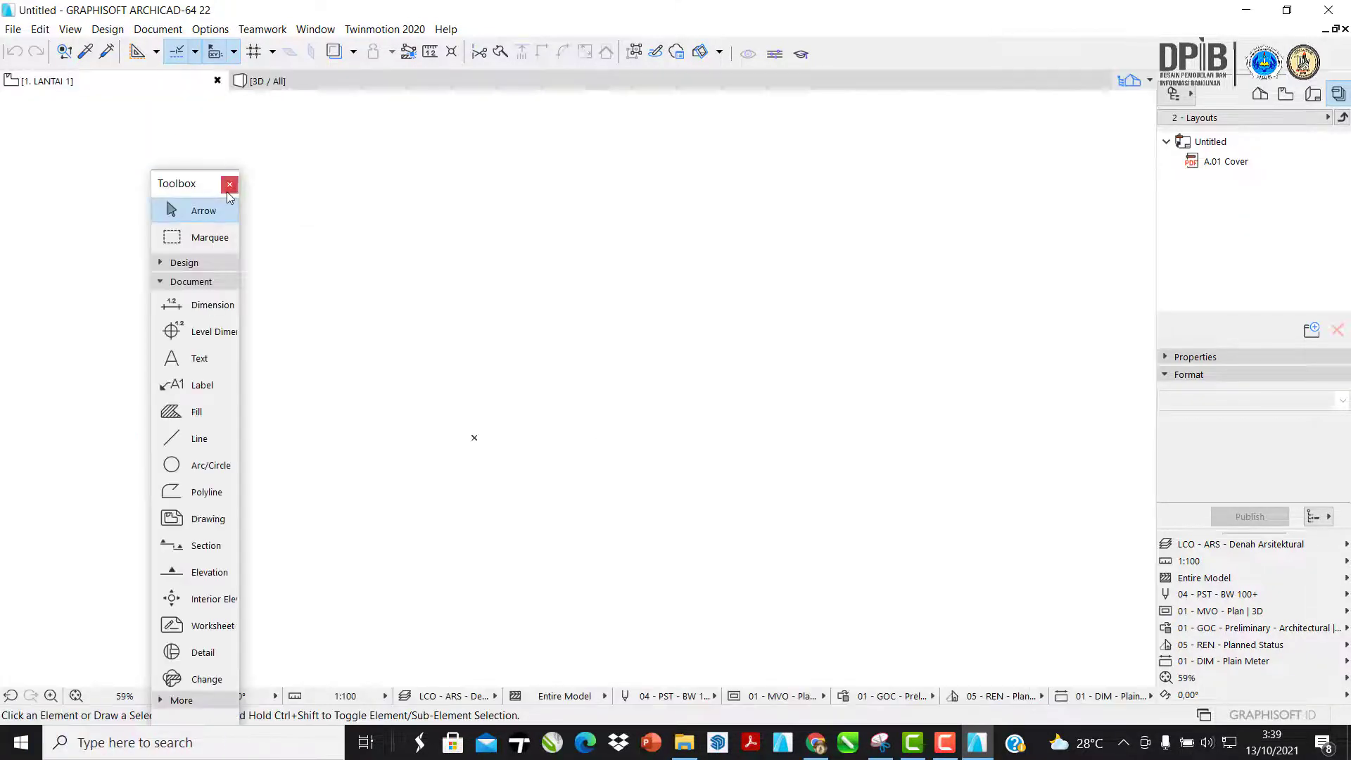
click(230, 185)
- Undock and close the Navigator and Quick Options palettes
drag(1243, 89, 915, 190)
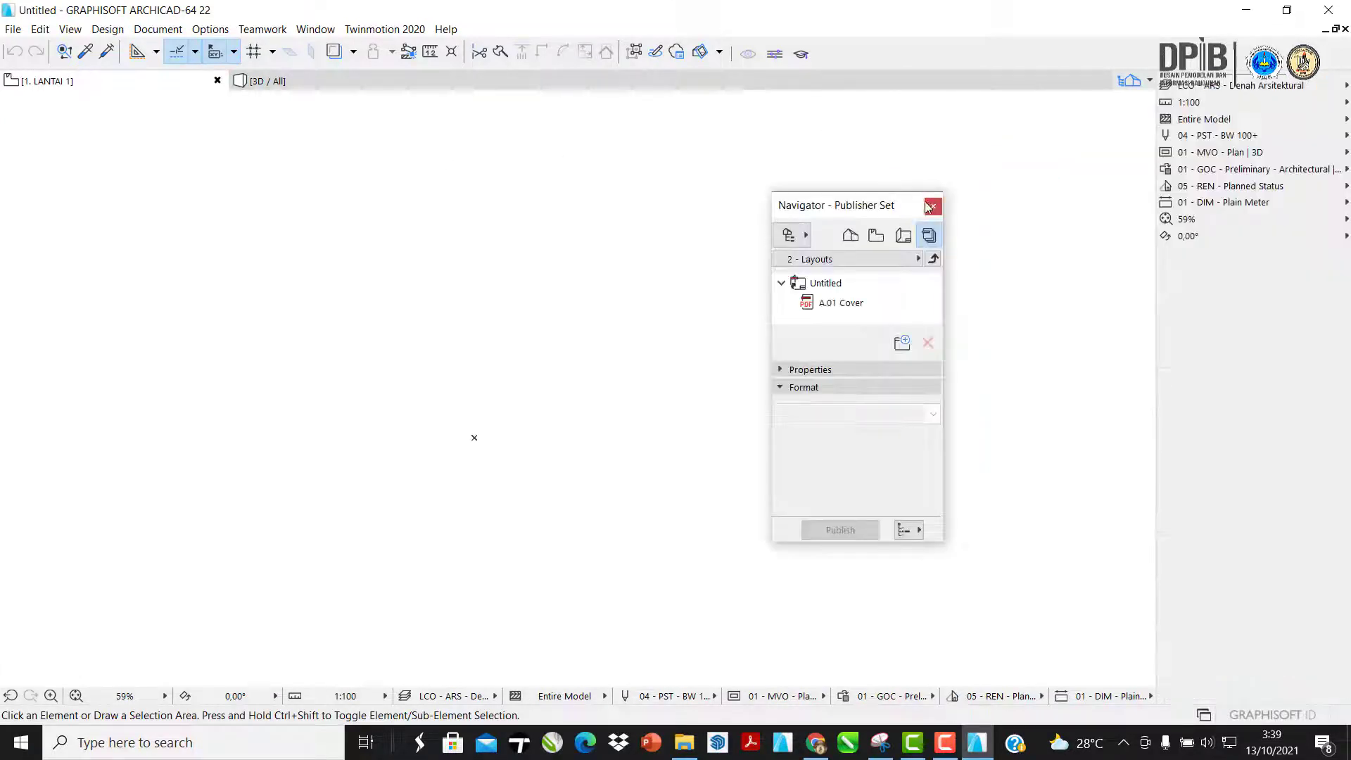
click(934, 203)
drag(1264, 85, 915, 201)
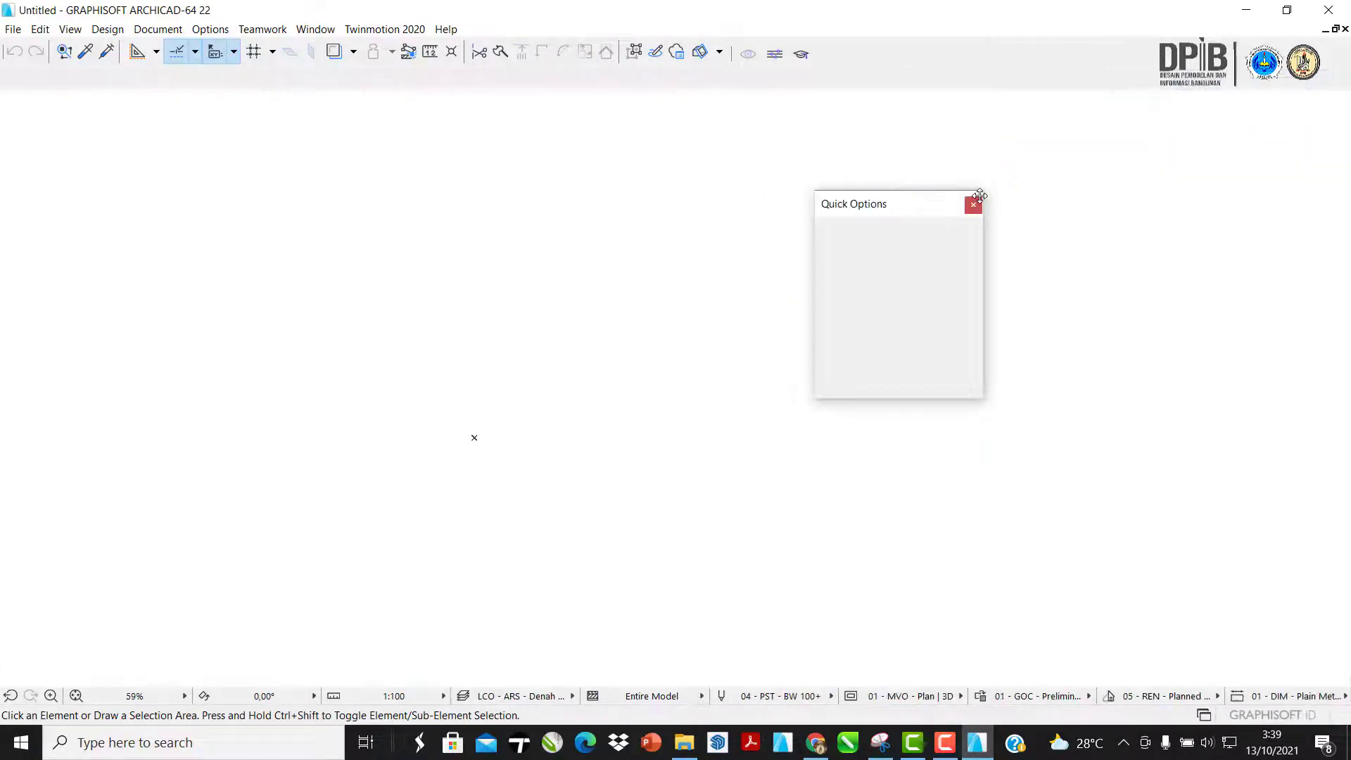
click(972, 202)
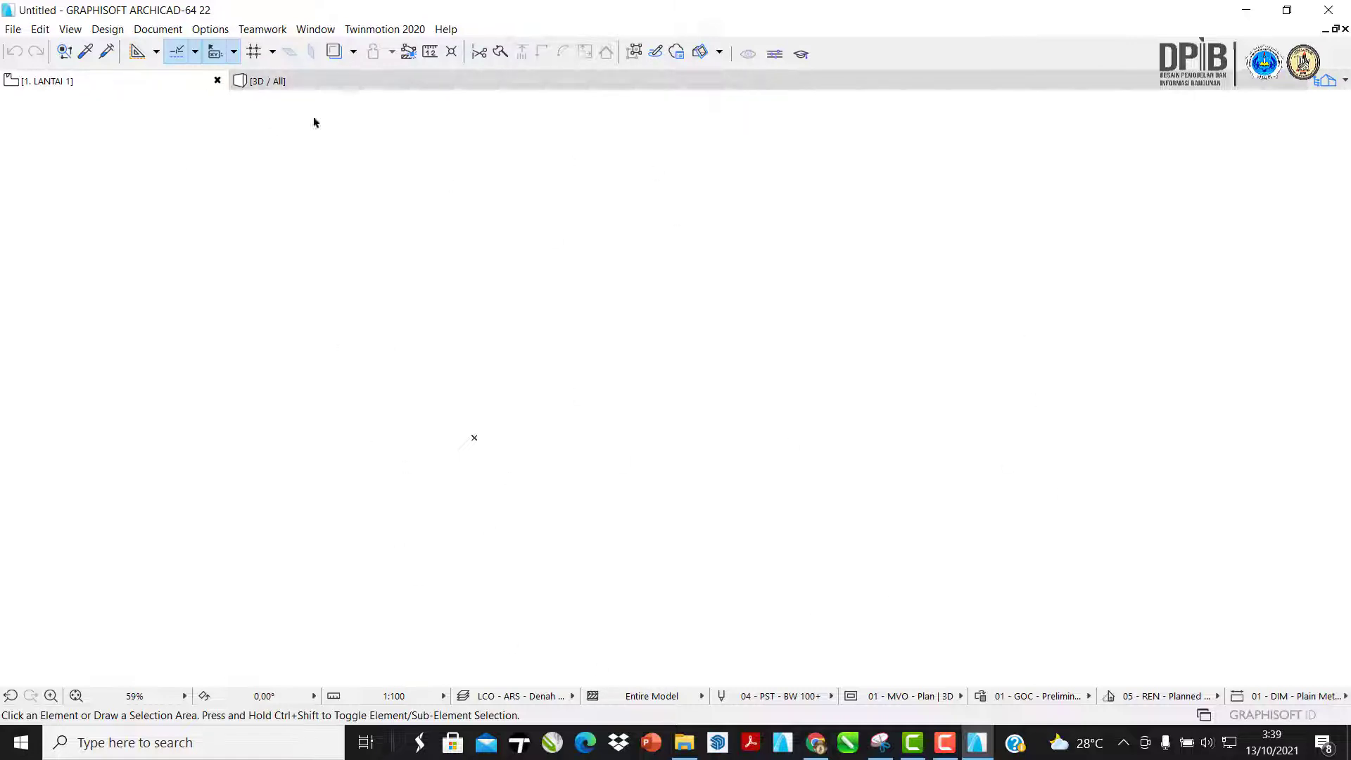
- Undock and close the main icon toolbar above the drawing area
drag(6, 51, 308, 226)
click(176, 213)
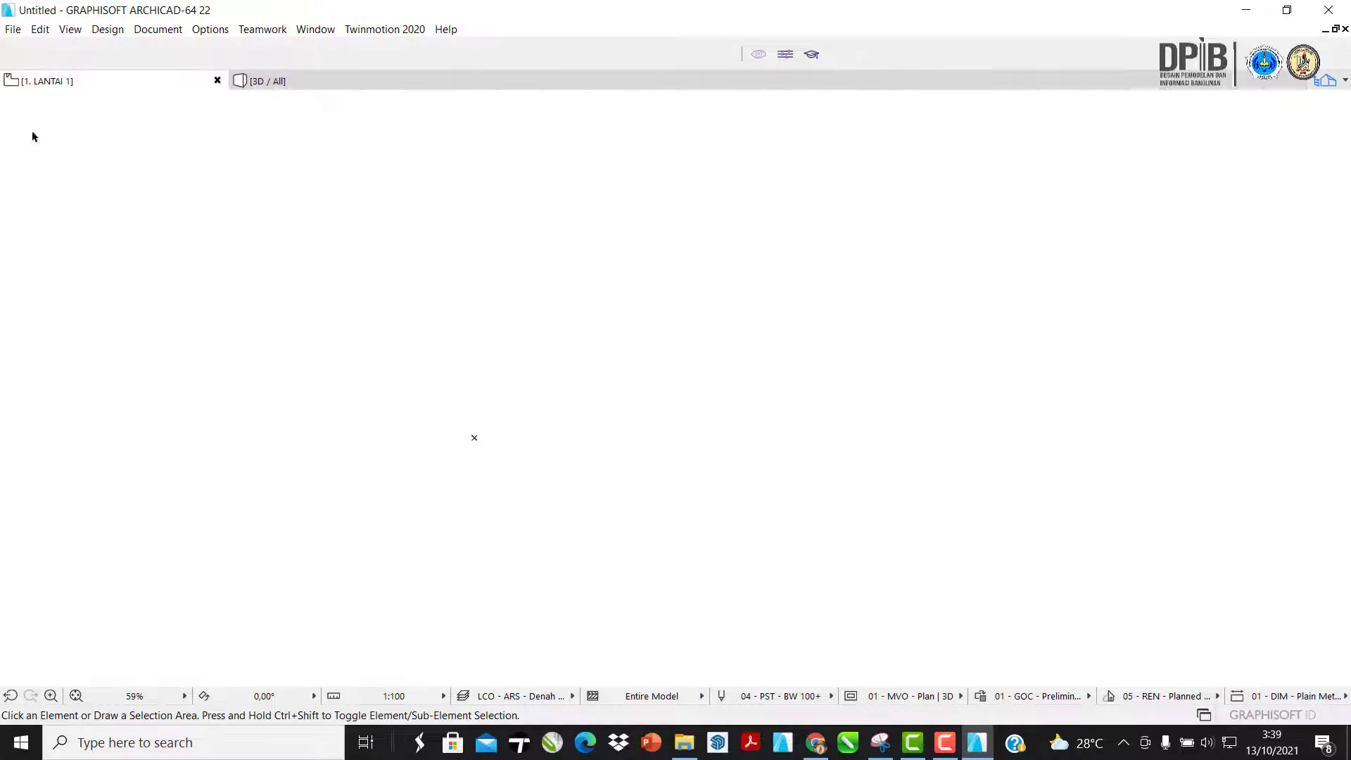
scroll(517, 462, down, 3)
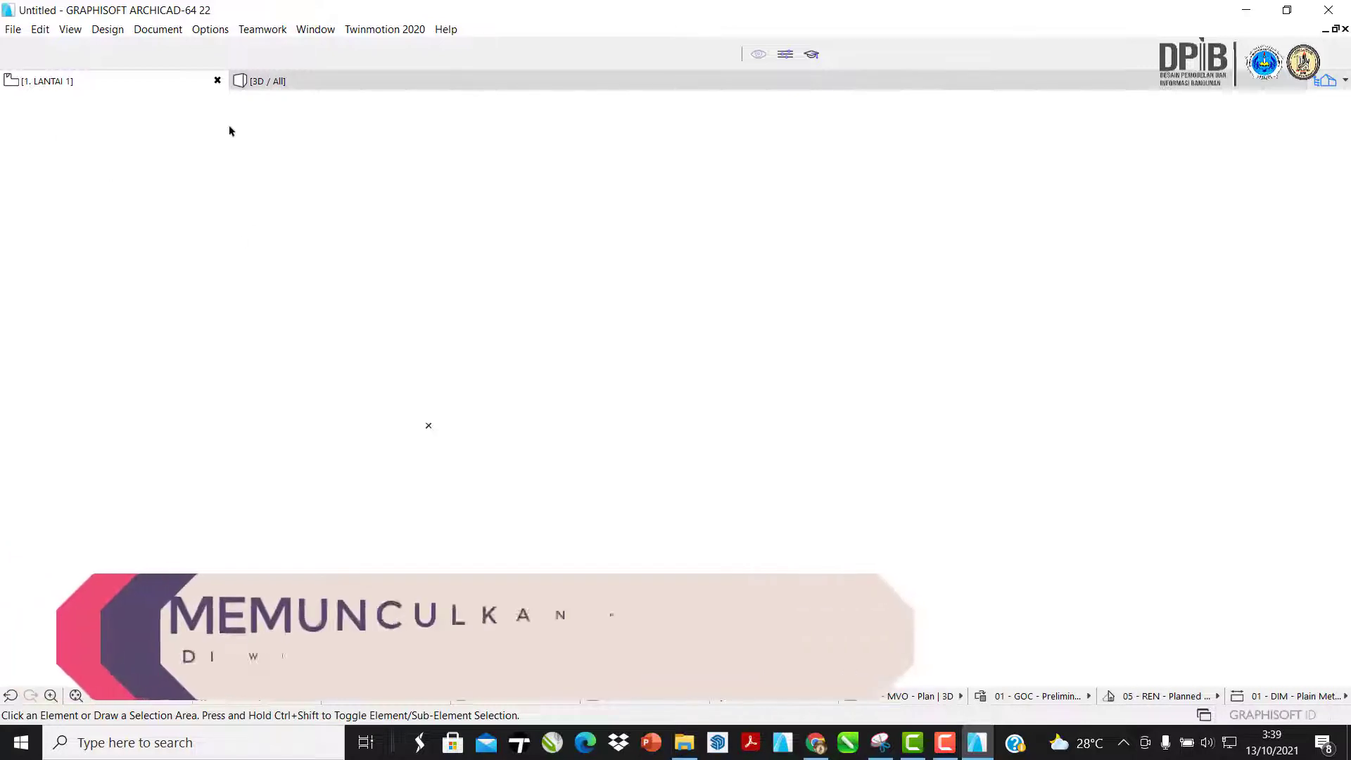
- Show the Toolbox palette, move it over the drawing area and expand its Design group
click(331, 29)
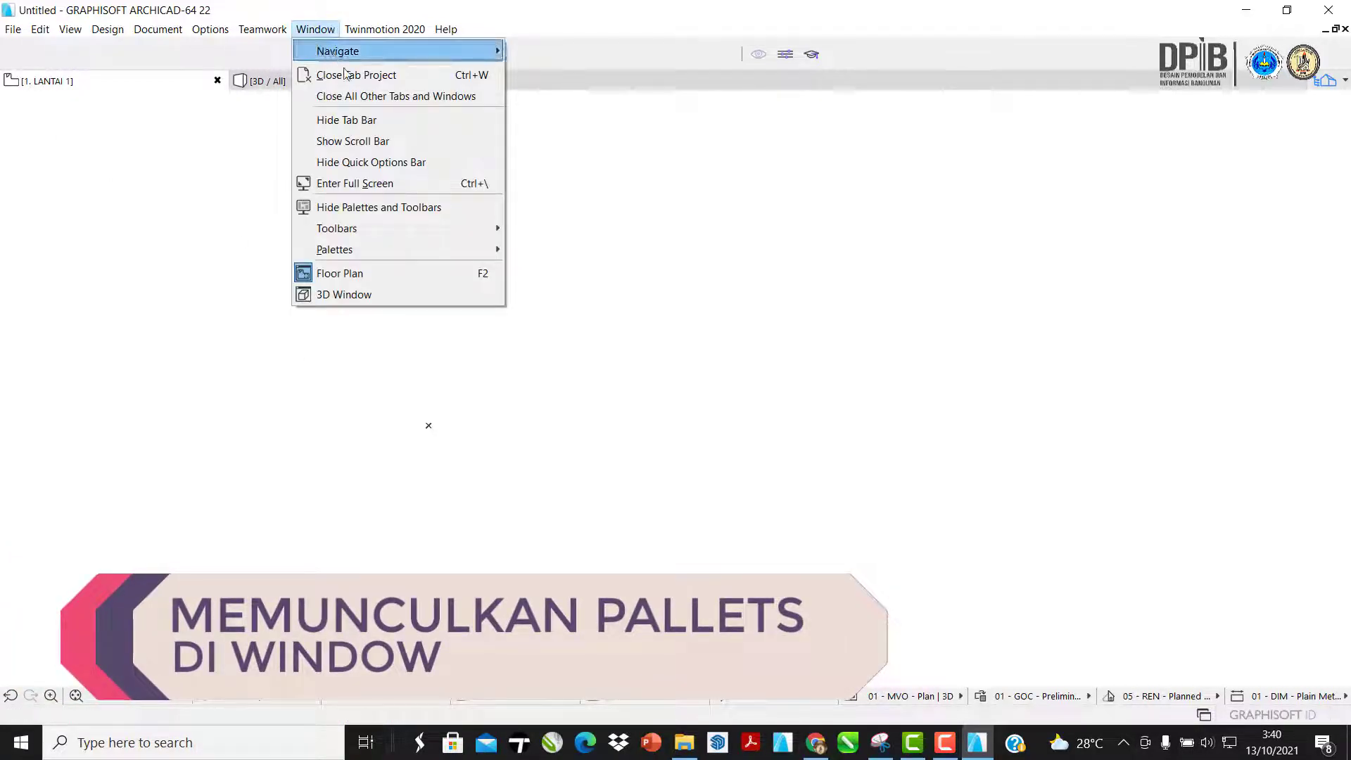
mouse_move(359, 252)
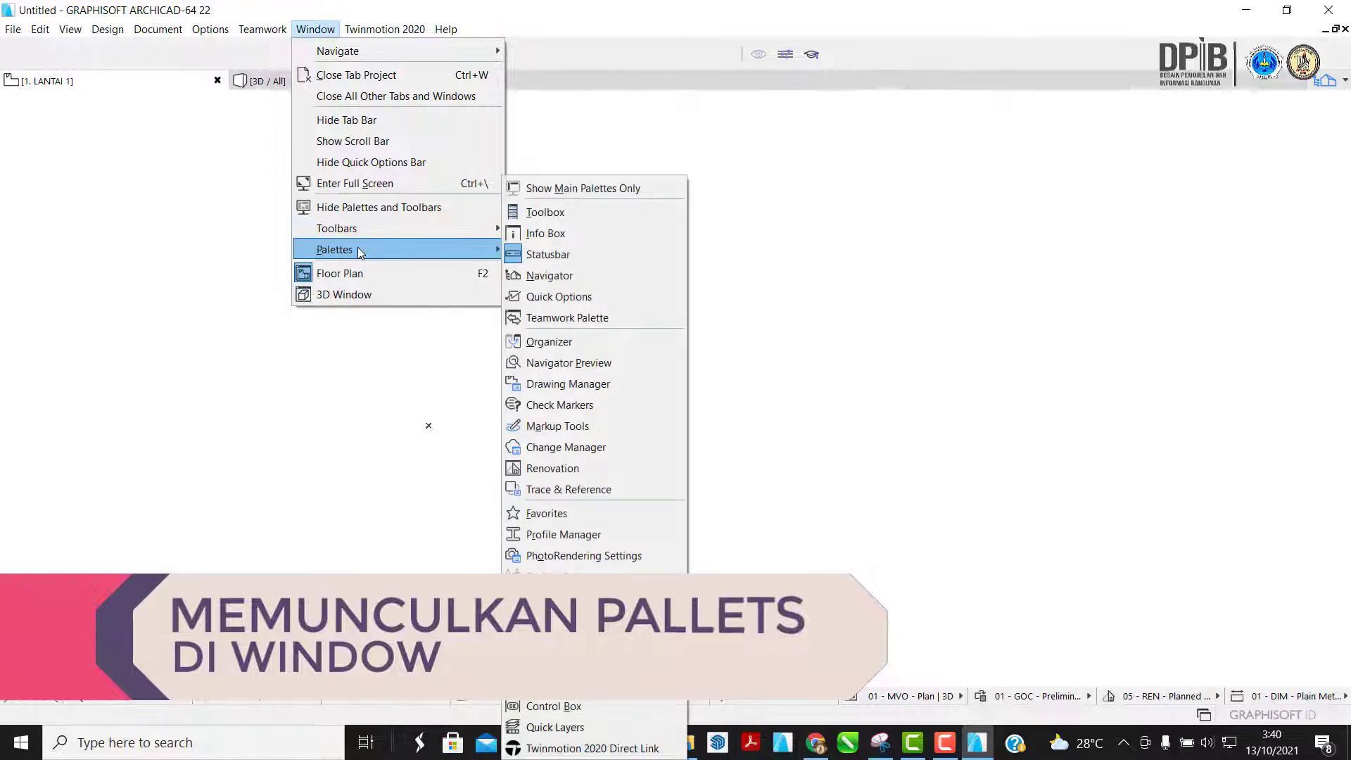
click(542, 213)
drag(218, 185, 459, 115)
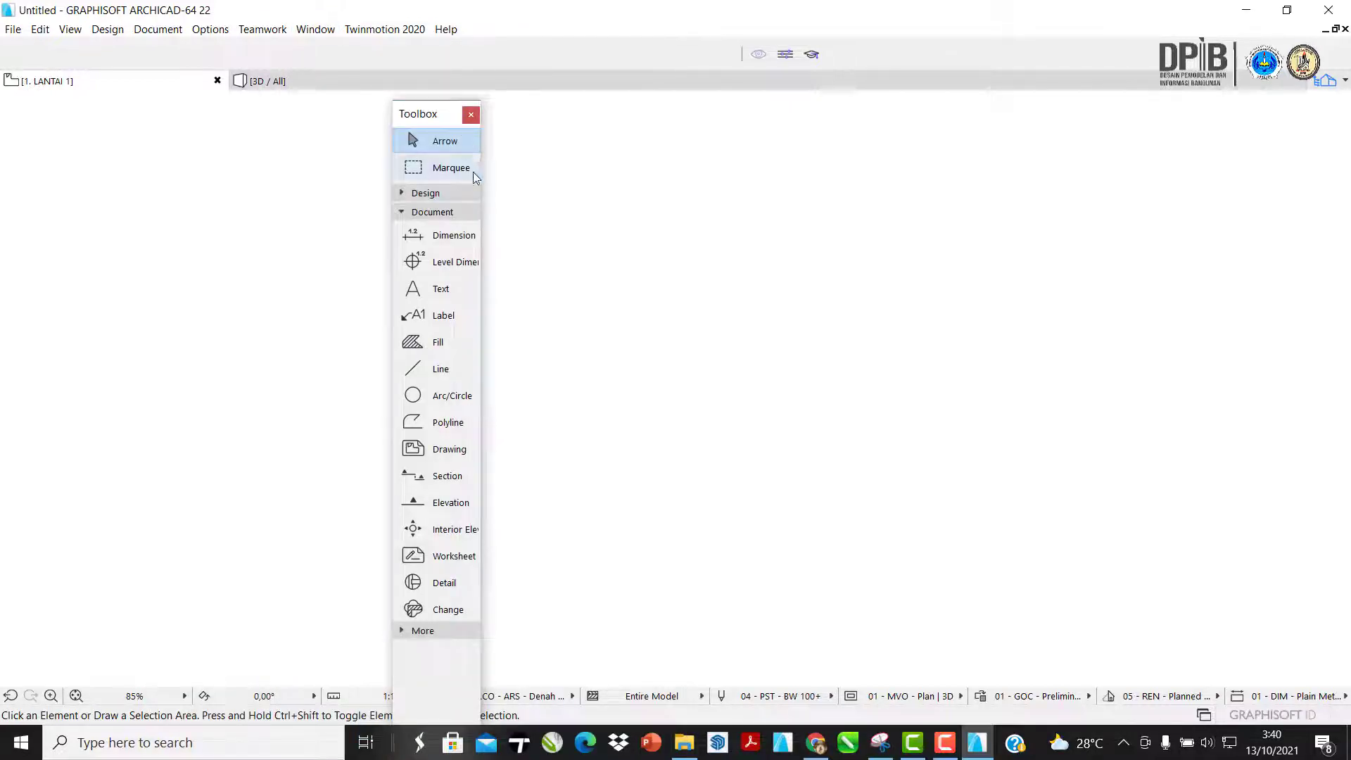
click(440, 191)
click(444, 192)
click(443, 193)
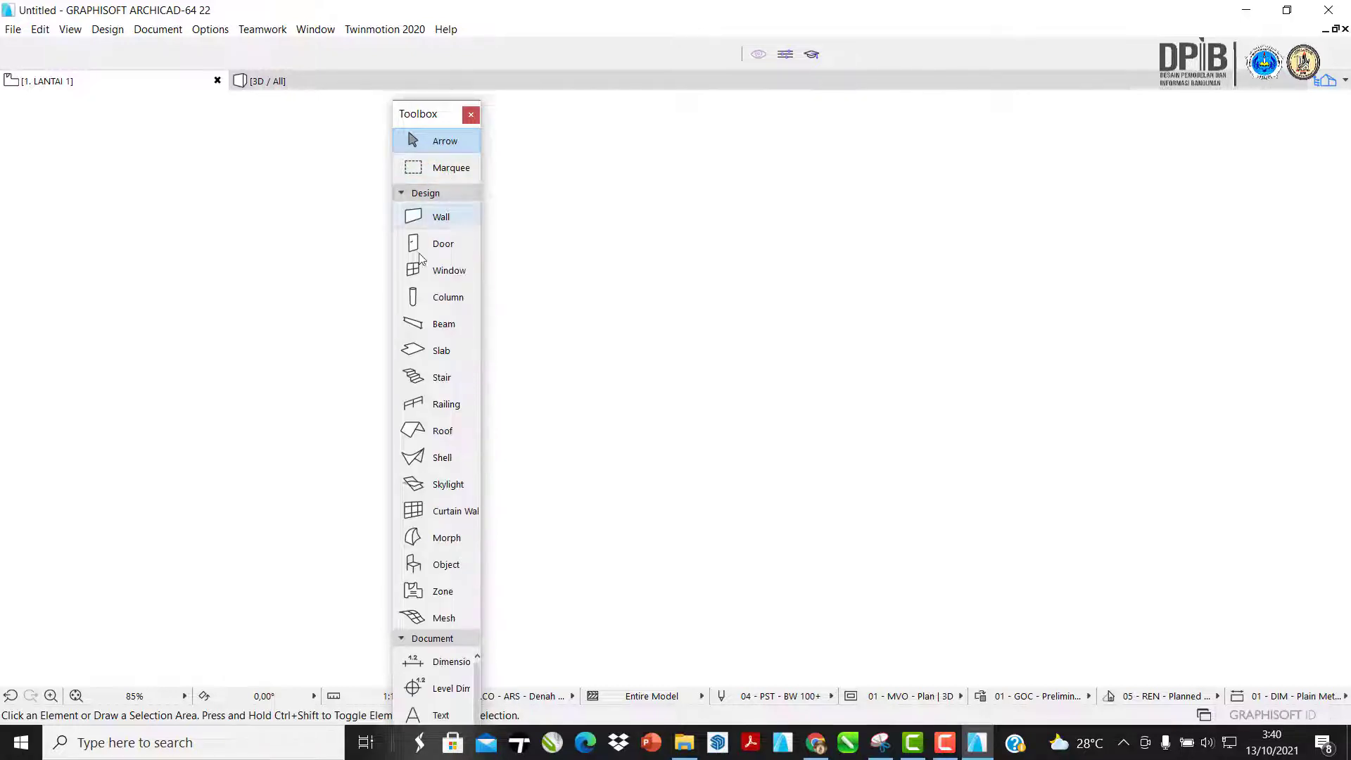
- Activate the Door tool and dock the floating Toolbox vertically along the left edge of the drawing area
click(423, 218)
click(425, 244)
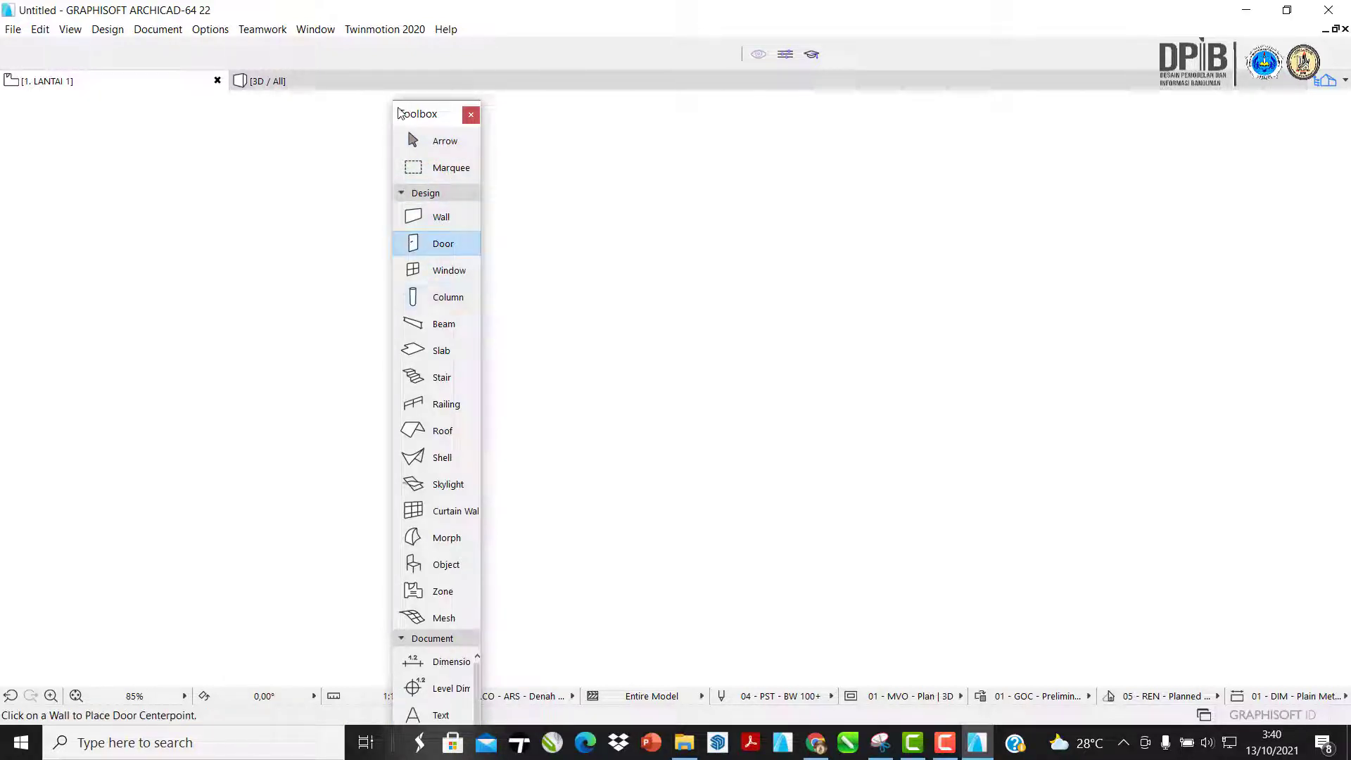
drag(418, 121, 463, 197)
drag(410, 156, 451, 198)
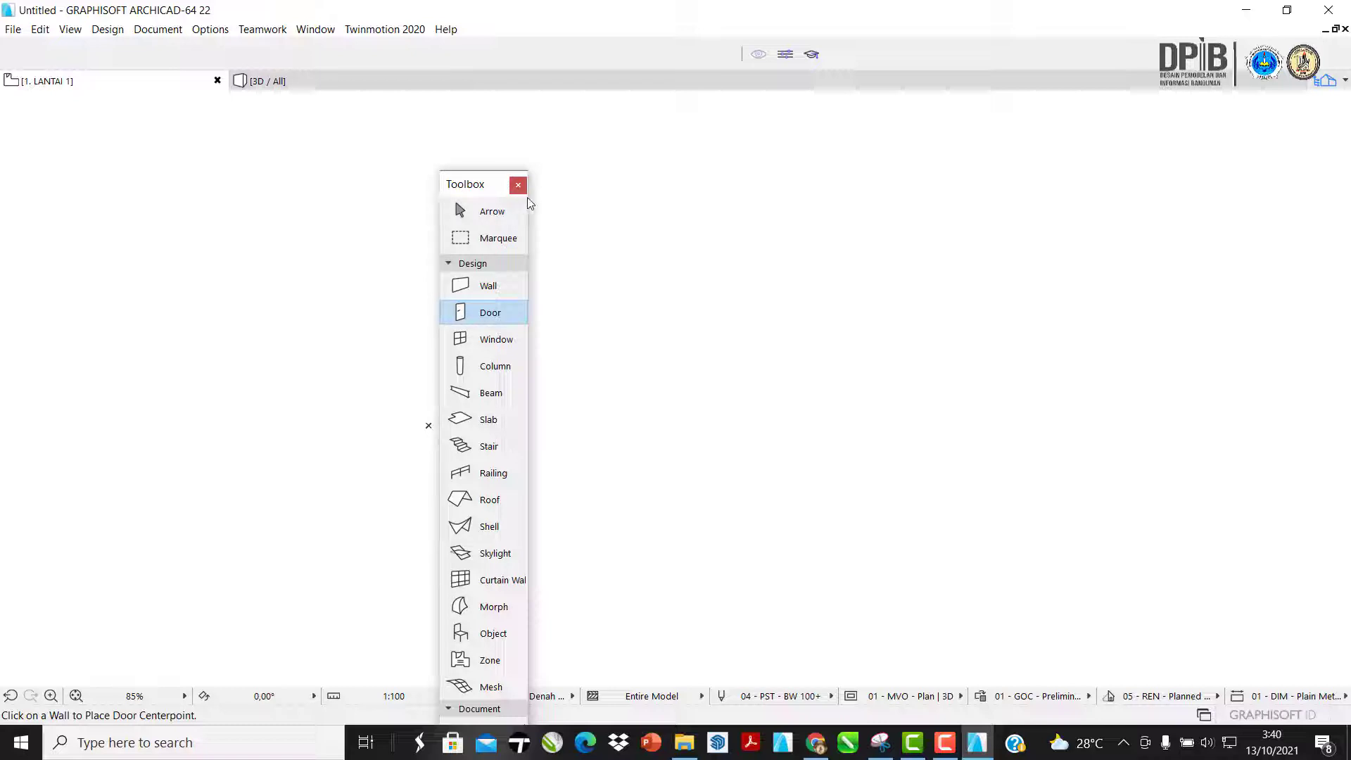
drag(463, 190, 3, 145)
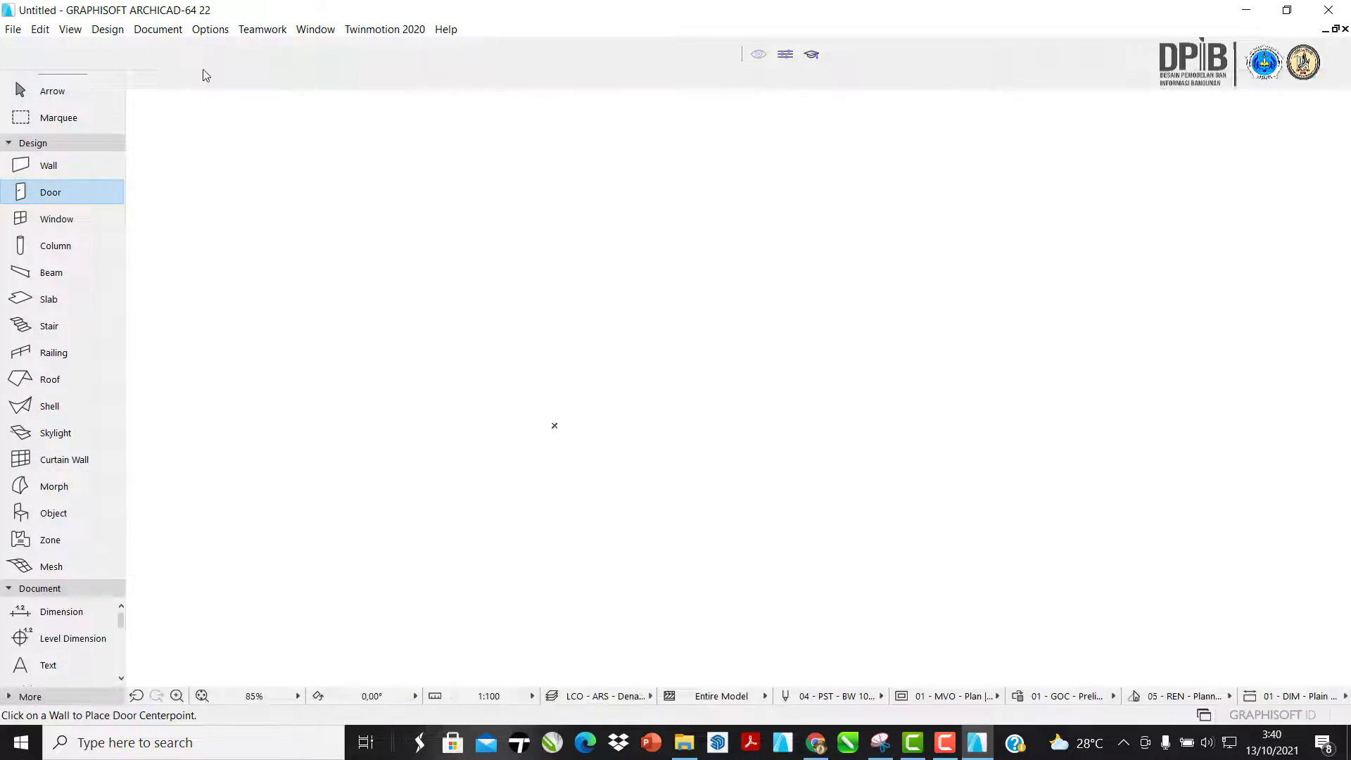
- Show the Info Box palette and dock it vertically between the Toolbox and the drawing area
click(325, 29)
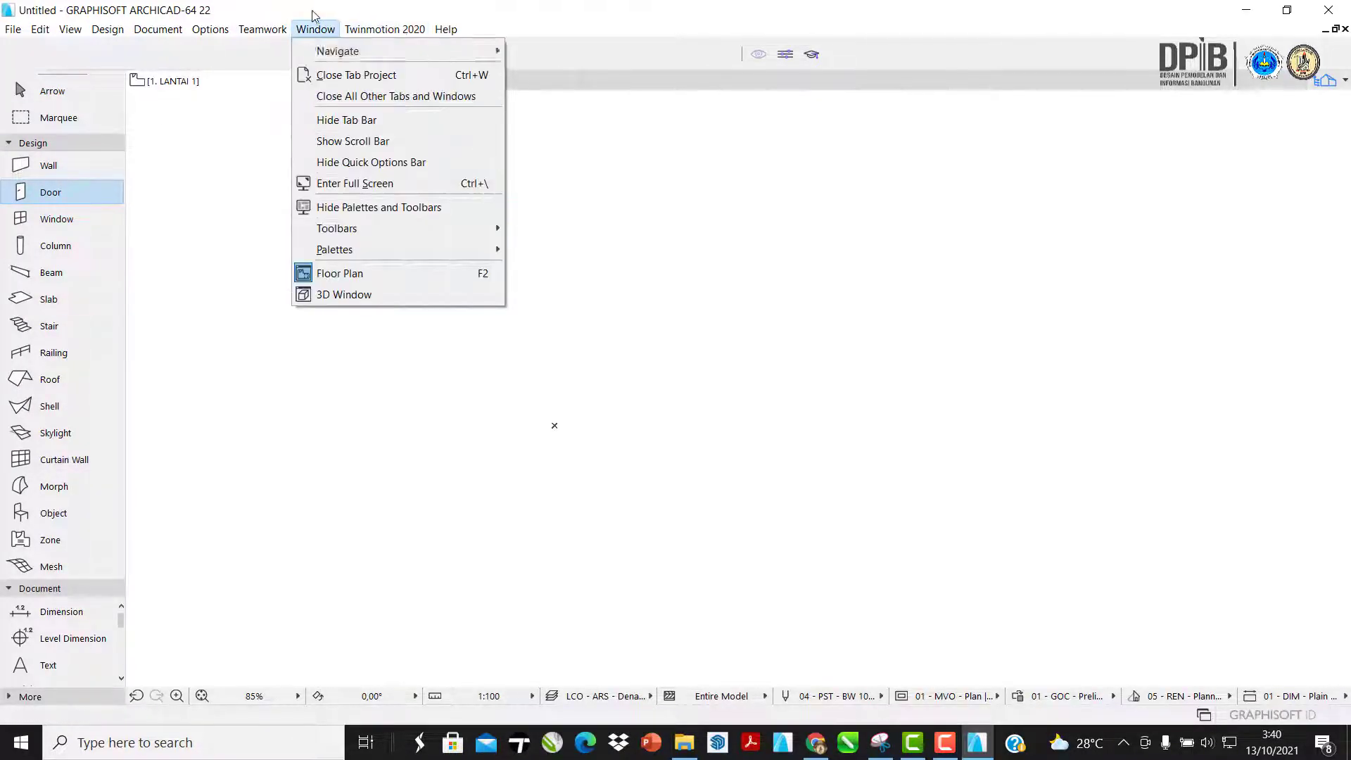
mouse_move(437, 249)
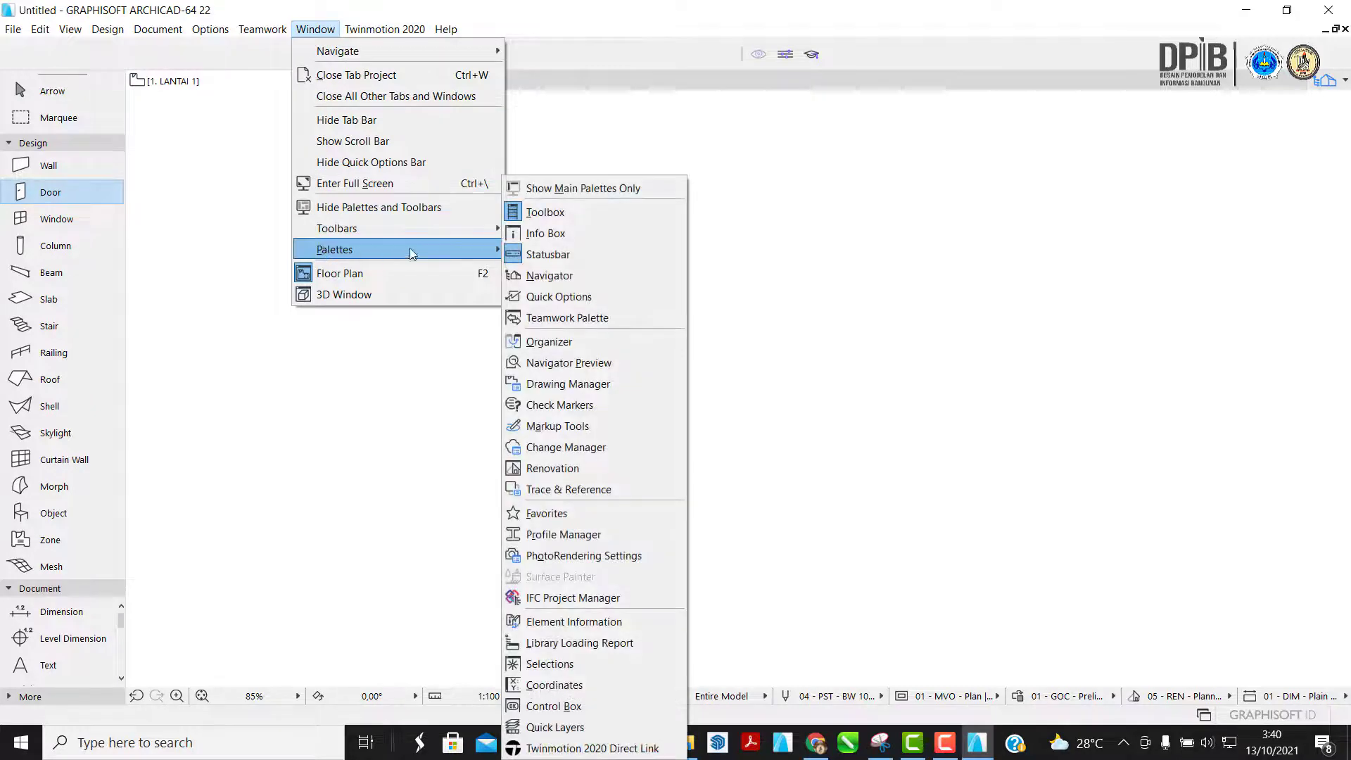
click(556, 238)
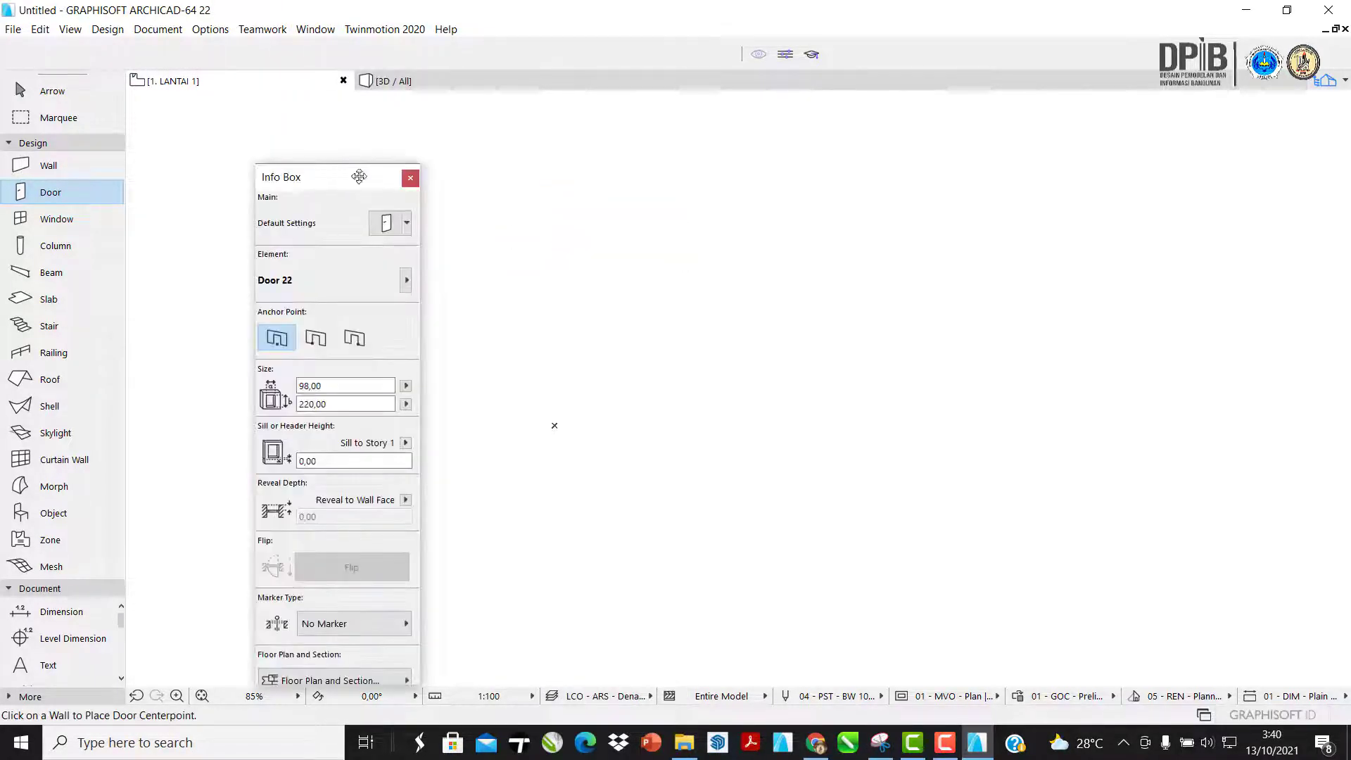
drag(359, 176, 563, 162)
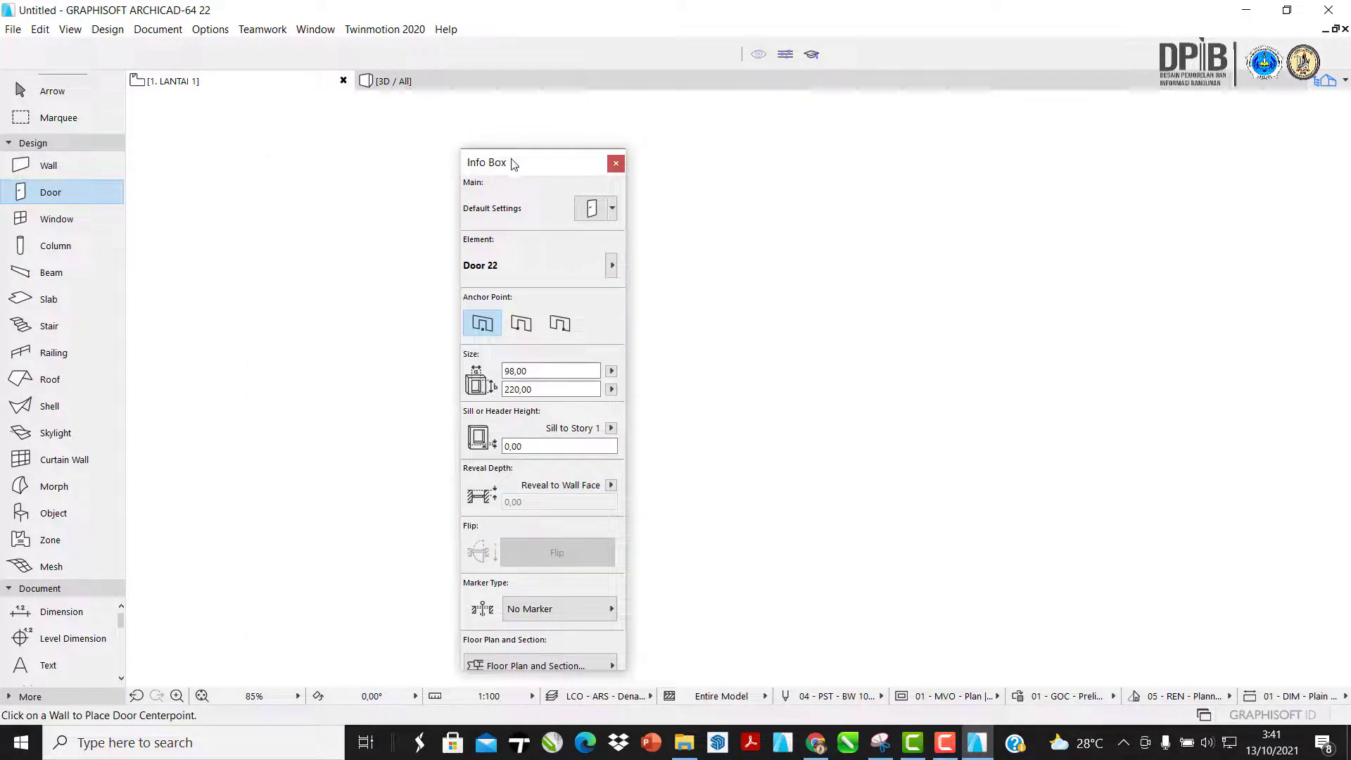
drag(513, 164, 139, 134)
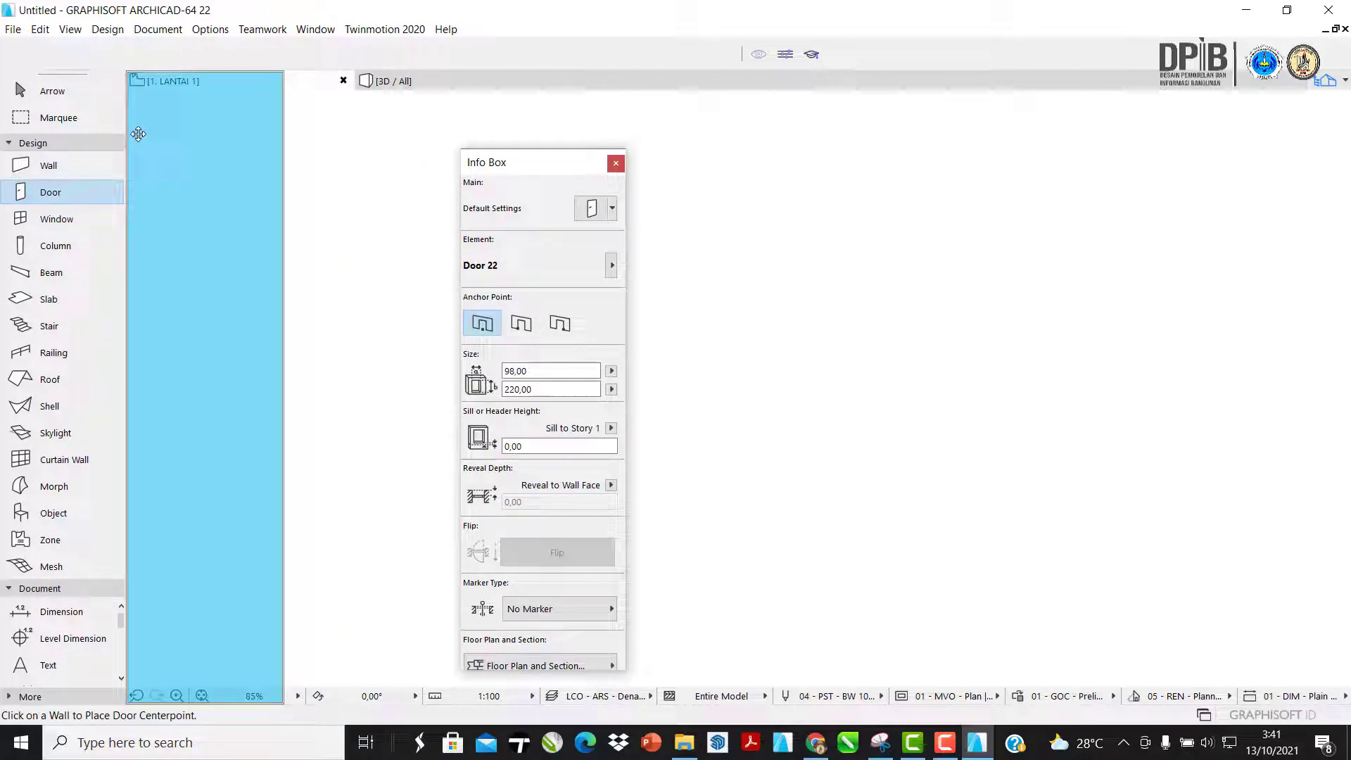
drag(139, 134, 134, 134)
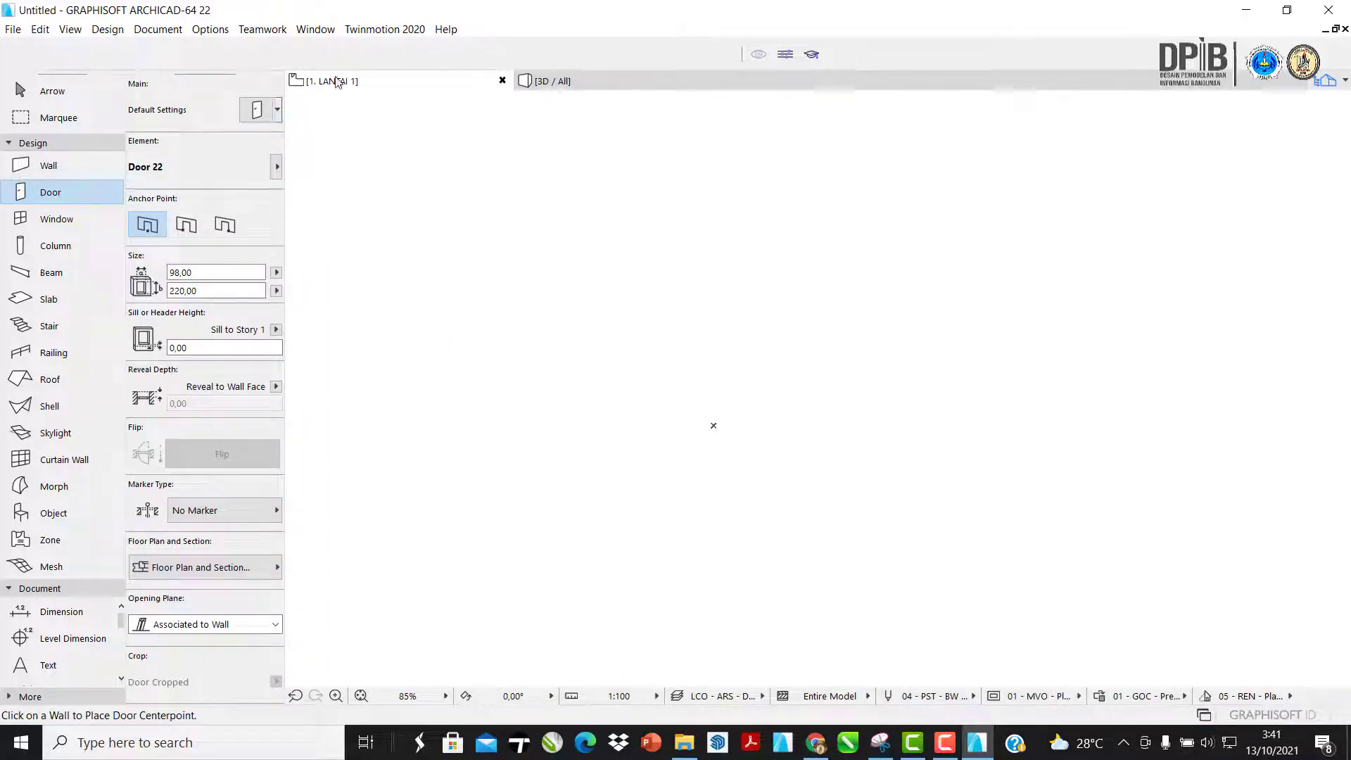
- Show the Navigator palette, switch it to the Project Map and dock it along the right edge of the drawing area
click(315, 29)
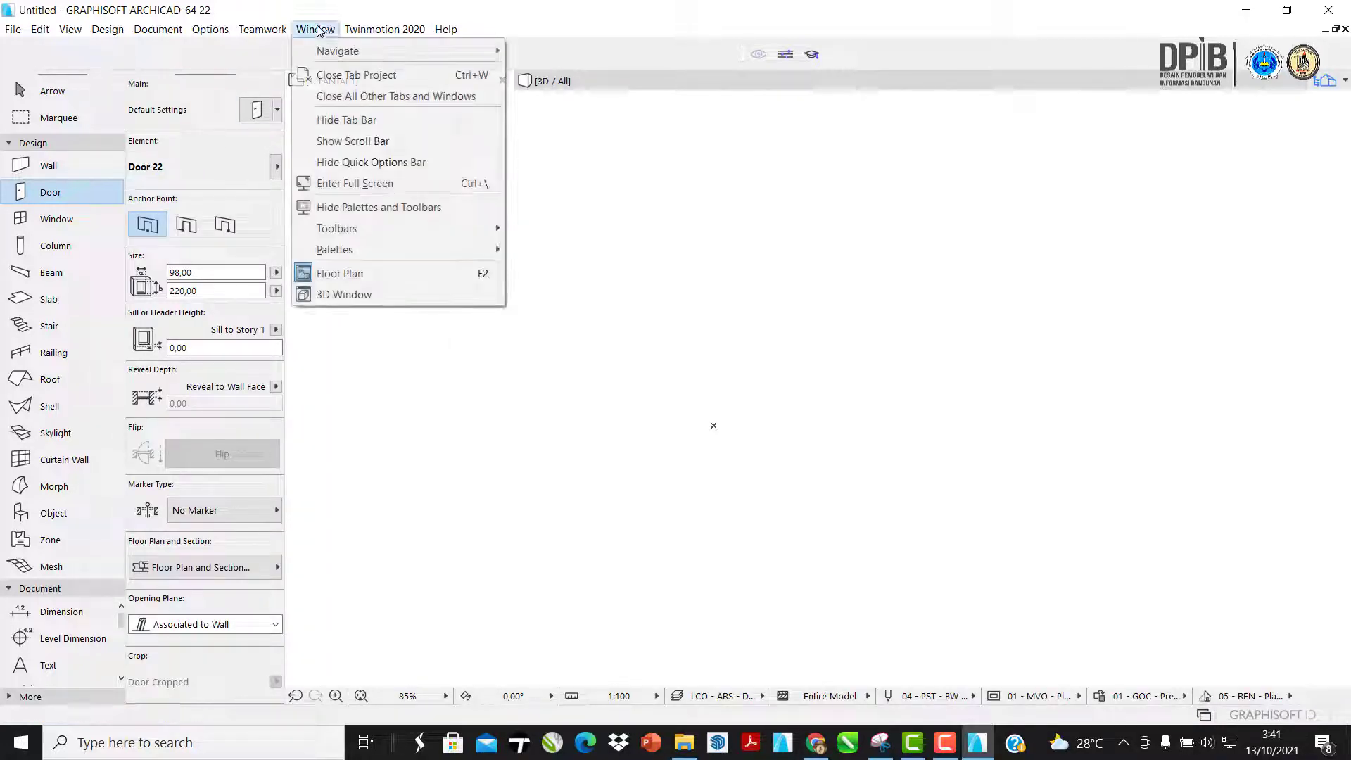
mouse_move(332, 250)
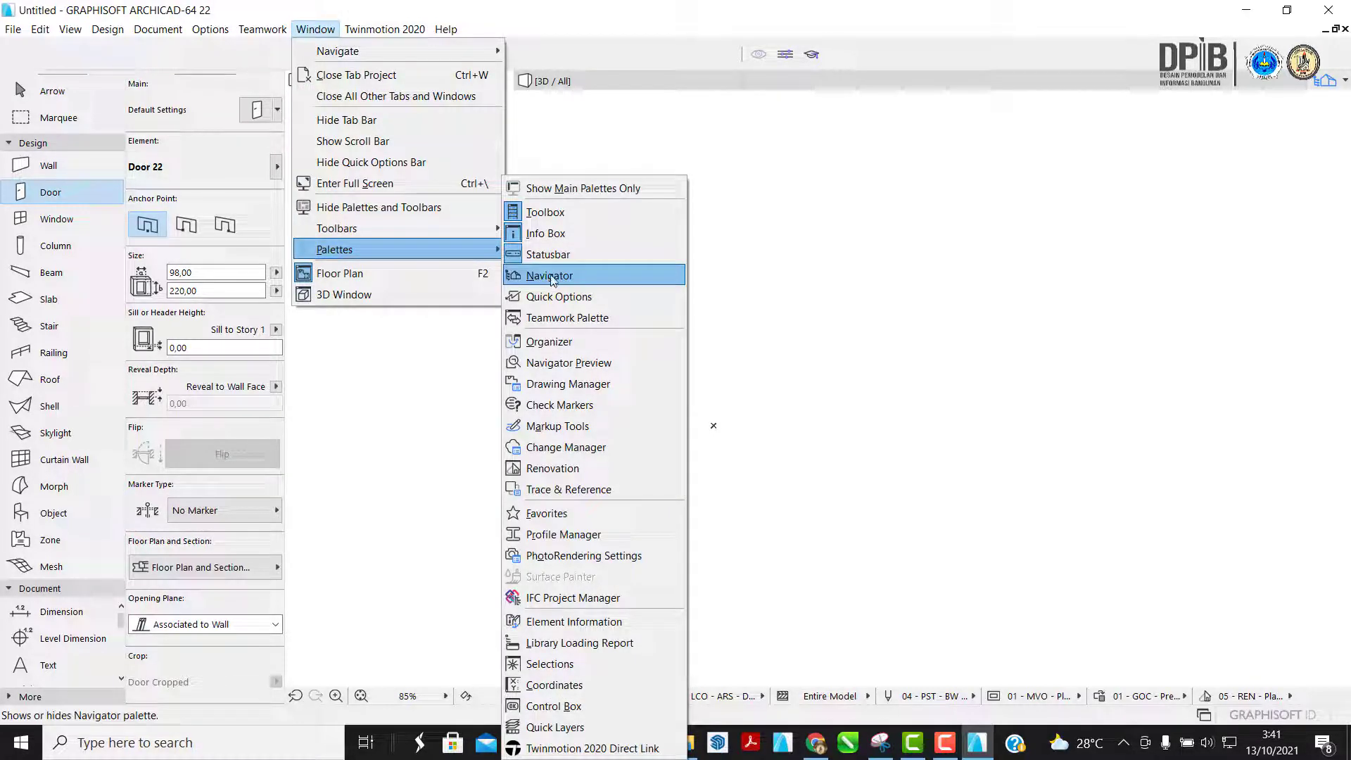
click(552, 278)
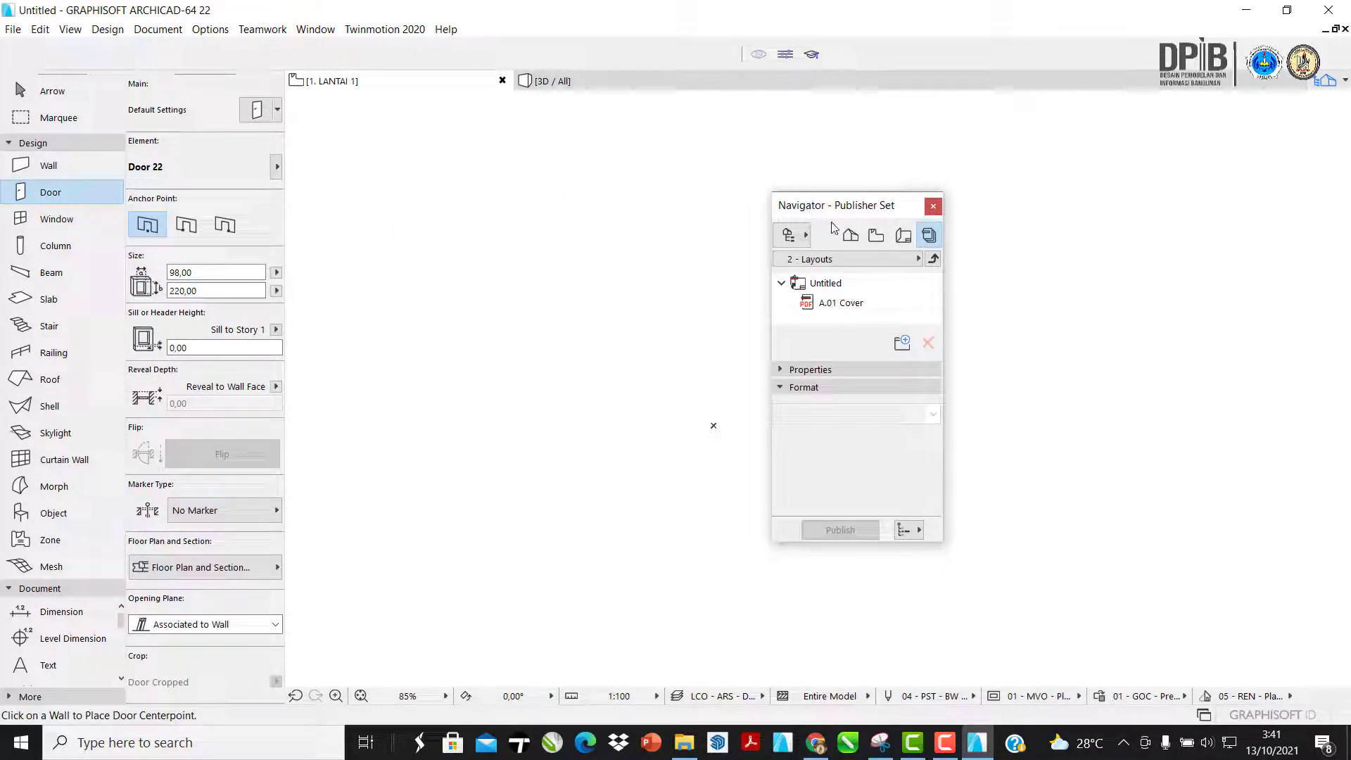
click(850, 235)
drag(816, 208, 1345, 221)
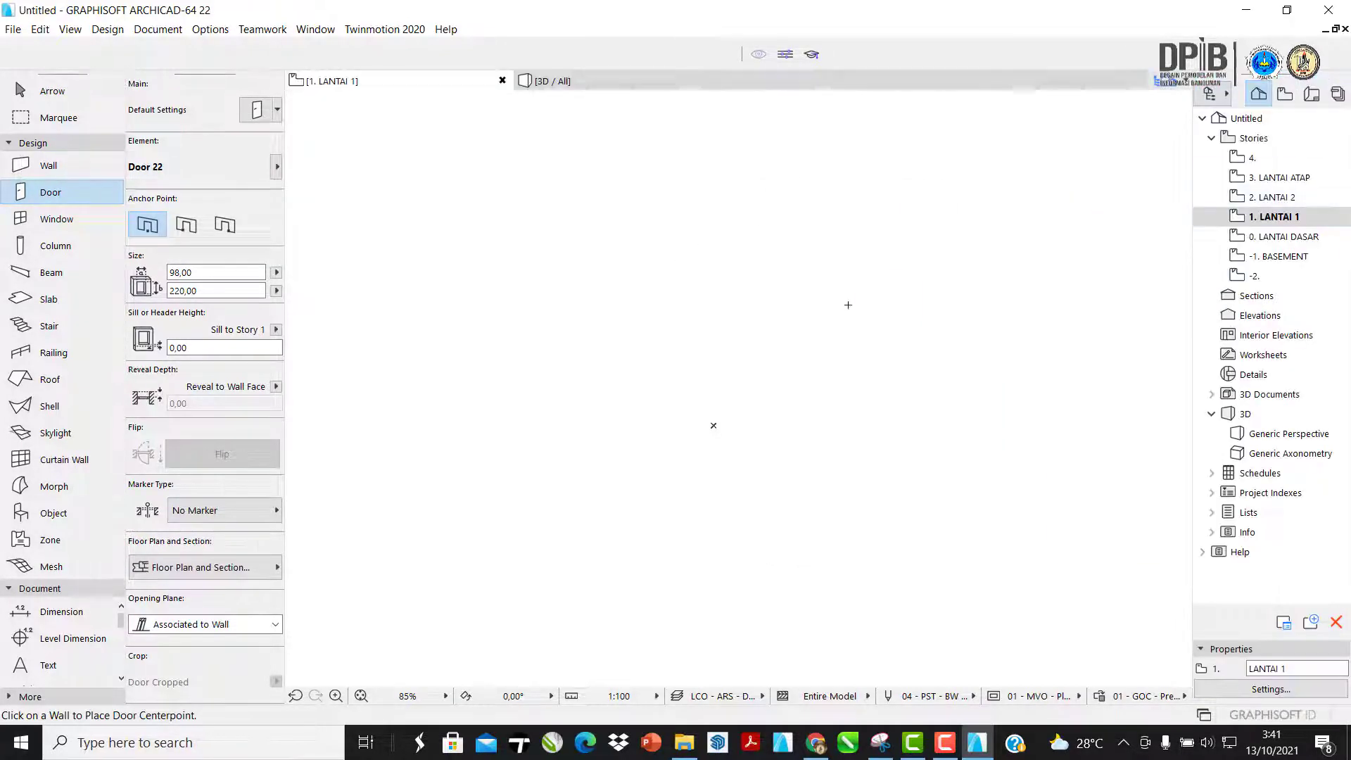
- Show the Quick Options palette and dock it beneath the Navigator
click(315, 29)
mouse_move(335, 249)
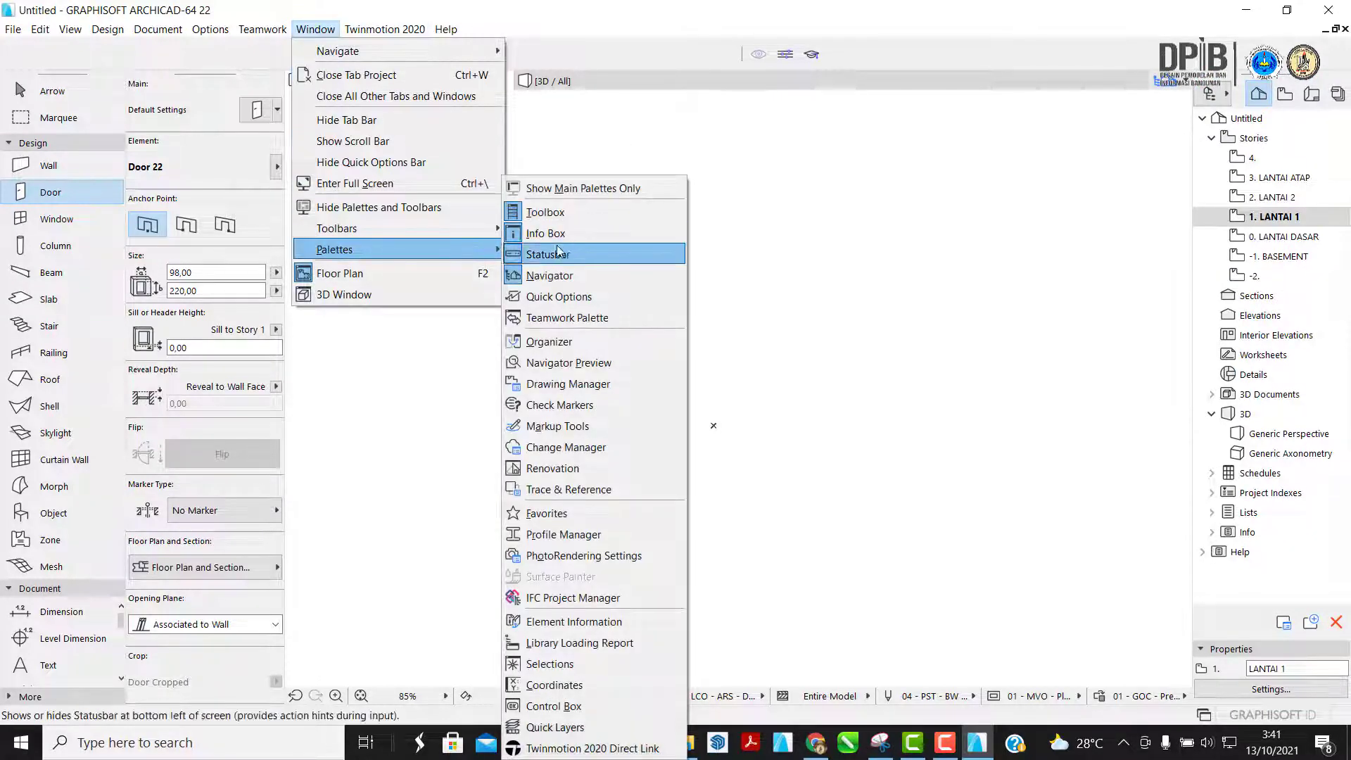
click(559, 297)
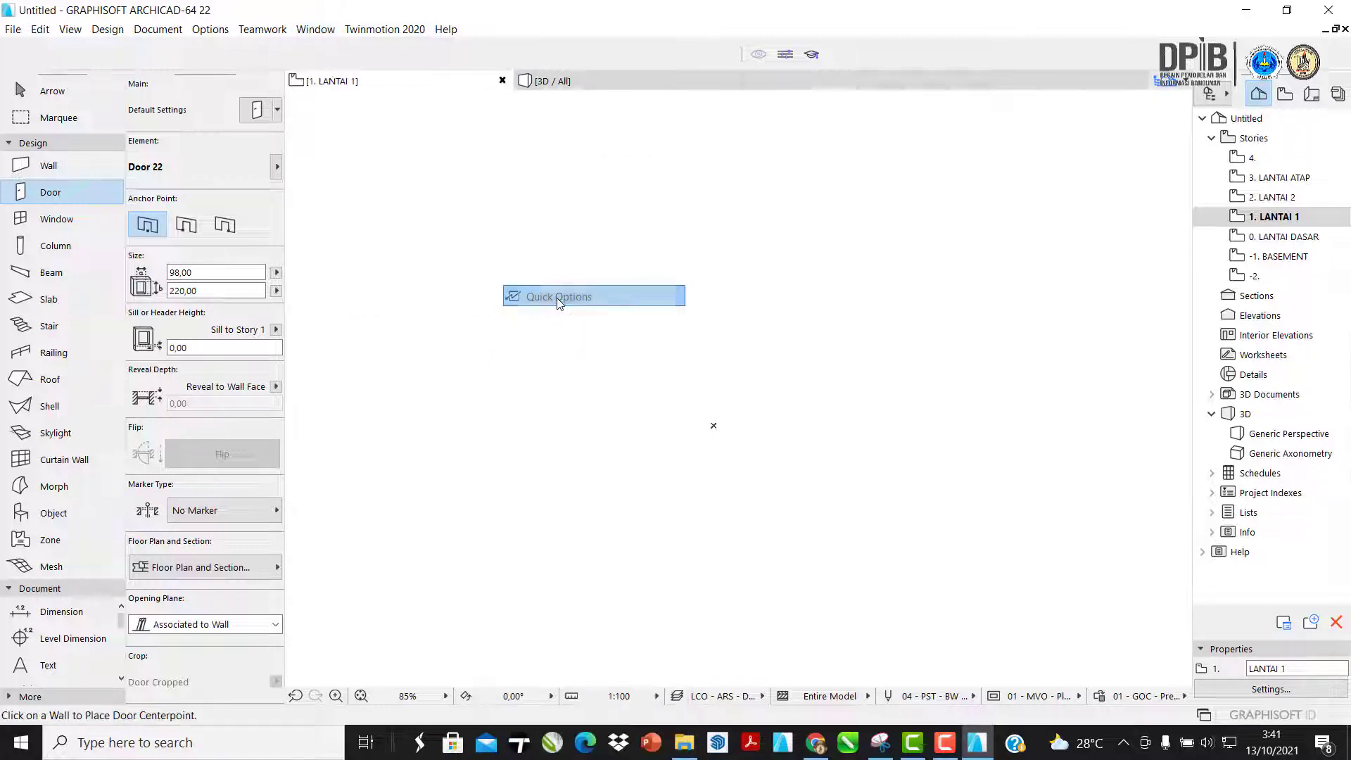
drag(856, 206, 1240, 604)
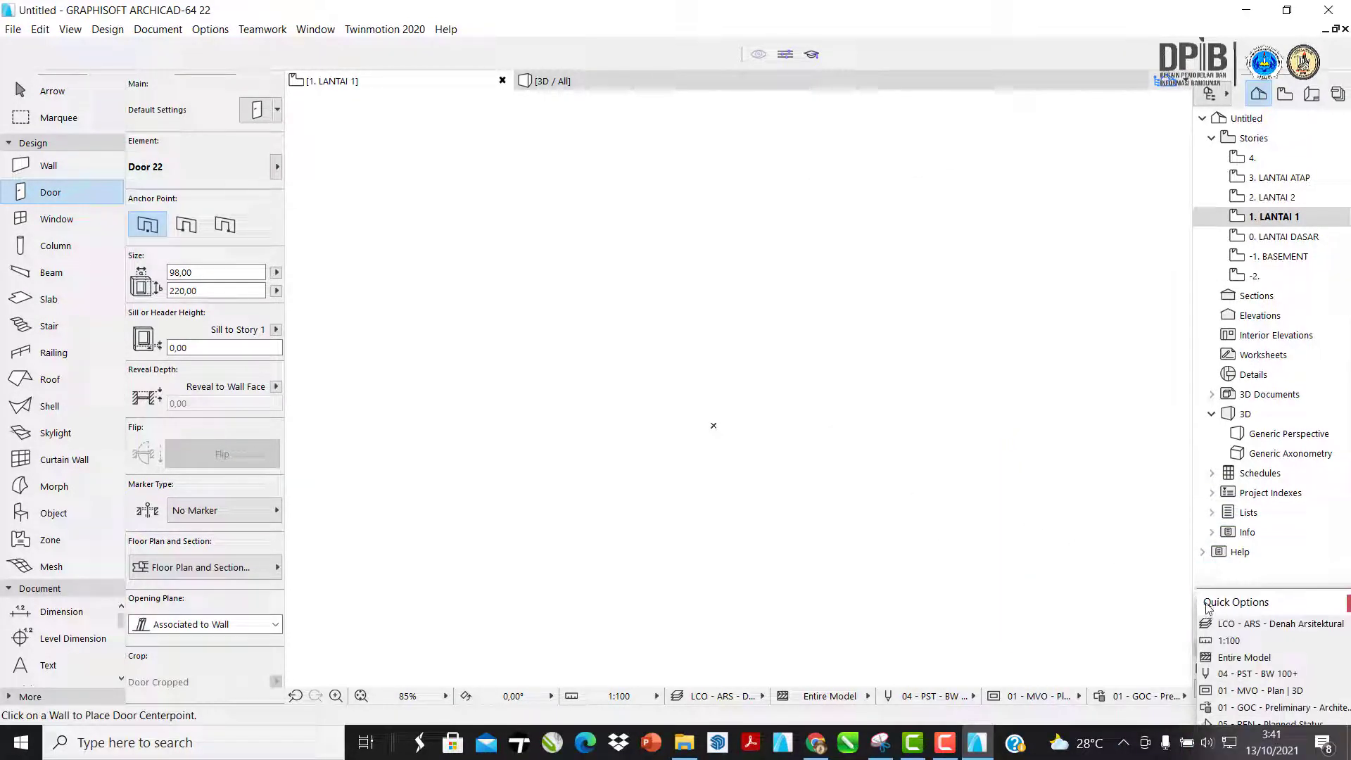
drag(1219, 607, 869, 485)
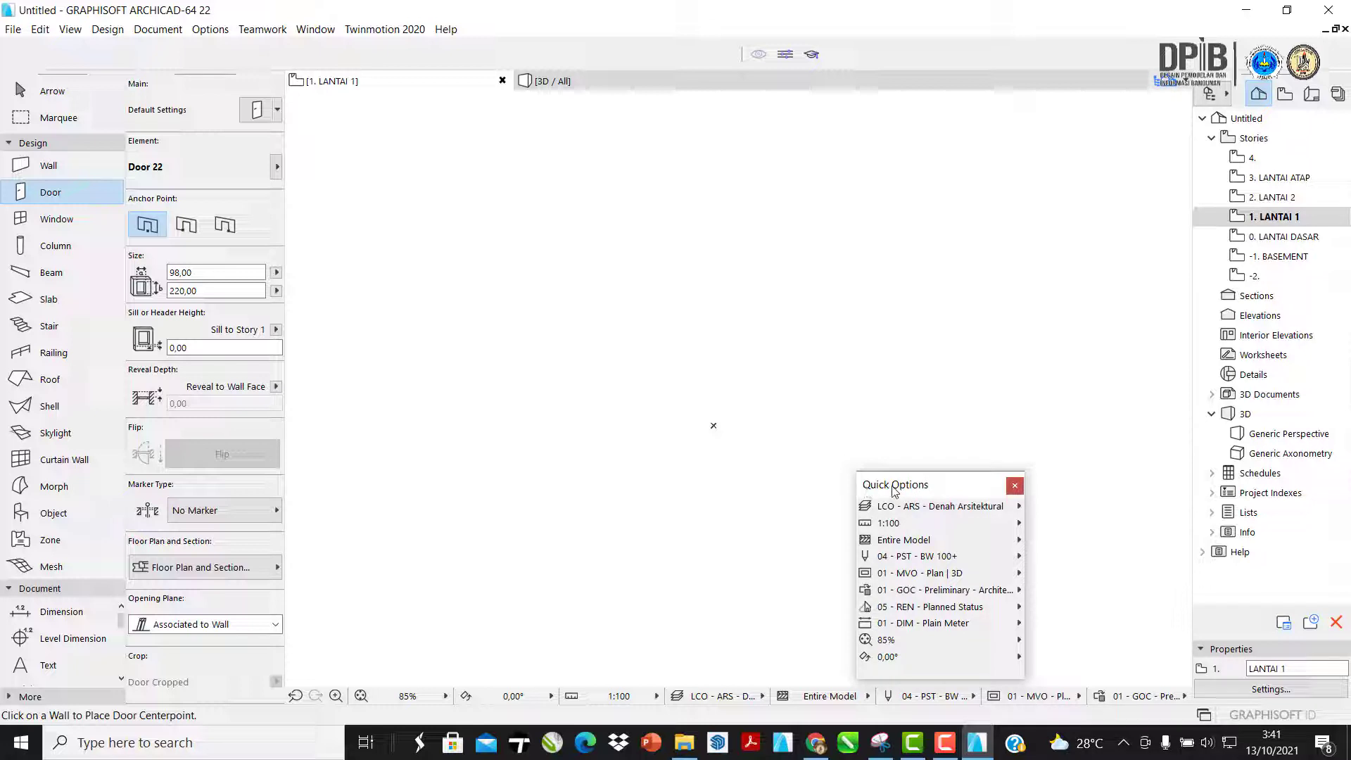
drag(896, 491, 906, 421)
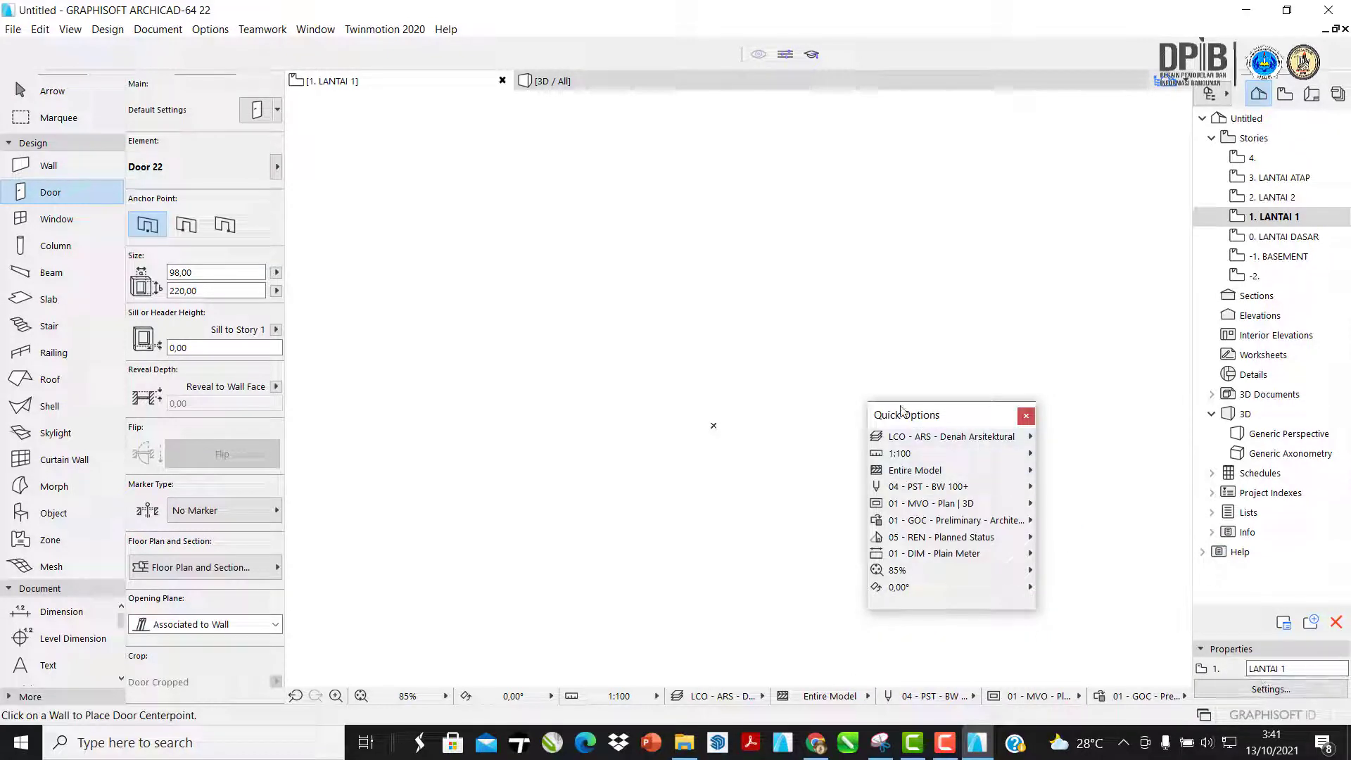
drag(898, 416, 1227, 696)
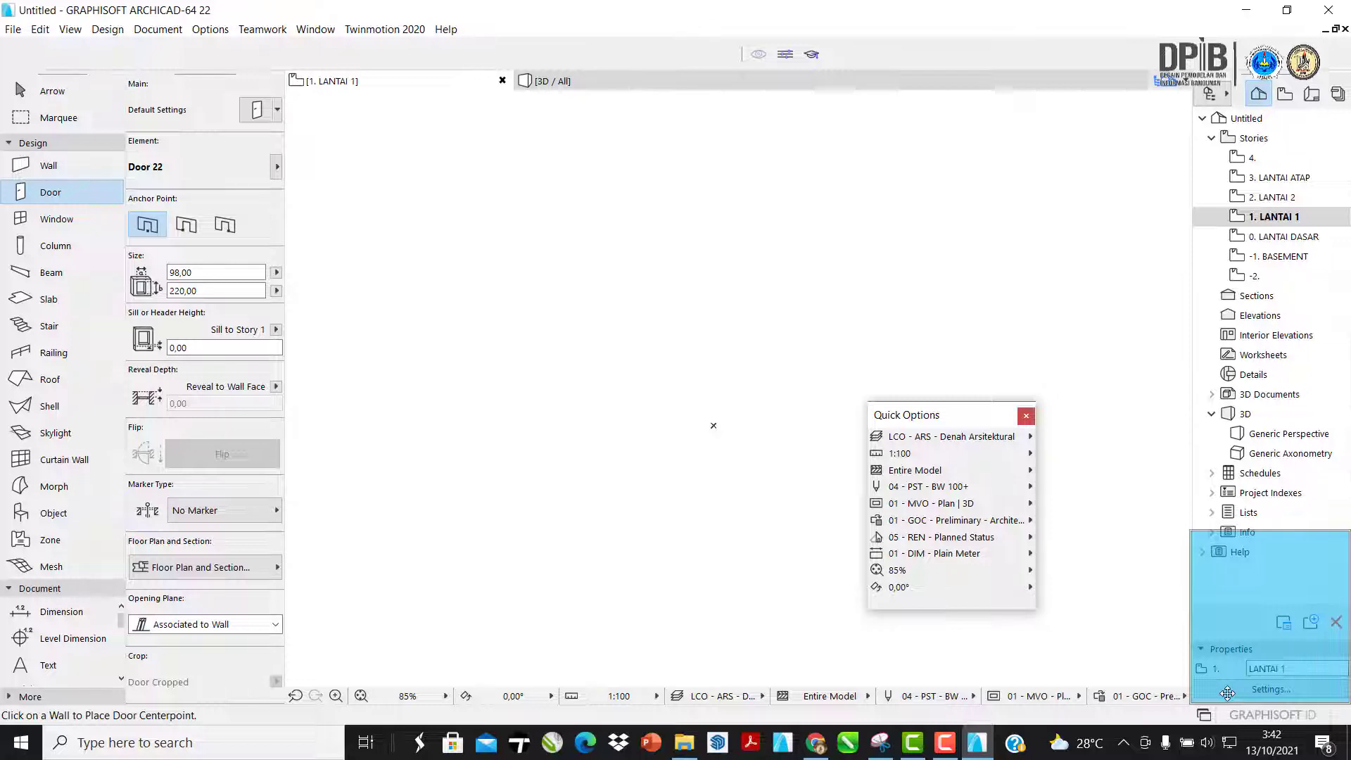
drag(1227, 694, 1228, 693)
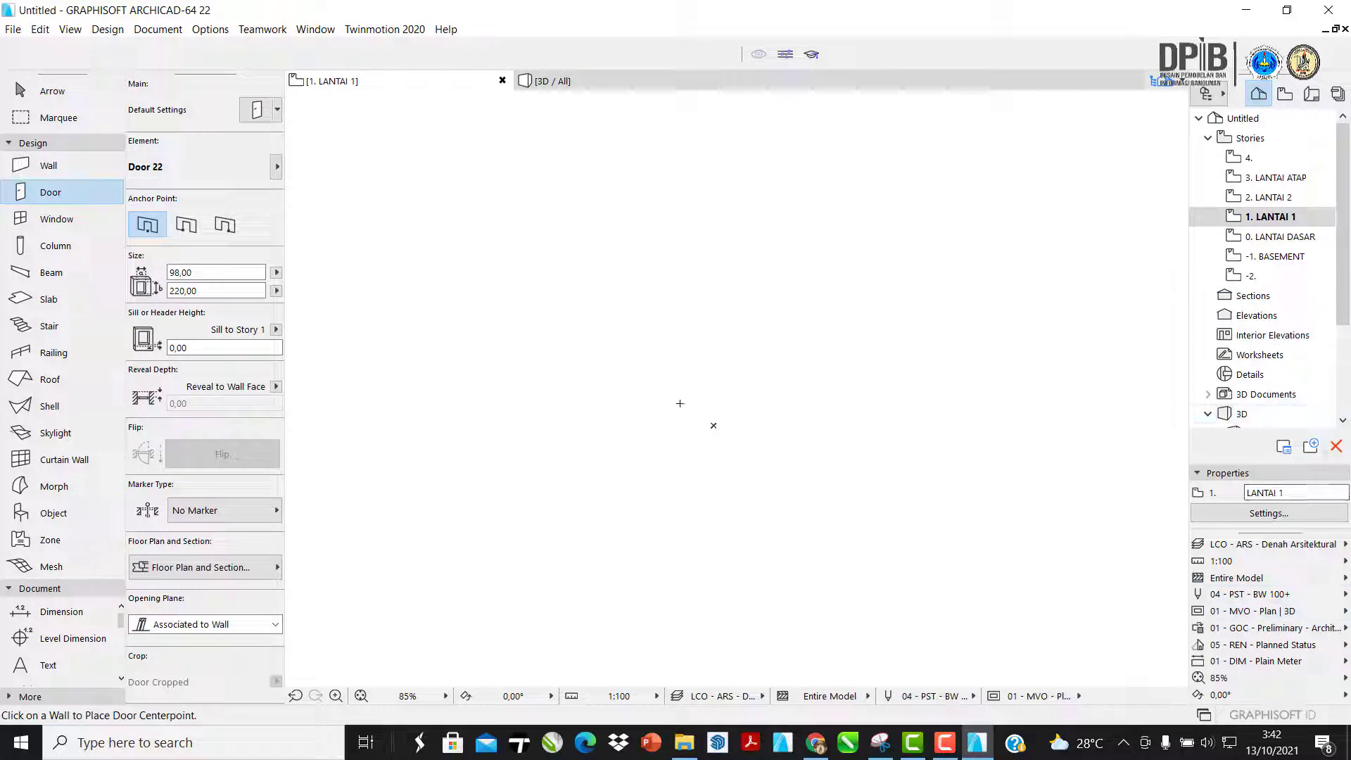
- Show the Standard toolbar and dock it horizontally above the drawing area
click(325, 28)
mouse_move(394, 249)
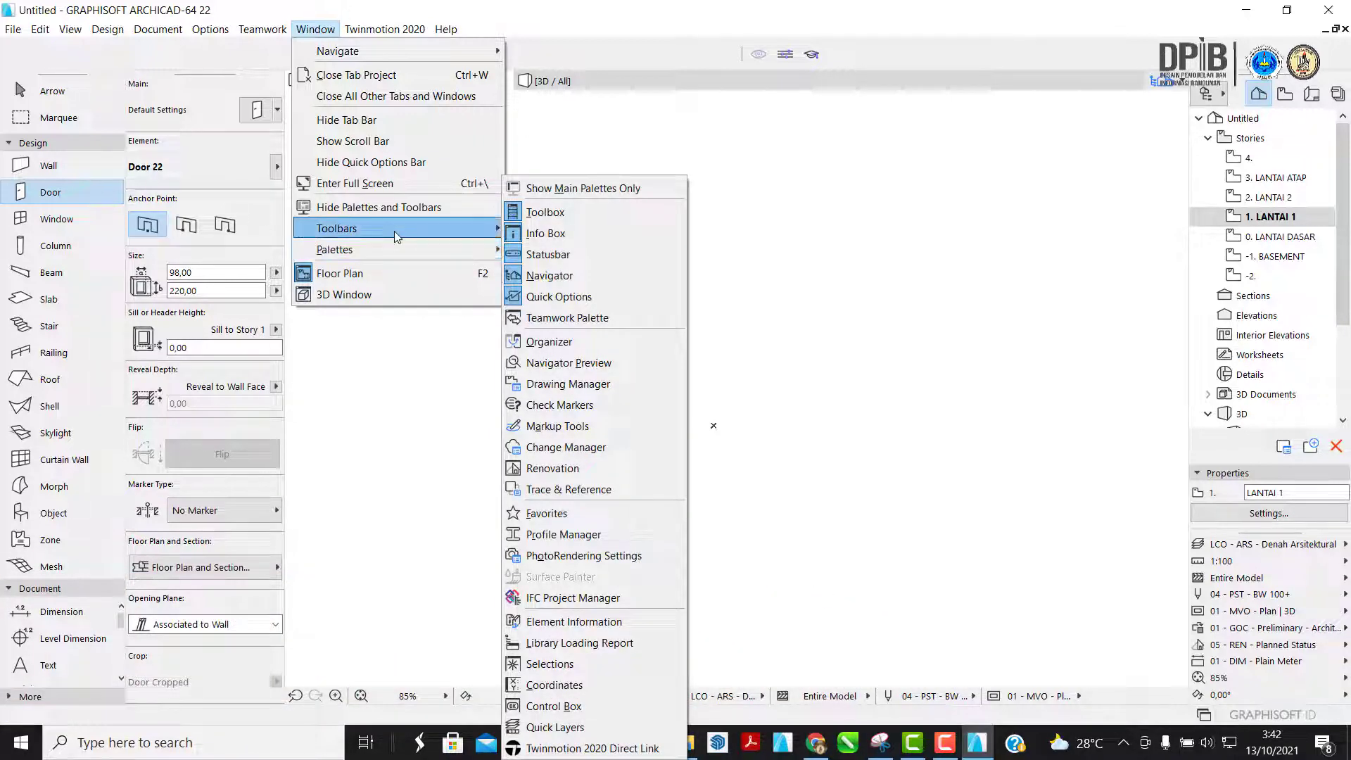
mouse_move(458, 229)
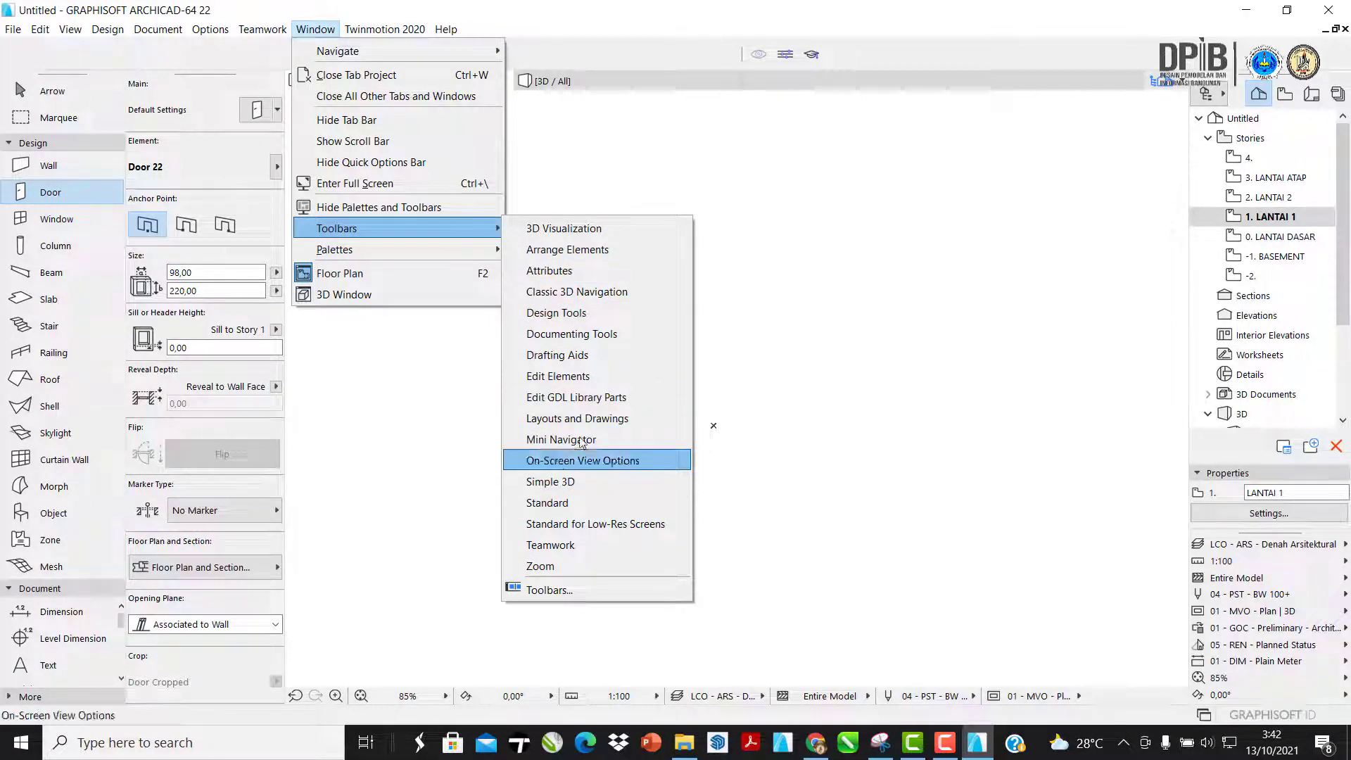
click(560, 504)
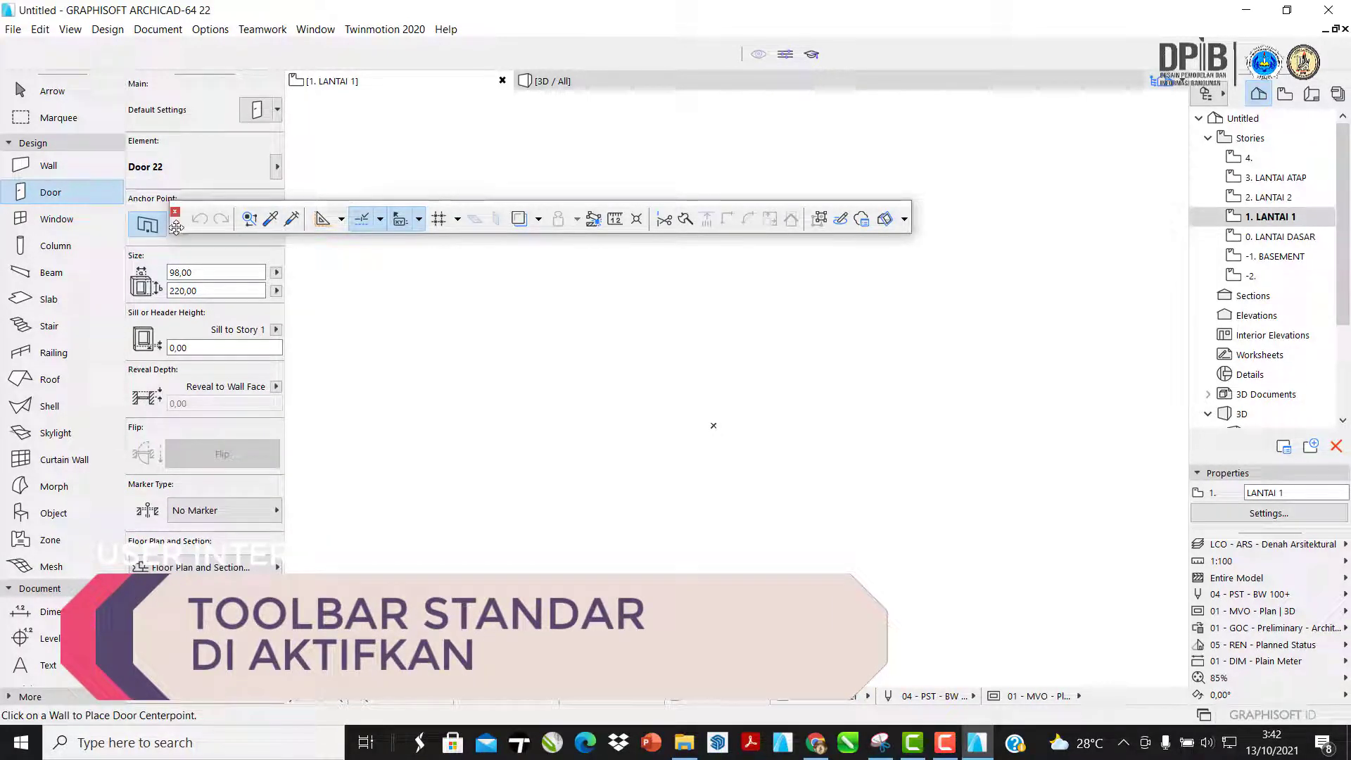
drag(180, 222, 5, 58)
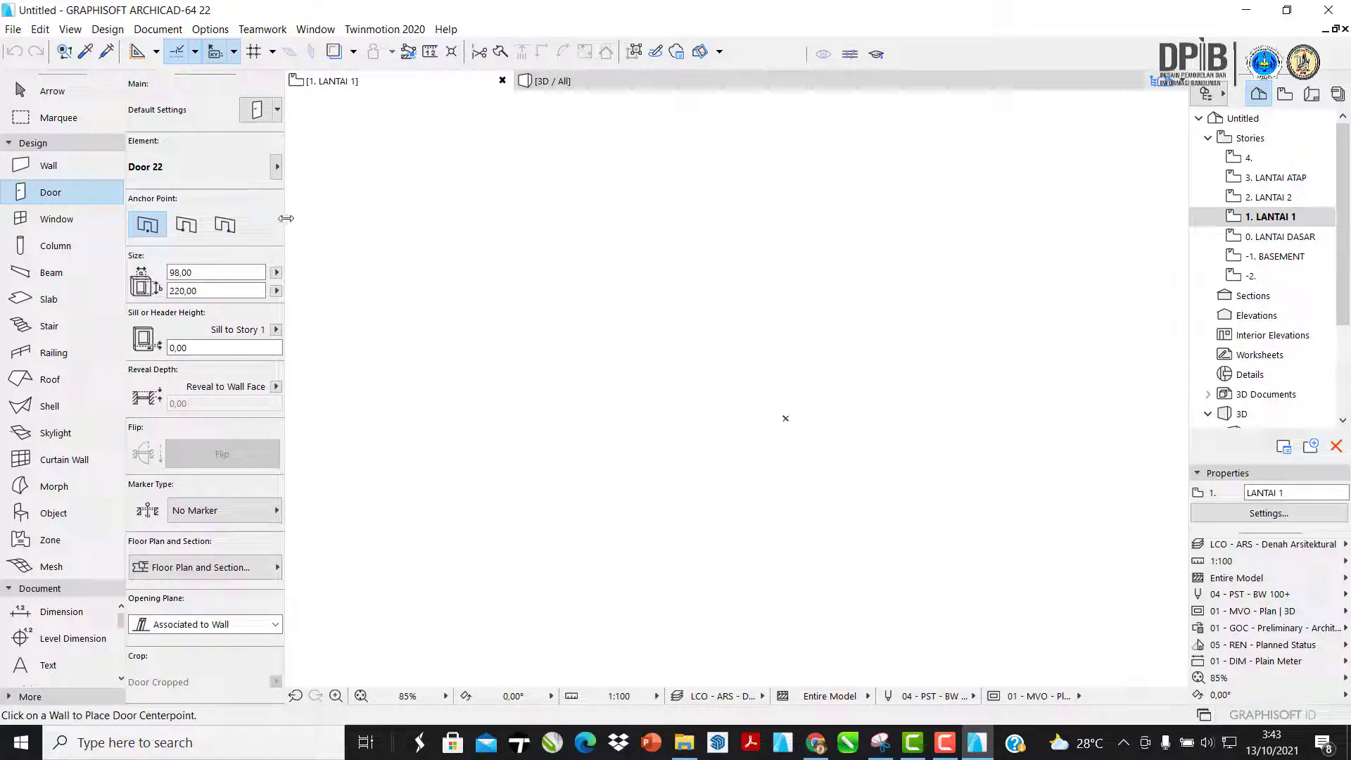
- Widen the Info Box slightly, then try the Toolbox as two icon columns and widen it back to one labelled column
mouse_move(286, 218)
mouse_down()
mouse_move(378, 218)
mouse_move(282, 213)
mouse_up()
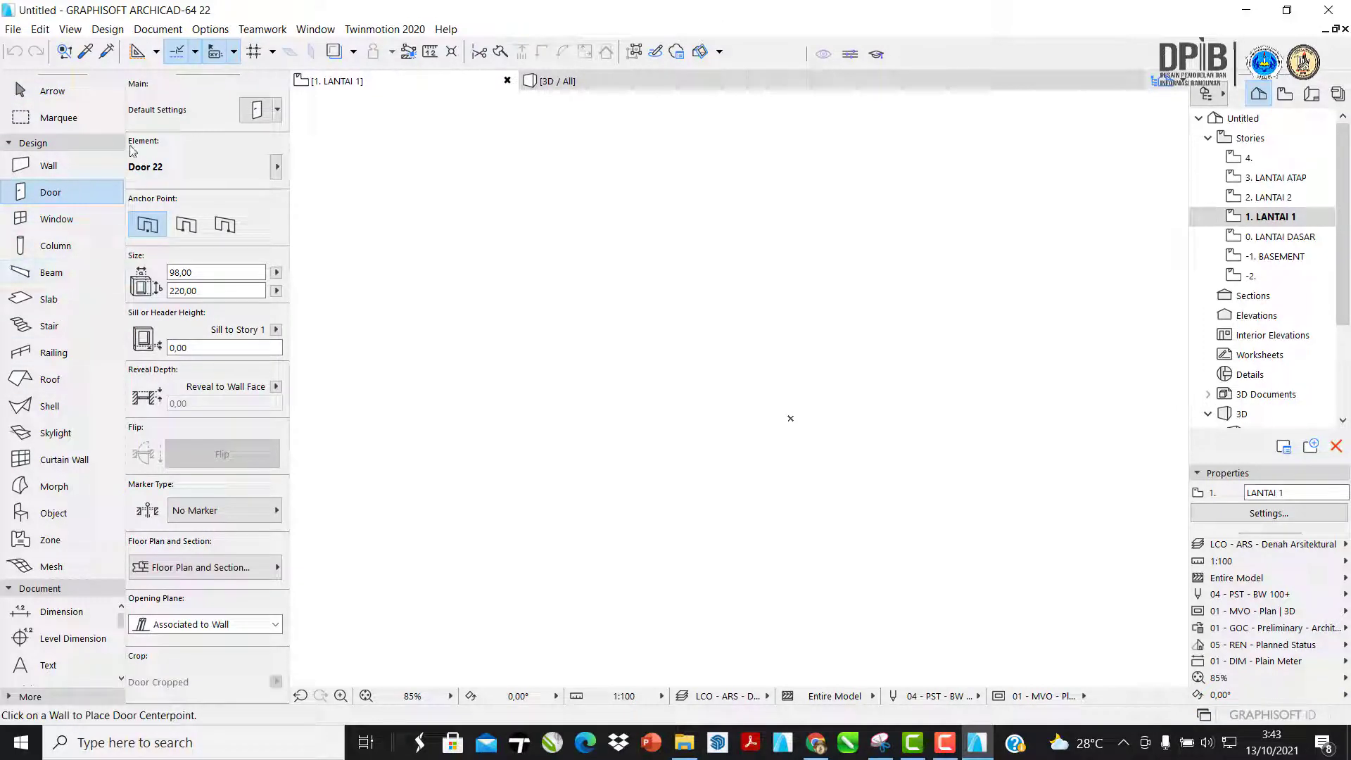
drag(117, 148, 78, 160)
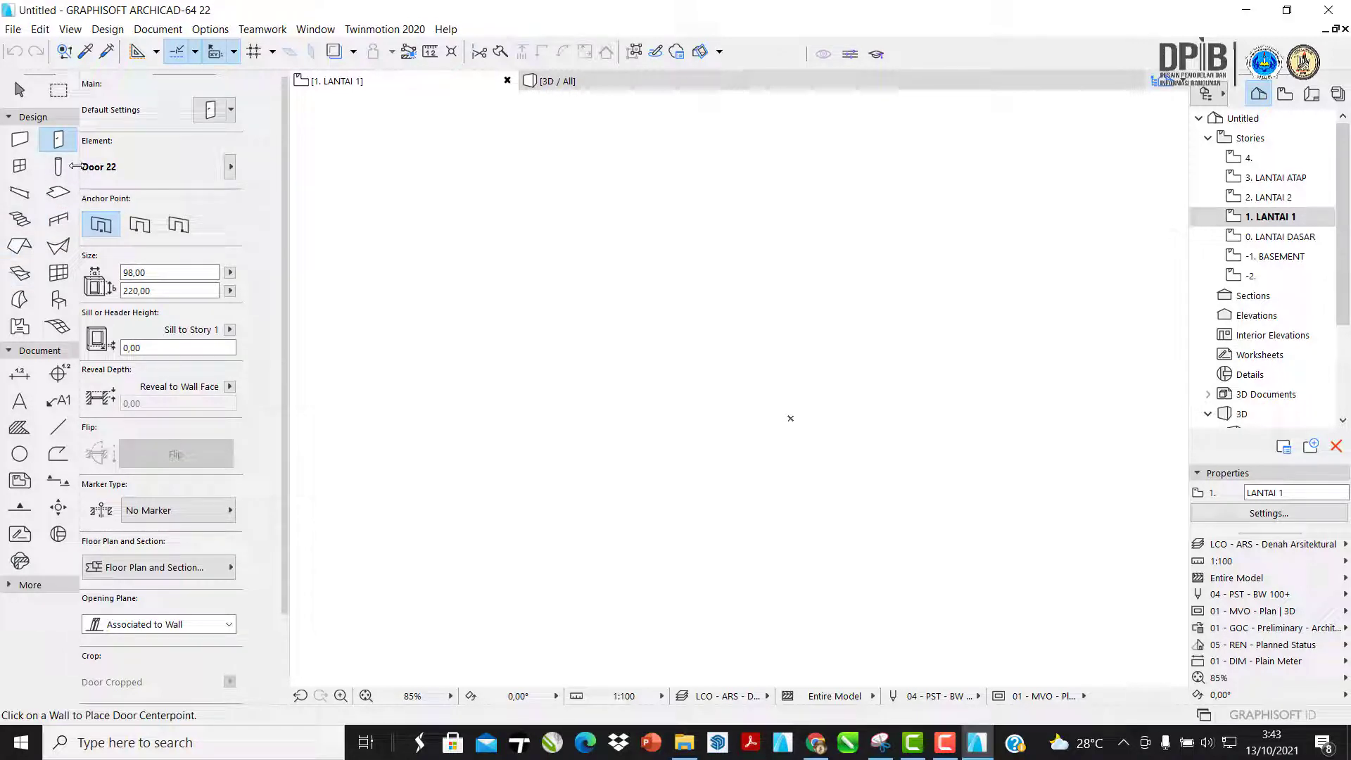
drag(75, 166, 120, 168)
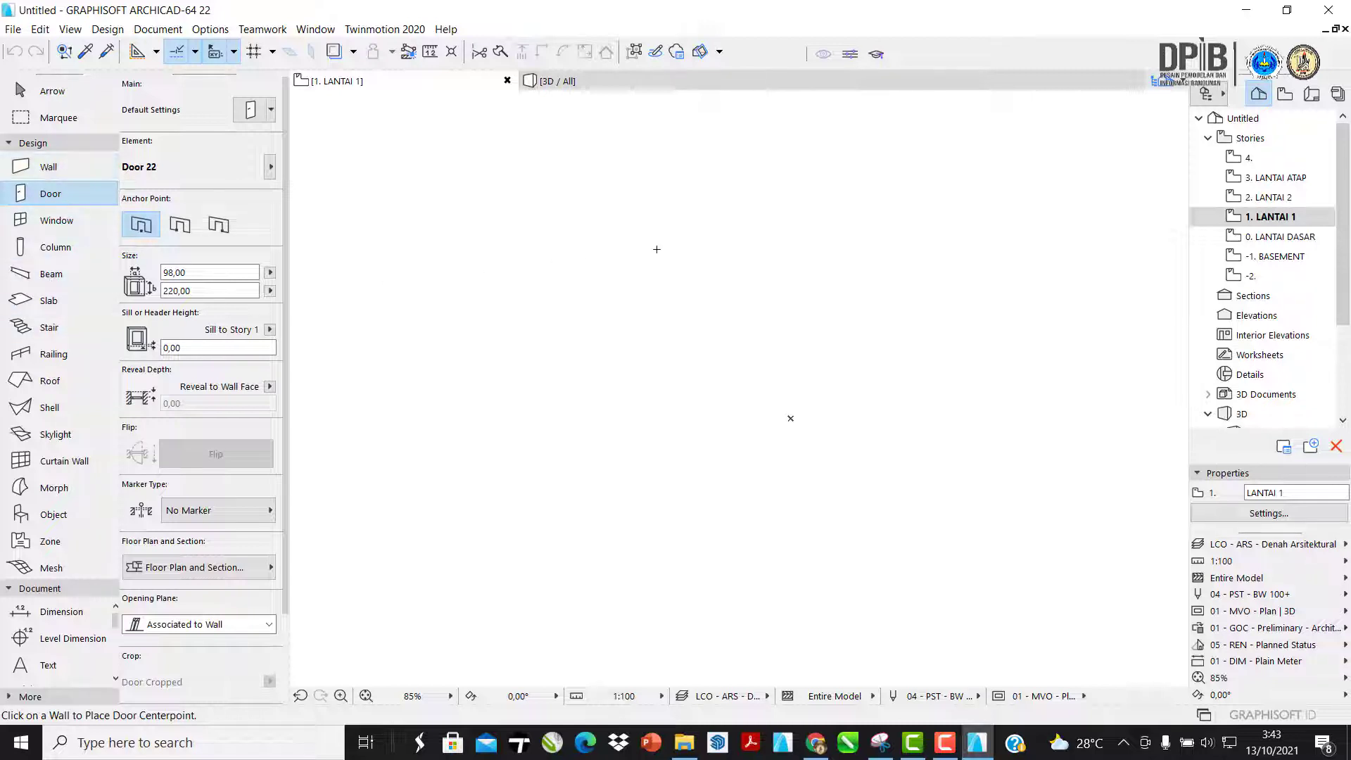
- Activate the Arrow tool and try zooming and panning the LANTAI 1 floor plan
click(30, 93)
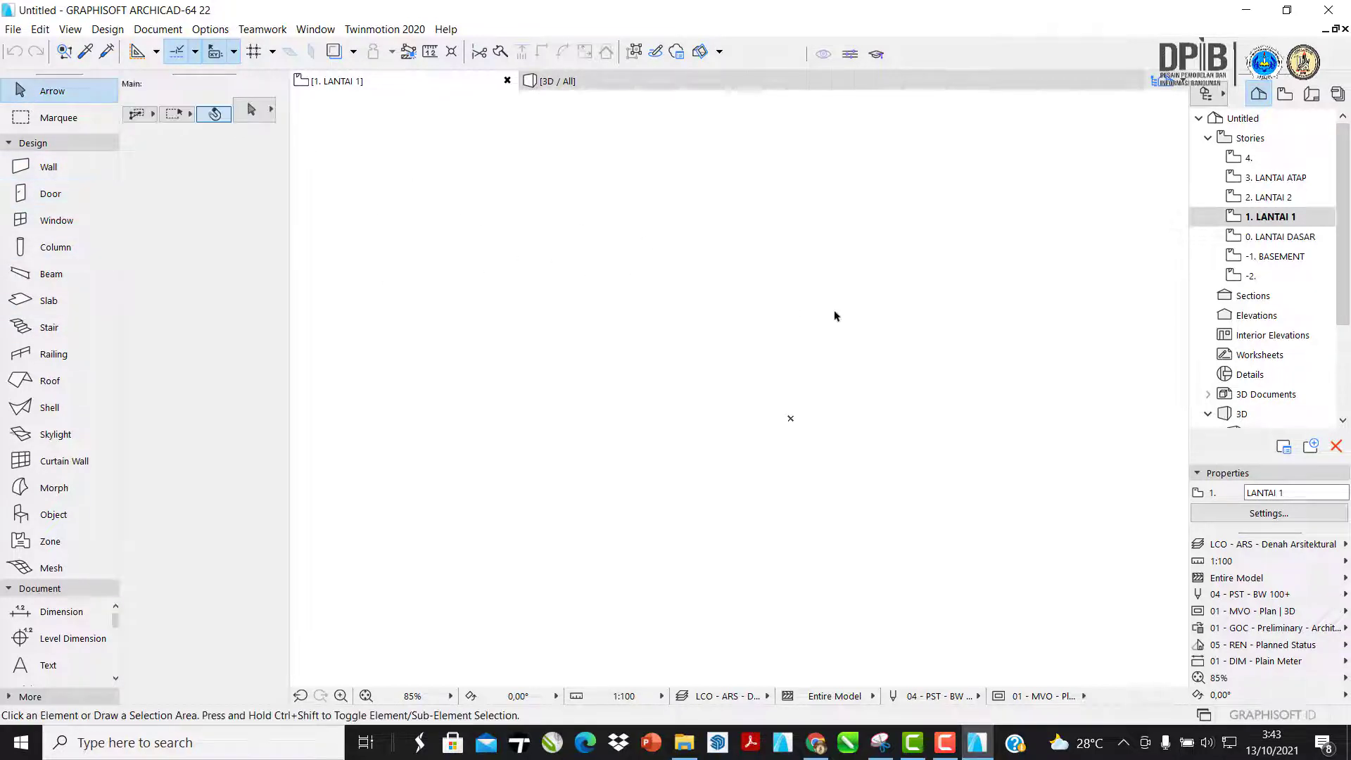
scroll(566, 357, down, 3)
middle_drag(789, 373, 783, 385)
scroll(782, 310, up, 1)
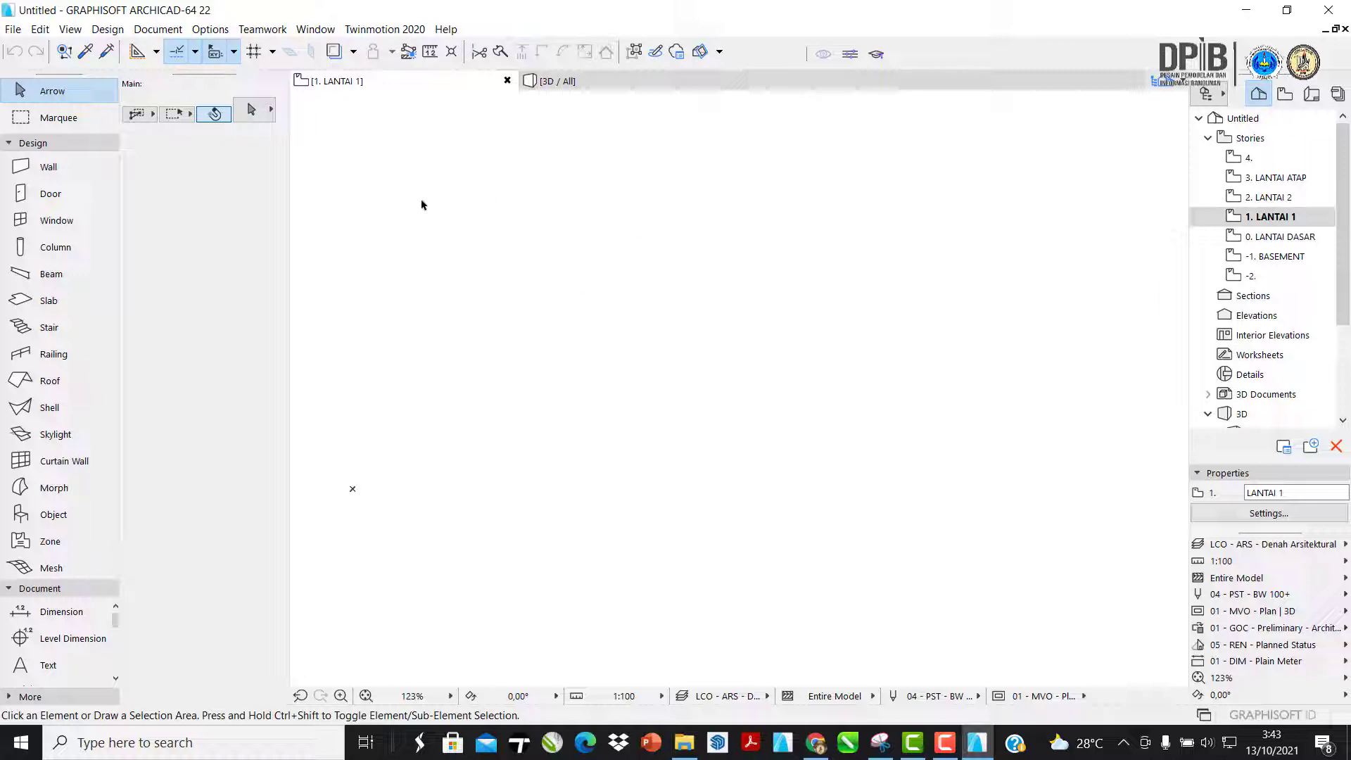
- In the Library Manager, add SKALA Library.lcf from the SKALA Template 22.5.3 folder, replacing the linked library of the same name, and apply
click(15, 31)
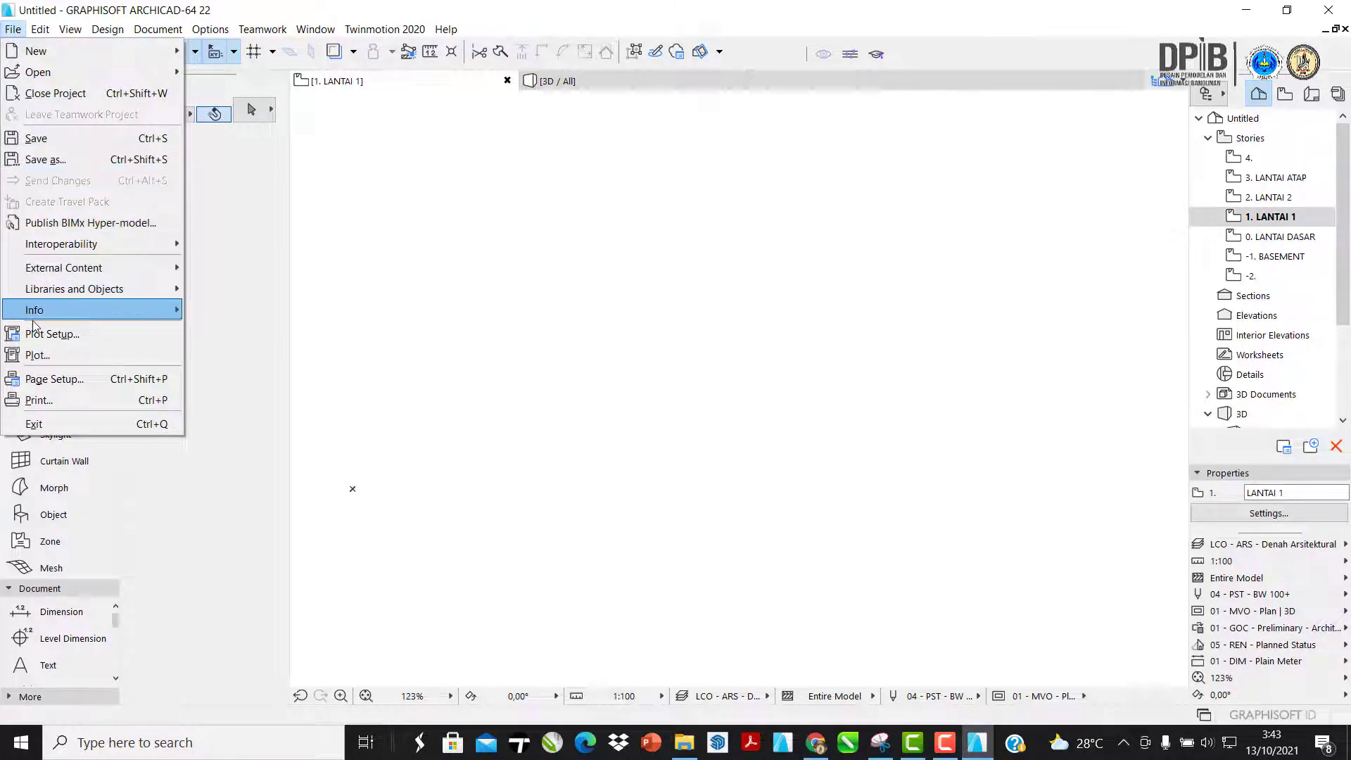
mouse_move(62, 294)
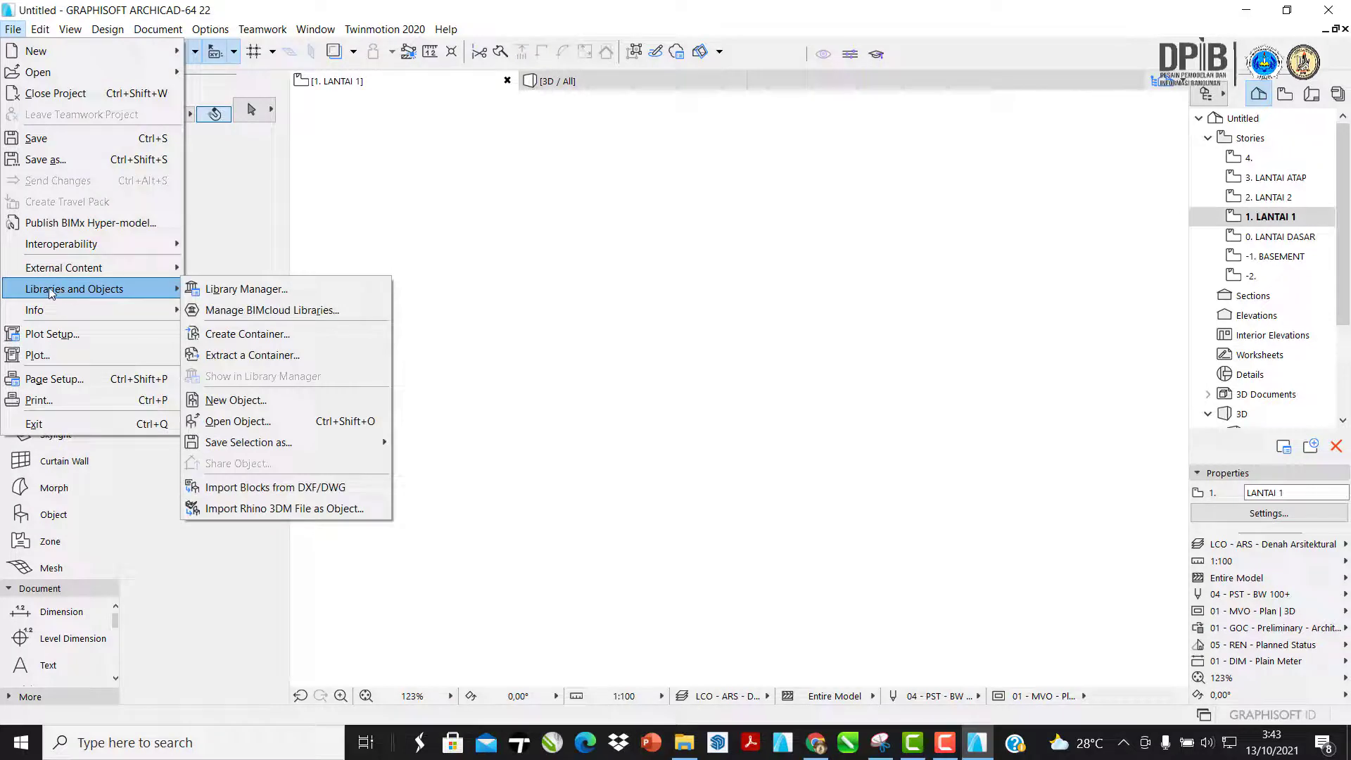
click(285, 294)
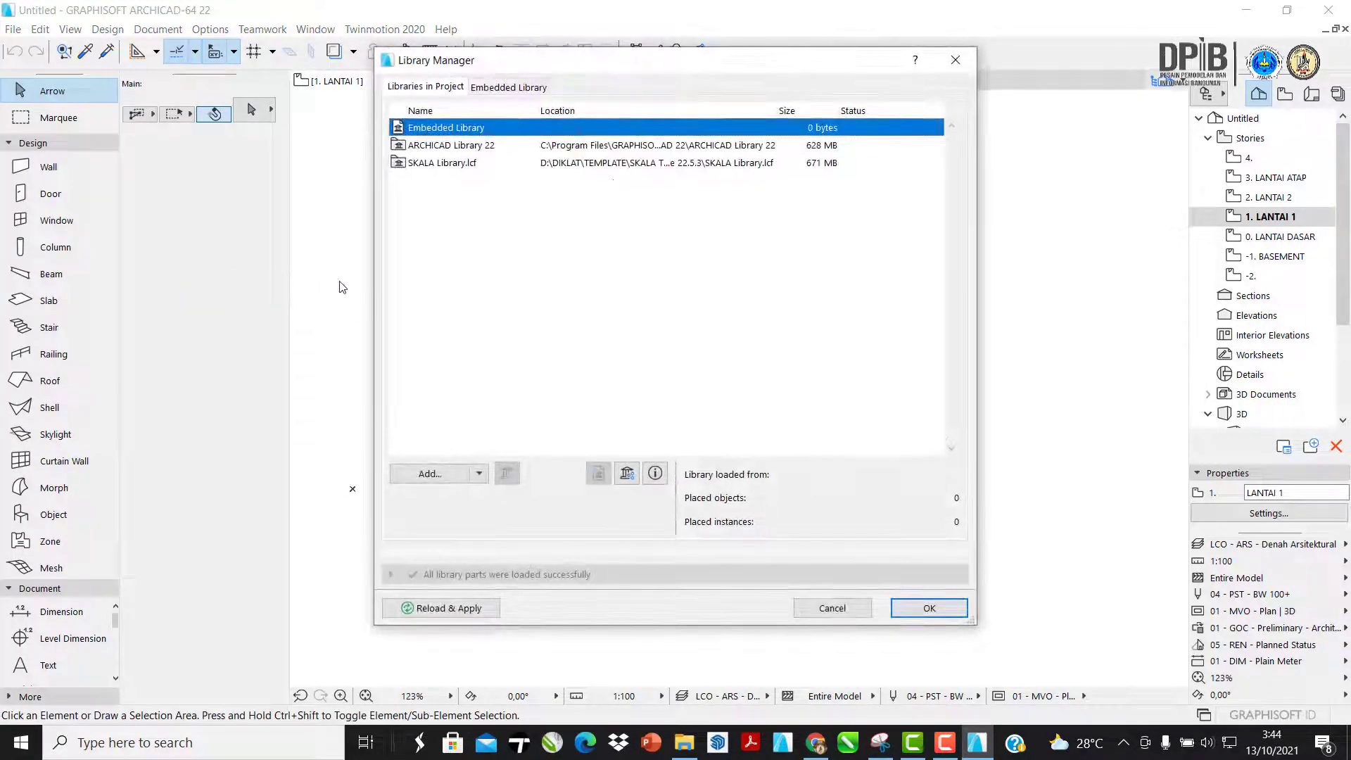
click(423, 167)
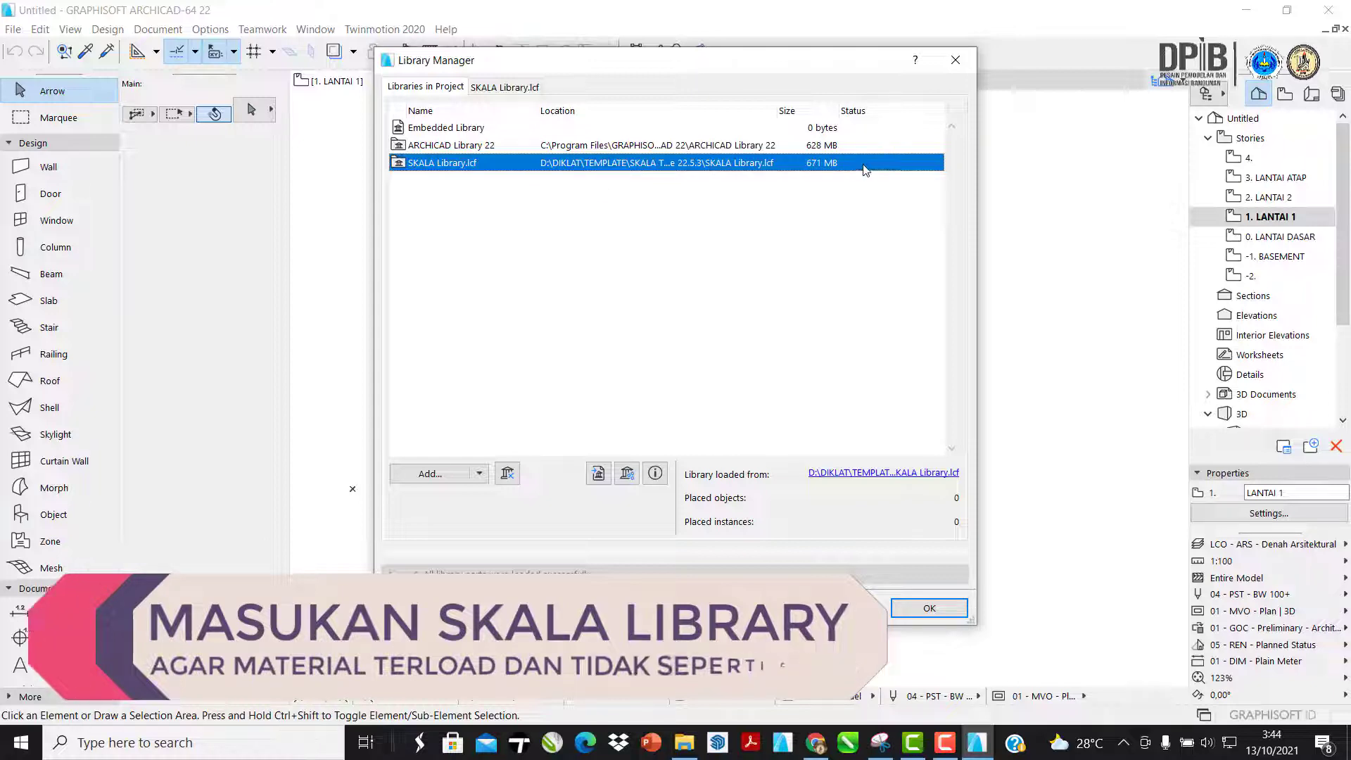
click(430, 474)
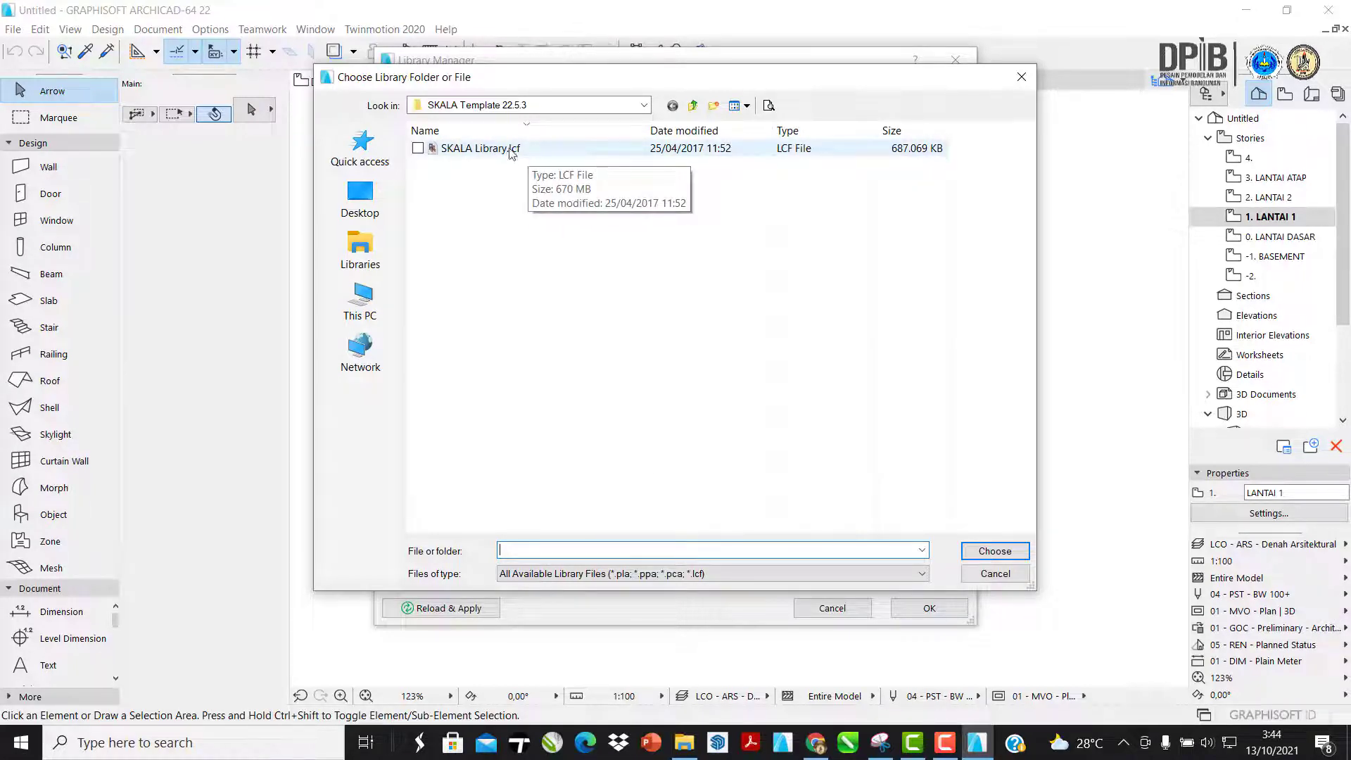
click(470, 153)
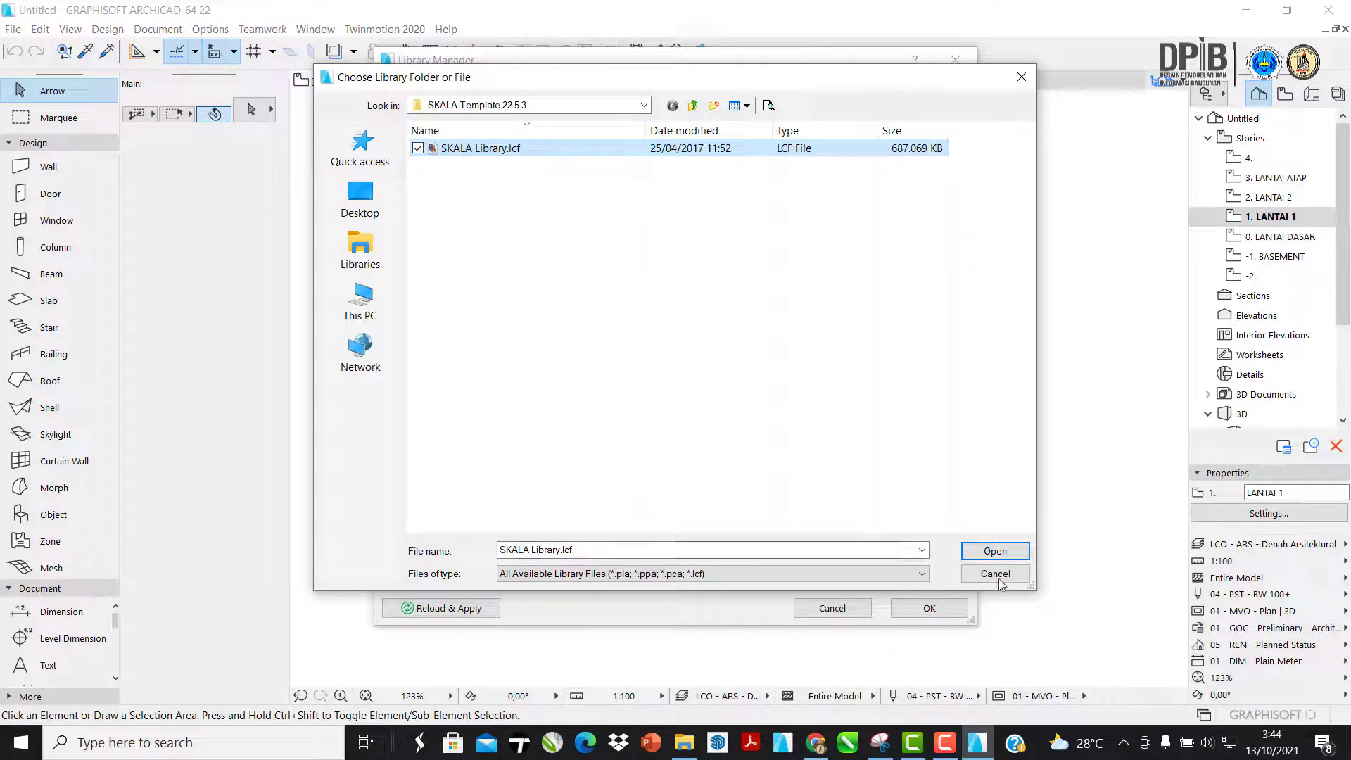
click(997, 553)
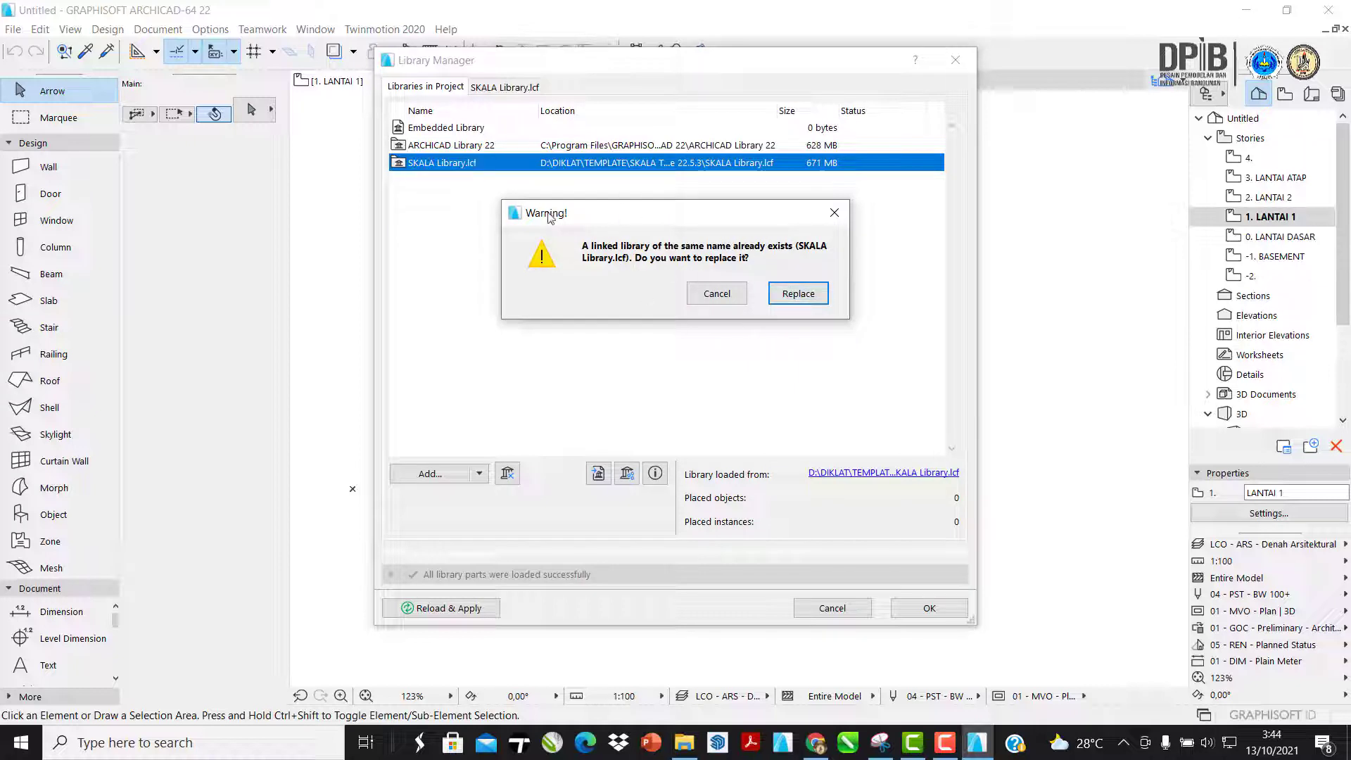
click(811, 297)
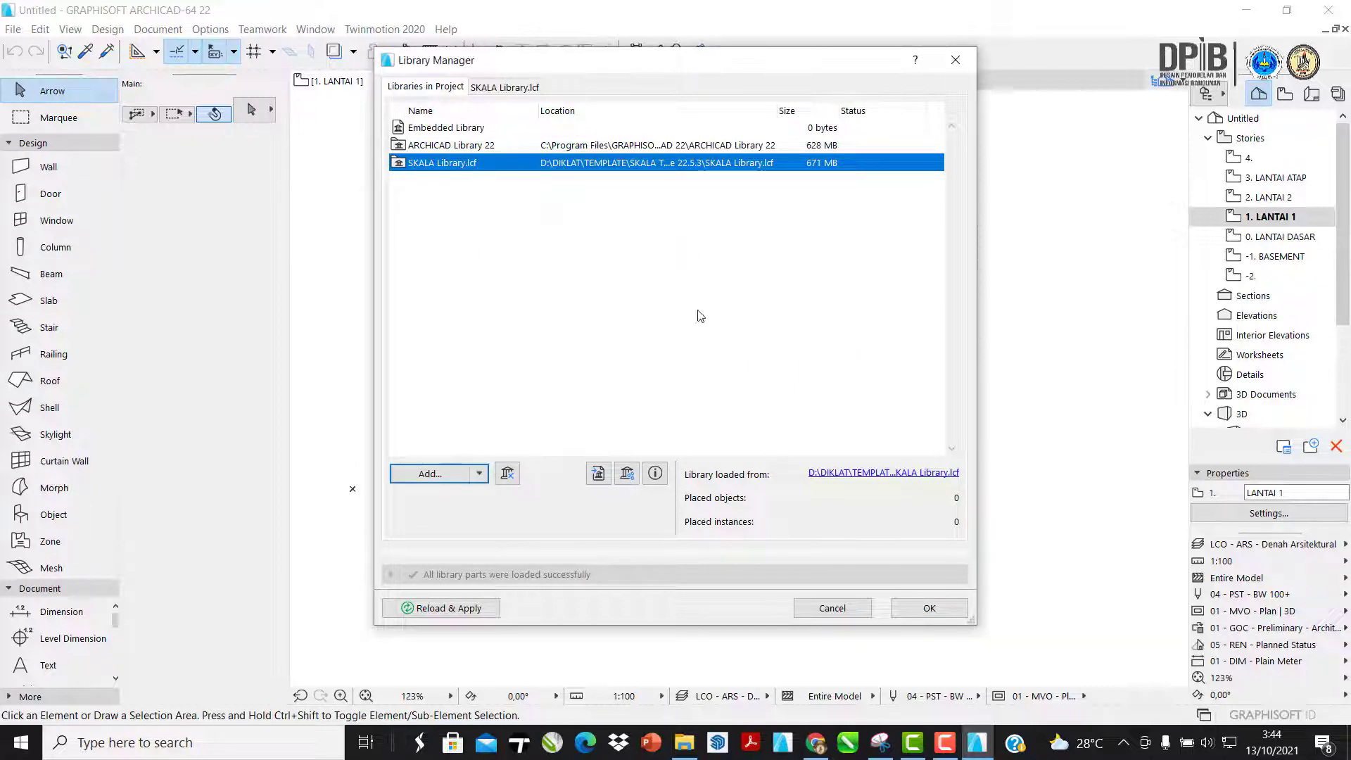
click(929, 608)
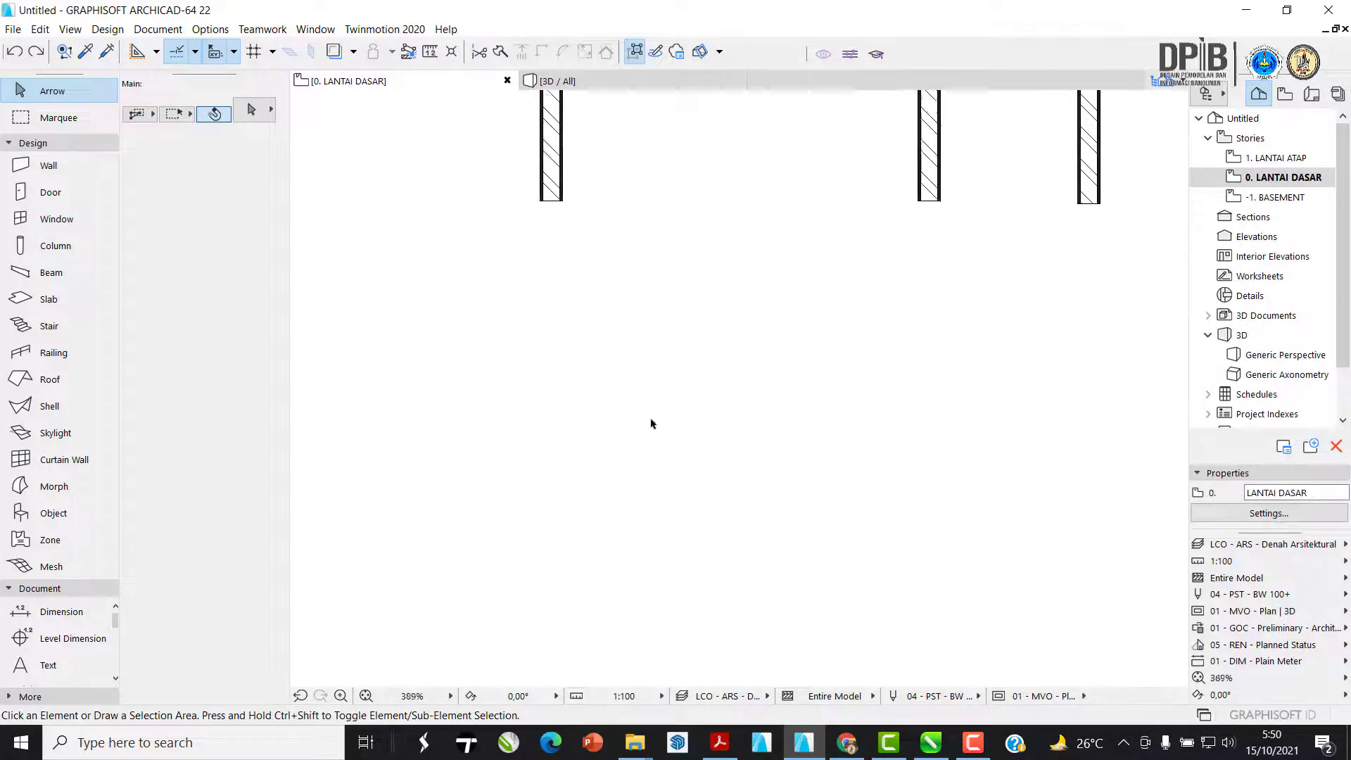
scroll(651, 423, down, 1)
middle_drag(658, 441, 660, 363)
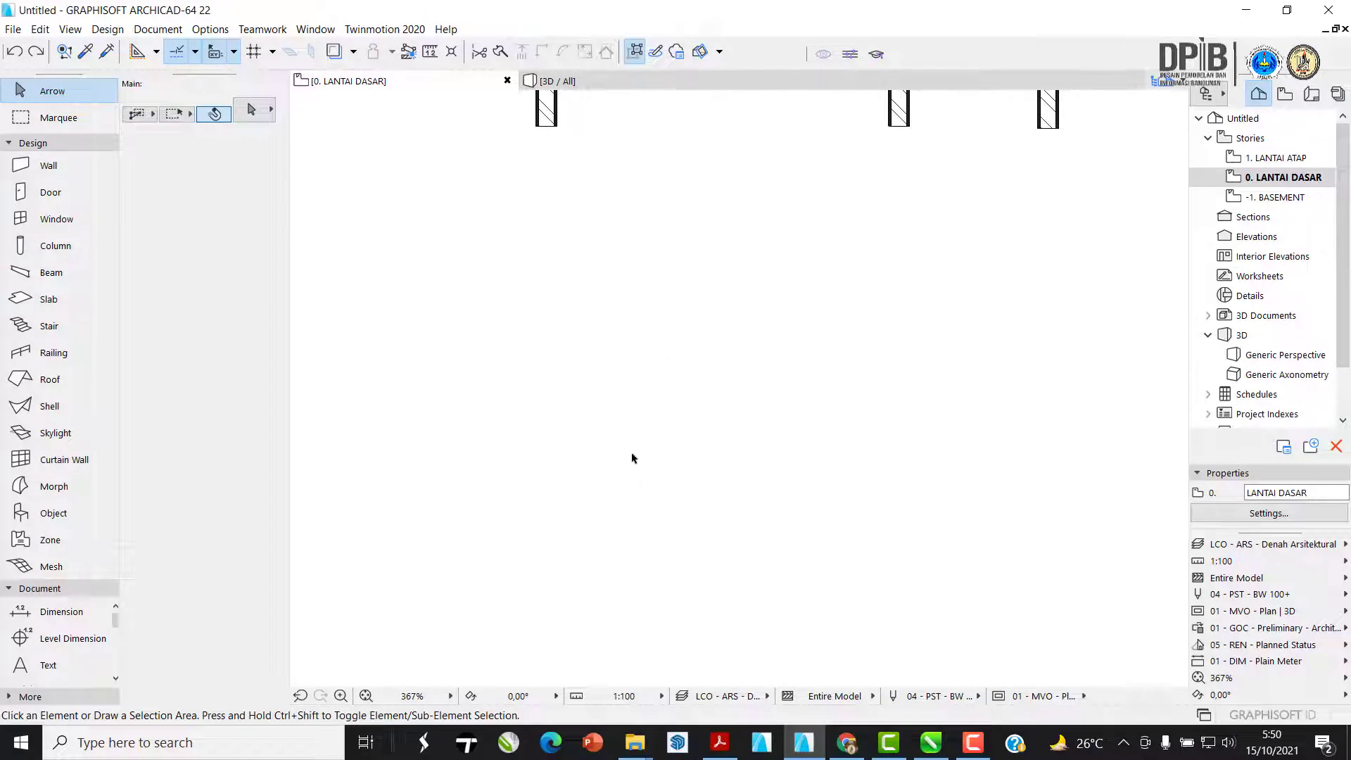
middle_drag(592, 453, 527, 366)
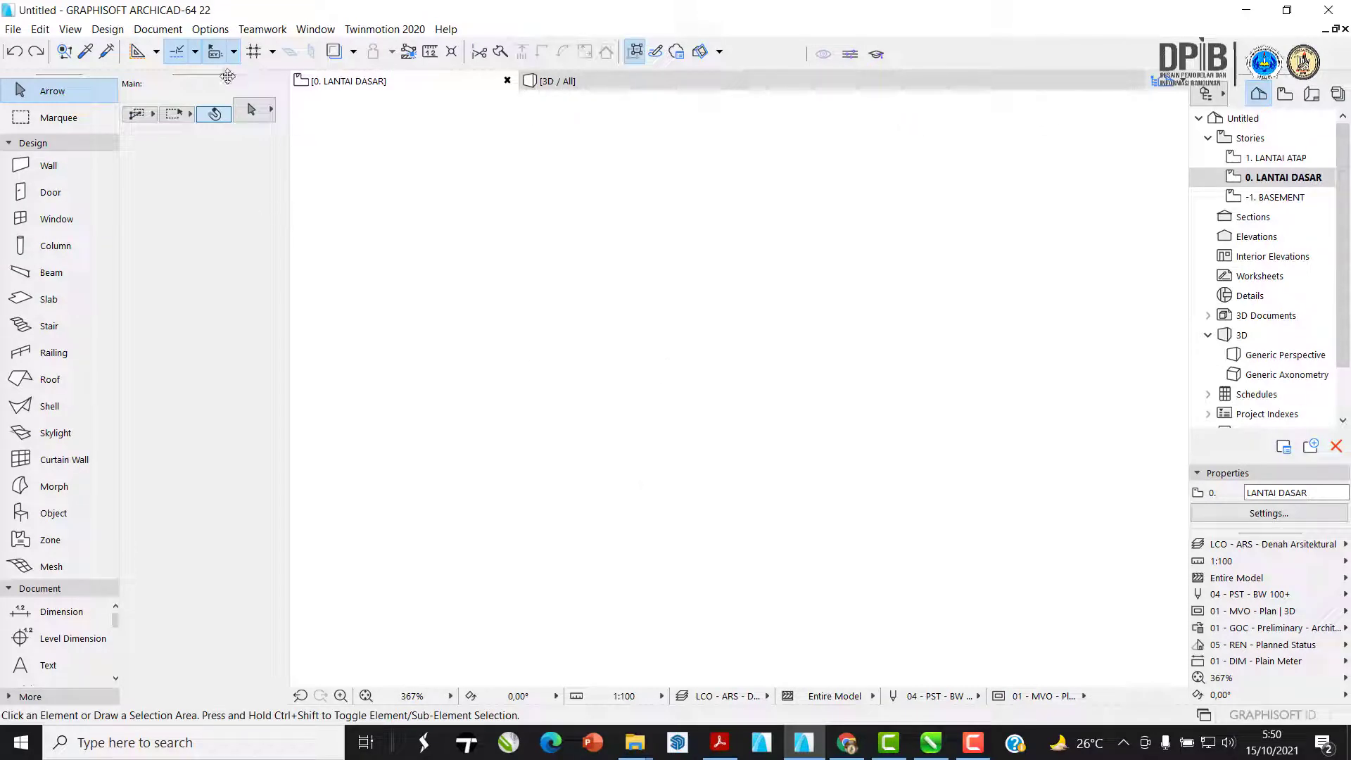
- Review the project's Working Units for length, area, volume, angle and layout, accepting the dialog with its settings as they are
click(218, 30)
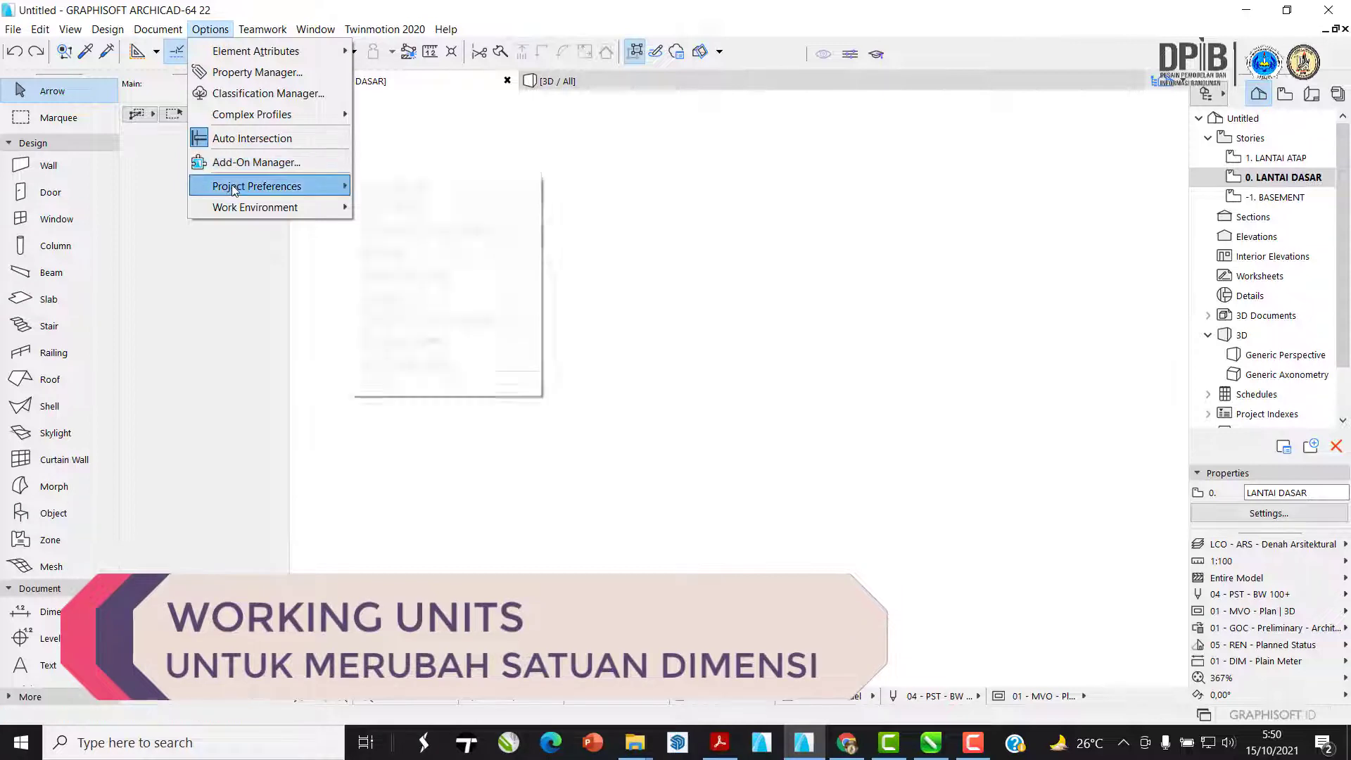
mouse_move(234, 189)
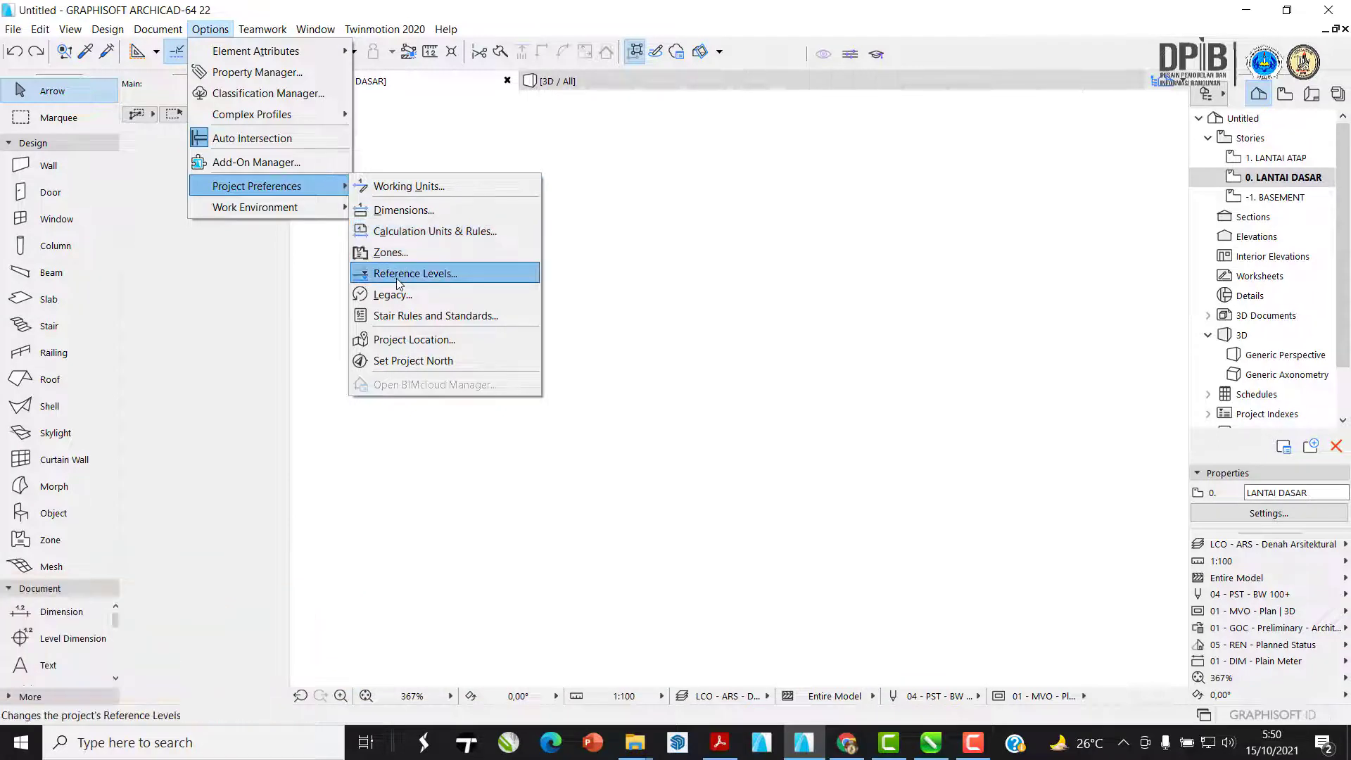
click(397, 188)
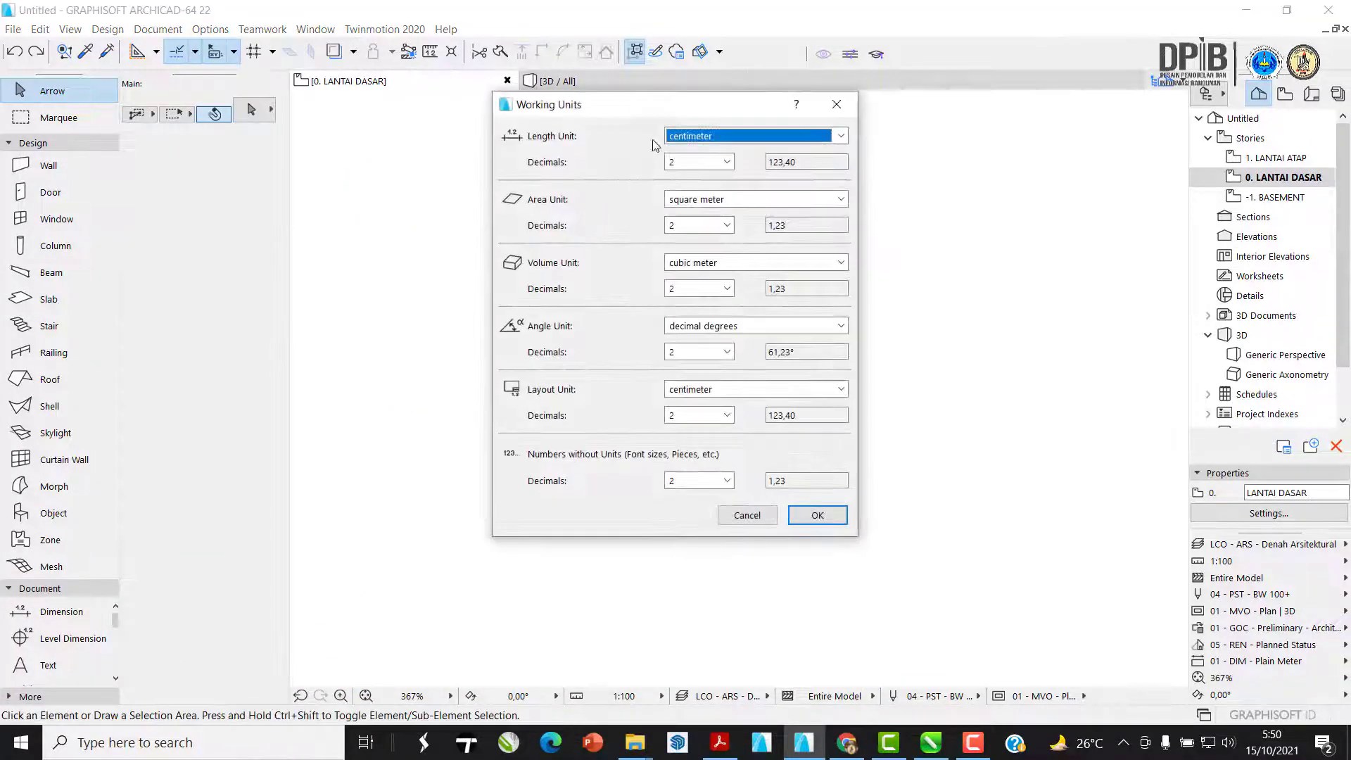
drag(654, 105, 501, 160)
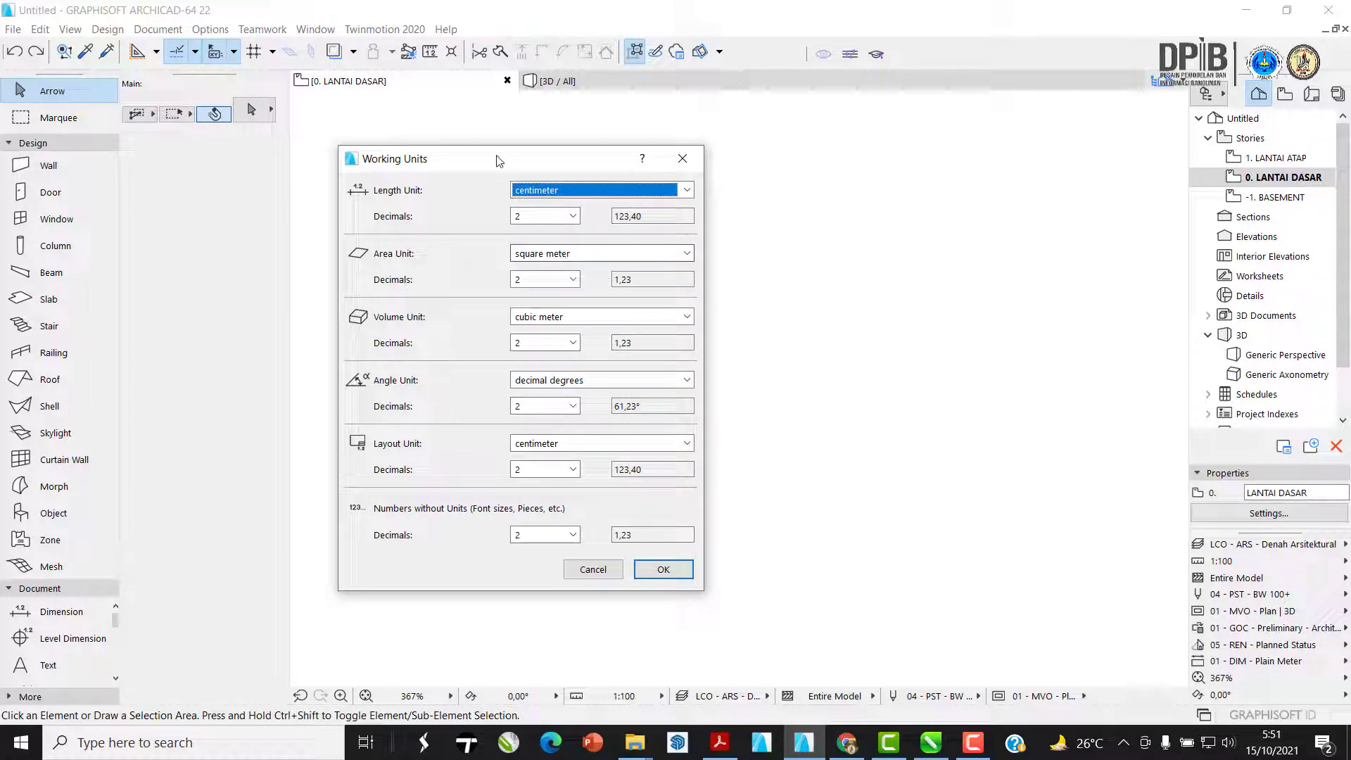
click(672, 576)
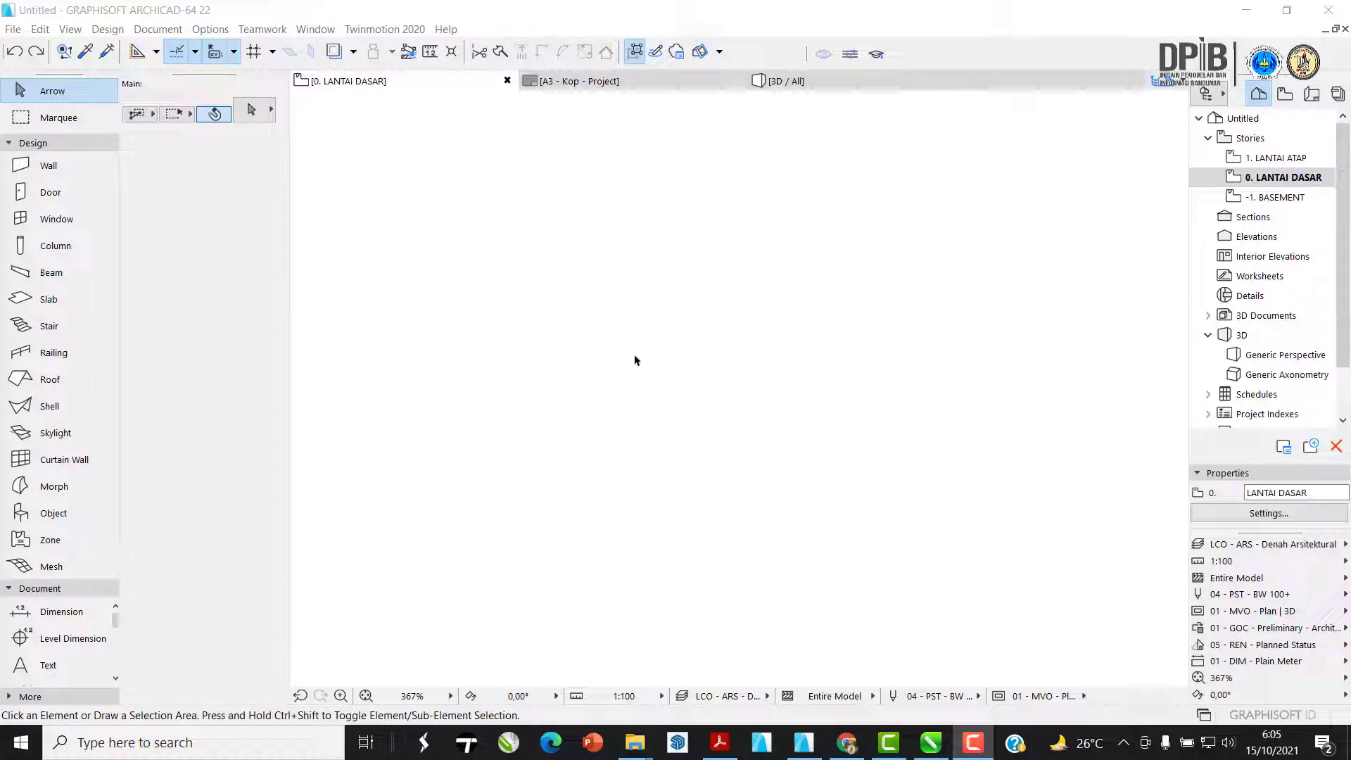
- Open the Project Info and enter RUMAH 1 LANTAI as the Project Name
click(13, 29)
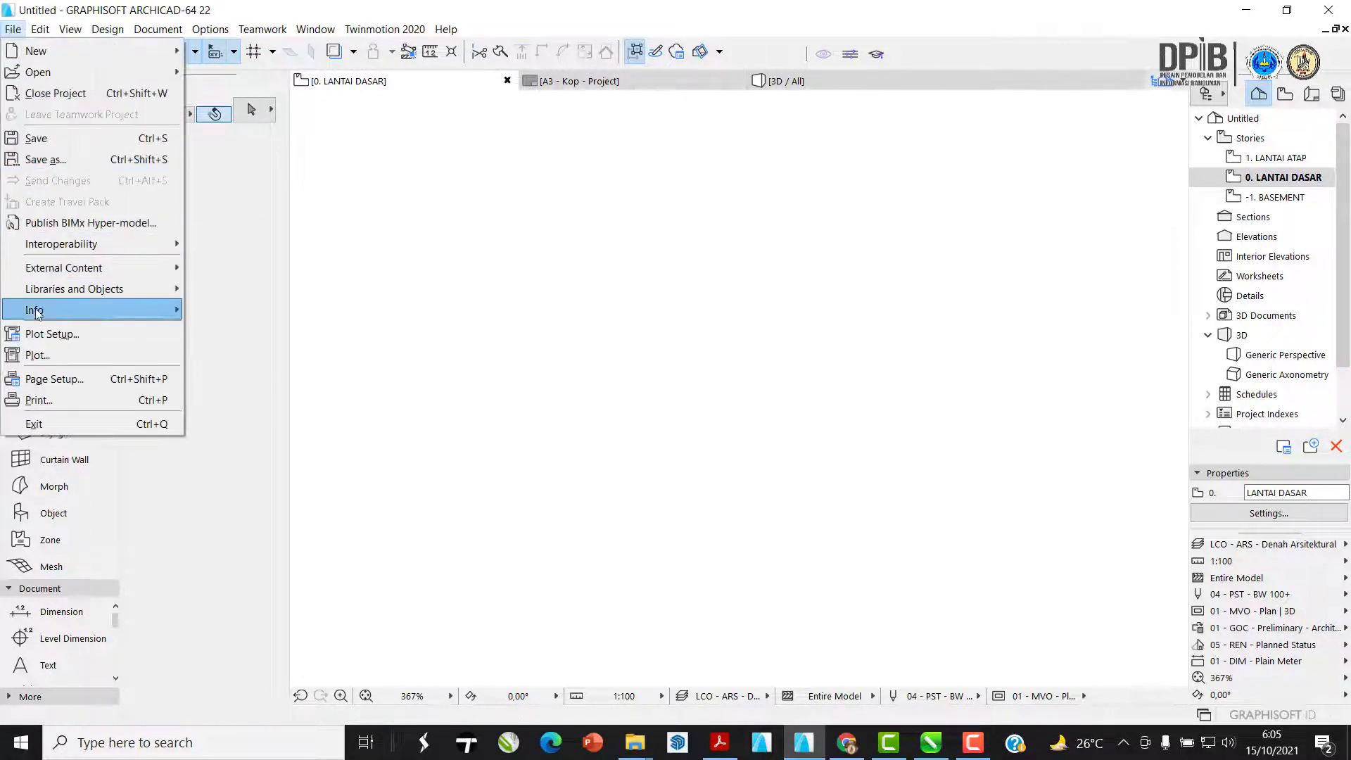
mouse_move(38, 314)
click(230, 312)
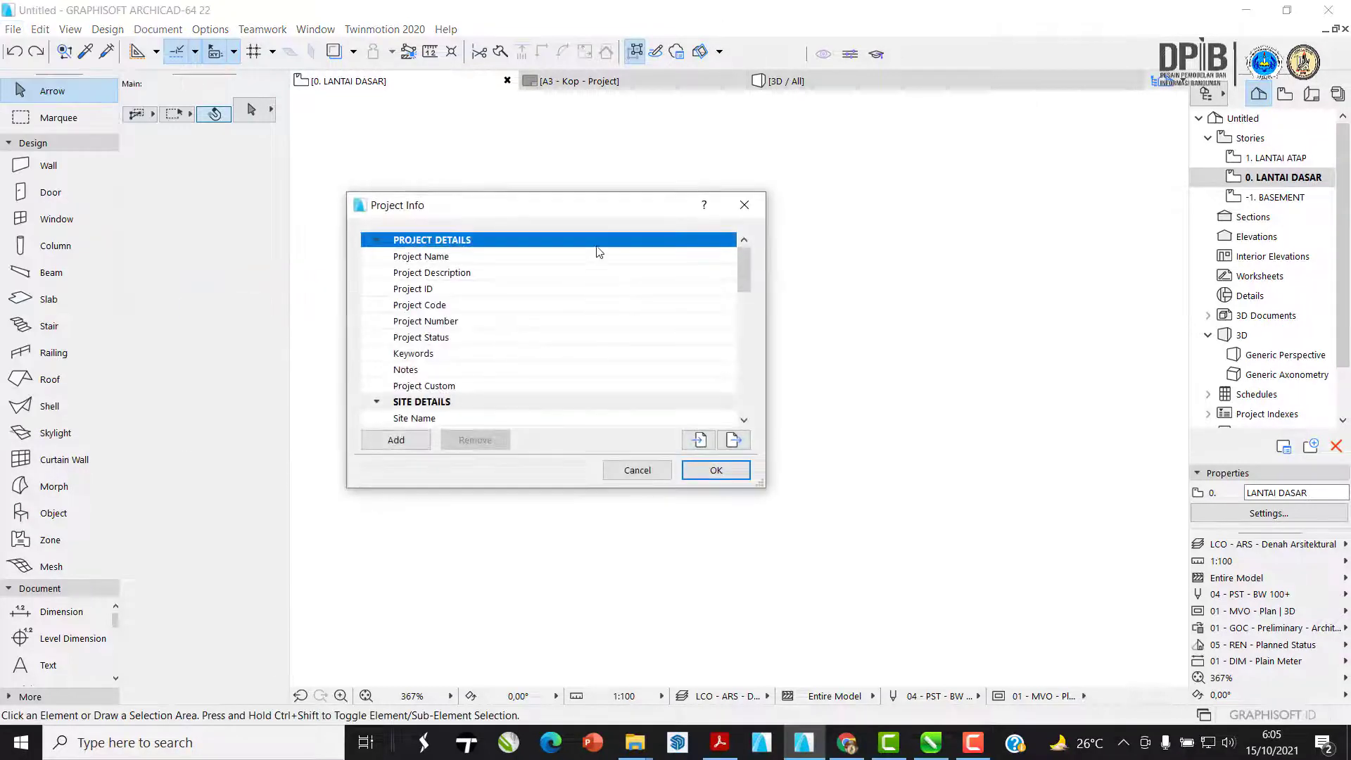
drag(497, 205, 522, 154)
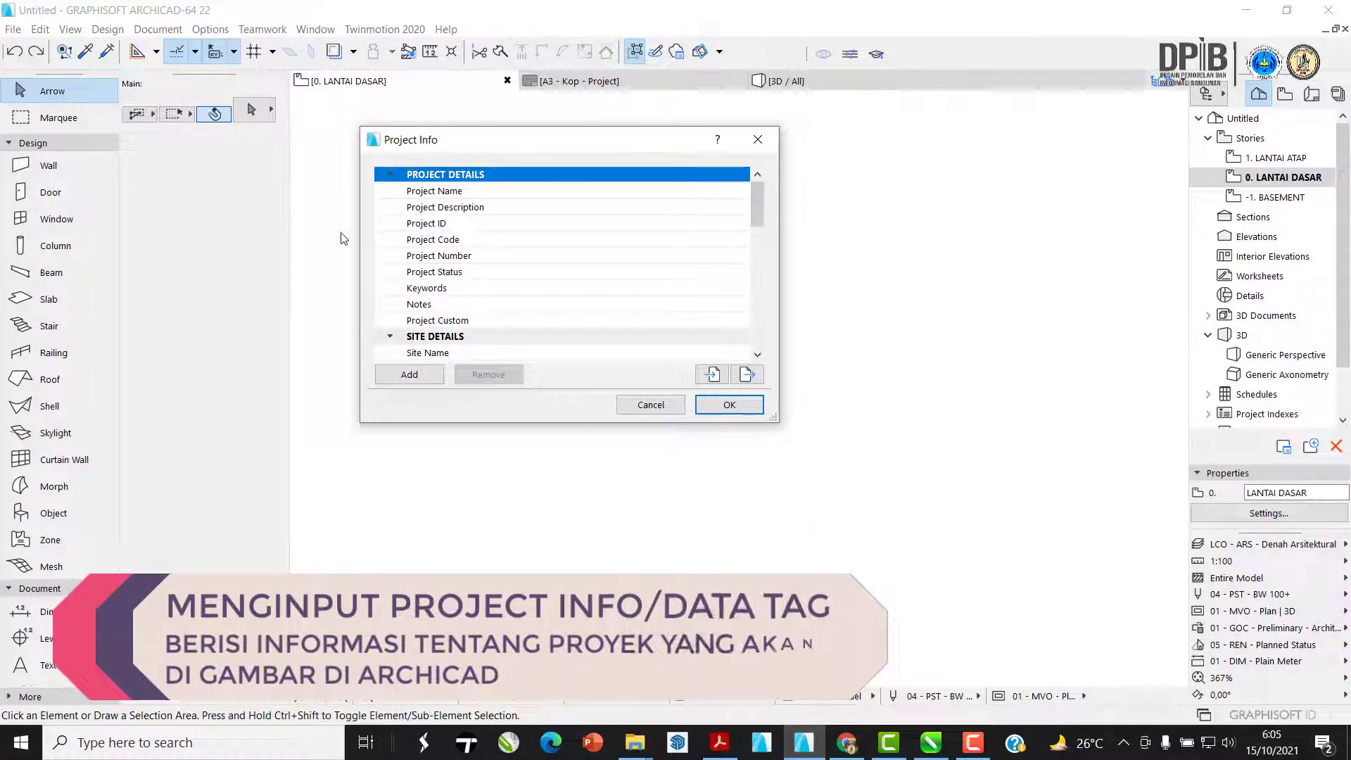
click(444, 198)
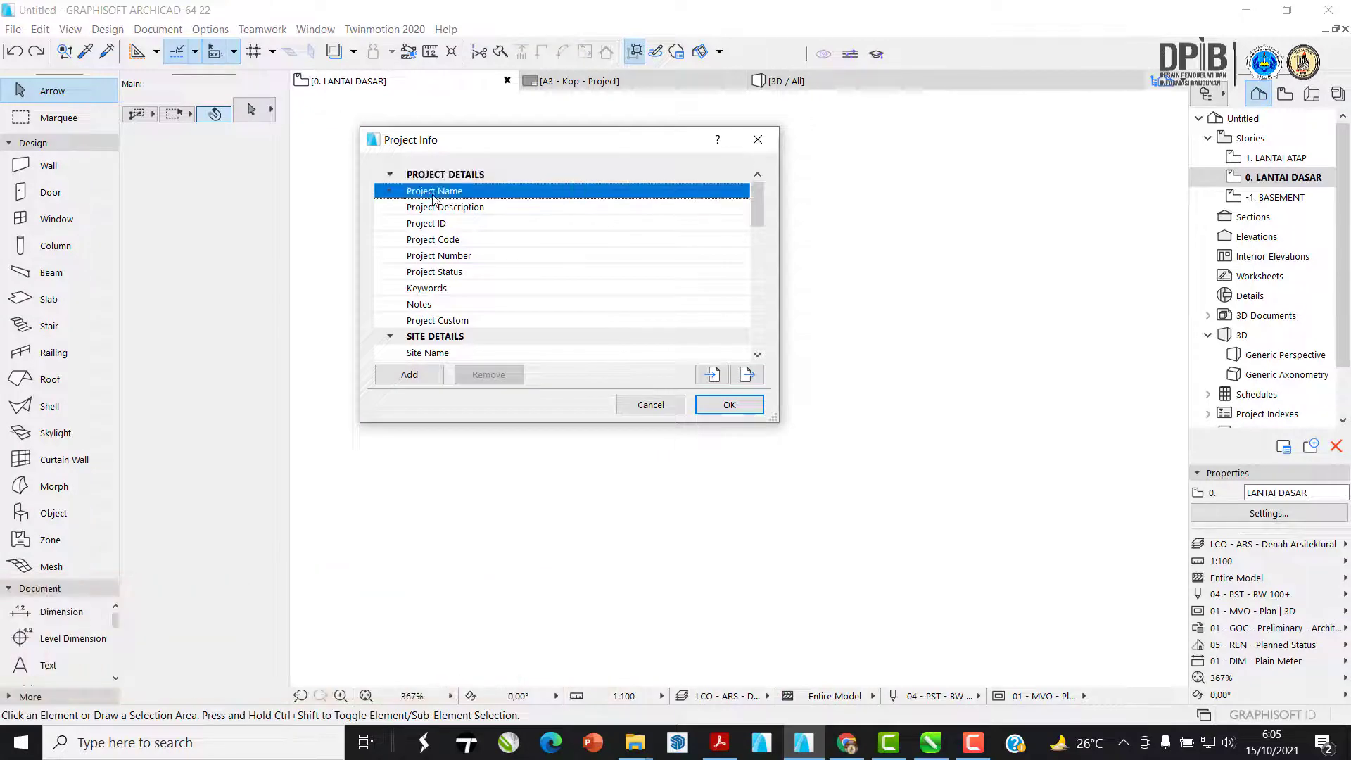
click(606, 191)
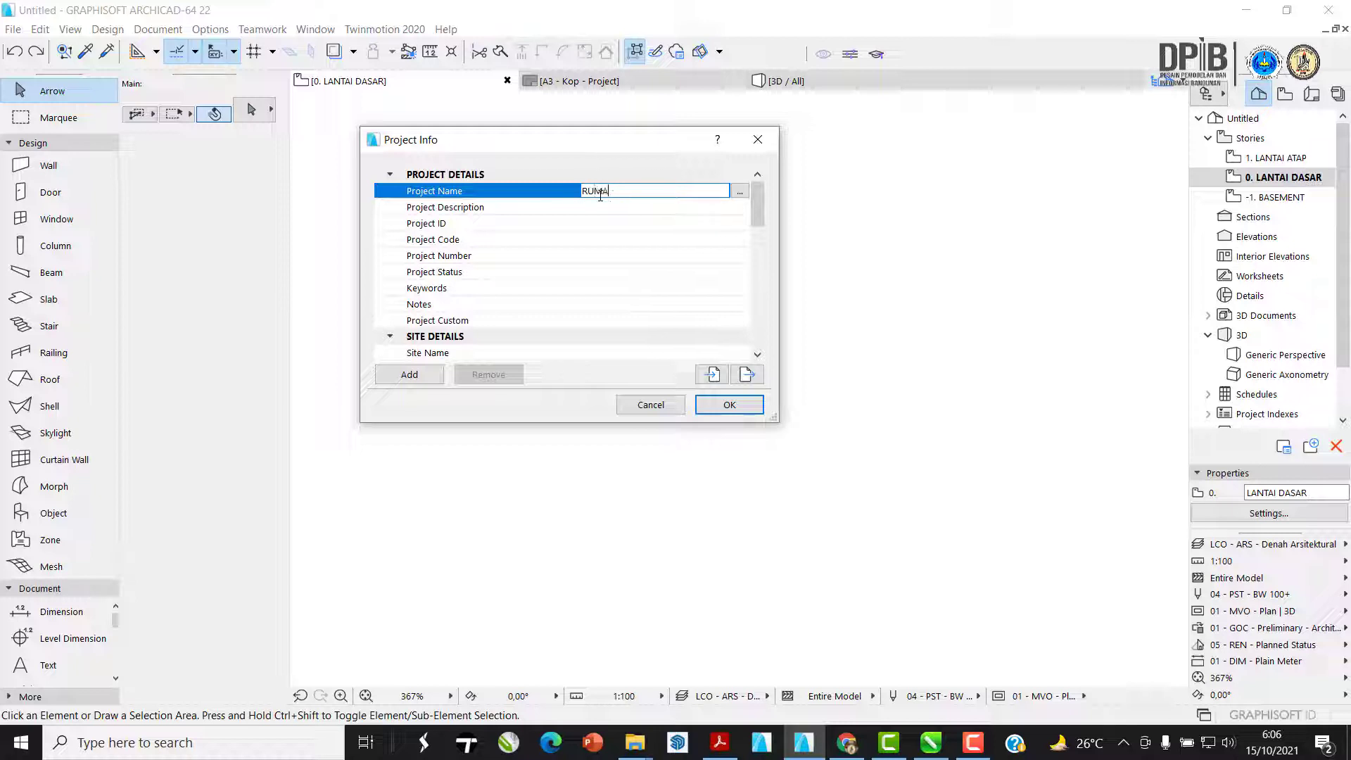
text(RUMAH 1 LANT)
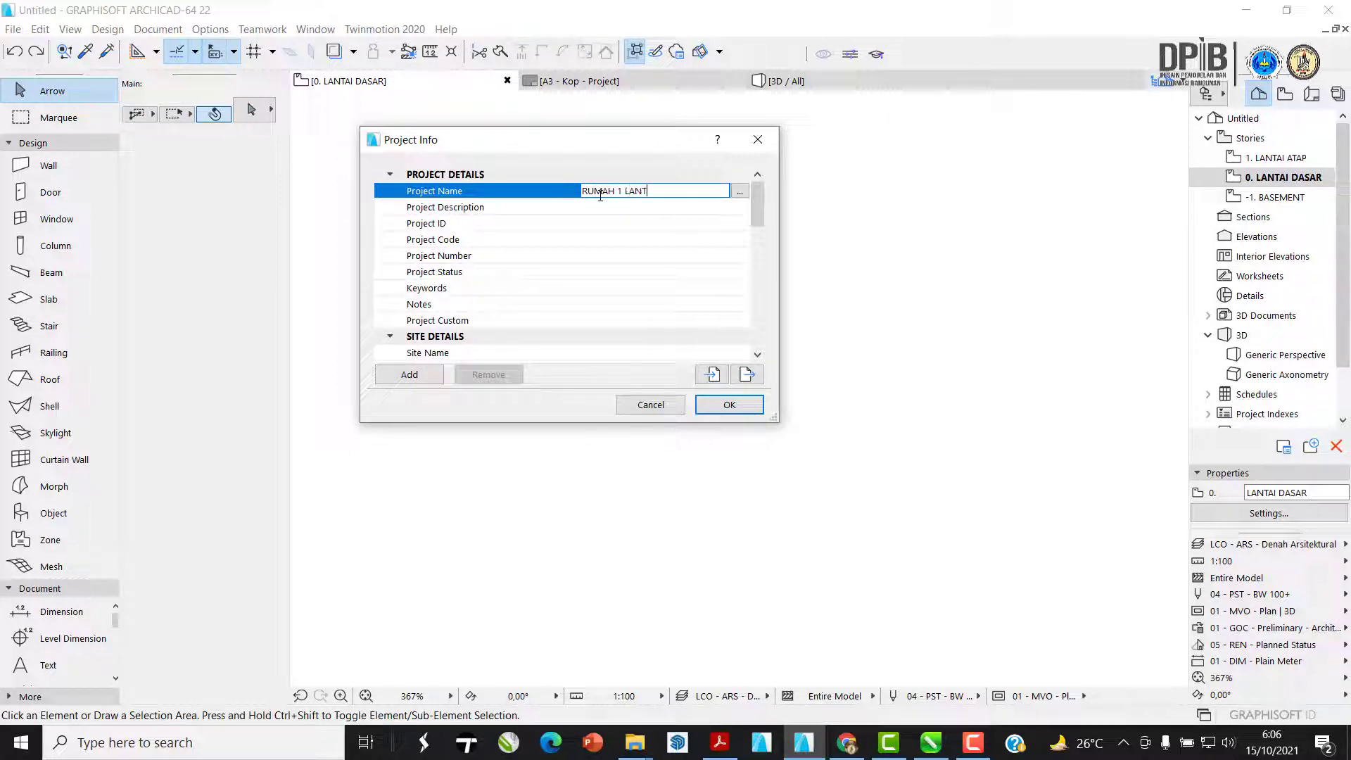
text(AI)
- Go through the remaining Project Details fields, from Project Description to Project Custom, leaving them blank
click(486, 210)
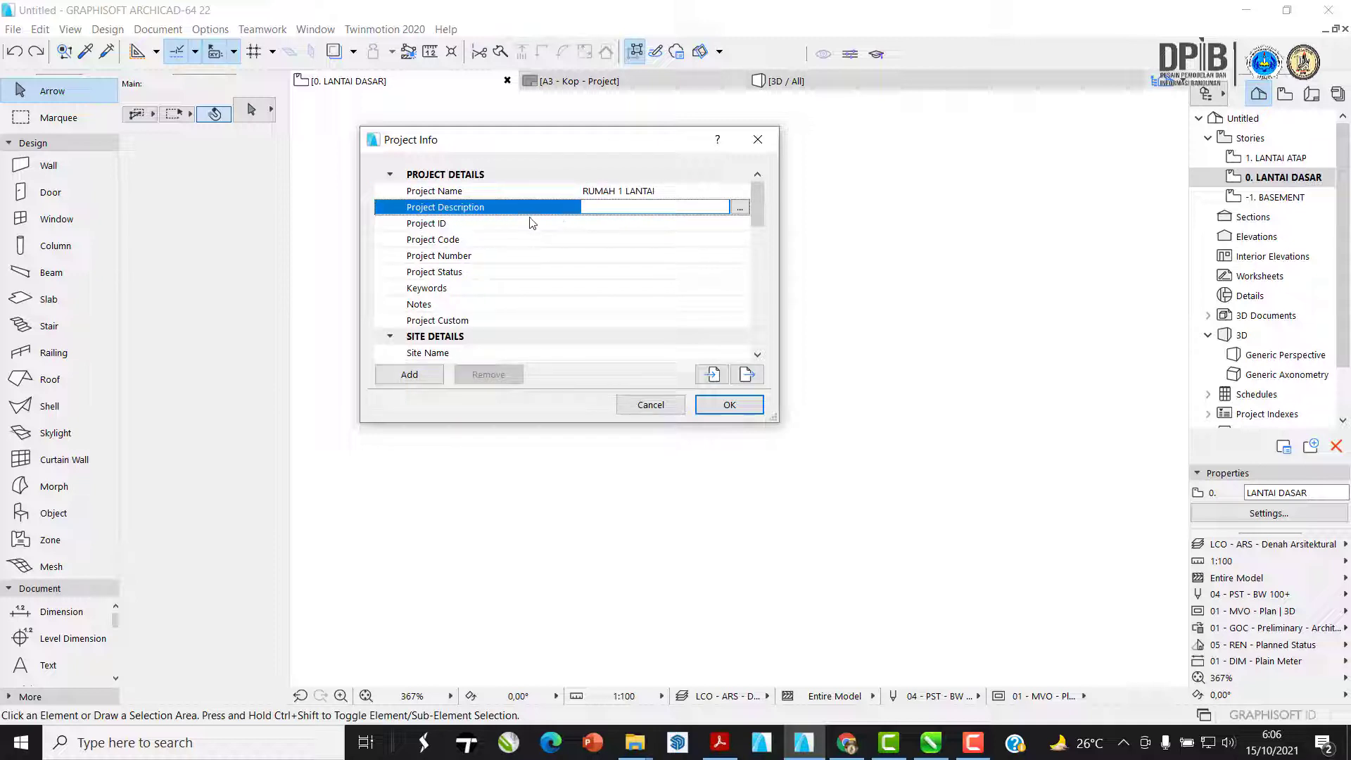
click(450, 224)
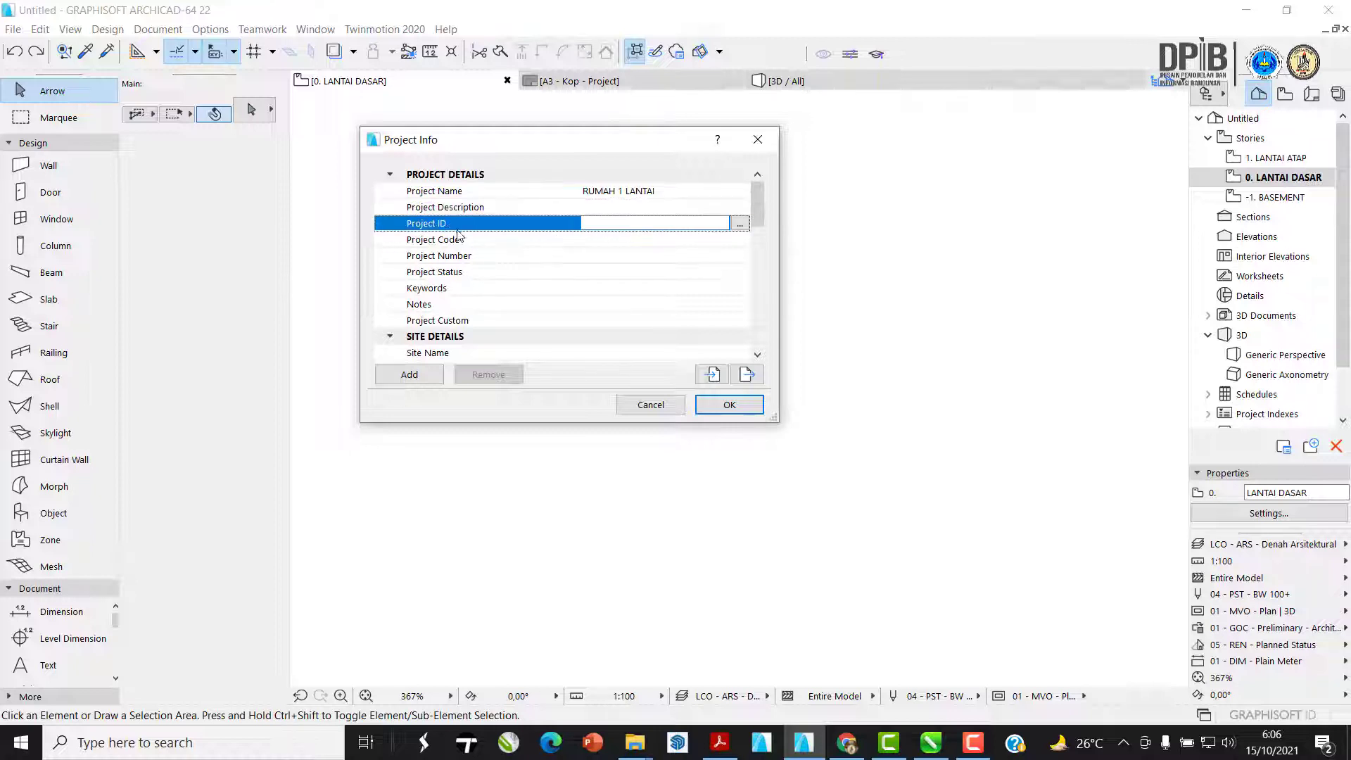
click(446, 242)
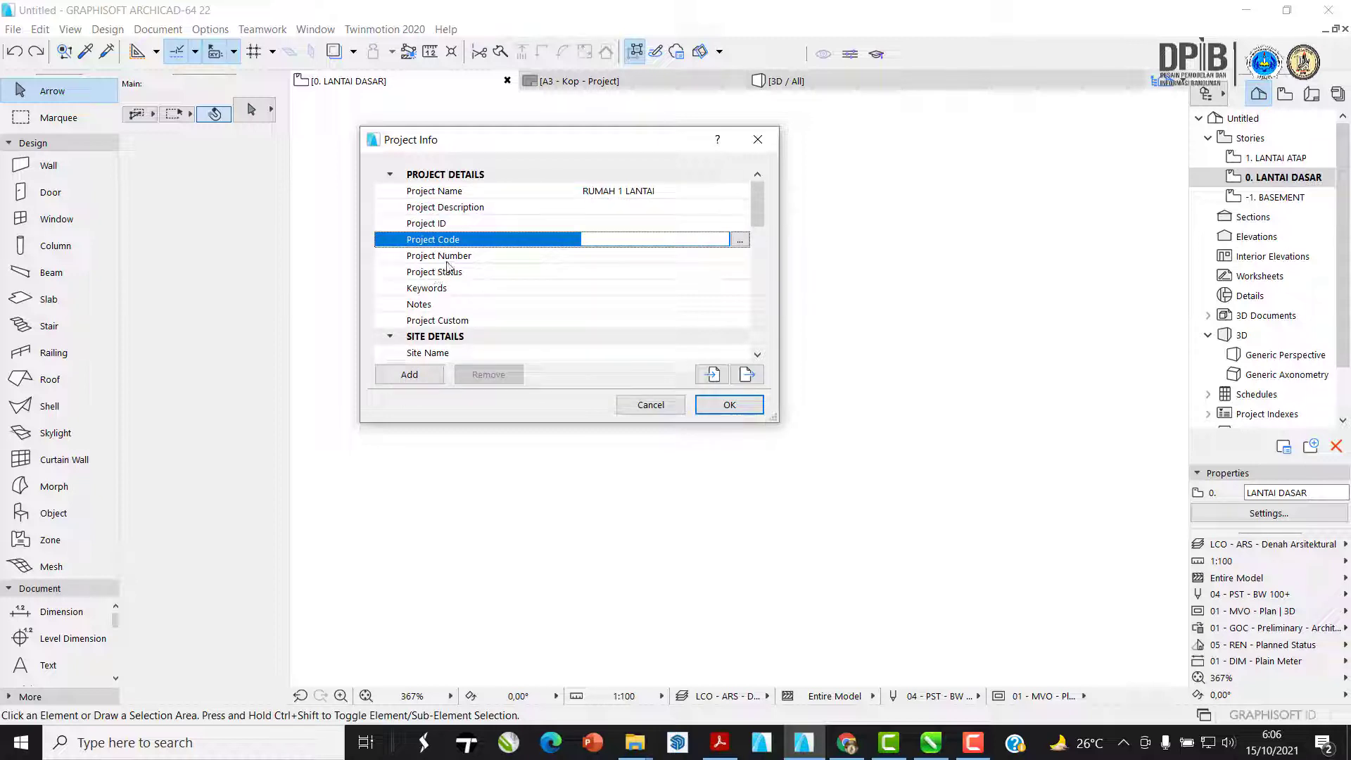
click(461, 259)
click(449, 275)
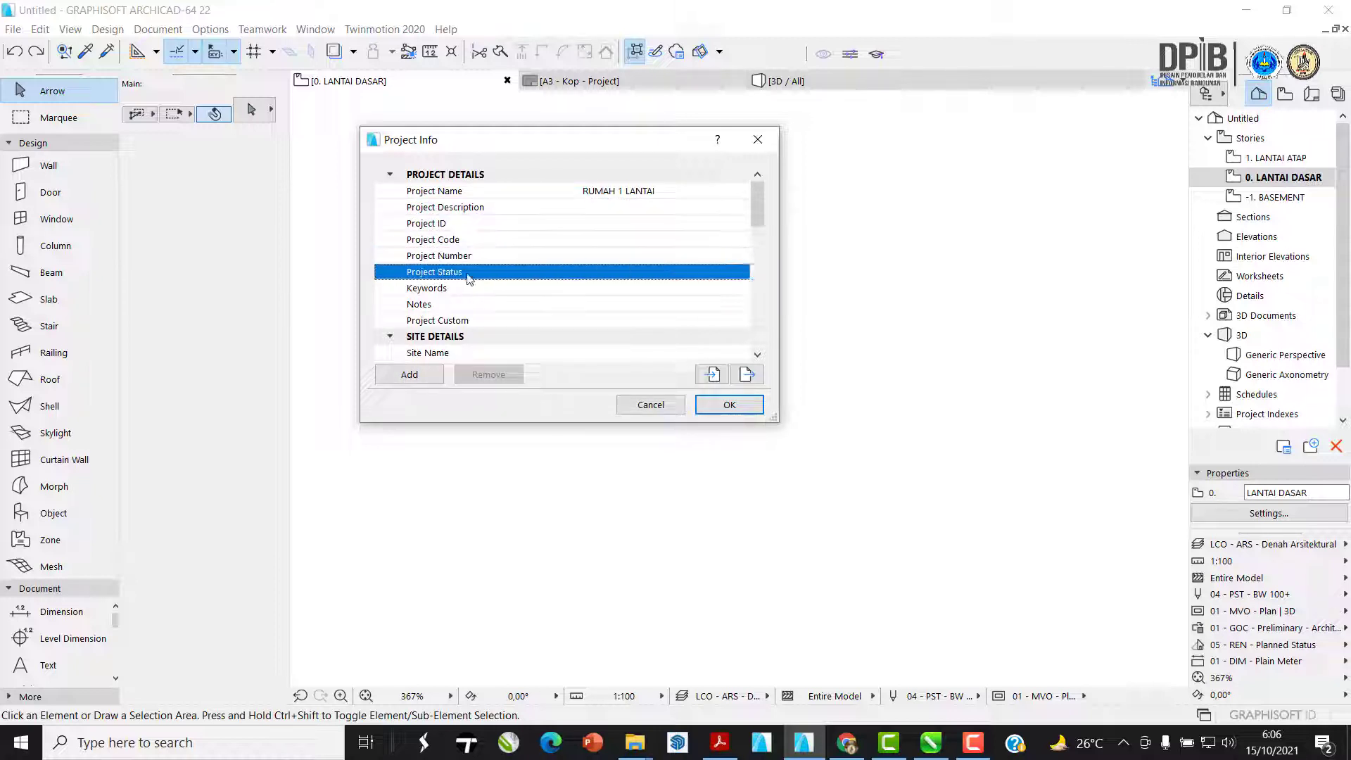
click(438, 290)
click(441, 305)
click(463, 320)
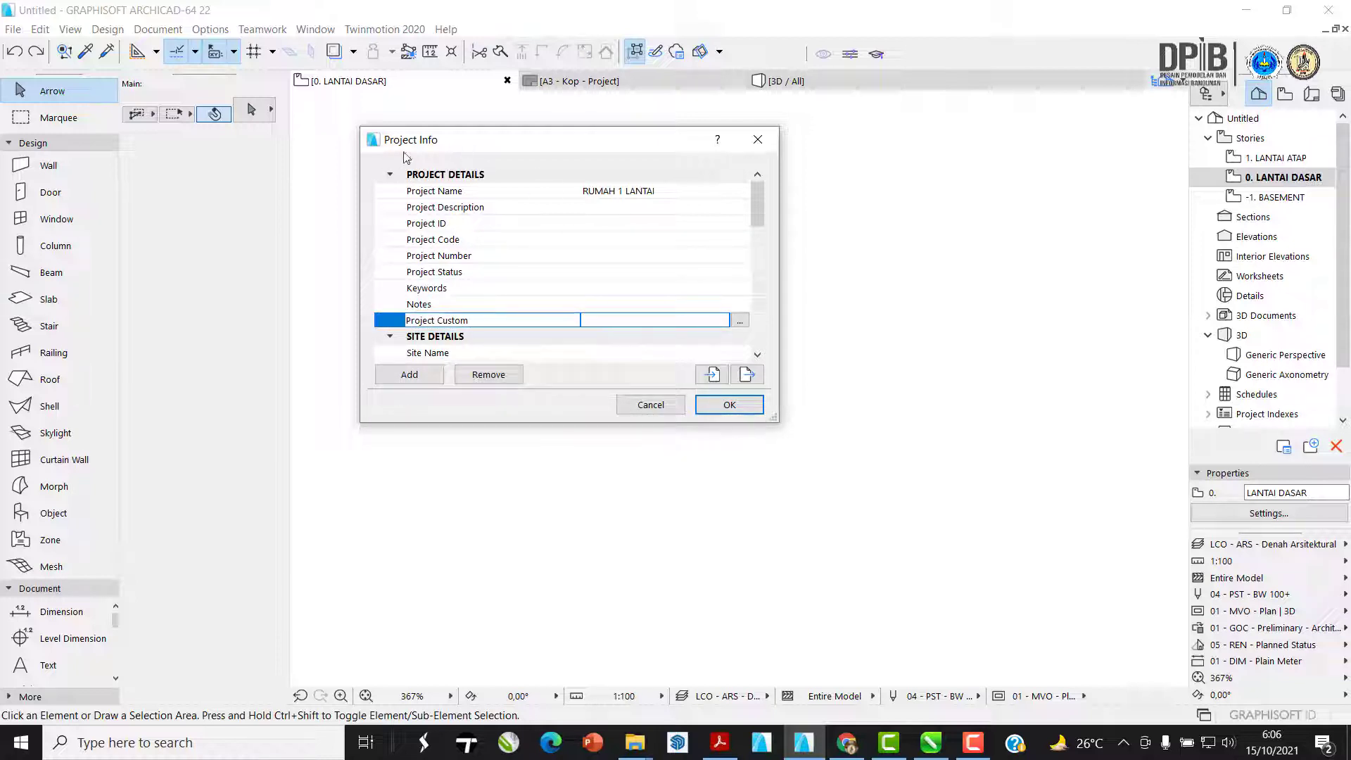
- Go through the Site Details fields in the Project Info, from Site Custom to Site Full Address, leaving them blank
scroll(524, 260, down, 3)
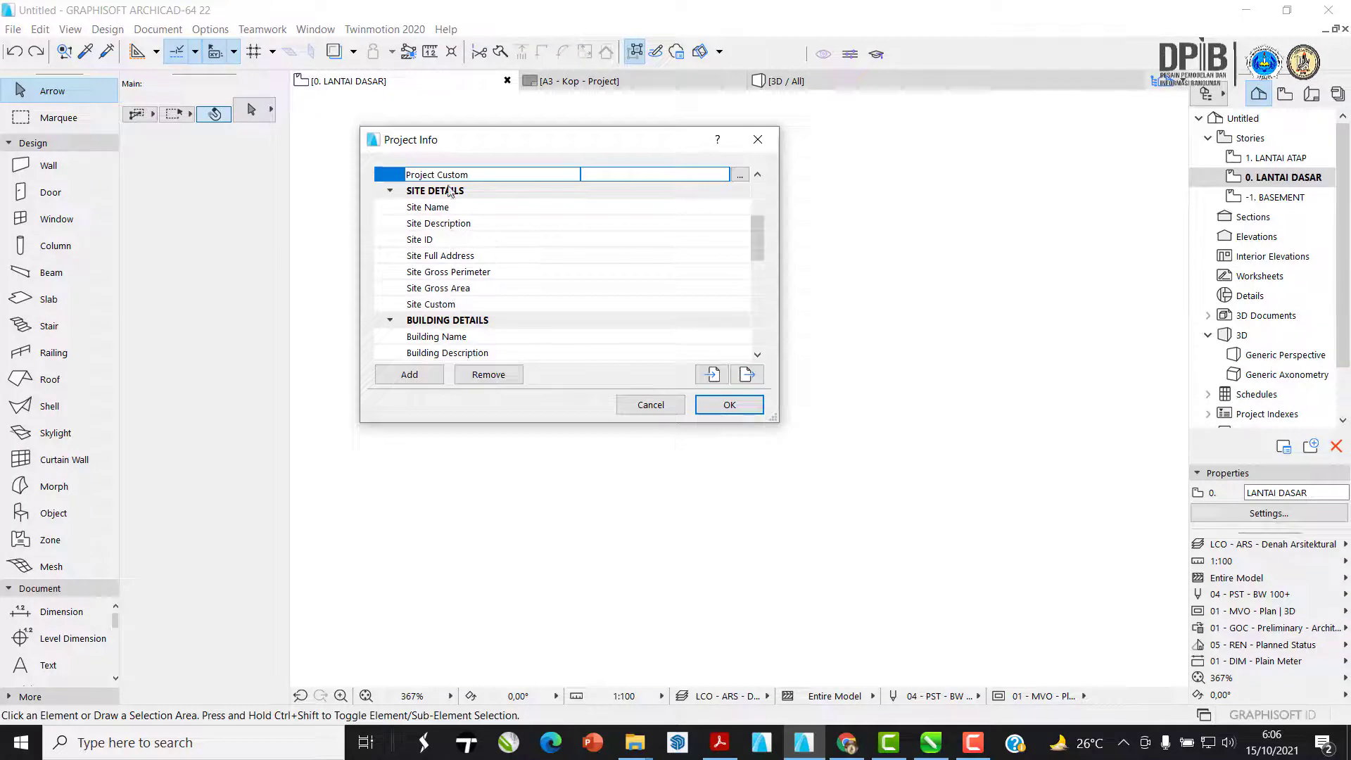
click(456, 191)
scroll(516, 278, up, 4)
scroll(485, 262, down, 3)
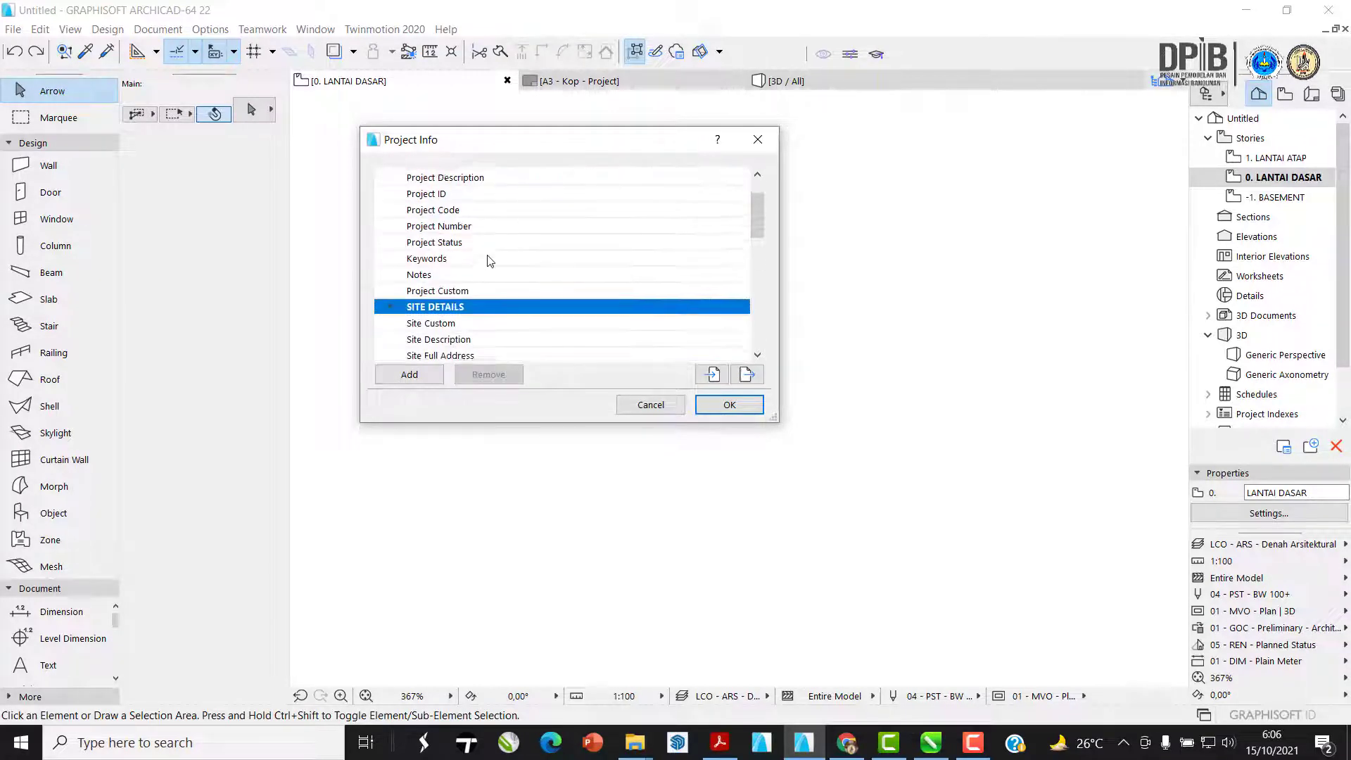
click(528, 209)
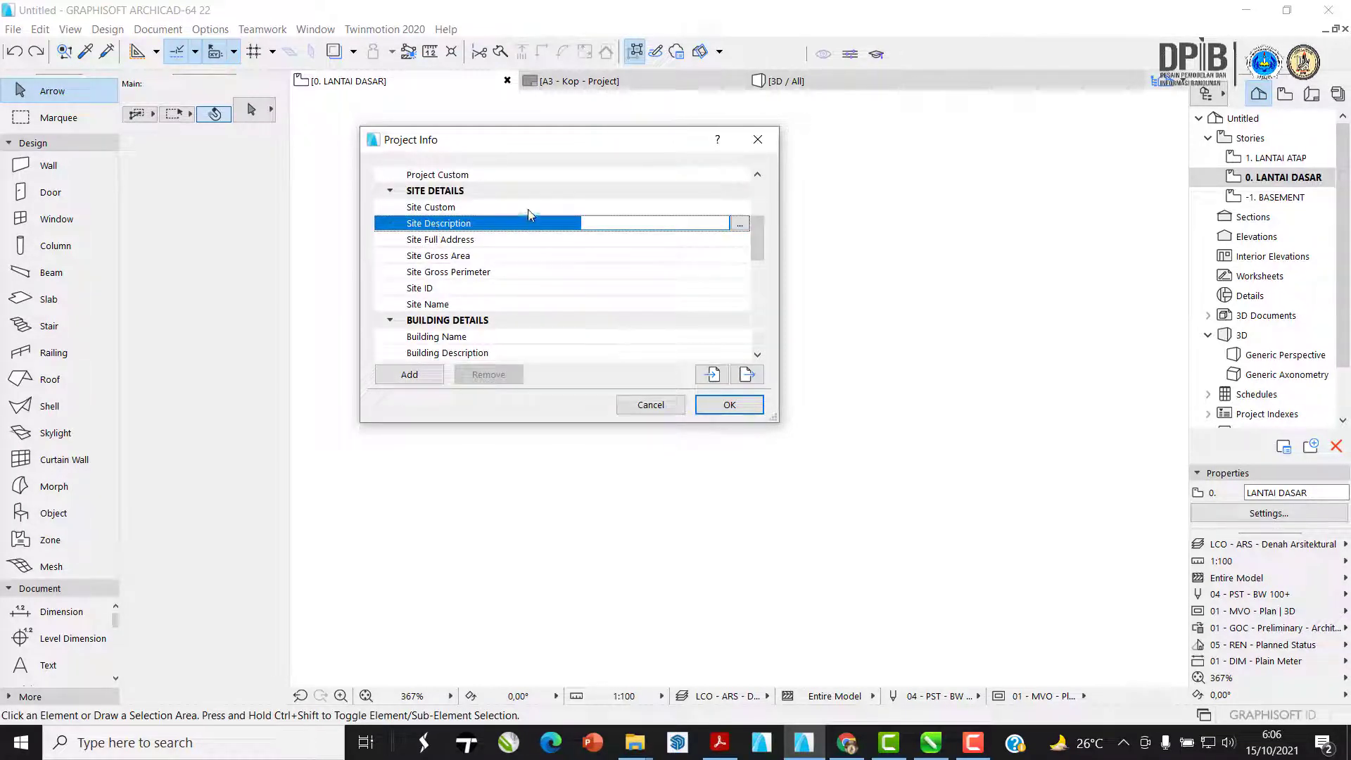
click(485, 204)
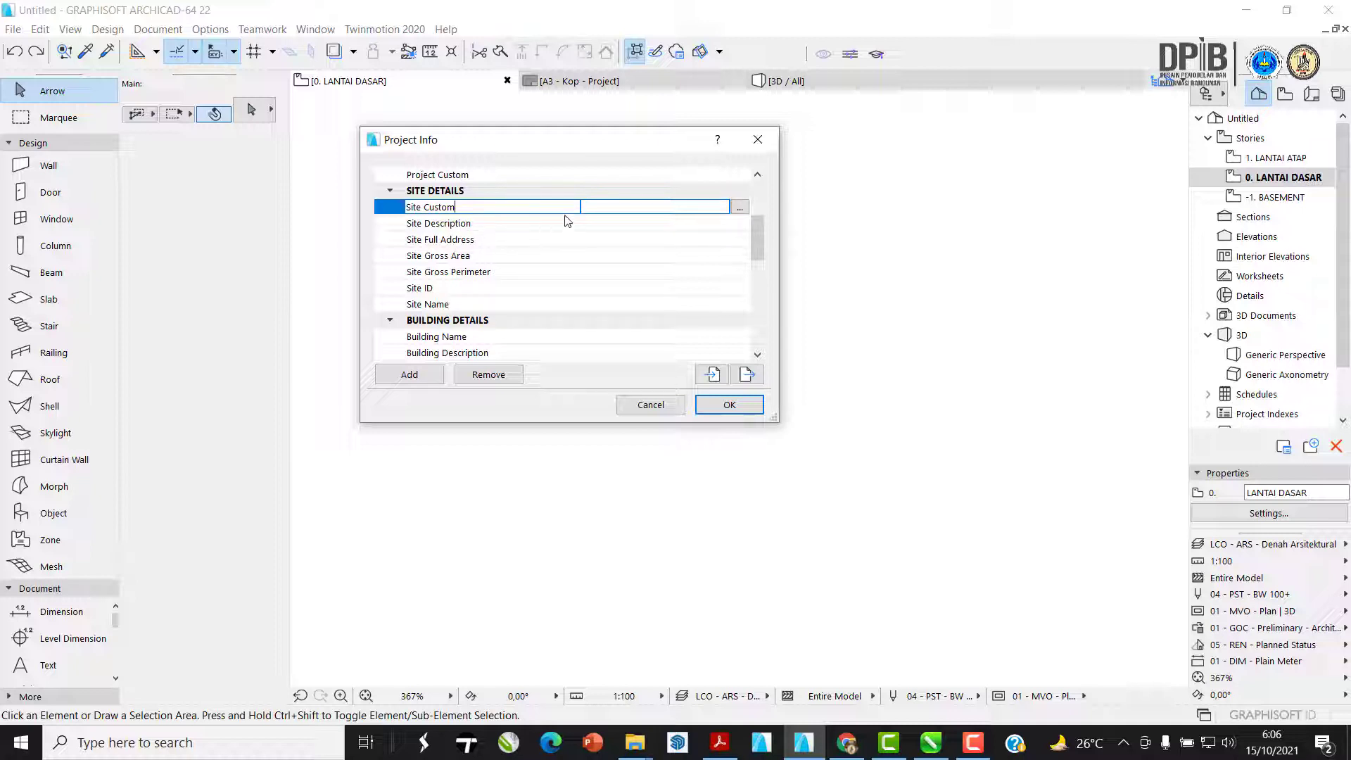
click(623, 240)
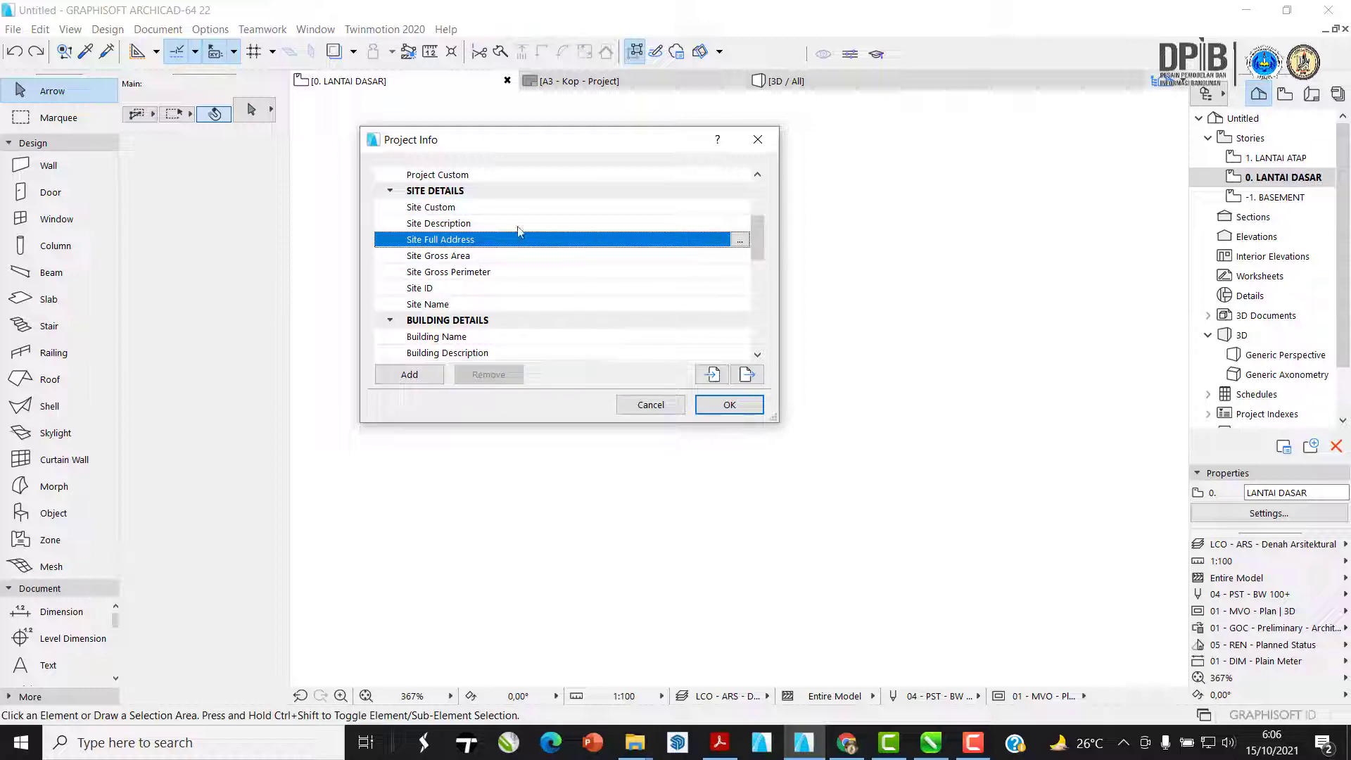
- Look through the Building Details and Contact Details fields of the Project Info, from Building Name to Contact Web
scroll(518, 281, down, 5)
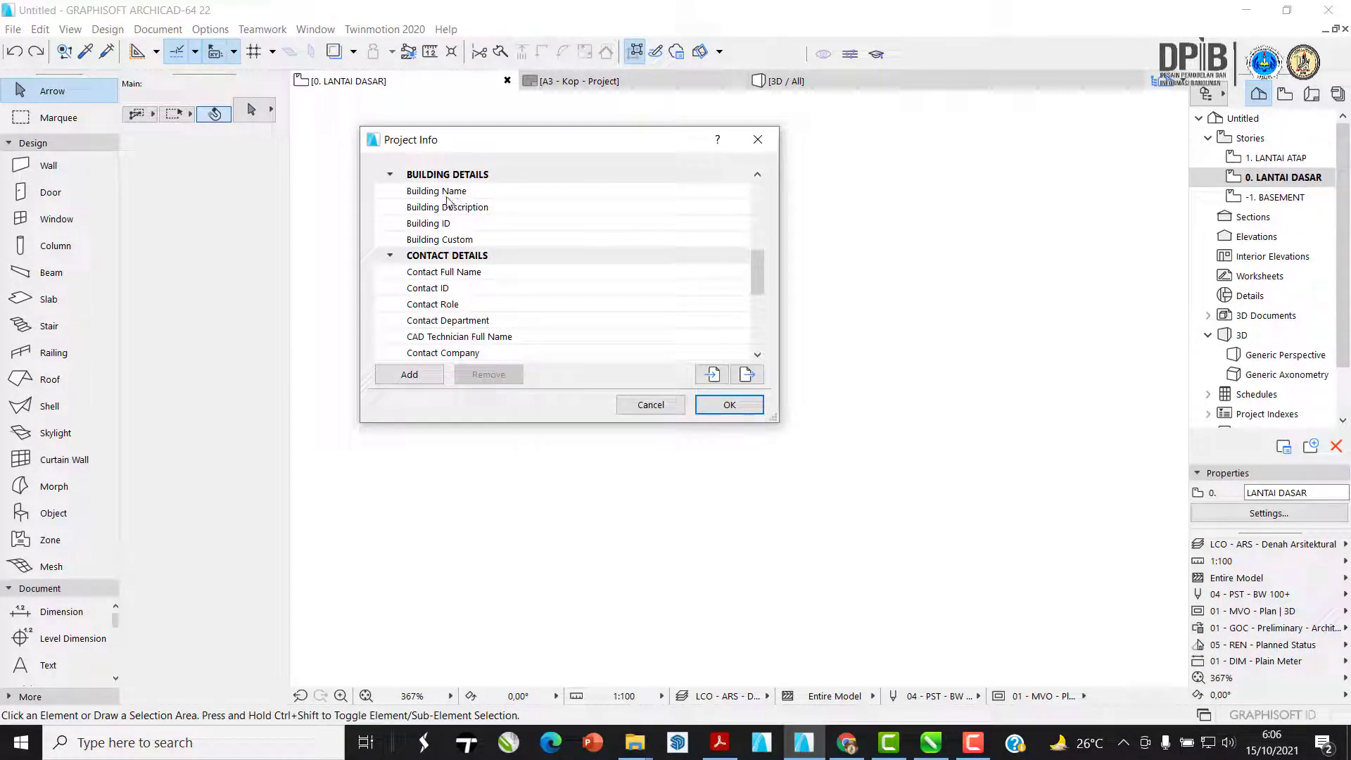
click(622, 201)
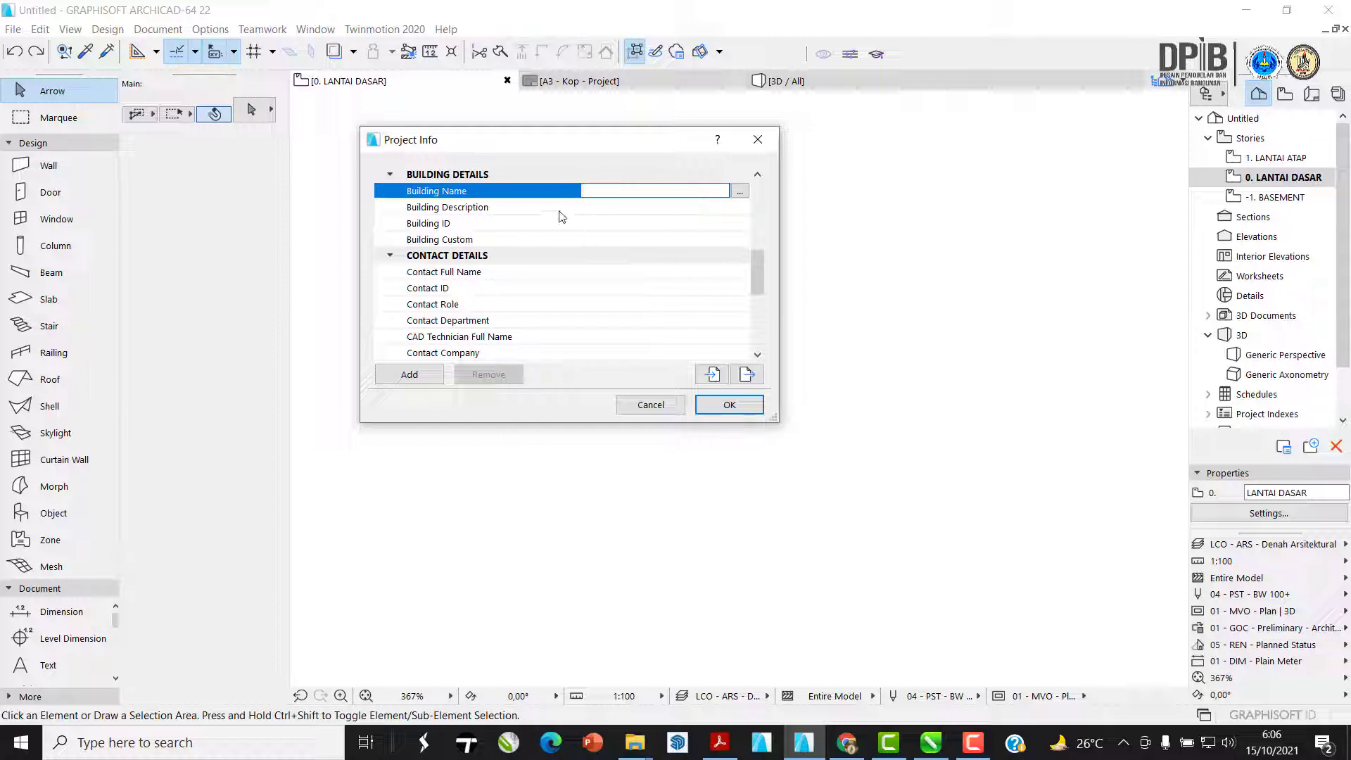
scroll(504, 232, down, 3)
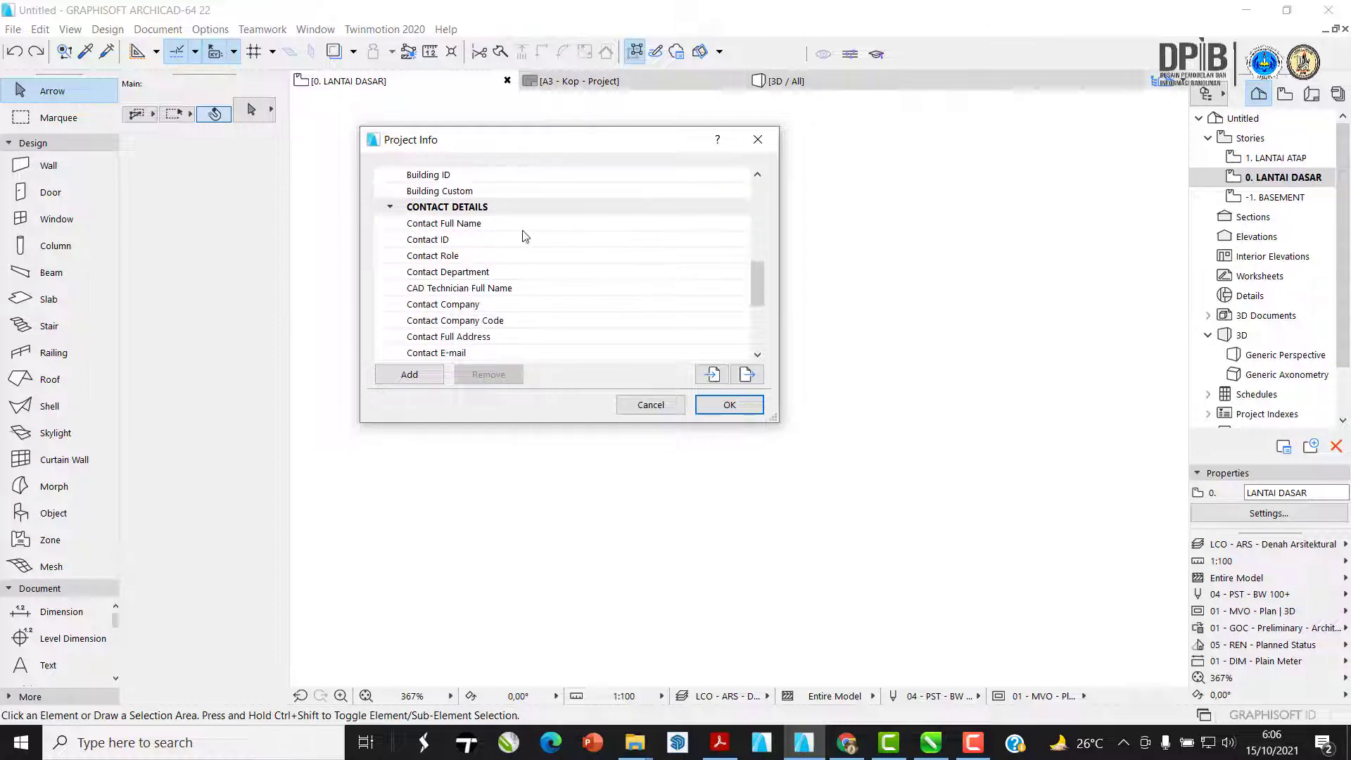
scroll(521, 234, down, 3)
scroll(506, 231, up, 3)
scroll(507, 236, up, 3)
scroll(493, 246, down, 4)
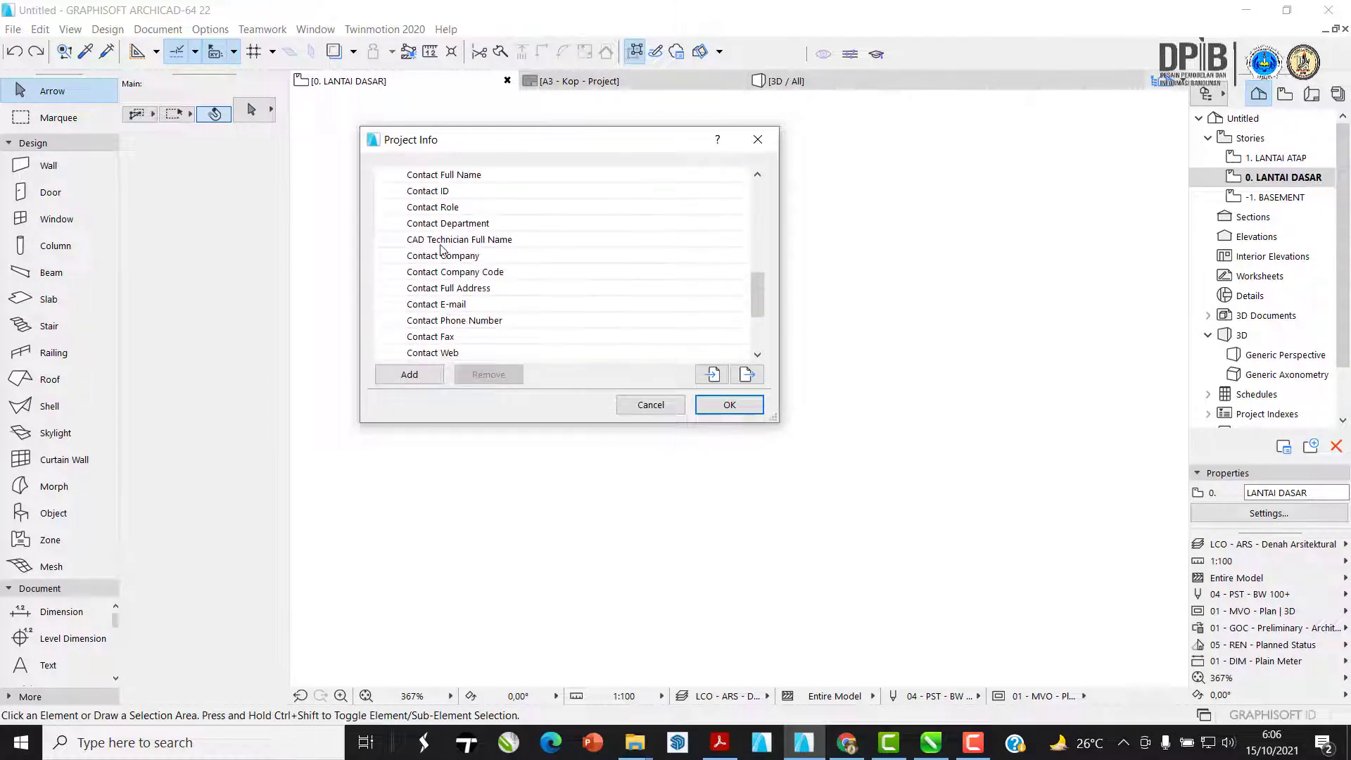
scroll(495, 232, up, 2)
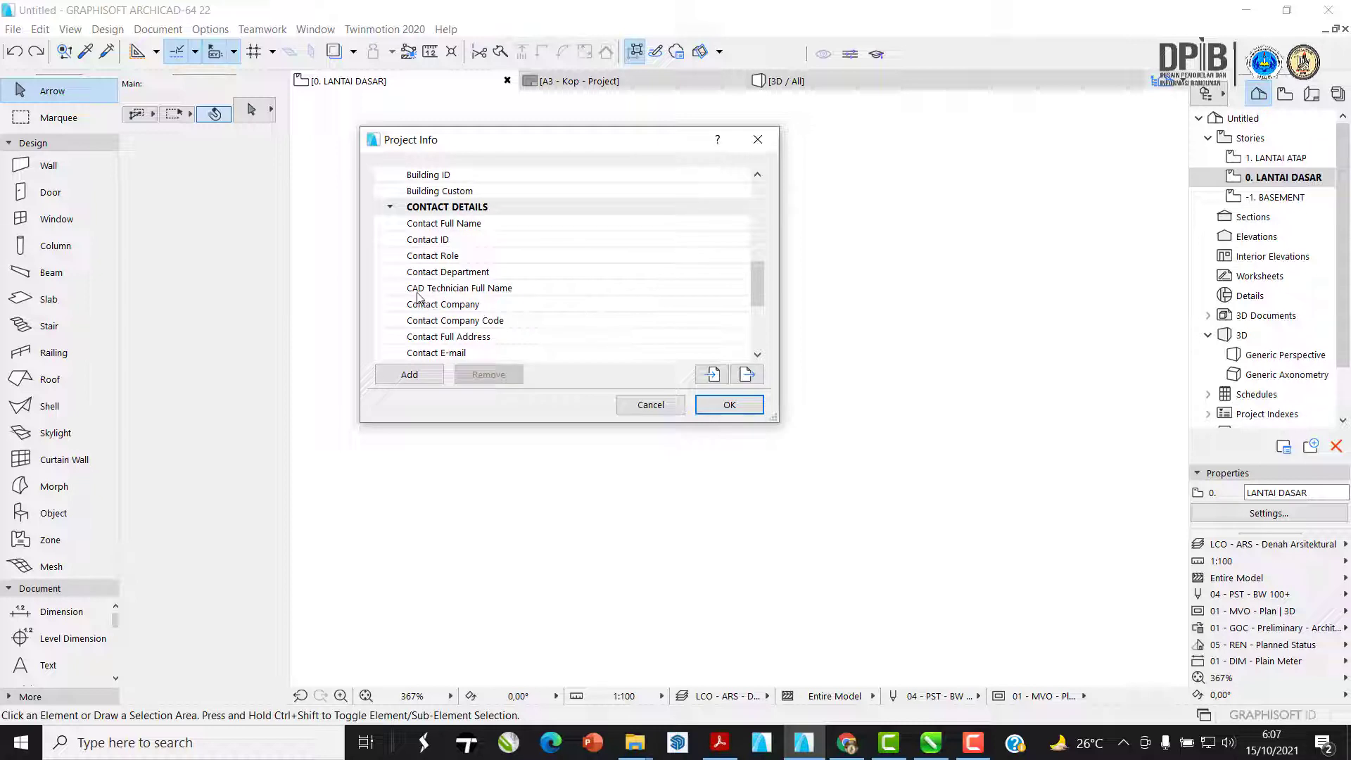
- Enter the technician's name as the Given Name under CAD Technician Full Name and accept the Project Info
click(504, 295)
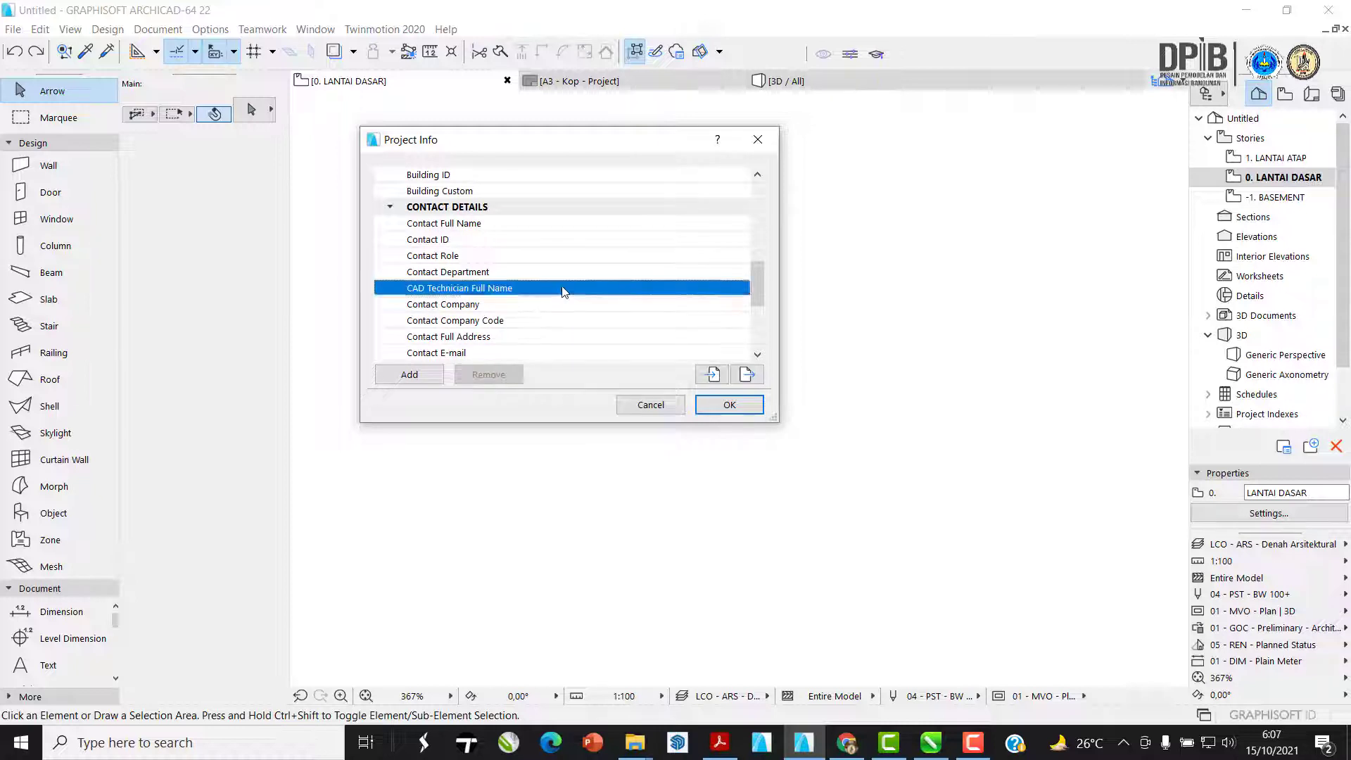
click(619, 293)
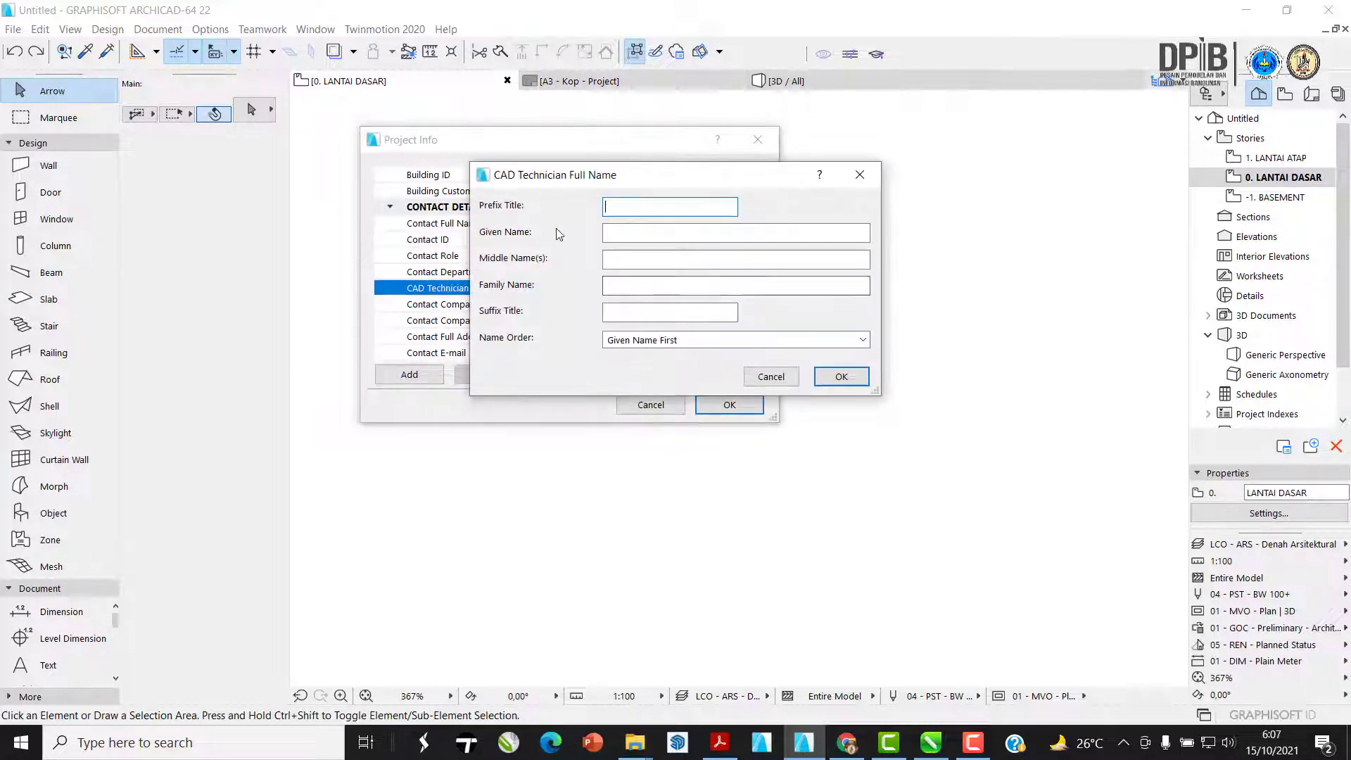
click(860, 175)
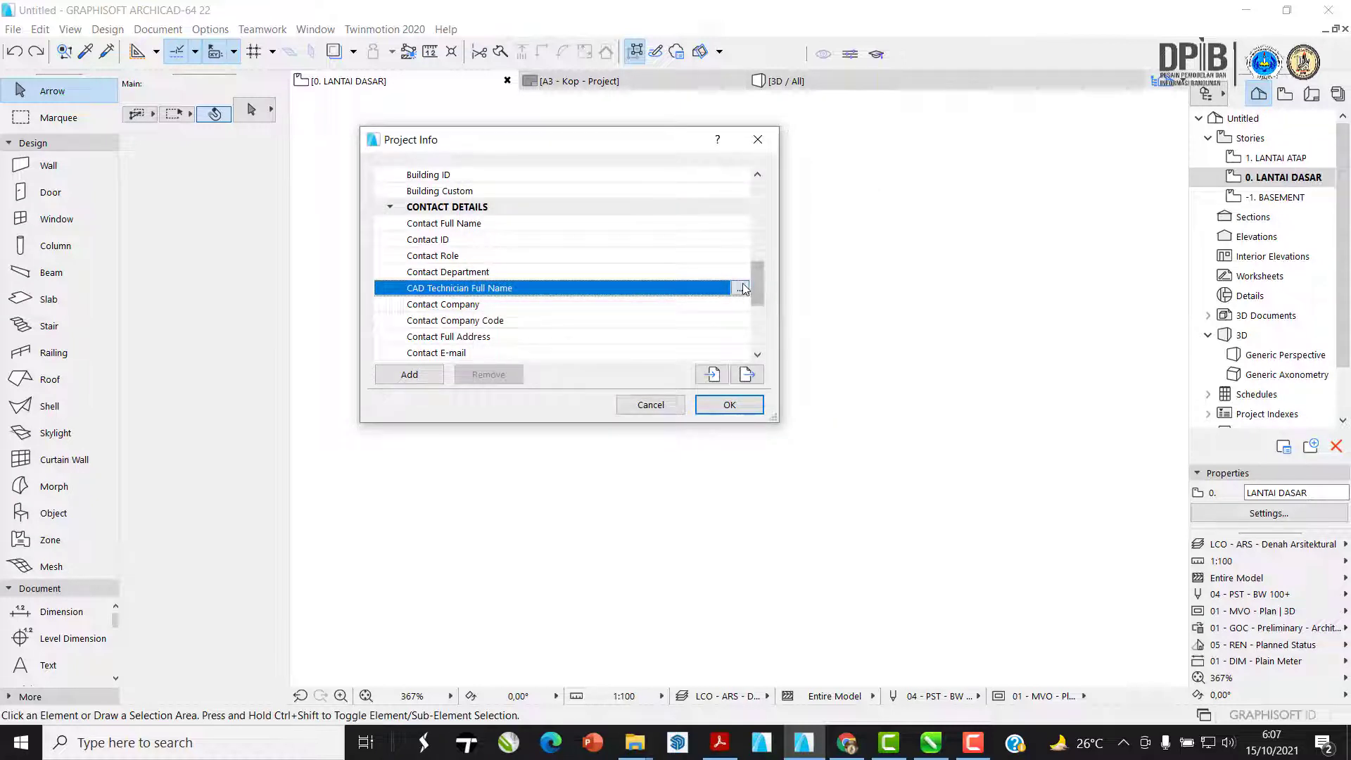
click(740, 288)
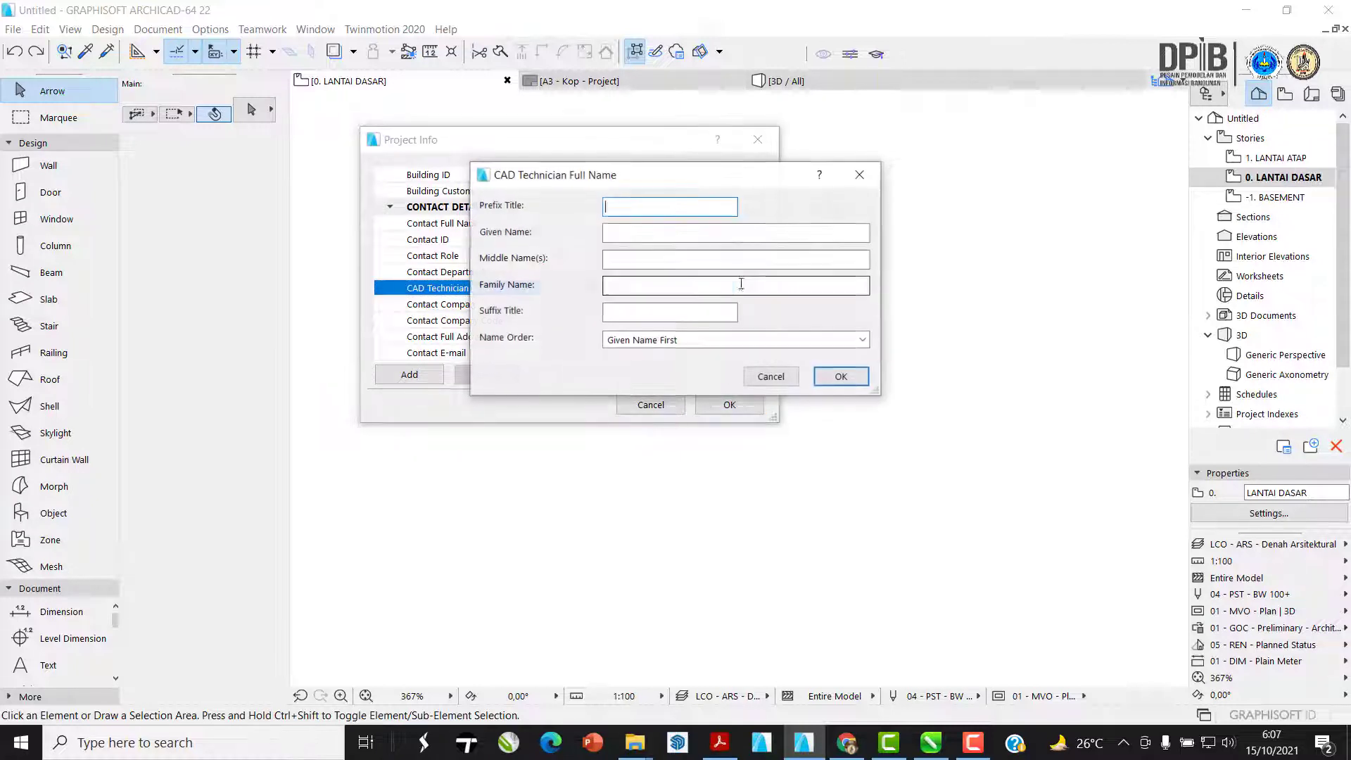
click(666, 232)
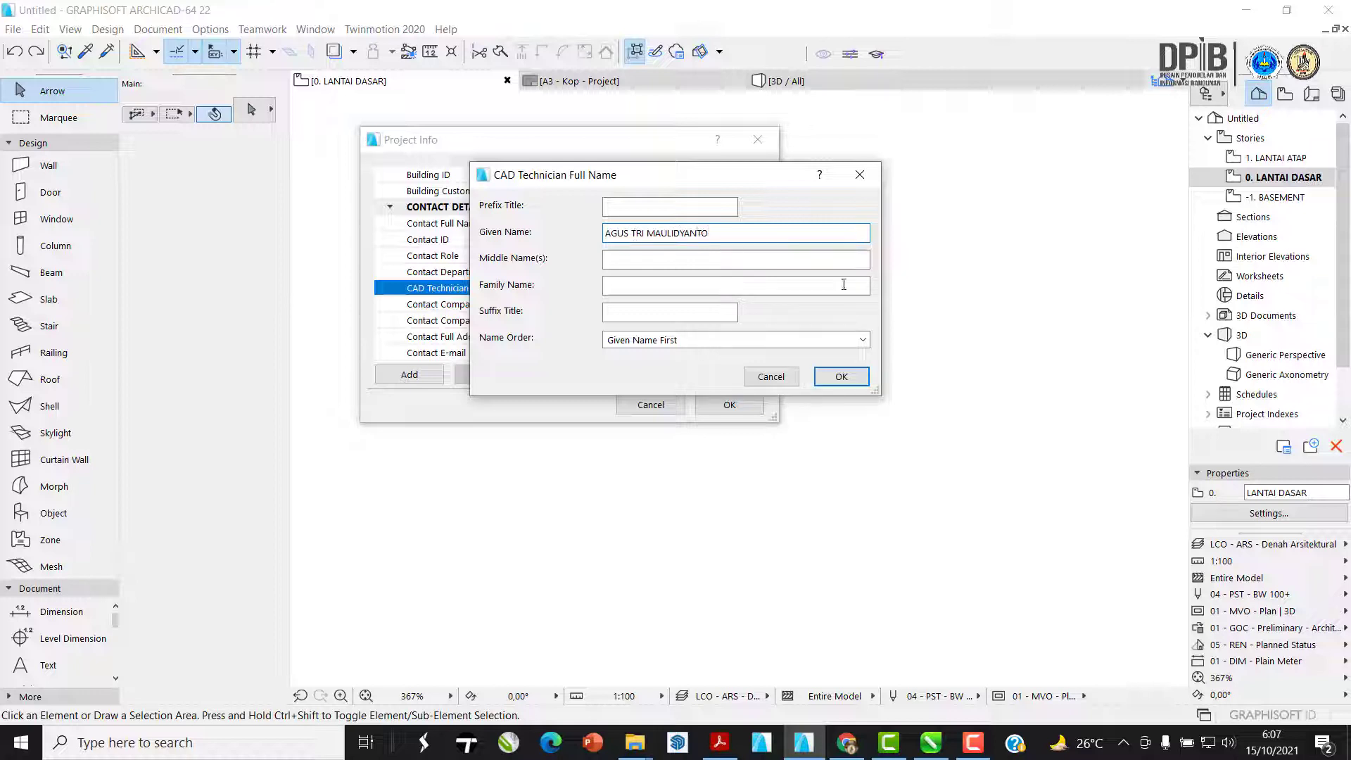
click(841, 376)
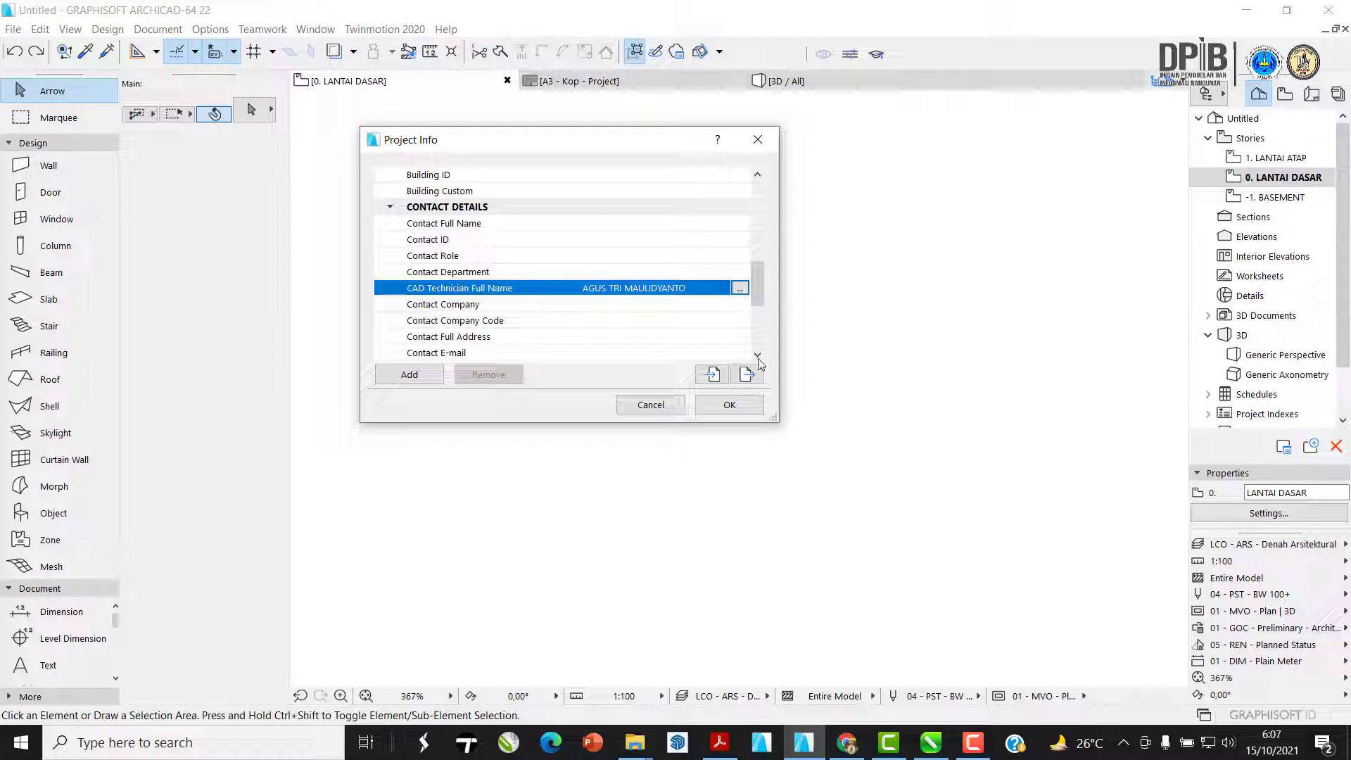
click(729, 406)
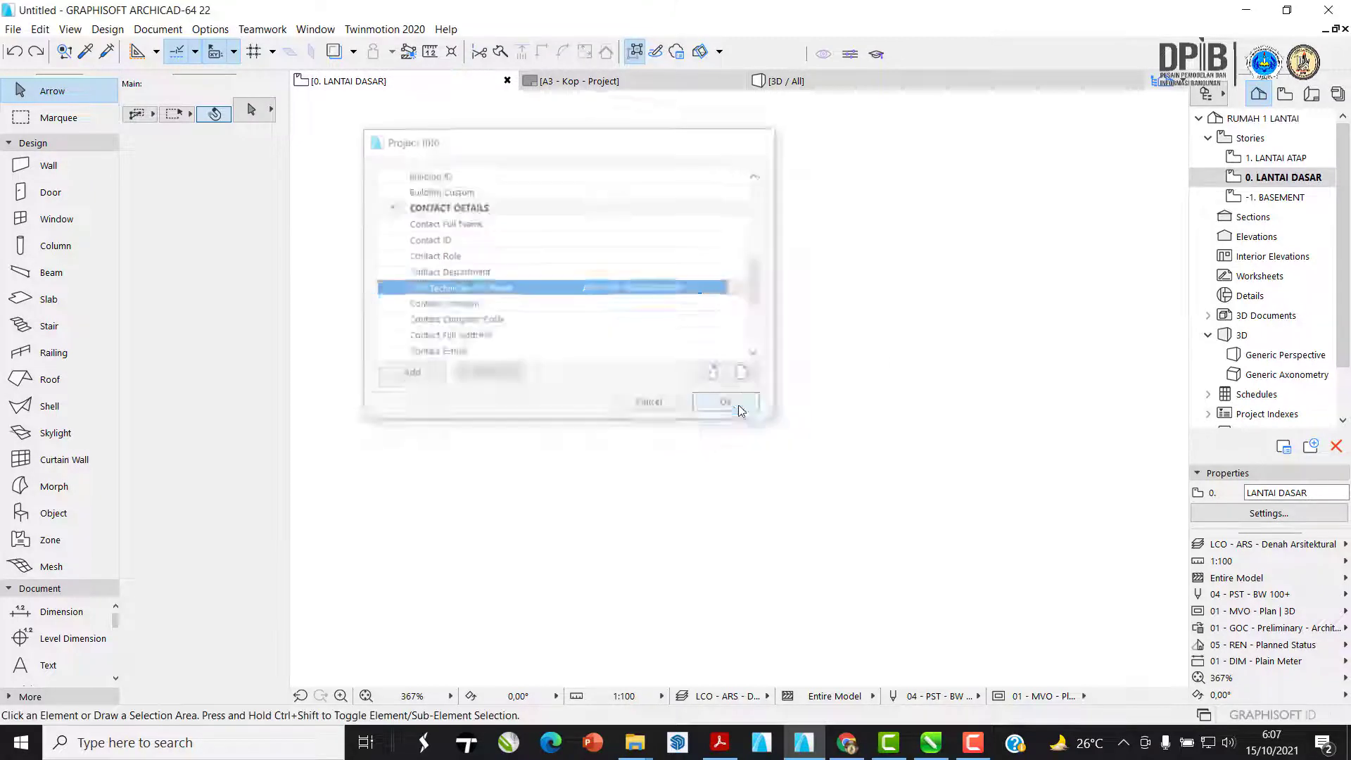
- Open the A3 - Kop - Project master layout and examine the project name and drawn-by entries in its title block
click(1312, 94)
double_click(1281, 299)
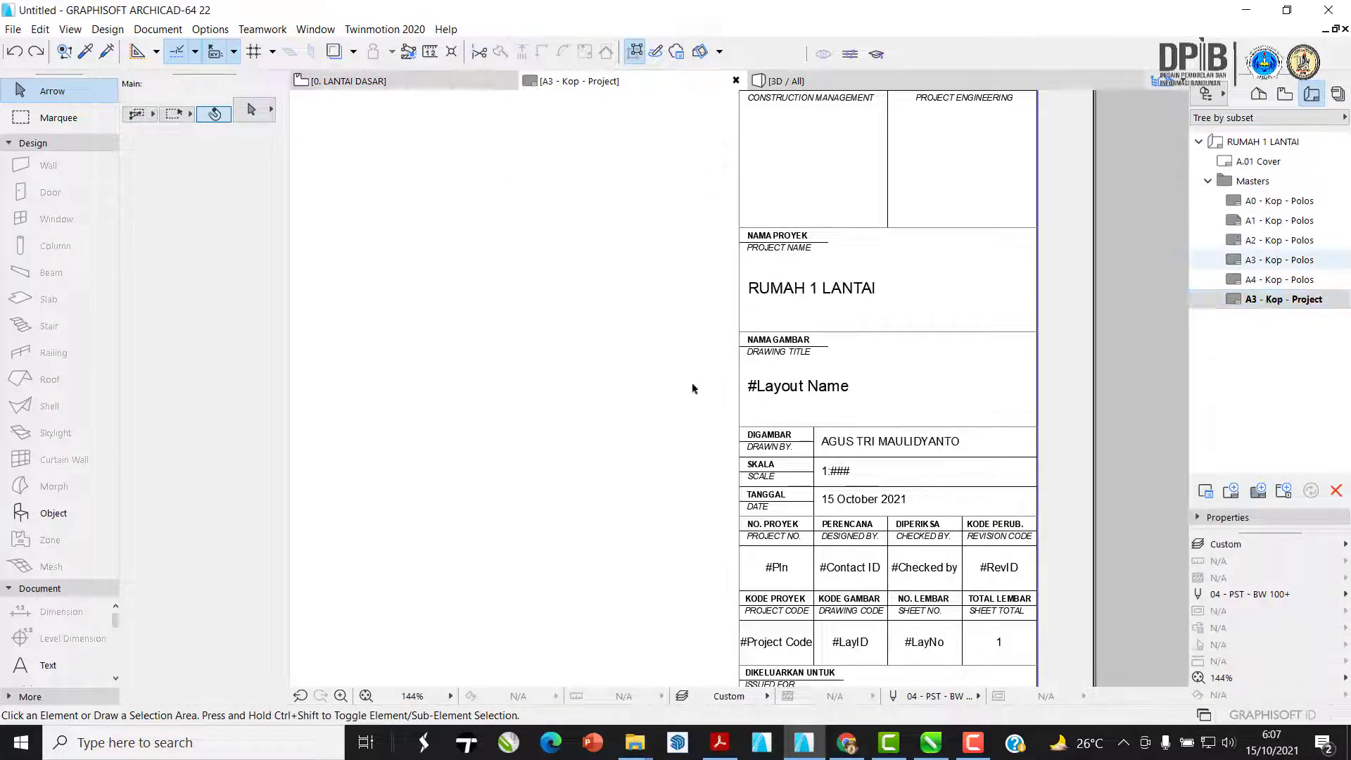
scroll(797, 394, down, 3)
scroll(797, 395, up, 5)
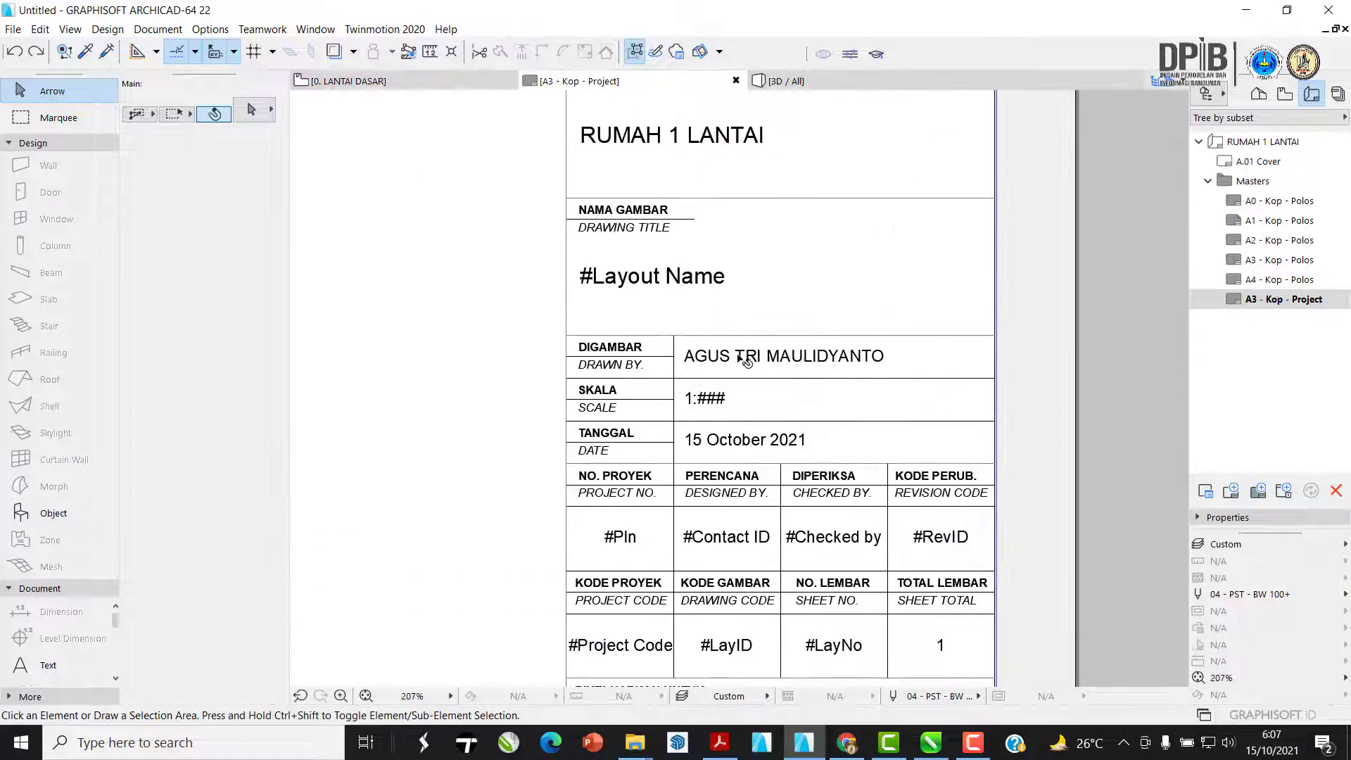
shift+scroll(772, 374, up, 3)
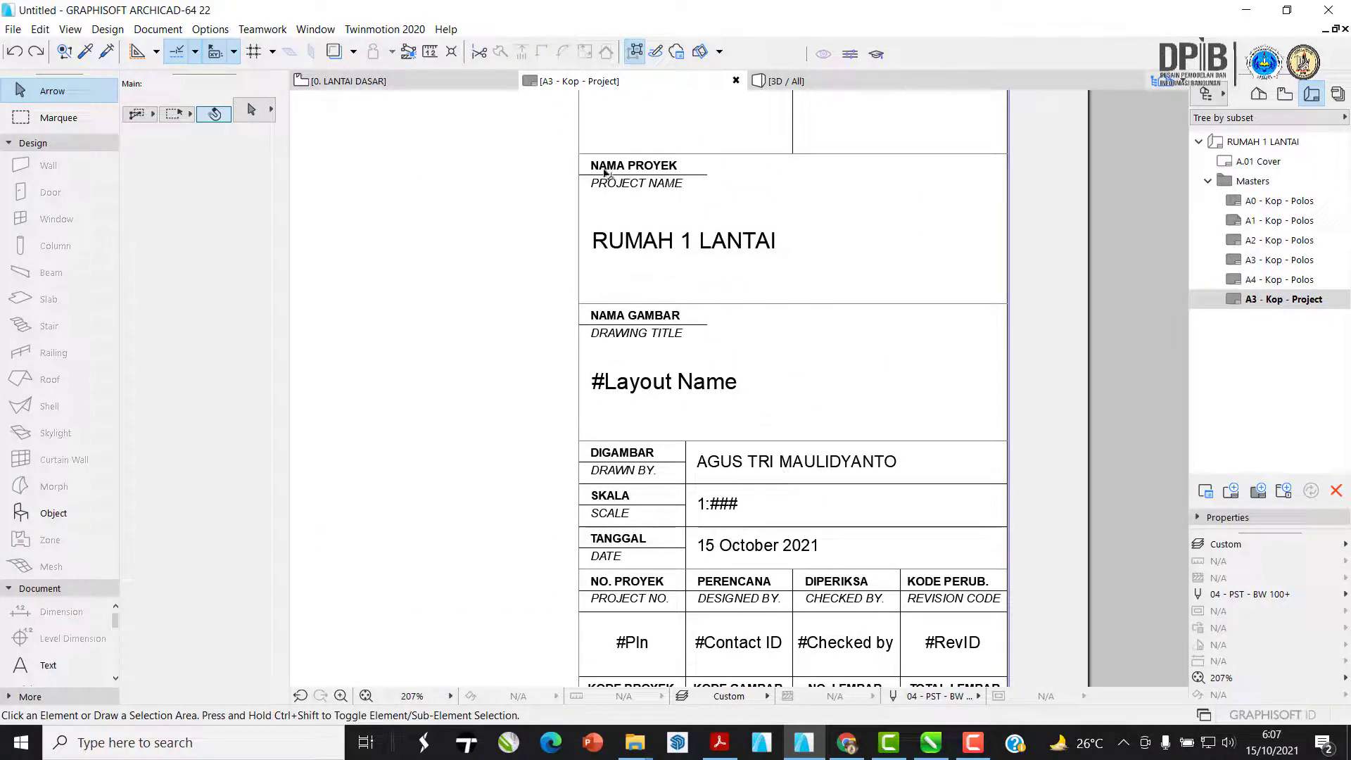
shift+scroll(681, 209, up, 4)
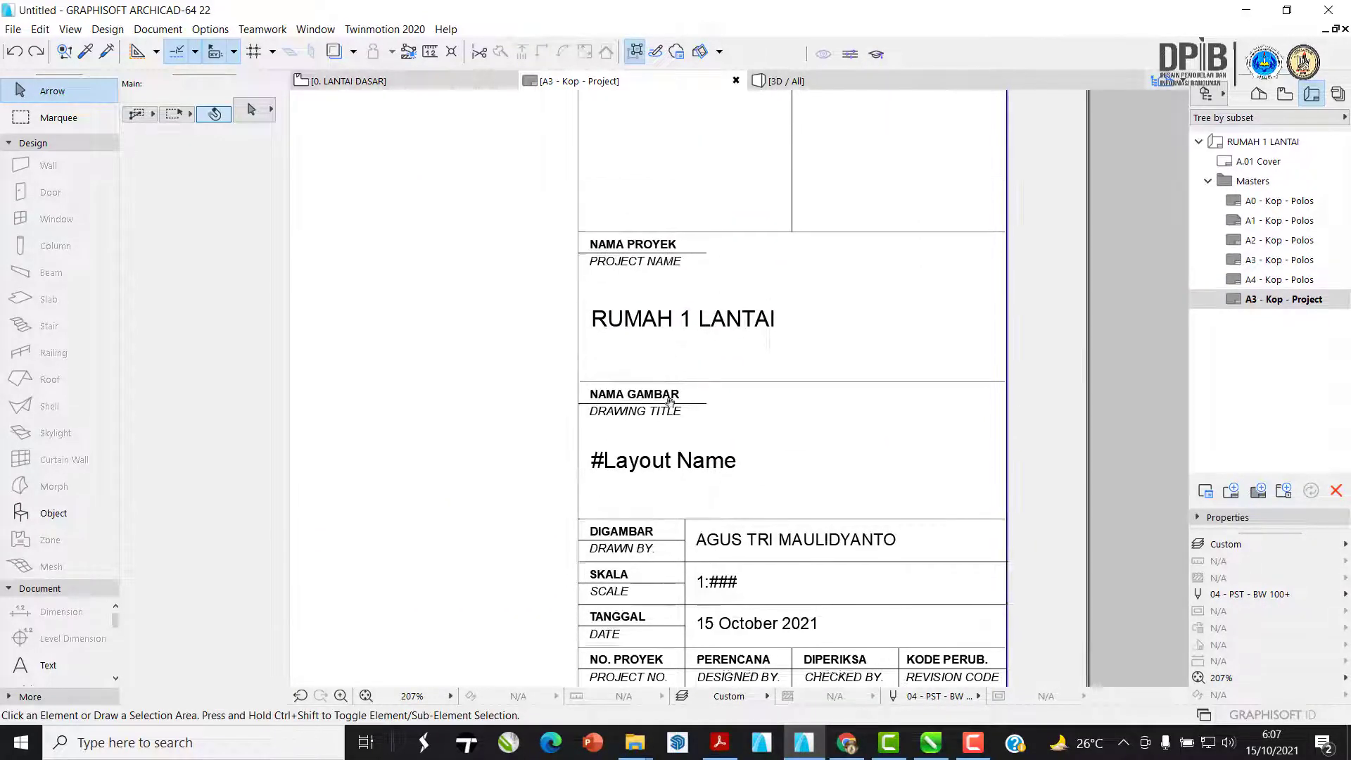
scroll(697, 373, down, 5)
scroll(808, 392, up, 2)
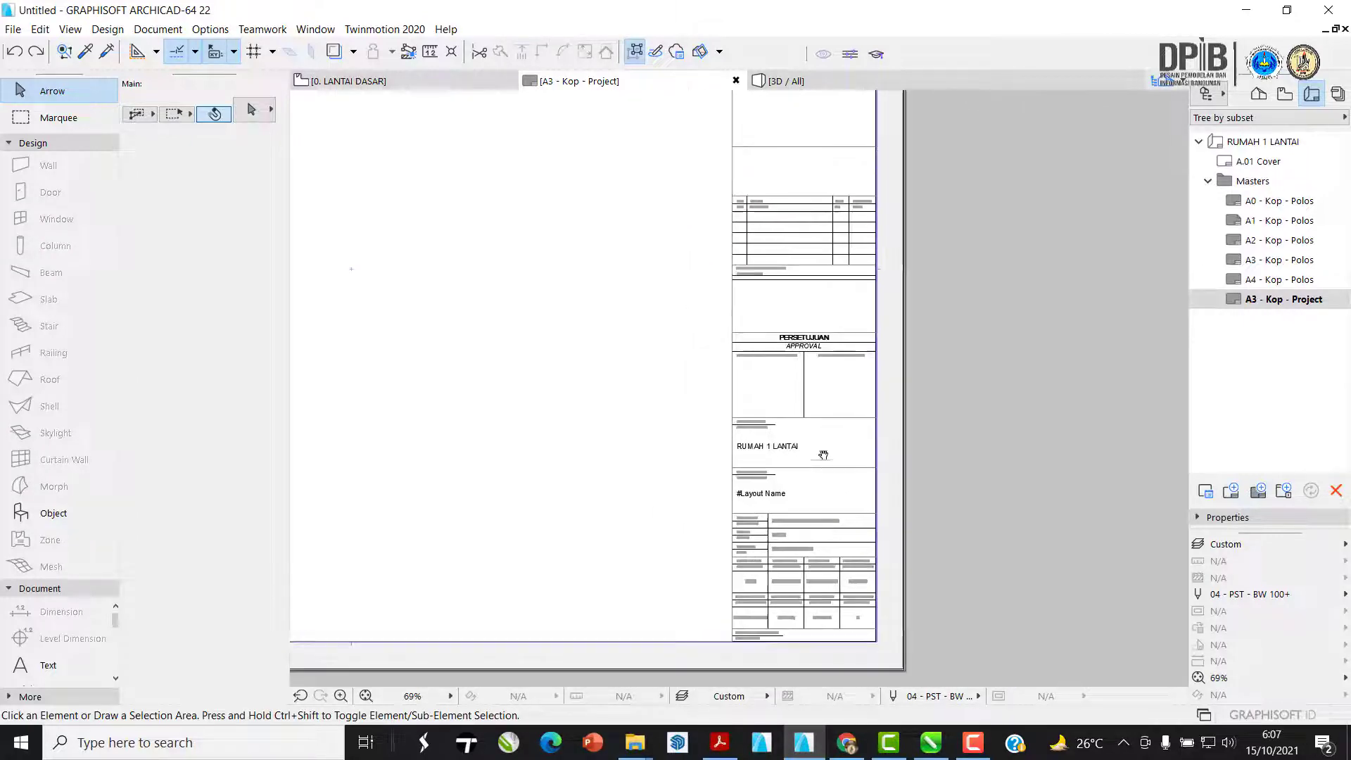
scroll(806, 394, up, 3)
scroll(806, 422, up, 1)
shift+scroll(790, 395, down, 3)
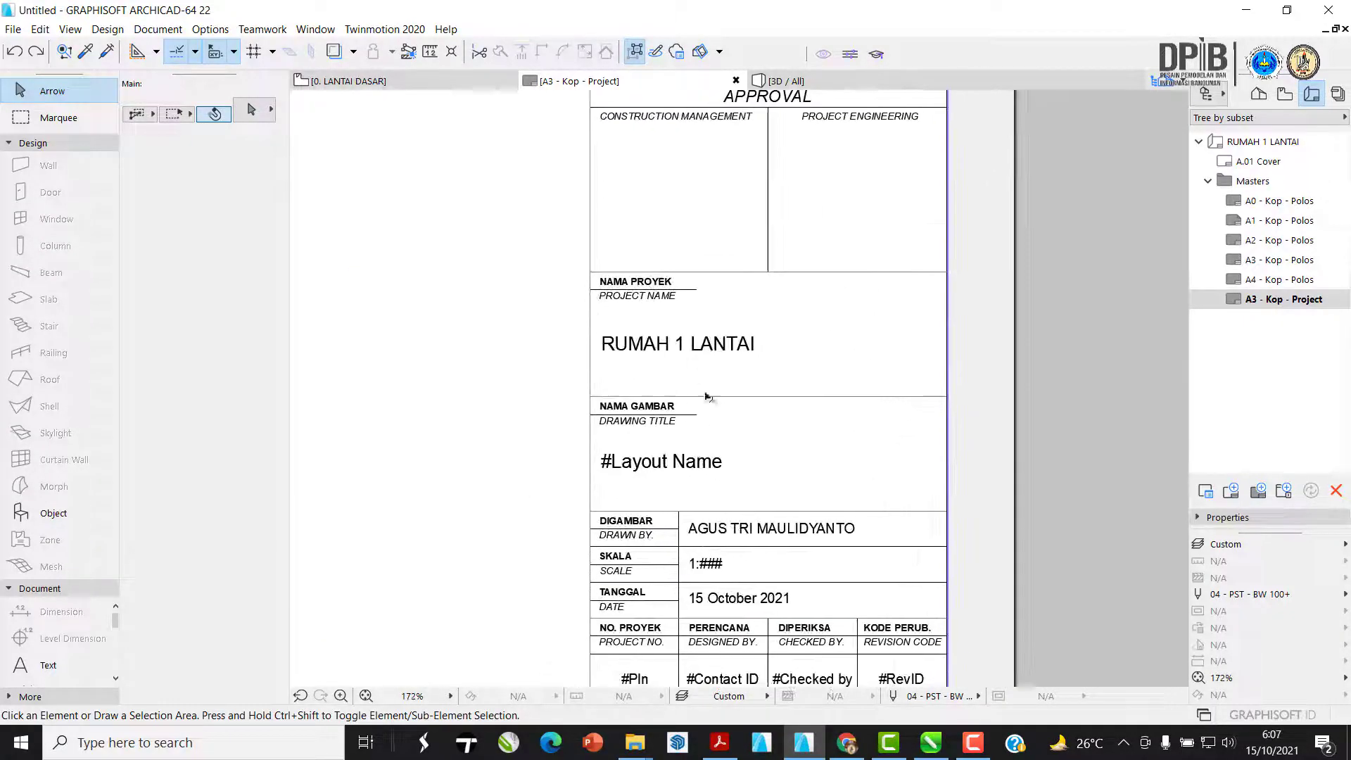
- Return to the 0. LANTAI DASAR floor plan and review the Project Info once more, accepting it without changes
click(1259, 94)
double_click(1256, 176)
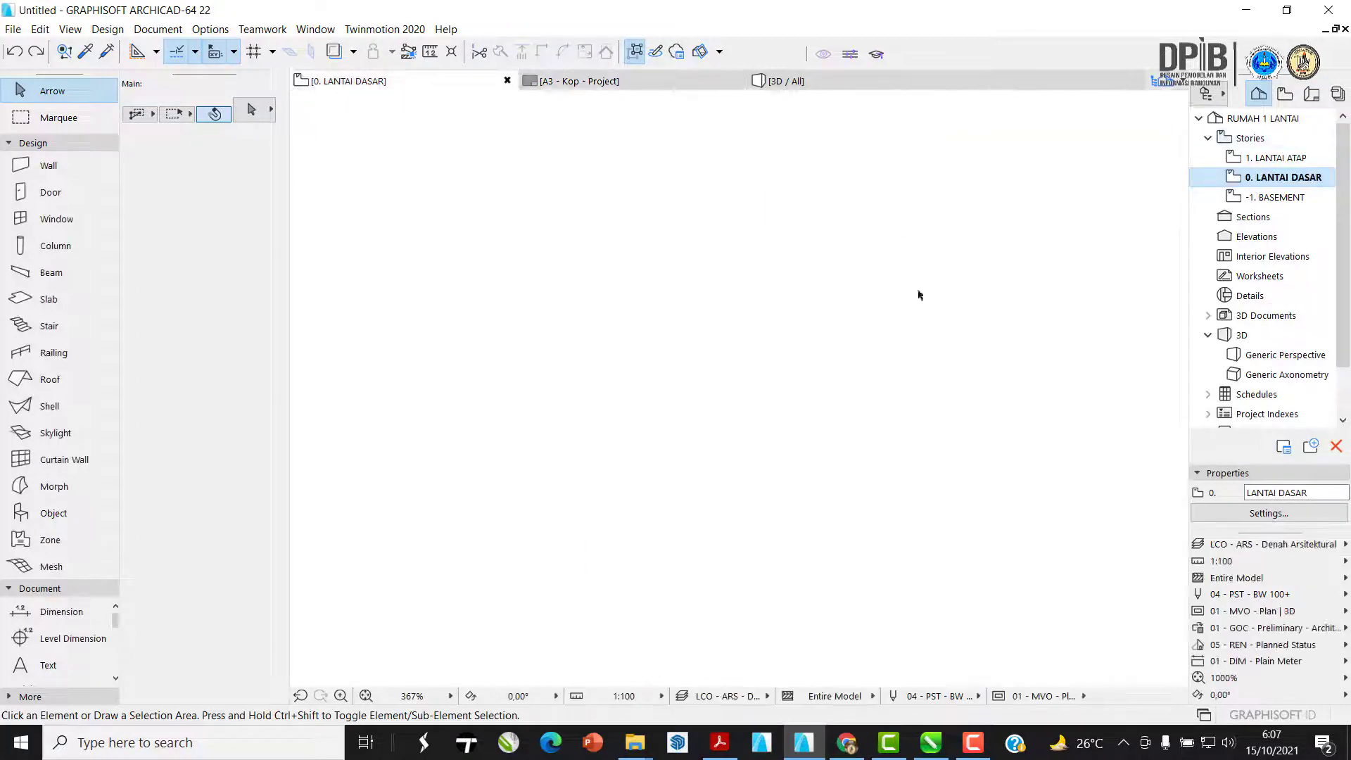
click(13, 29)
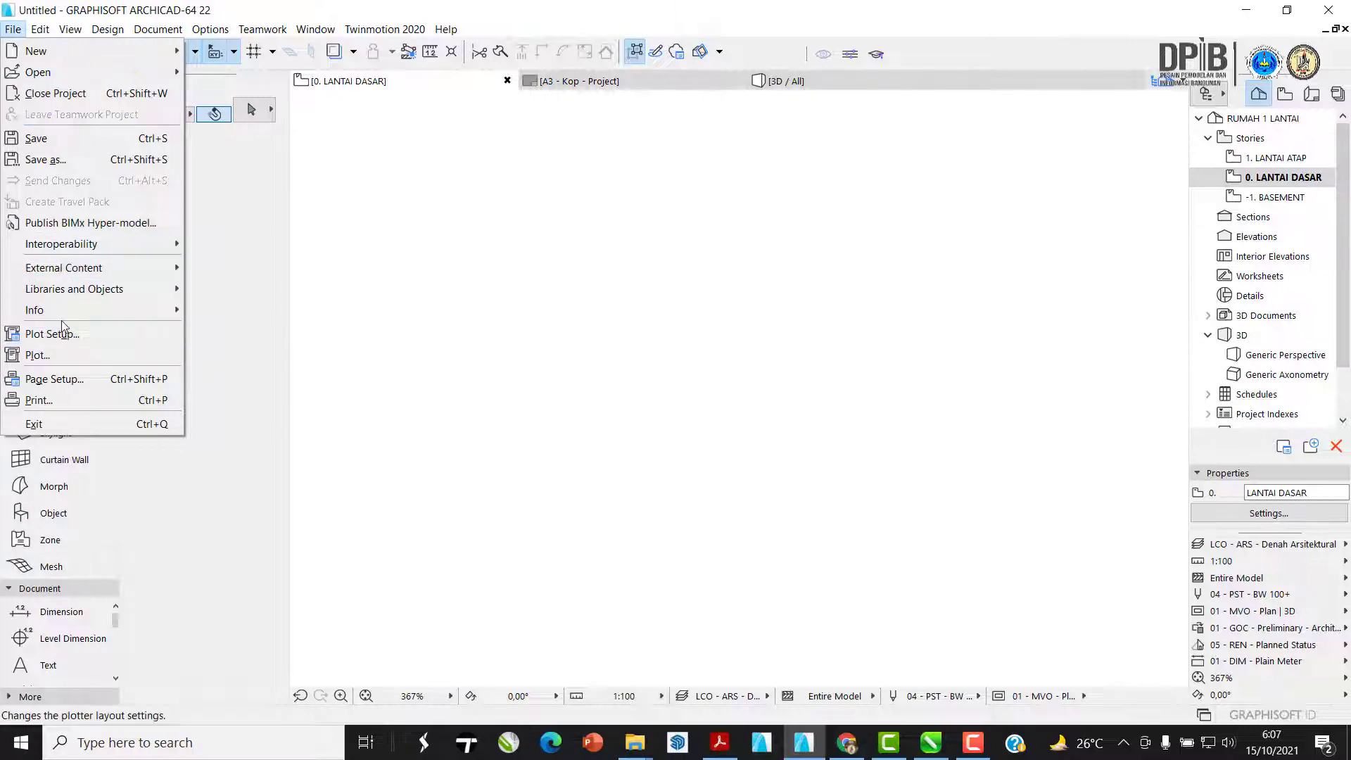
mouse_move(125, 310)
click(244, 310)
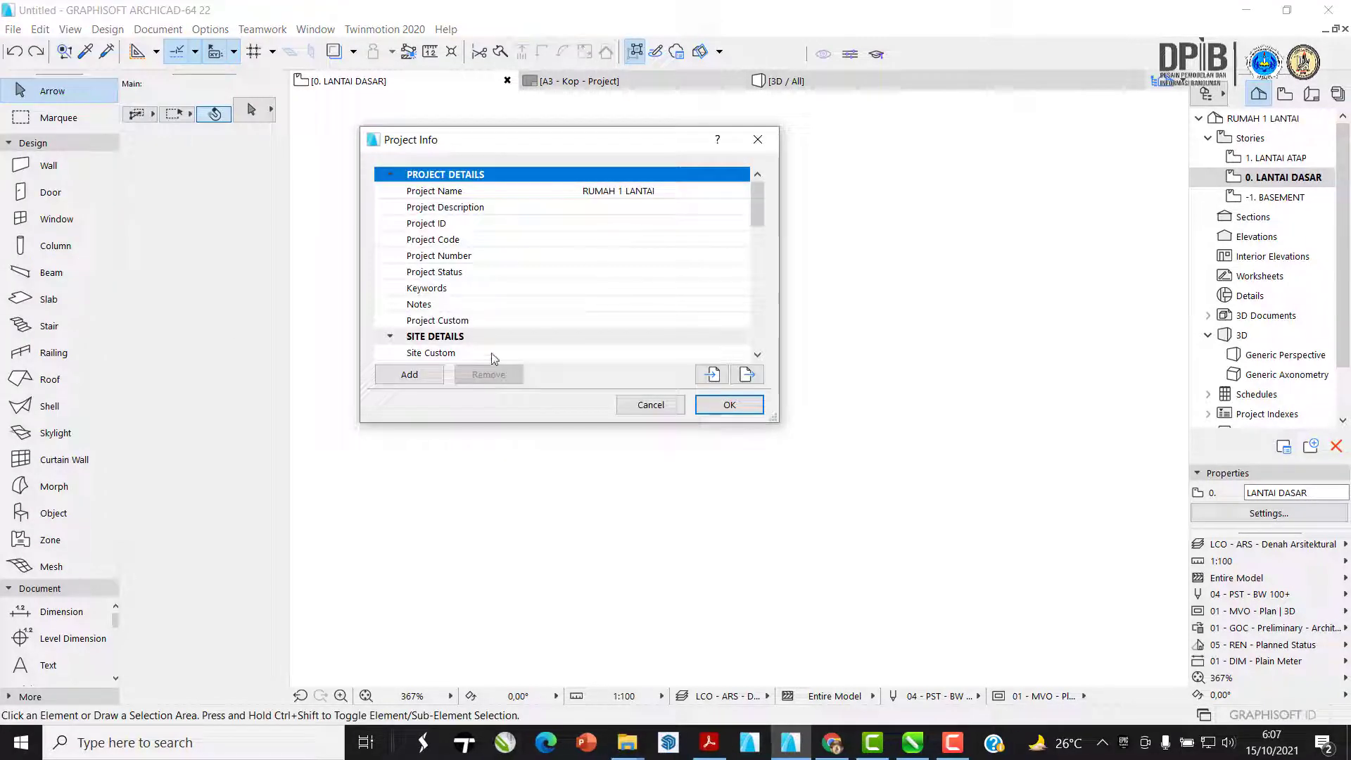
scroll(531, 323, down, 10)
click(727, 404)
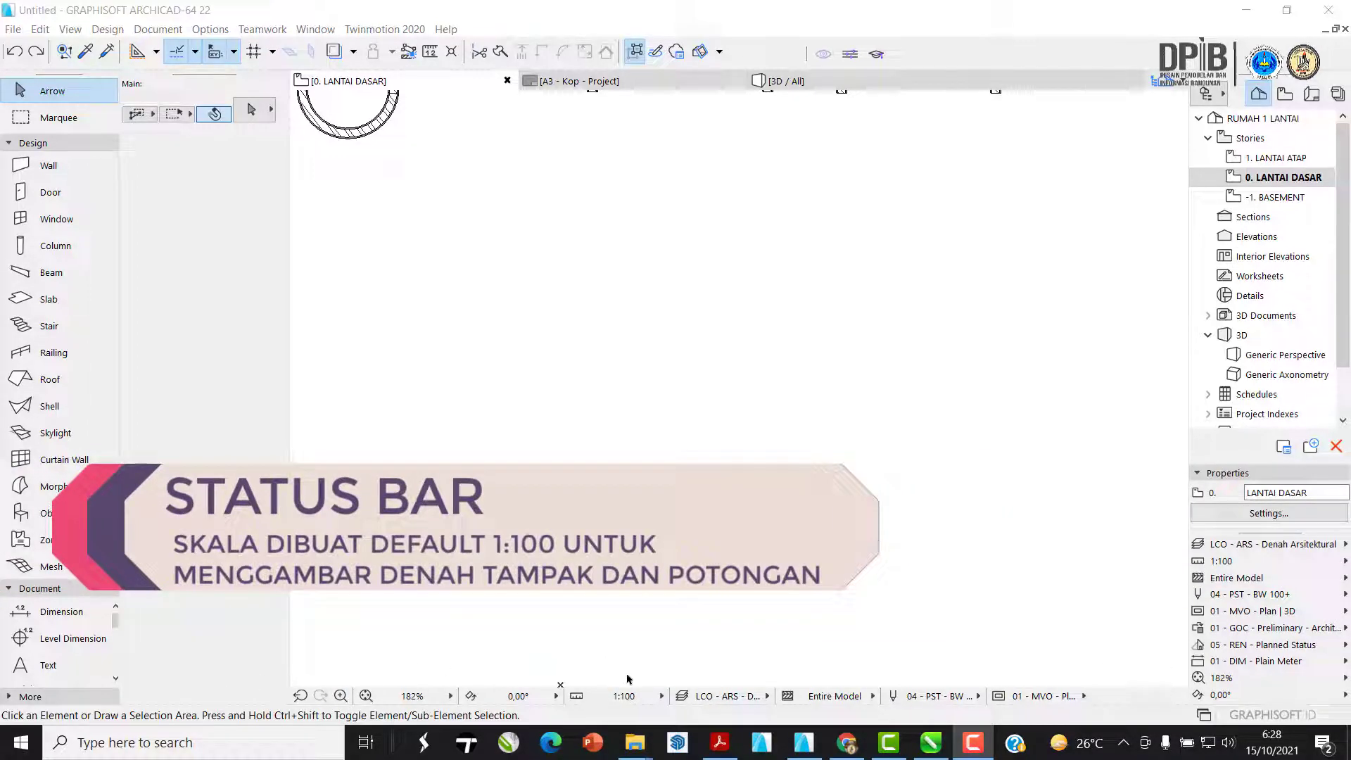
- Set the floor plan's scale to 1:100 and examine how the walls are displayed
click(661, 696)
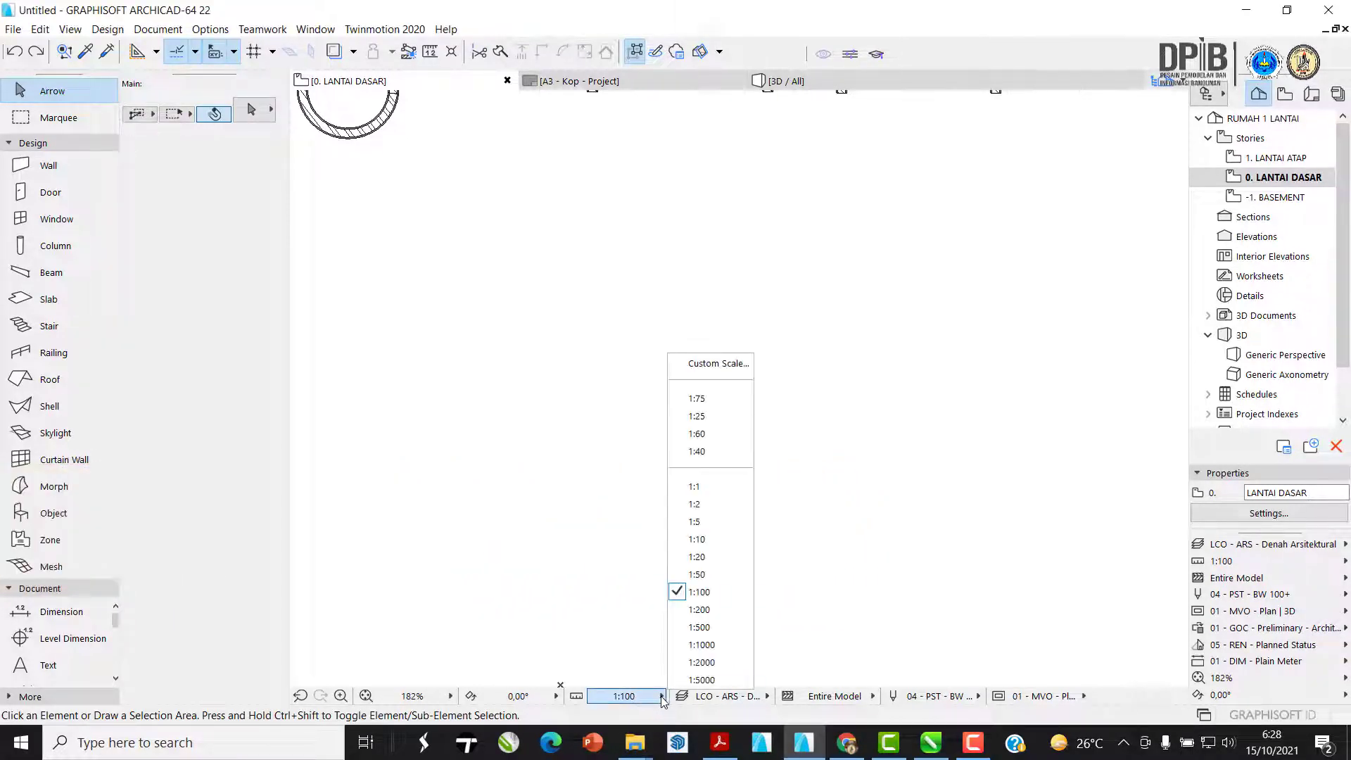
click(713, 593)
scroll(542, 338, up, 5)
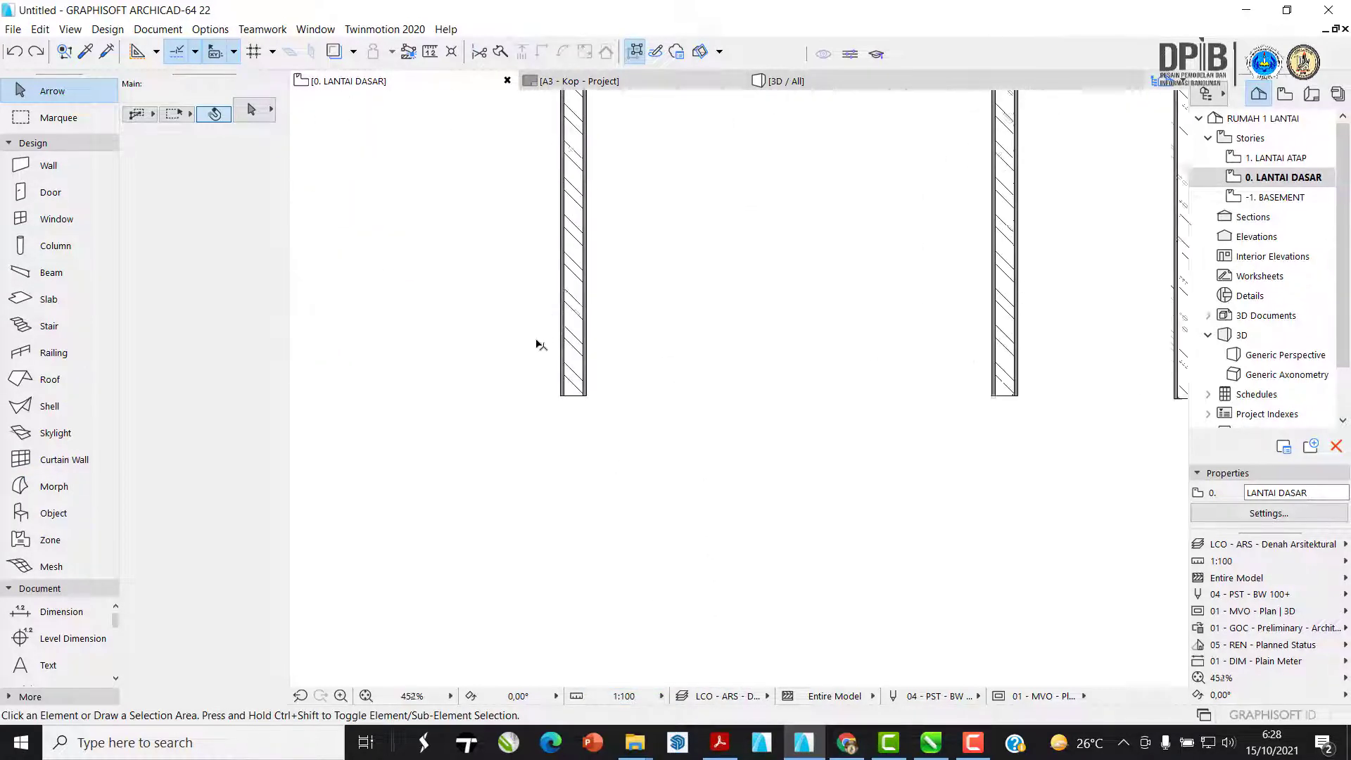
scroll(679, 449, up, 1)
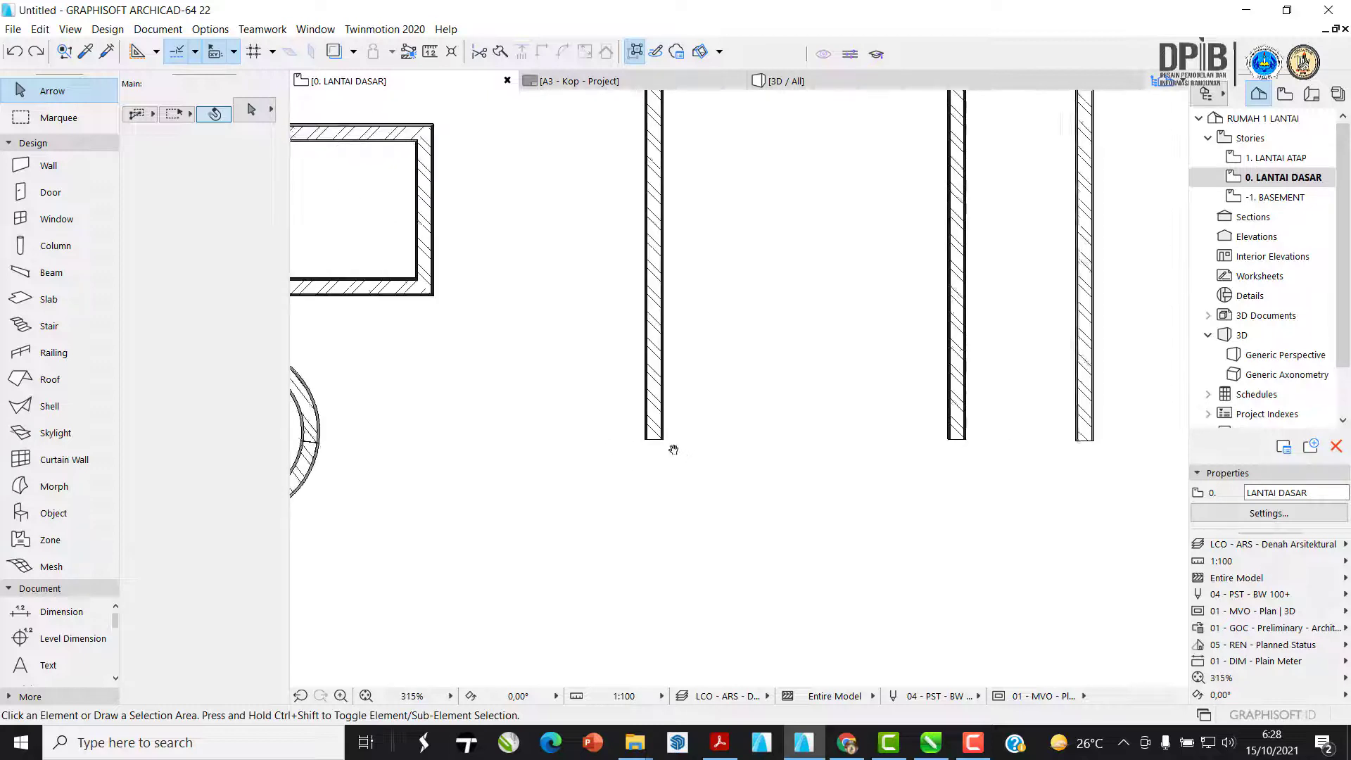
- Set the floor plan's scale to 1:20 to examine the wall's layers and hatching, and return it to 1:100
click(656, 697)
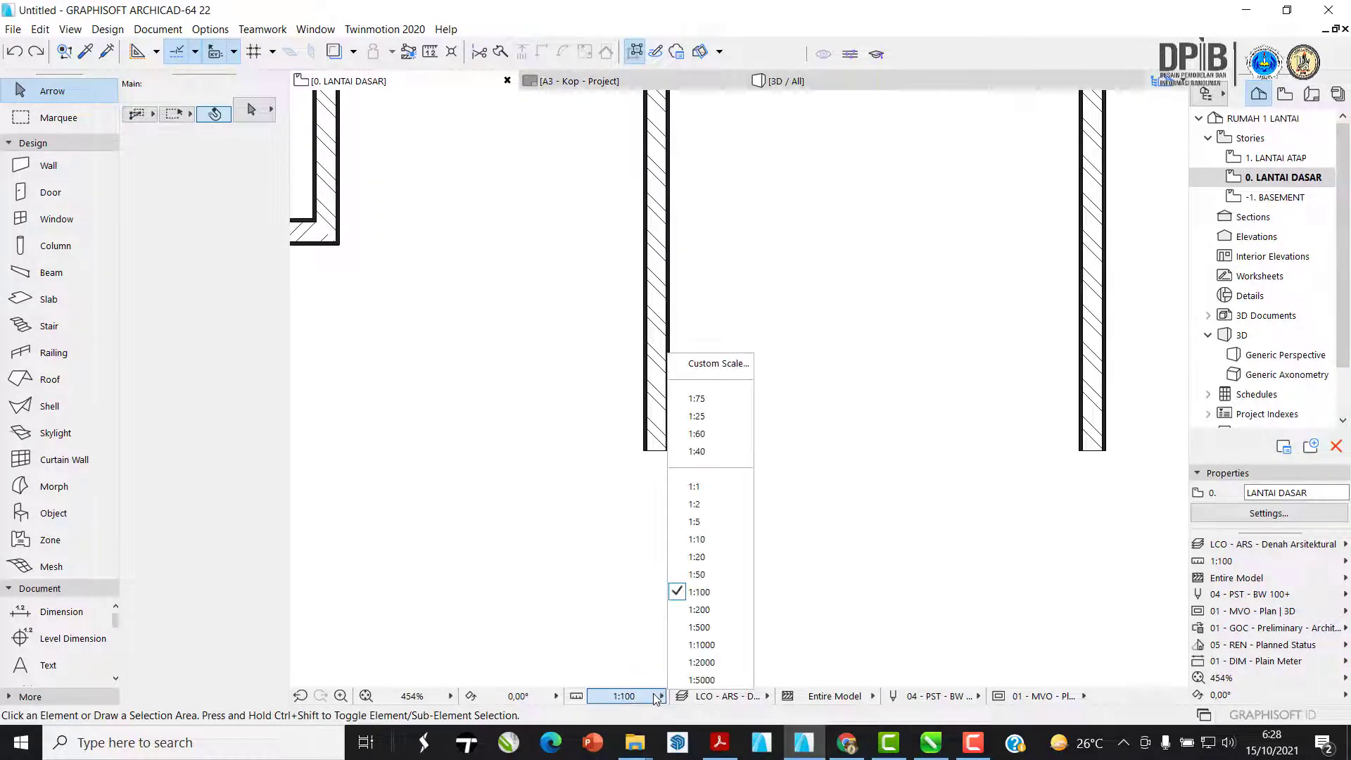
click(711, 557)
scroll(715, 428, down, 5)
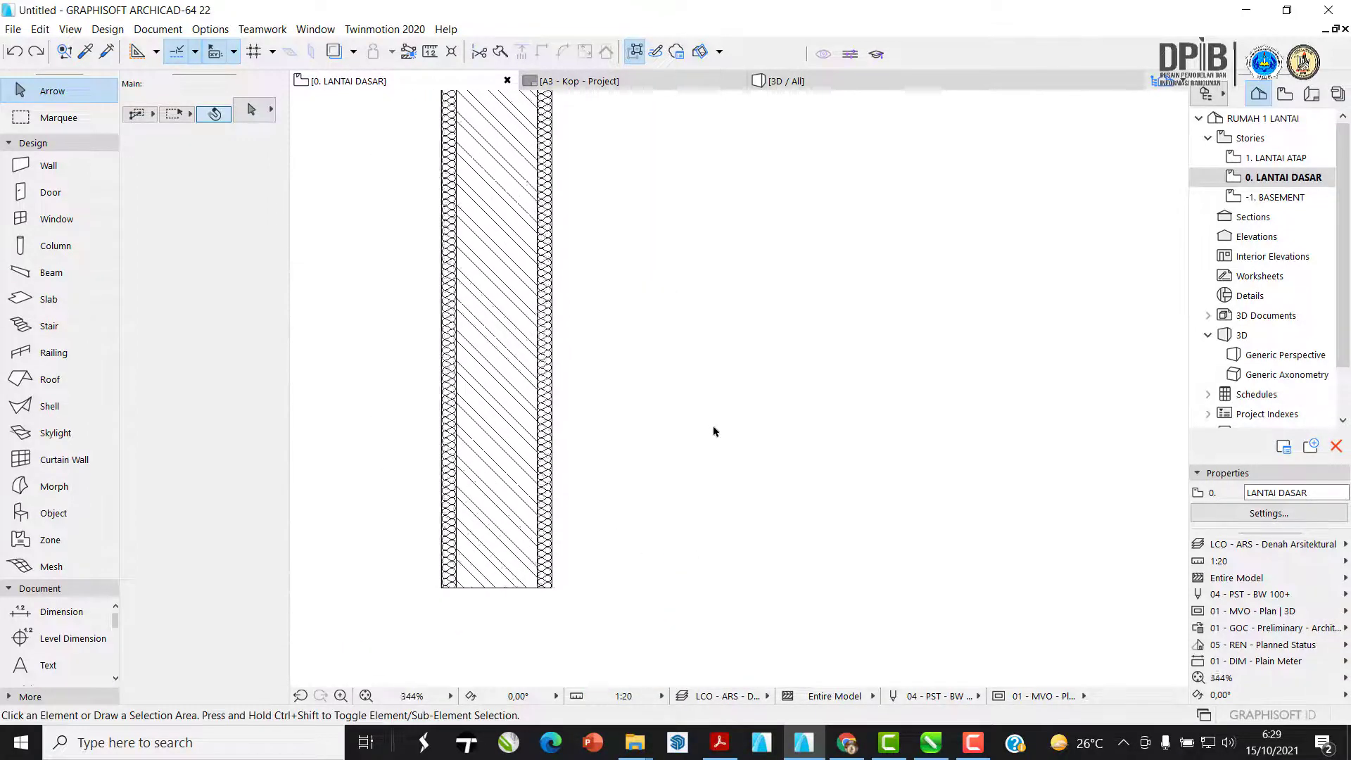
scroll(643, 474, up, 4)
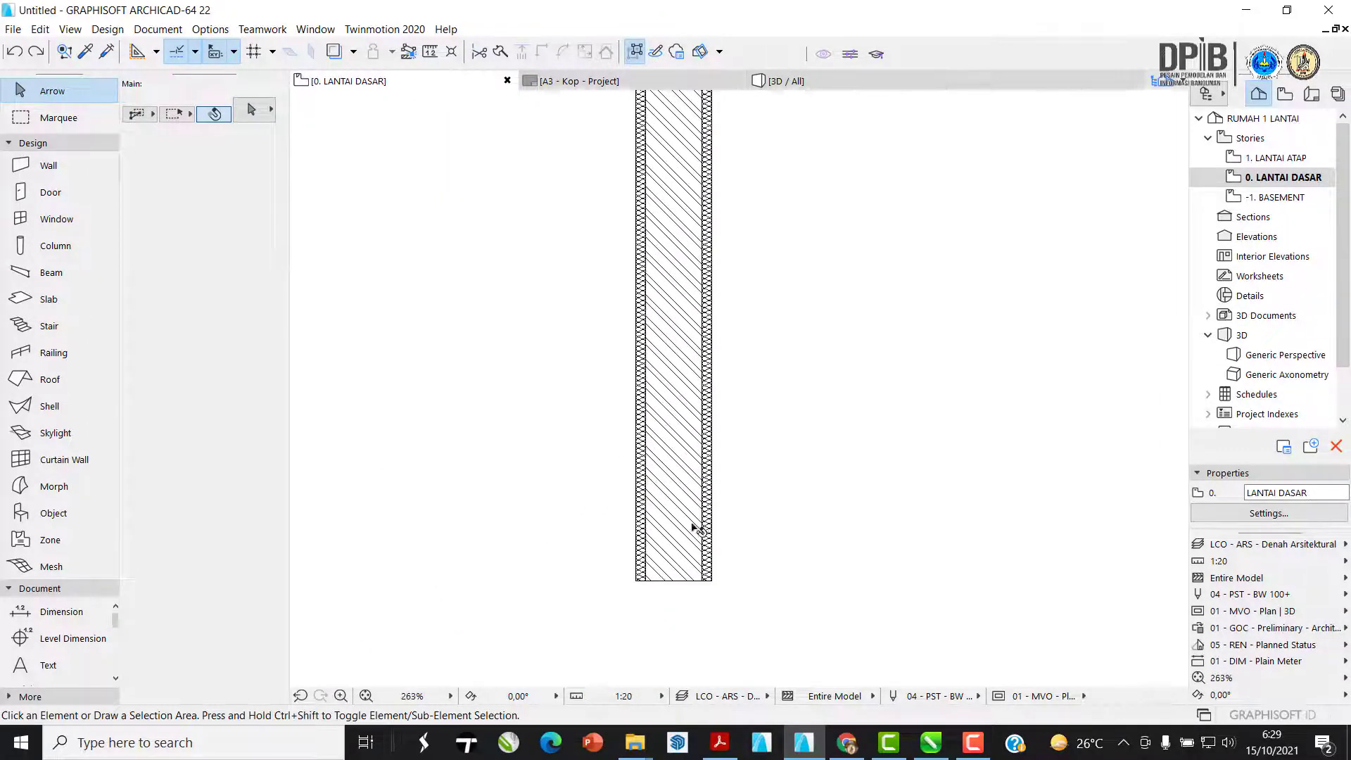
middle_drag(720, 455, 748, 454)
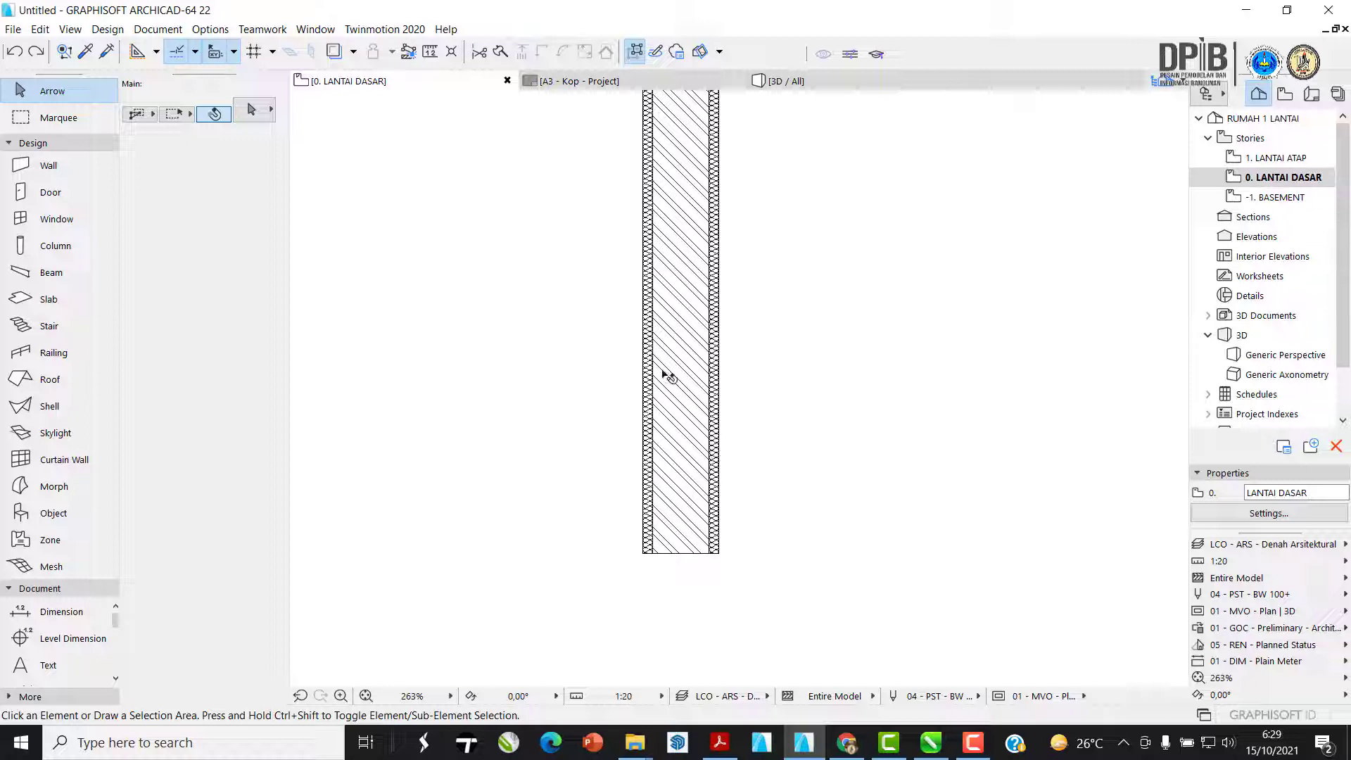
click(660, 696)
click(712, 593)
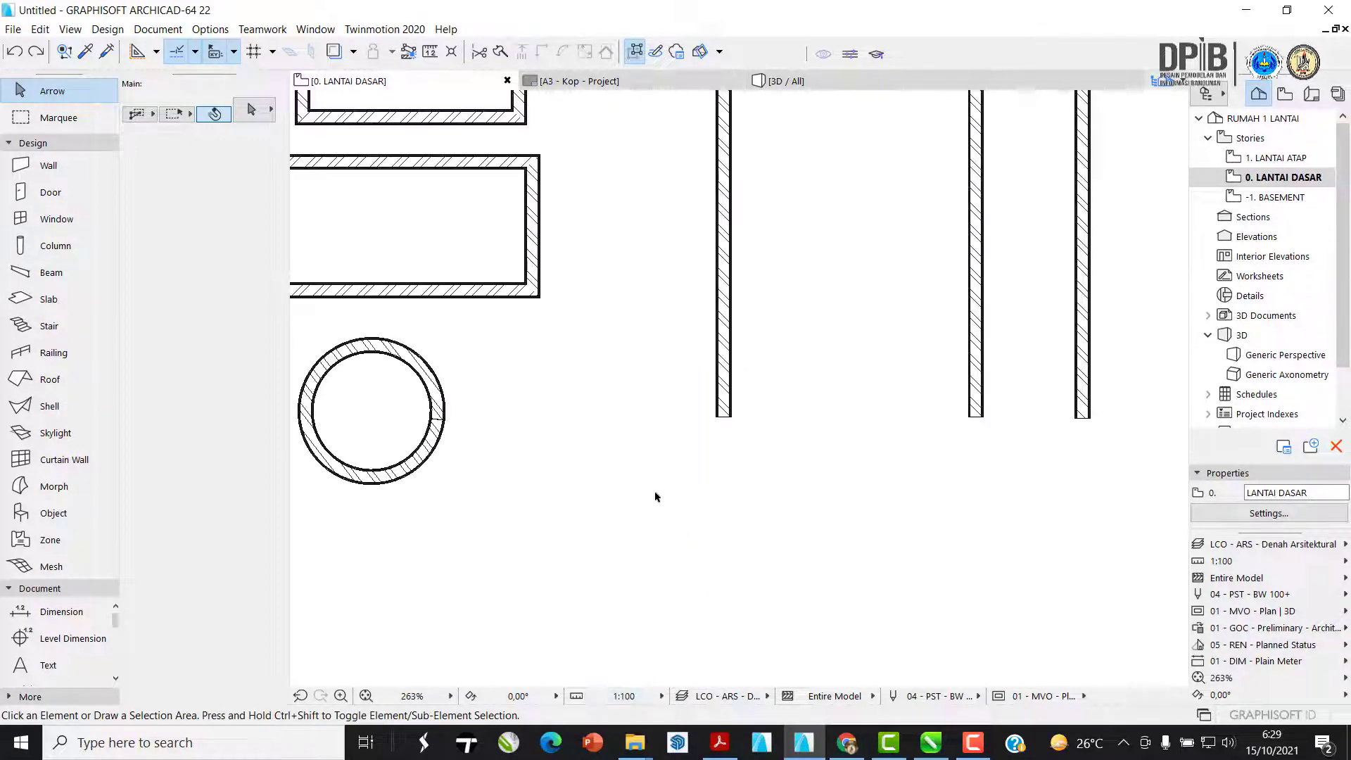
- Examine the wall's end, layers and hatching at 1:100 and look through the available drawing scales
scroll(727, 378, up, 4)
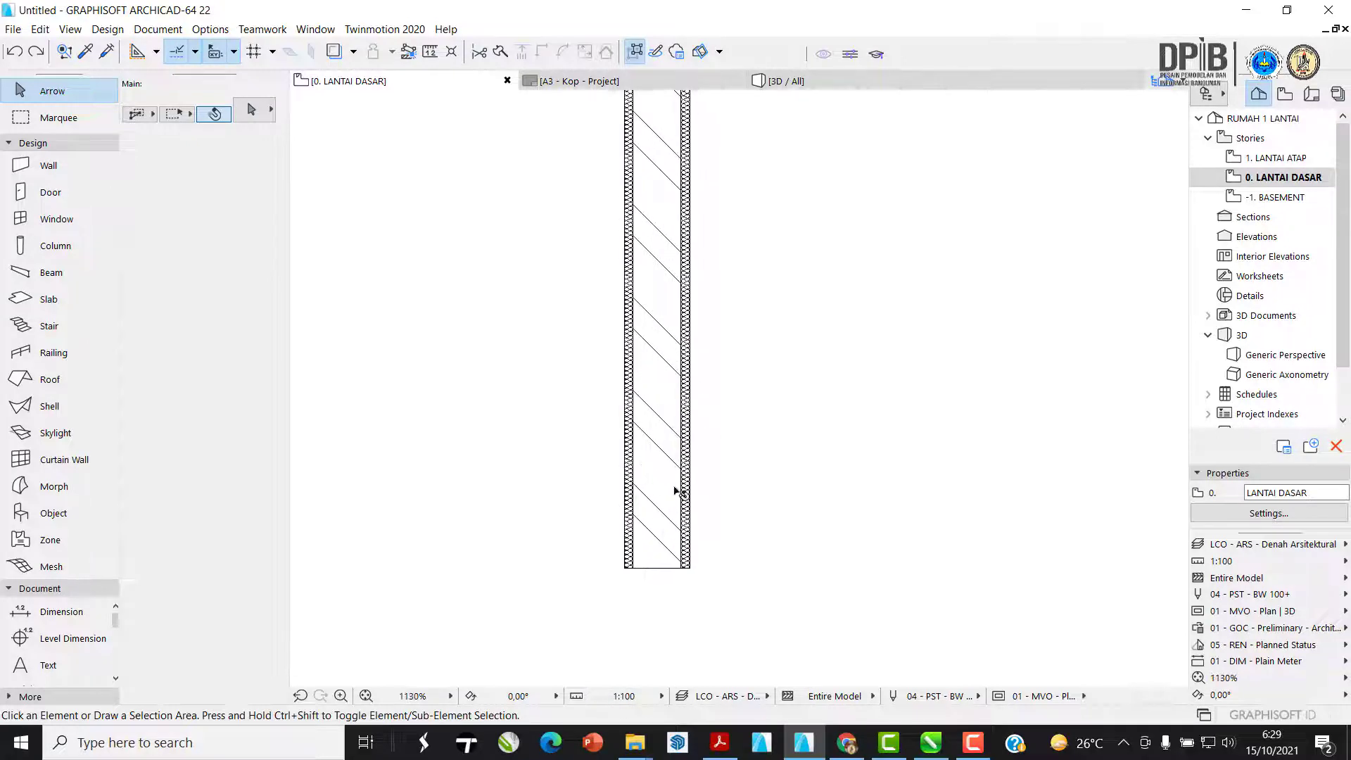
scroll(678, 486, down, 3)
scroll(643, 467, up, 2)
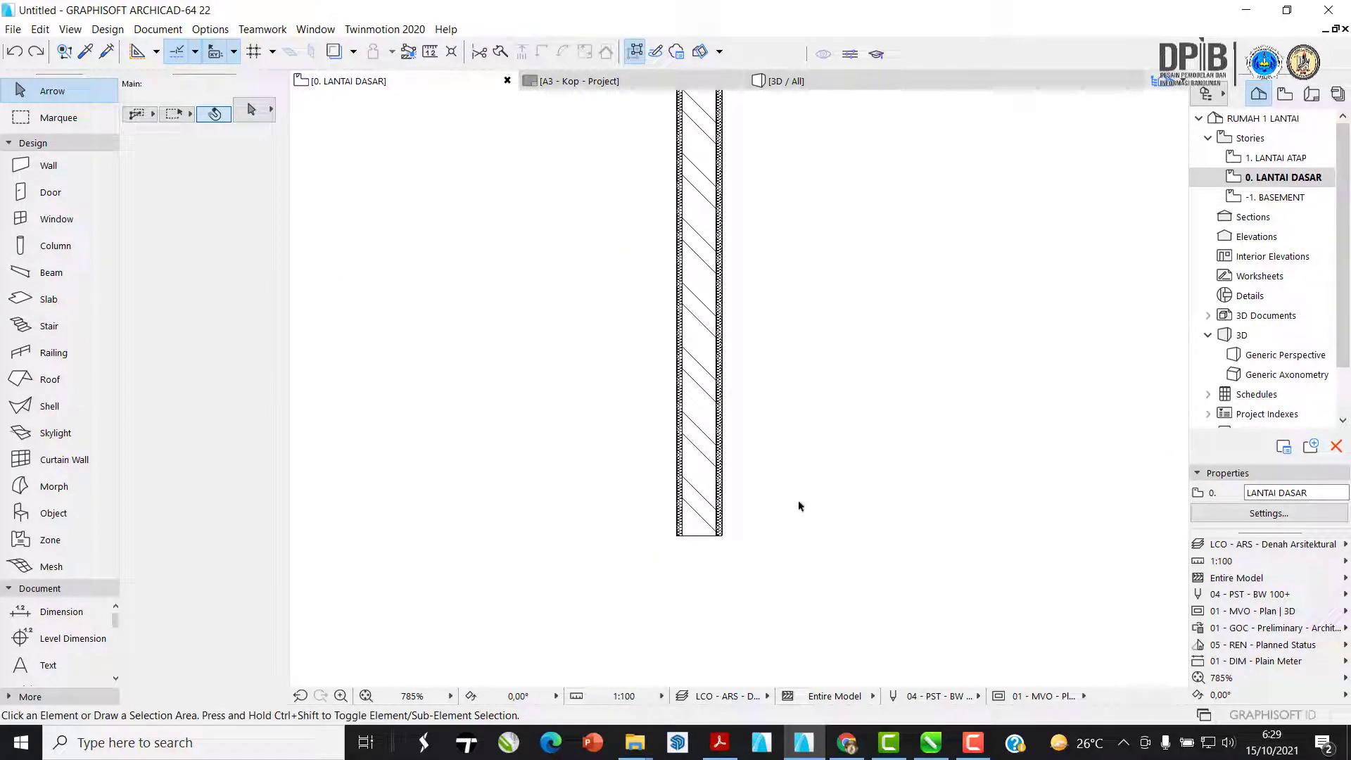
middle_drag(733, 472, 667, 408)
middle_drag(647, 281, 673, 278)
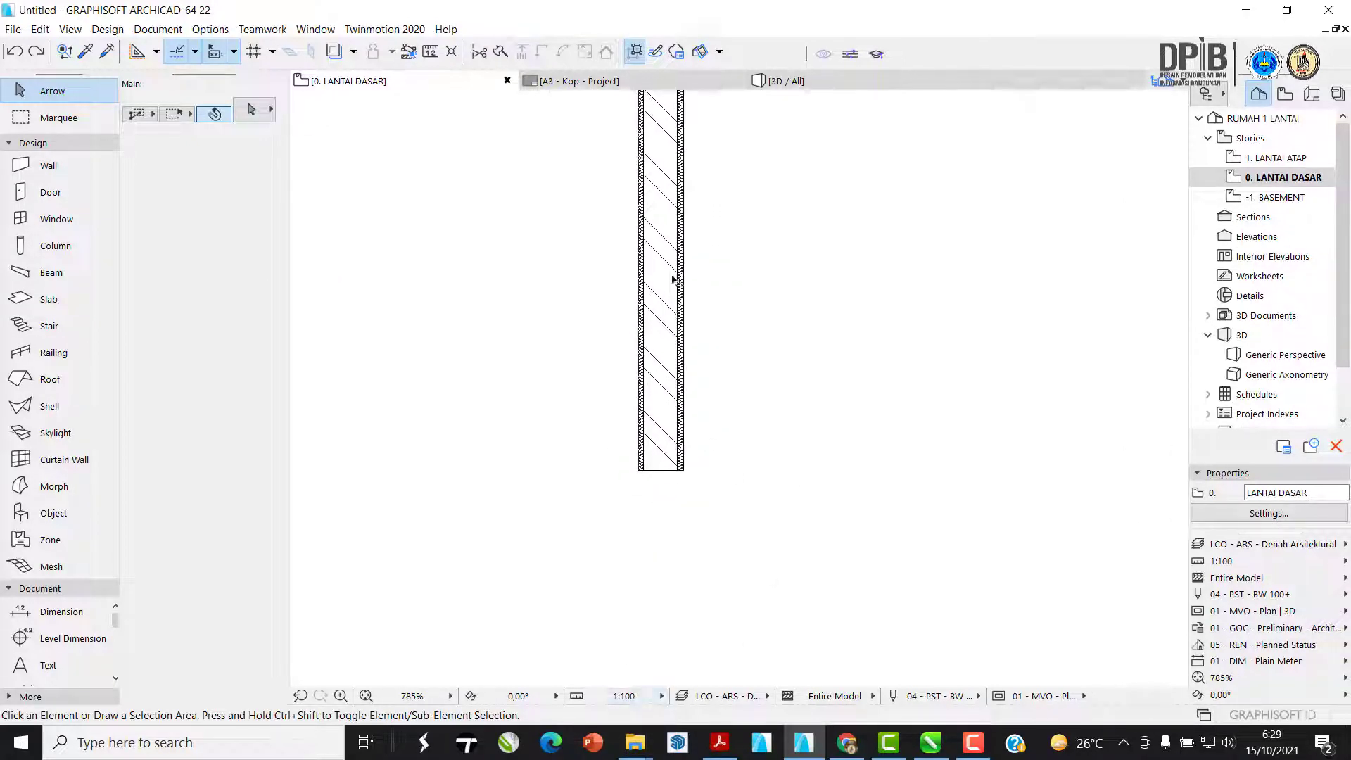
middle_drag(711, 437, 701, 473)
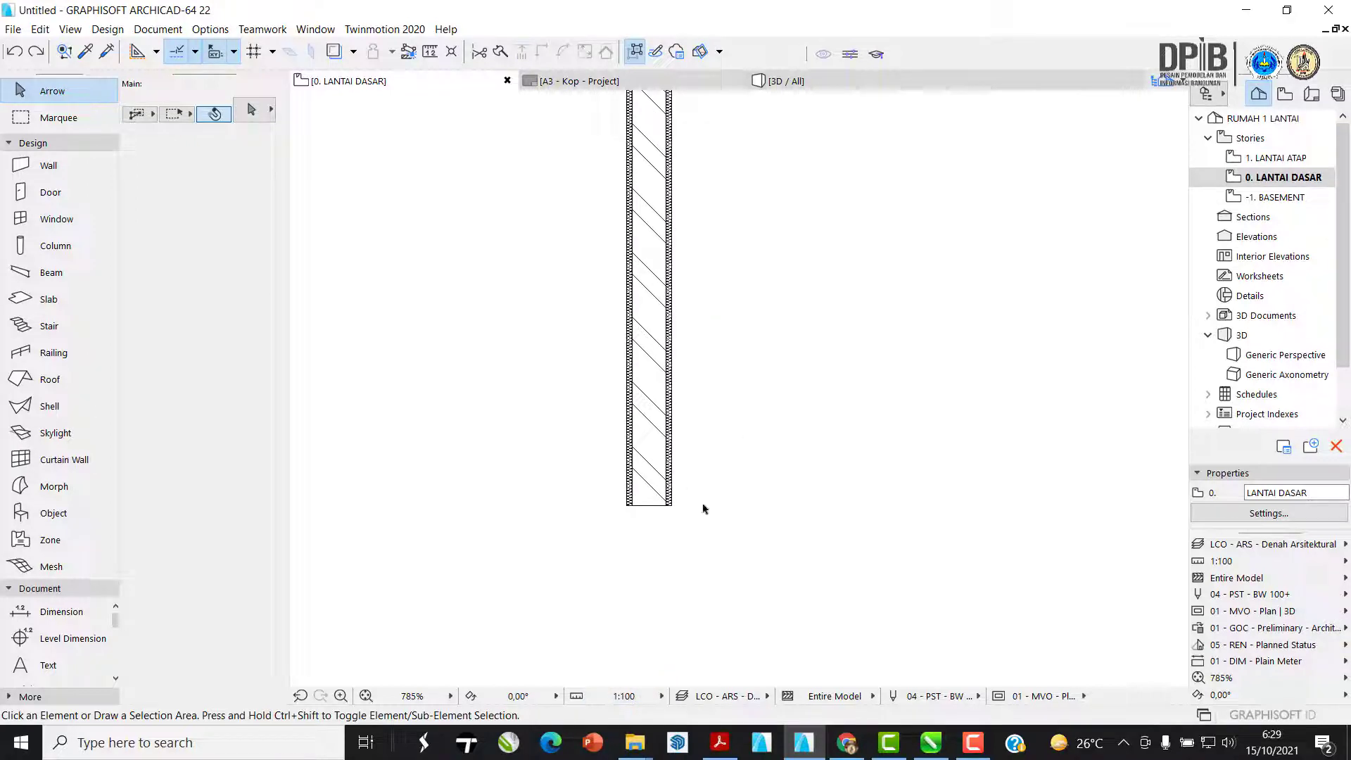
middle_drag(673, 394, 662, 445)
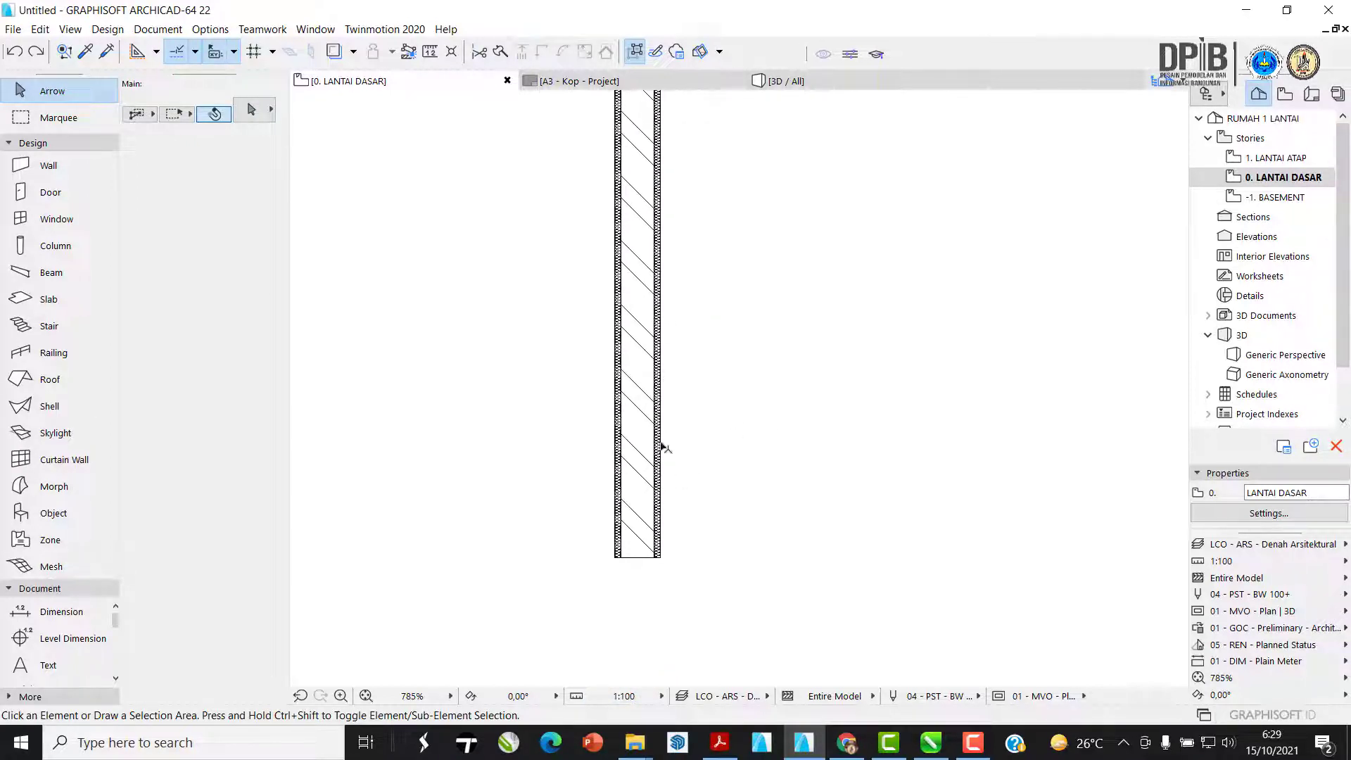
middle_drag(767, 527, 703, 394)
middle_drag(637, 607, 682, 632)
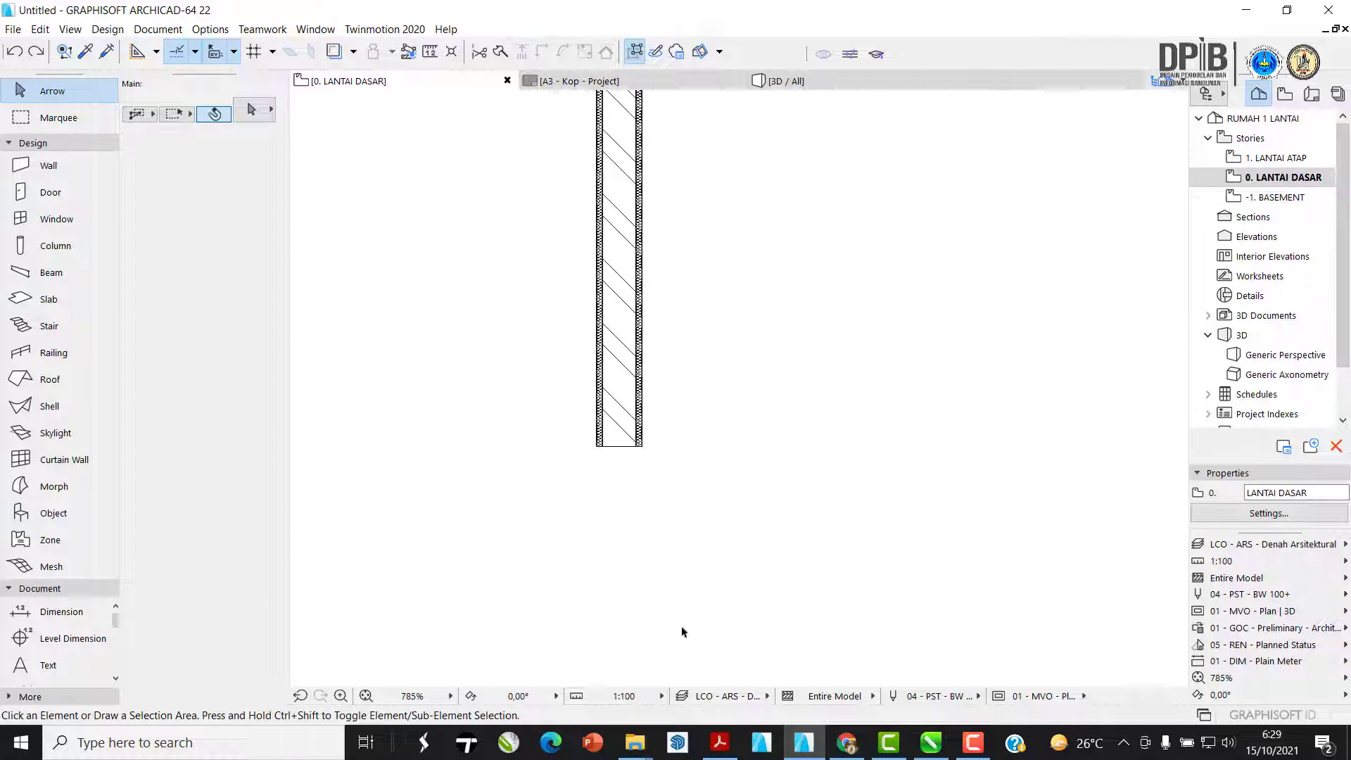
click(643, 696)
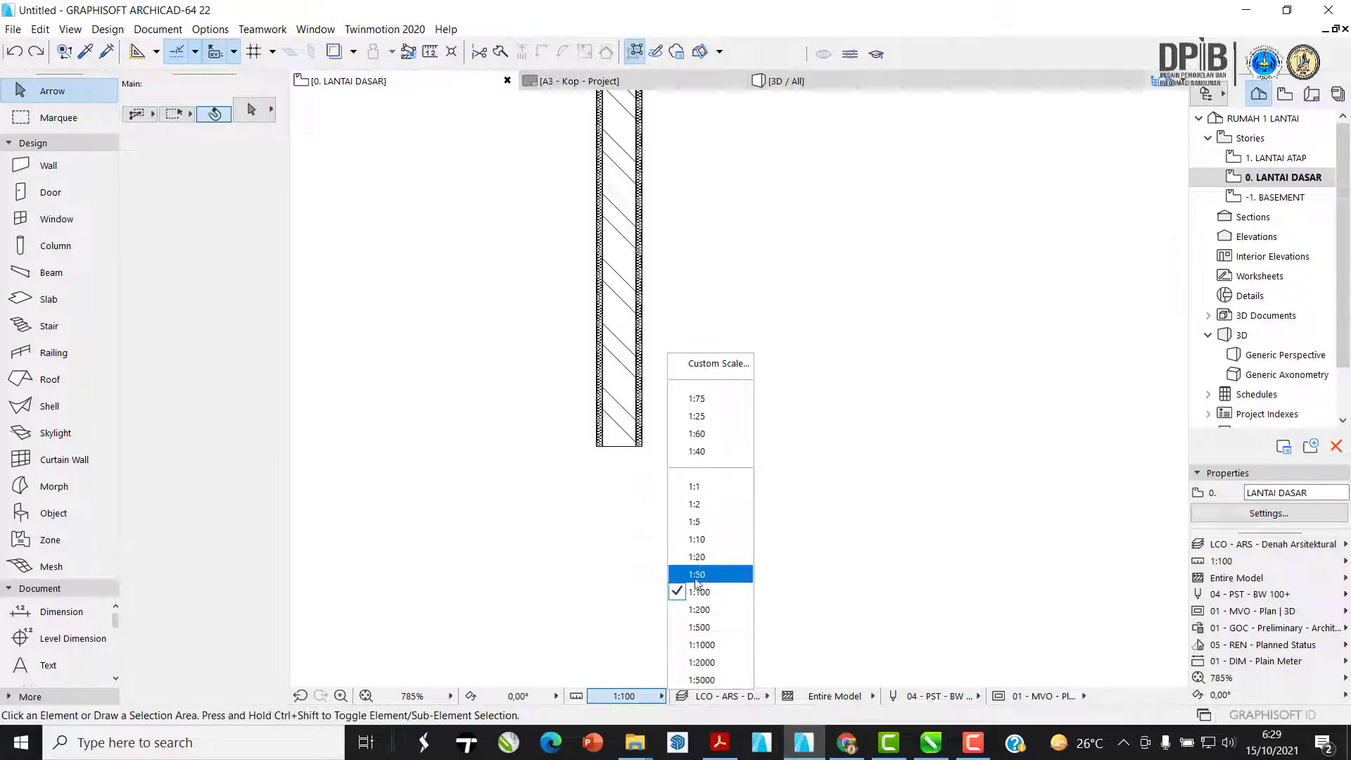
click(533, 502)
middle_drag(576, 434, 610, 487)
scroll(638, 461, up, 3)
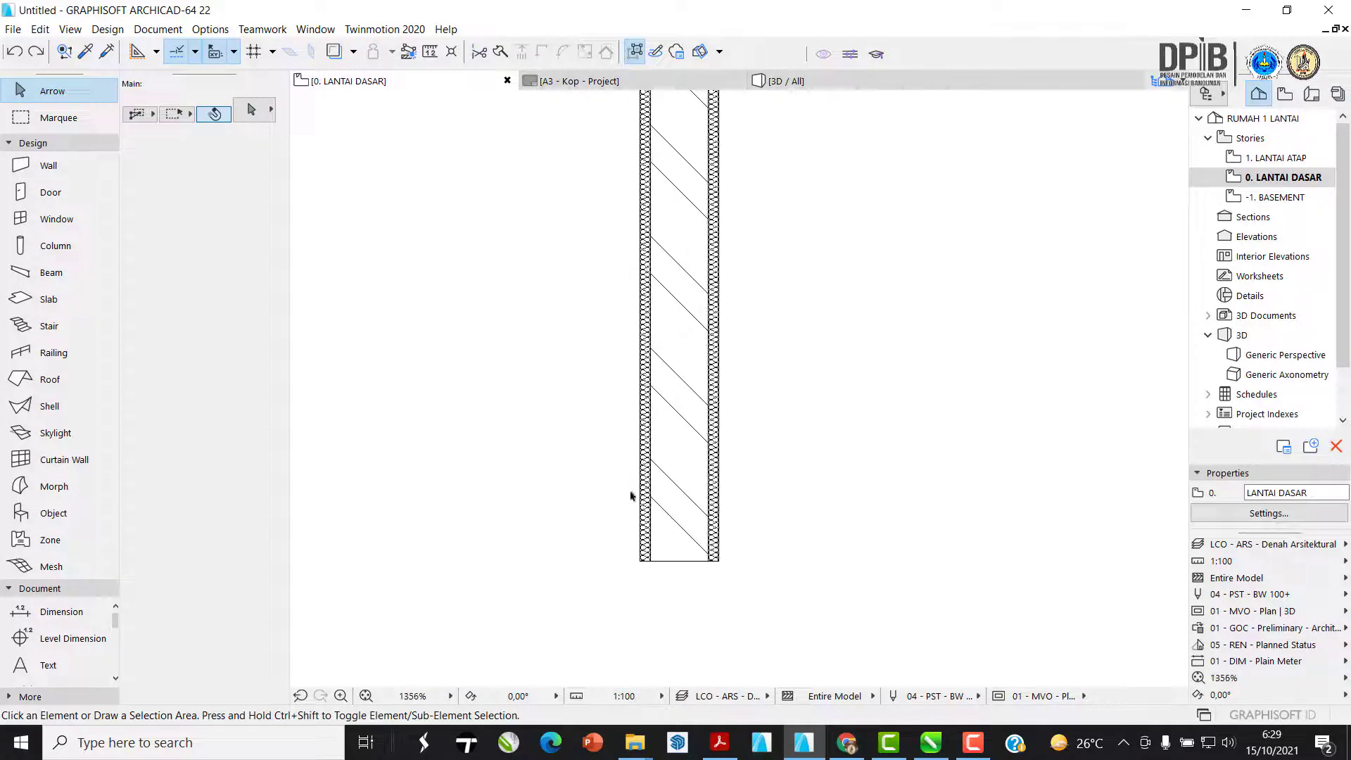
scroll(629, 422, down, 3)
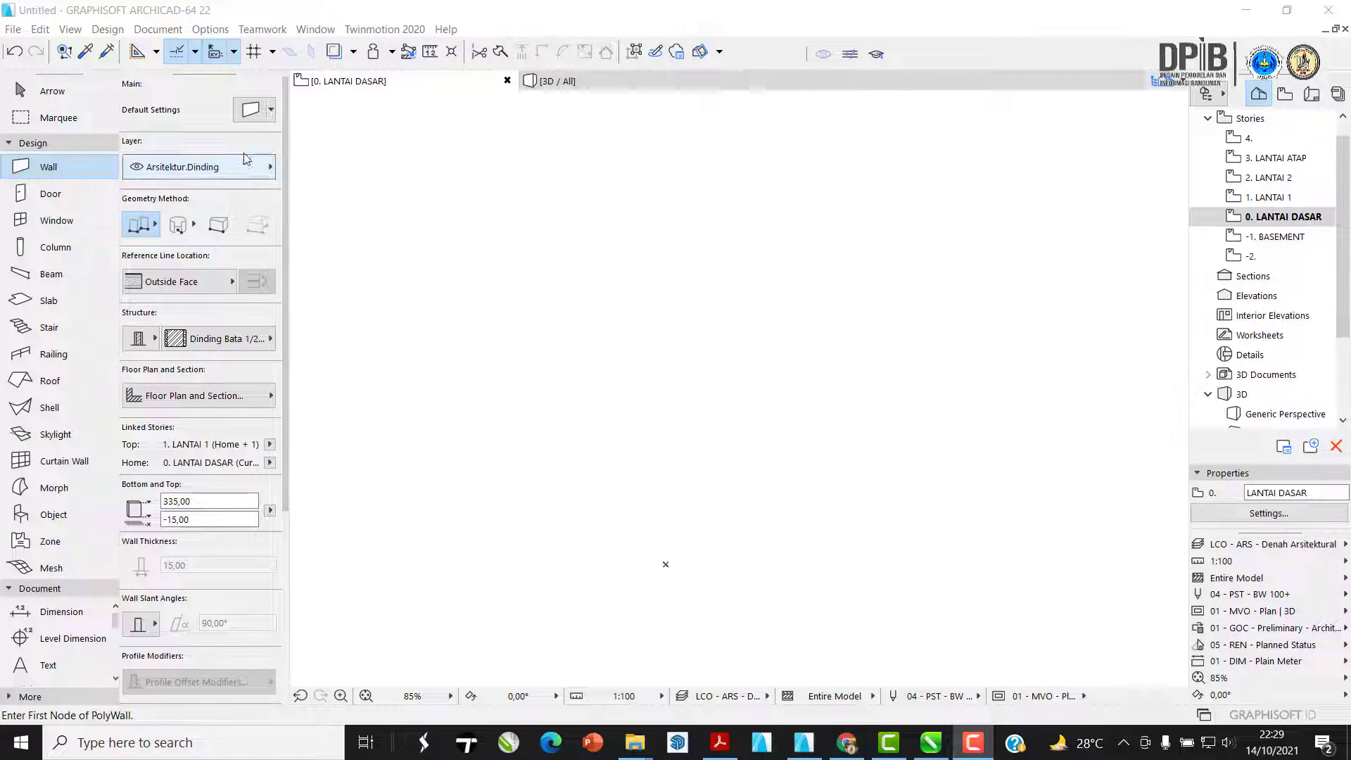
- Compare the default settings offered by the Wall, Door and Window tools
click(53, 173)
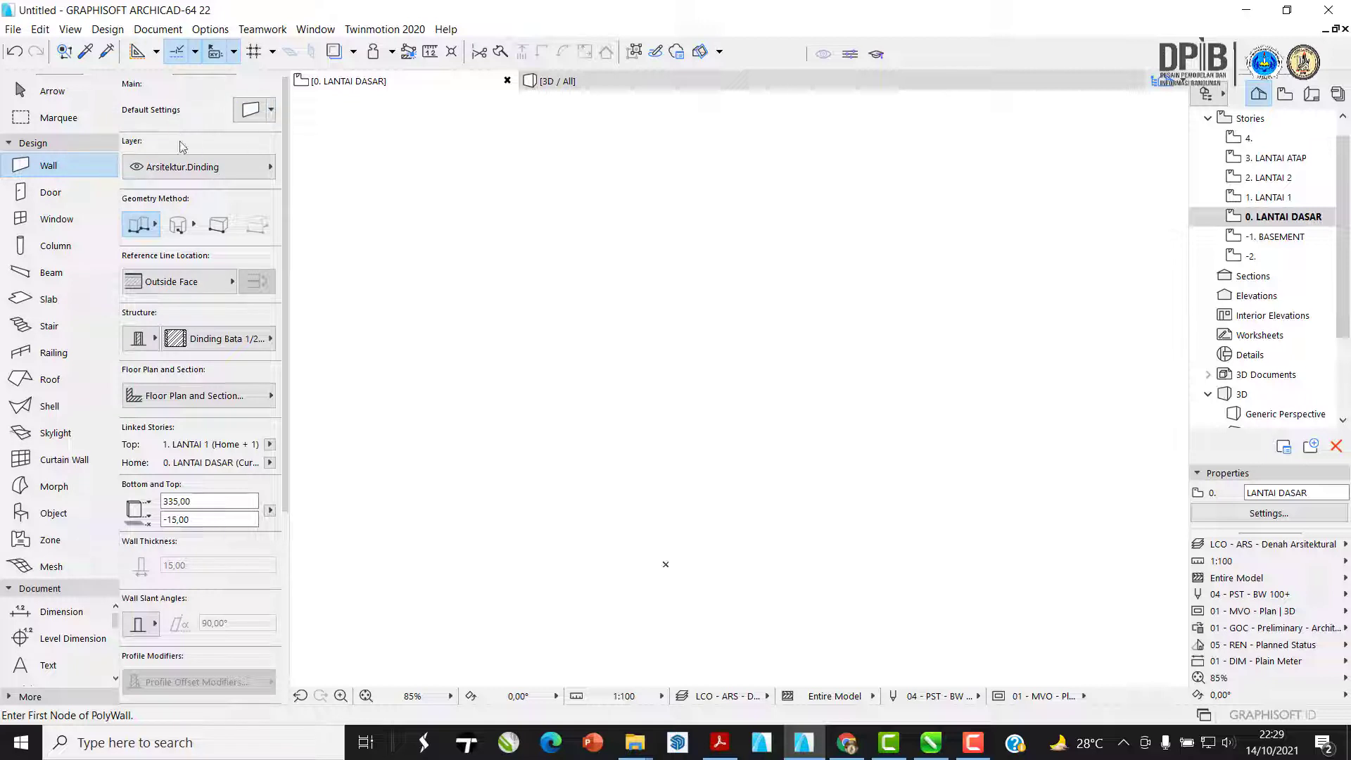
click(75, 190)
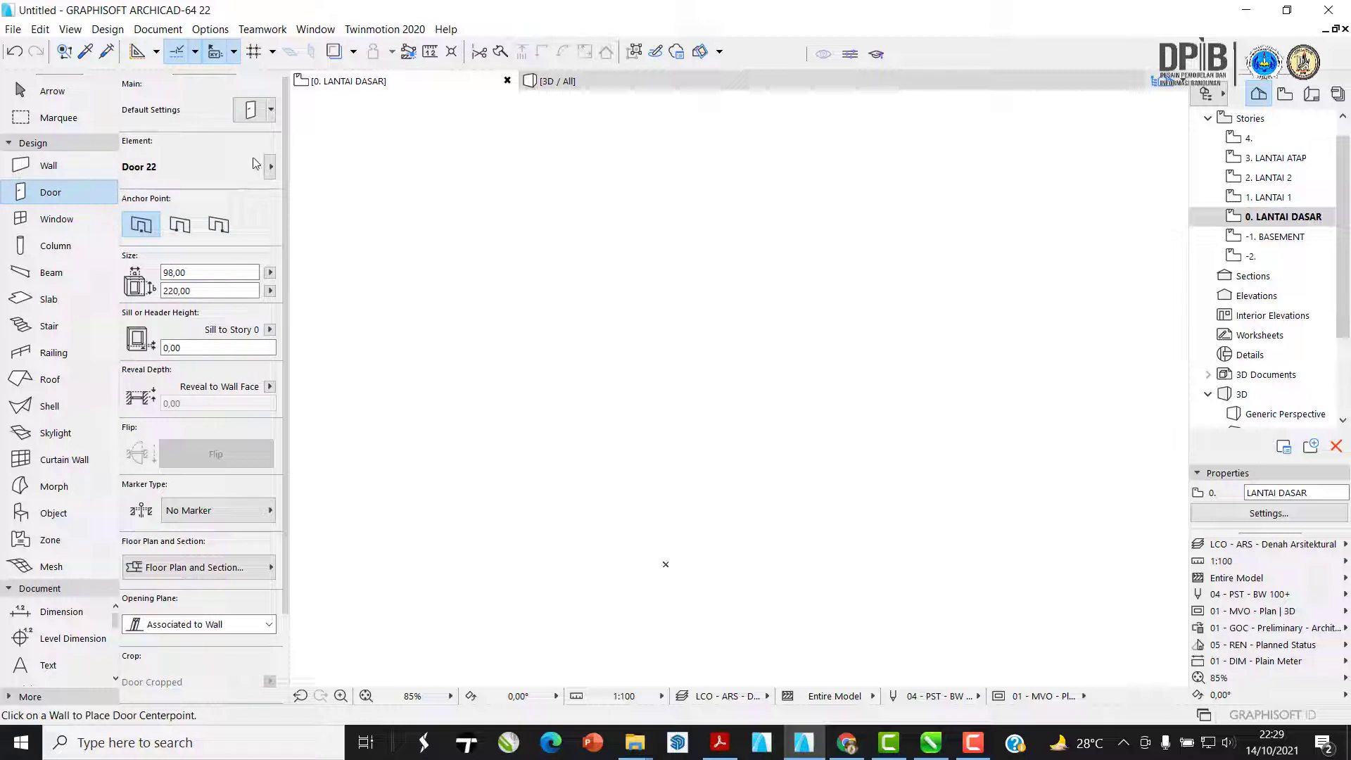
click(67, 221)
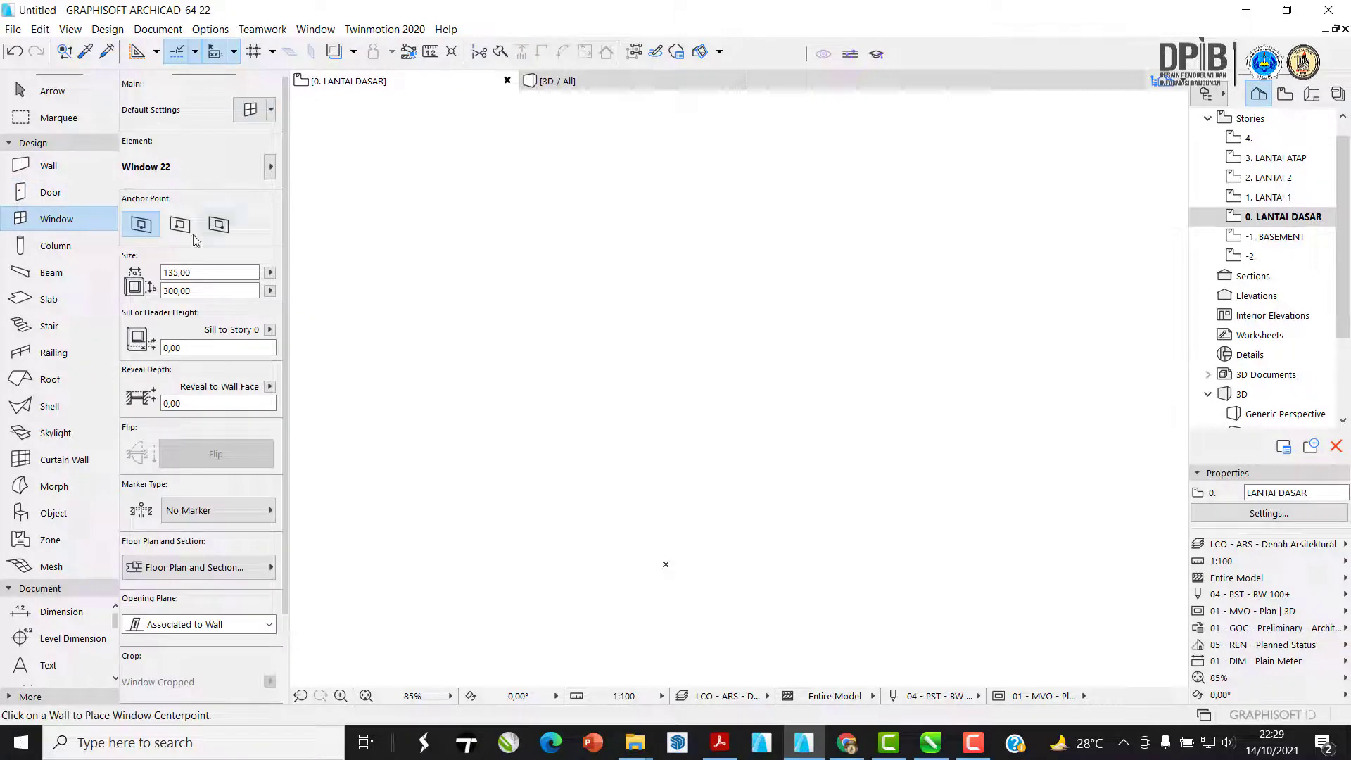
- Activate the Wall tool and open its default settings dialog
click(46, 167)
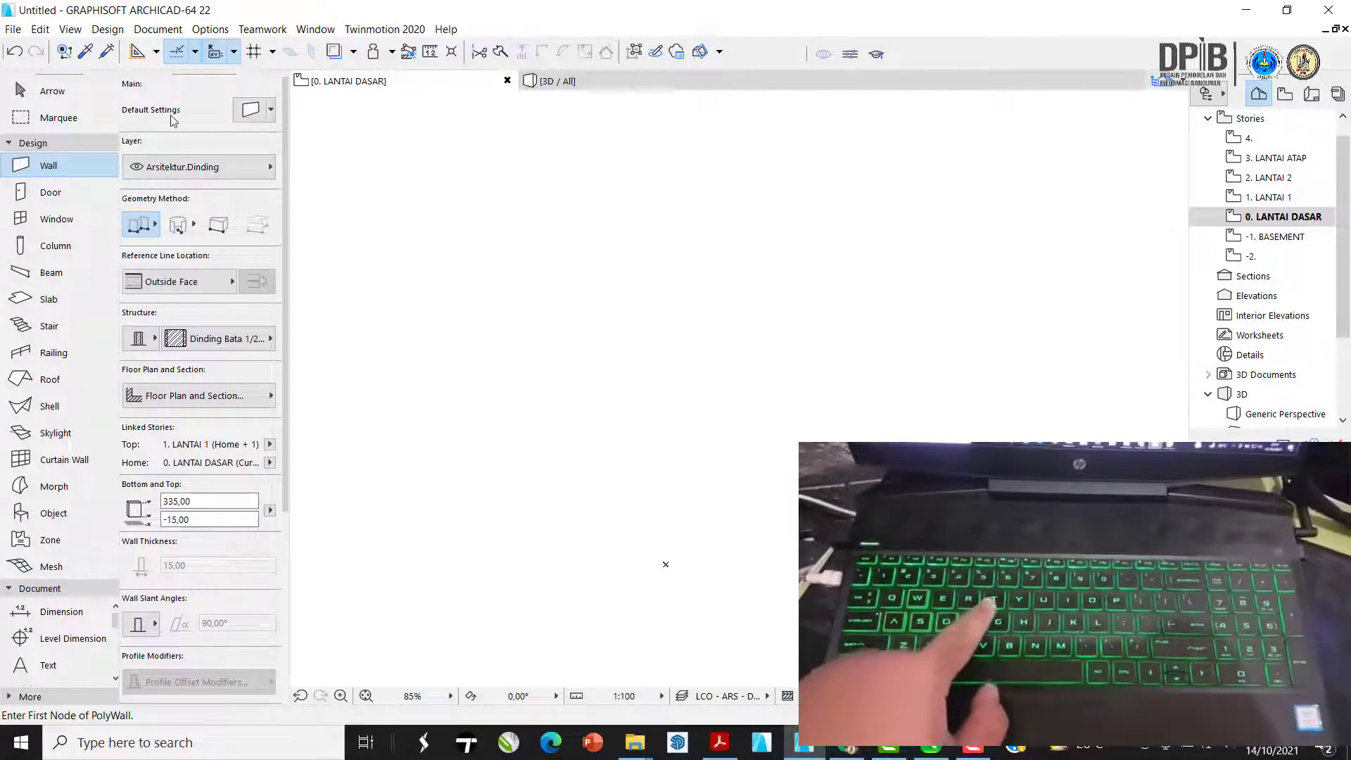
key(ctrl+t)
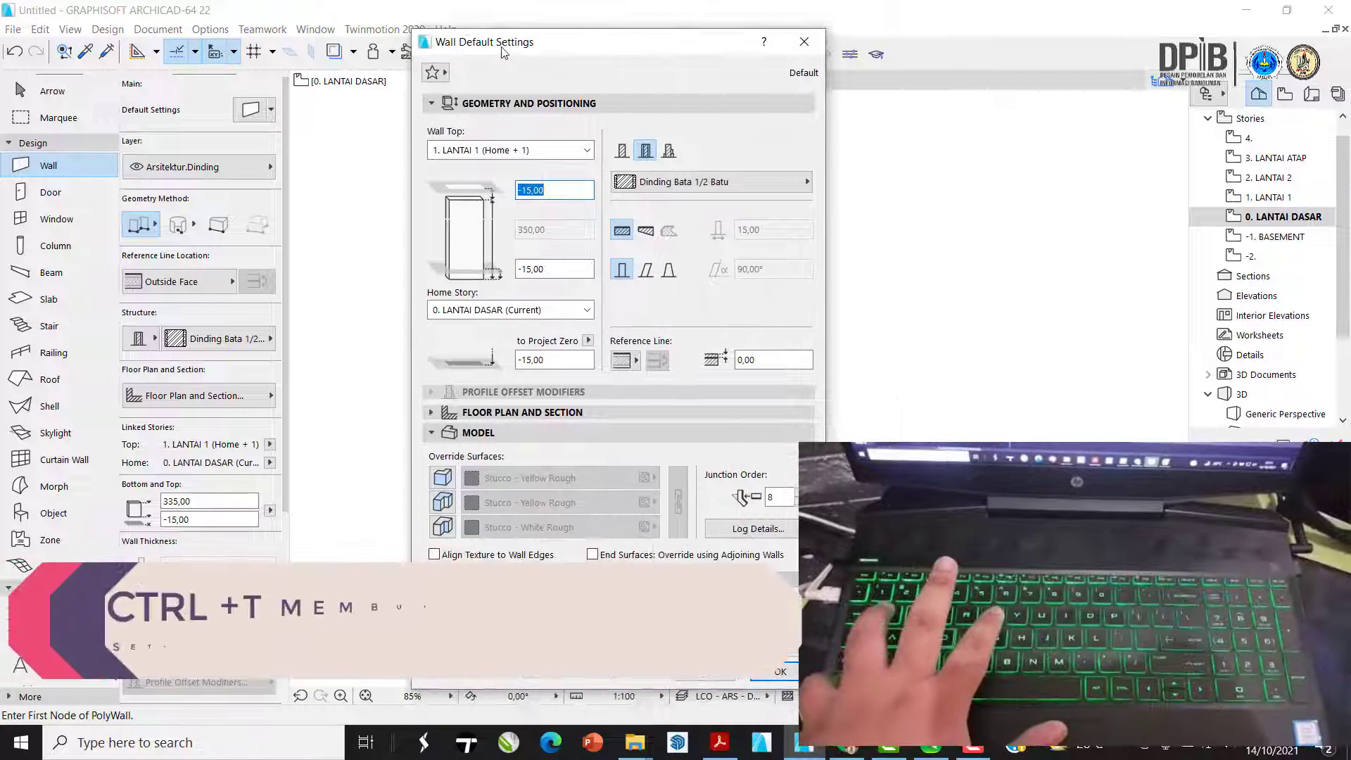
drag(504, 53, 511, 56)
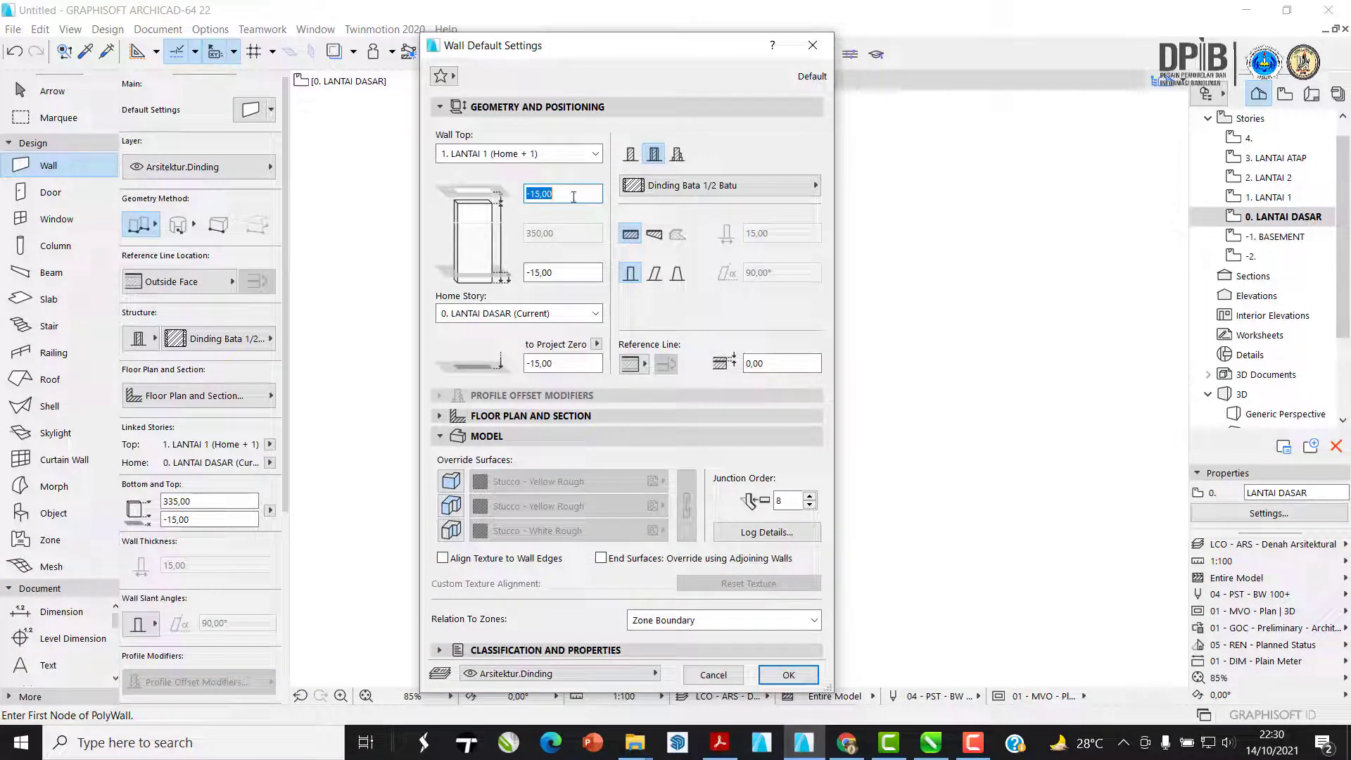
- Examine the wall's top and bottom offsets and the composite structures available besides Dinding Bata 1/2 Batu
drag(573, 196, 503, 200)
click(527, 274)
drag(527, 274, 483, 288)
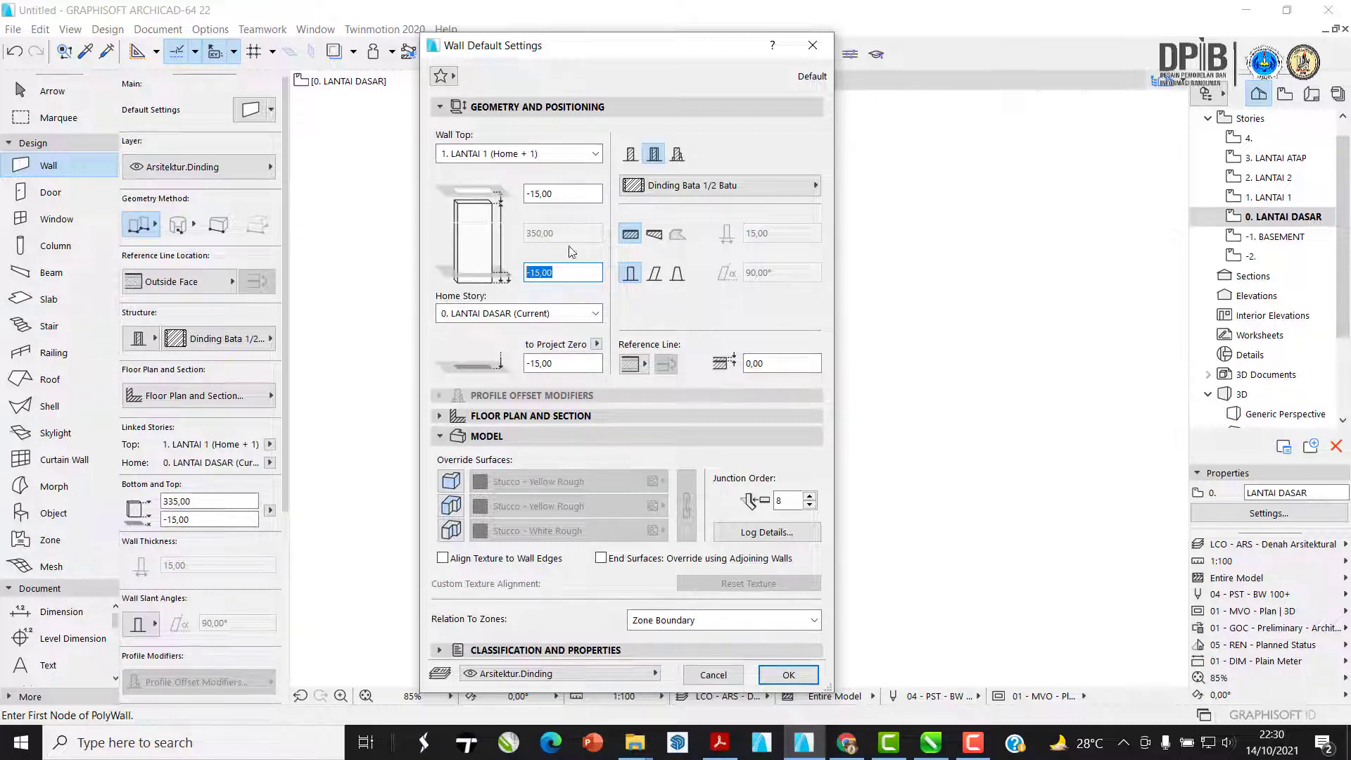
drag(559, 193, 482, 194)
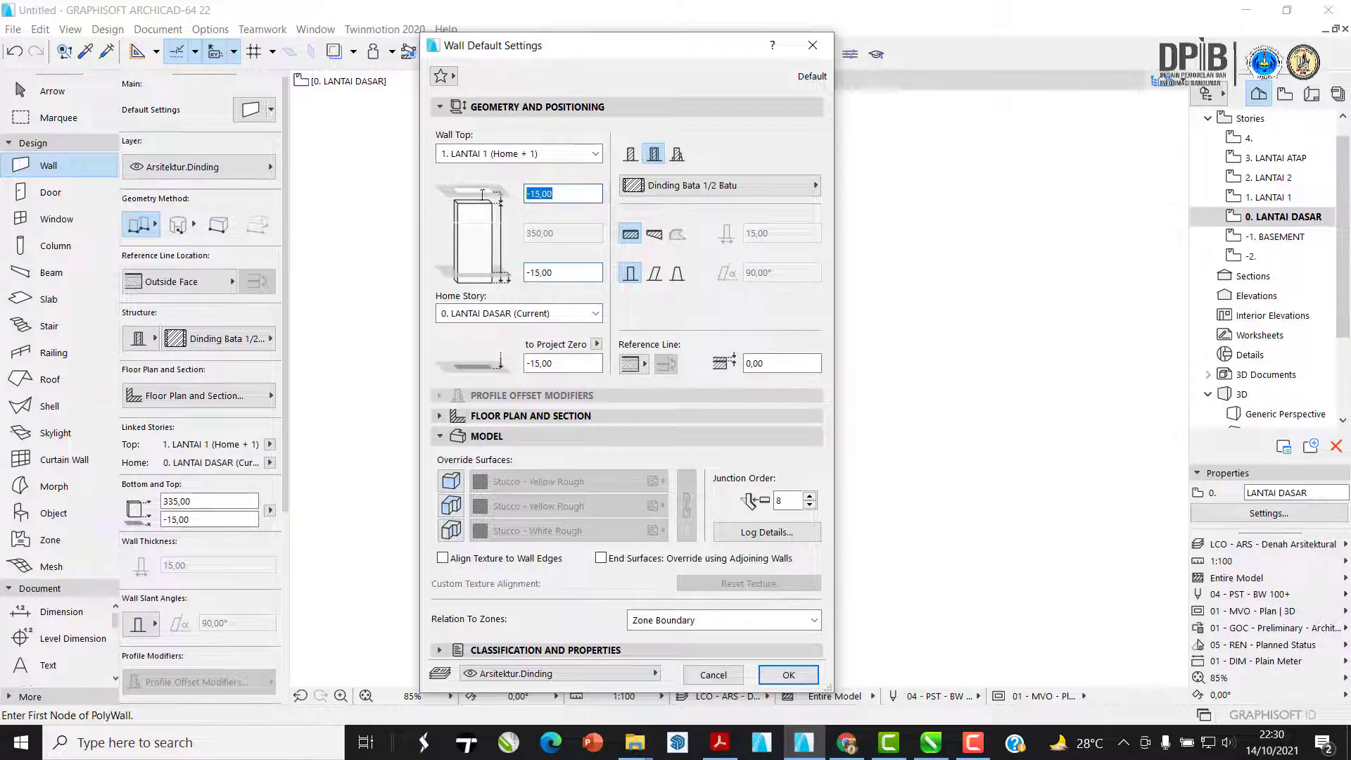
click(565, 199)
click(574, 273)
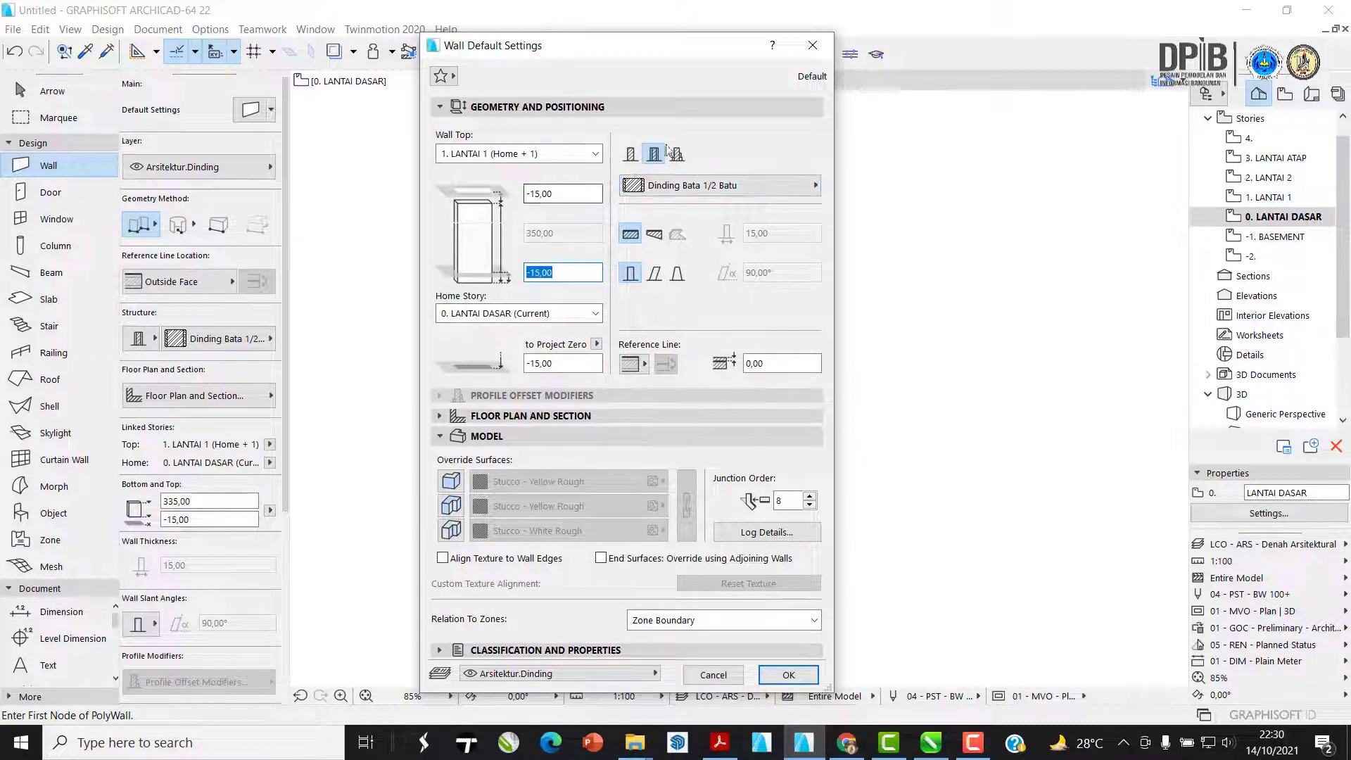
click(695, 187)
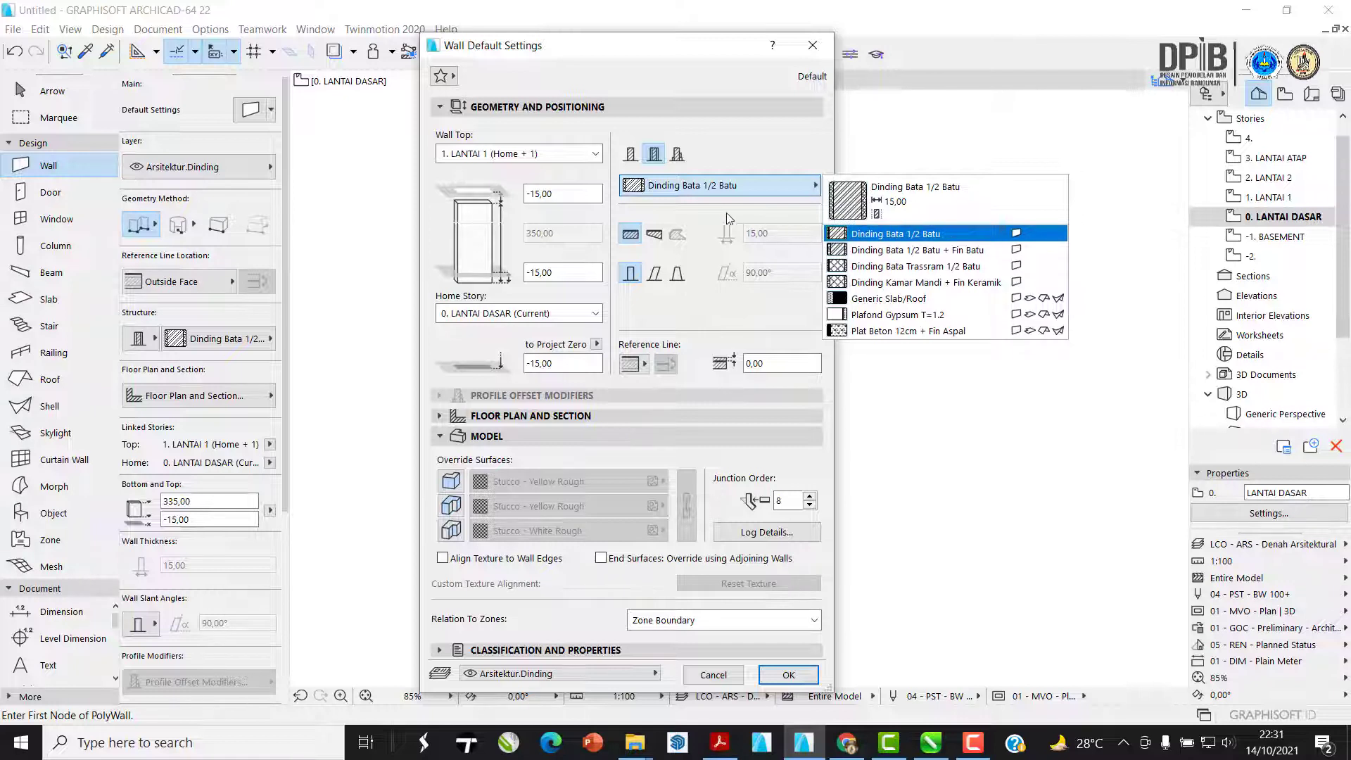
click(696, 207)
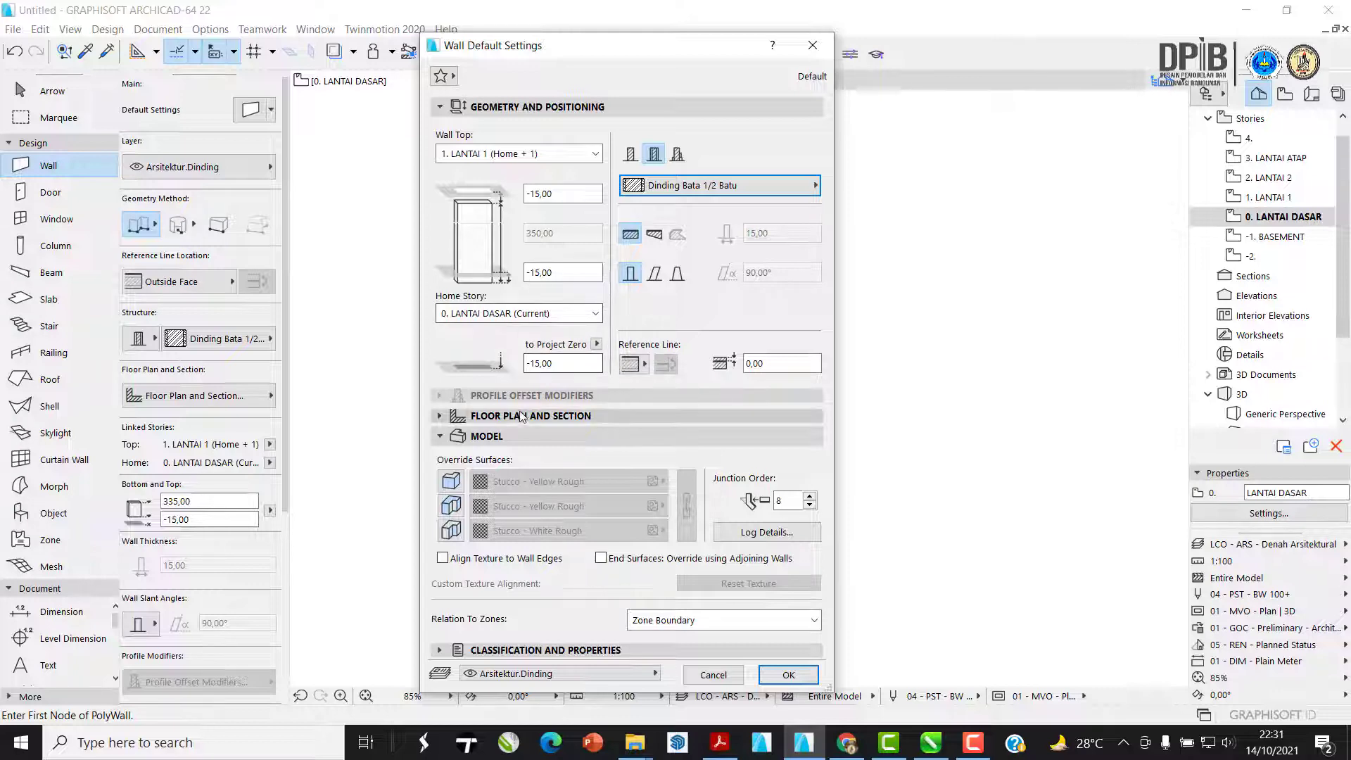
- Review the wall's floor plan and section settings, including story display, cut surfaces and outlines
click(588, 415)
scroll(644, 493, down, 5)
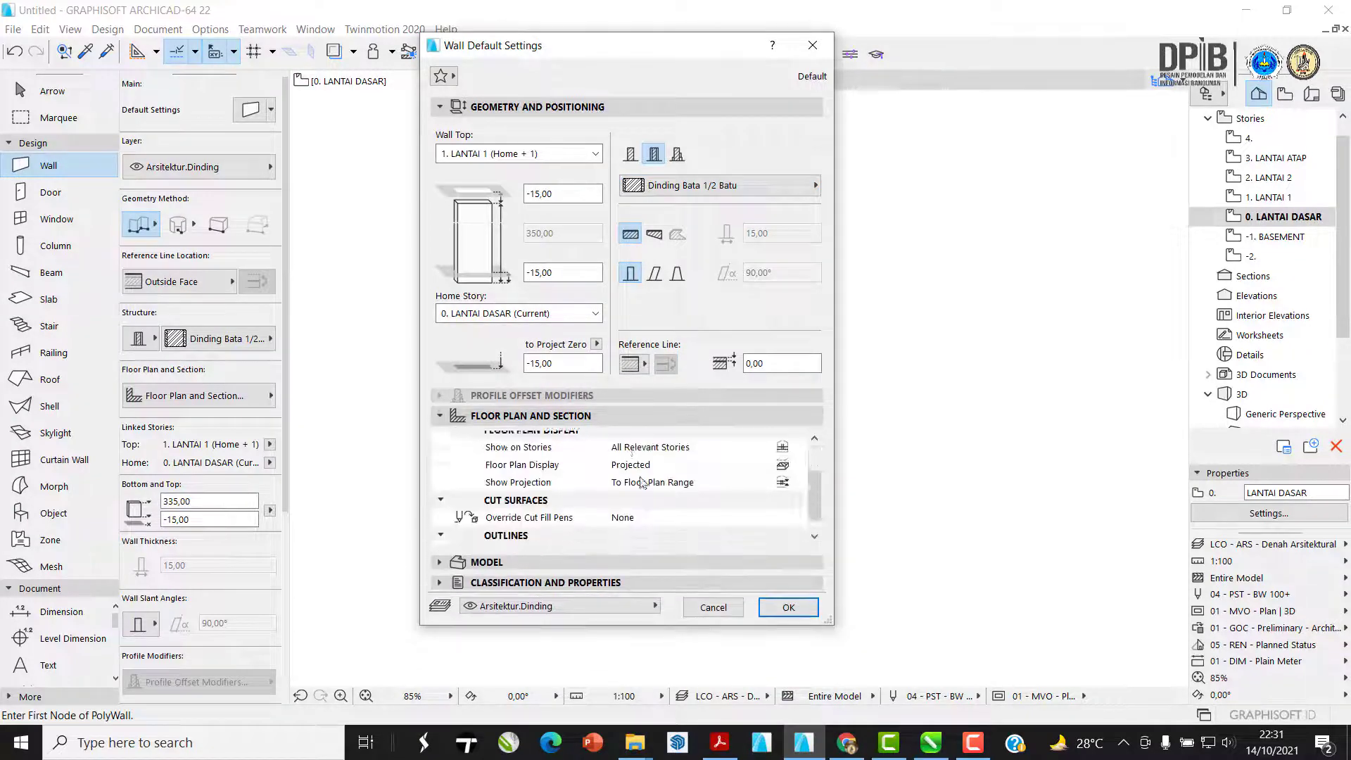
scroll(644, 492, up, 4)
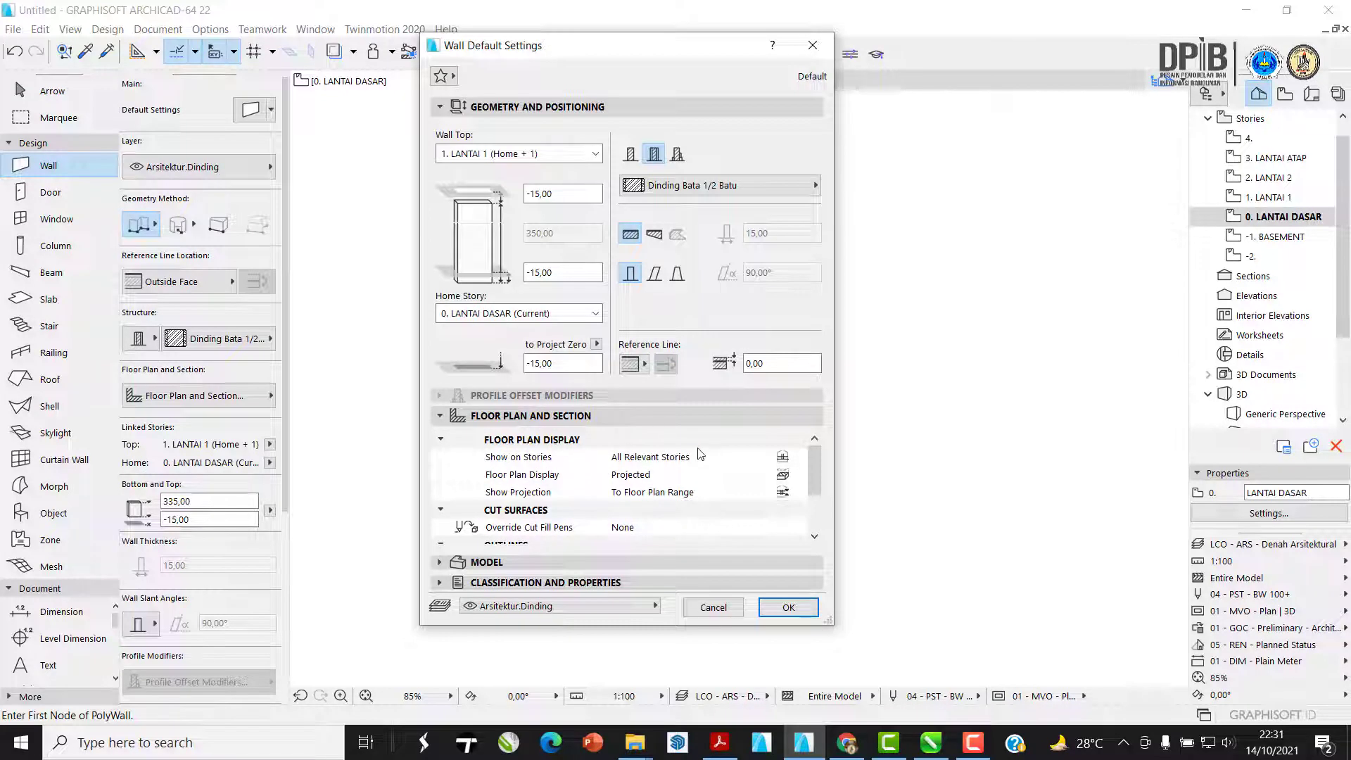
click(746, 459)
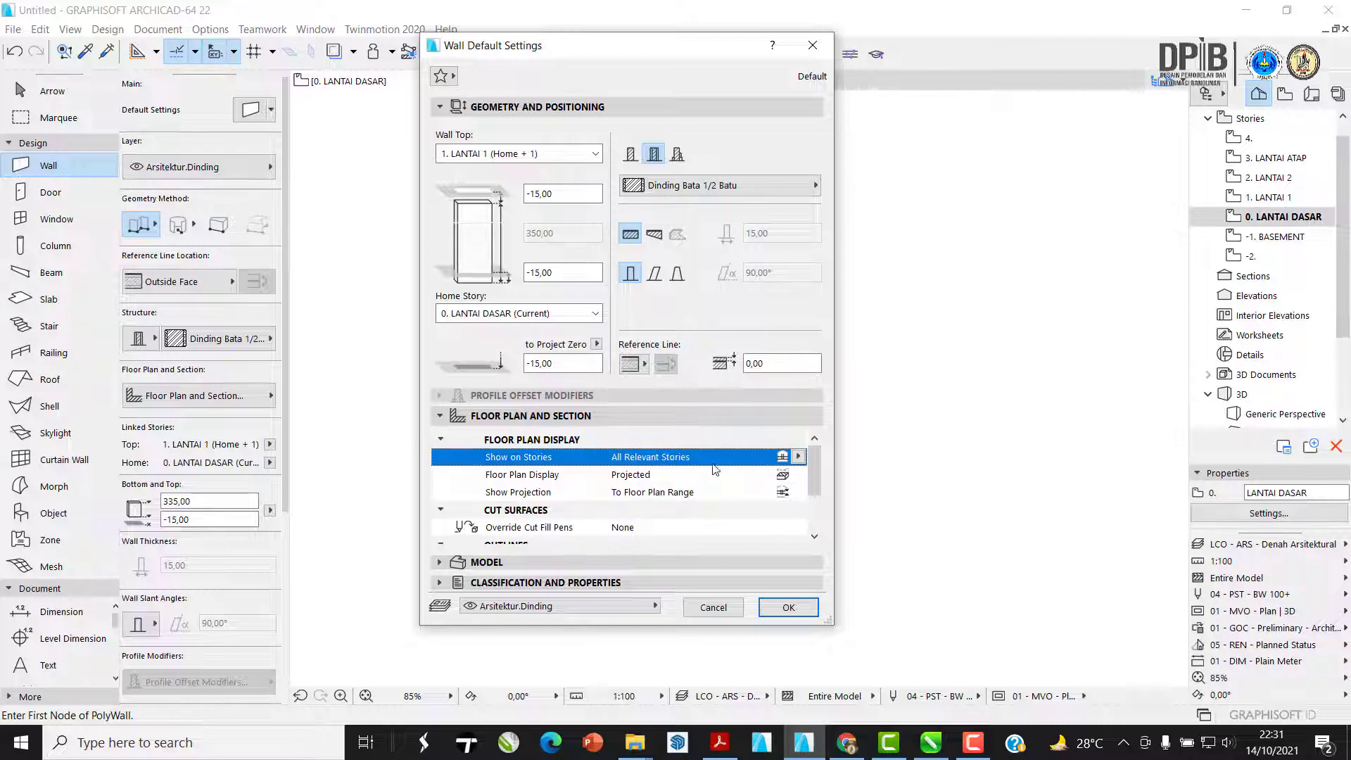
scroll(610, 471, down, 1)
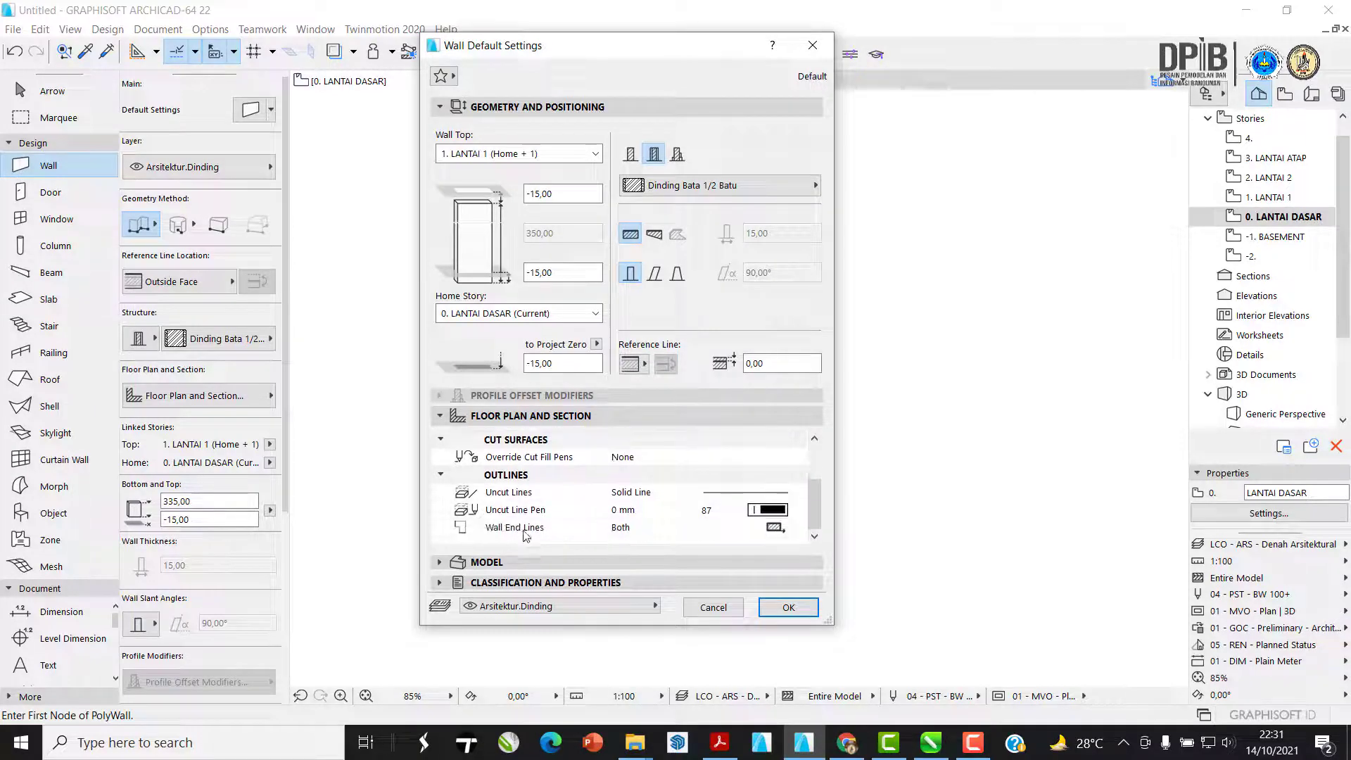
- Turn on all three surface overrides in the wall's model settings
click(508, 562)
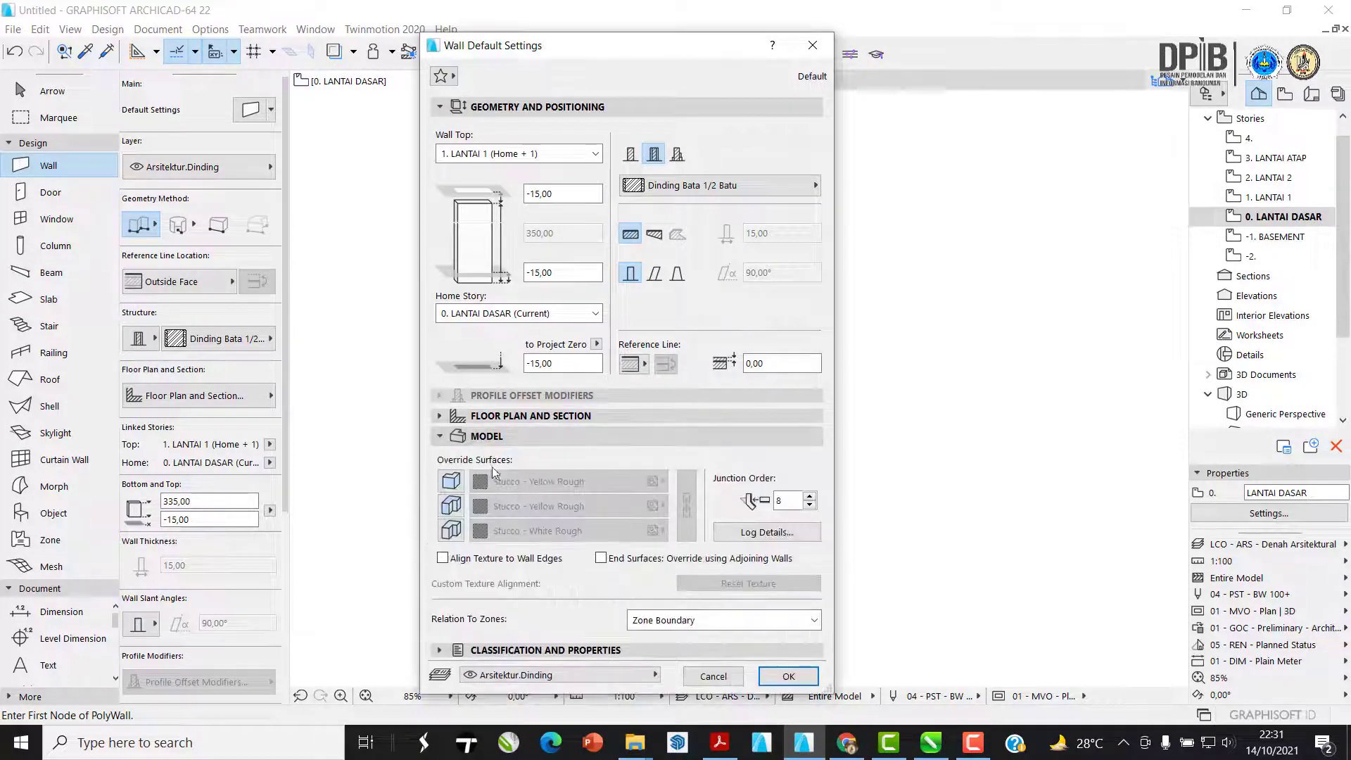
click(451, 482)
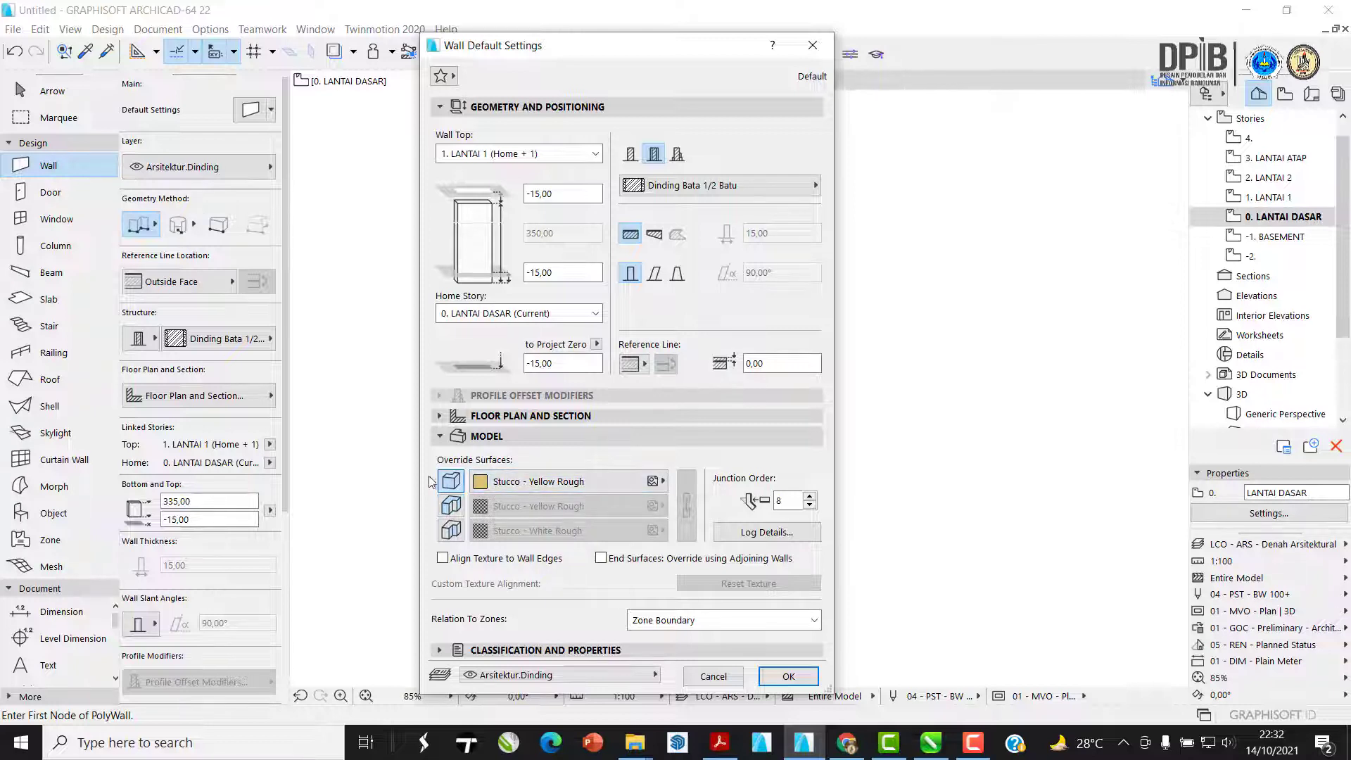
click(452, 507)
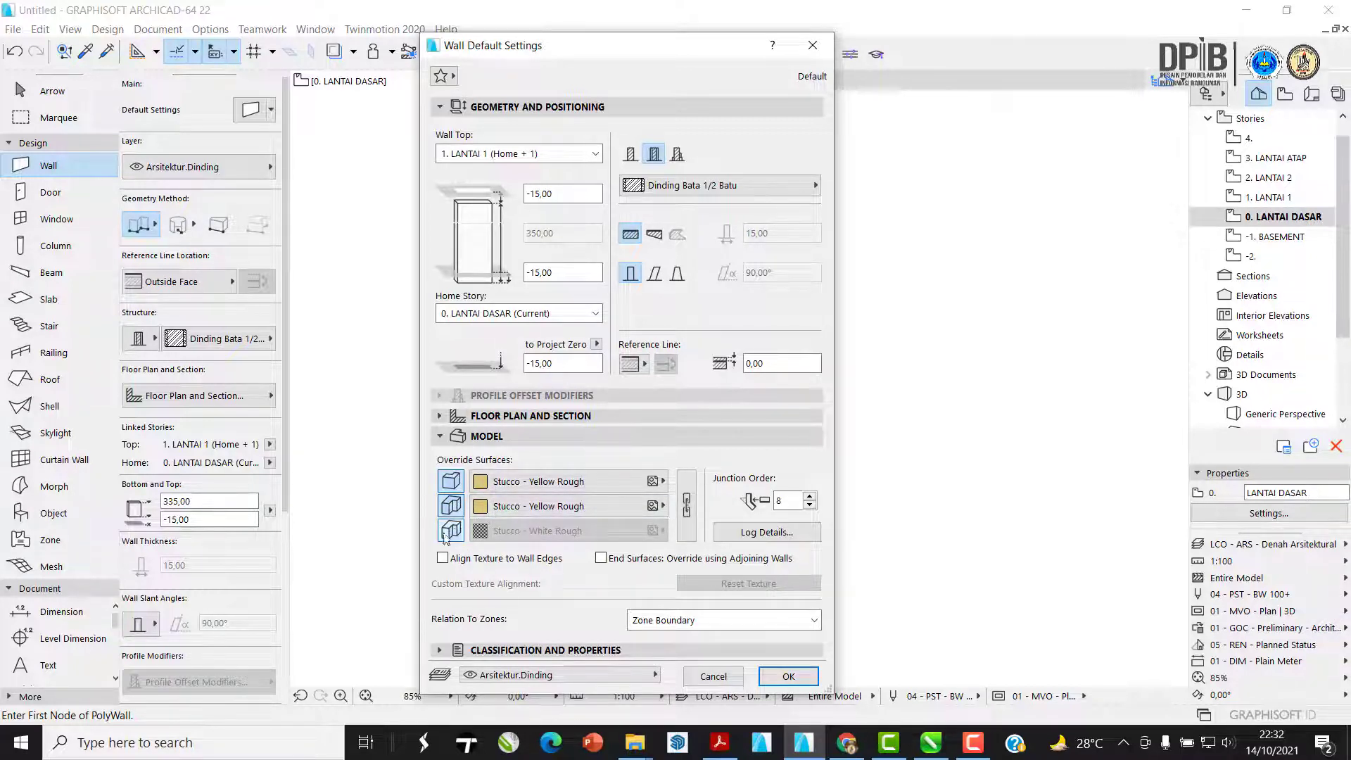
click(453, 531)
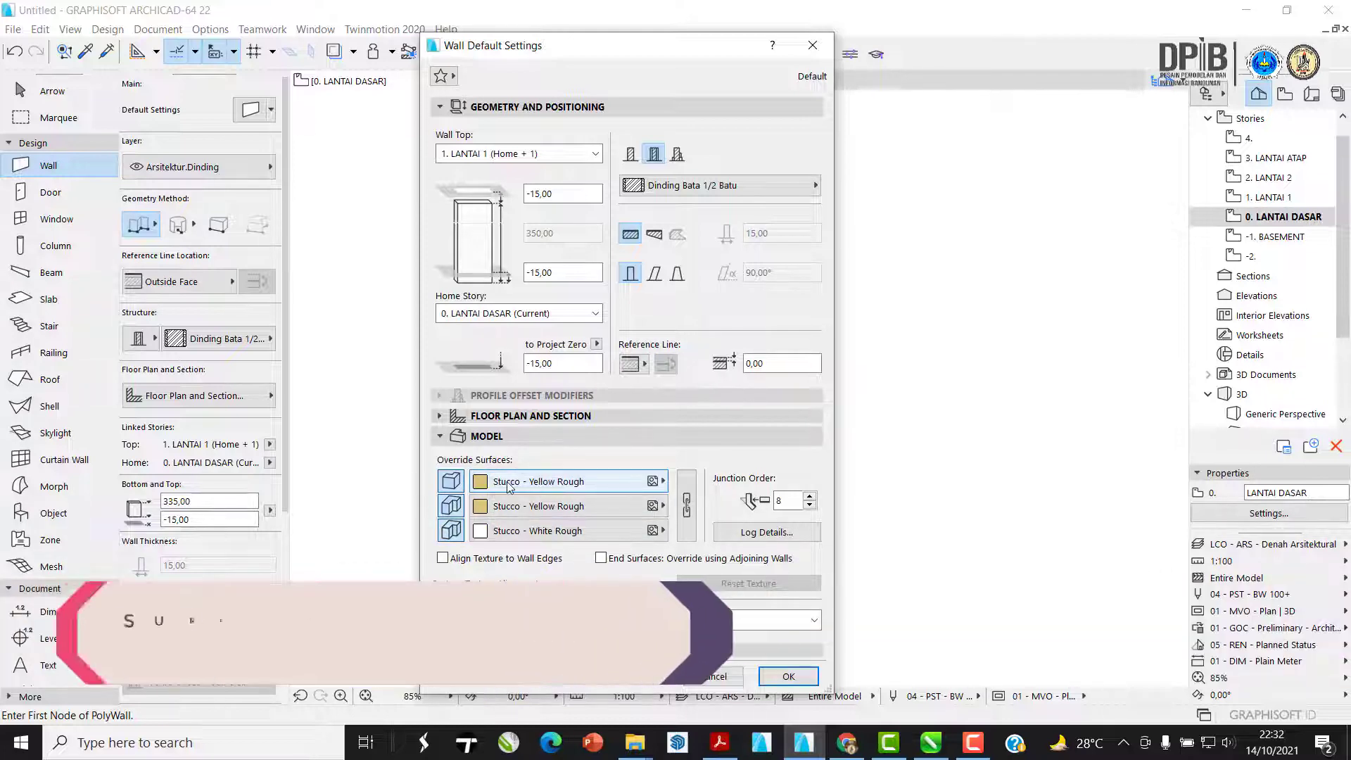
- Set the wall's first surface override to Bata and check the surfaces offered for the second override
click(535, 481)
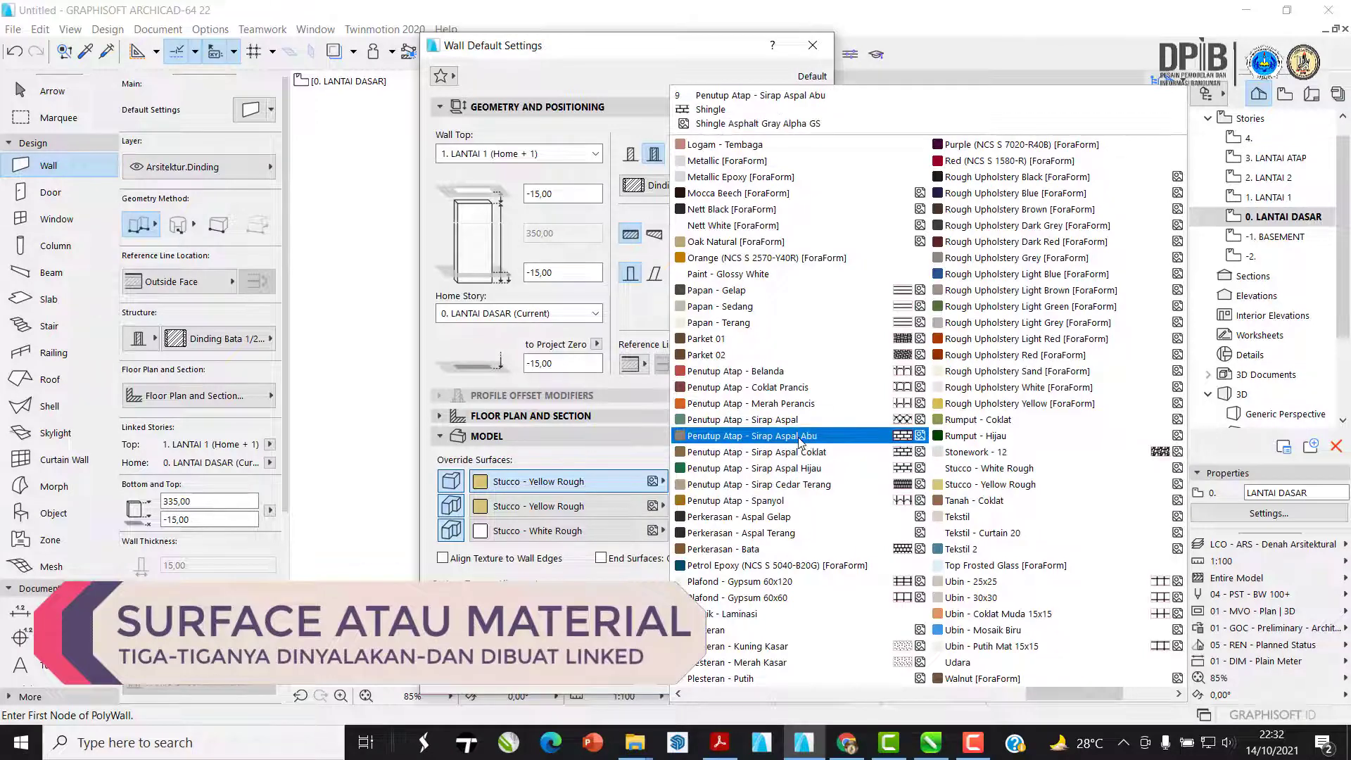
scroll(808, 451, right, 2)
scroll(800, 441, left, 5)
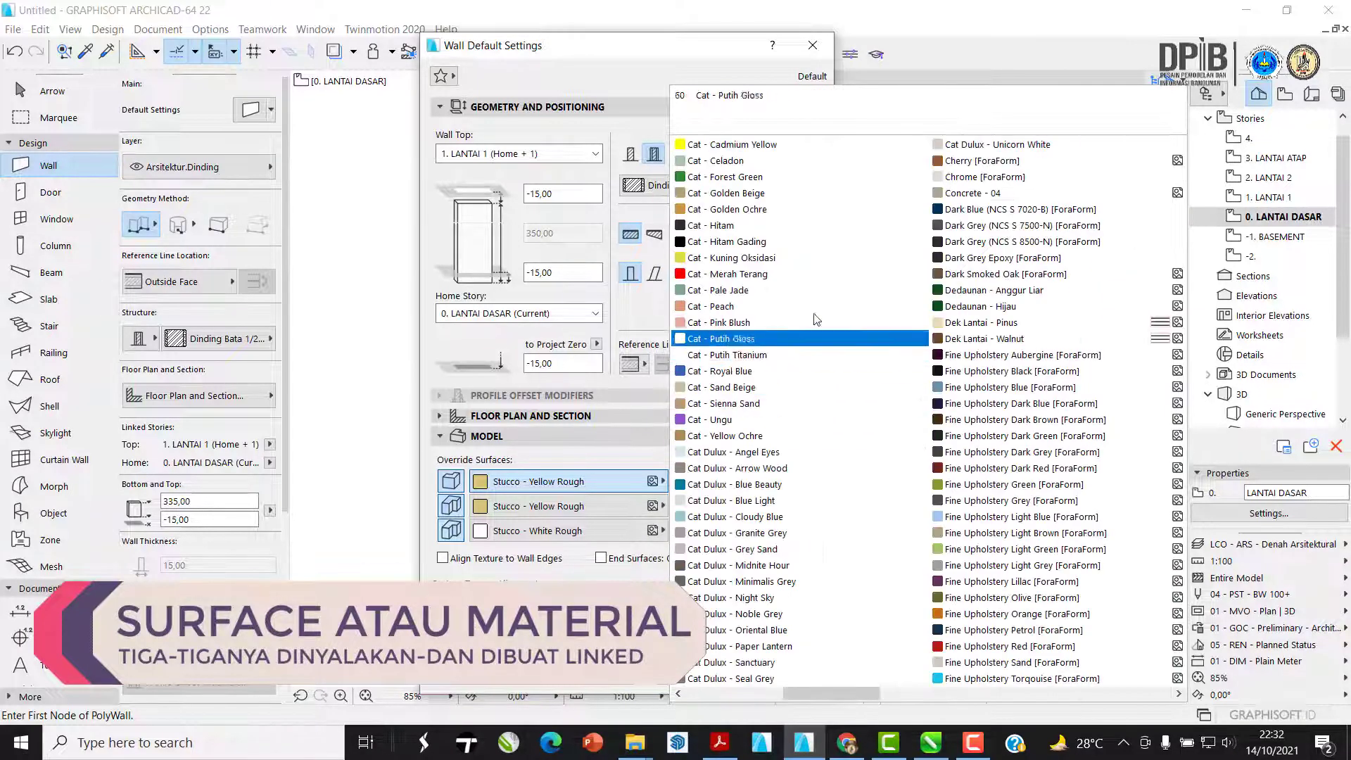
scroll(907, 477, right, 3)
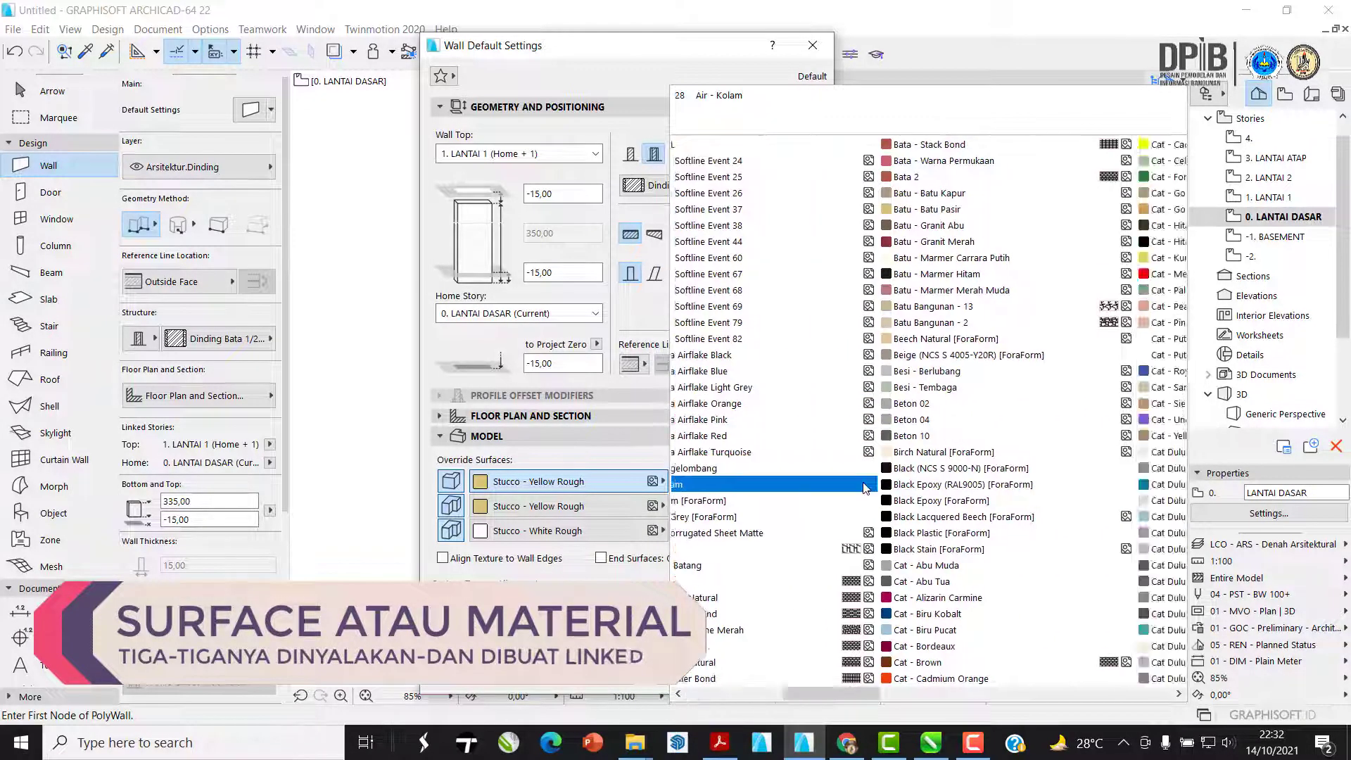
scroll(879, 496, left, 3)
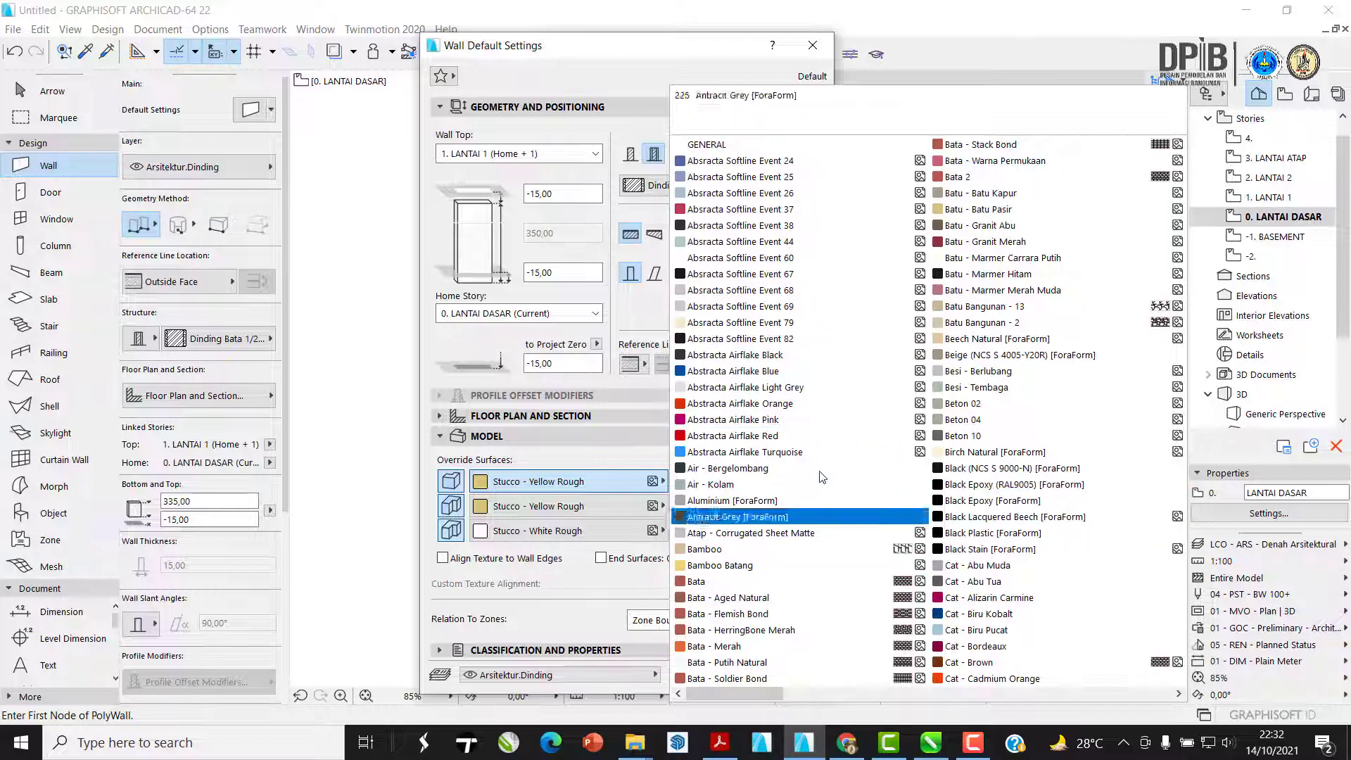
click(897, 586)
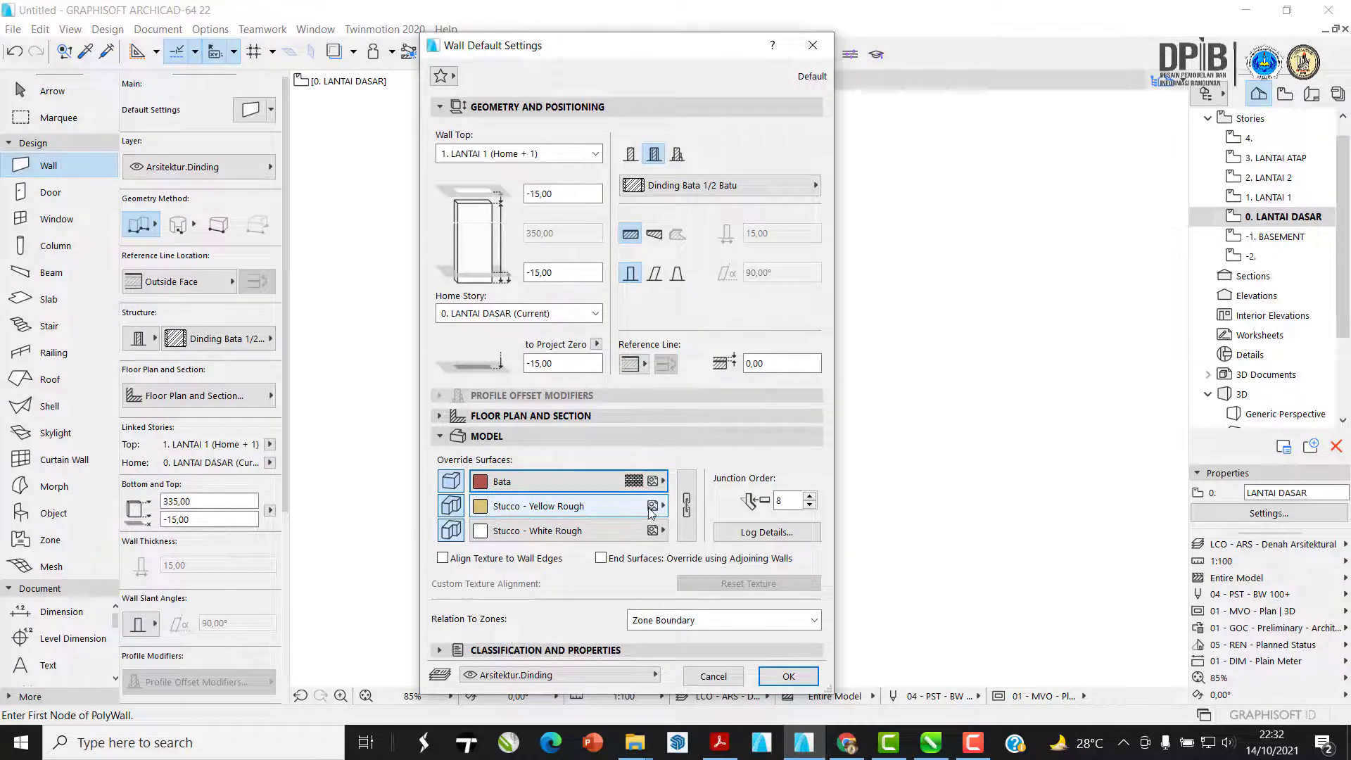
click(633, 507)
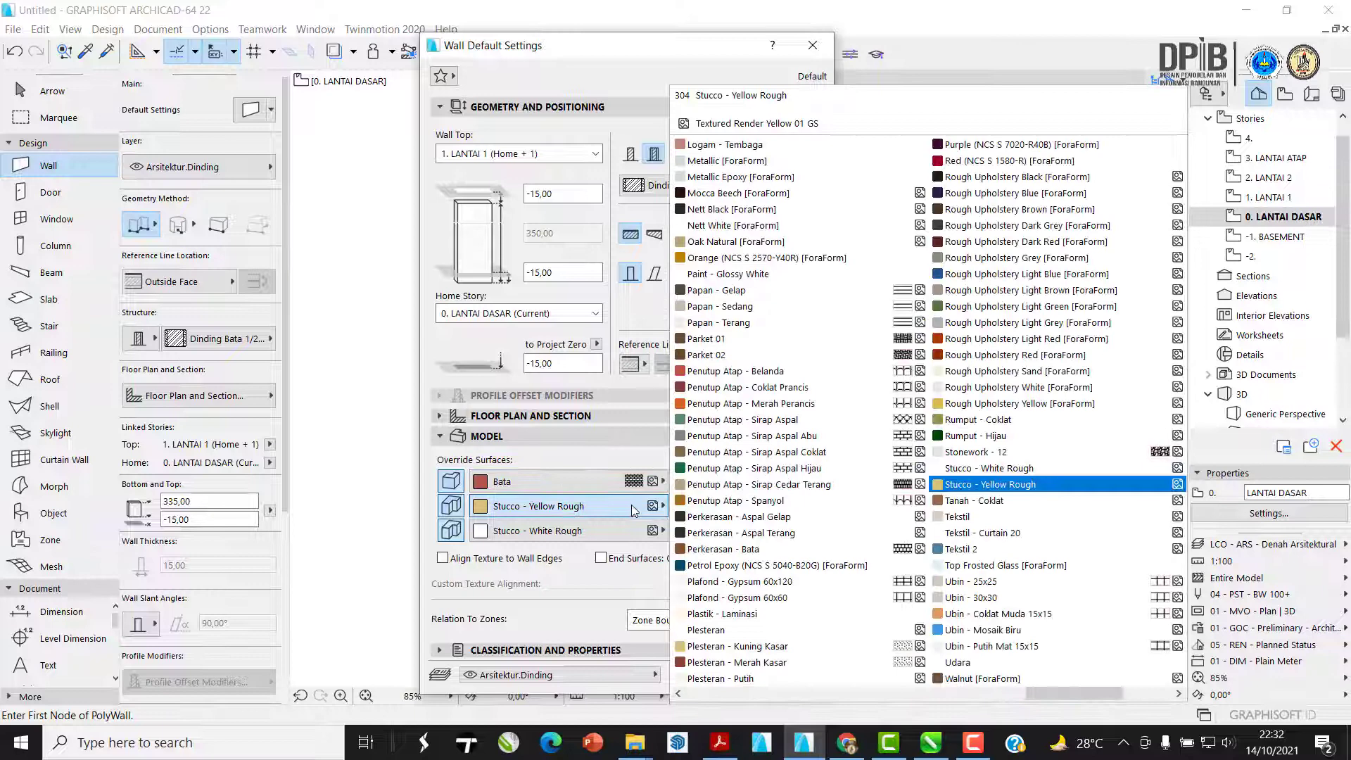
click(570, 508)
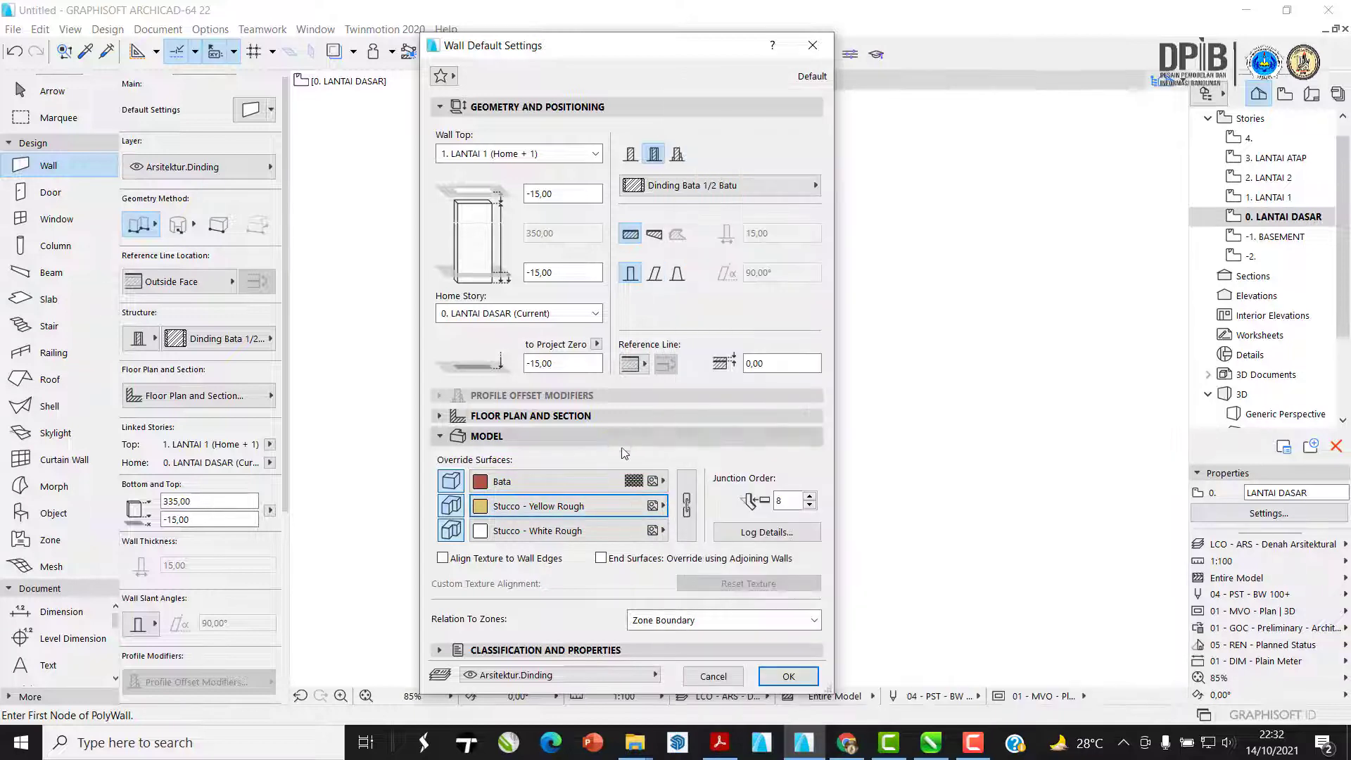
- Link the three surface overrides so the wall uses Bata on every face, and accept the wall default settings
click(687, 503)
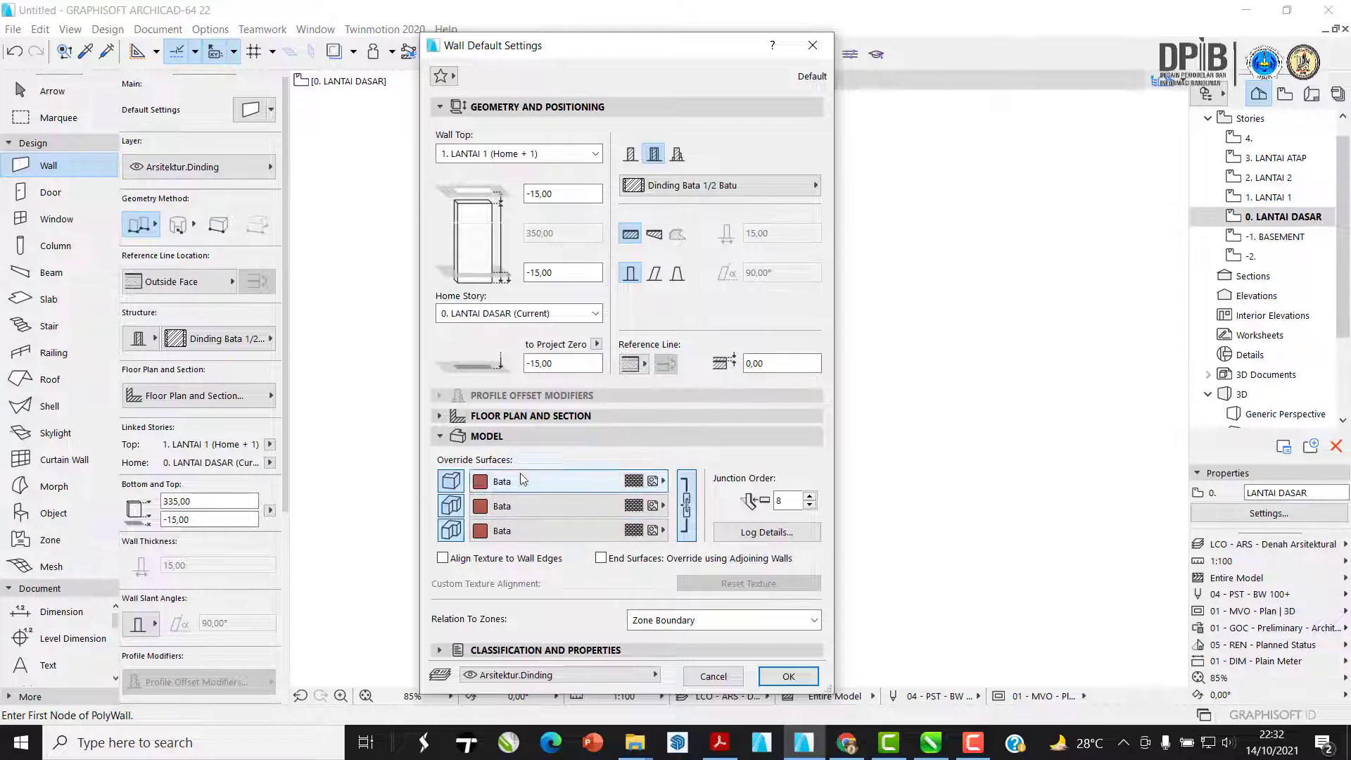
click(788, 676)
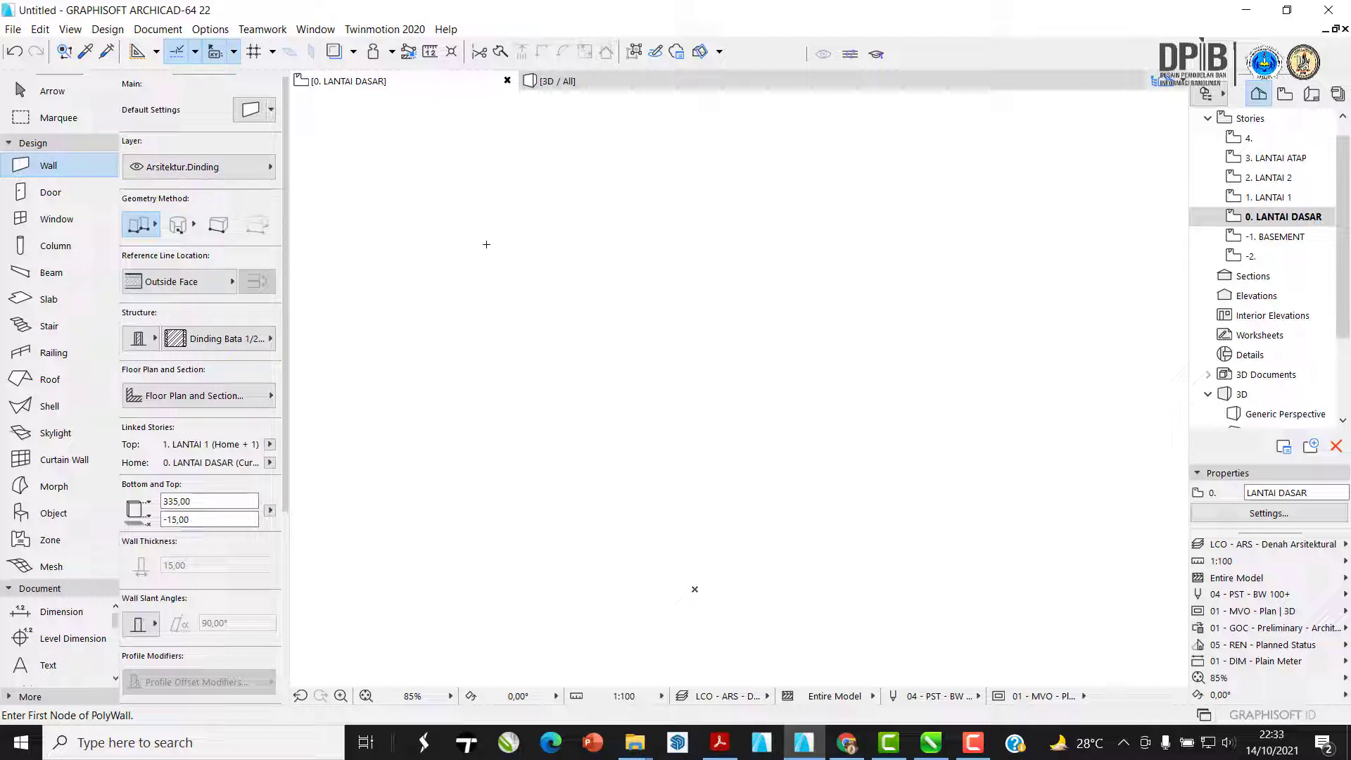
- Draw one horizontal straight wall on the LANTAI DASAR floor plan using the single-wall geometry method
click(157, 226)
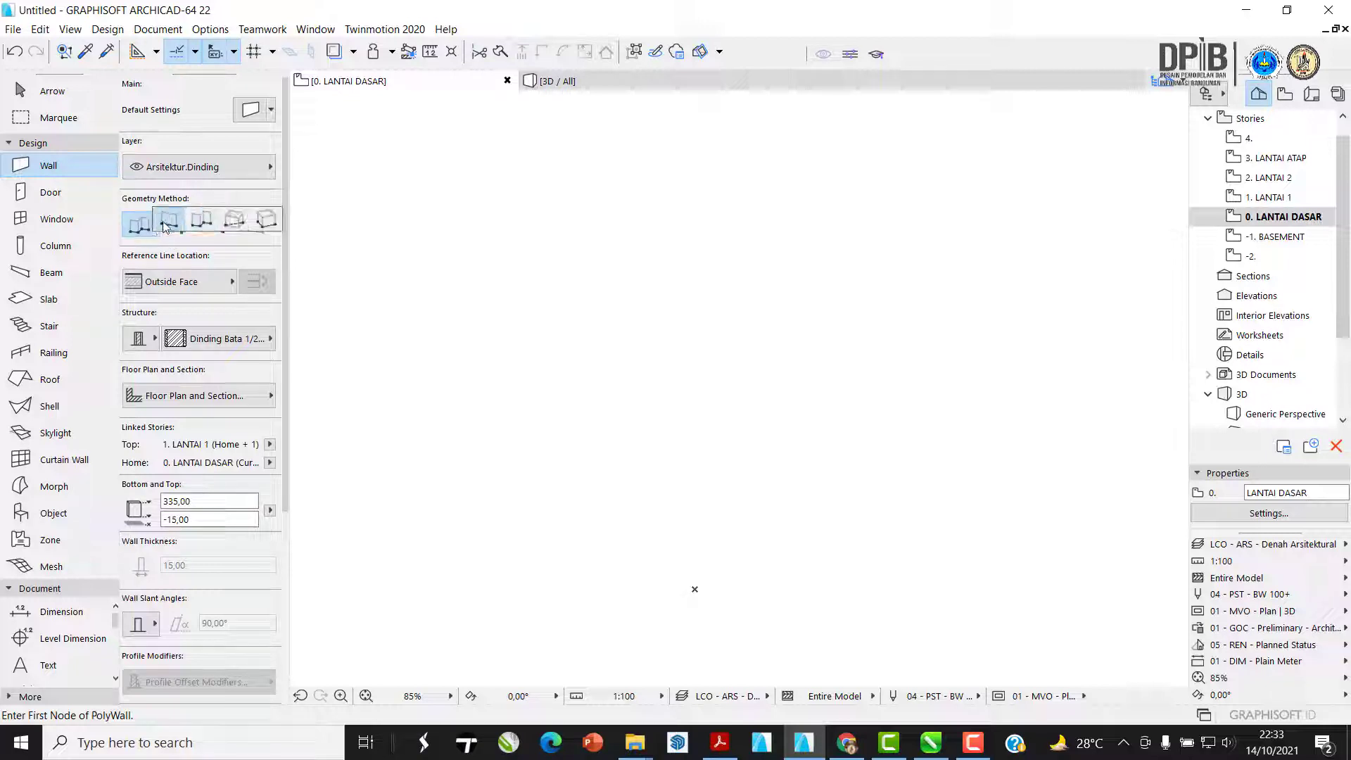
click(140, 224)
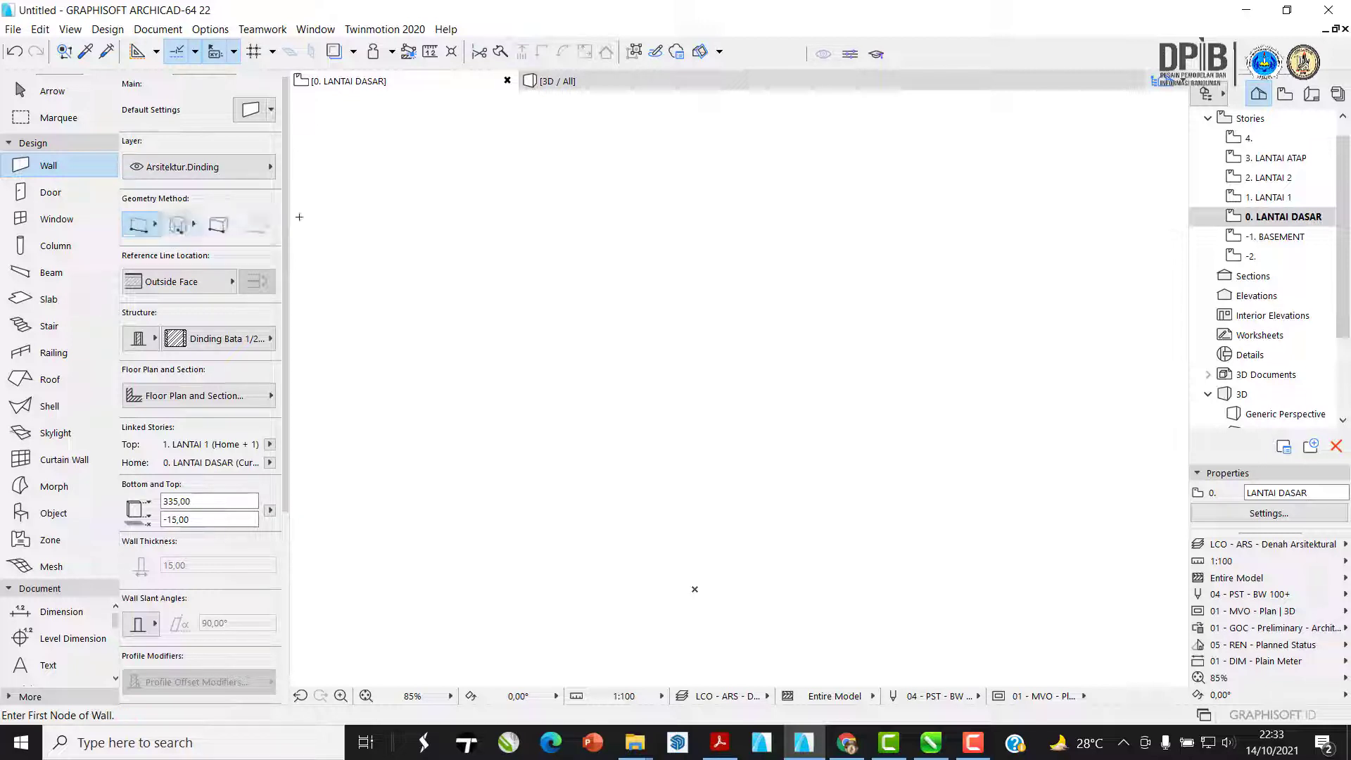
click(459, 208)
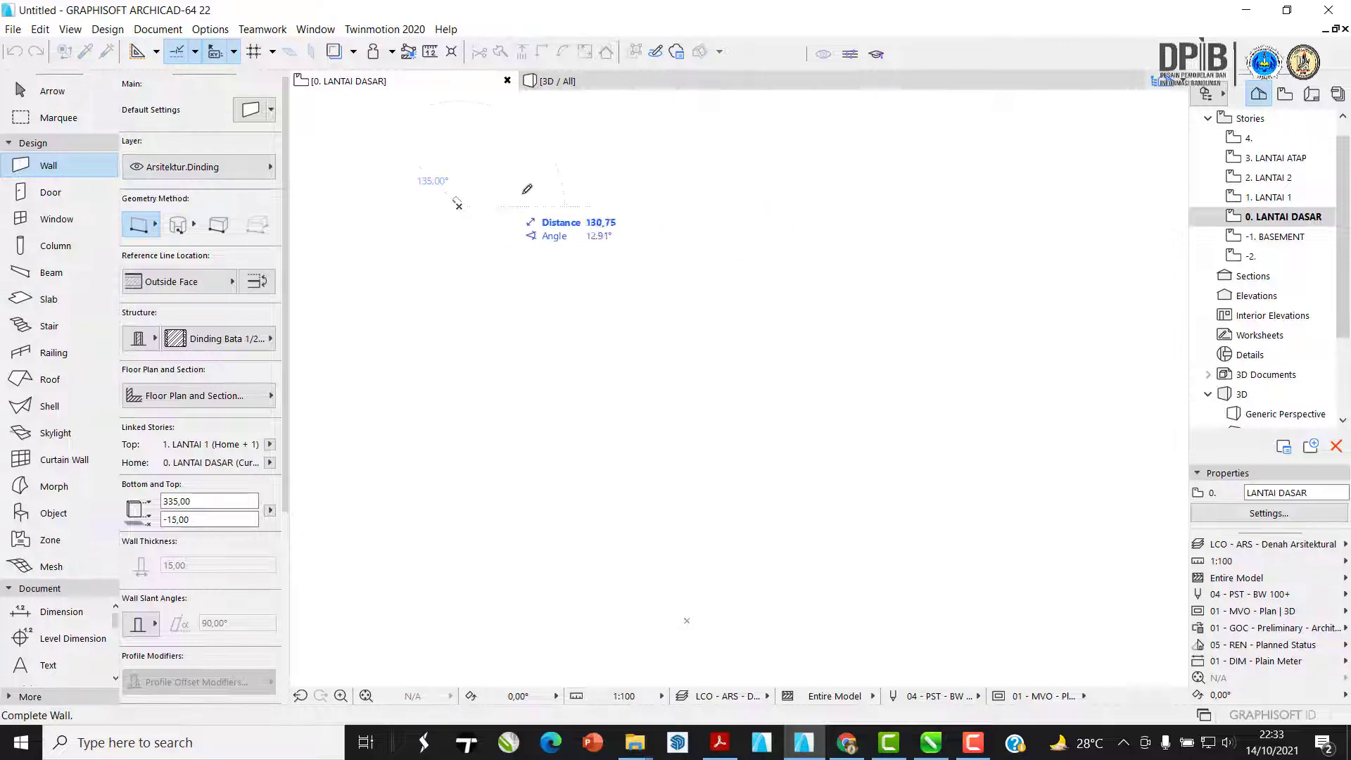
key(Escape)
click(603, 222)
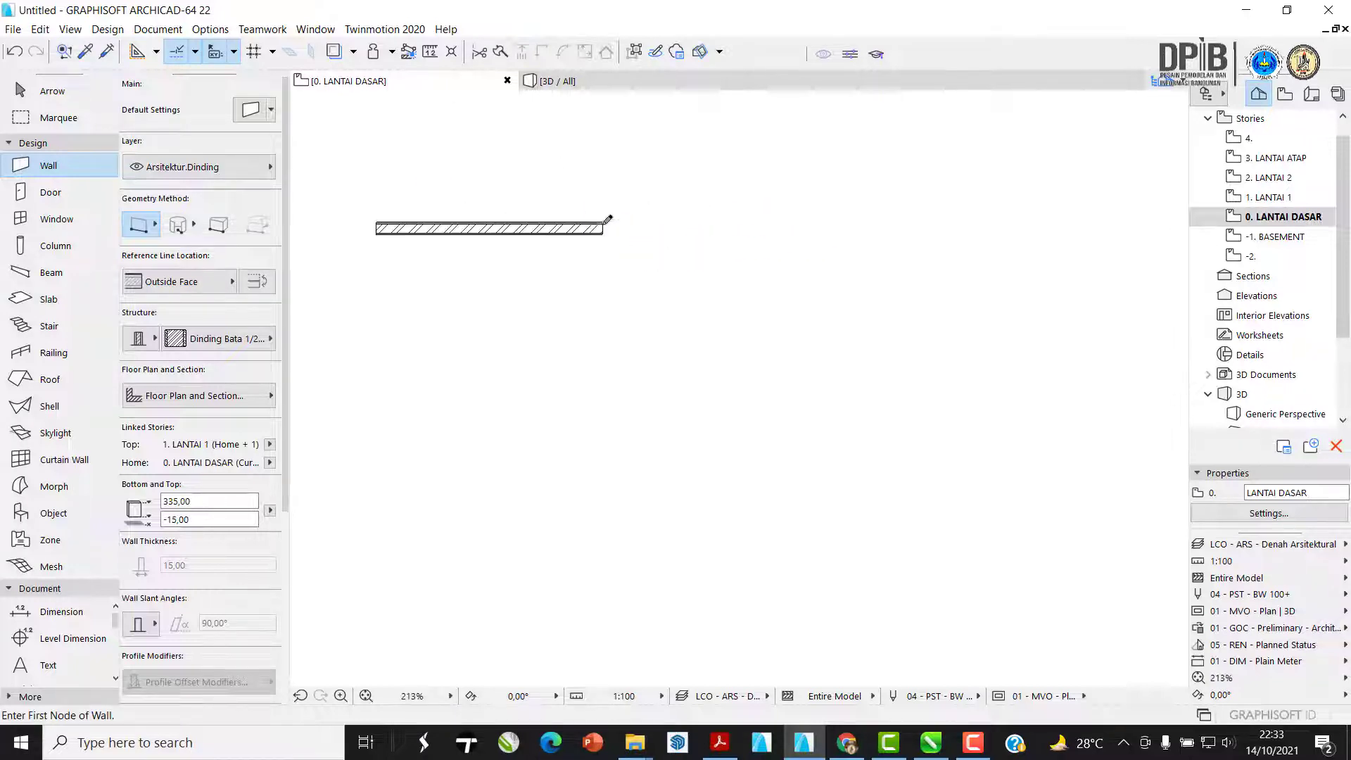
- Examine the straight wall's layers and fill patterns along its length on the floor plan, from close up and at a distance
scroll(437, 218, up, 6)
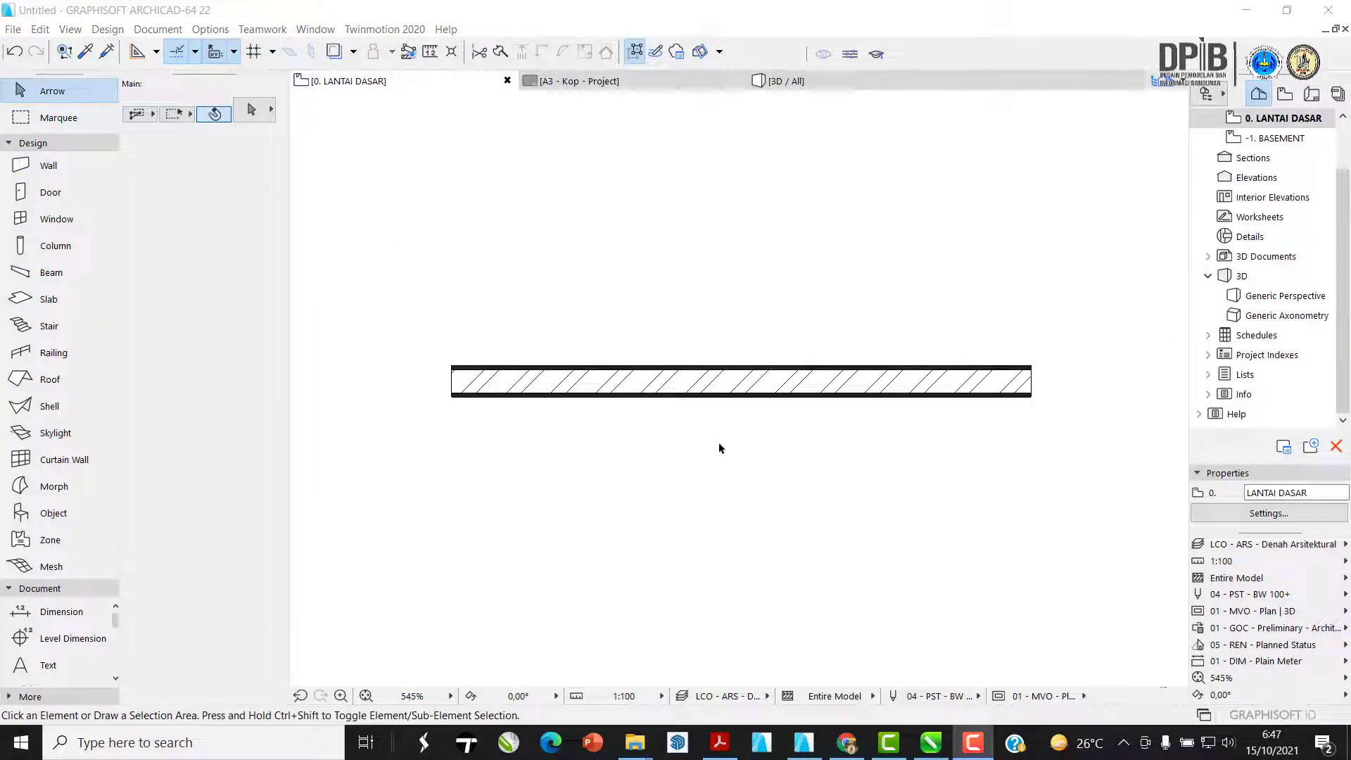
scroll(609, 452, down, 2)
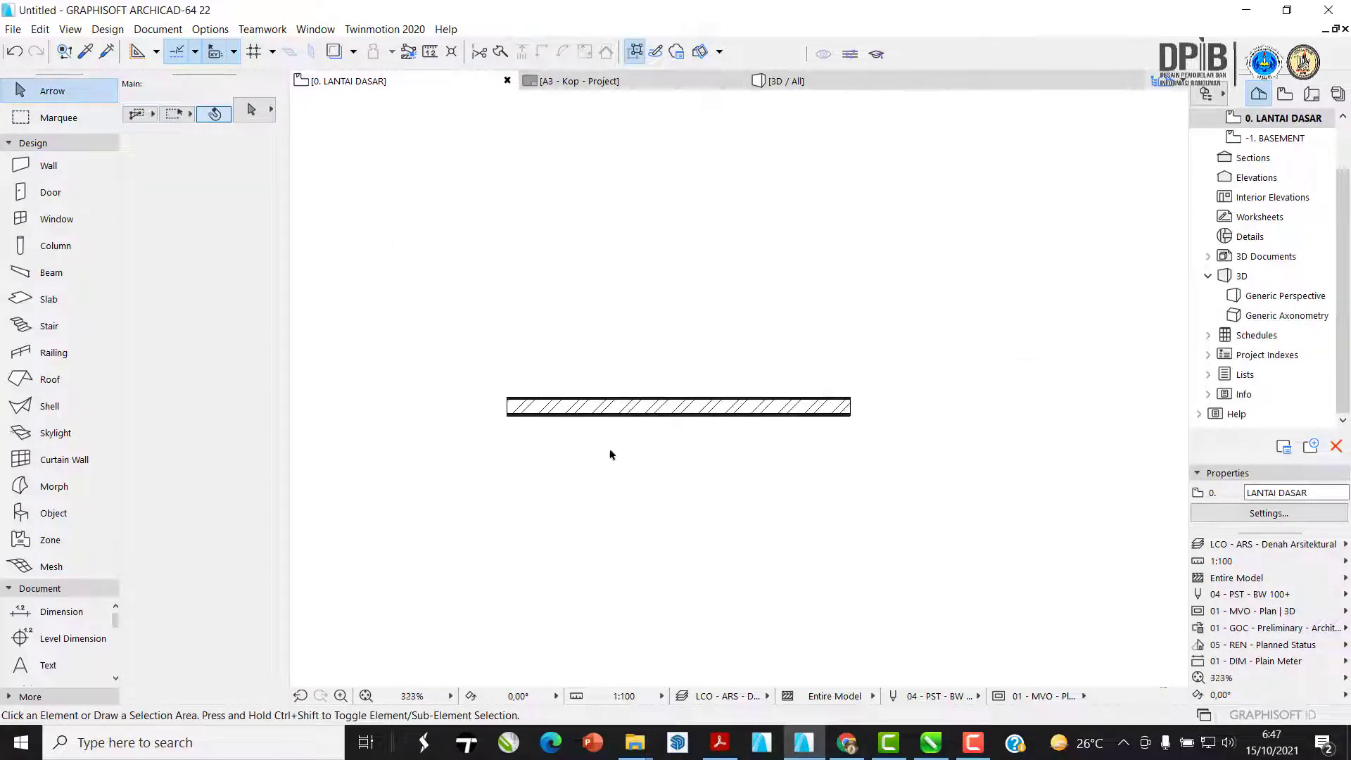
scroll(612, 459, up, 2)
scroll(524, 421, up, 3)
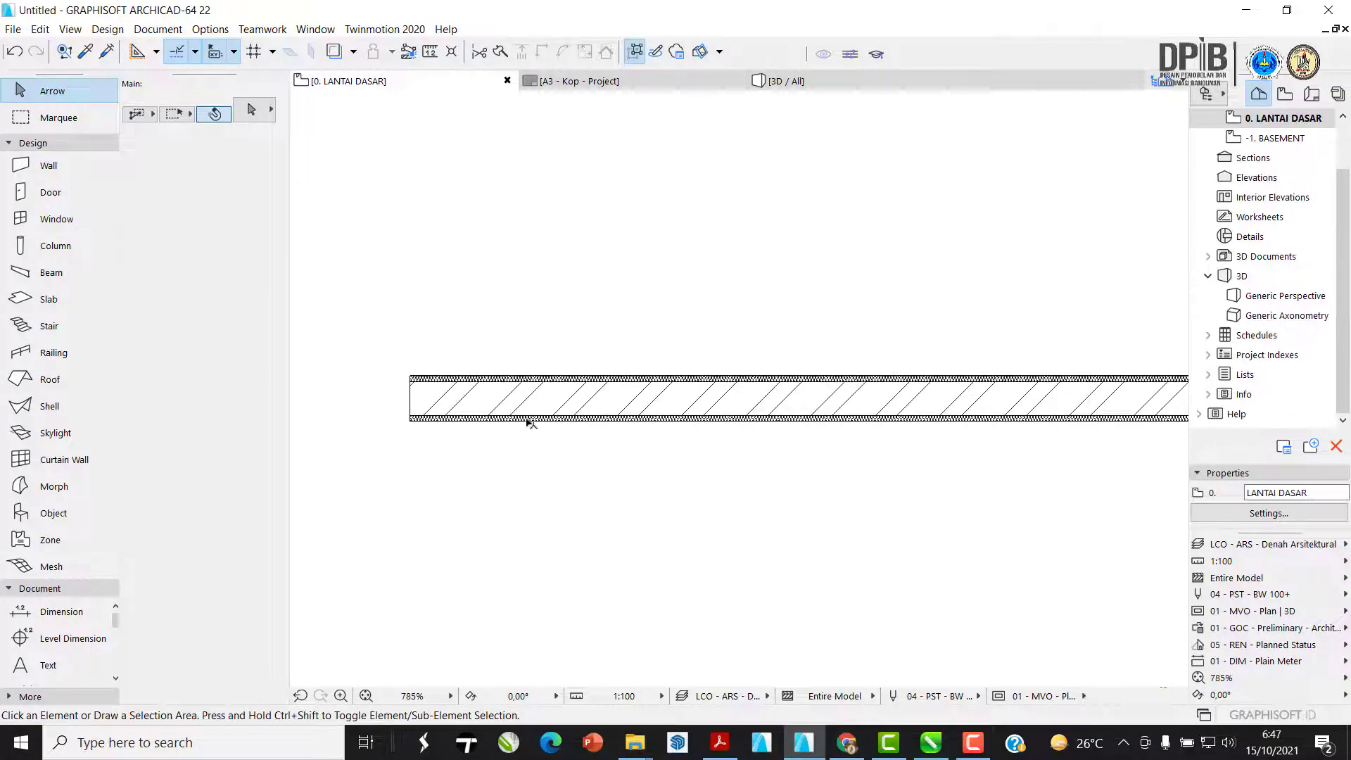
scroll(561, 459, up, 4)
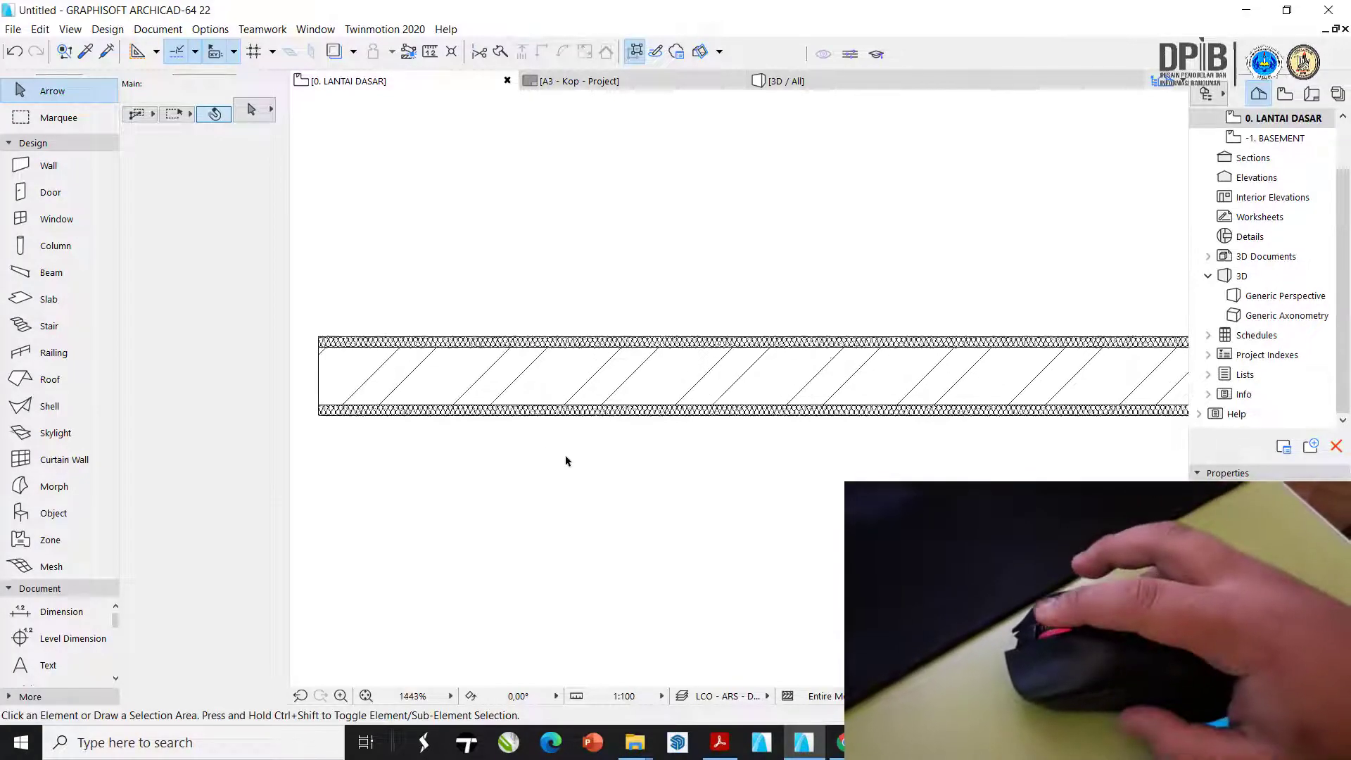
scroll(568, 461, down, 6)
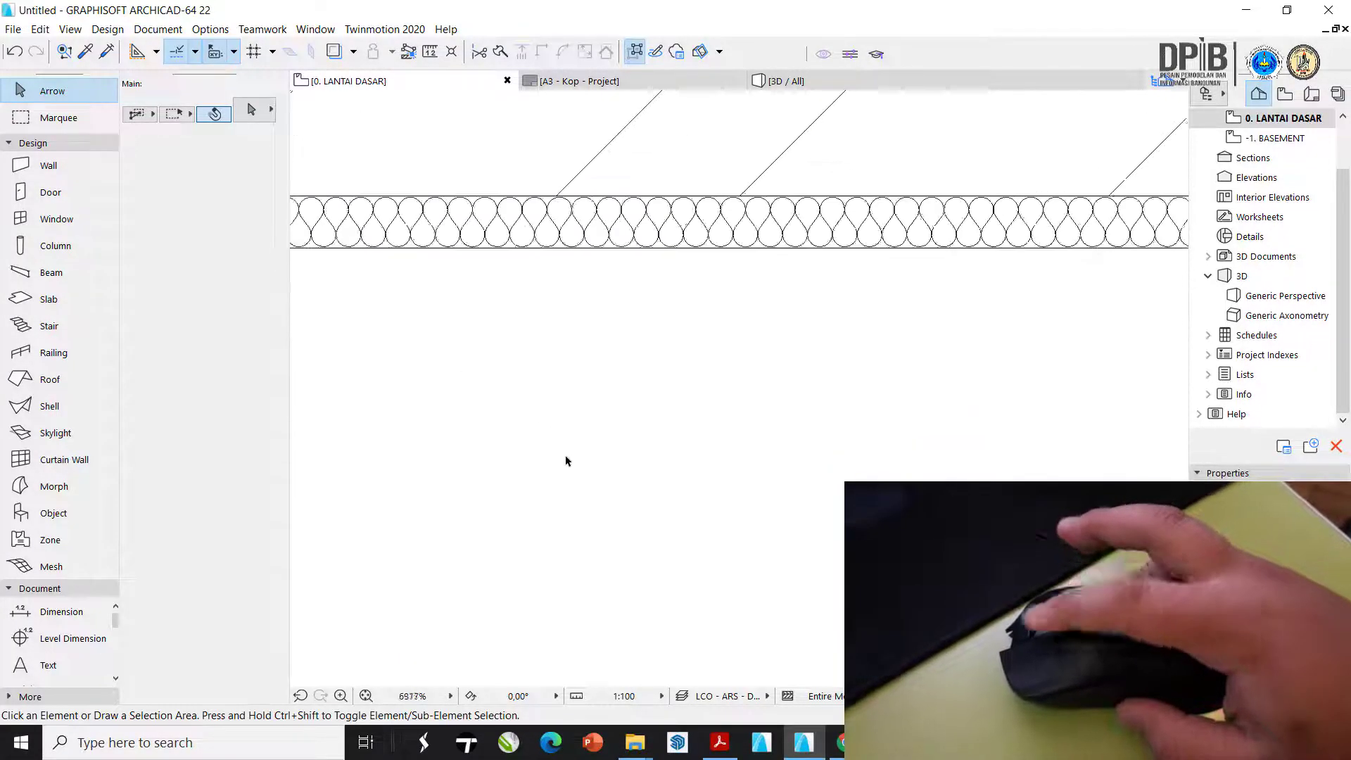
scroll(563, 458, down, 1)
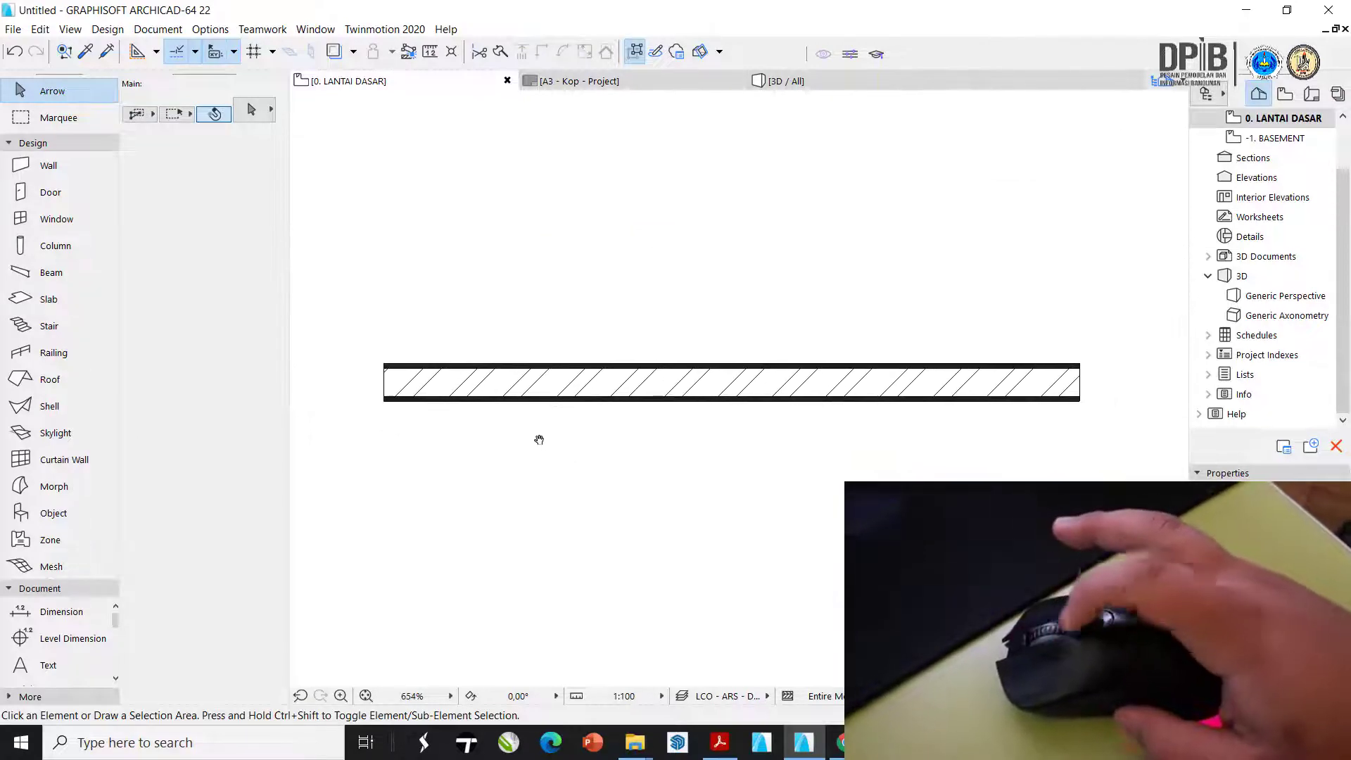
scroll(588, 451, up, 2)
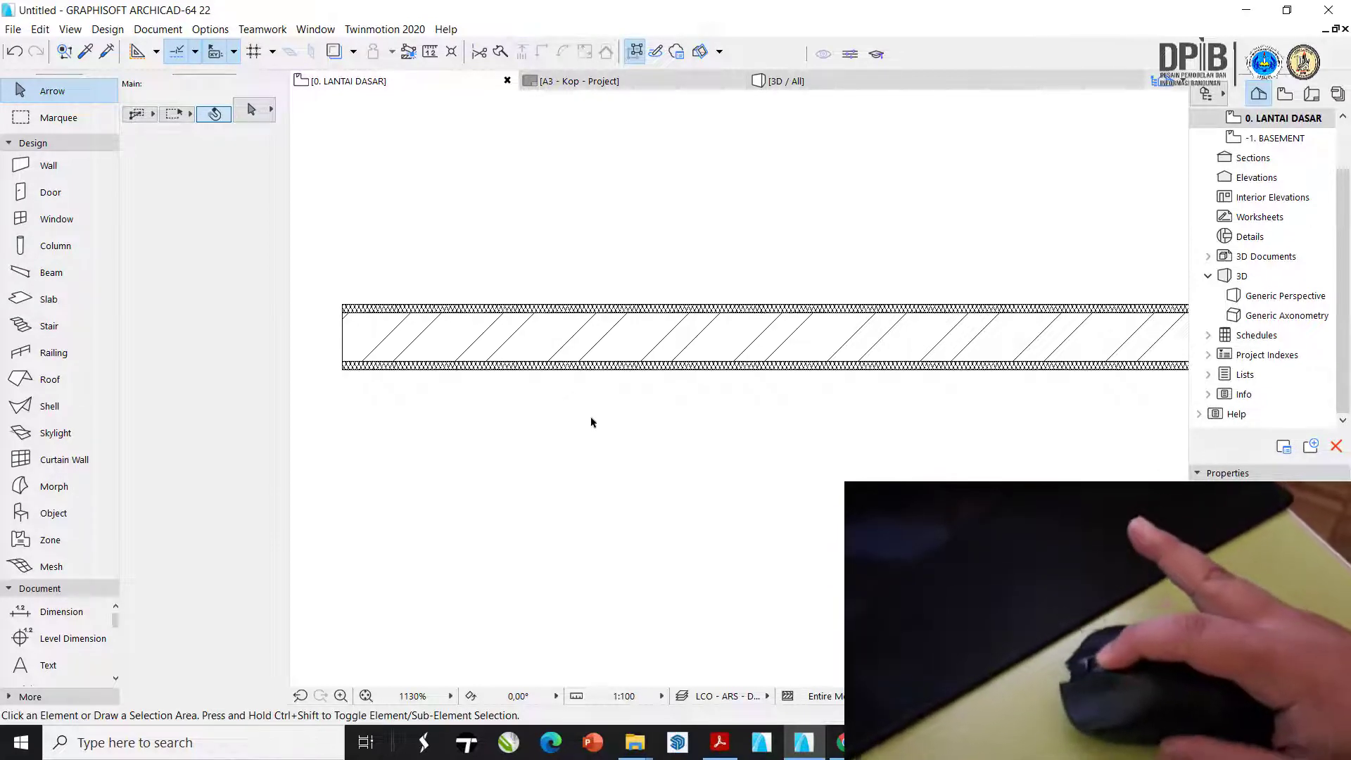
middle_drag(591, 422, 546, 393)
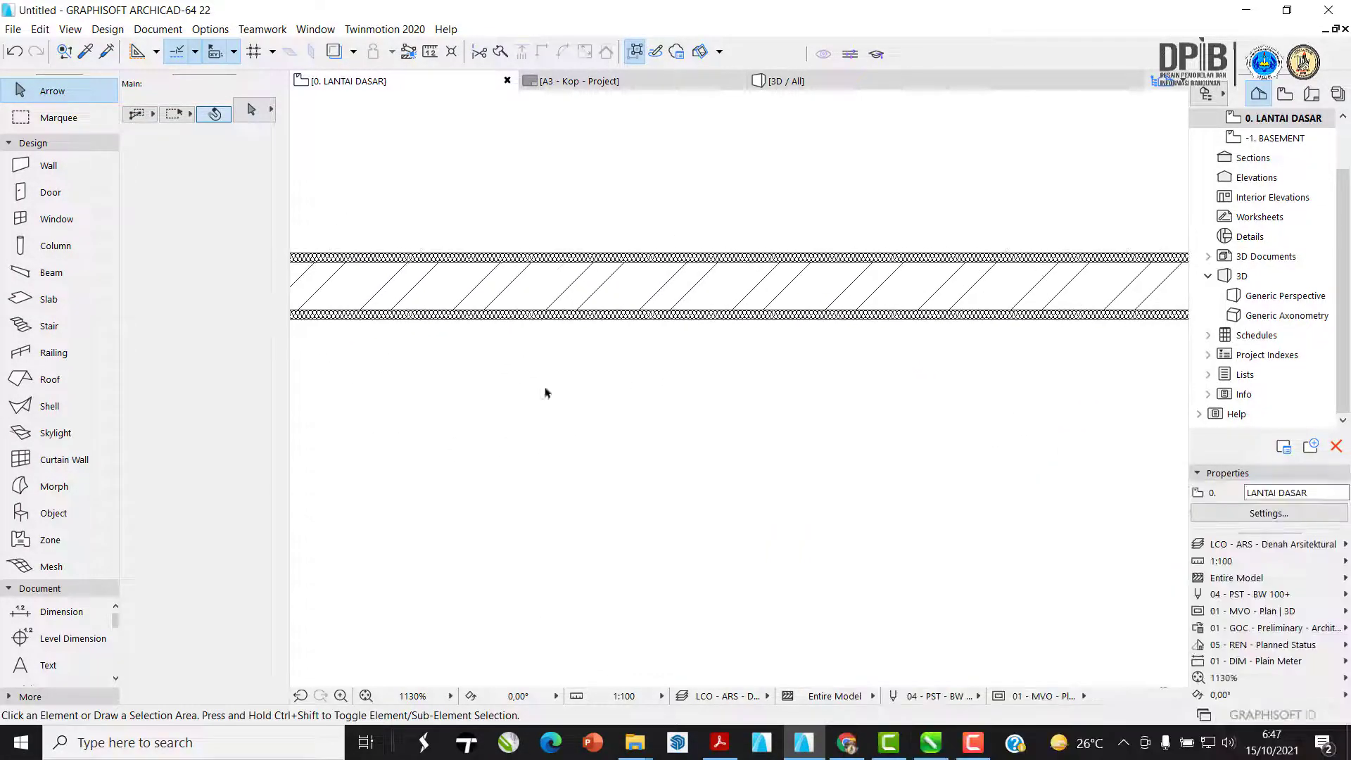
scroll(793, 380, down, 7)
scroll(667, 413, up, 8)
middle_drag(666, 413, 785, 389)
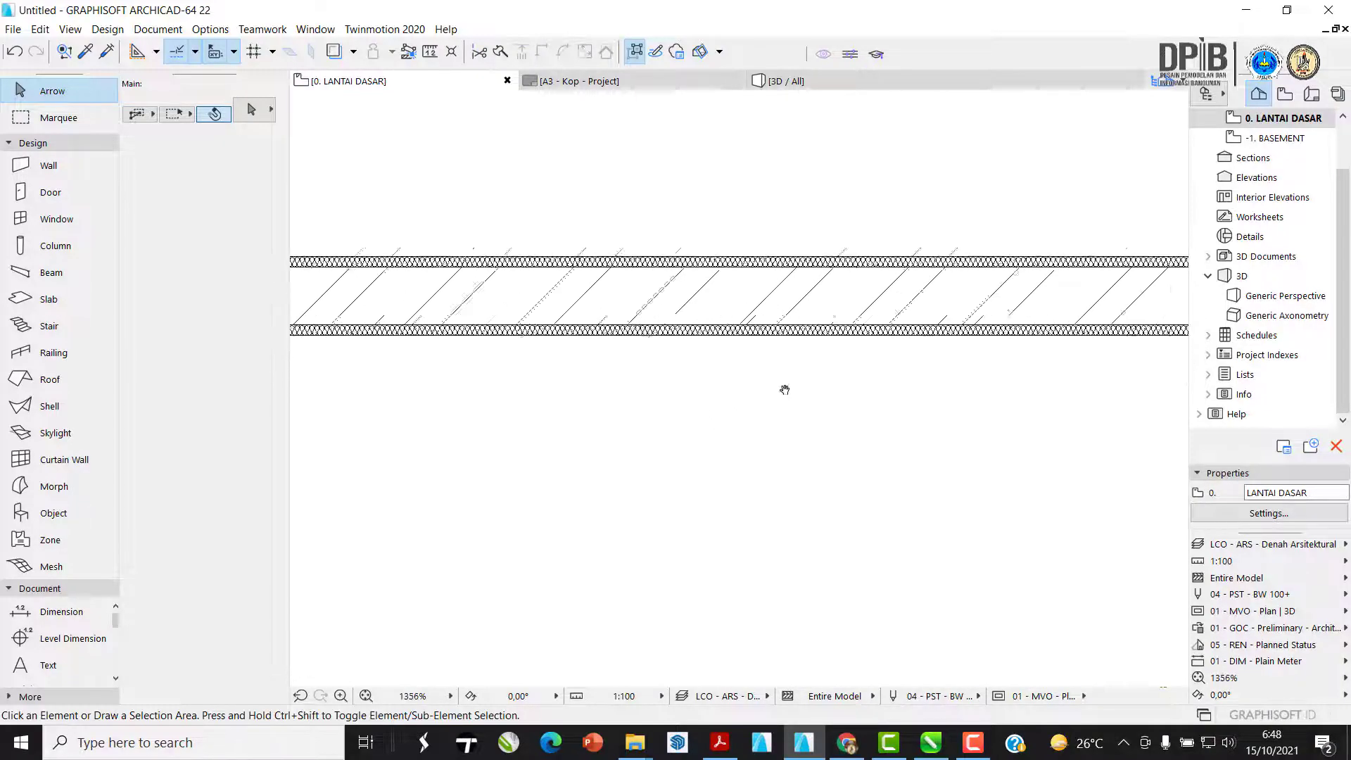
scroll(661, 368, down, 4)
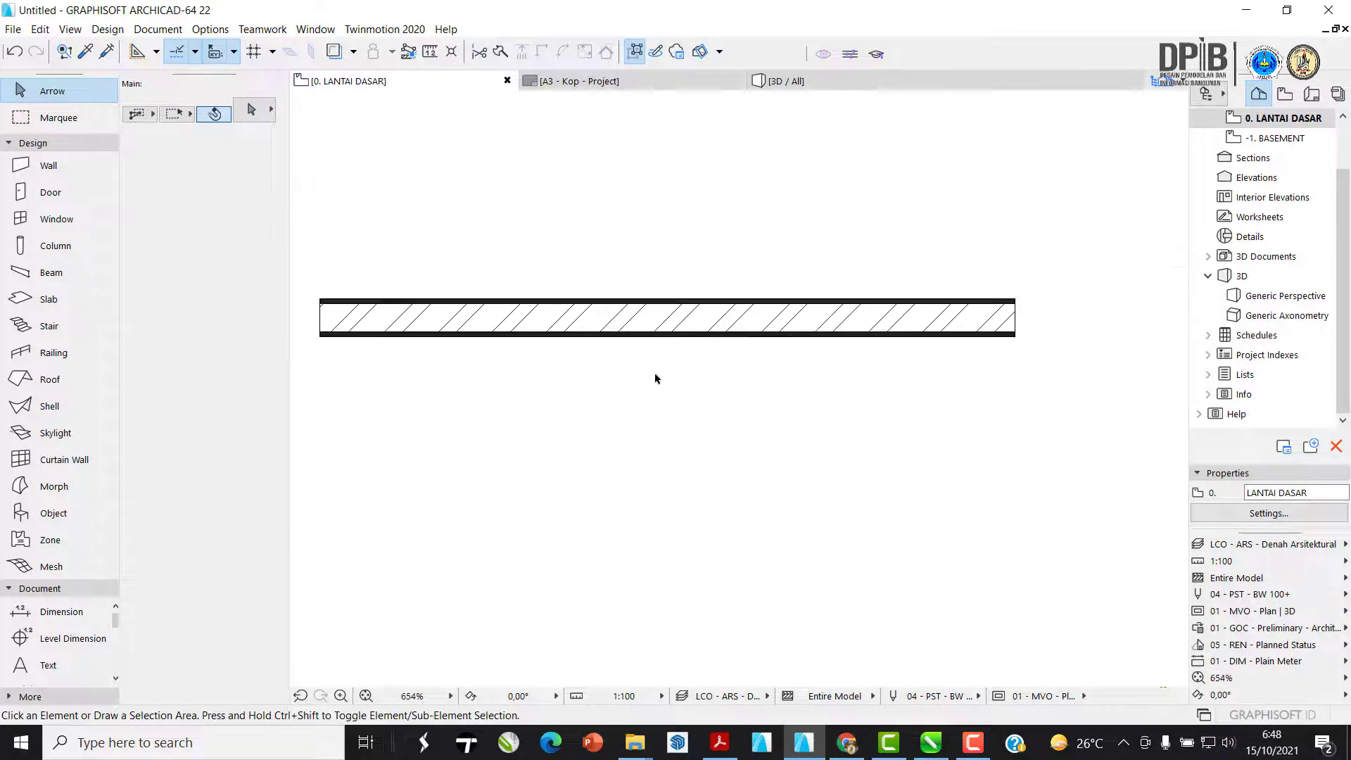
scroll(655, 378, up, 4)
middle_drag(609, 358, 761, 442)
scroll(646, 417, down, 3)
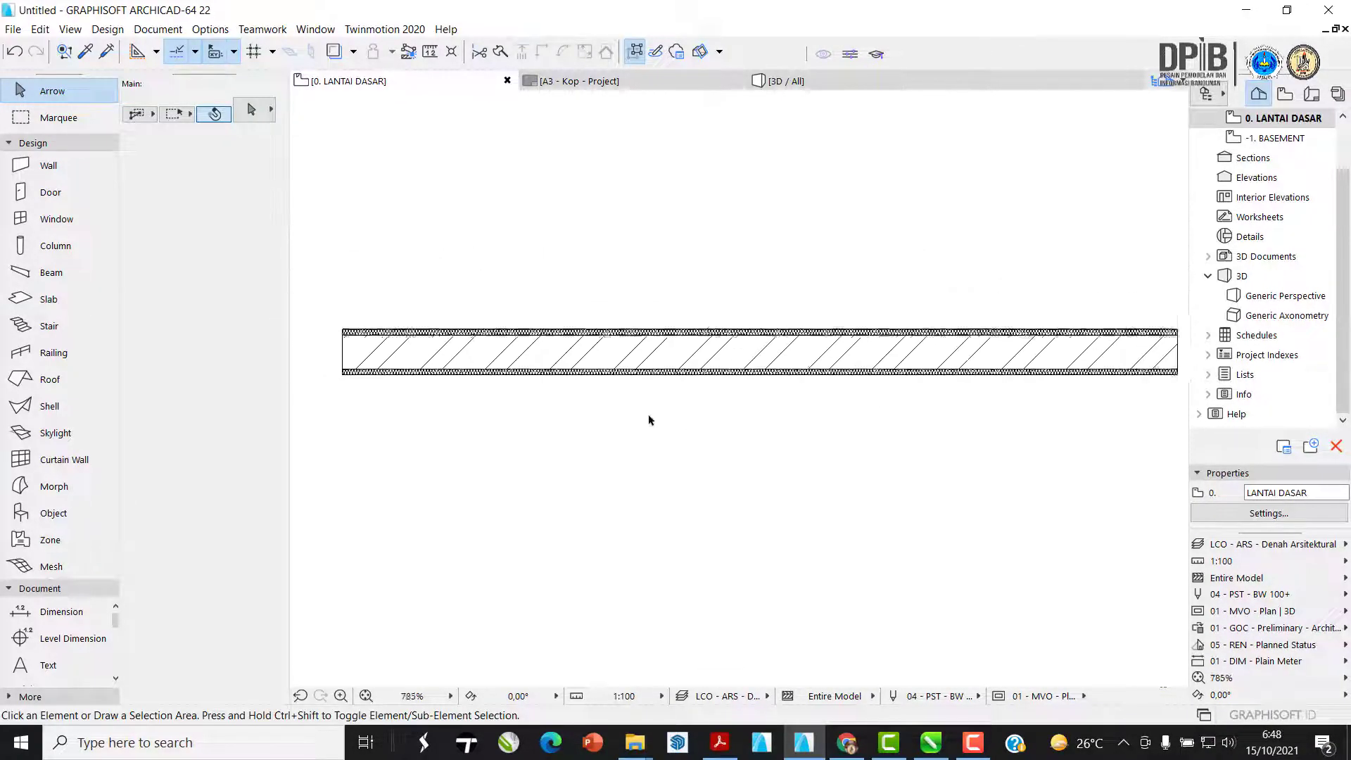
middle_drag(649, 421, 546, 390)
scroll(534, 395, up, 2)
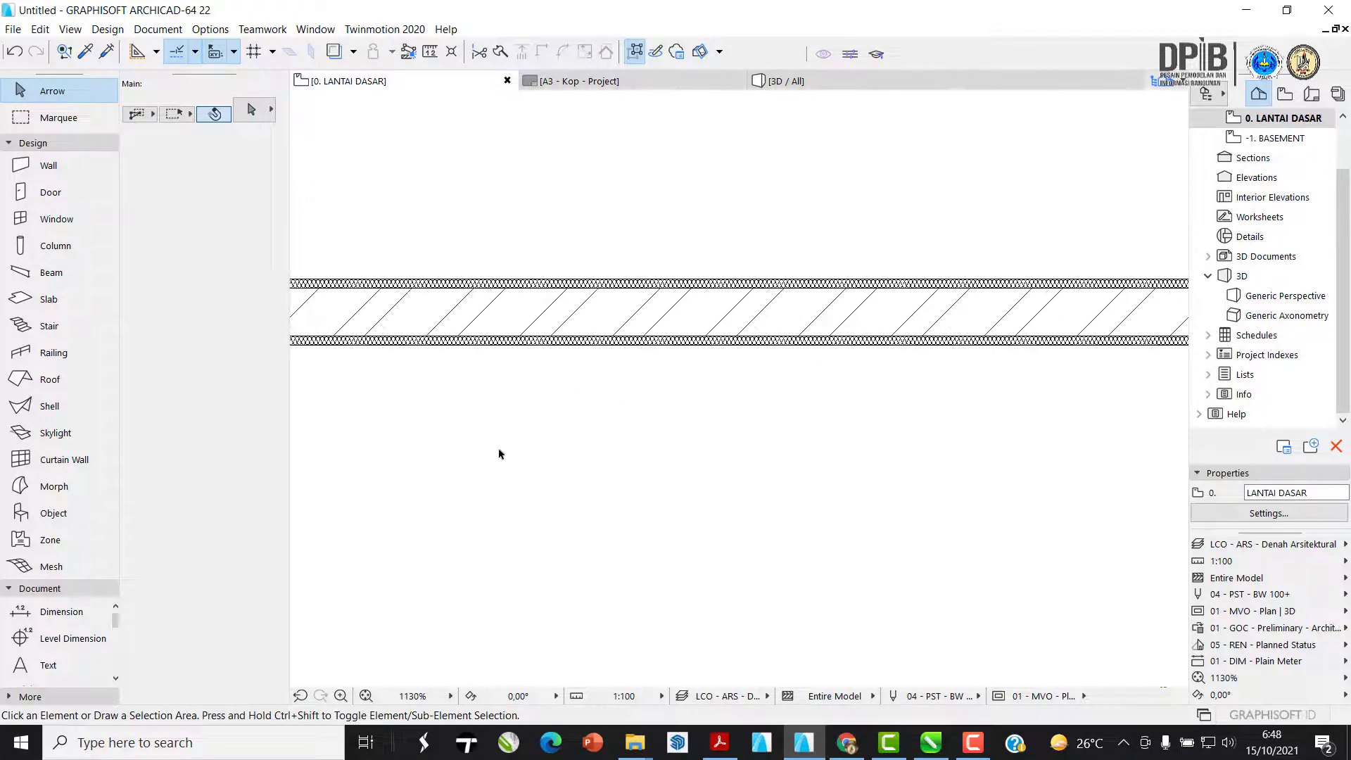
scroll(501, 456, down, 5)
scroll(474, 392, up, 4)
middle_drag(474, 392, 962, 351)
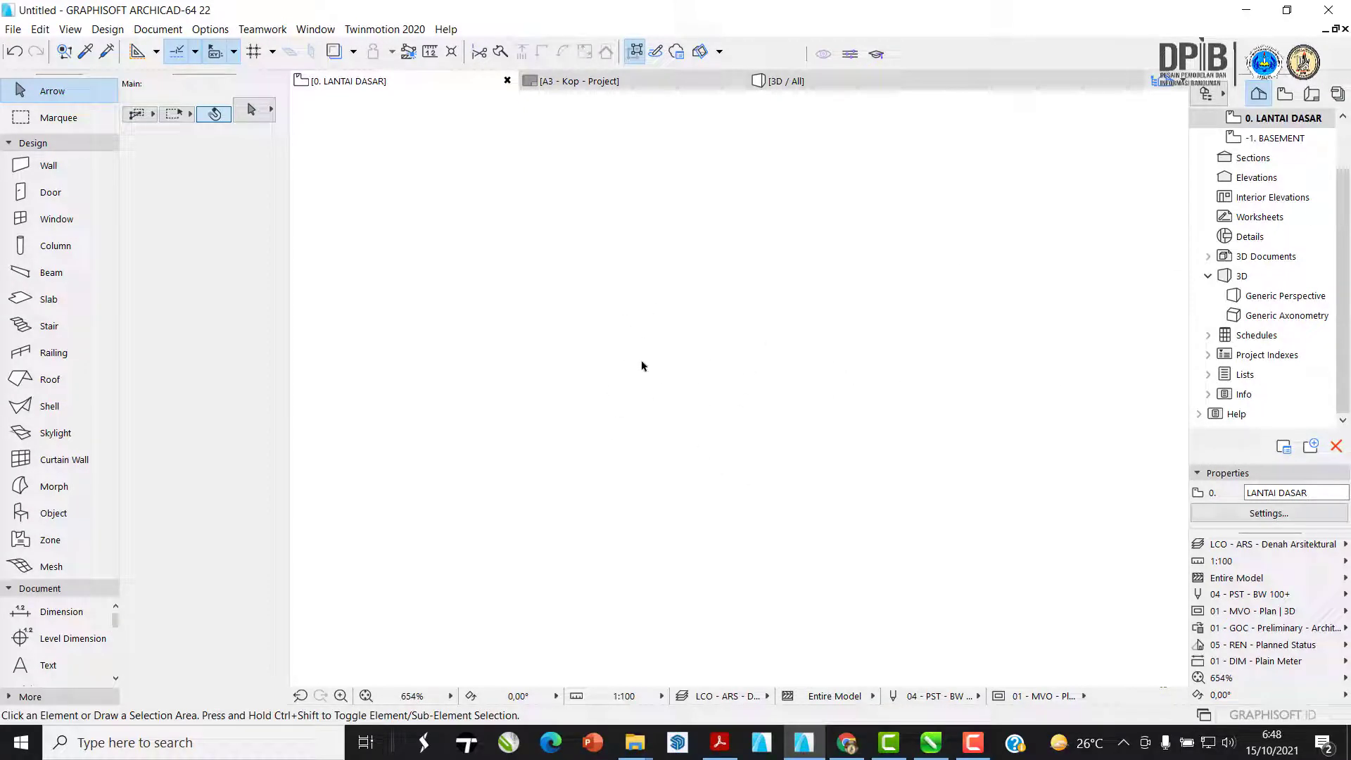
- Fit the whole LANTAI DASAR plan in the window and look over the layout of all its walls
click(366, 695)
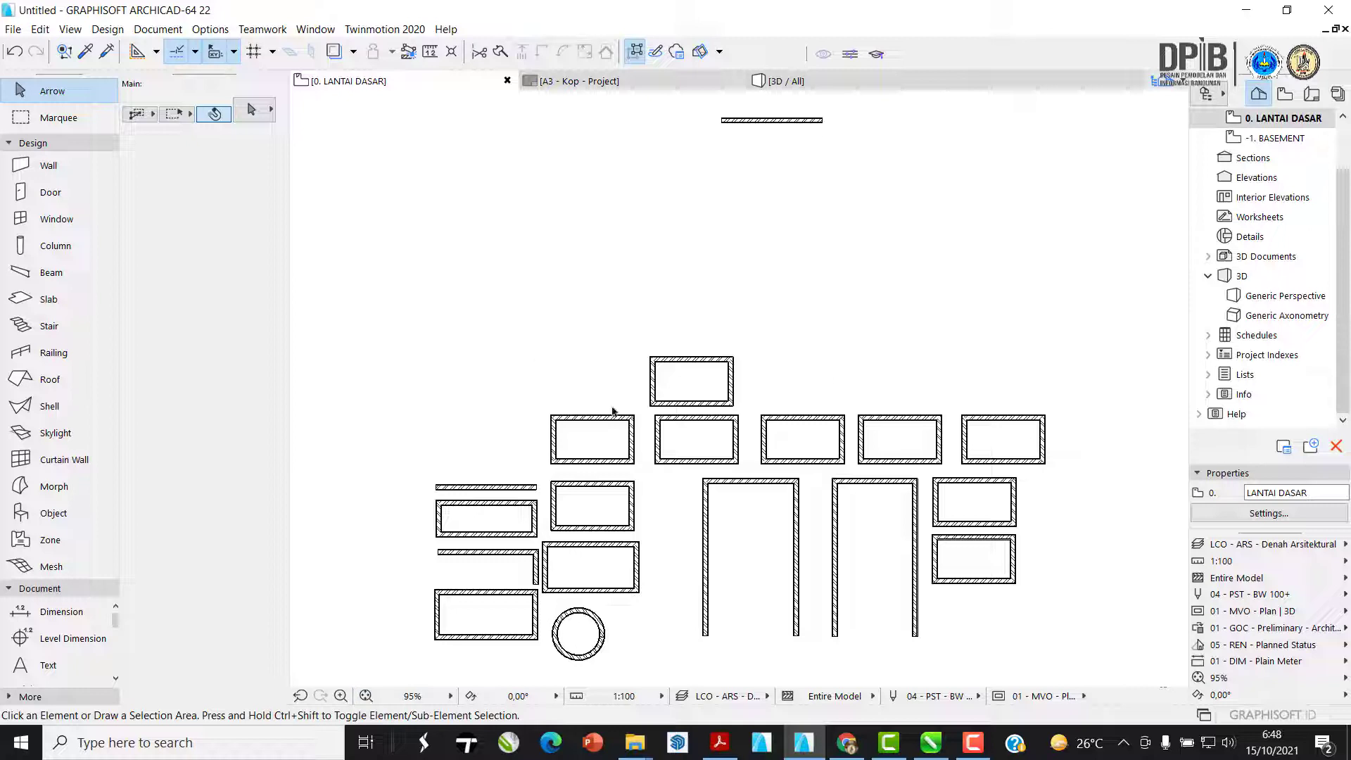
scroll(743, 204, up, 7)
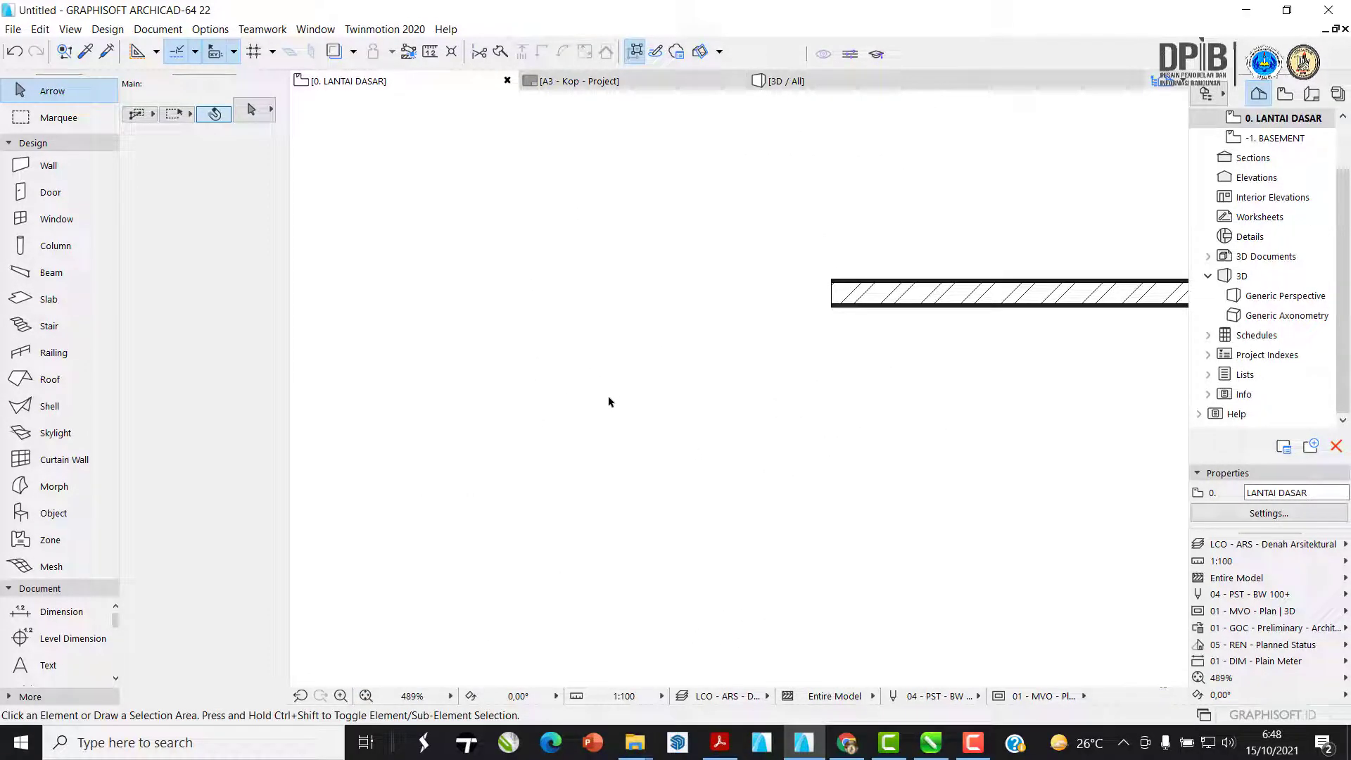
middle_drag(609, 396, 821, 370)
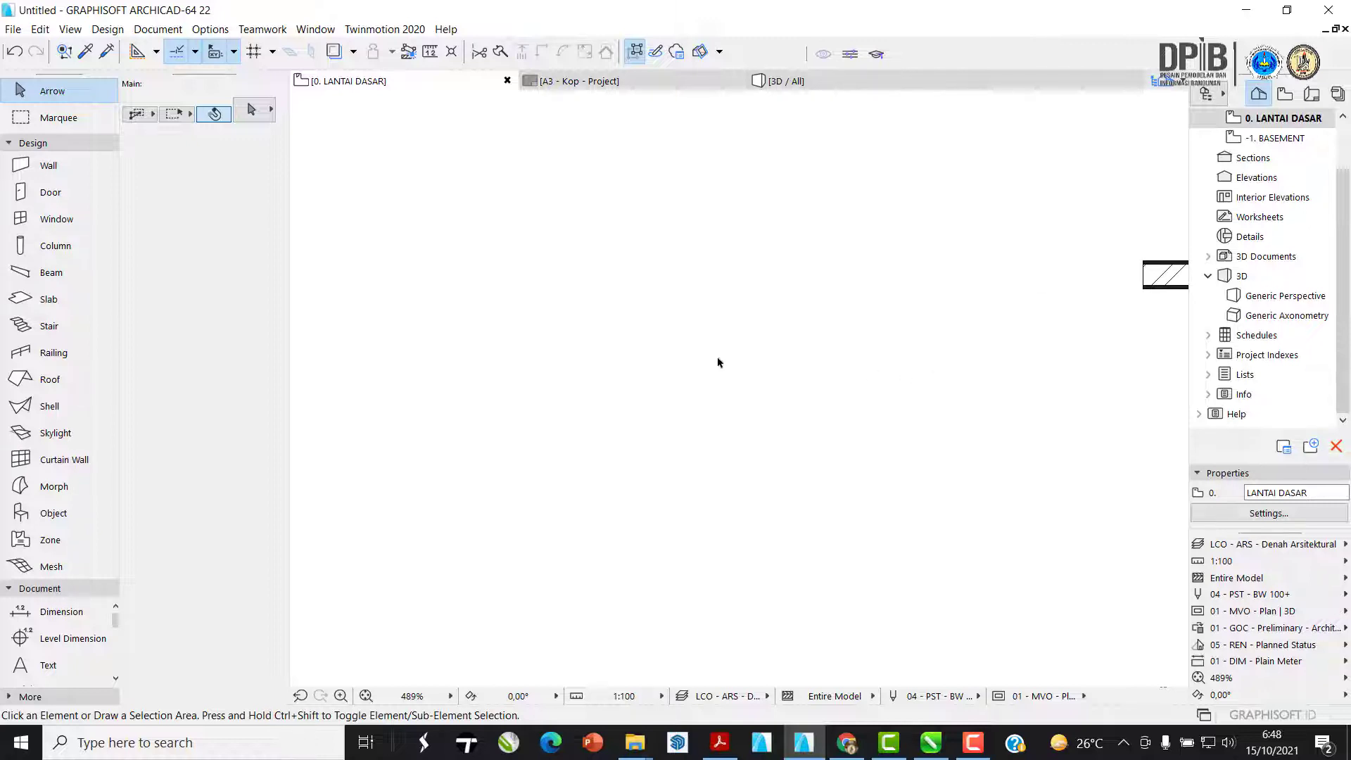
middle_click(667, 362)
middle_click(667, 362)
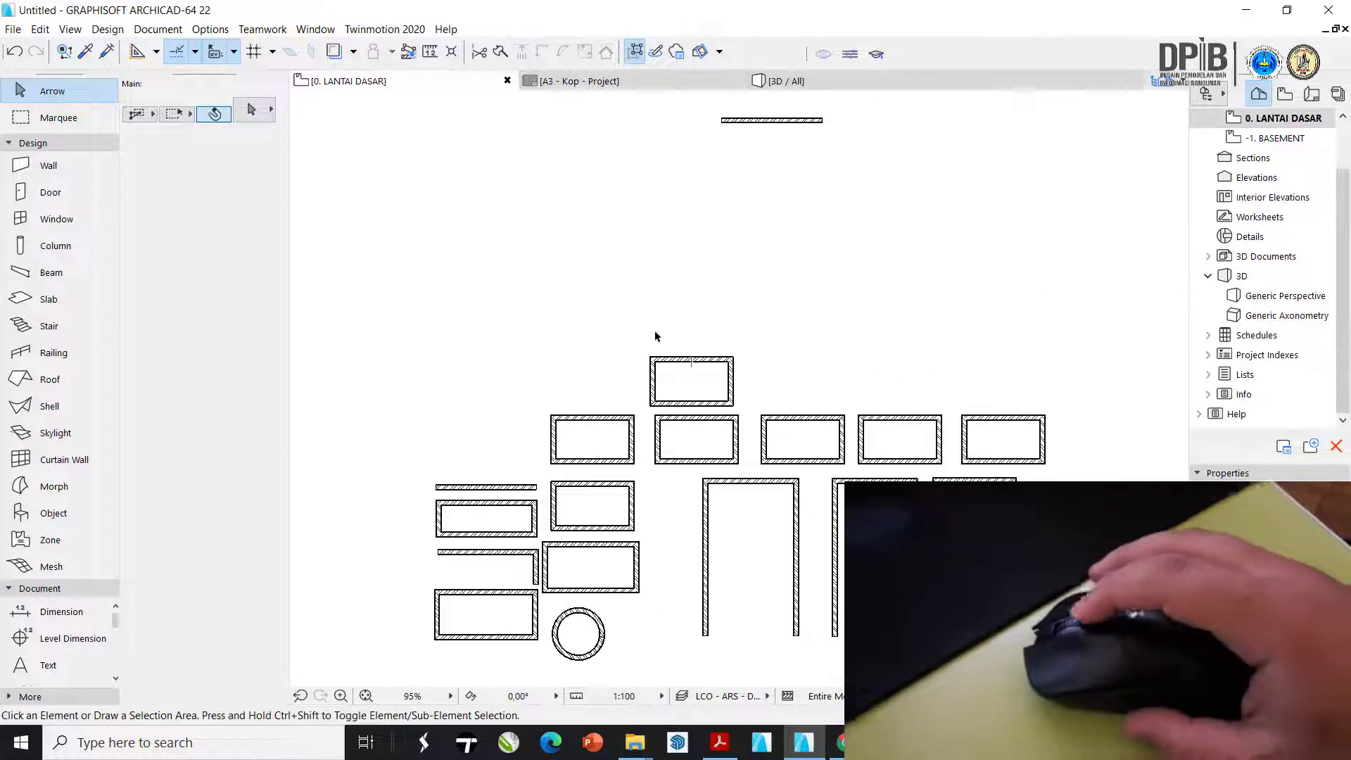
scroll(697, 232, up, 7)
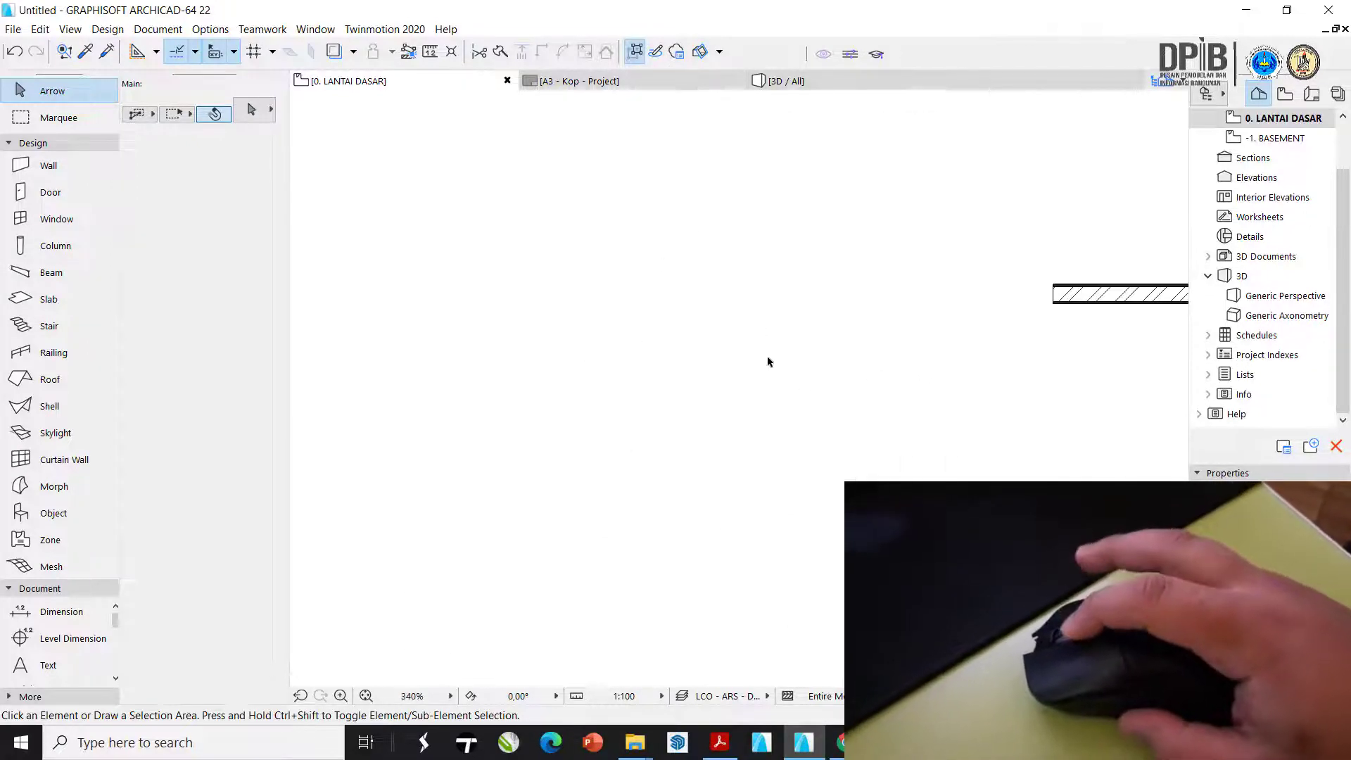
middle_click(742, 321)
middle_click(742, 321)
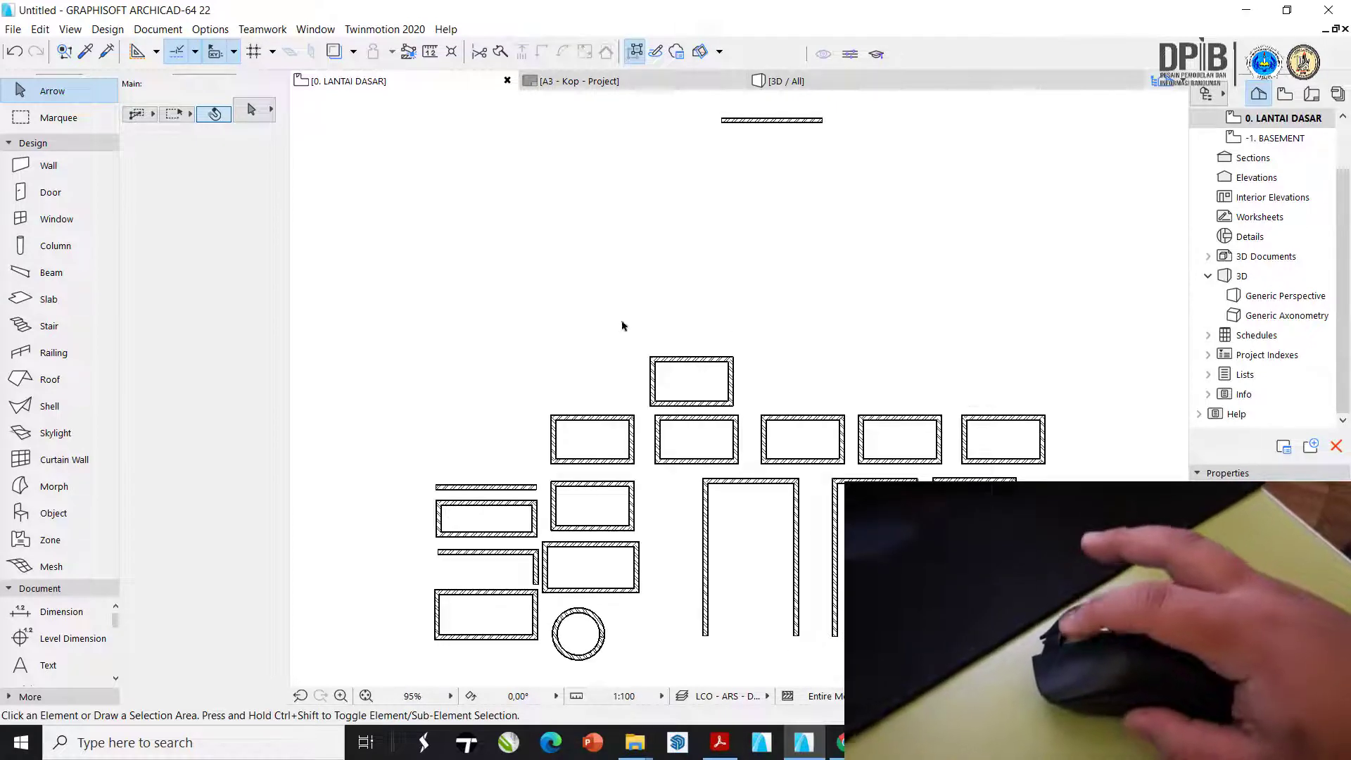
click(706, 288)
drag(706, 287, 505, 215)
middle_drag(860, 256, 800, 267)
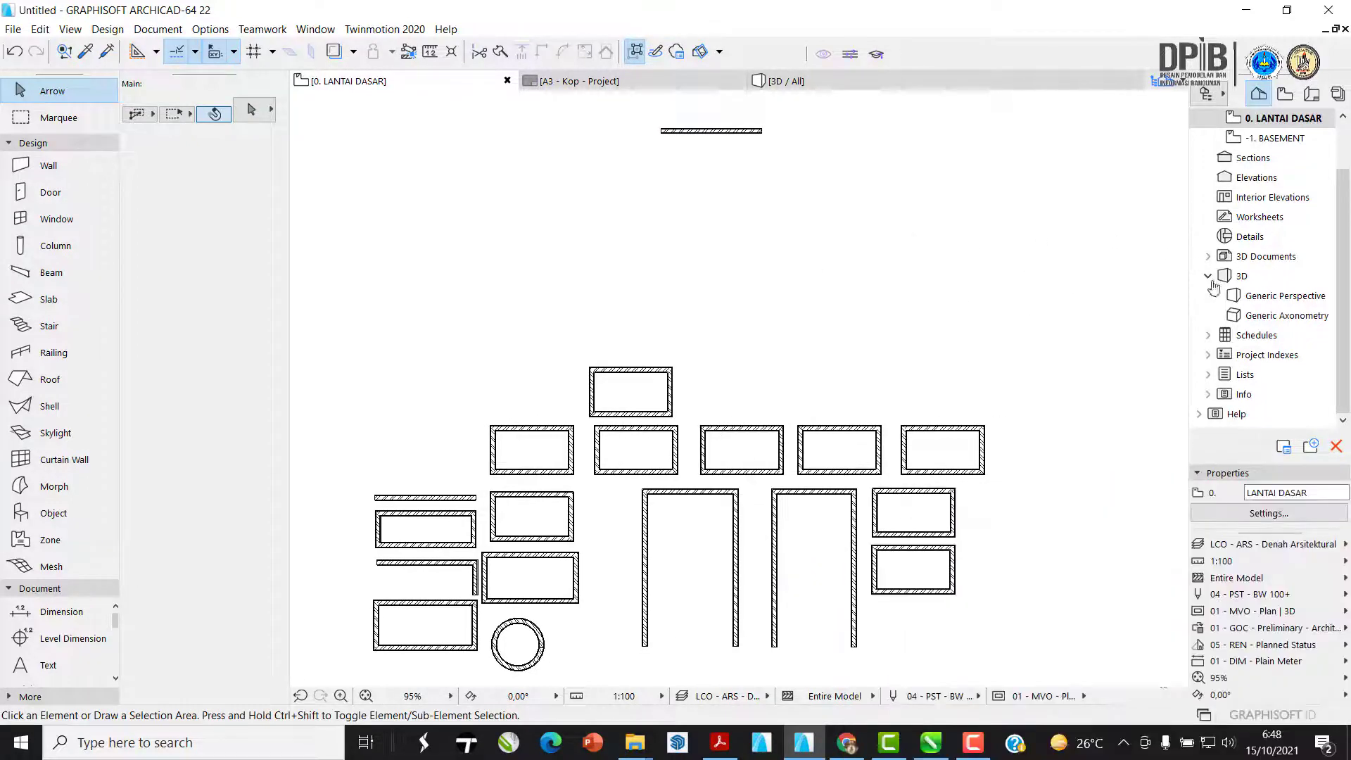
- Open the Generic Perspective 3D view and fit the whole model in it
click(1268, 276)
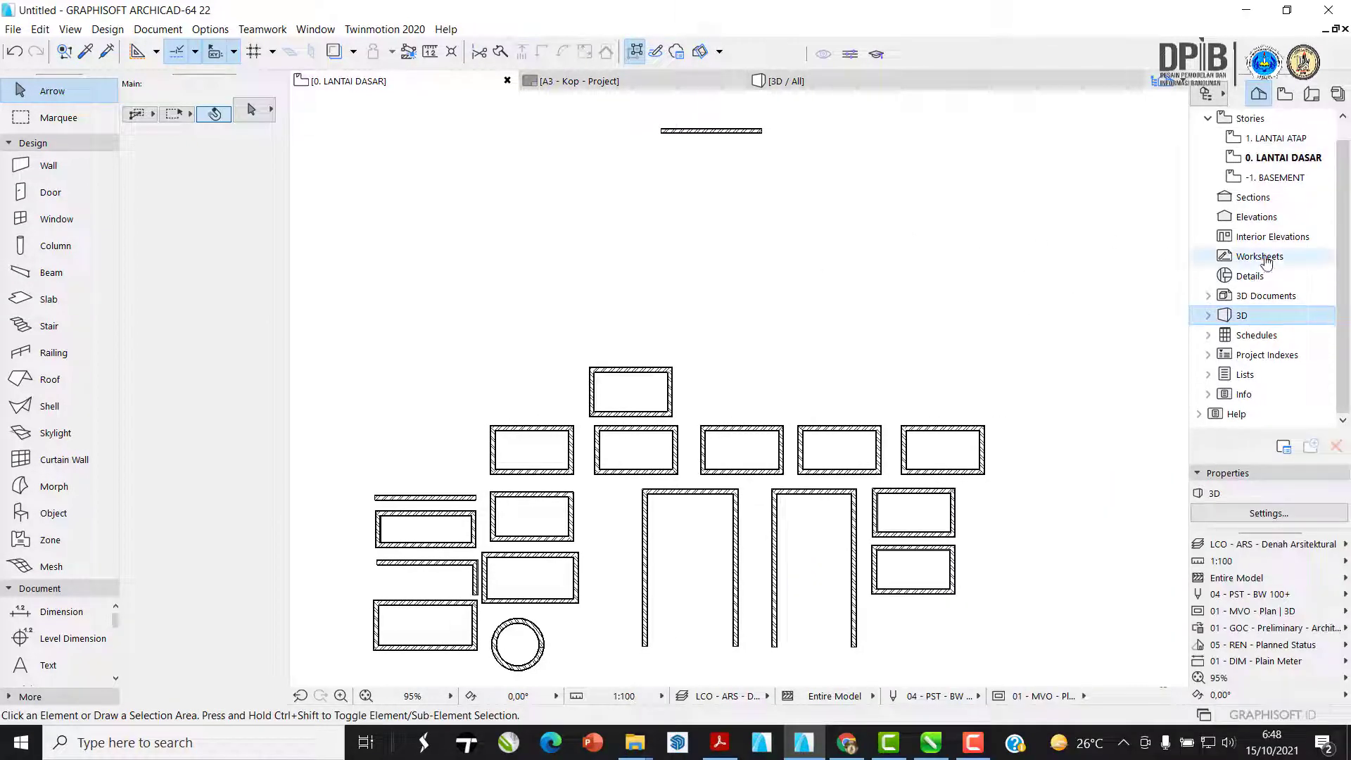
scroll(1266, 255, up, 1)
scroll(1260, 218, down, 1)
double_click(1257, 321)
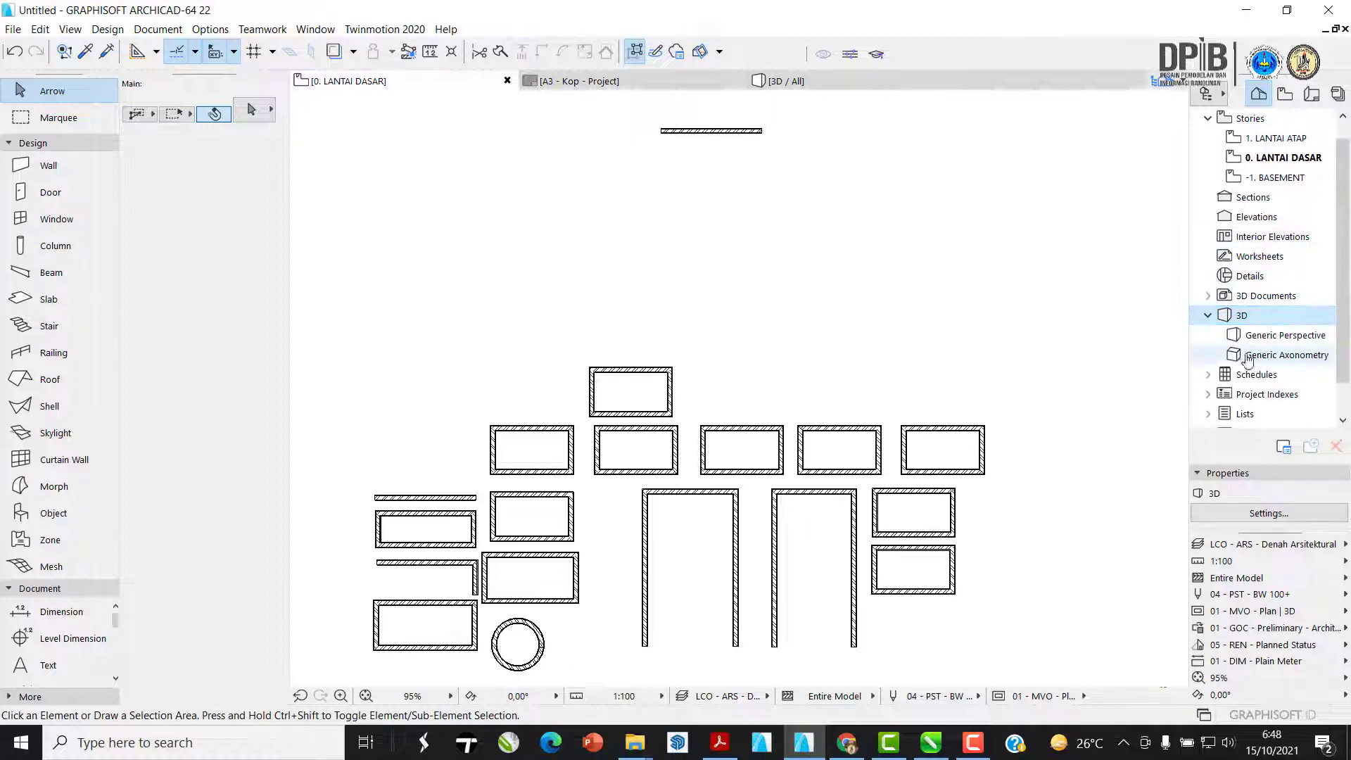
double_click(1265, 341)
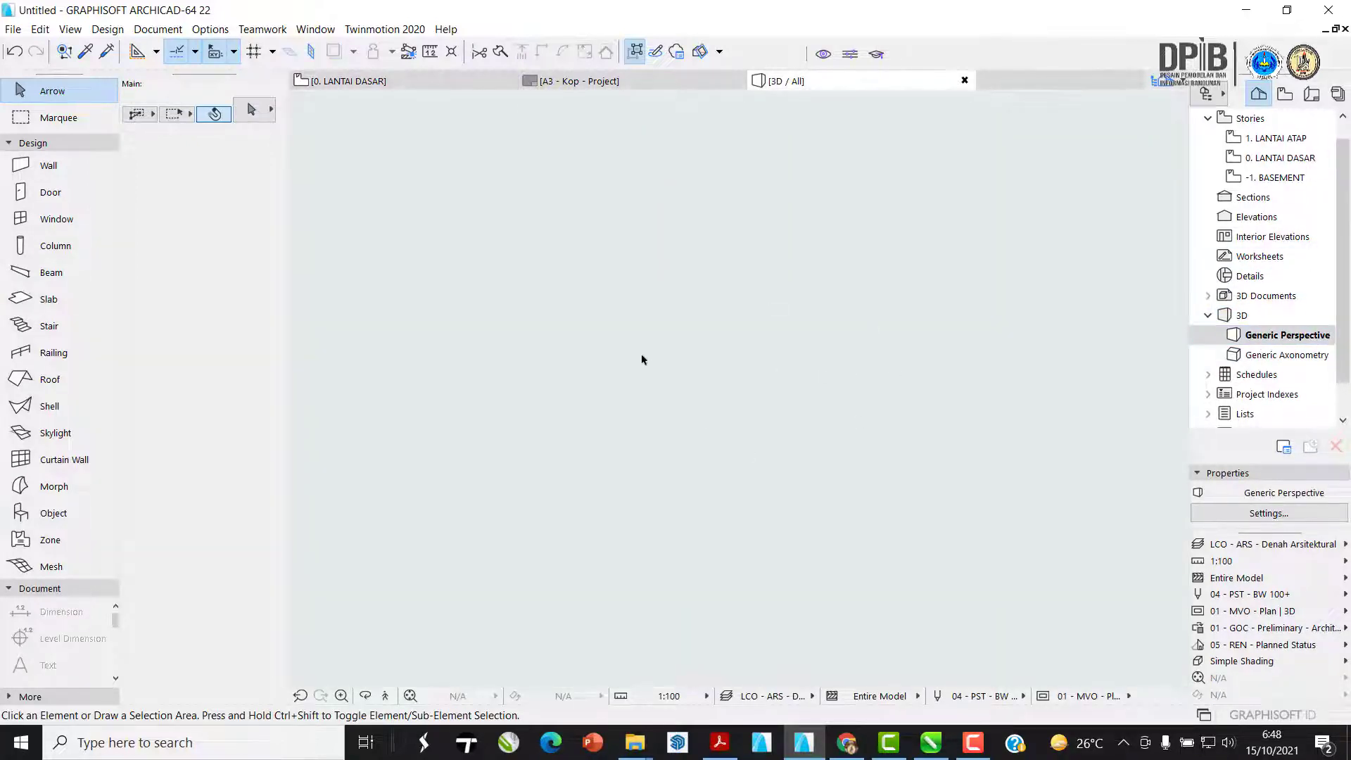
click(412, 699)
scroll(444, 505, up, 3)
middle_drag(402, 513, 1091, 318)
middle_drag(677, 411, 896, 345)
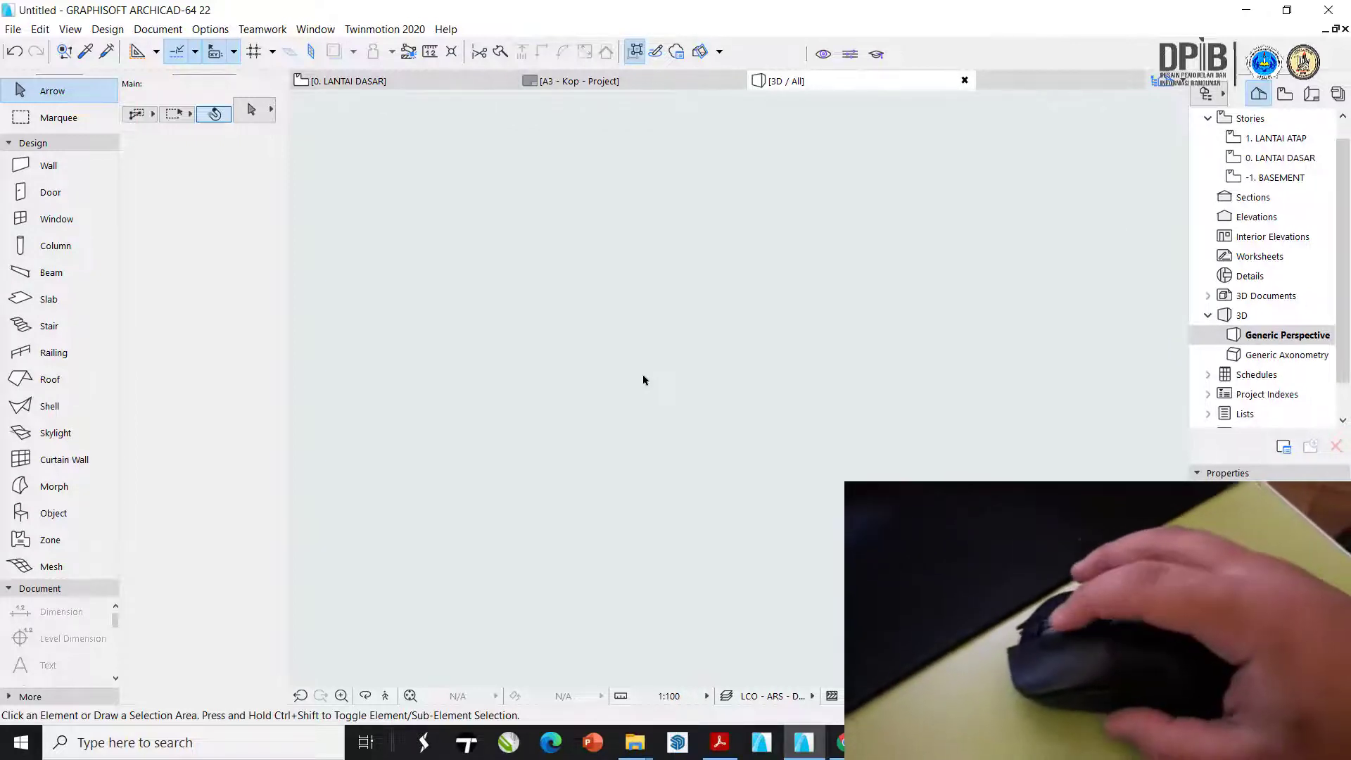
middle_click(643, 381)
middle_click(643, 380)
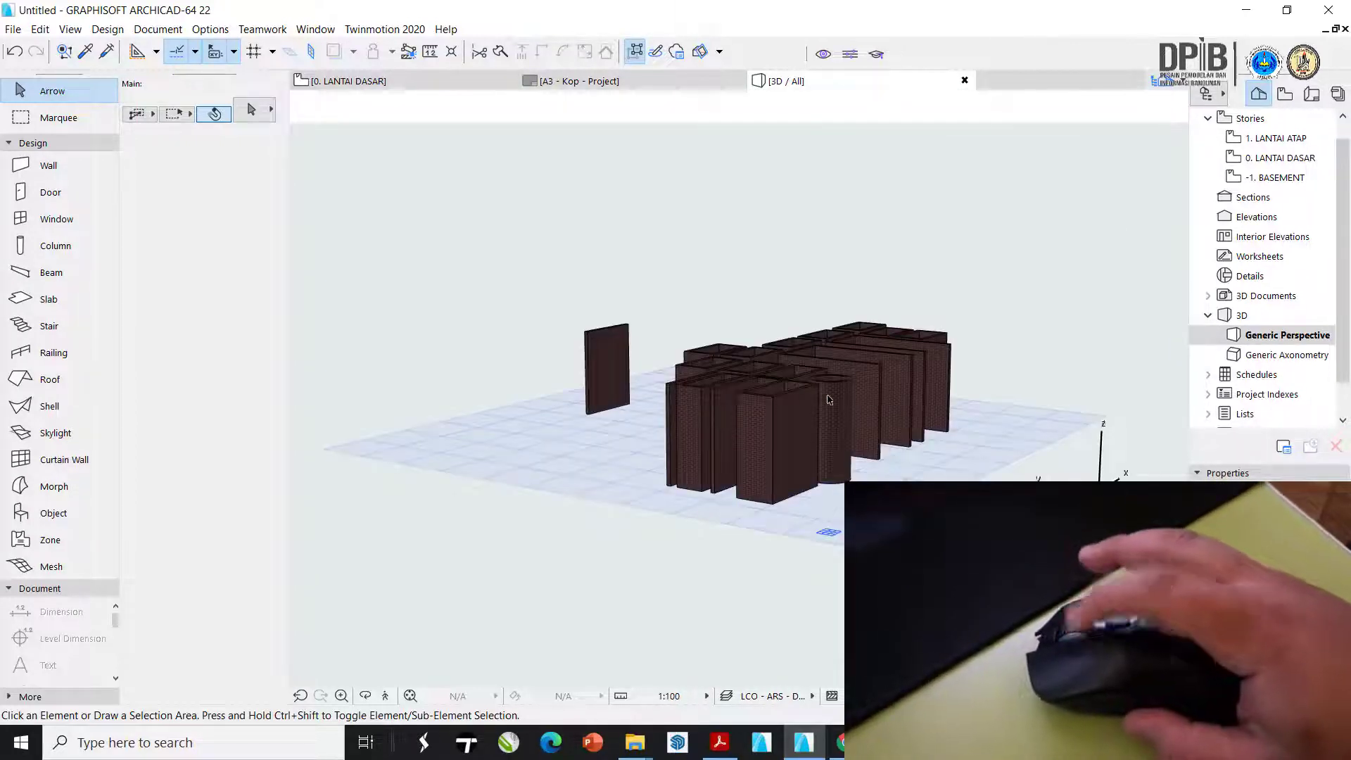
- Inspect the walls' Bata surfaces from several distances and viewpoints in the perspective view
scroll(788, 400, up, 2)
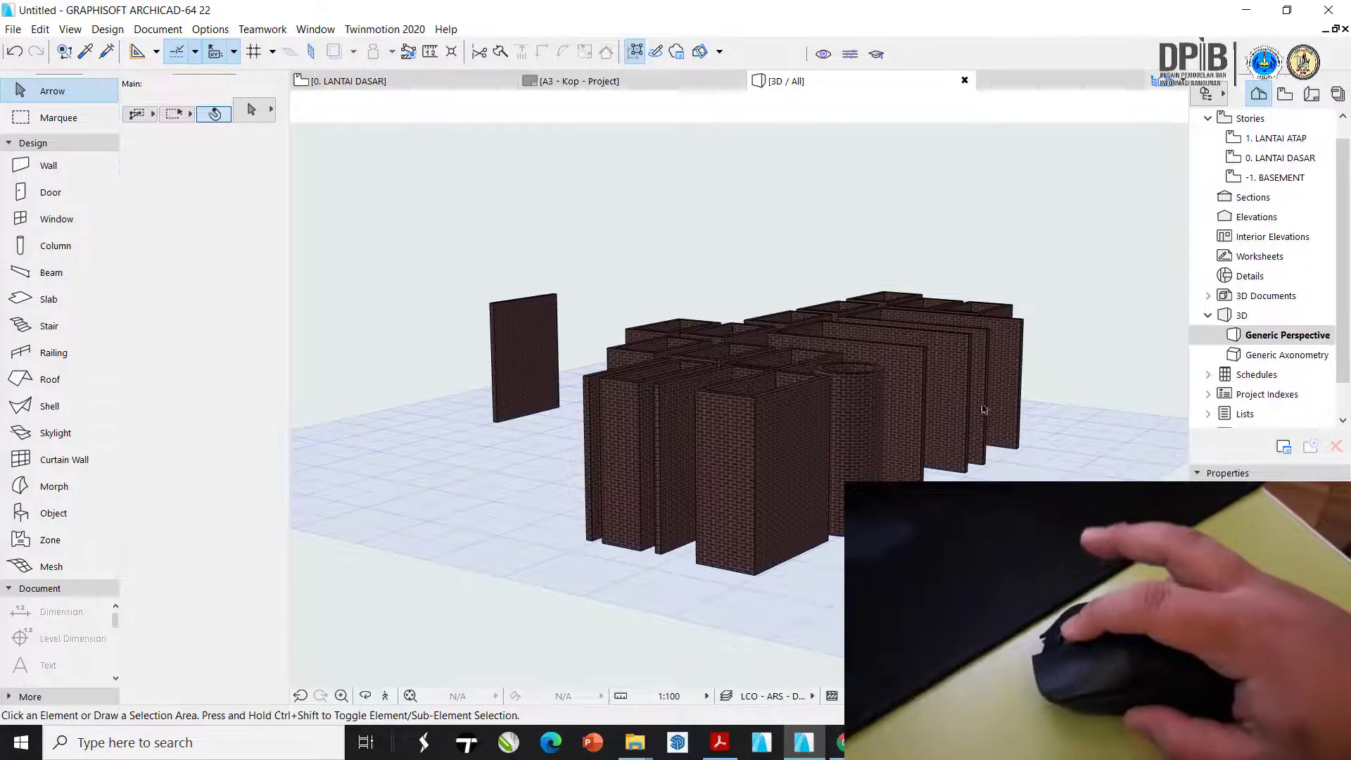
scroll(799, 380, up, 3)
middle_drag(797, 379, 938, 356)
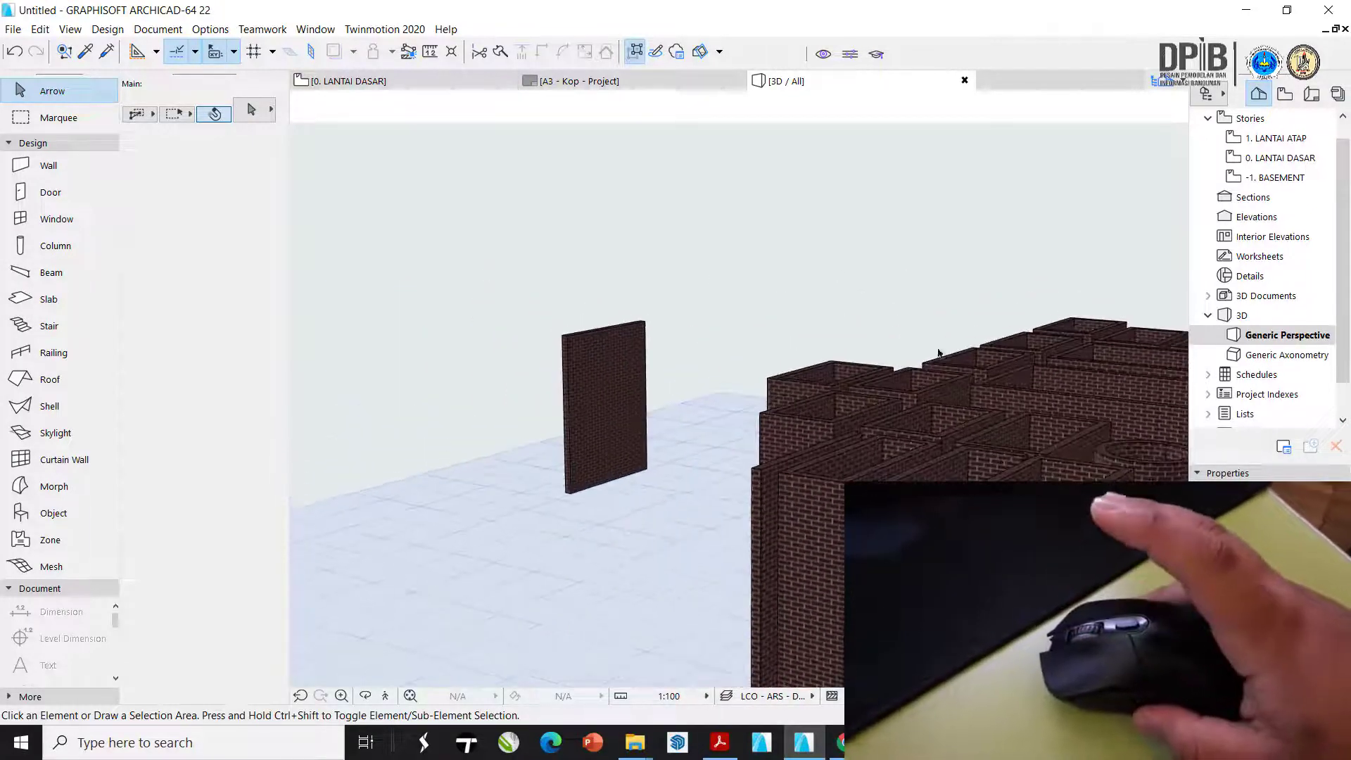
middle_drag(717, 278, 509, 343)
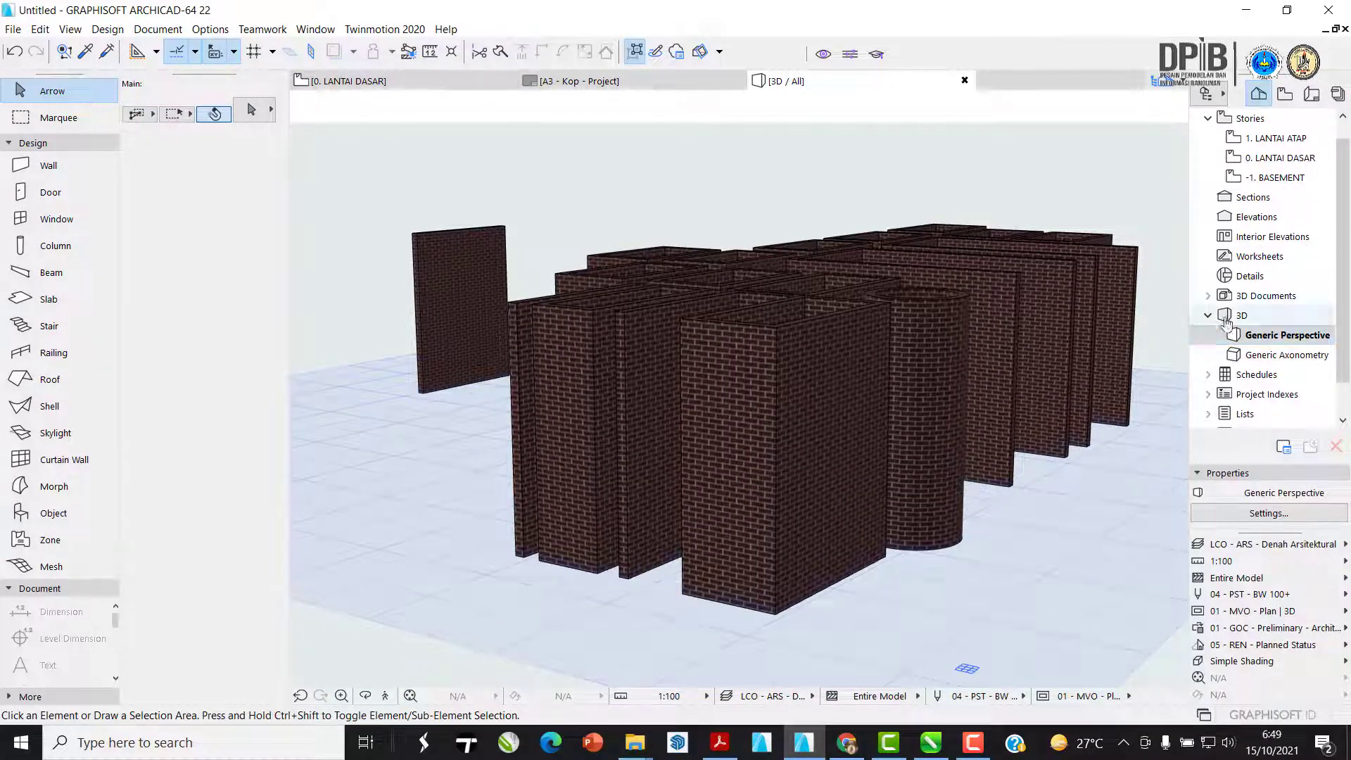
scroll(809, 373, up, 2)
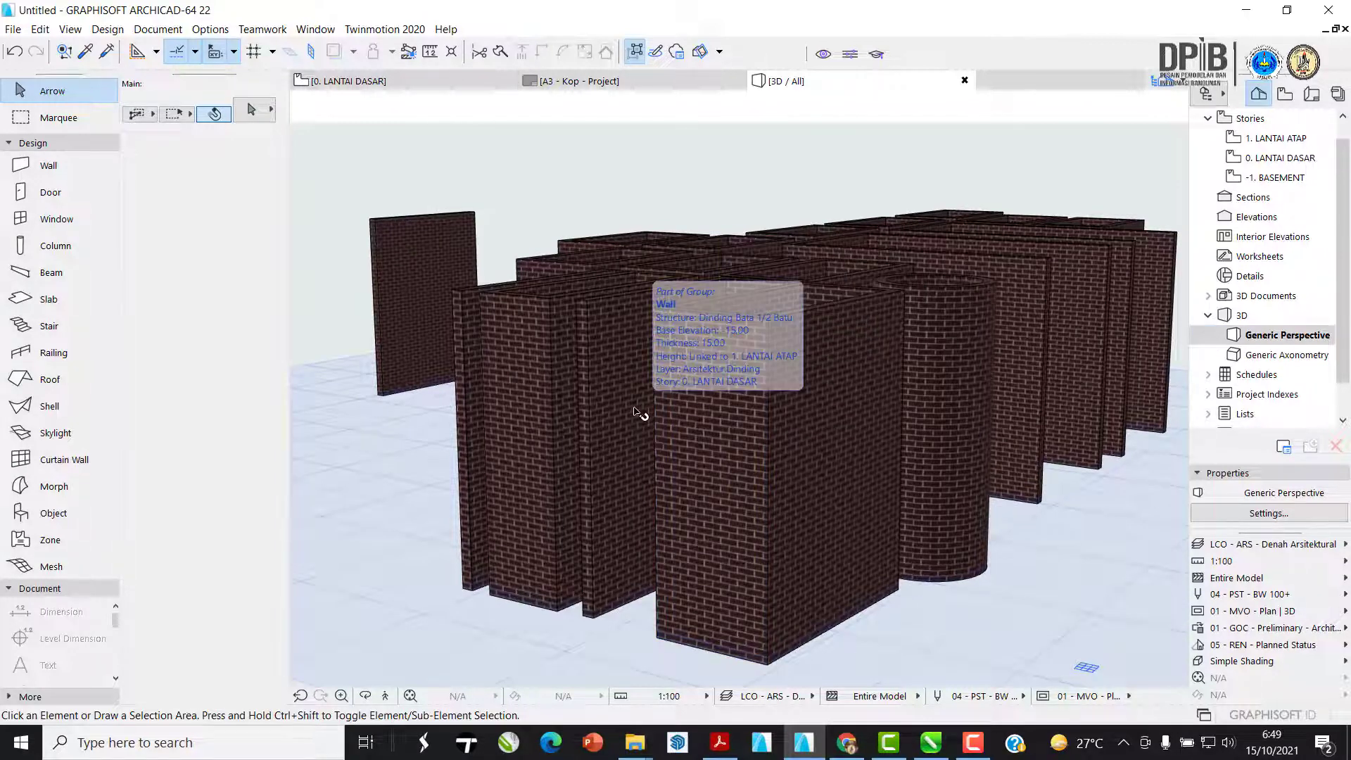
- Switch back and forth between the LANTAI DASAR floor plan and the 3D perspective view to compare the walls
key(F2)
scroll(614, 428, up, 4)
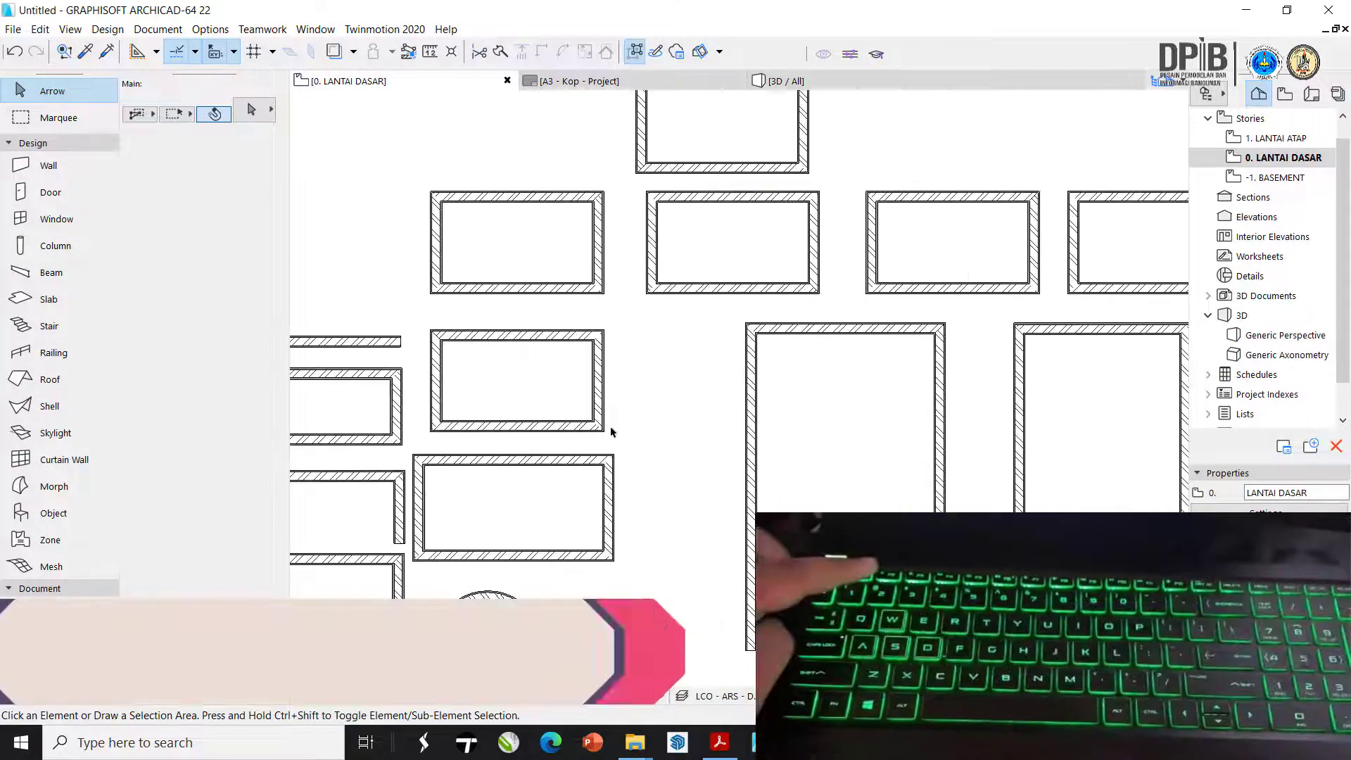
middle_drag(661, 408, 630, 445)
scroll(629, 439, down, 2)
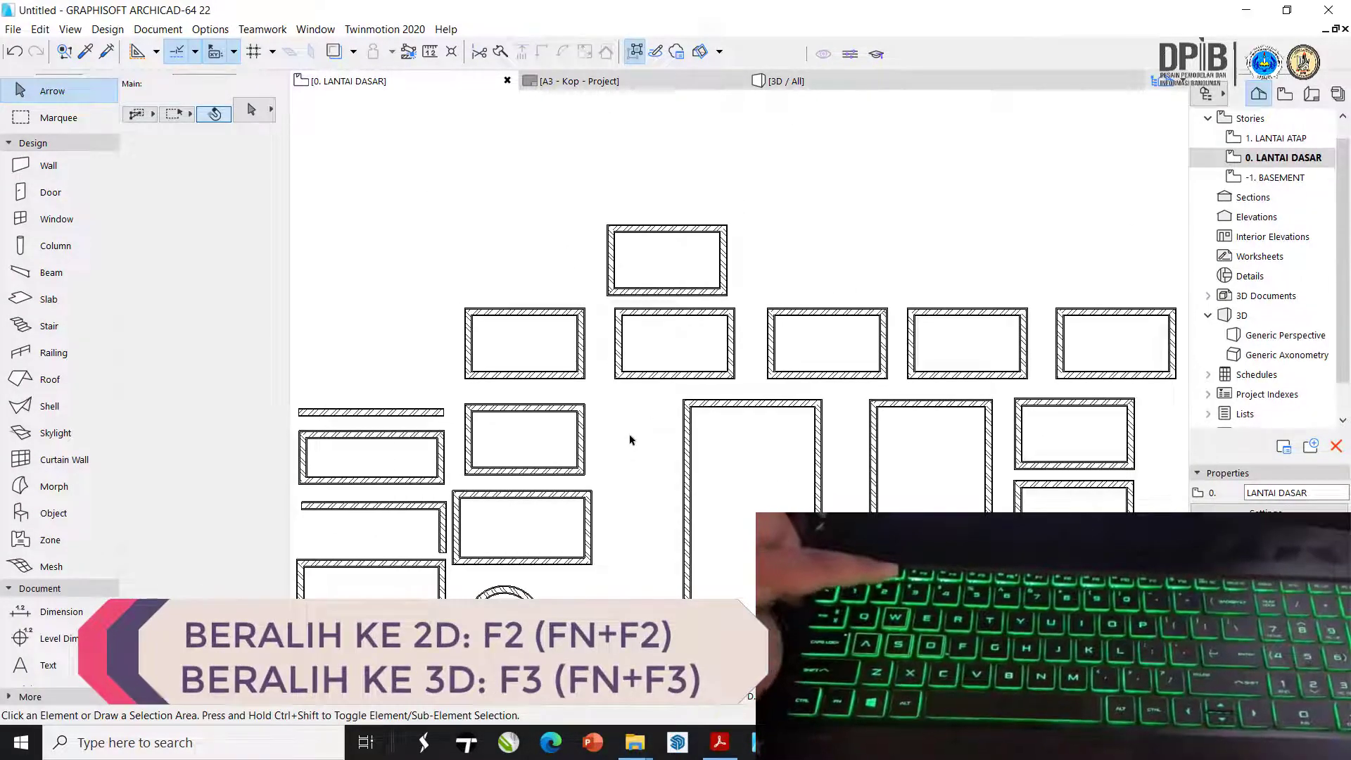
key(F3)
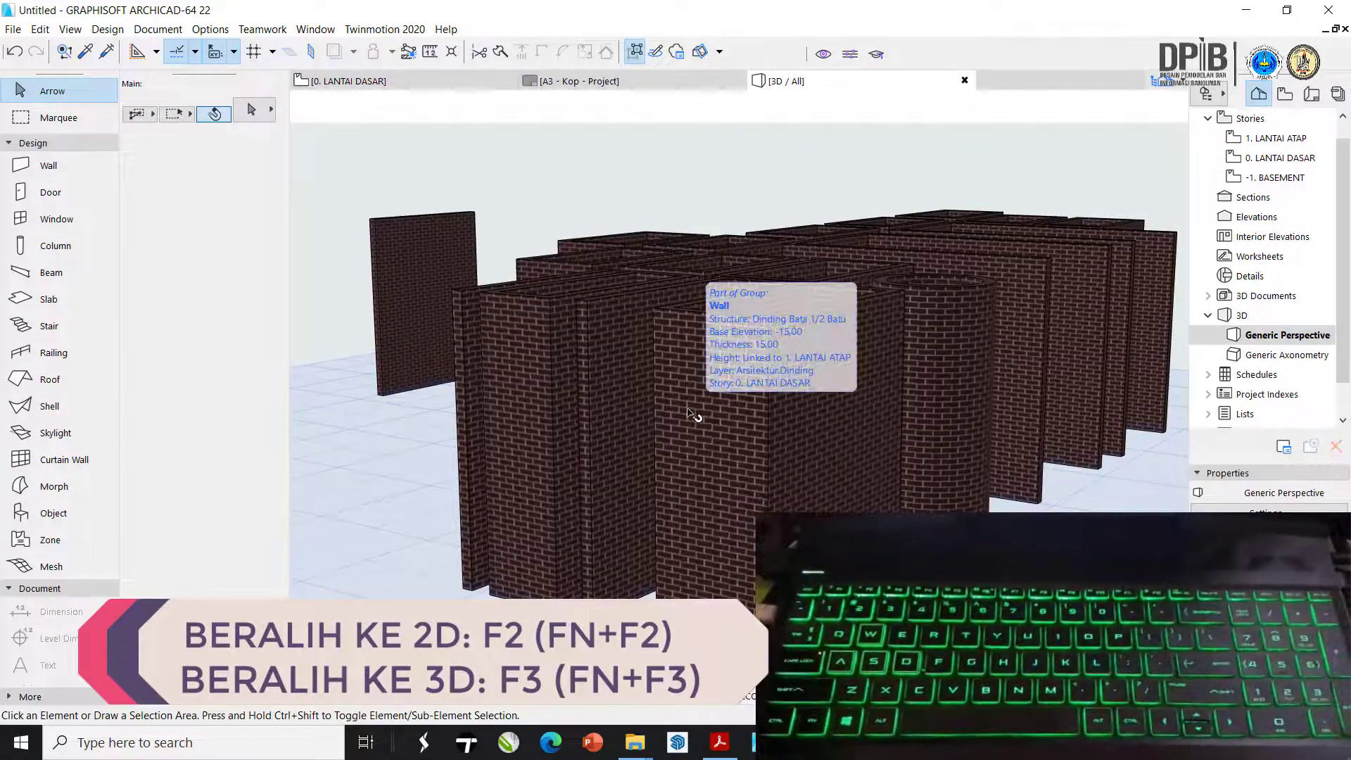
key(F2)
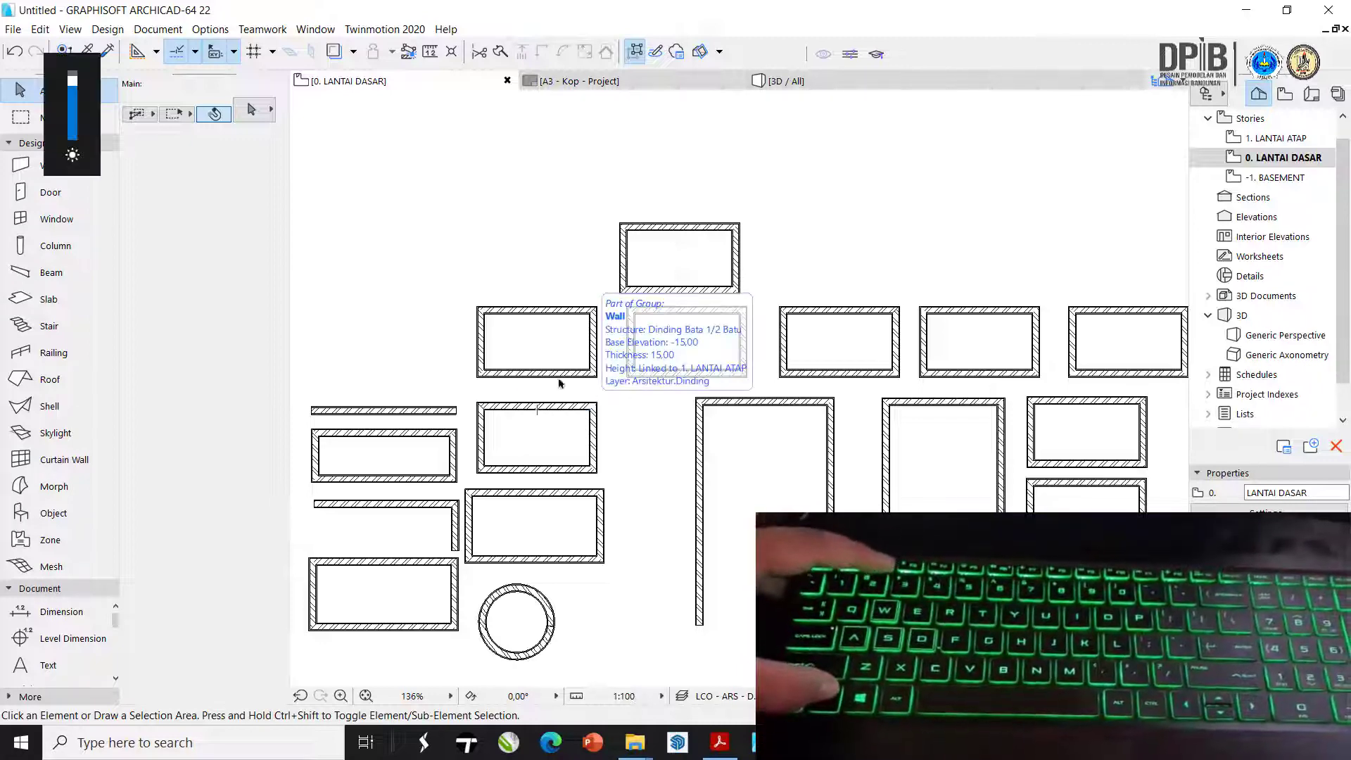
click(499, 273)
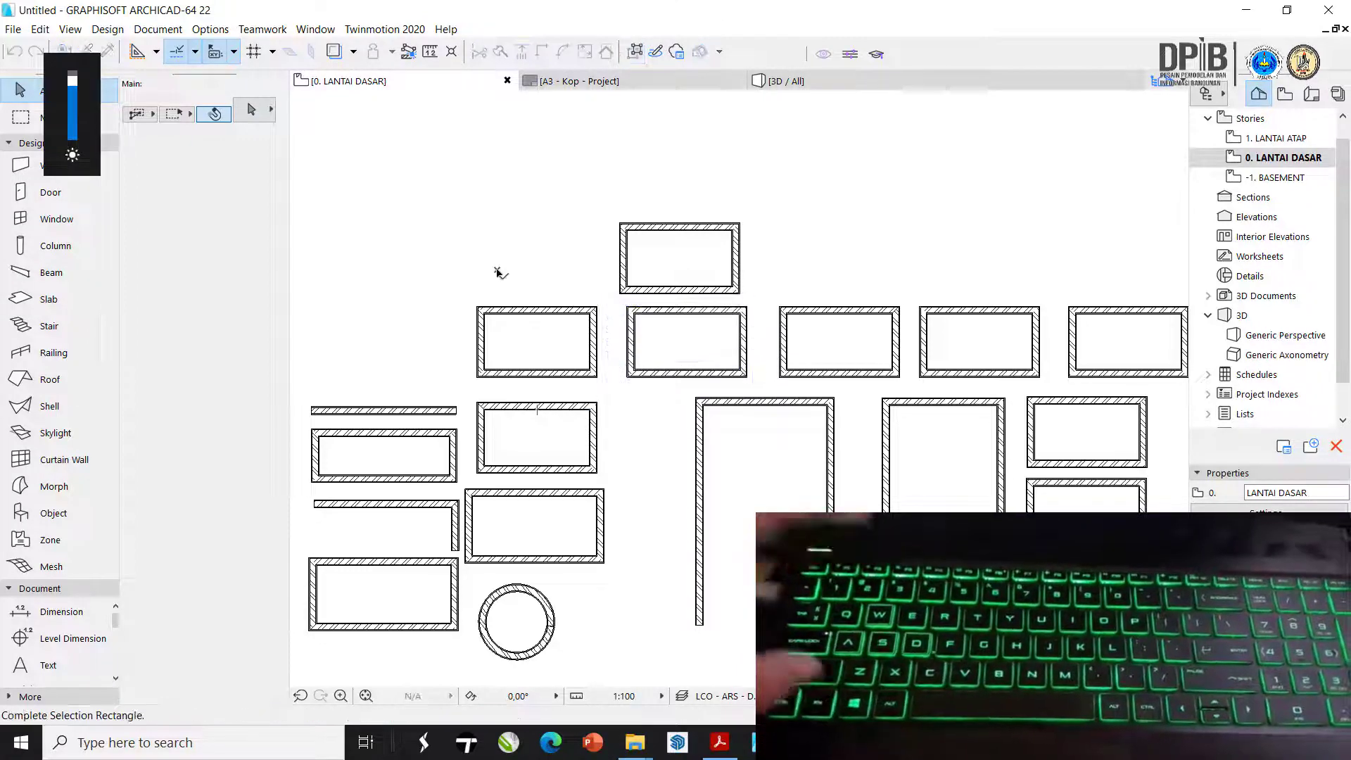
click(565, 217)
click(570, 267)
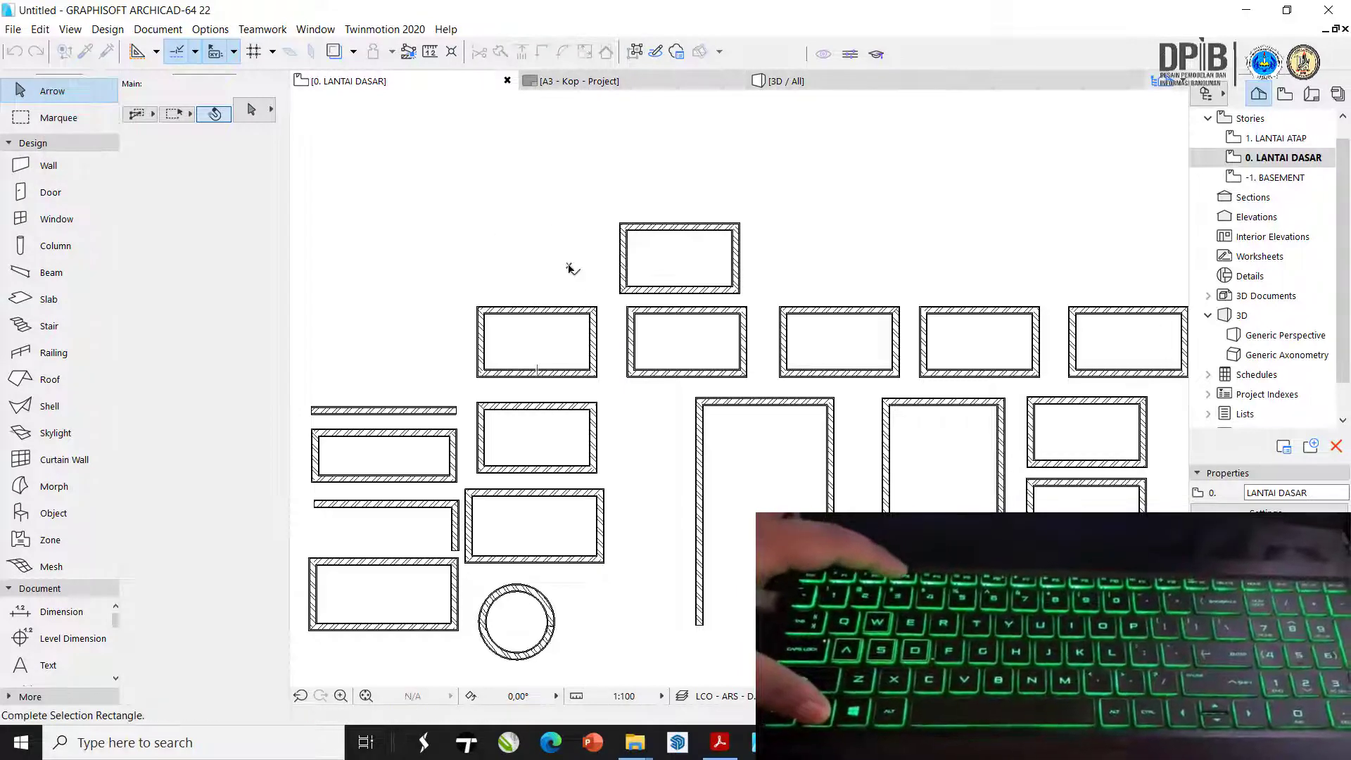
click(1000, 688)
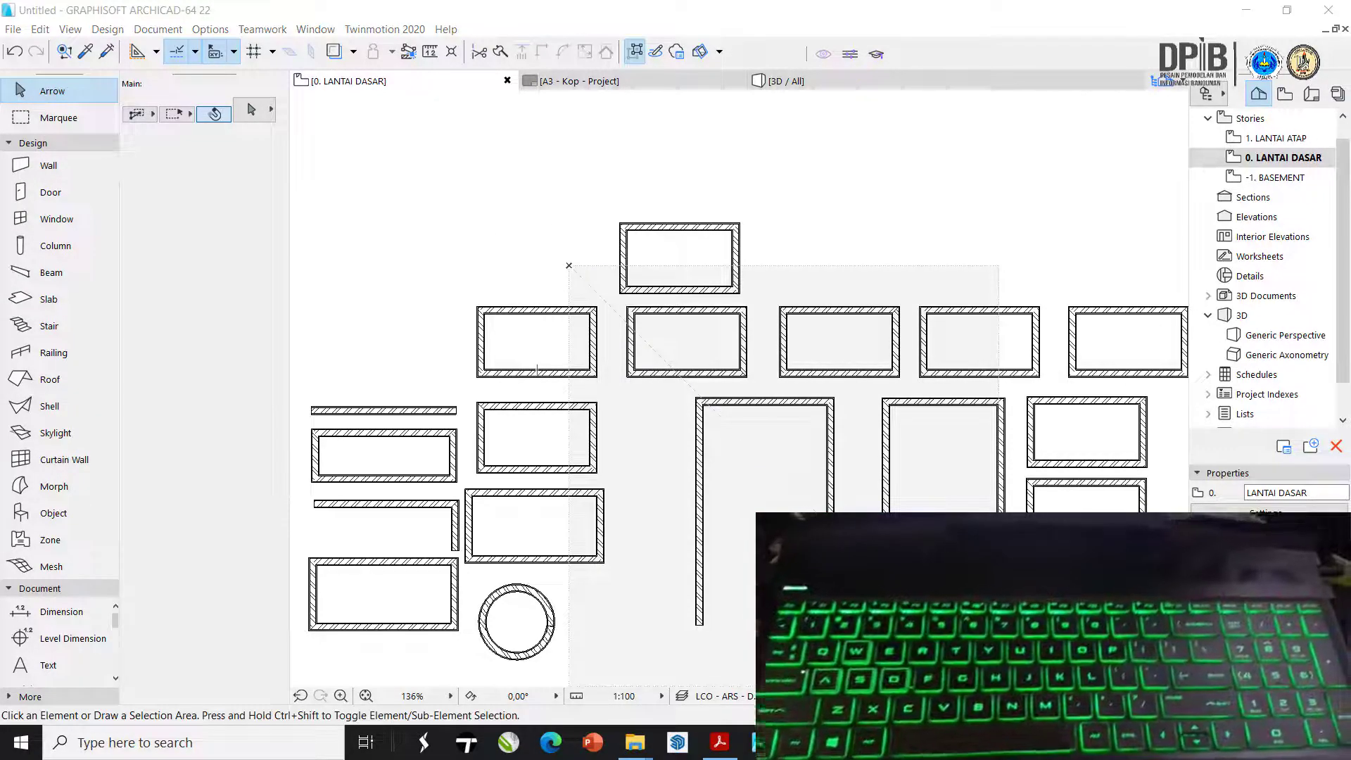
- Return to the 3D perspective view and orbit around the model to inspect the walls from different sides
key(F3)
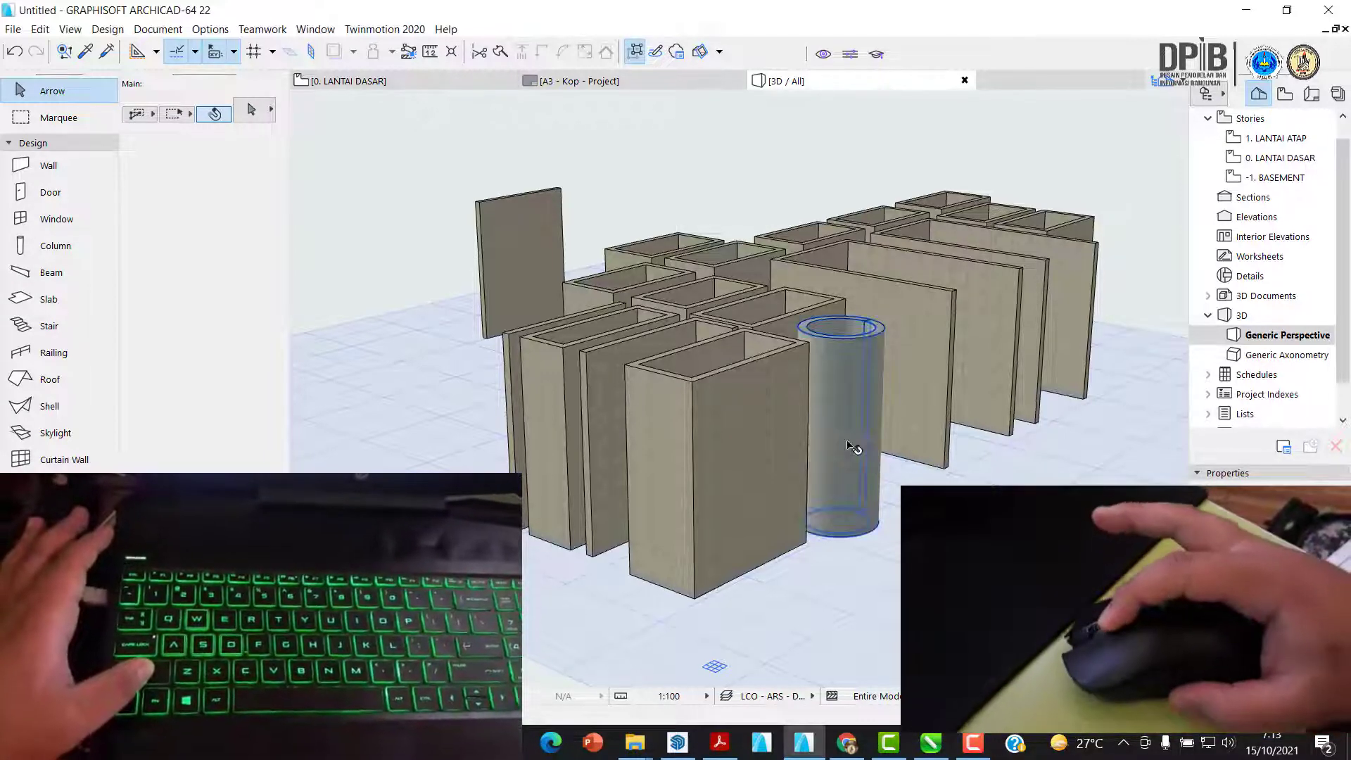
shift+middle_drag(439, 344, 582, 350)
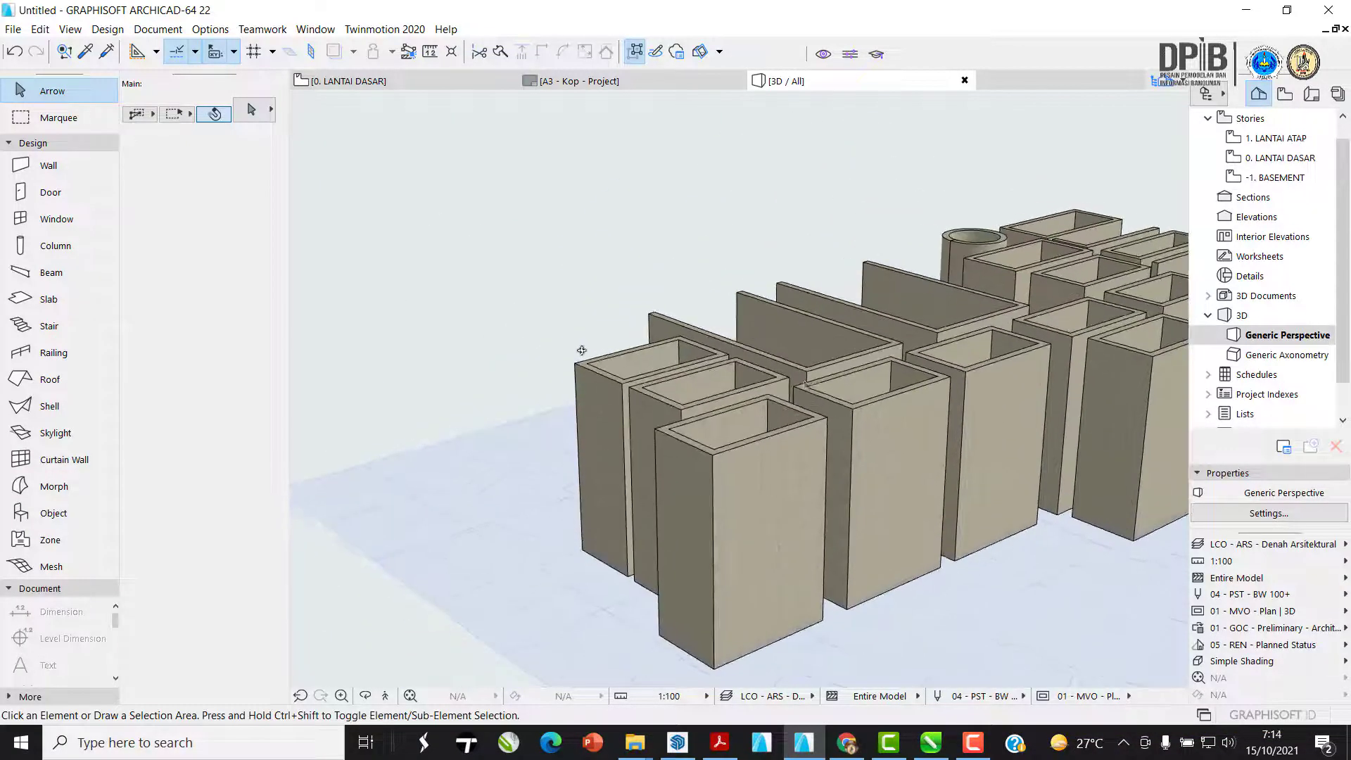
shift+middle_drag(1016, 438, 663, 448)
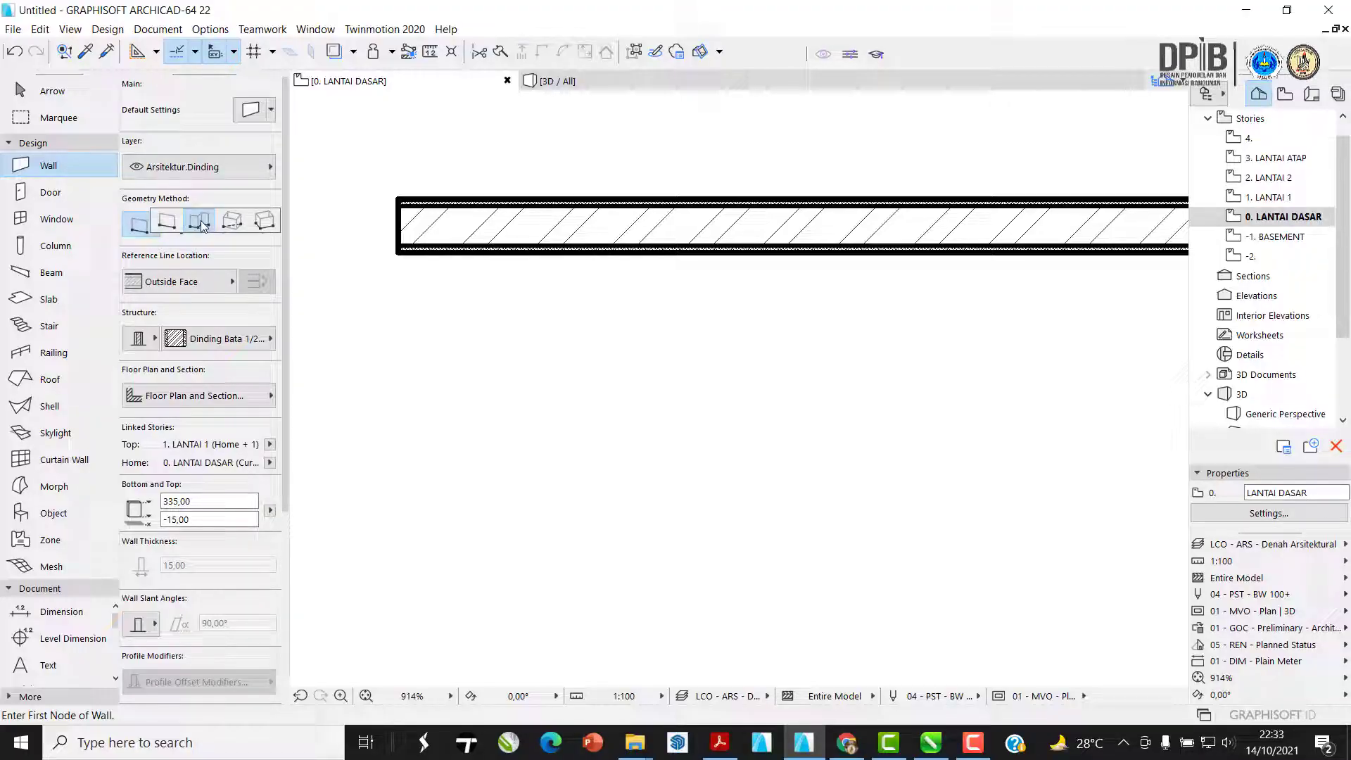
- Draw a chained wall below the straight wall on LANTAI DASAR, with a horizontal first segment, a downward second and a third running back
scroll(320, 266, down, 3)
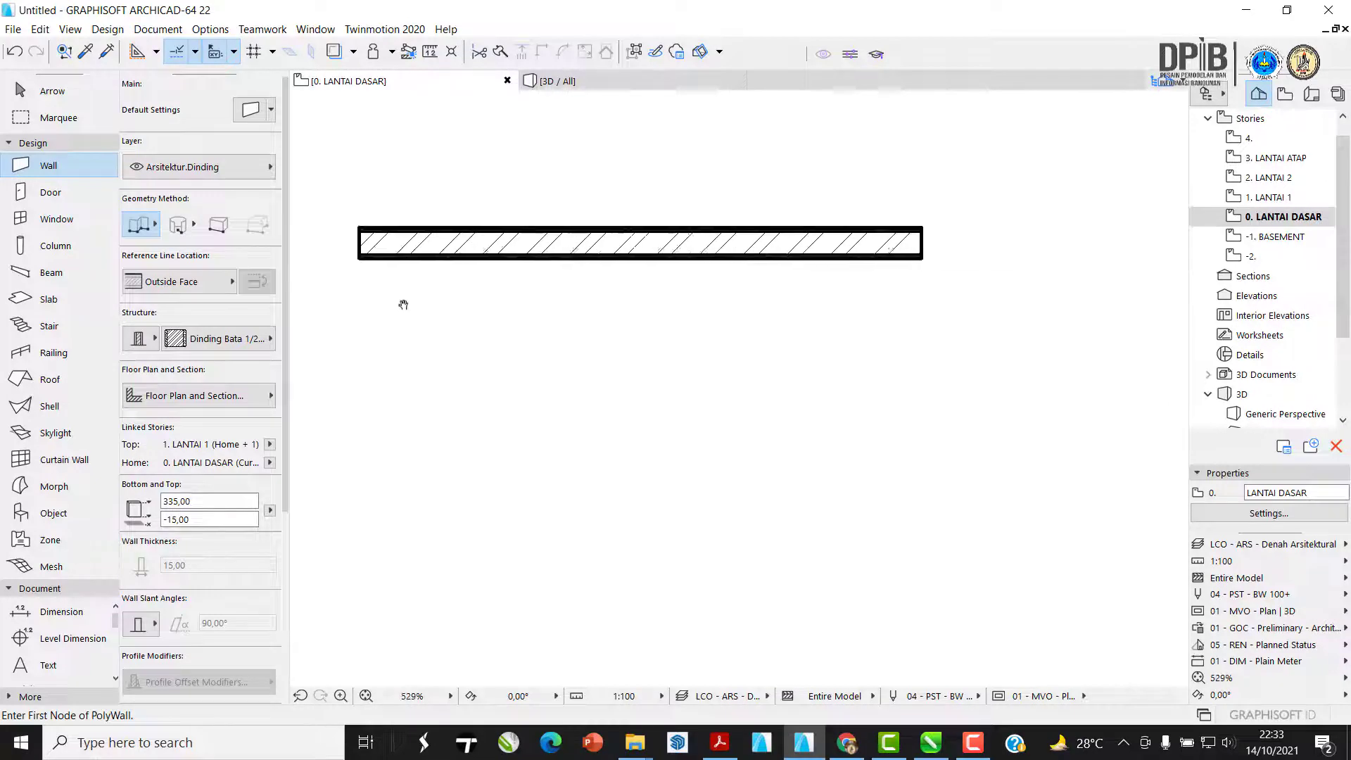
click(356, 315)
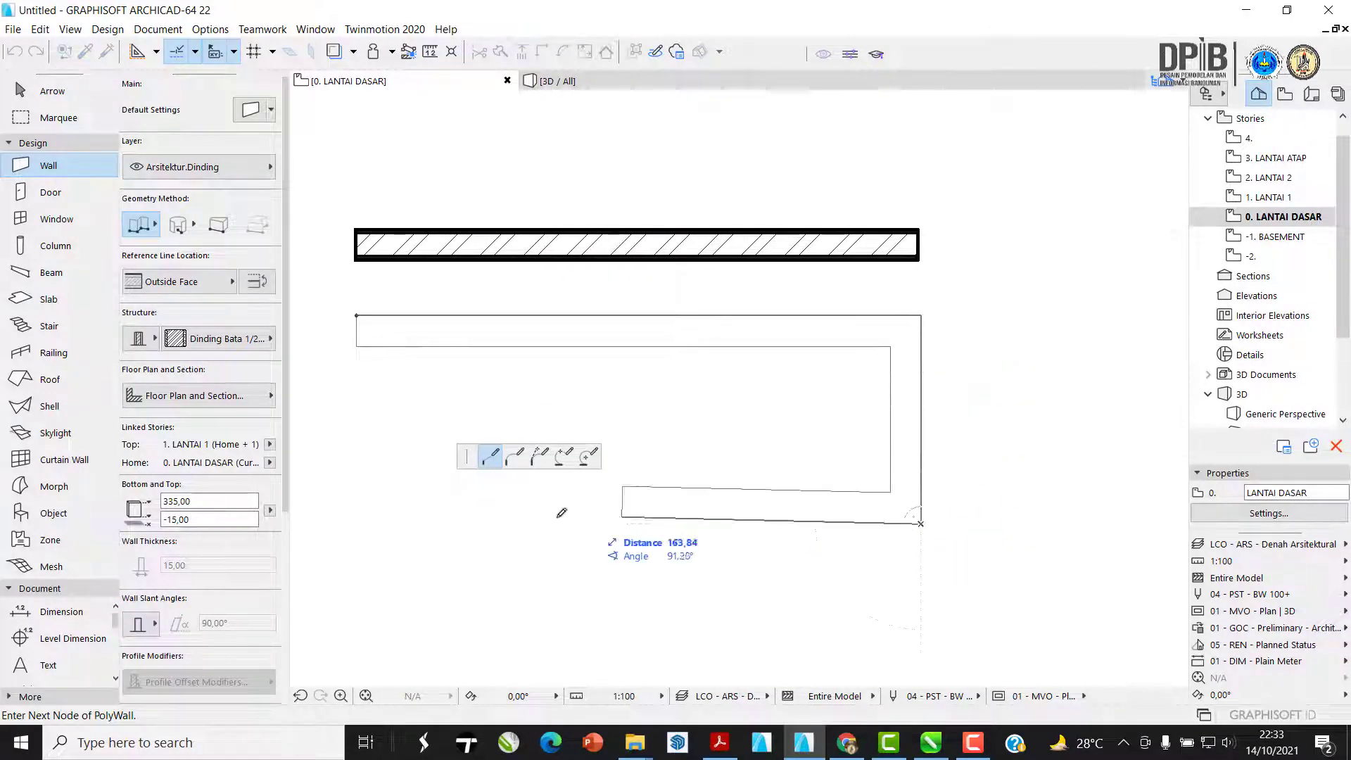
middle_drag(411, 519, 524, 505)
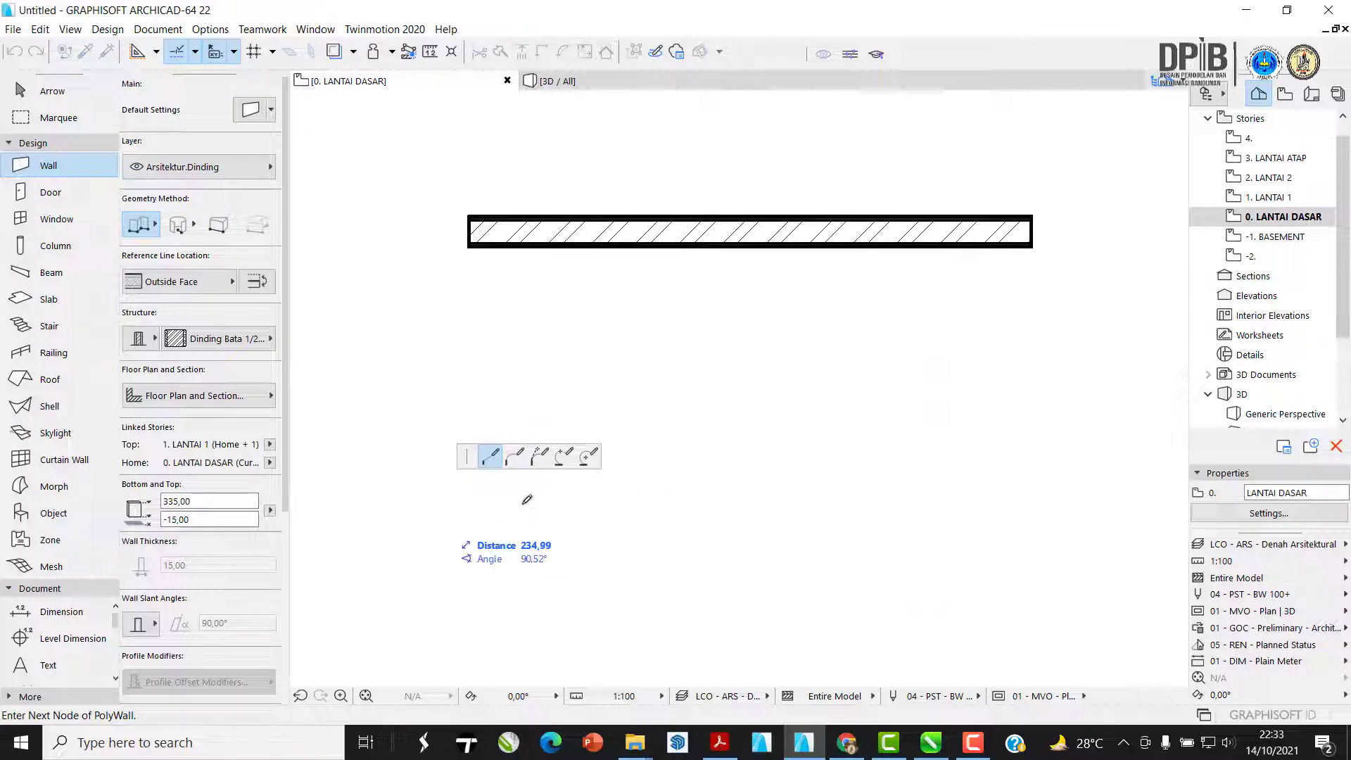
- Close the chained wall into a rectangle beneath the straight horizontal wall
click(470, 302)
scroll(501, 407, down, 3)
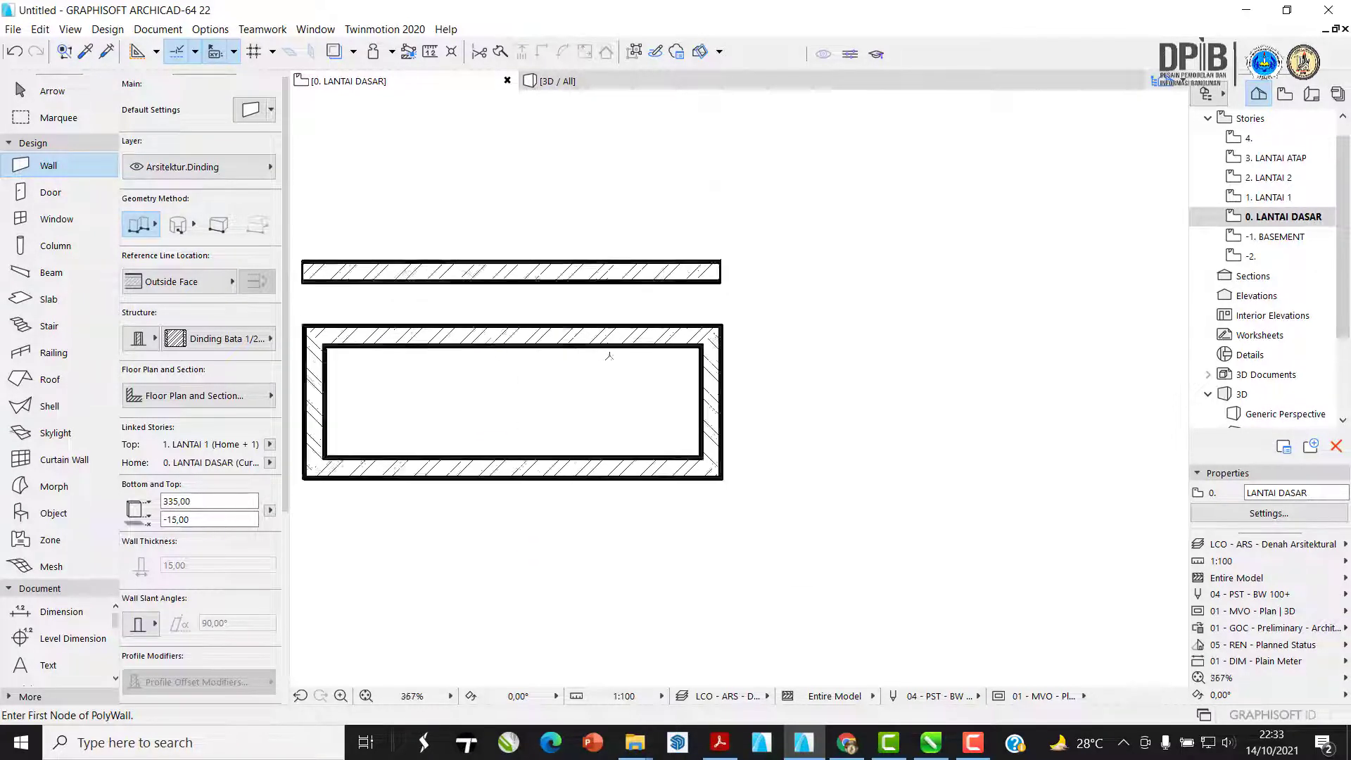
scroll(500, 408, up, 2)
- Draw an L-shaped chained wall beneath the rectangular wall, running horizontally and turning down at its far end
click(475, 421)
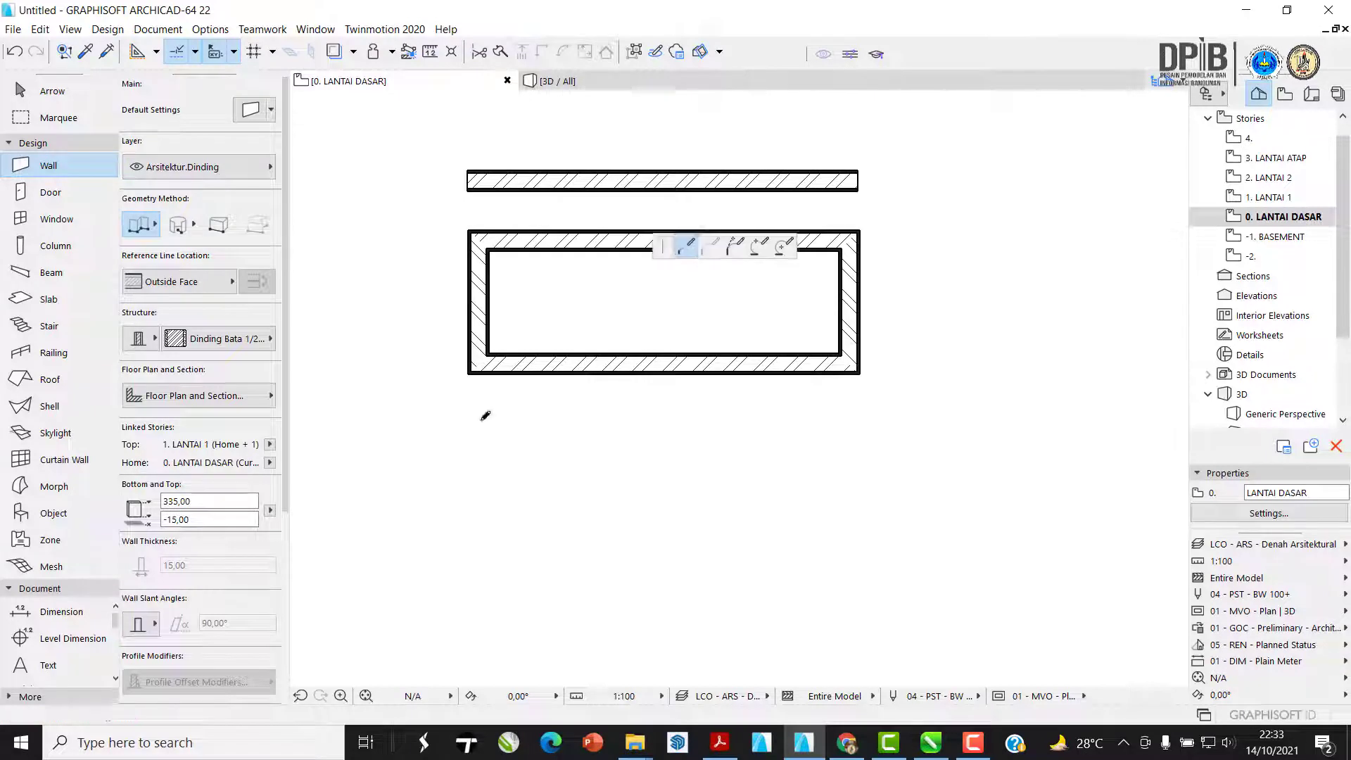
middle_drag(830, 425, 778, 427)
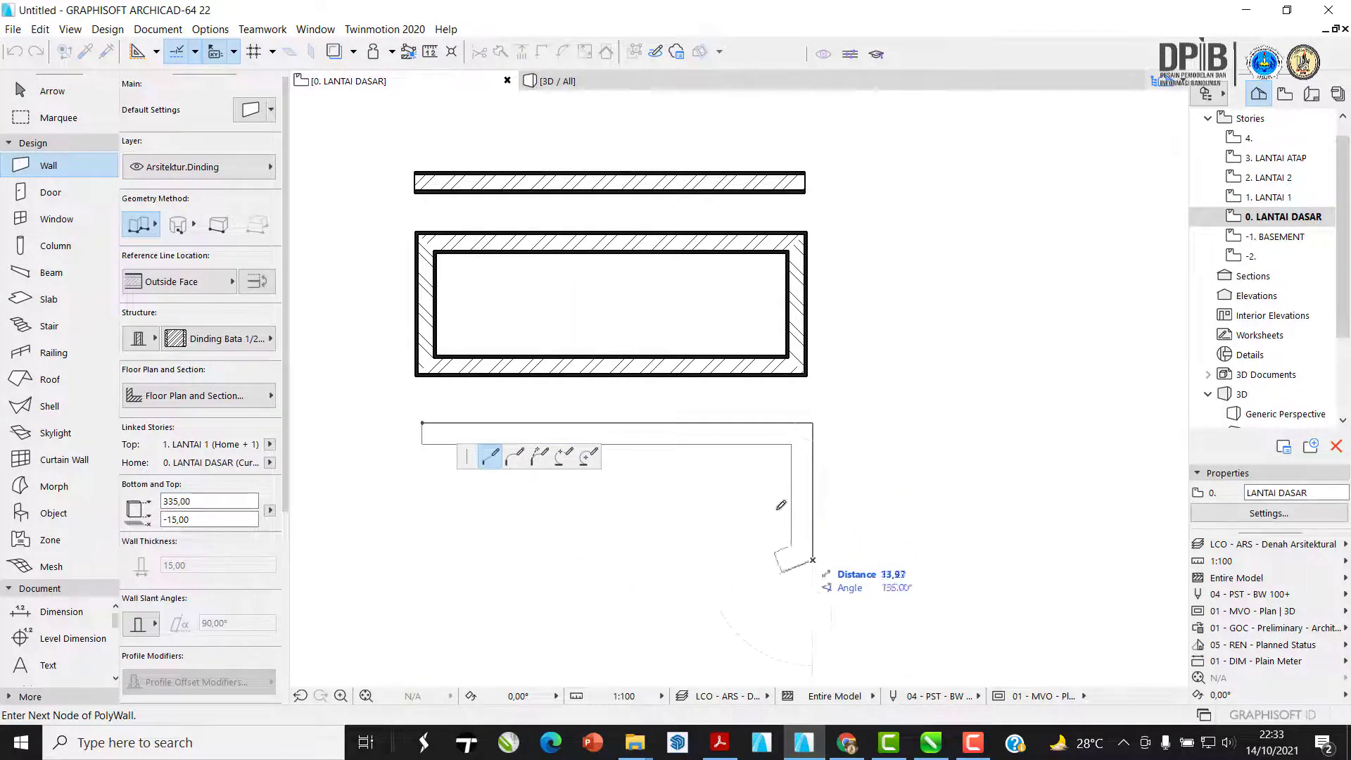
scroll(811, 561, up, 2)
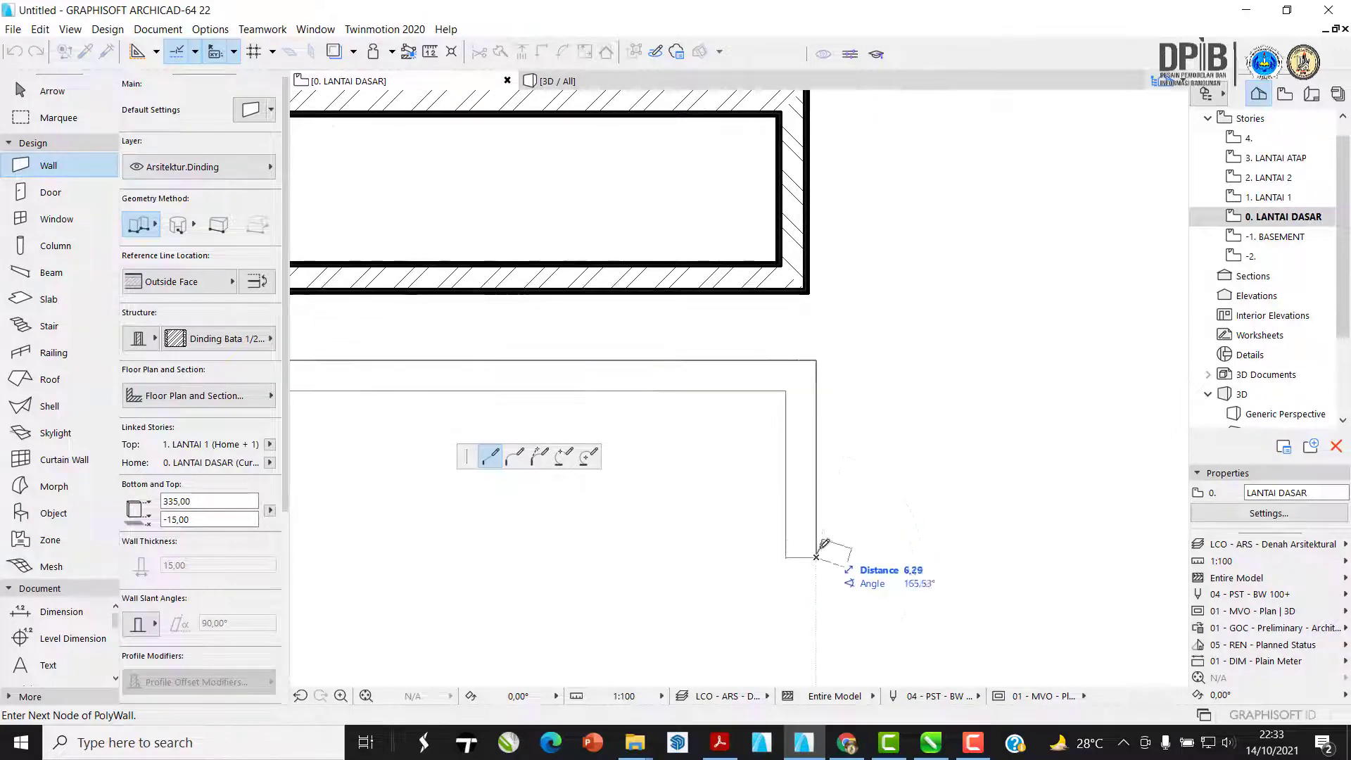
double_click(818, 555)
scroll(990, 366, down, 3)
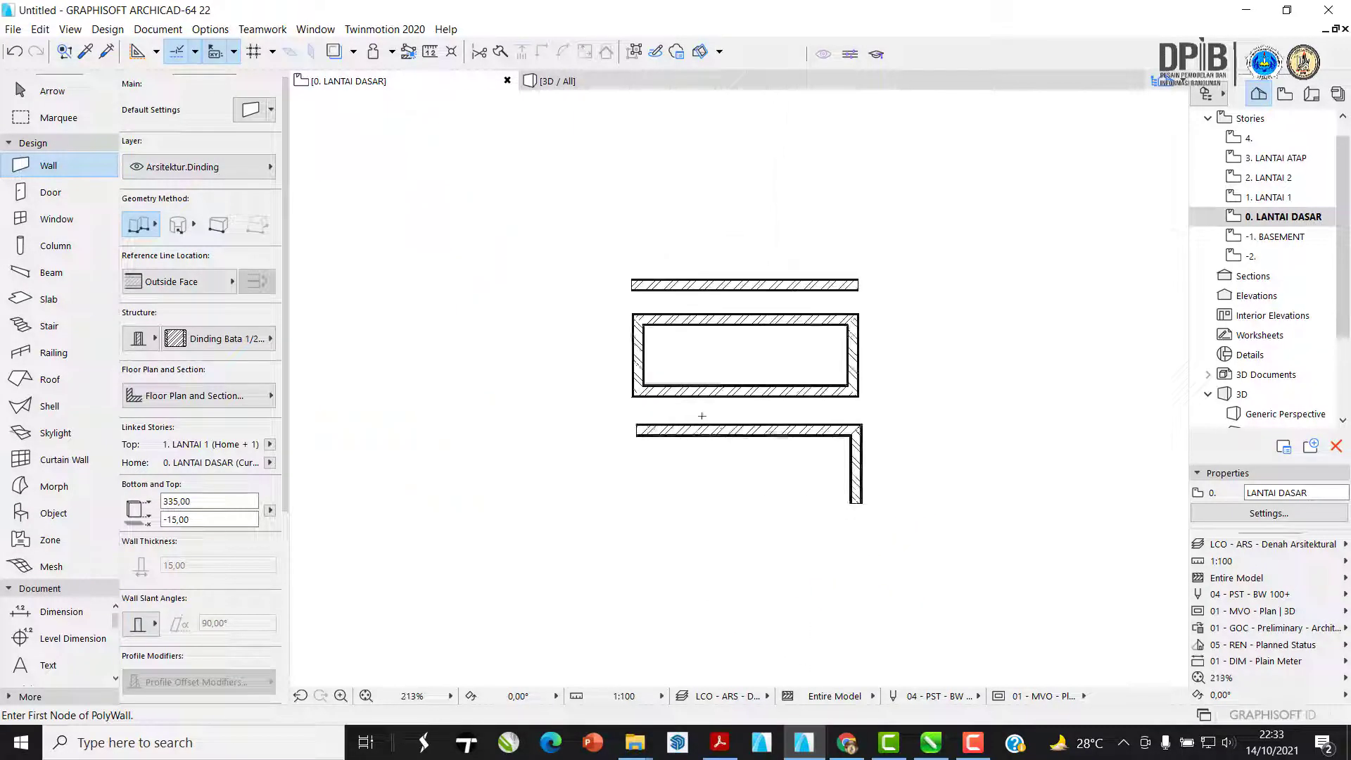
- Examine the layers and hatching at the open end of the L-shaped wall up close
scroll(667, 455, up, 3)
scroll(666, 454, up, 2)
scroll(474, 387, down, 1)
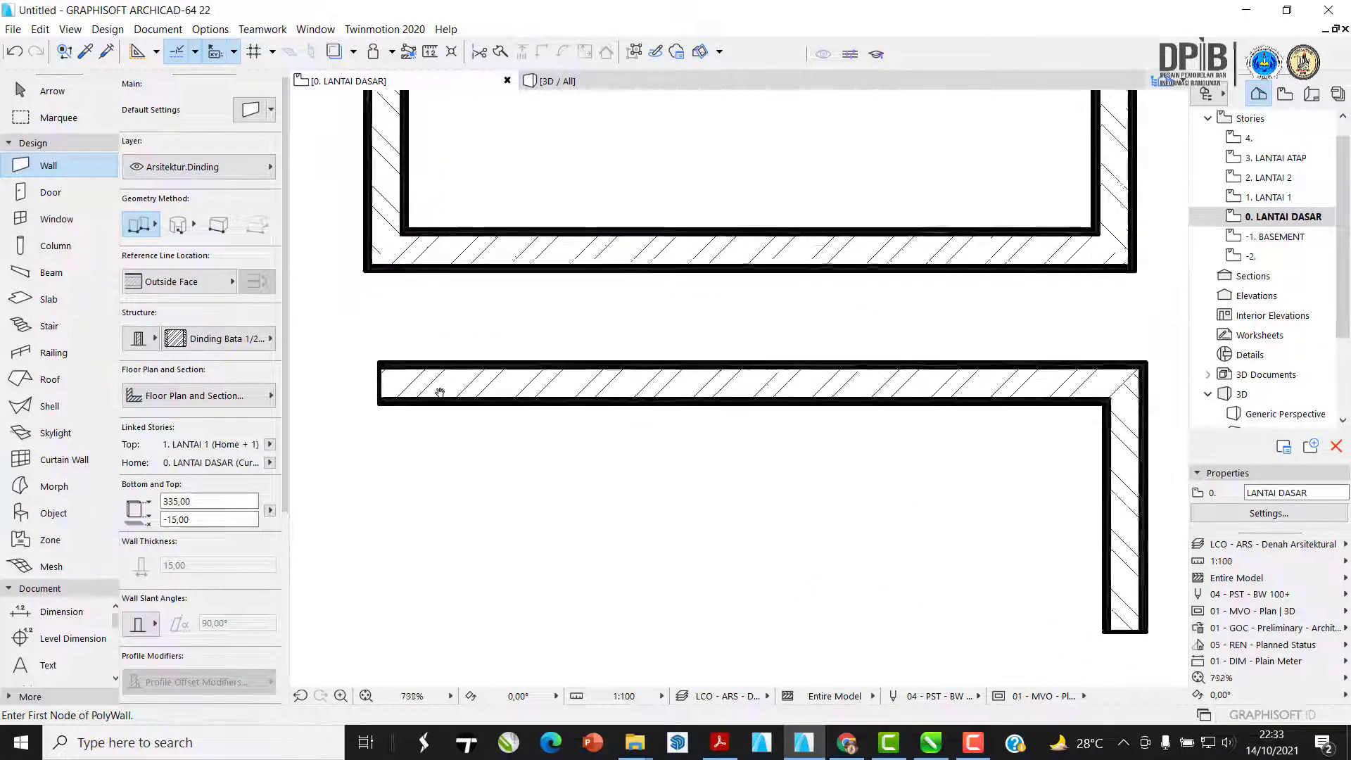
scroll(444, 394, up, 3)
scroll(437, 411, up, 1)
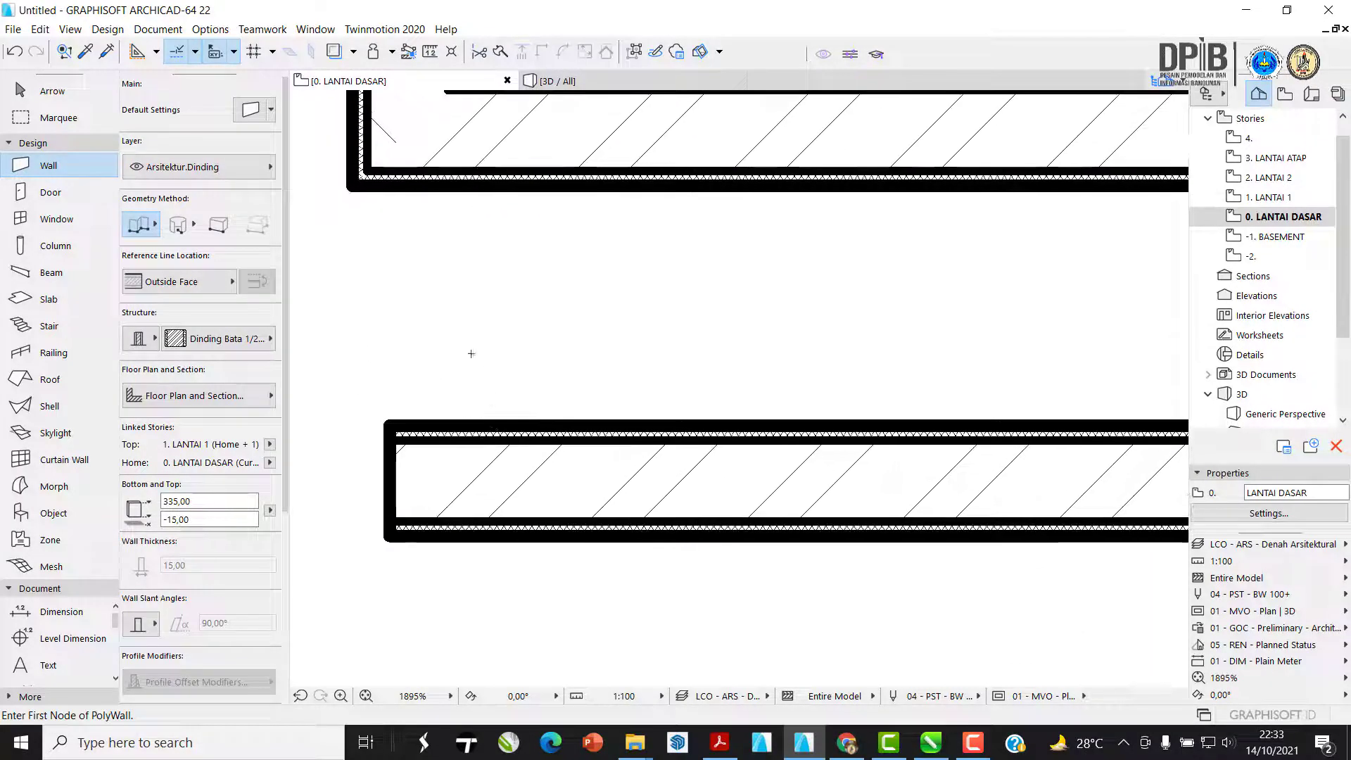
click(39, 95)
scroll(395, 416, down, 2)
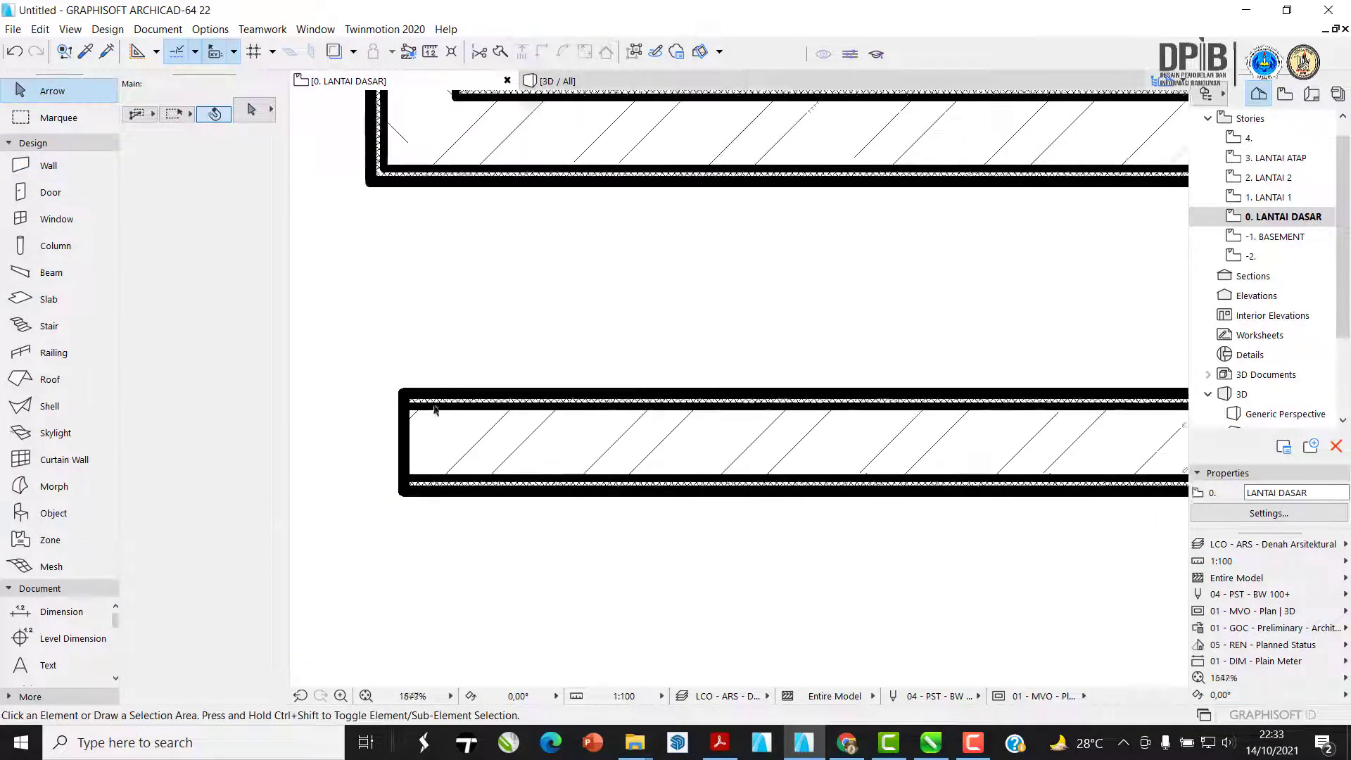
middle_drag(406, 406, 370, 354)
click(527, 580)
scroll(501, 531, down, 3)
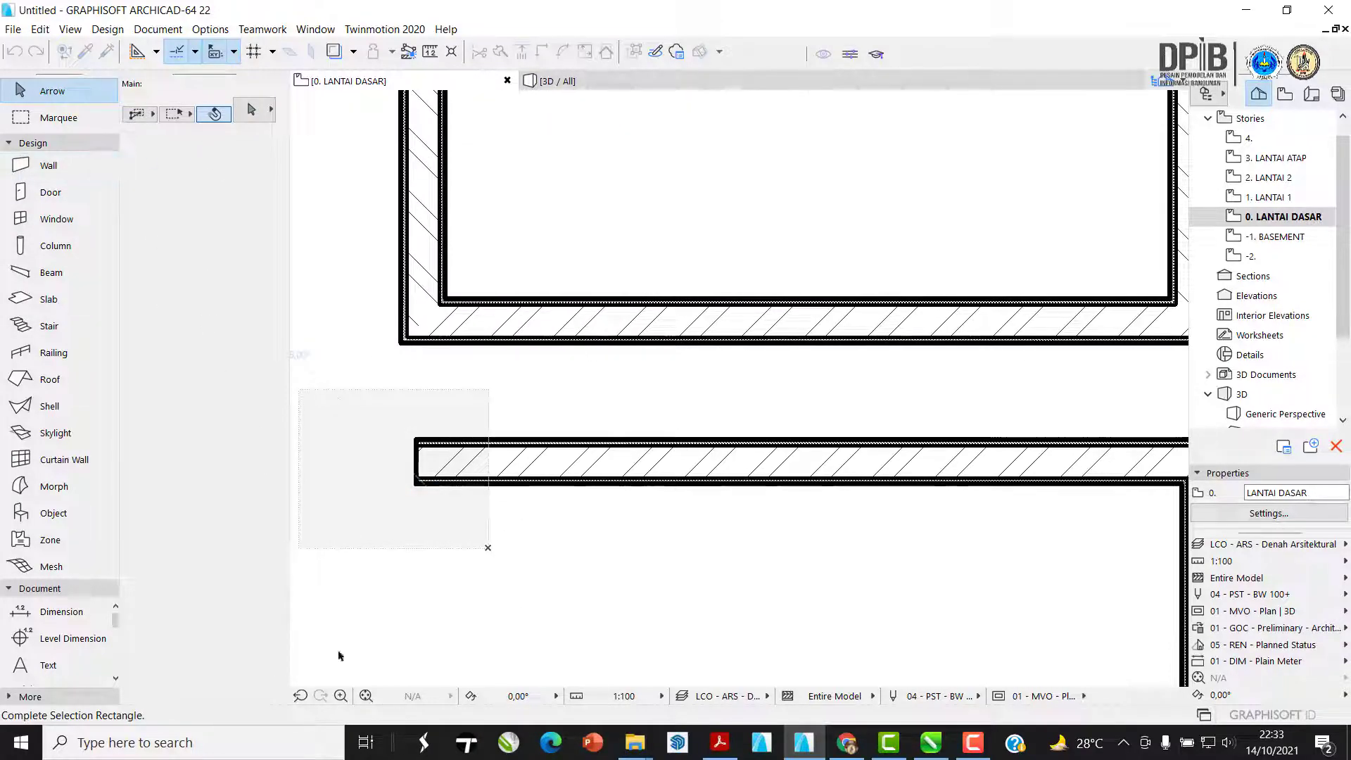
click(456, 625)
scroll(495, 547, up, 1)
scroll(495, 546, down, 3)
middle_drag(522, 539, 461, 472)
scroll(391, 470, up, 4)
scroll(462, 475, up, 1)
- Turn off True Line Weight for the floor plan and check the wall's layer hatching
right_click(476, 520)
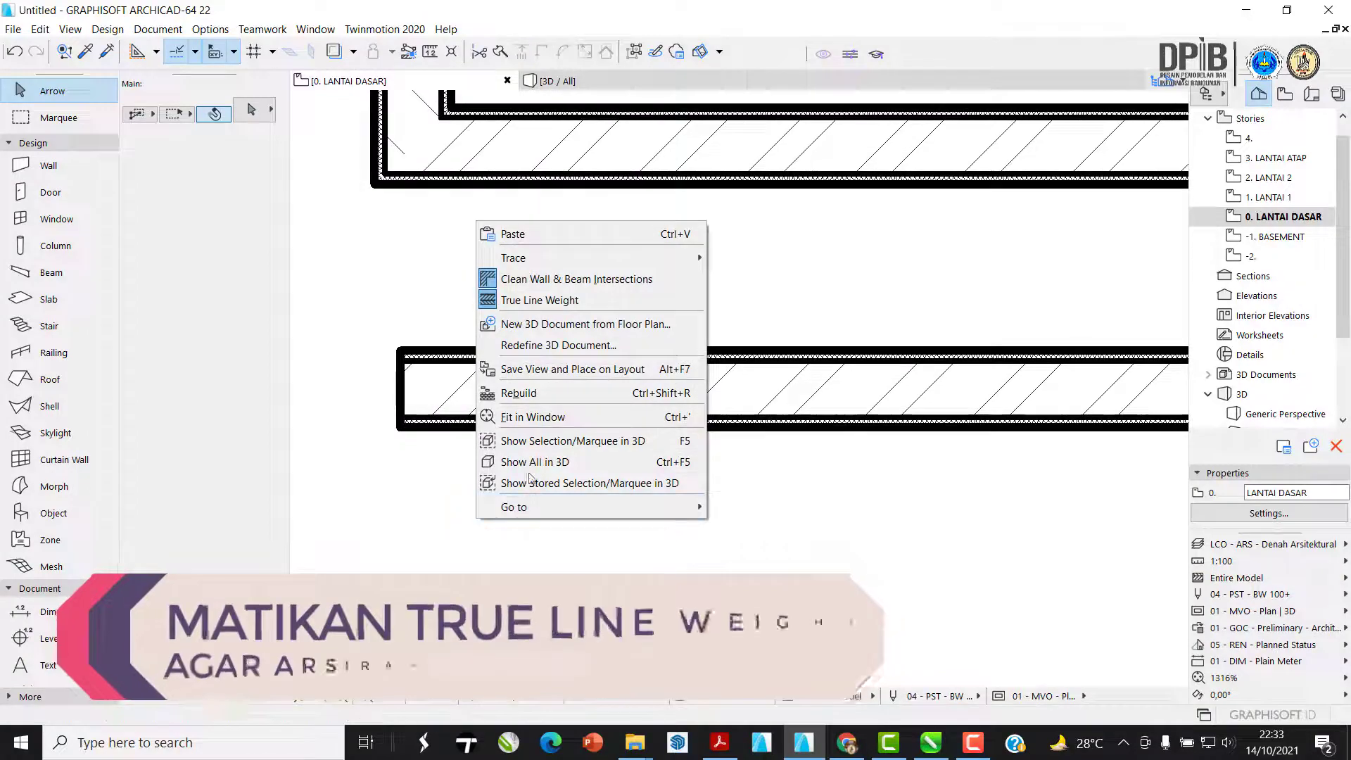
click(532, 303)
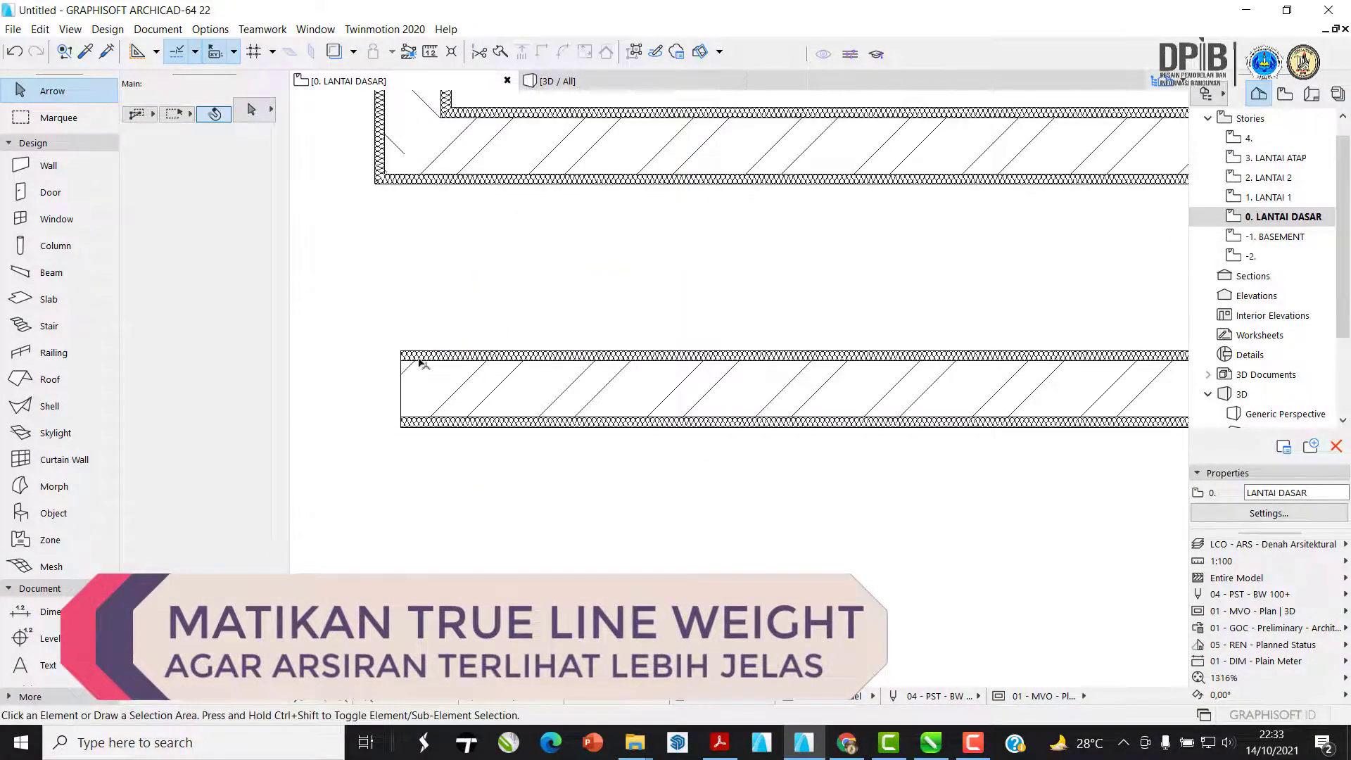
scroll(419, 361, up, 2)
scroll(499, 450, up, 4)
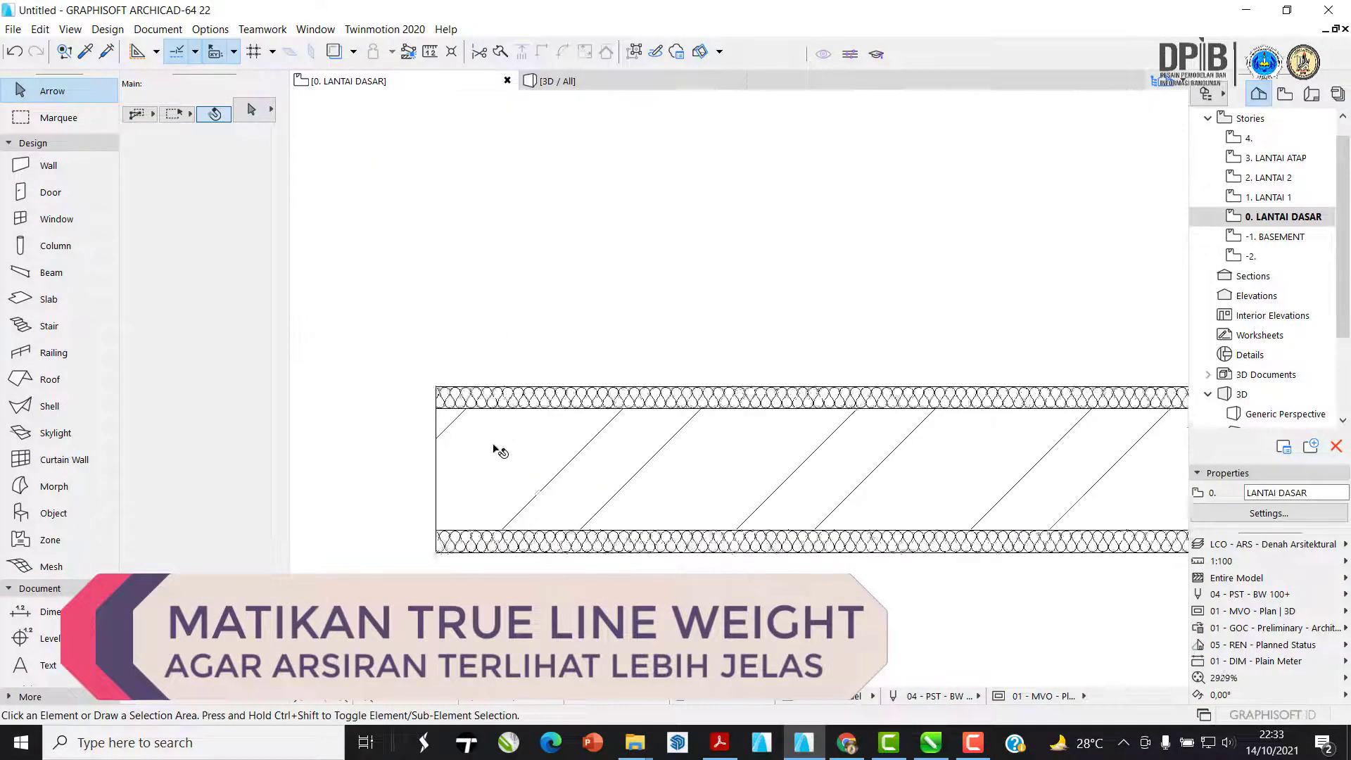
scroll(471, 507, down, 12)
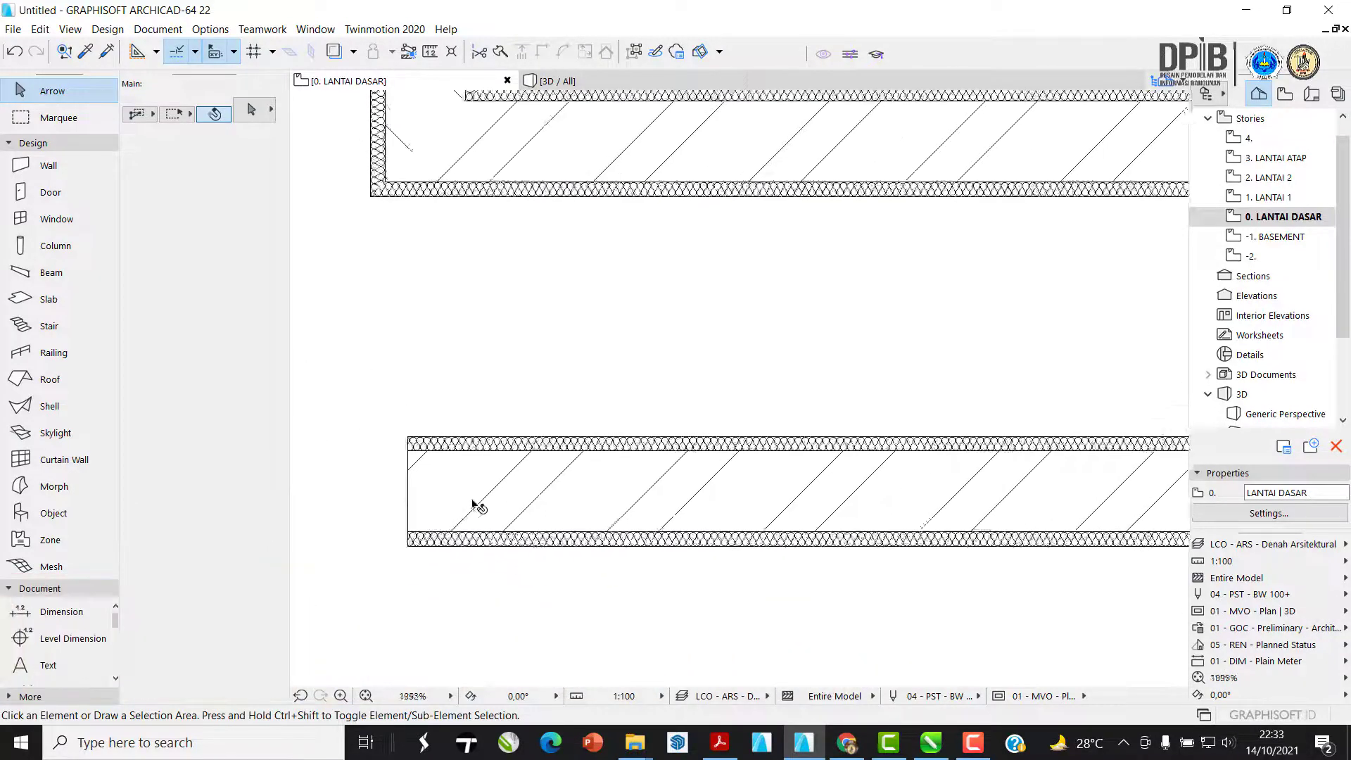
- Draw a rectangular wall below the L-shaped wall using the Rectangle geometry method and two opposite corners
click(31, 166)
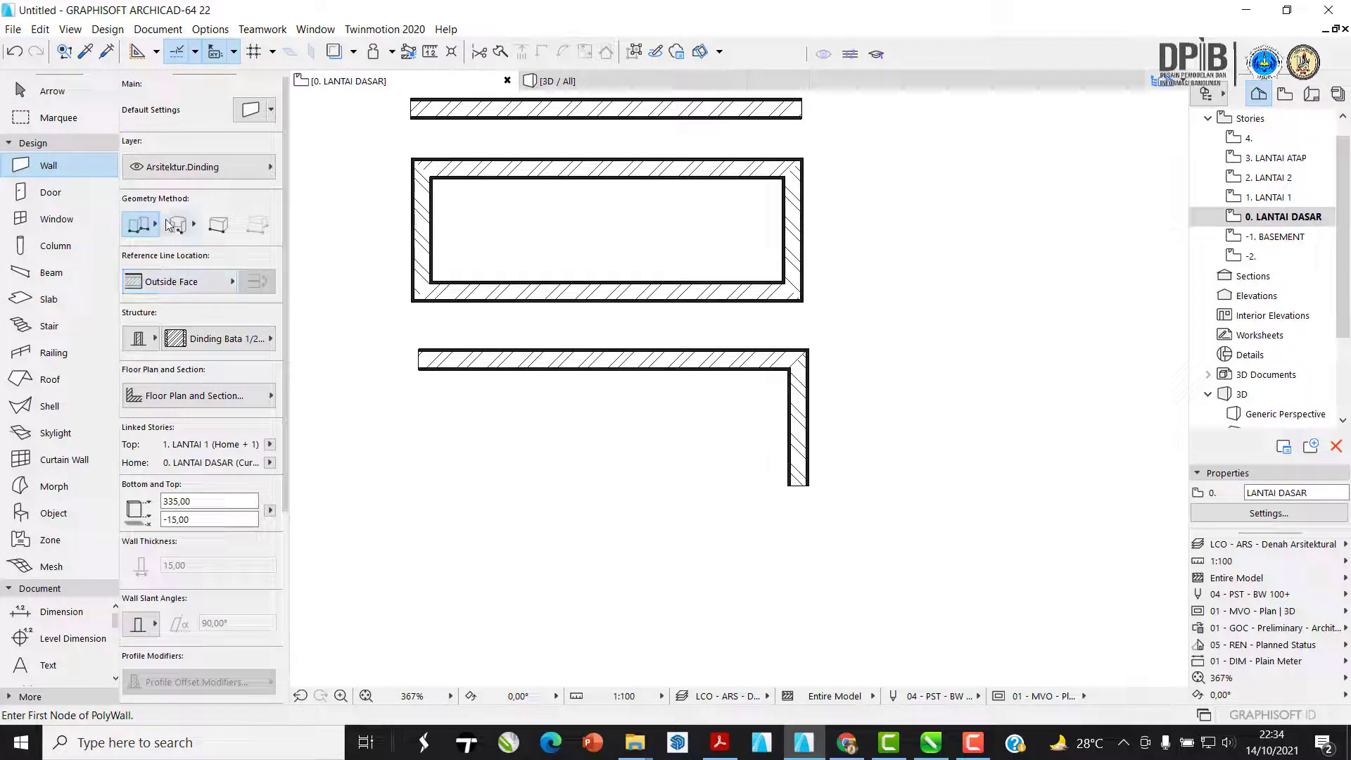
click(155, 225)
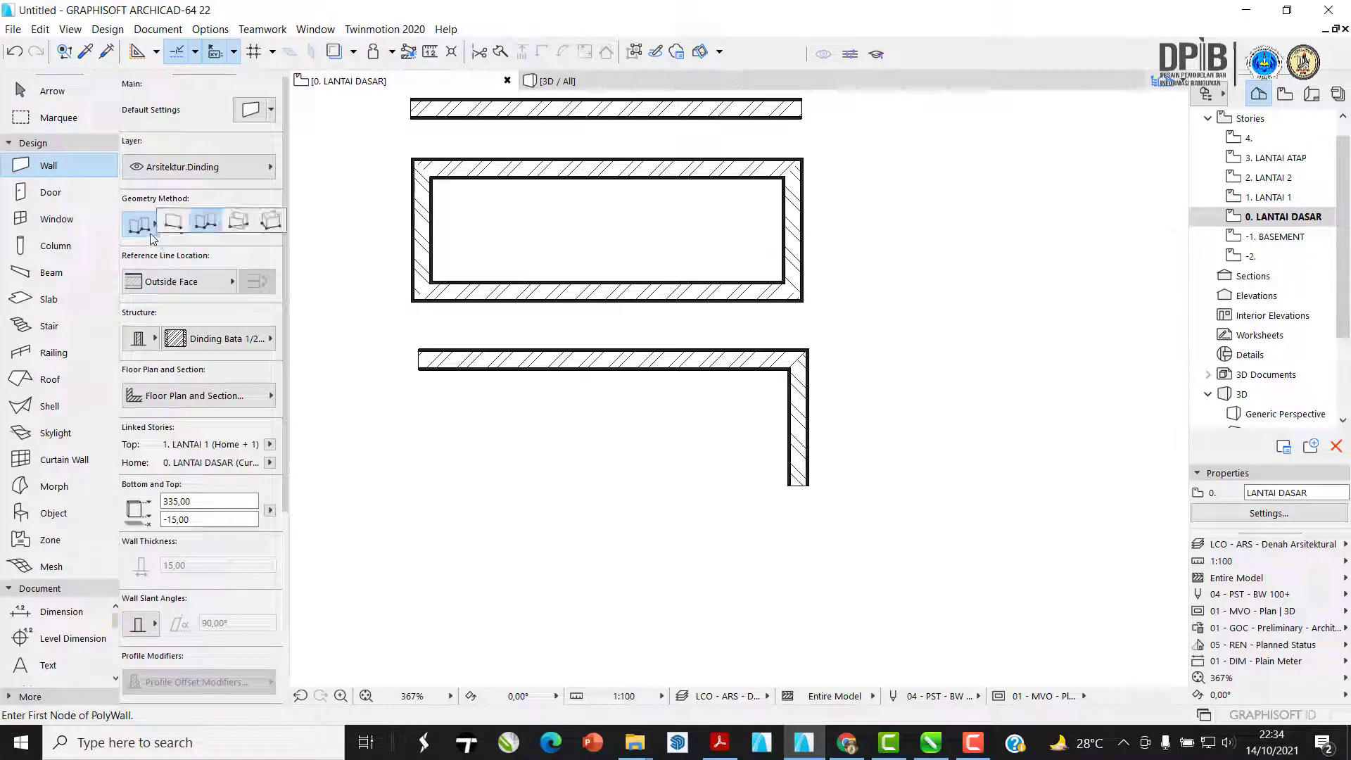
click(239, 222)
scroll(400, 426, down, 3)
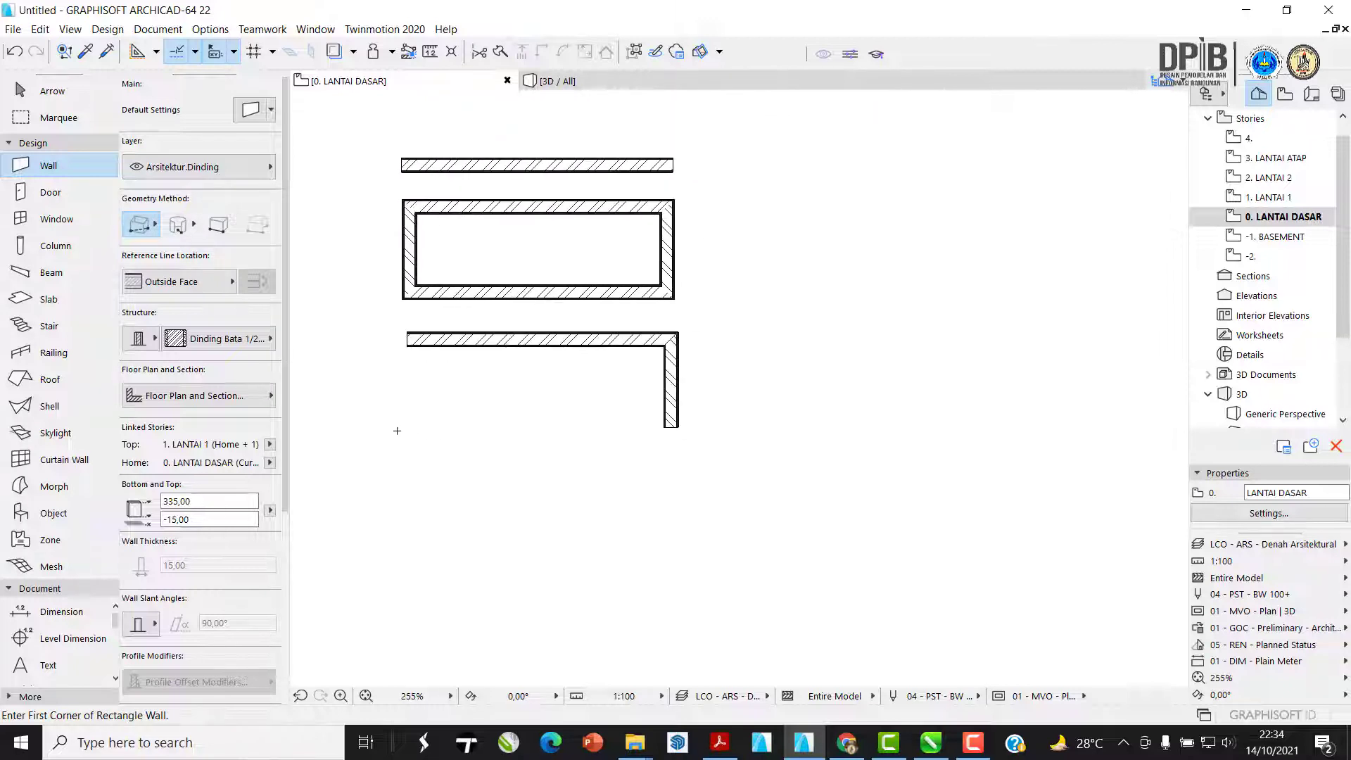
click(400, 427)
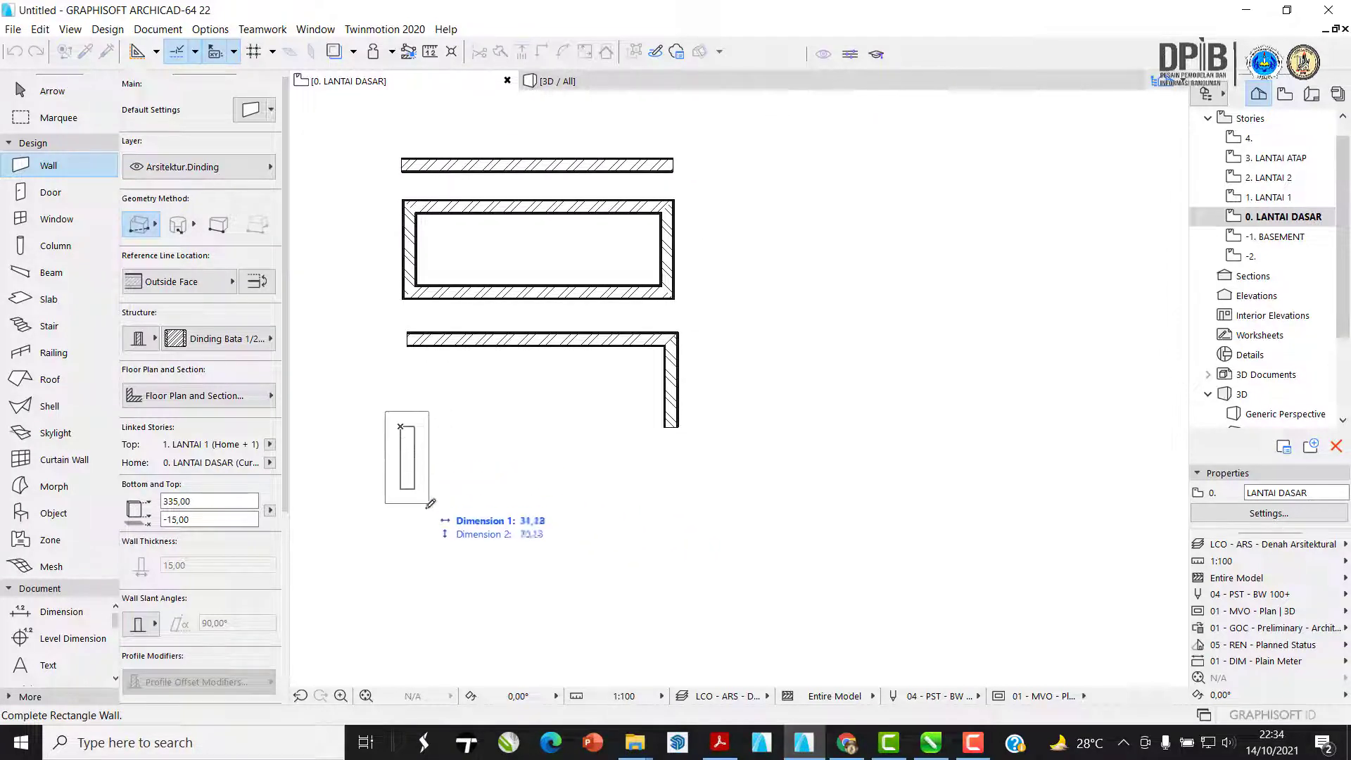
key(Escape)
click(413, 454)
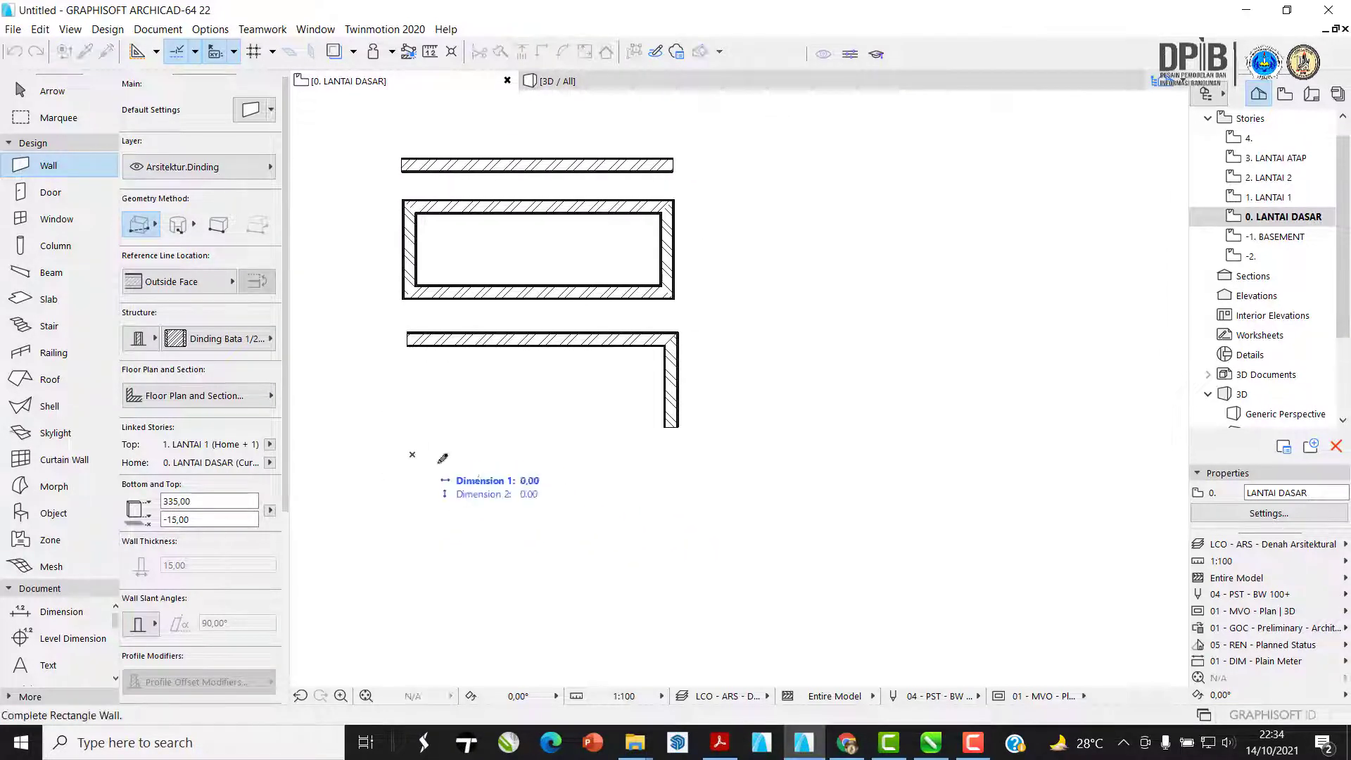
click(663, 561)
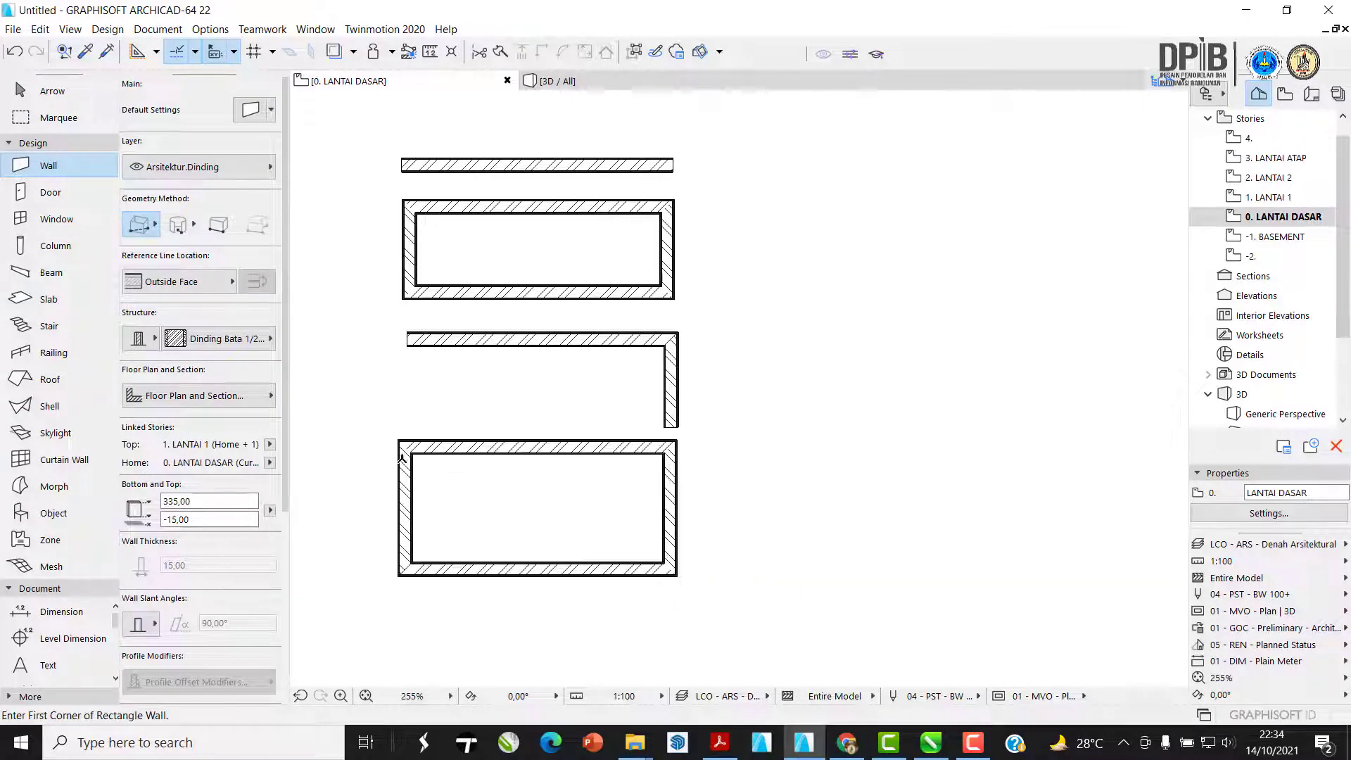
- Draw a wall beside the existing ones with the Rotated Rectangle method, using a vertical first side and extending it horizontally
click(155, 223)
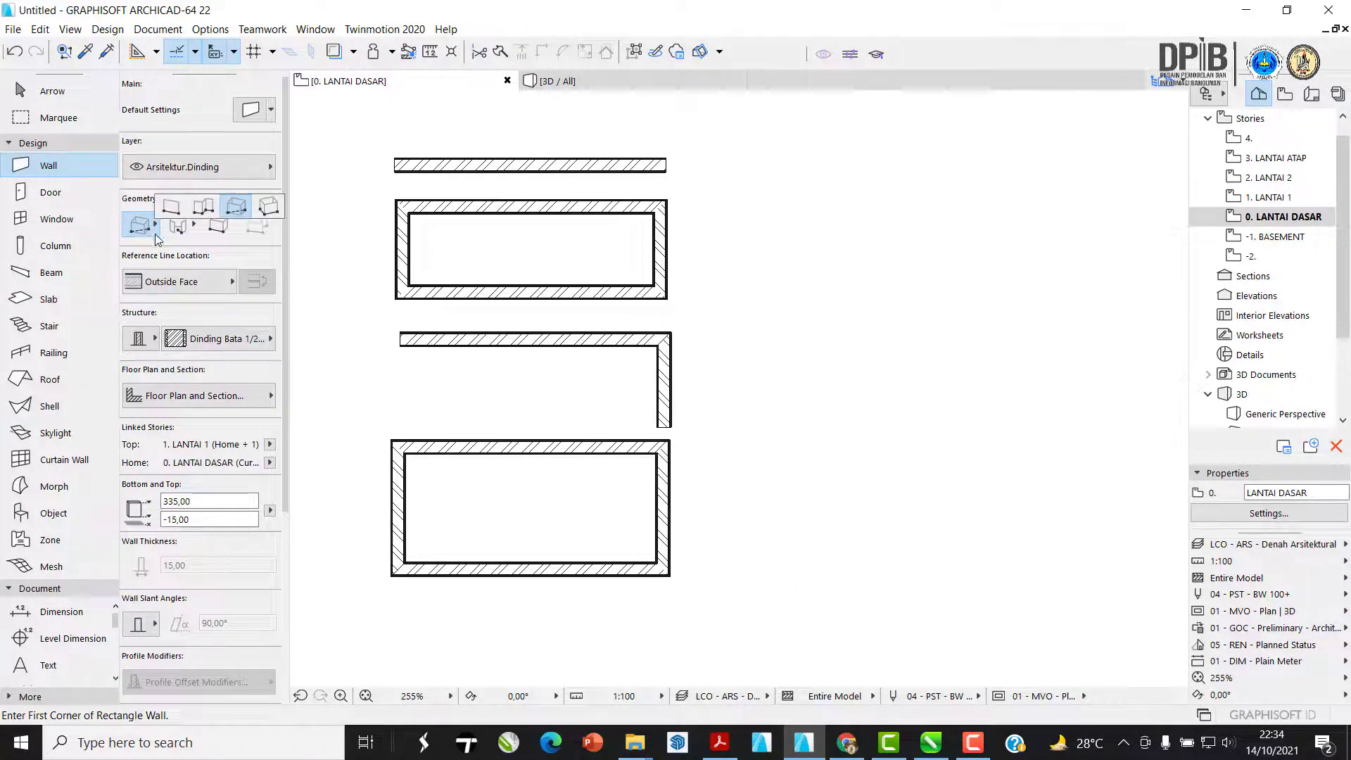
click(269, 211)
scroll(412, 487, down, 2)
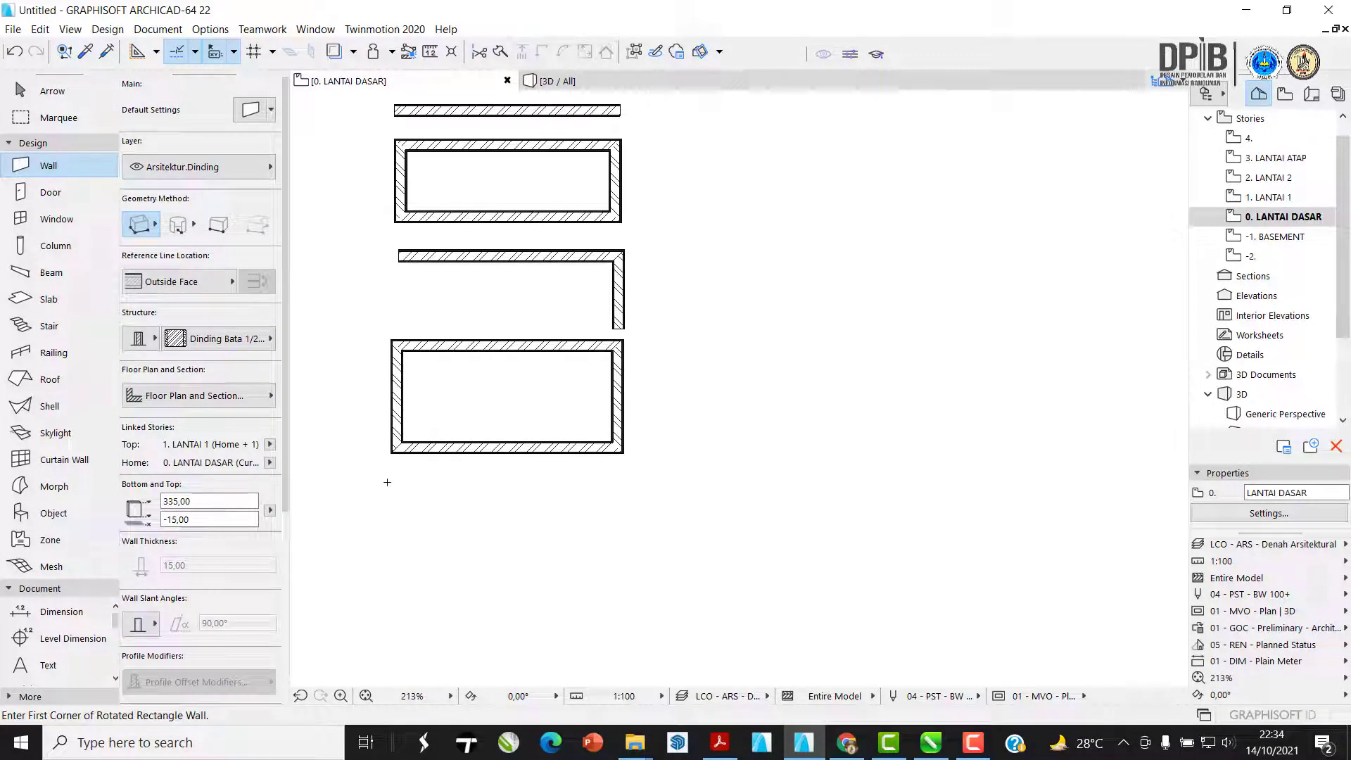
scroll(404, 474, up, 3)
scroll(404, 474, right, 2)
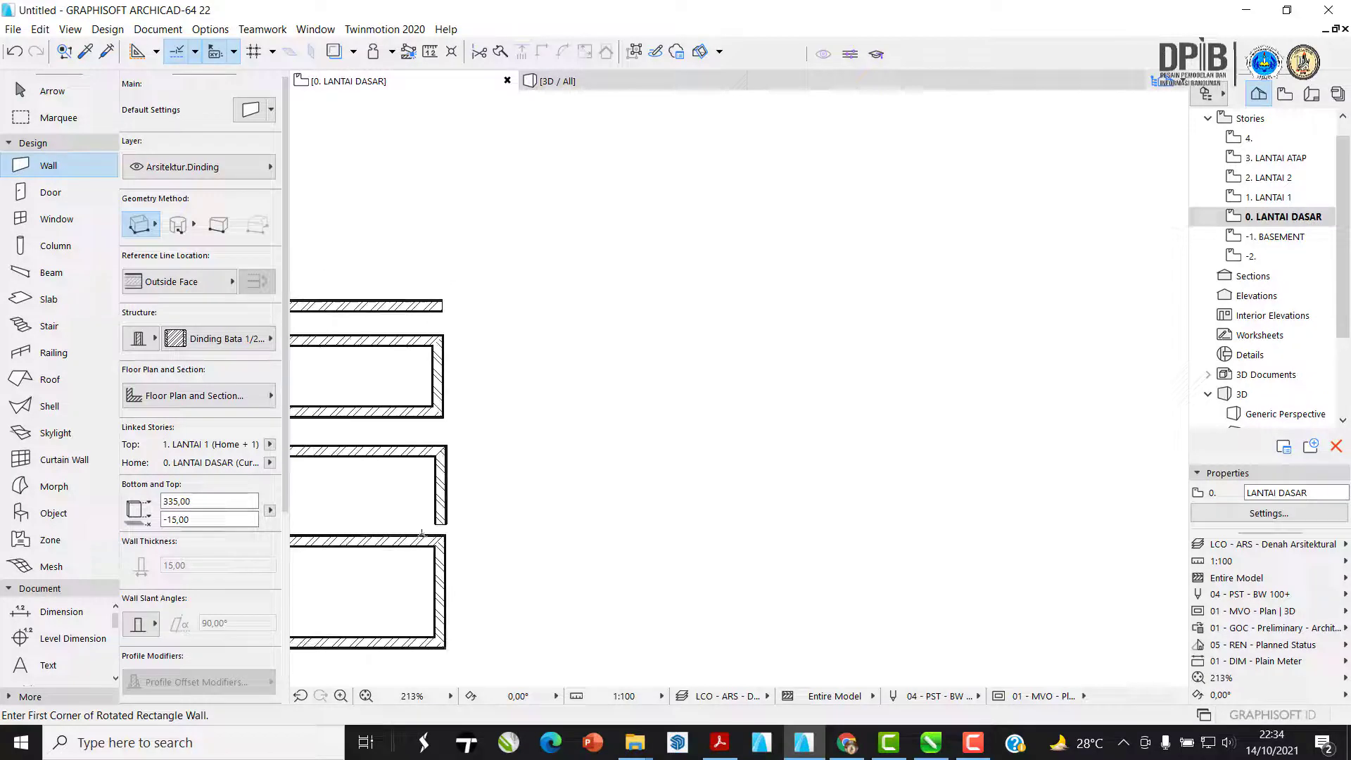
click(555, 260)
click(554, 343)
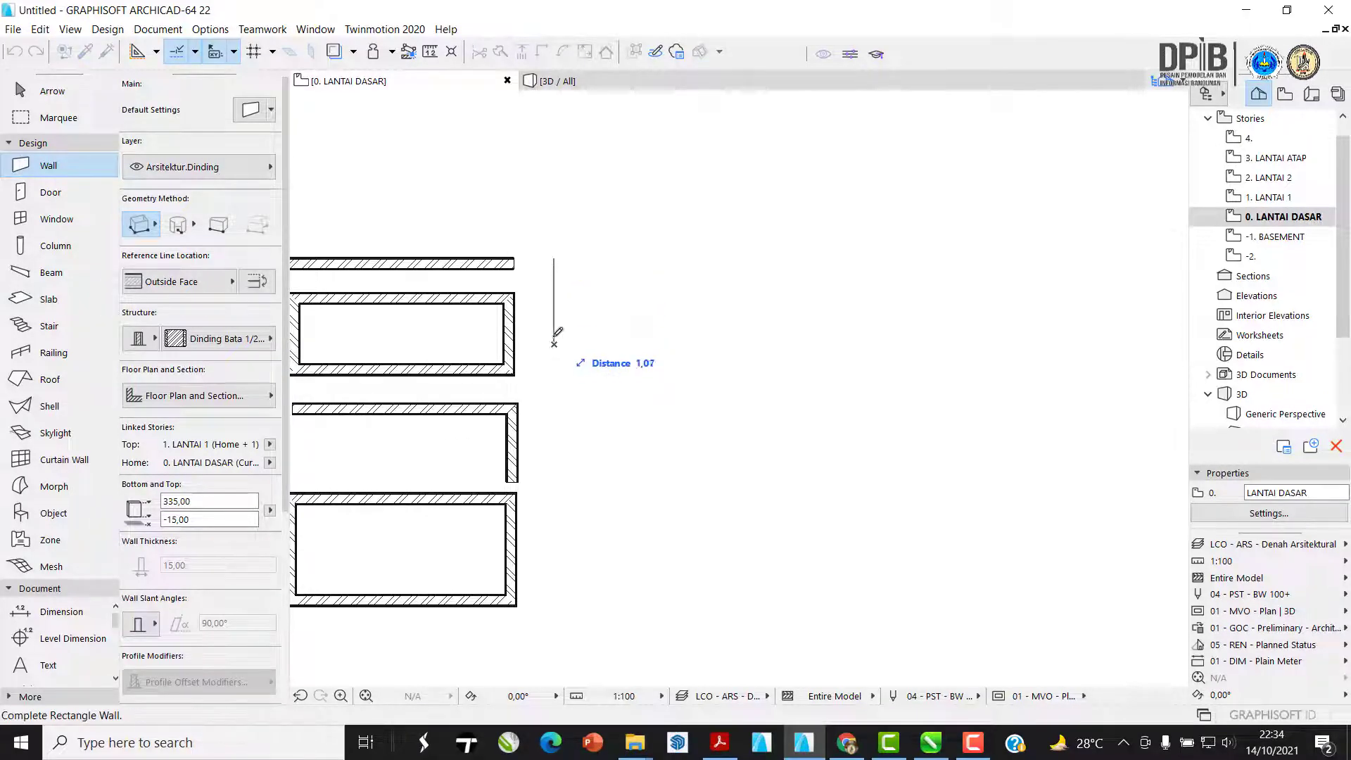
click(720, 324)
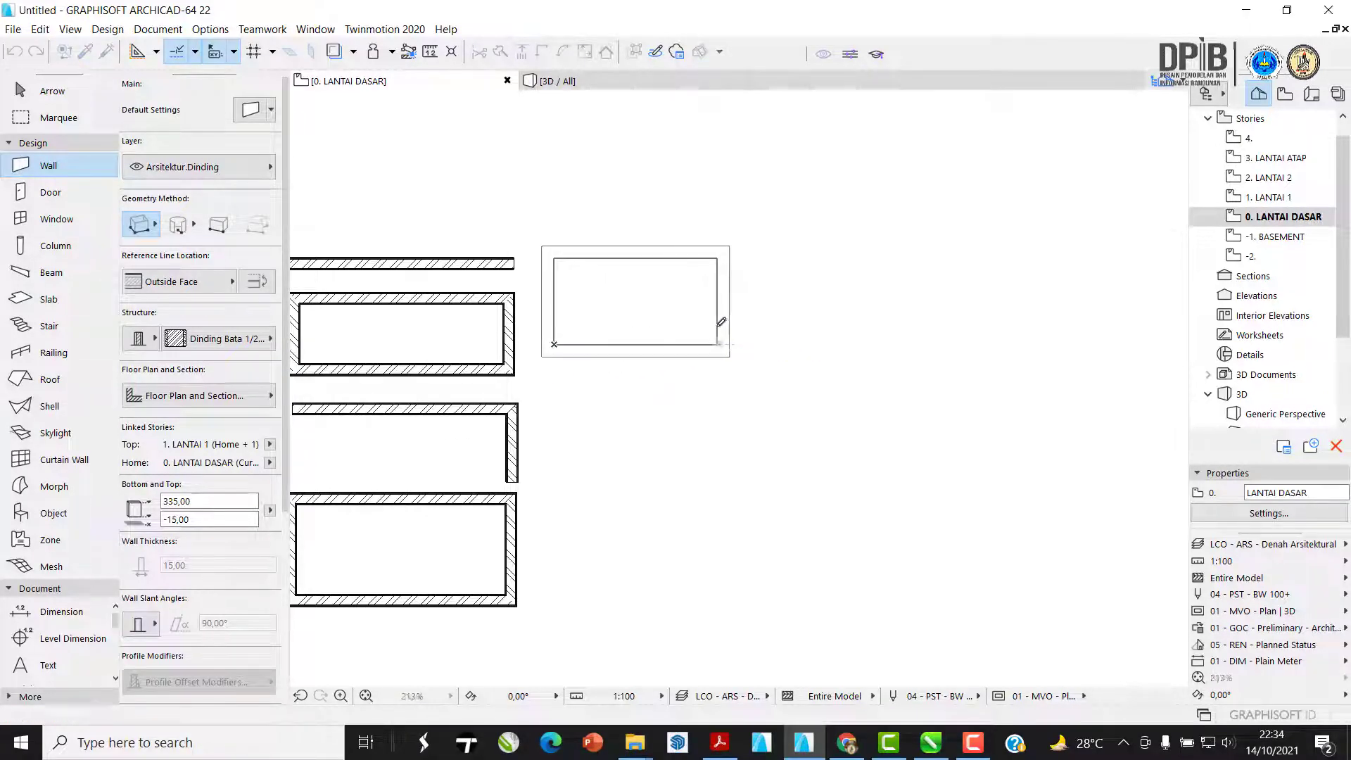
- Draw a second rotated rectangle wall directly below the first, using a horizontal first side and extending it downward
middle_drag(593, 389, 613, 364)
click(560, 372)
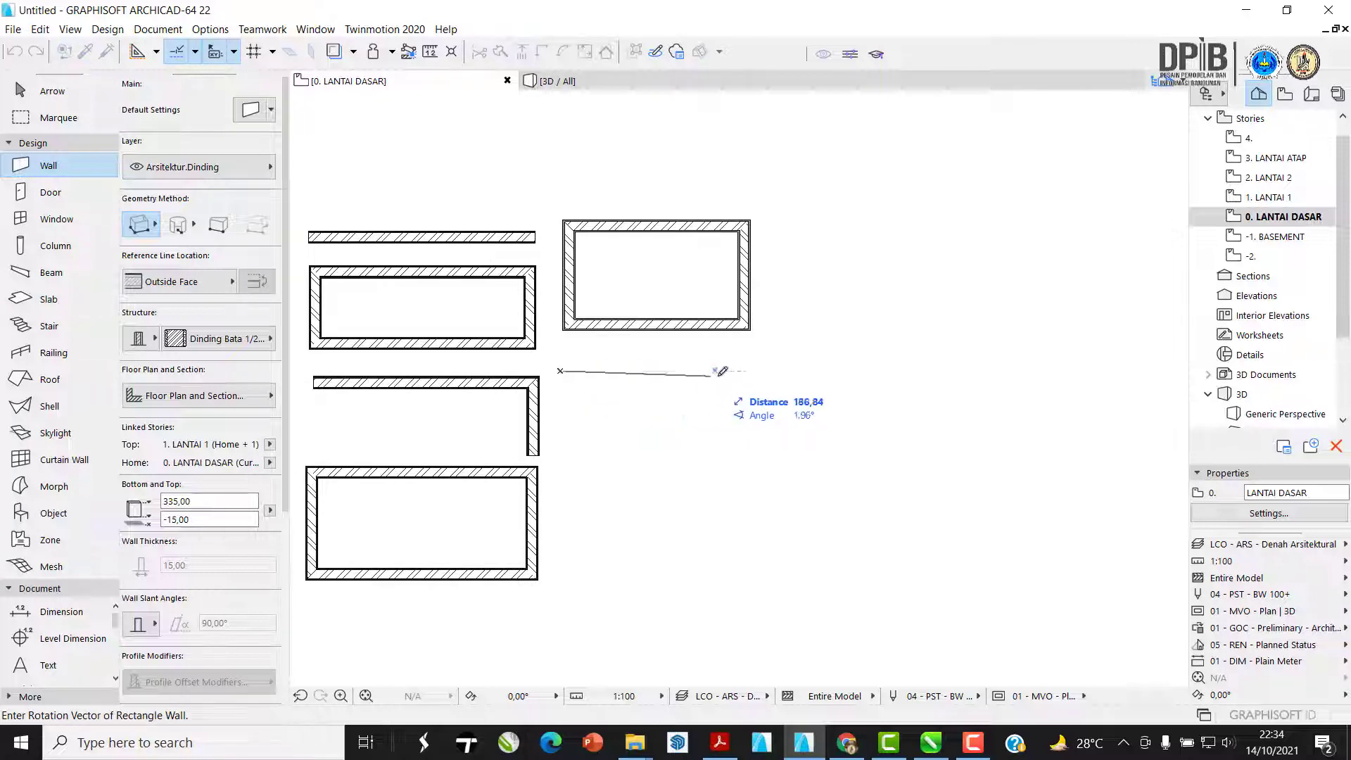
click(753, 371)
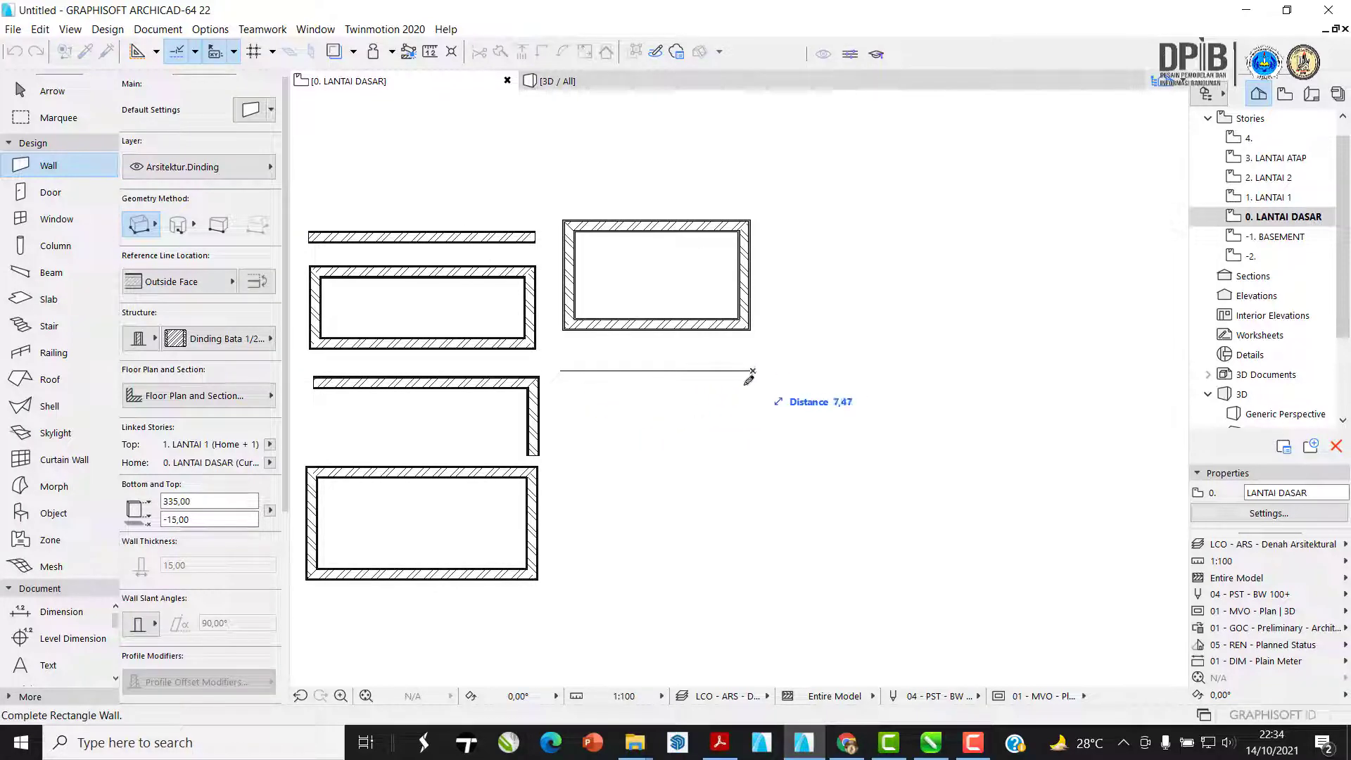
click(726, 464)
middle_drag(510, 388, 594, 388)
scroll(594, 385, up, 5)
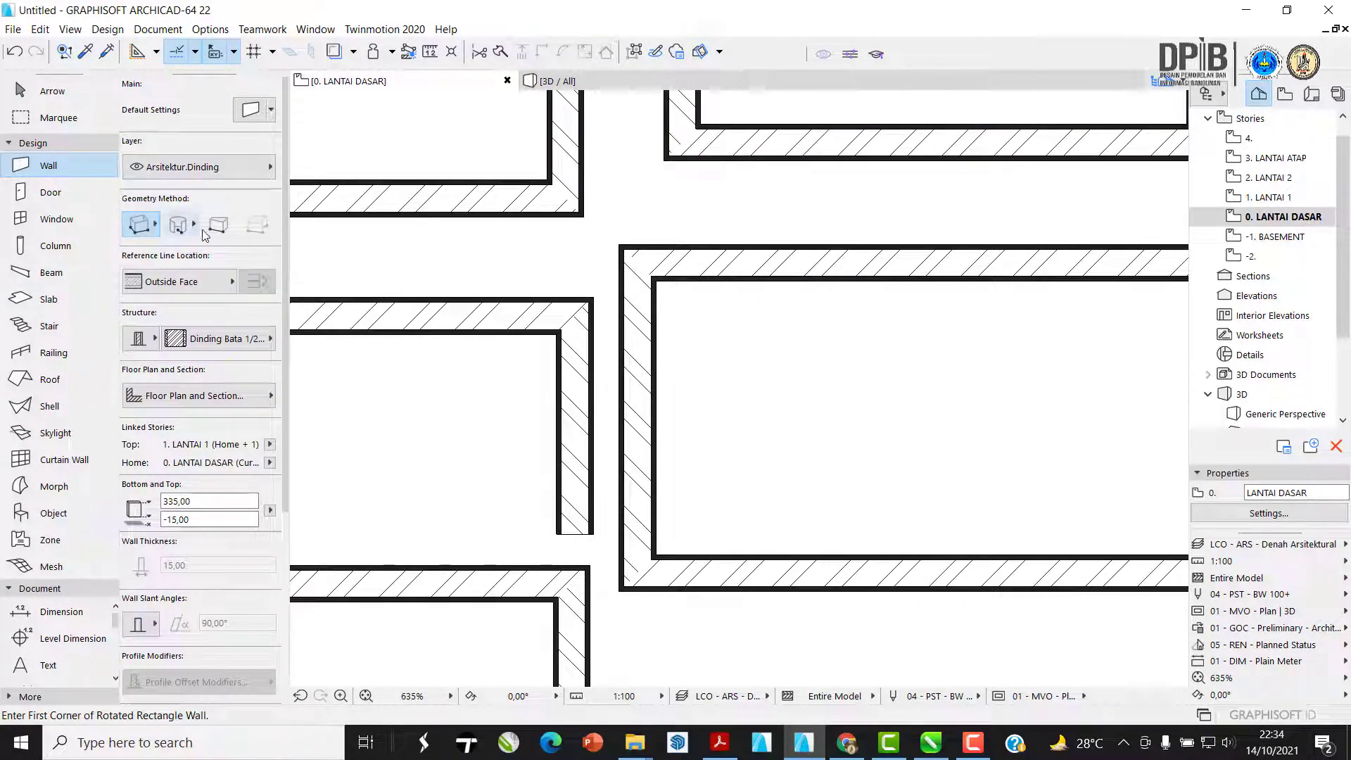
- Draw a full circular wall below the second rotated rectangle wall using the centerpoint-and-radius curved geometry method
click(178, 225)
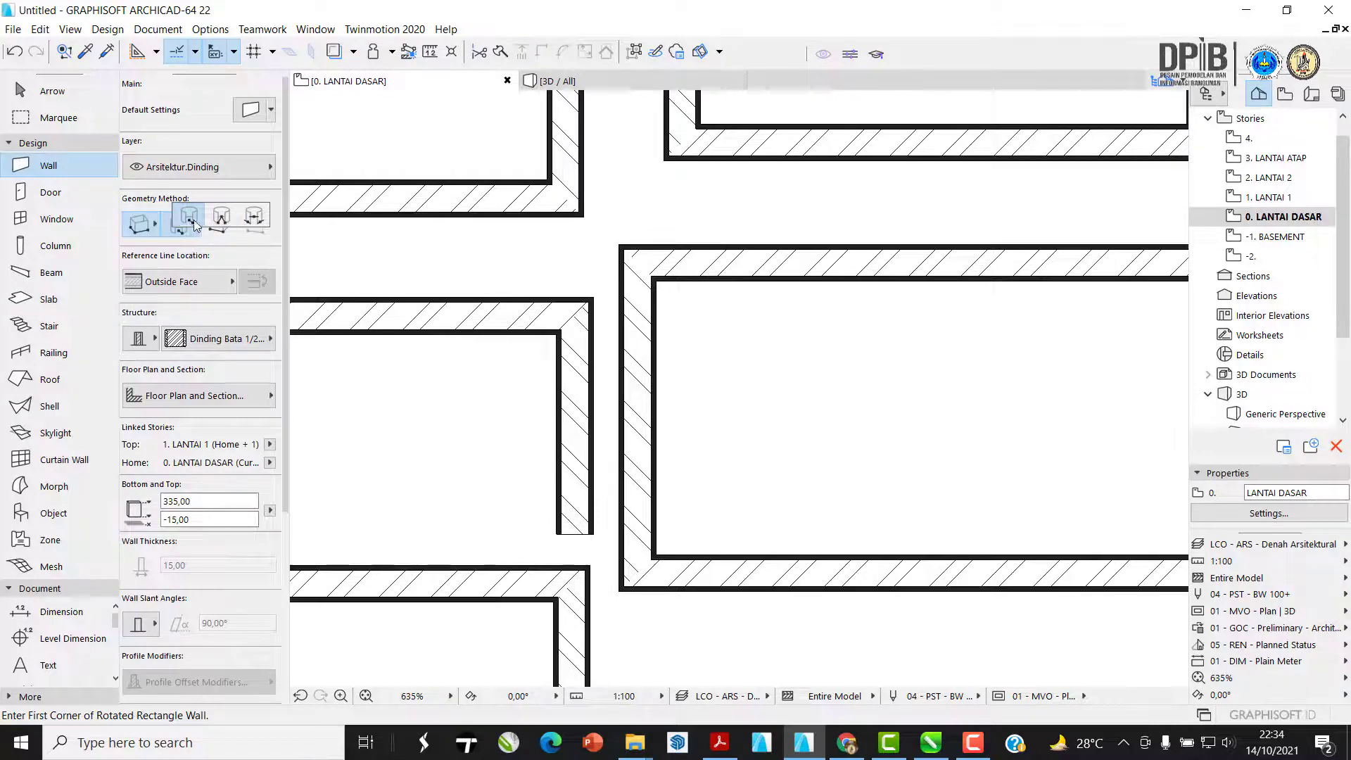
click(189, 218)
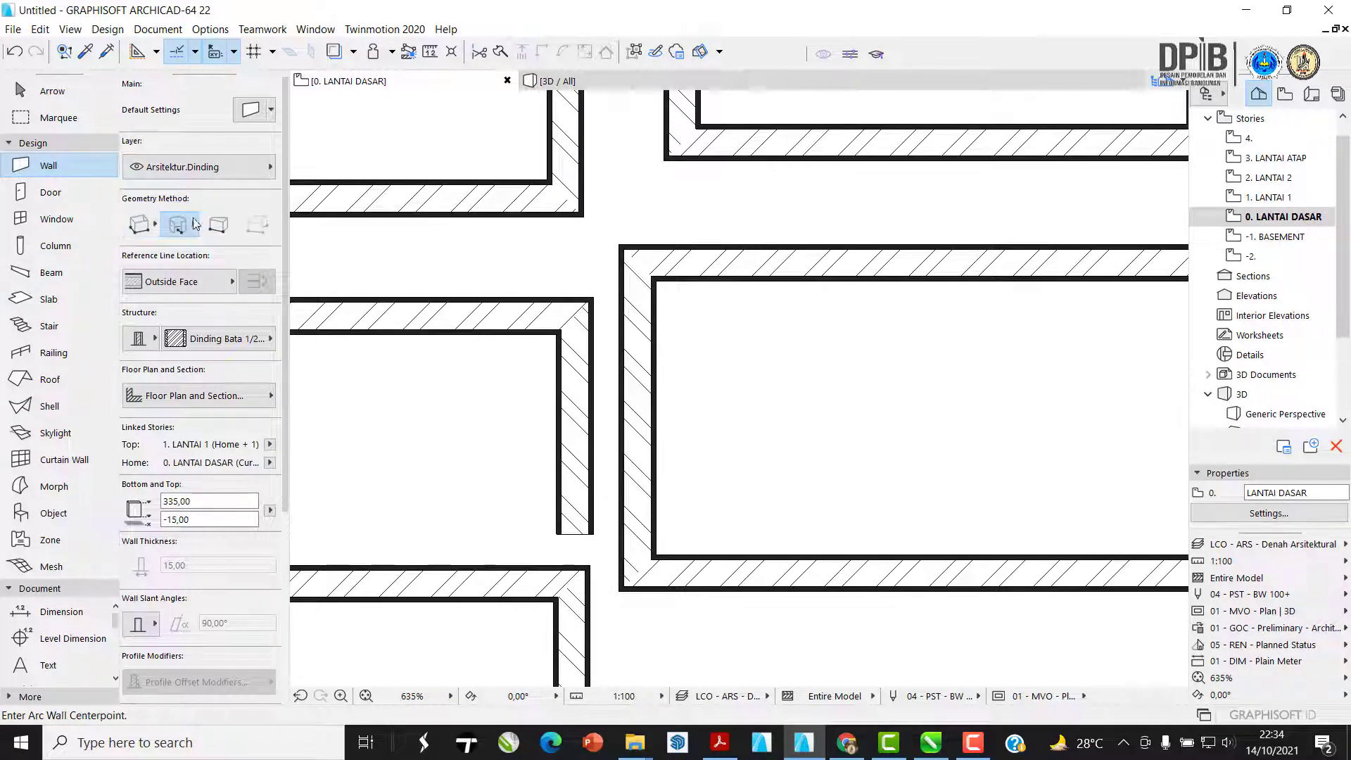
scroll(176, 228, down, 4)
scroll(619, 332, down, 2)
scroll(197, 222, up, 4)
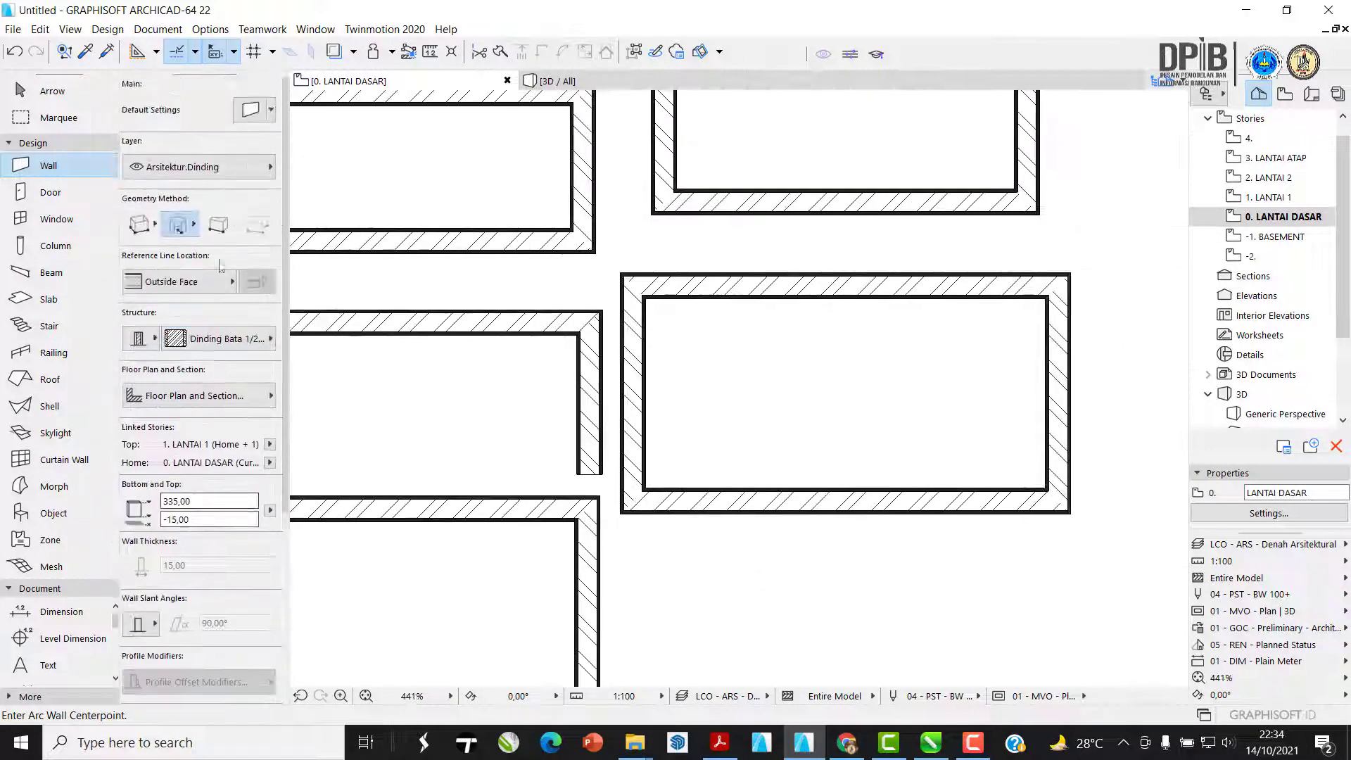
middle_drag(604, 350, 376, 426)
scroll(377, 426, down, 3)
middle_drag(504, 461, 678, 349)
middle_drag(635, 434, 637, 371)
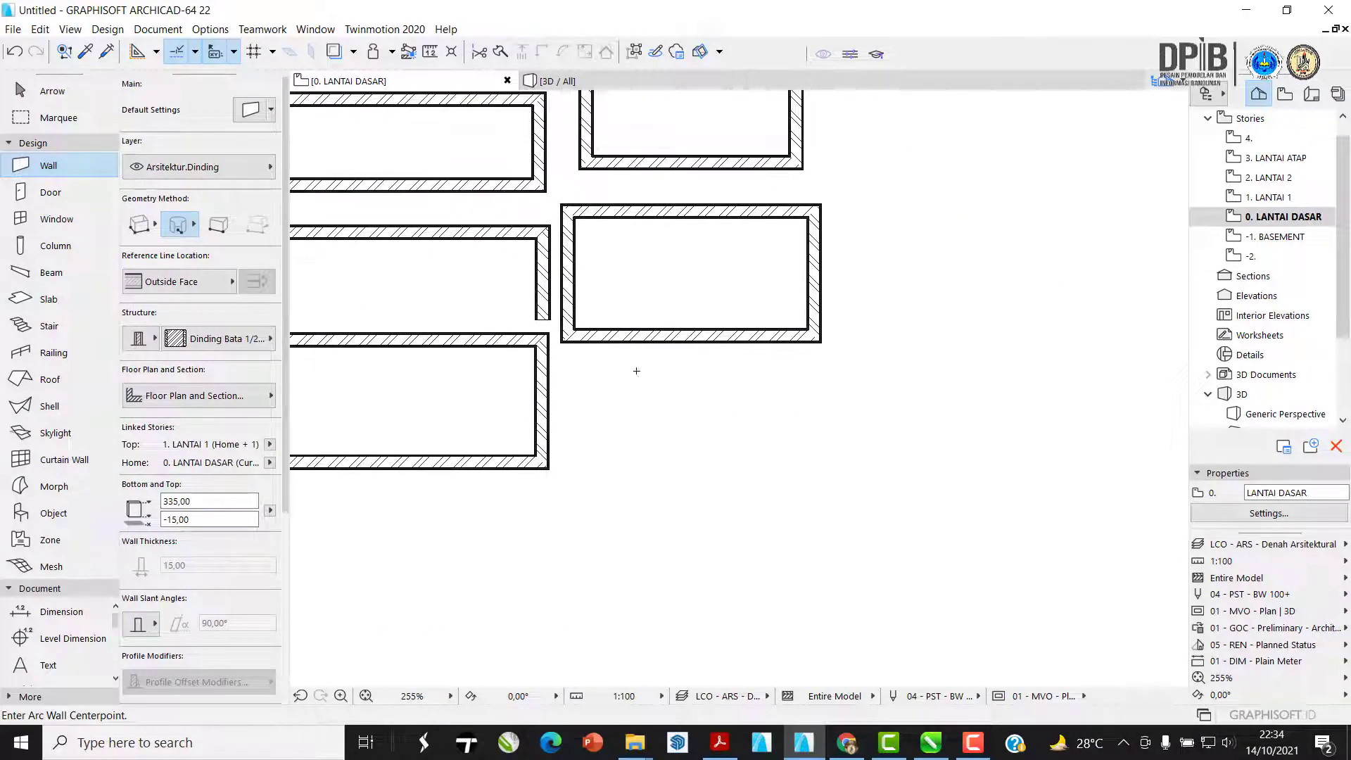
click(658, 452)
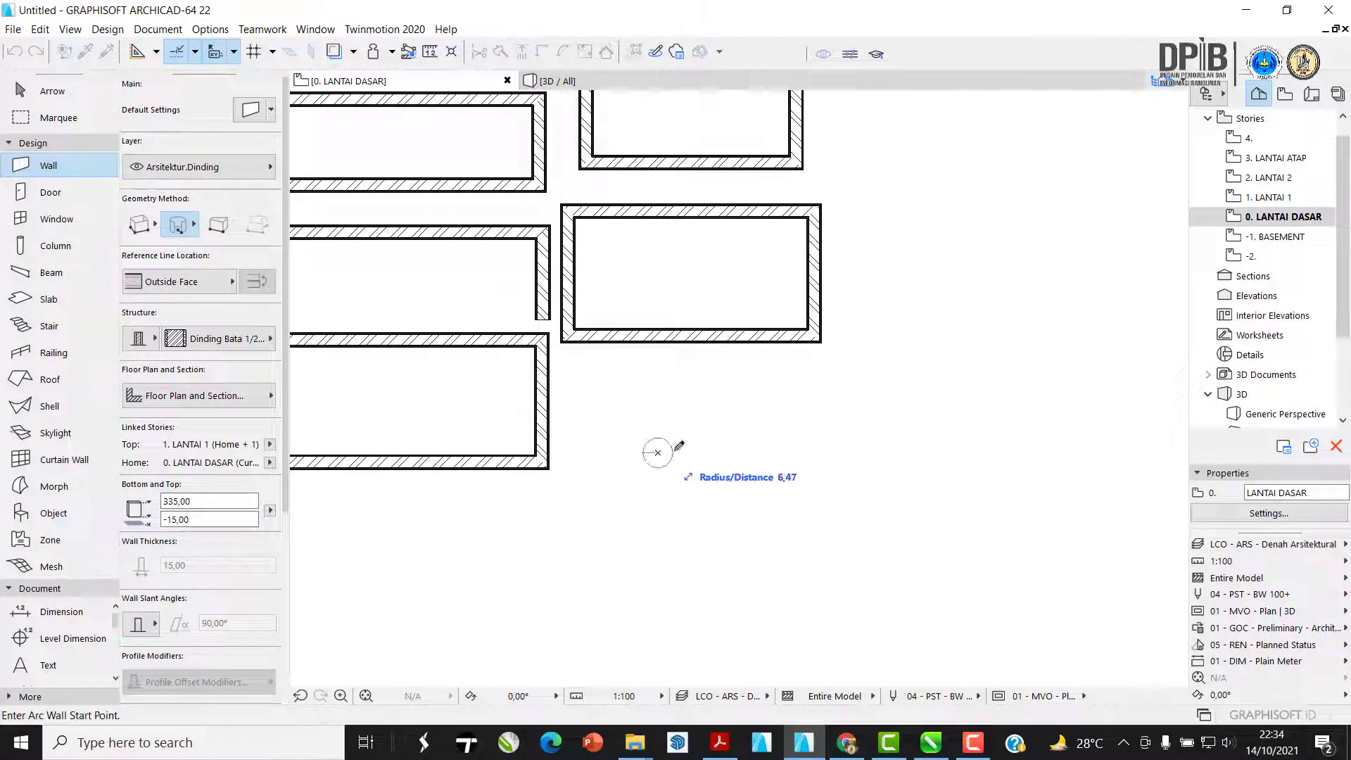
click(716, 458)
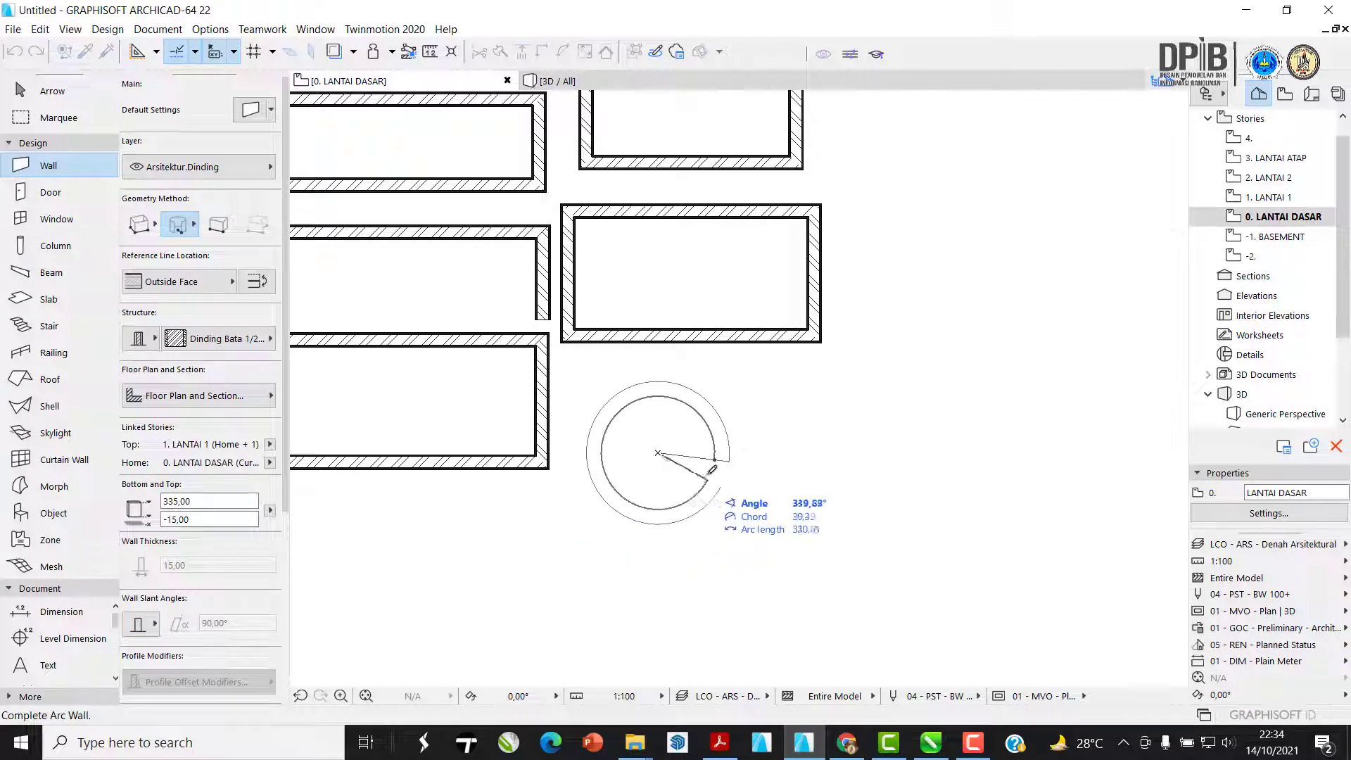
click(731, 459)
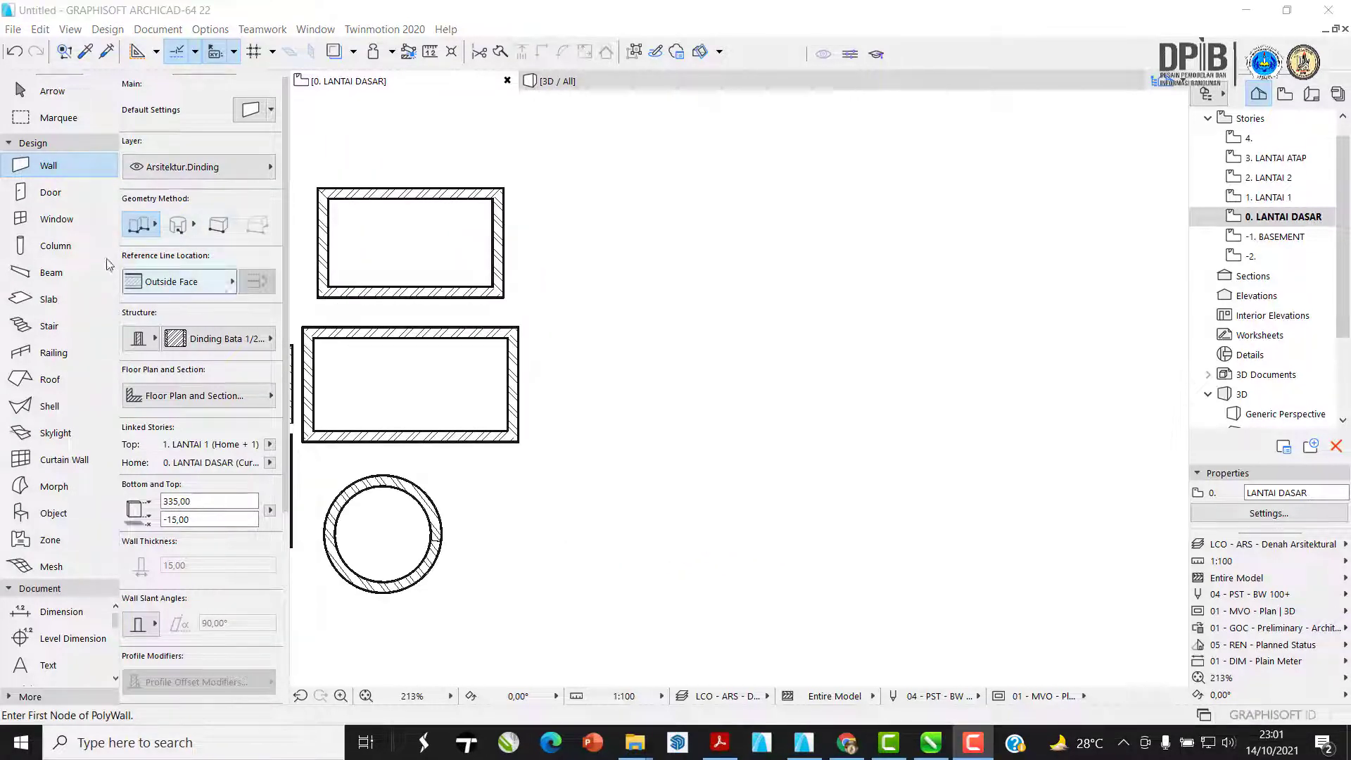
- Draw a three-sided wall open at the bottom, beside the existing shapes, using the Outside Face reference line
click(204, 283)
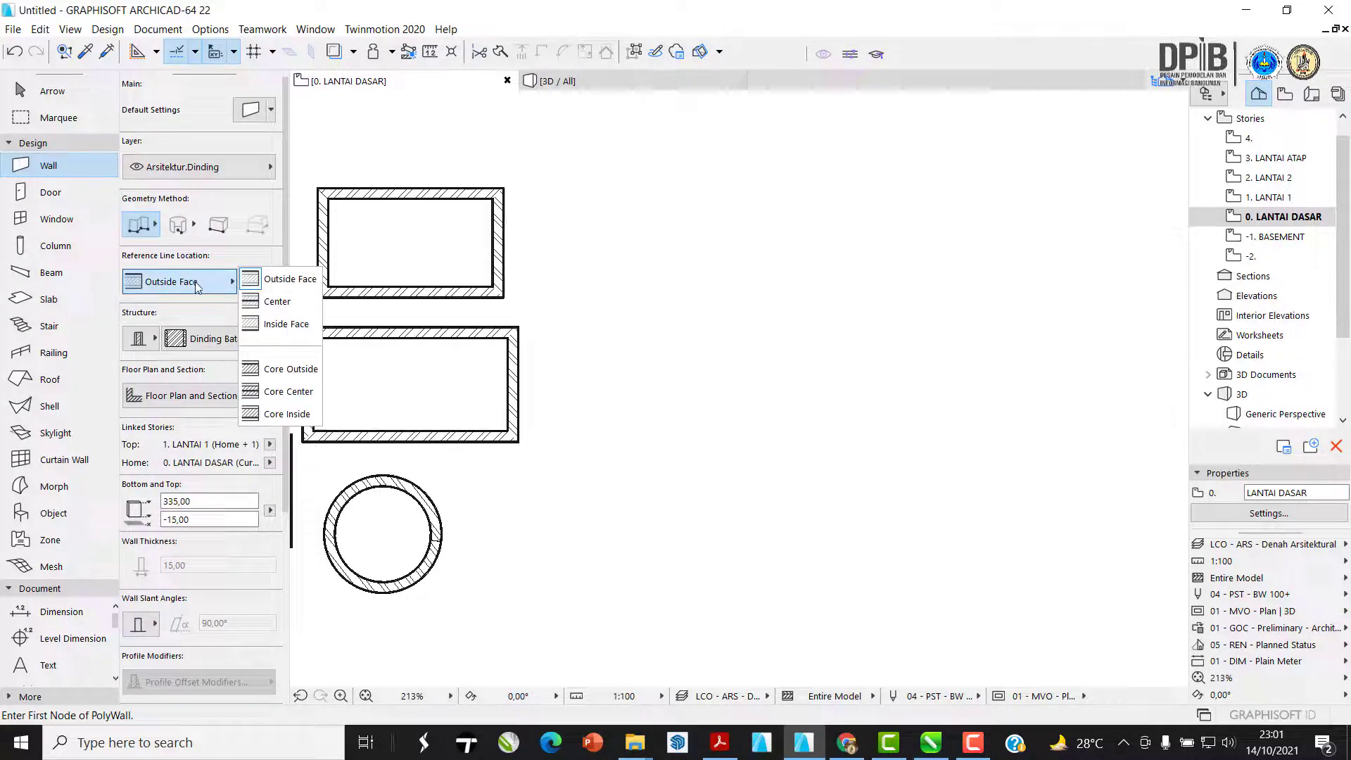
click(270, 284)
middle_drag(739, 438, 609, 415)
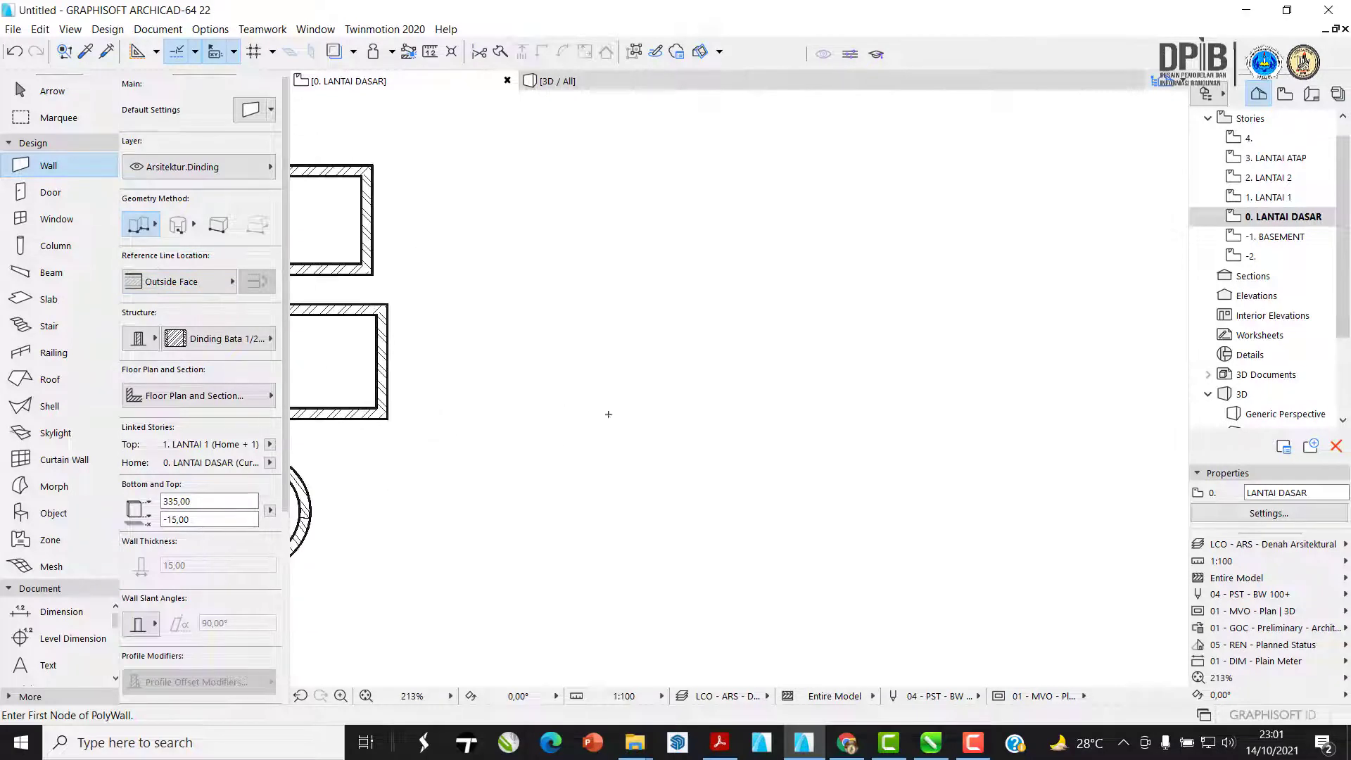
click(526, 519)
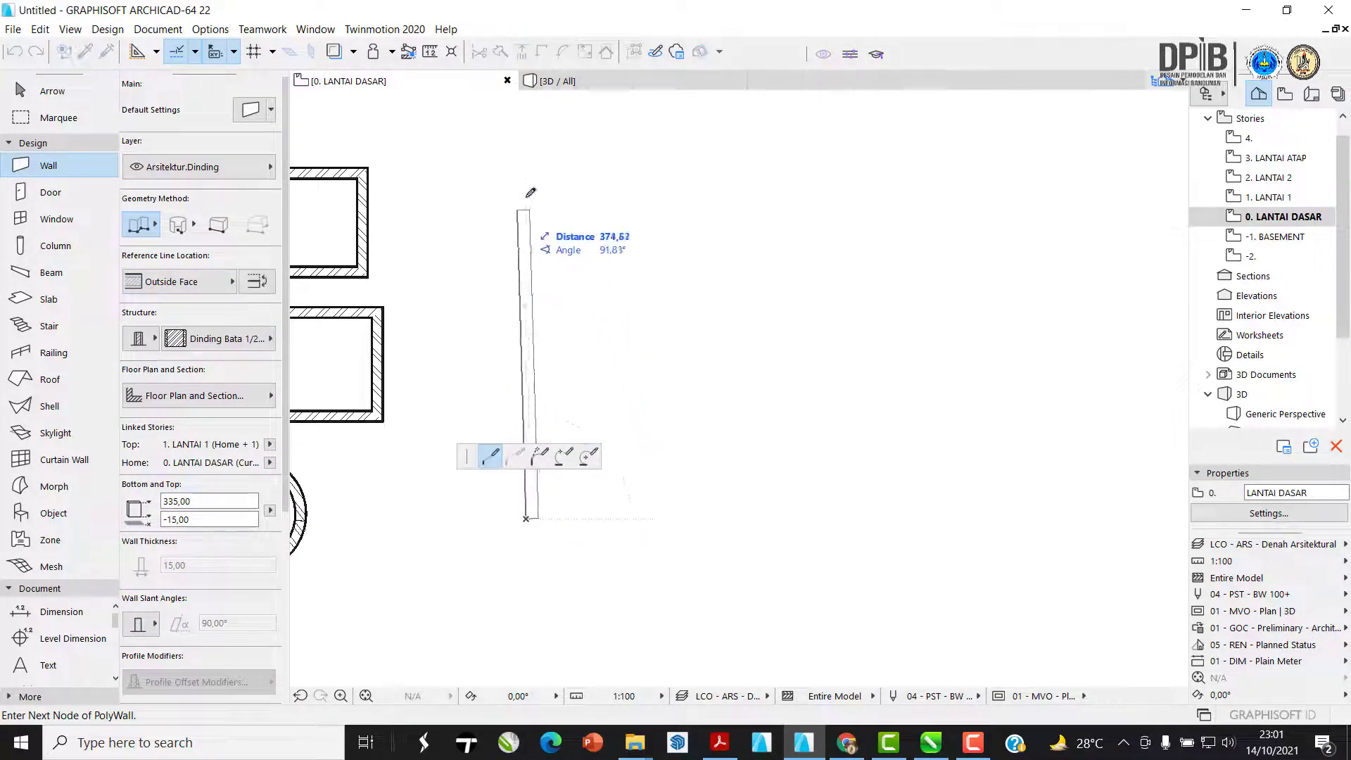
click(526, 164)
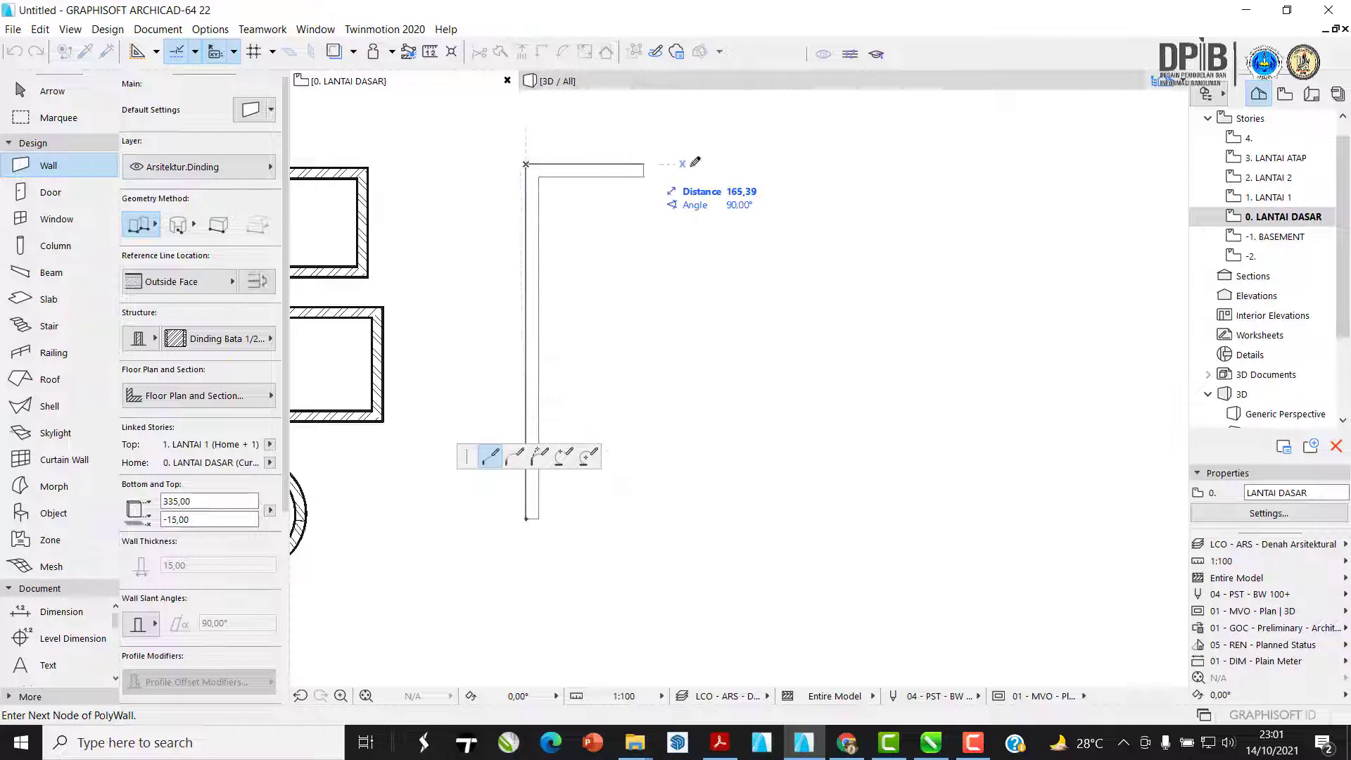
click(742, 164)
double_click(742, 518)
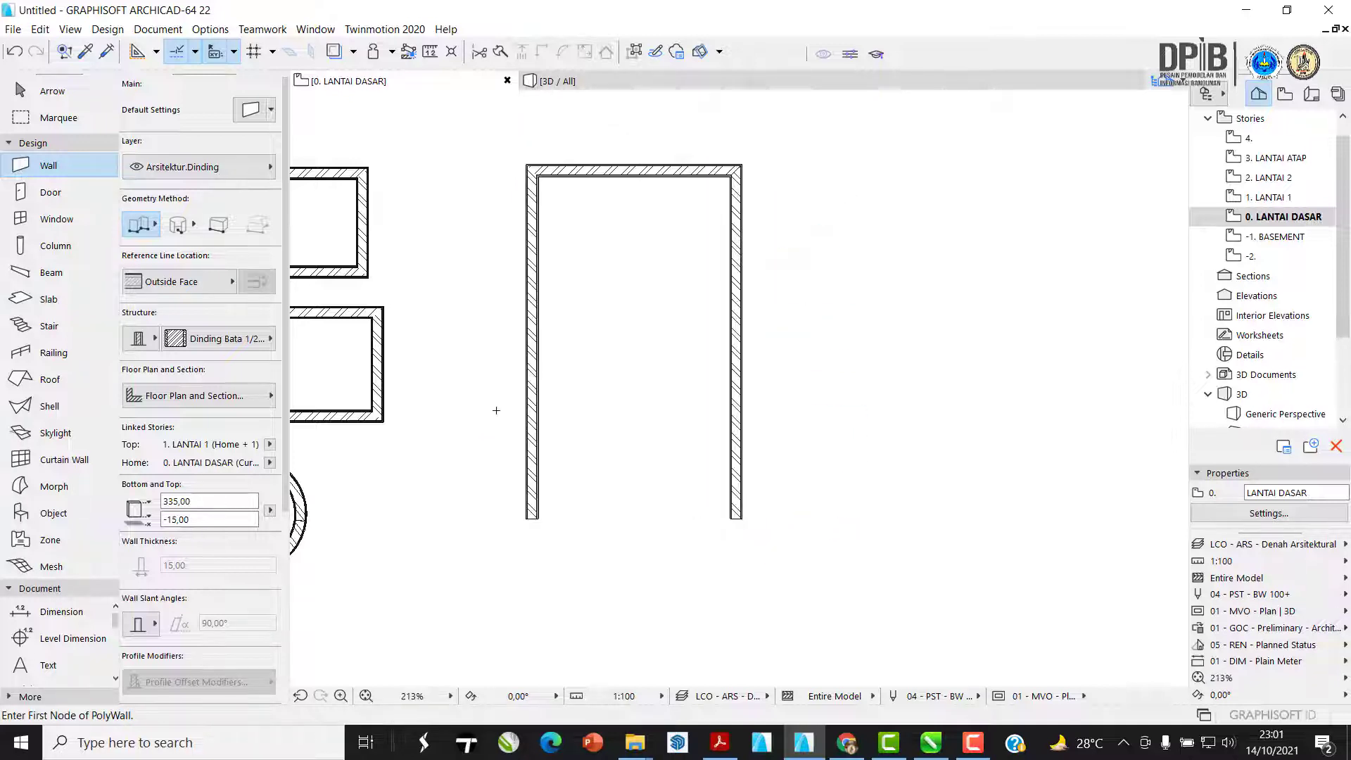
- Select the three-sided wall and examine where its reference line runs at the corners and wall ends
middle_drag(496, 410, 550, 436)
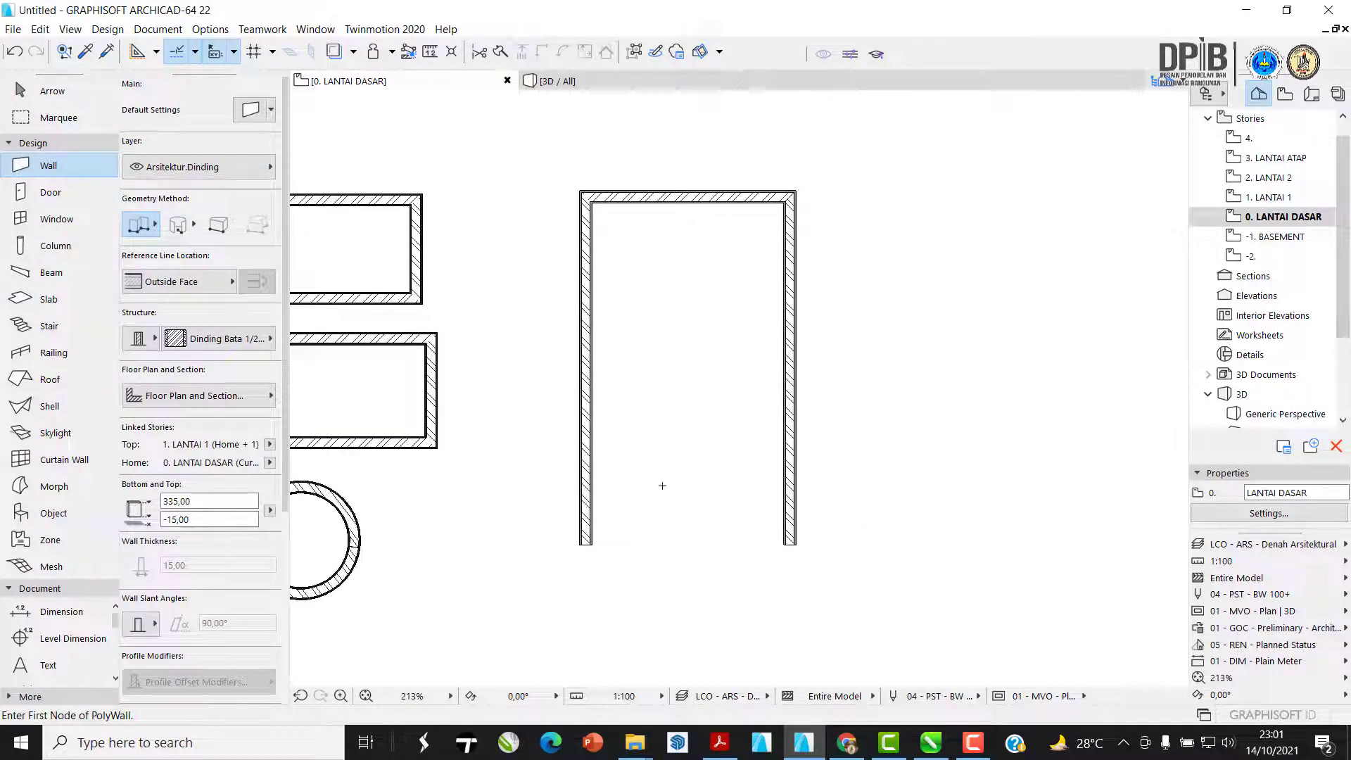
scroll(546, 394, up, 4)
click(185, 283)
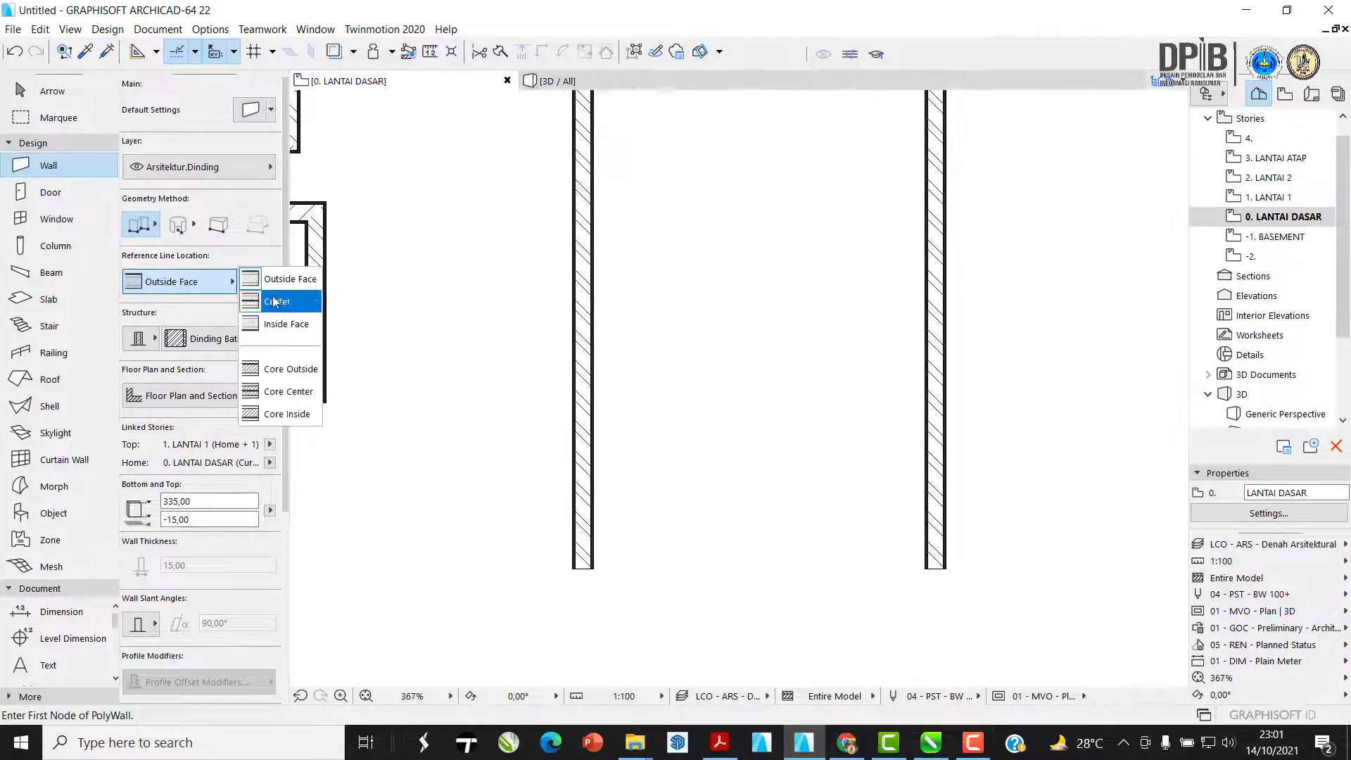
click(283, 276)
click(39, 92)
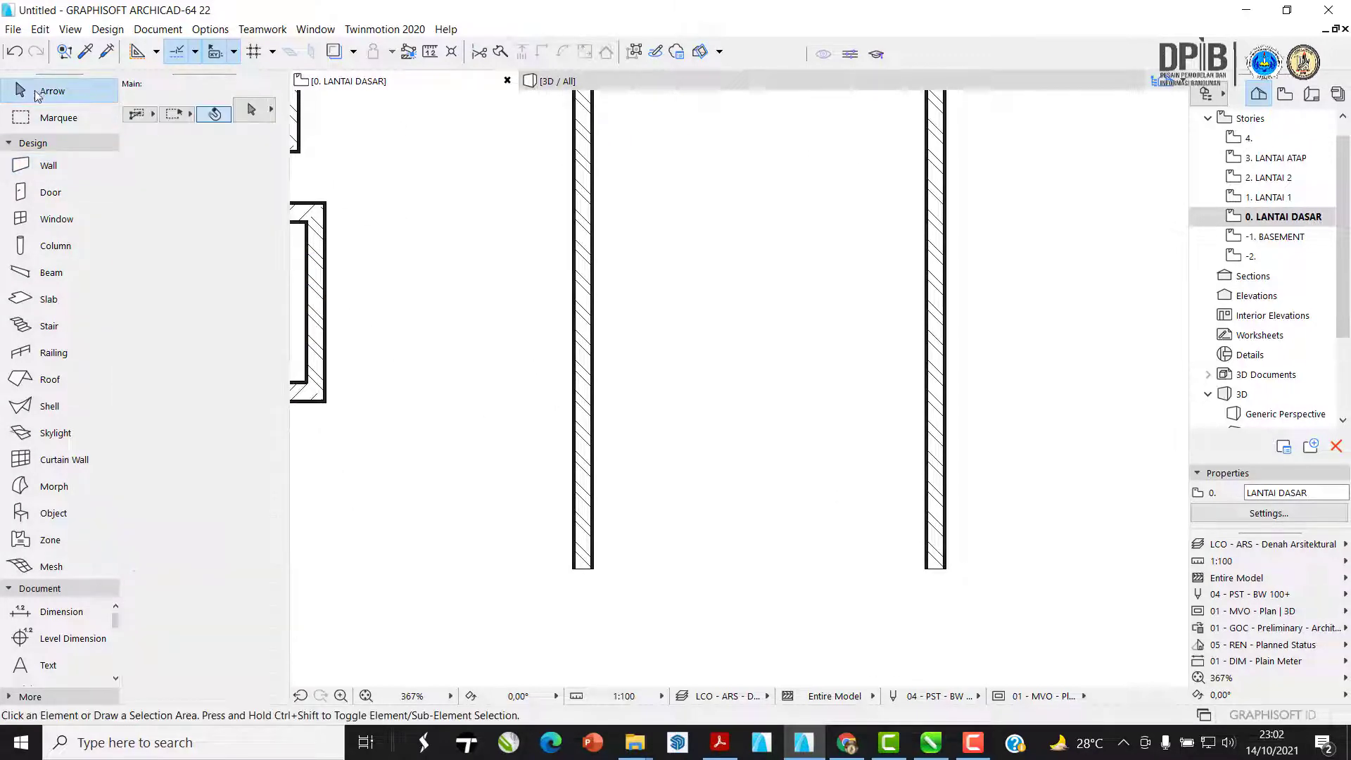
middle_drag(543, 358, 448, 448)
key(ctrl+a)
scroll(529, 493, down, 3)
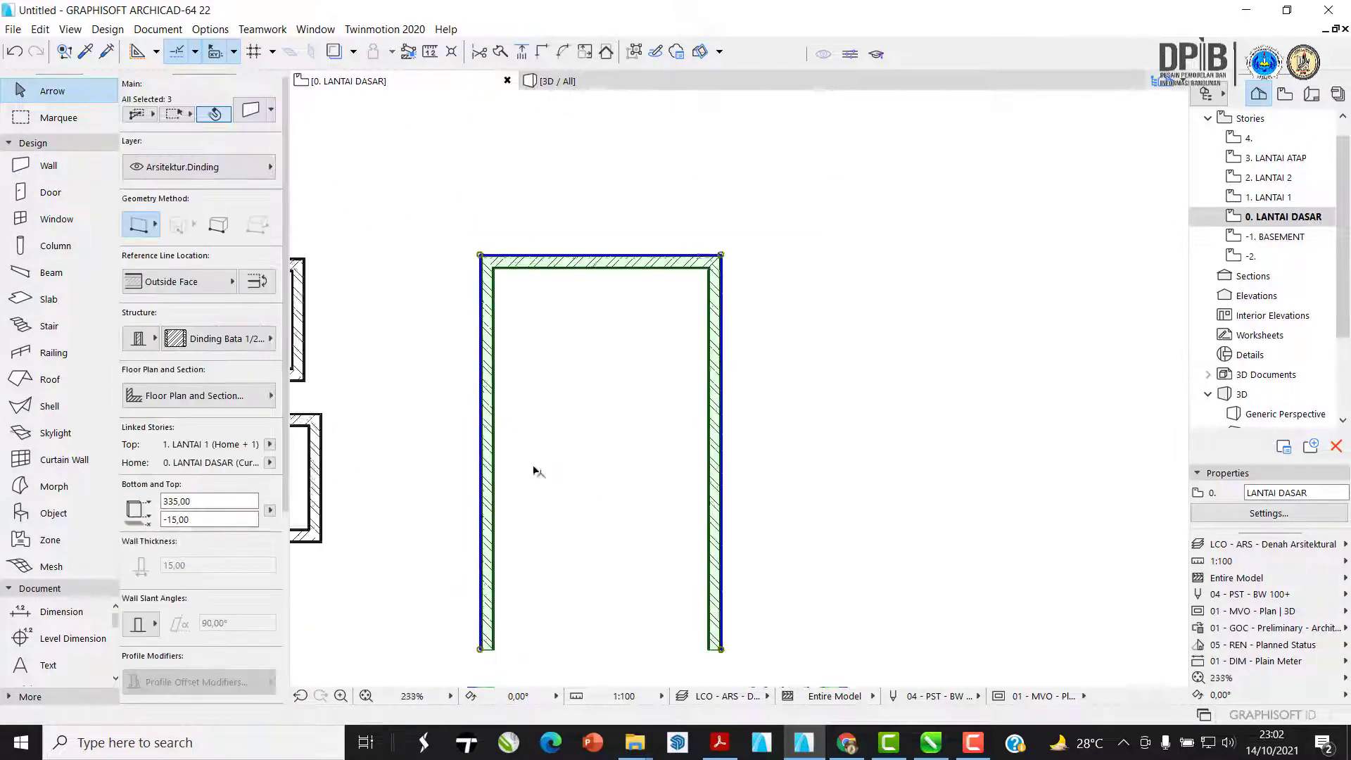
scroll(471, 623, up, 4)
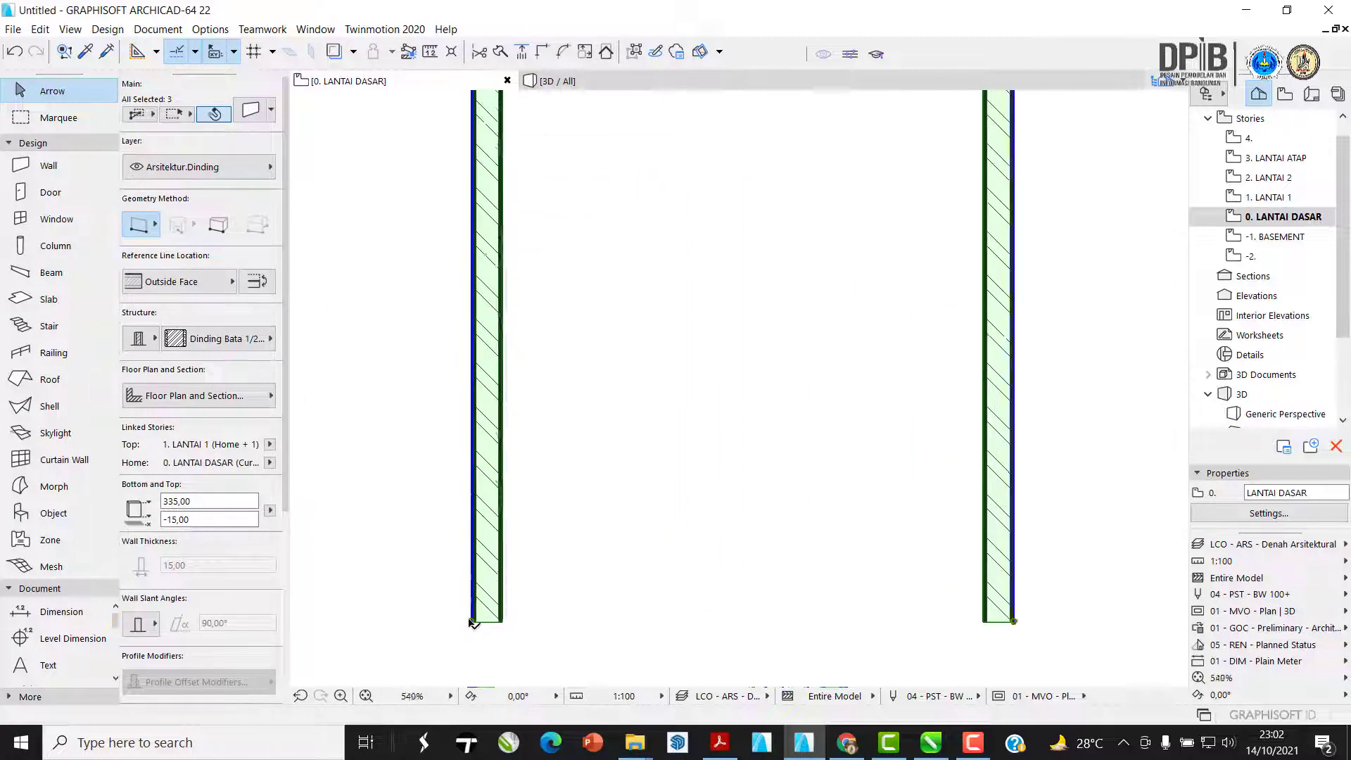
scroll(474, 619, down, 5)
scroll(473, 330, up, 3)
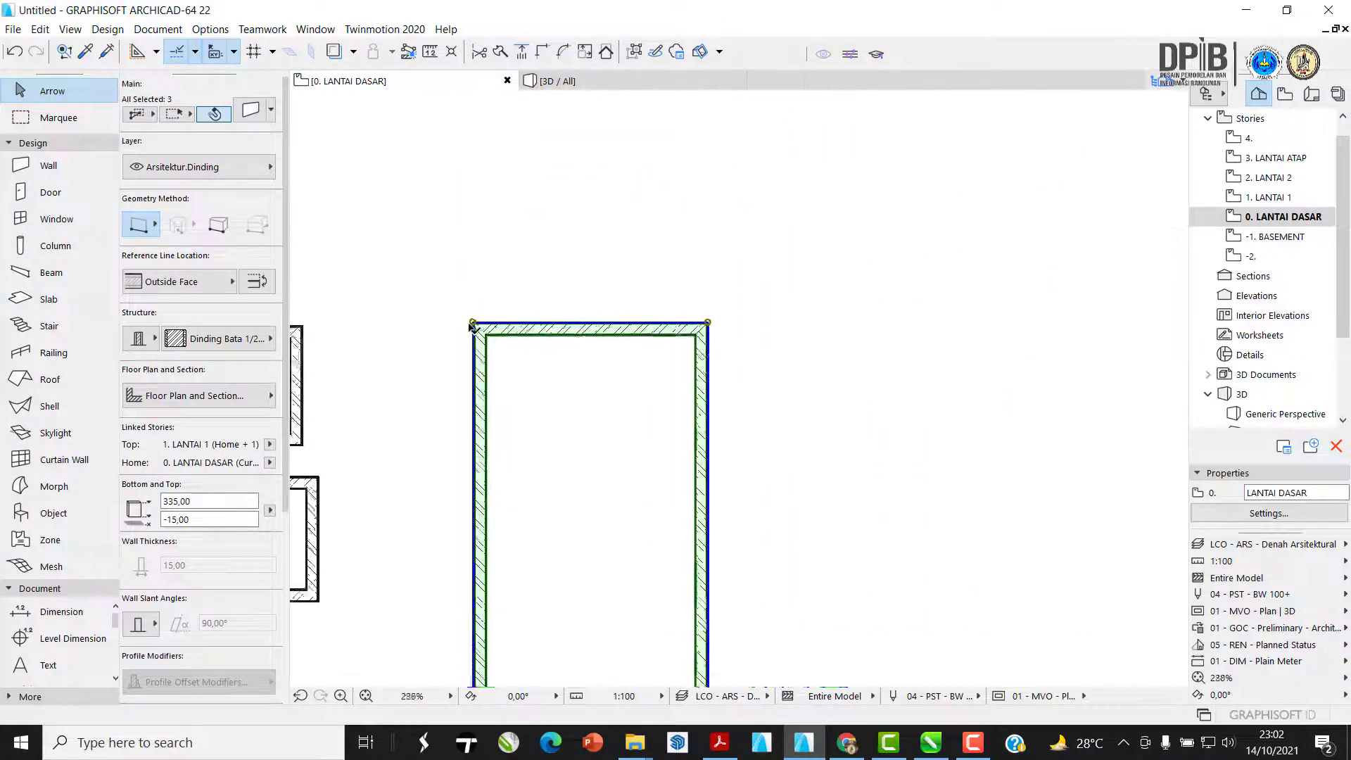
middle_drag(777, 331, 709, 290)
scroll(717, 602, down, 3)
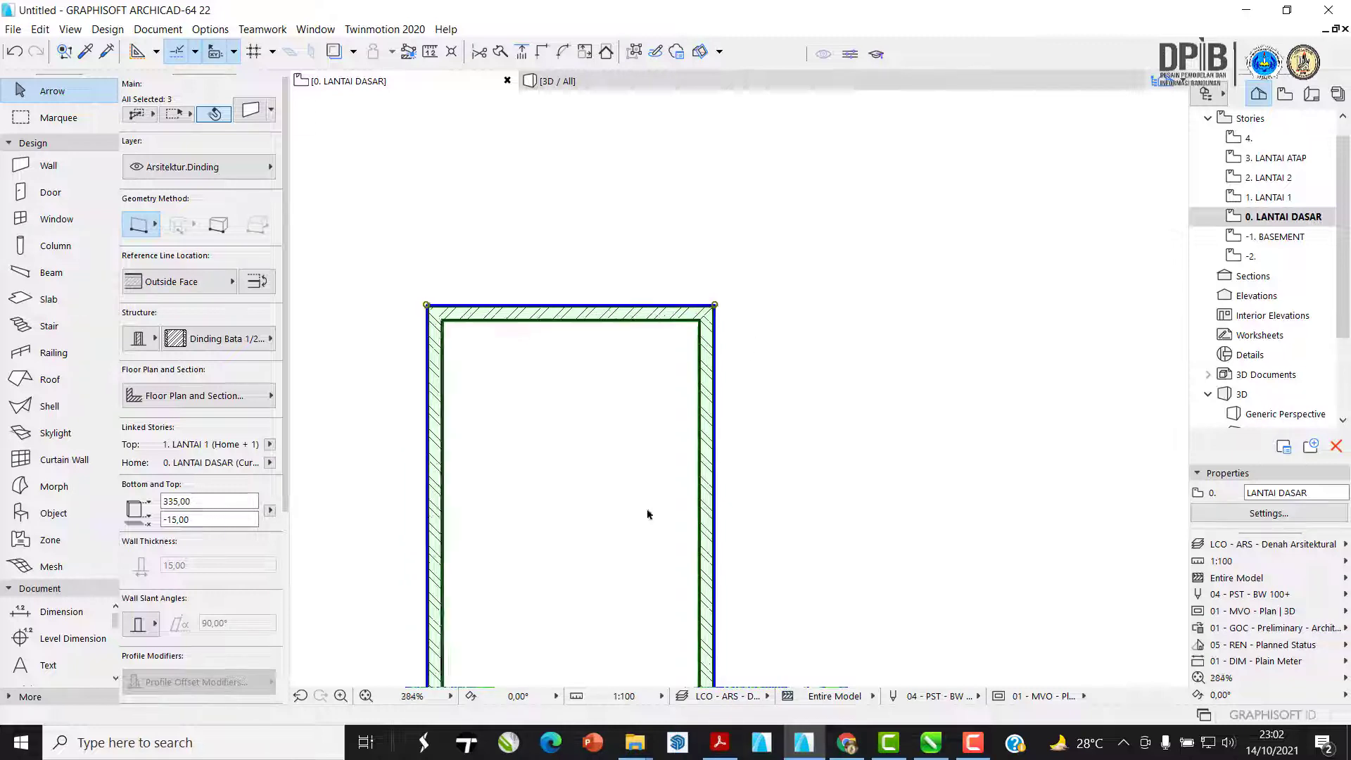
key(Escape)
- Draw a second three-sided wall beside the first, open at the bottom, using the Center reference line
middle_drag(494, 456, 425, 354)
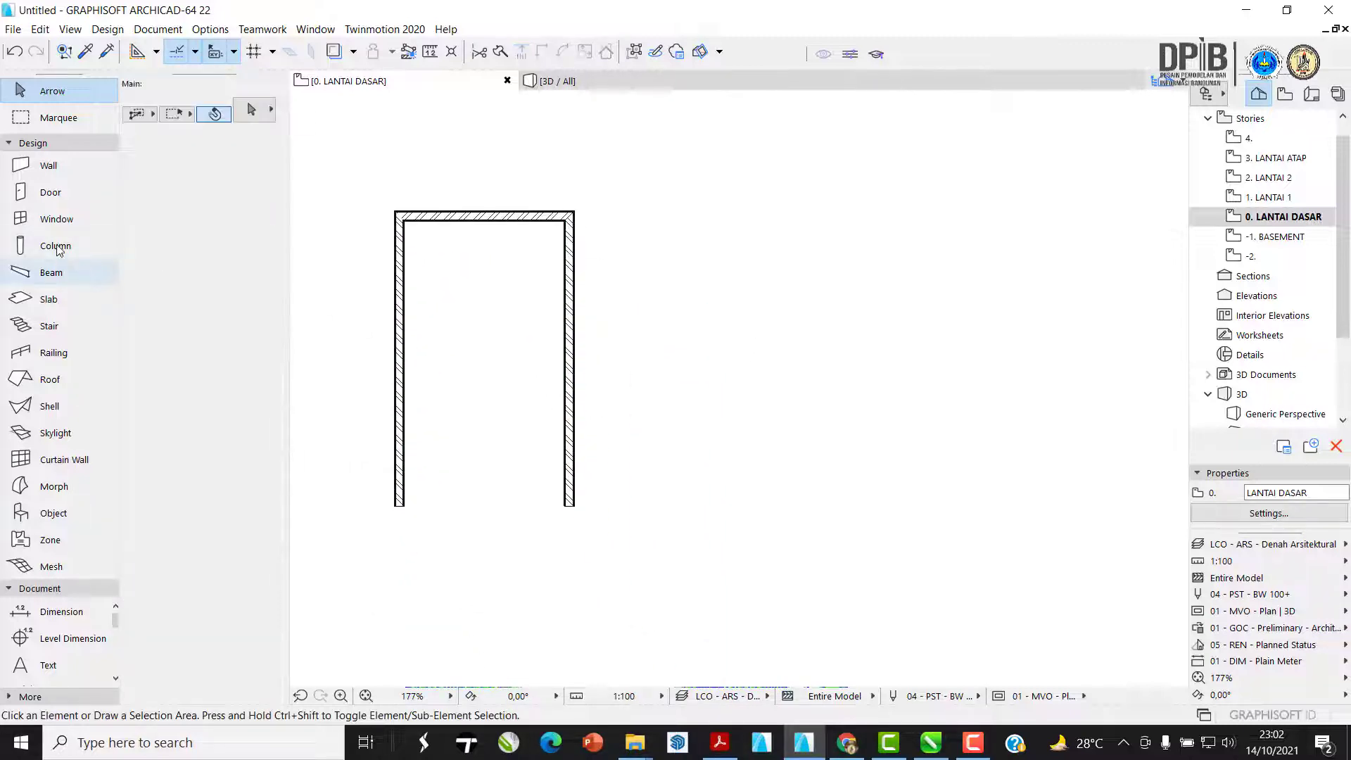
click(48, 165)
click(209, 285)
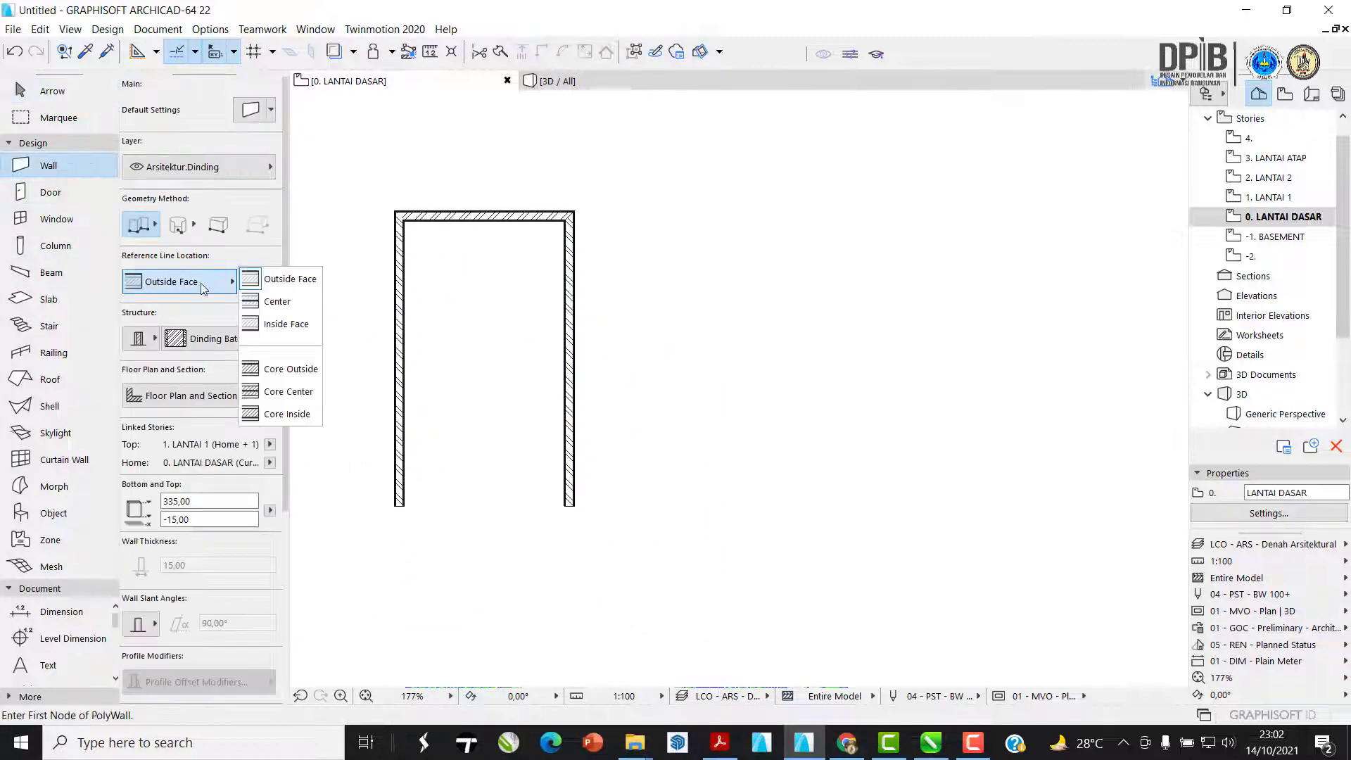
click(278, 301)
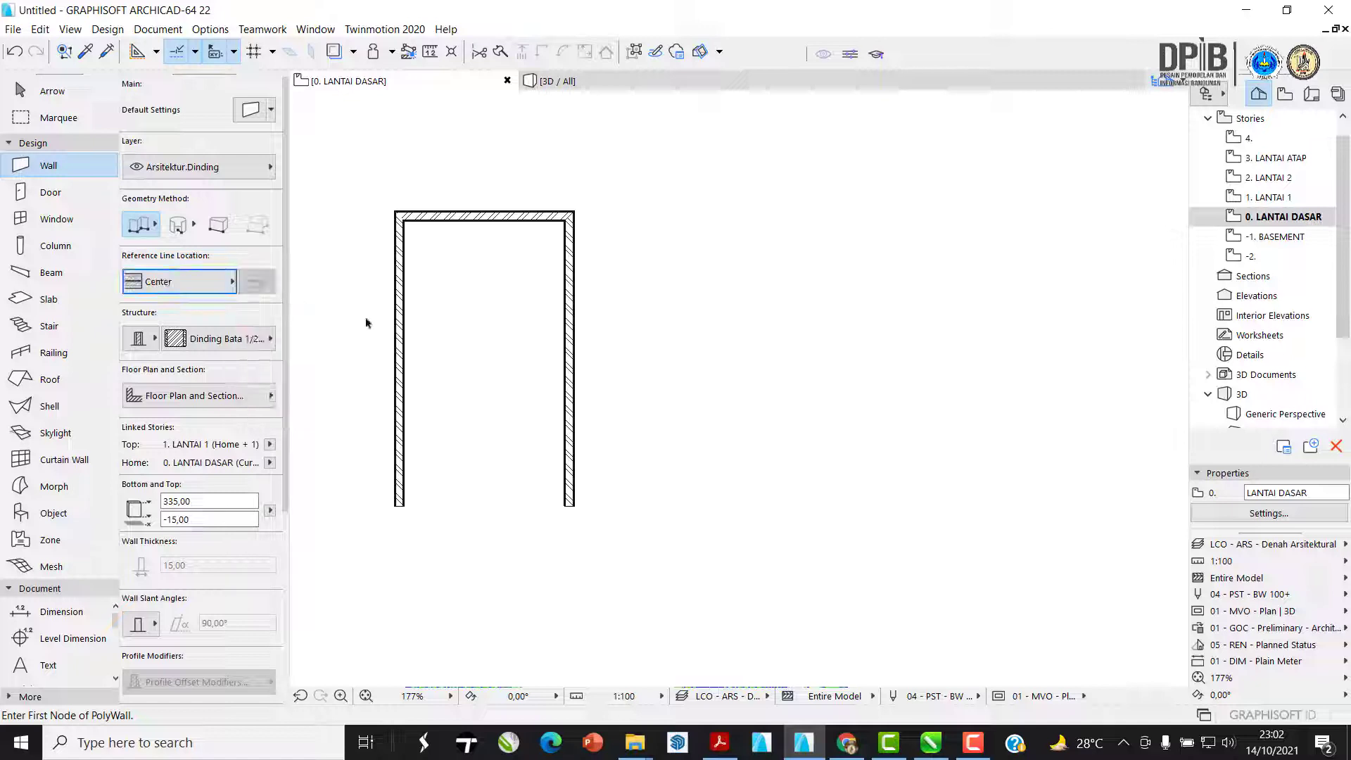
middle_drag(644, 449, 567, 456)
click(564, 512)
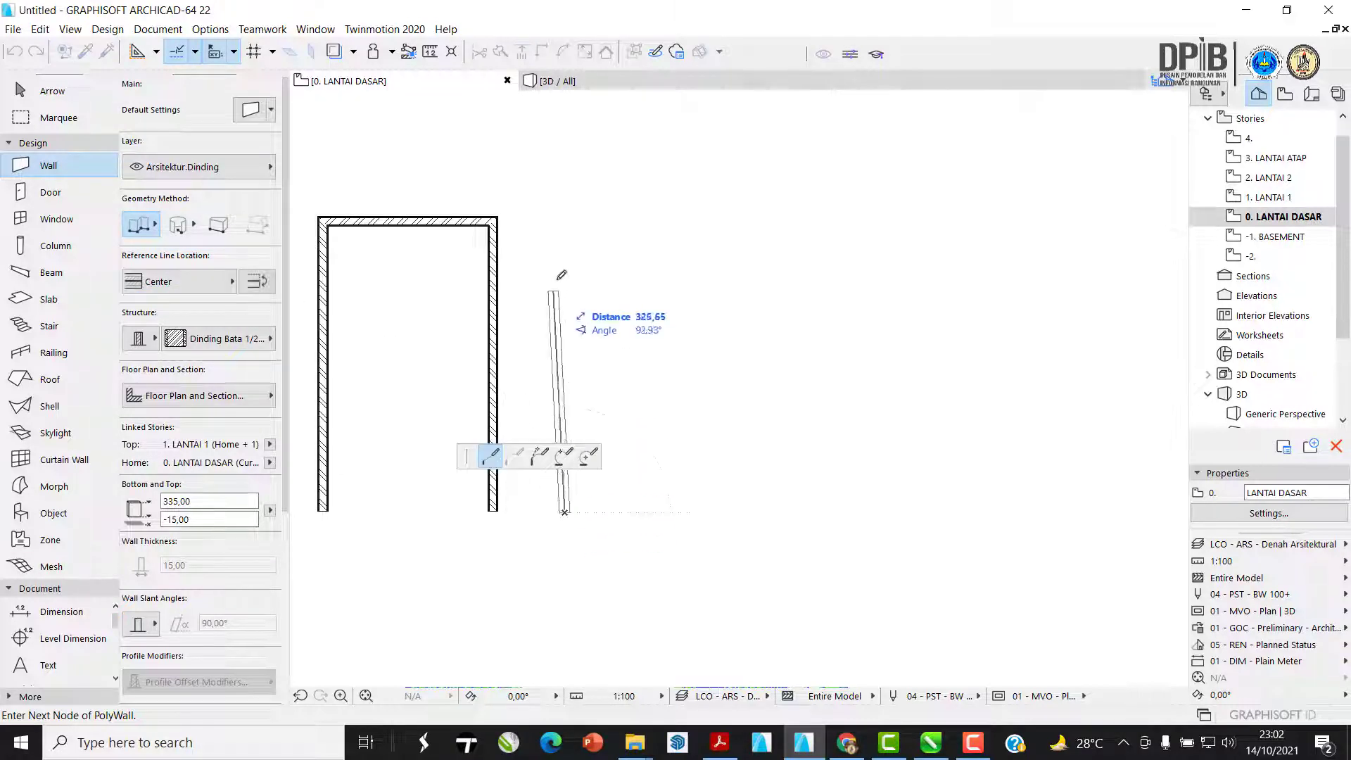
click(714, 220)
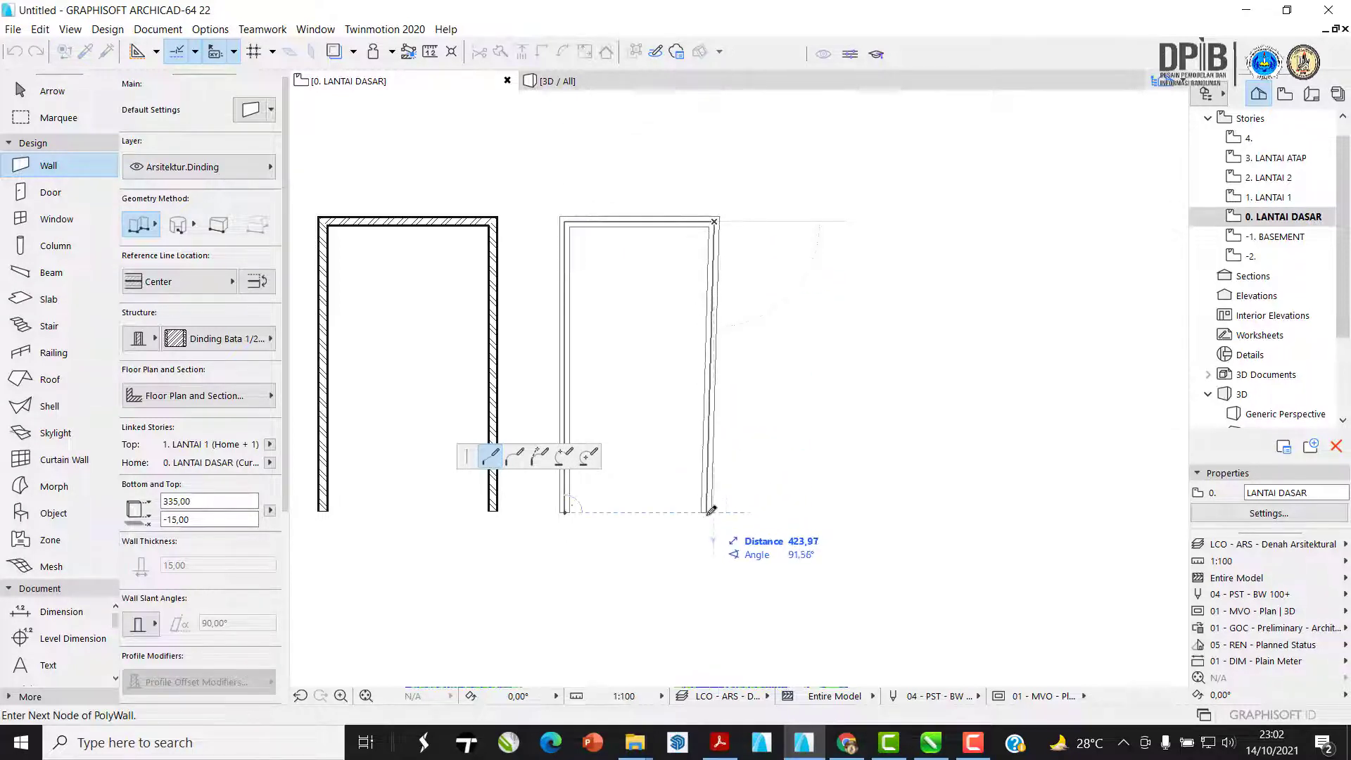
double_click(714, 511)
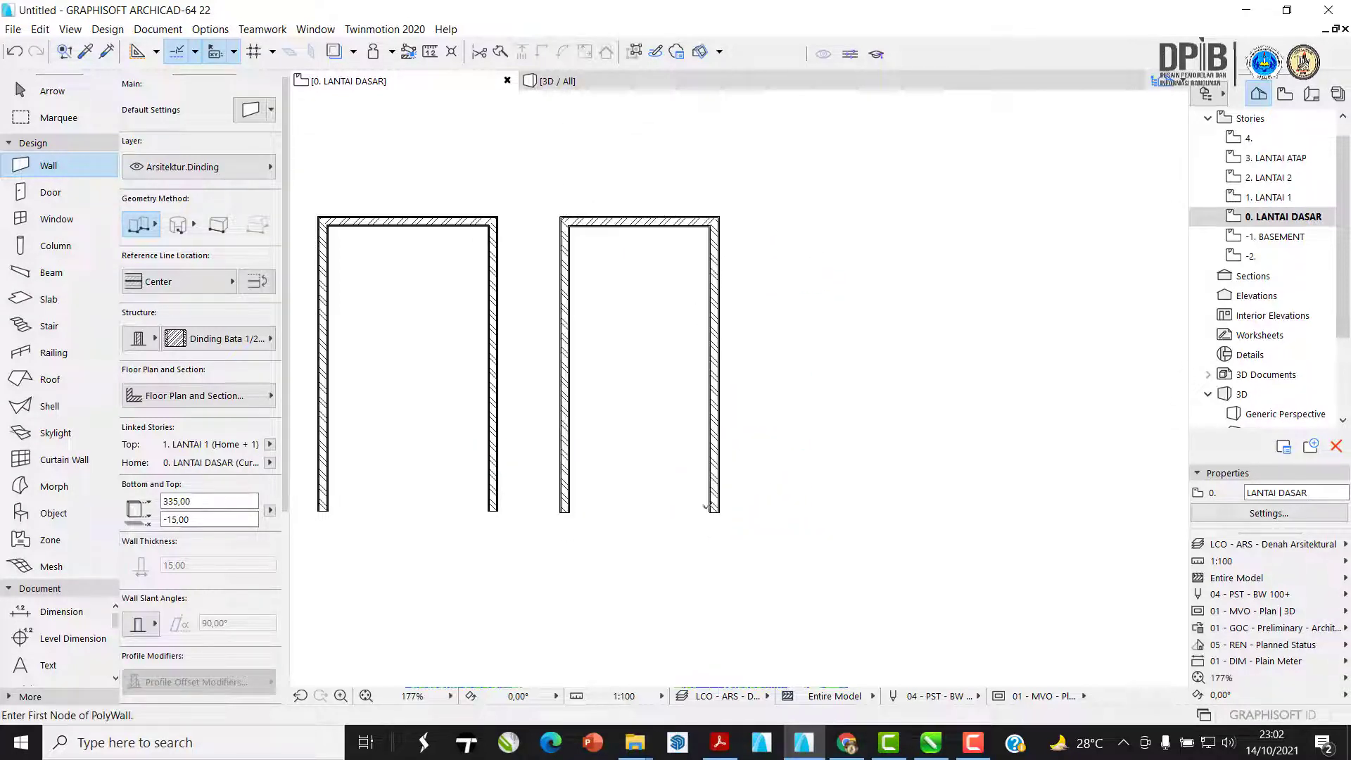
- Select the first three-sided wall and compare its reference line and edges with the center-referenced wall beside it
click(49, 91)
click(415, 238)
scroll(535, 236, up, 2)
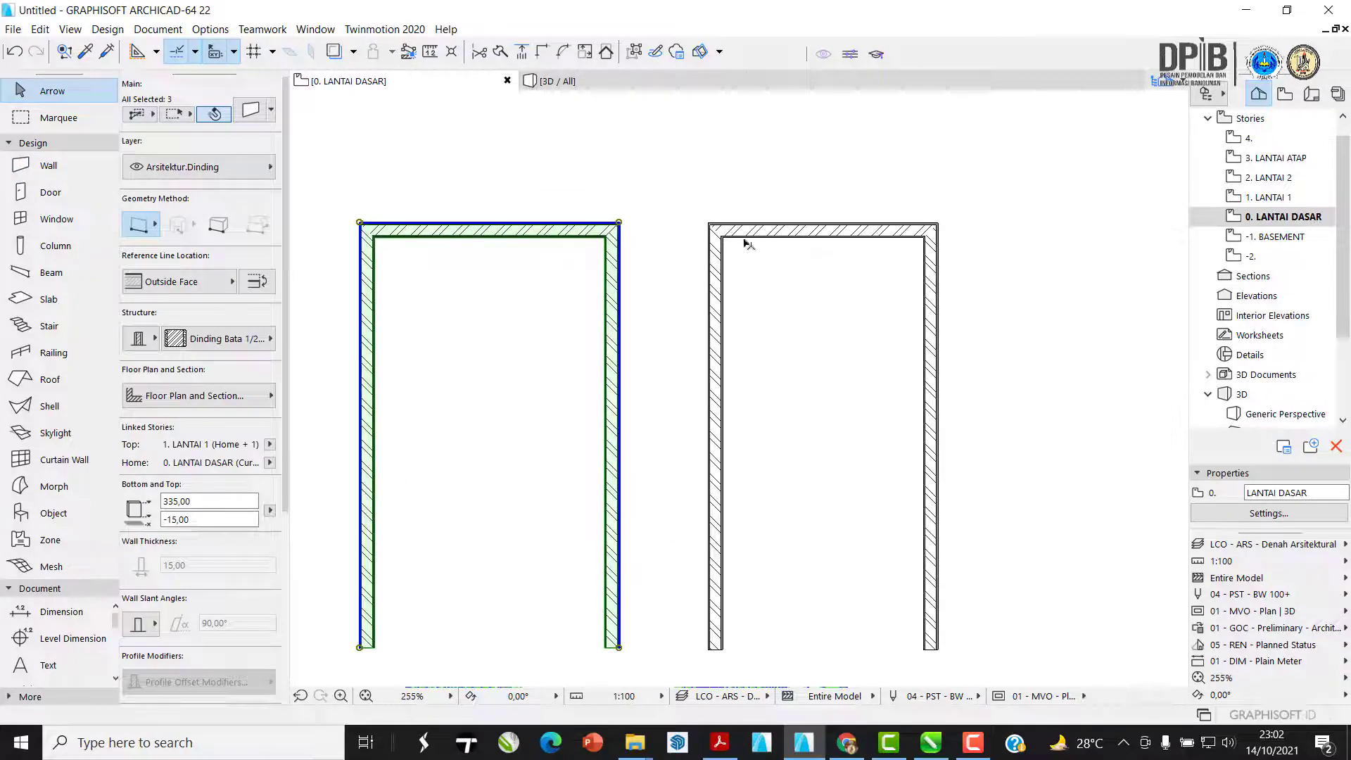
click(725, 236)
click(615, 238)
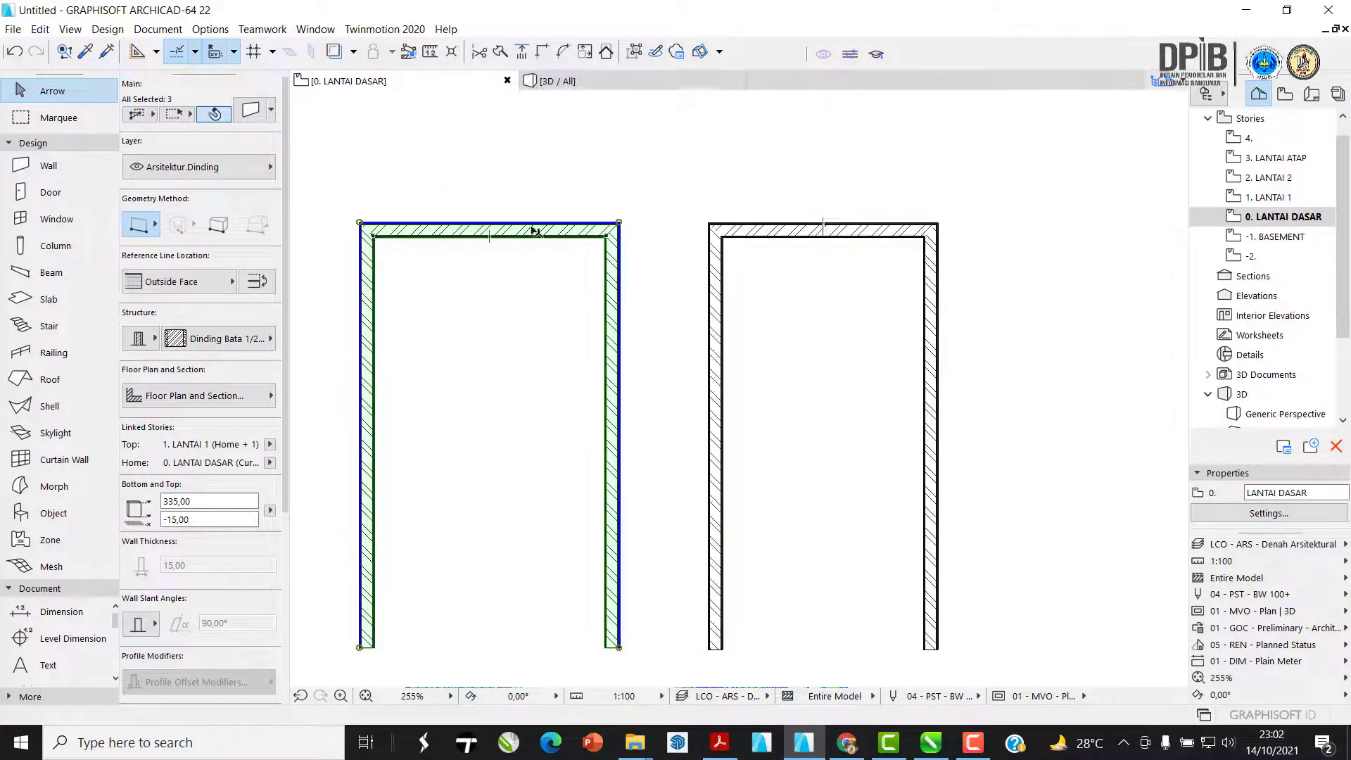
middle_drag(719, 274, 603, 247)
click(649, 226)
click(661, 328)
middle_drag(500, 224, 587, 265)
click(509, 217)
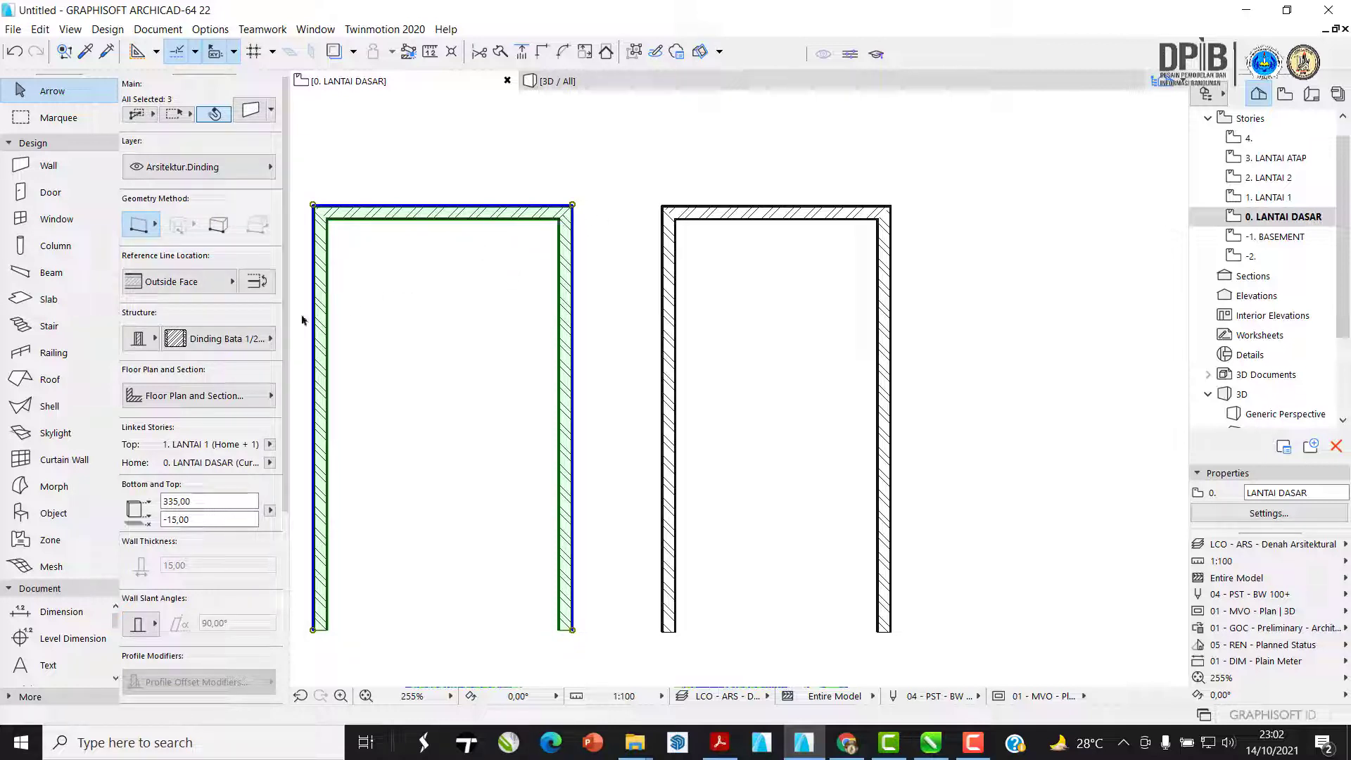
- Try the Center and Inside Face reference line locations on the selected three-sided wall and restore Outside Face
click(211, 281)
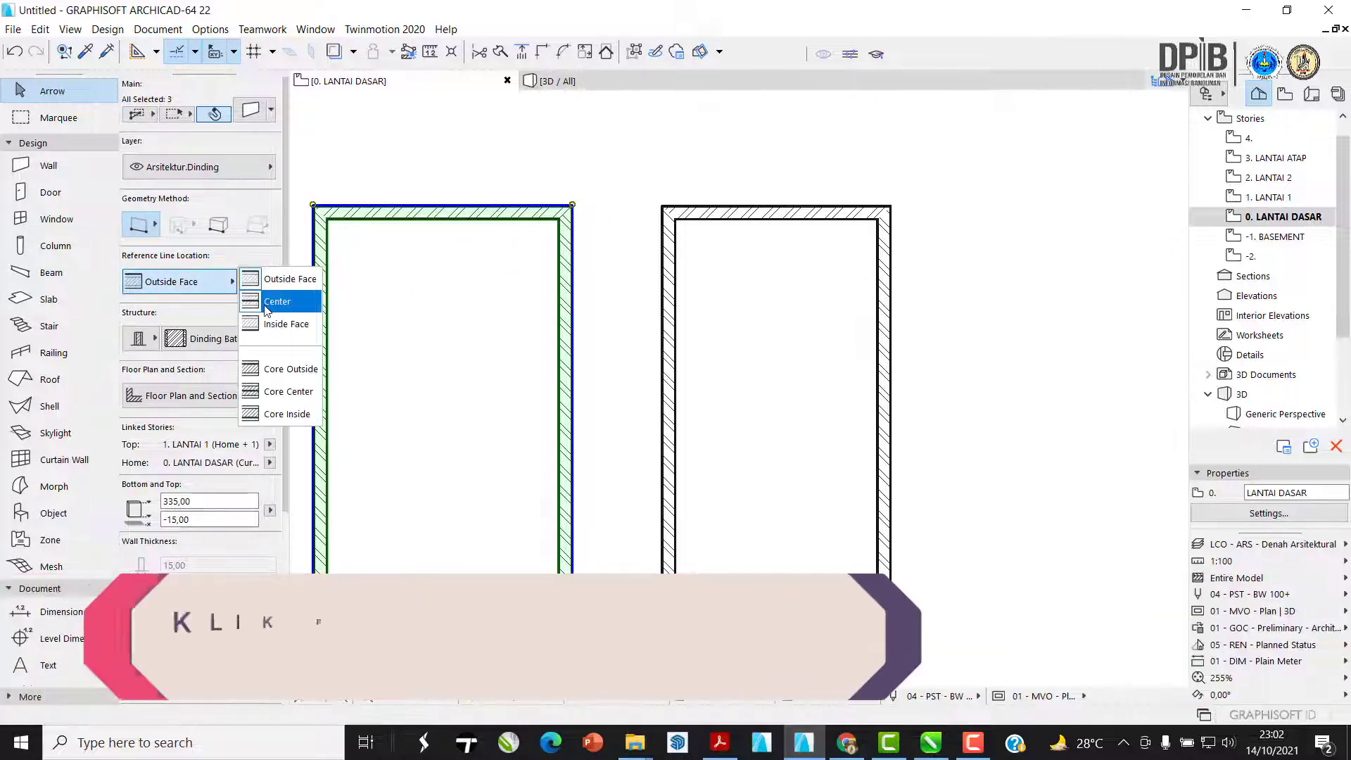
click(271, 302)
click(211, 281)
click(285, 324)
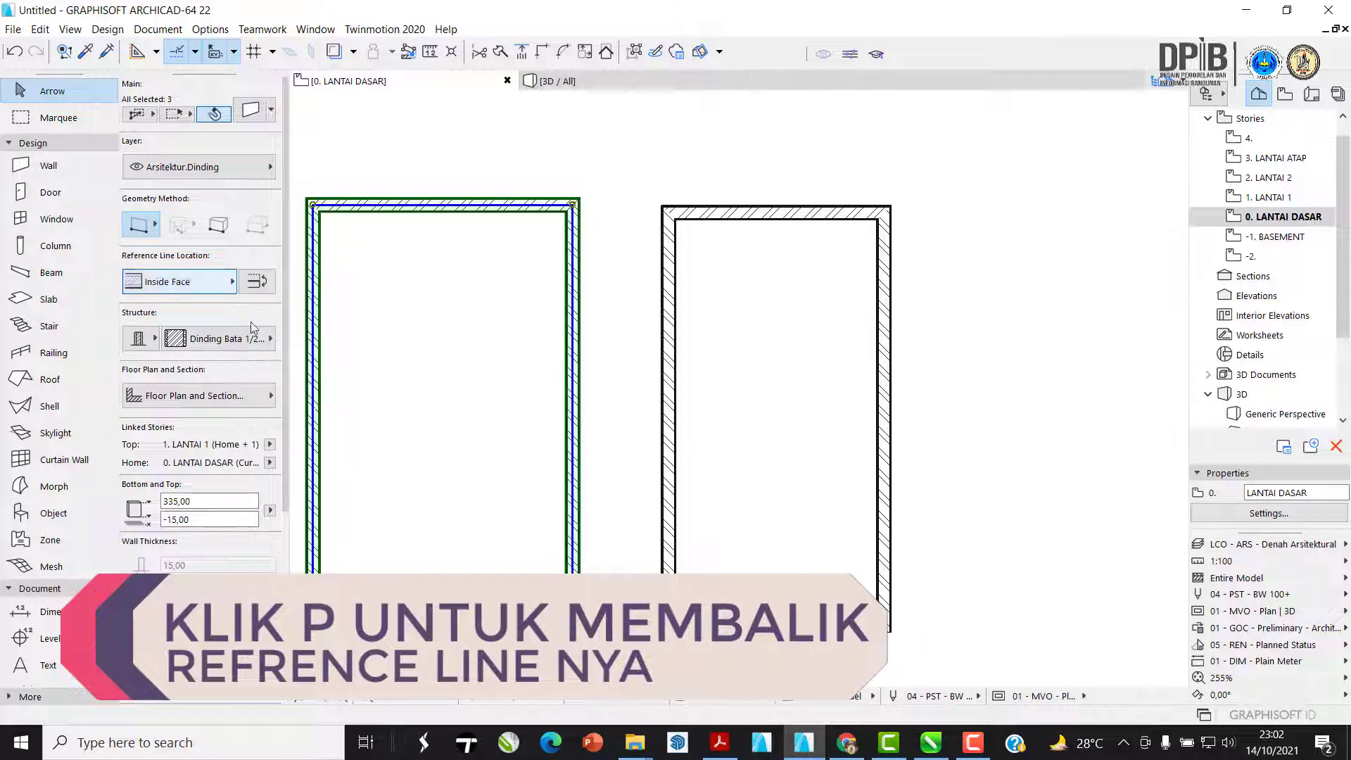
click(220, 285)
click(288, 279)
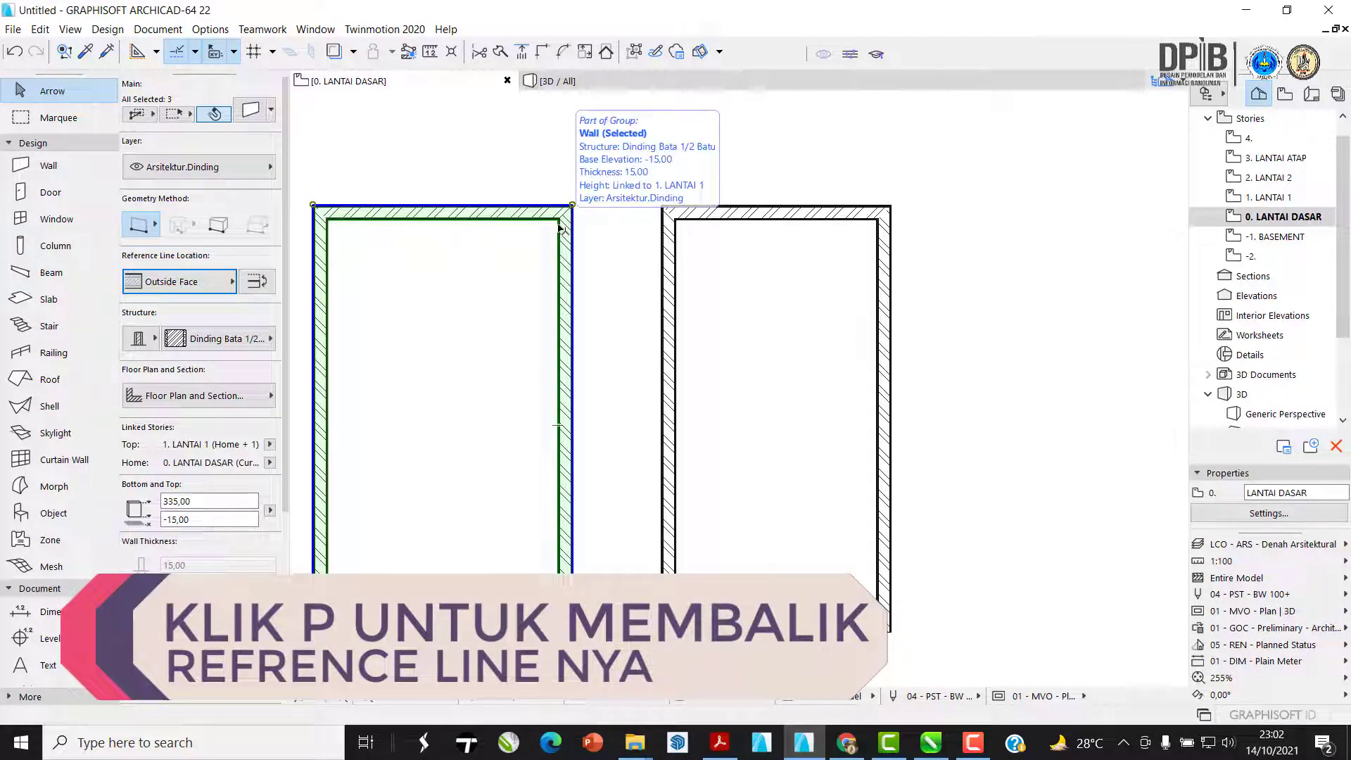
key(p)
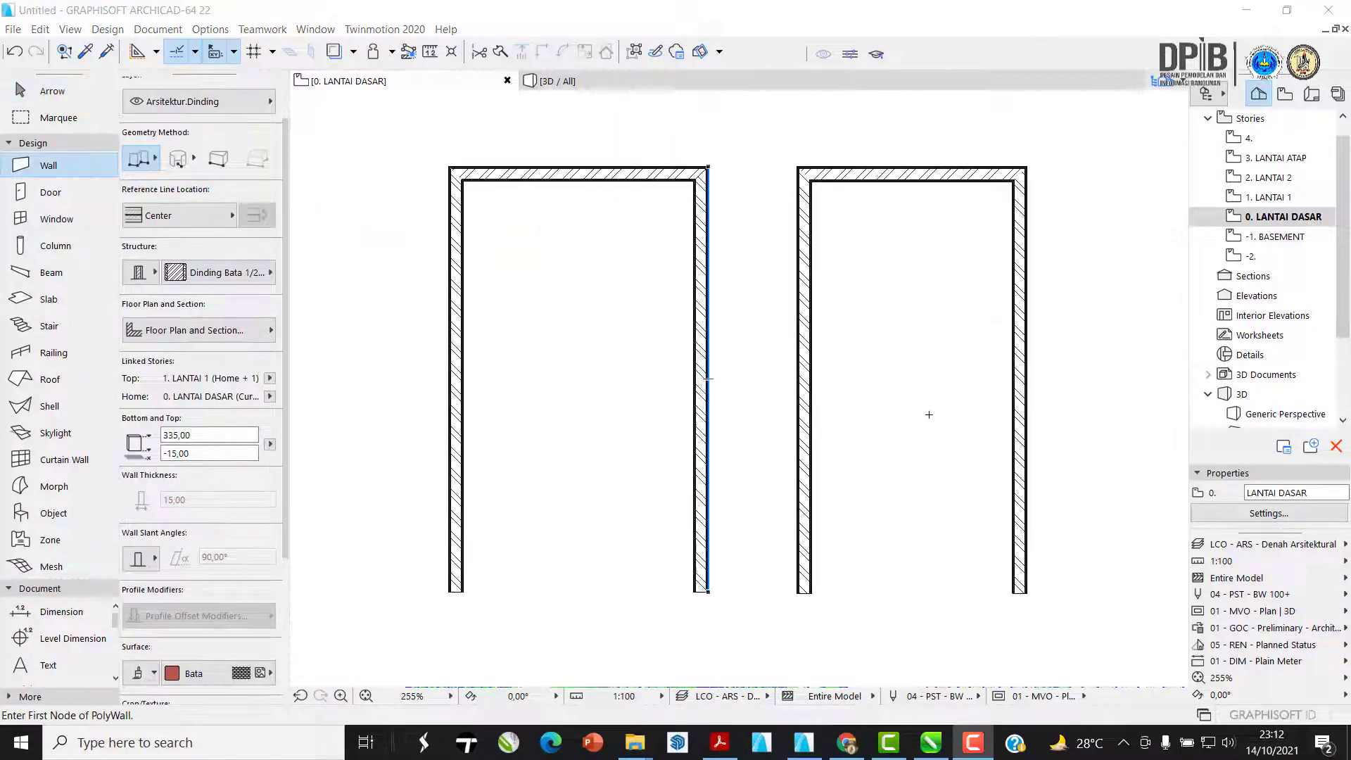
middle_drag(846, 389, 786, 366)
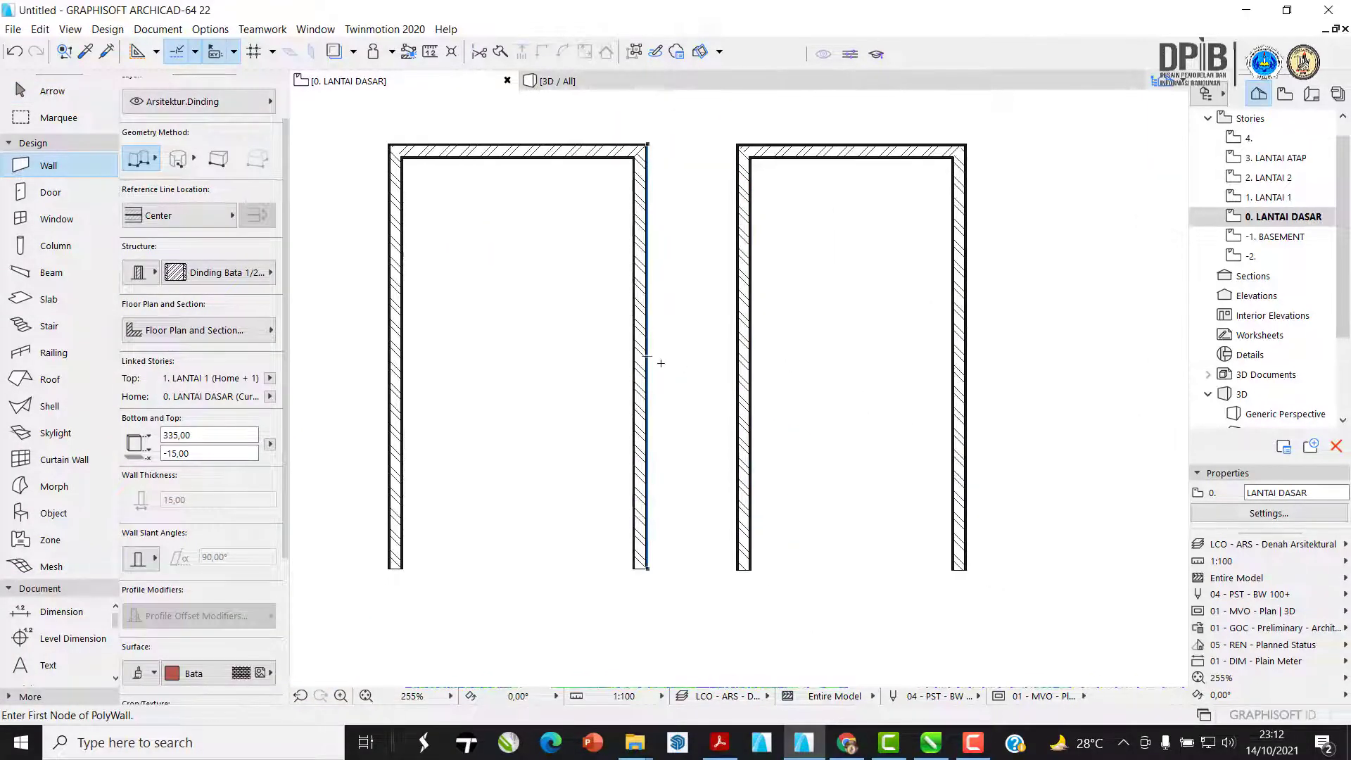
middle_drag(693, 334, 722, 362)
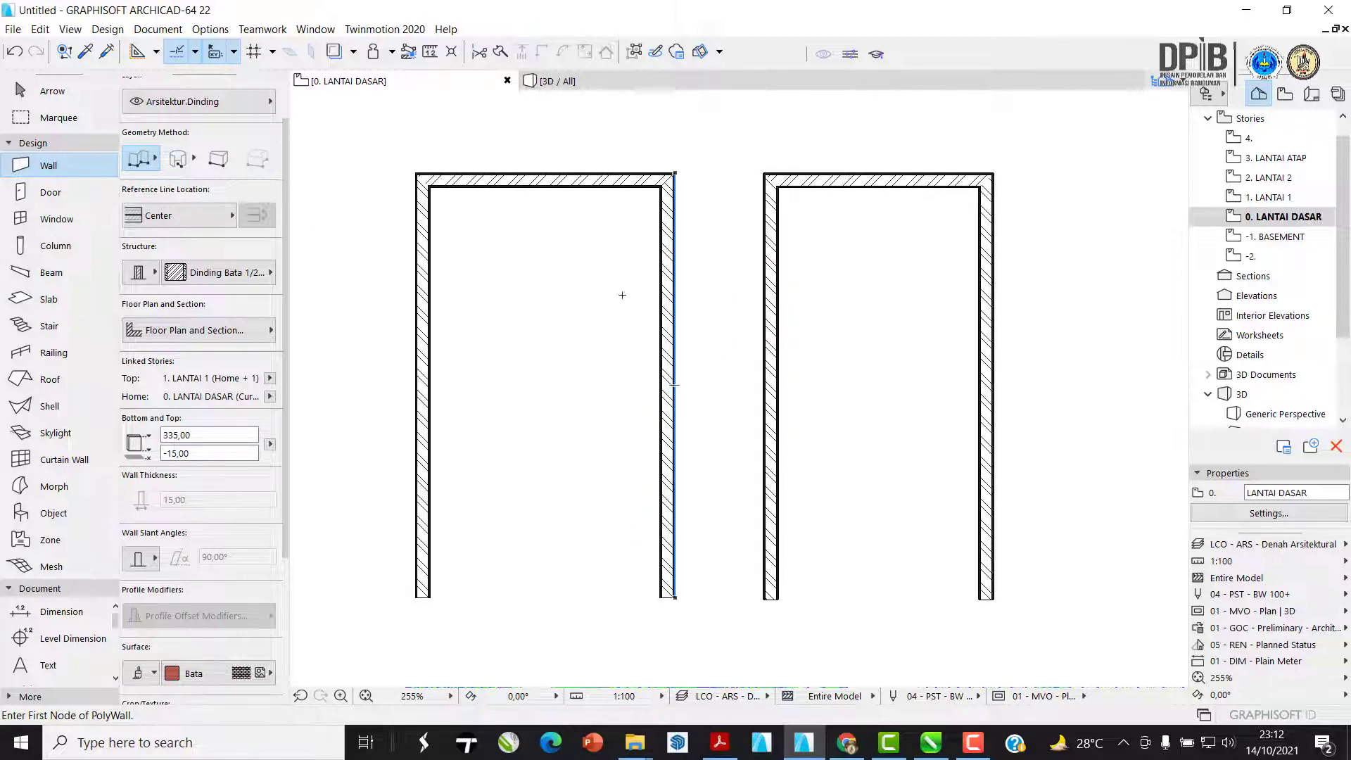
middle_drag(556, 403, 532, 381)
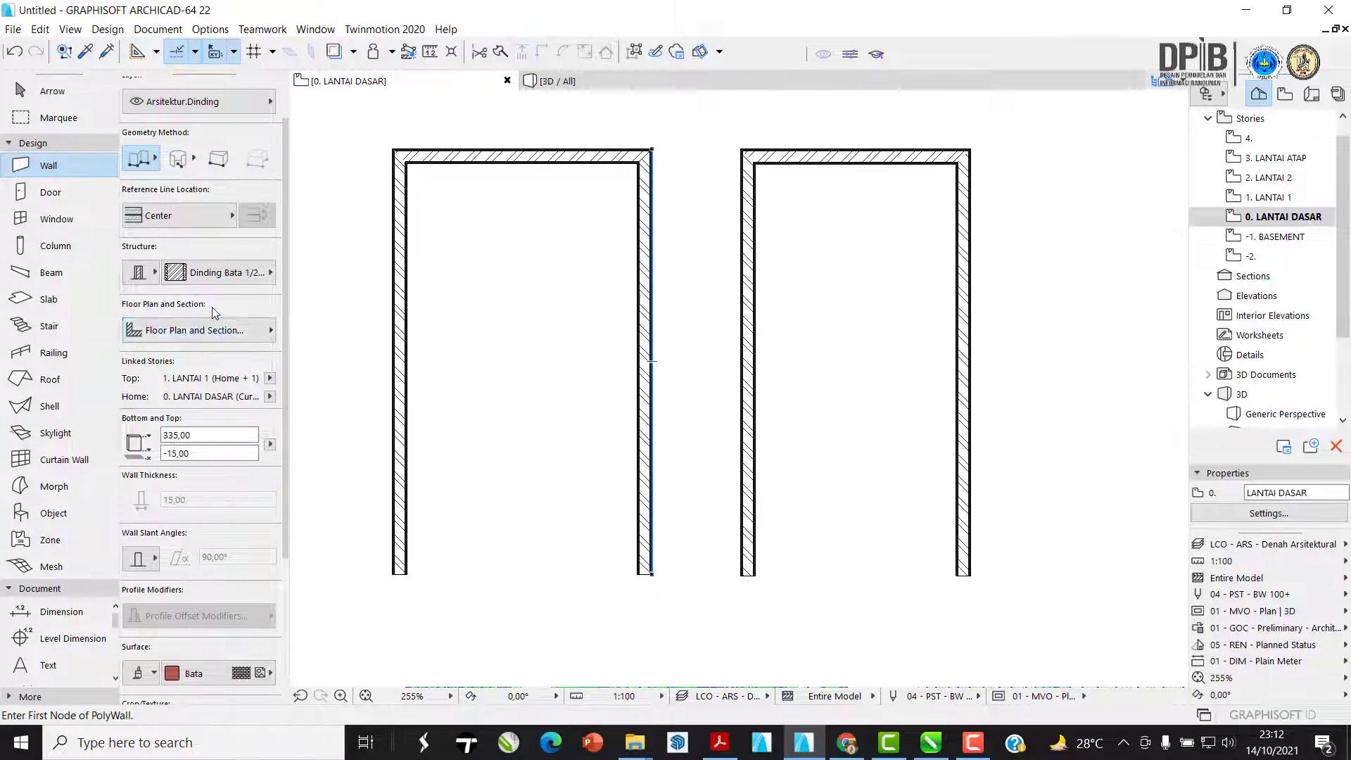
- Examine the Wall tool's floor plan and section settings and the stories available as its home story
click(213, 333)
click(271, 397)
click(271, 397)
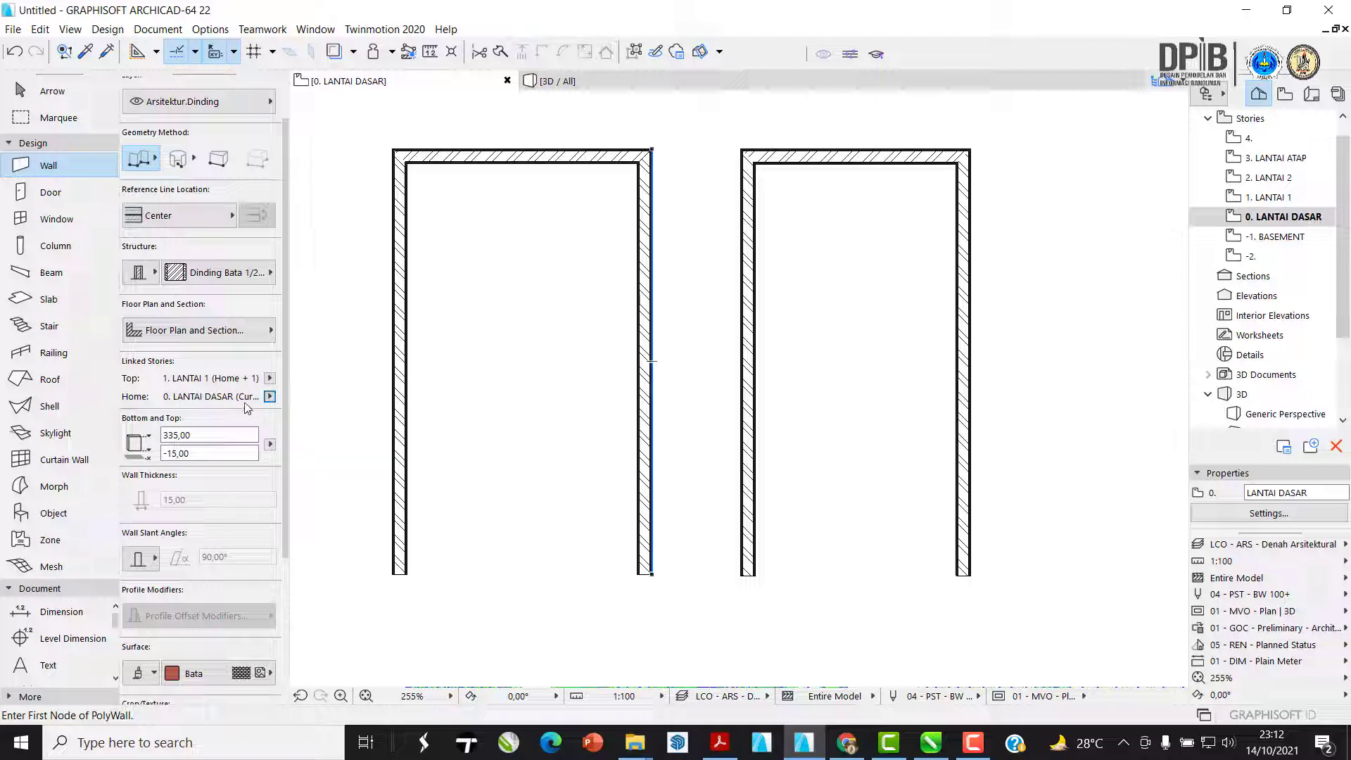
click(271, 397)
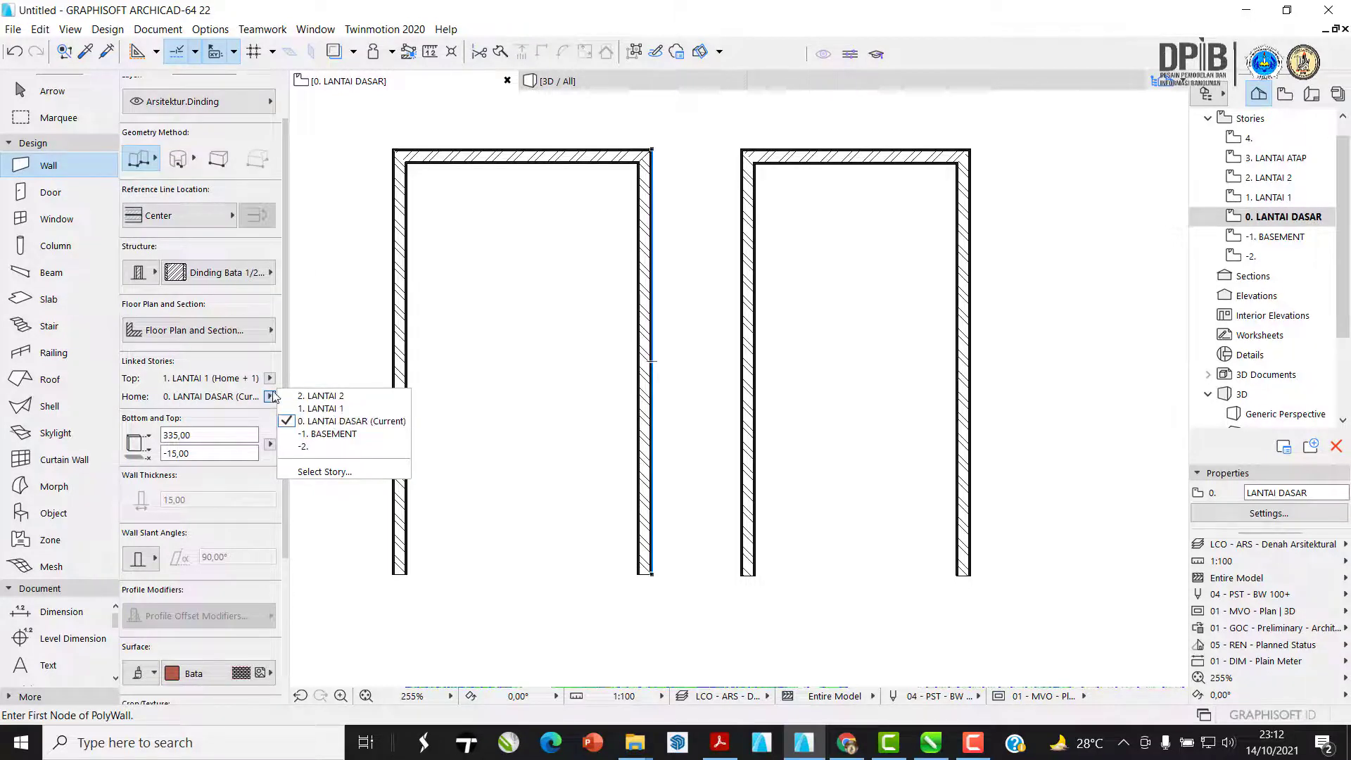
click(270, 397)
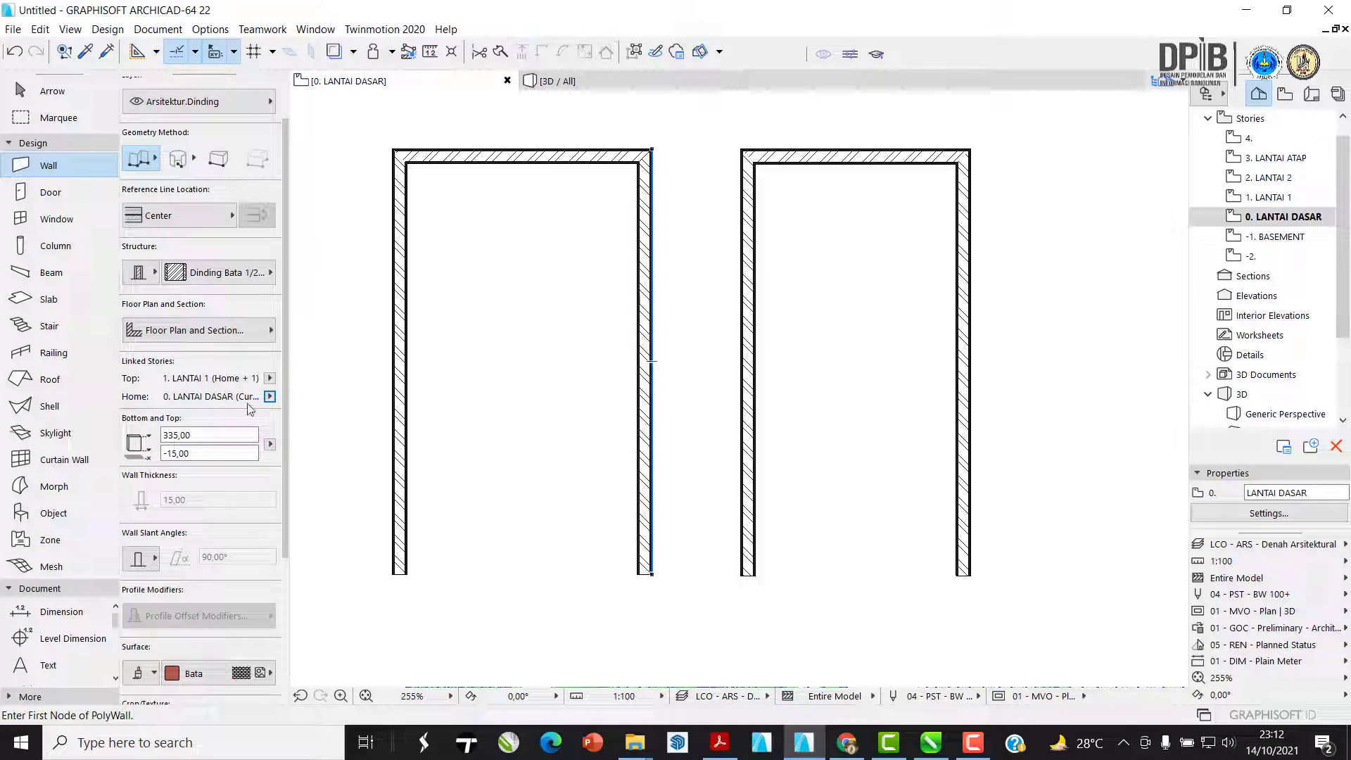
- Open the Story Settings for the project's stories to review their elevations and heights
scroll(1270, 197, up, 1)
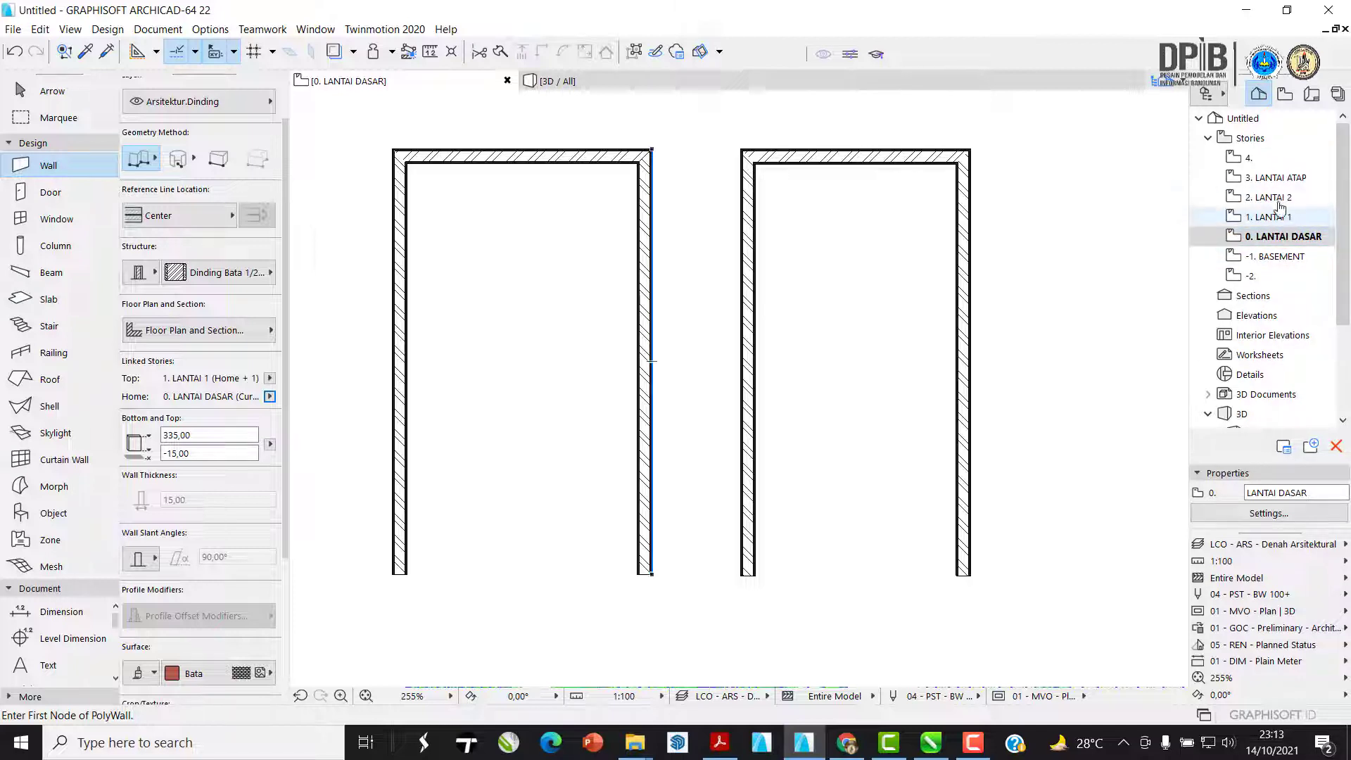
click(1252, 142)
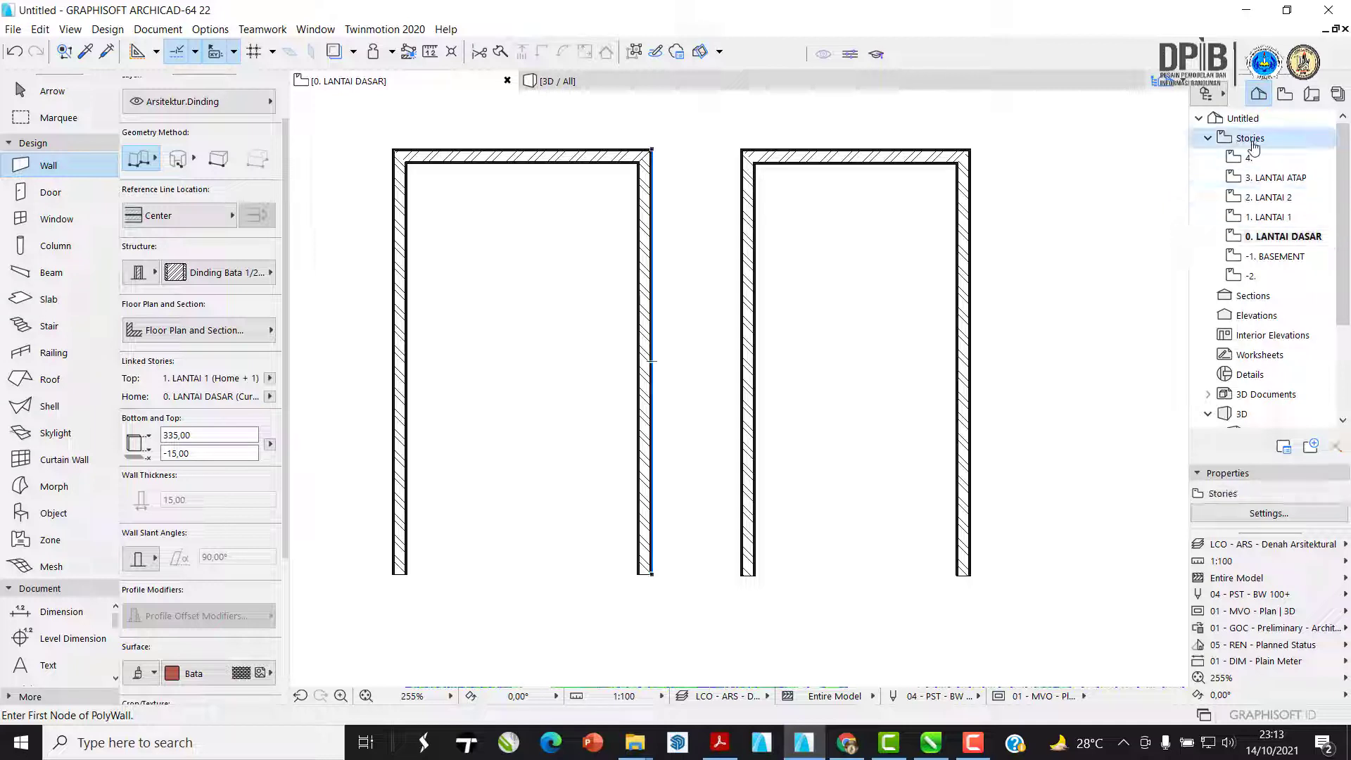
right_click(1266, 141)
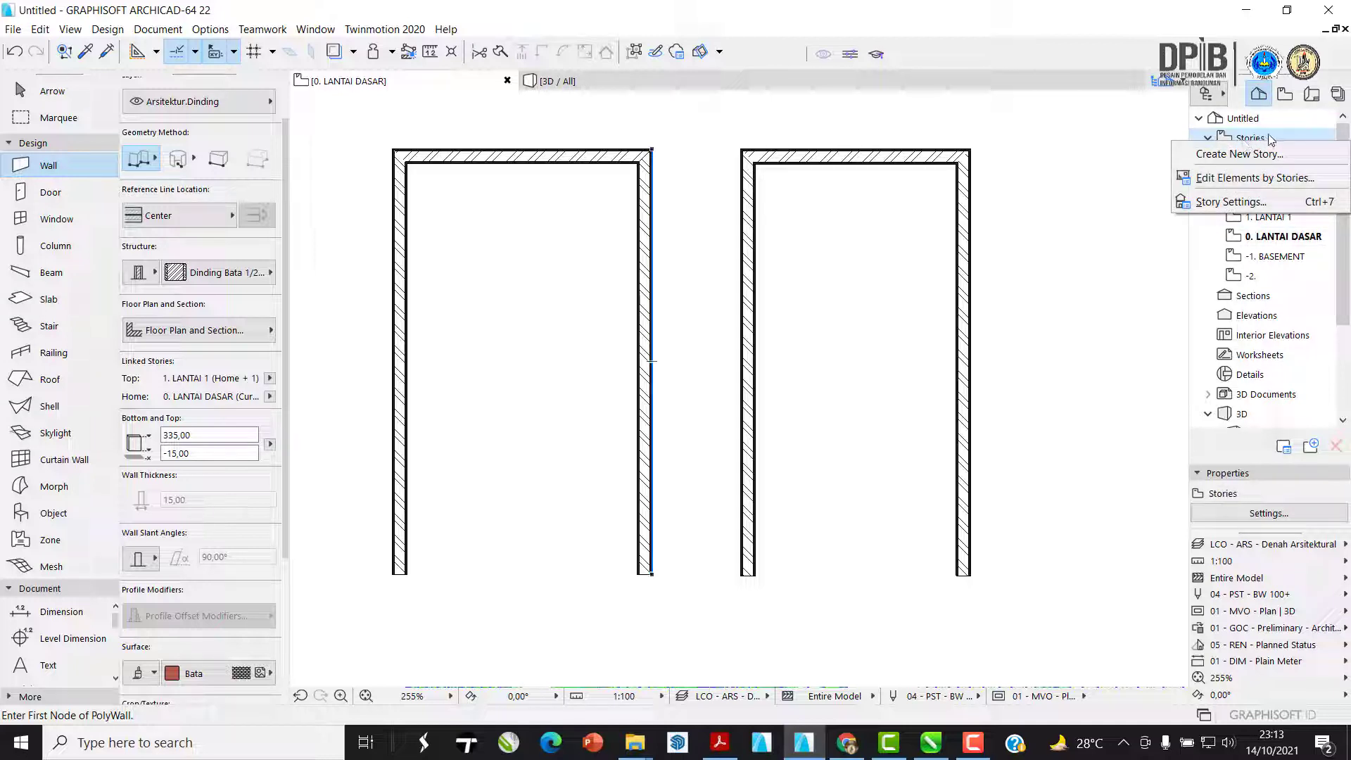
click(1231, 202)
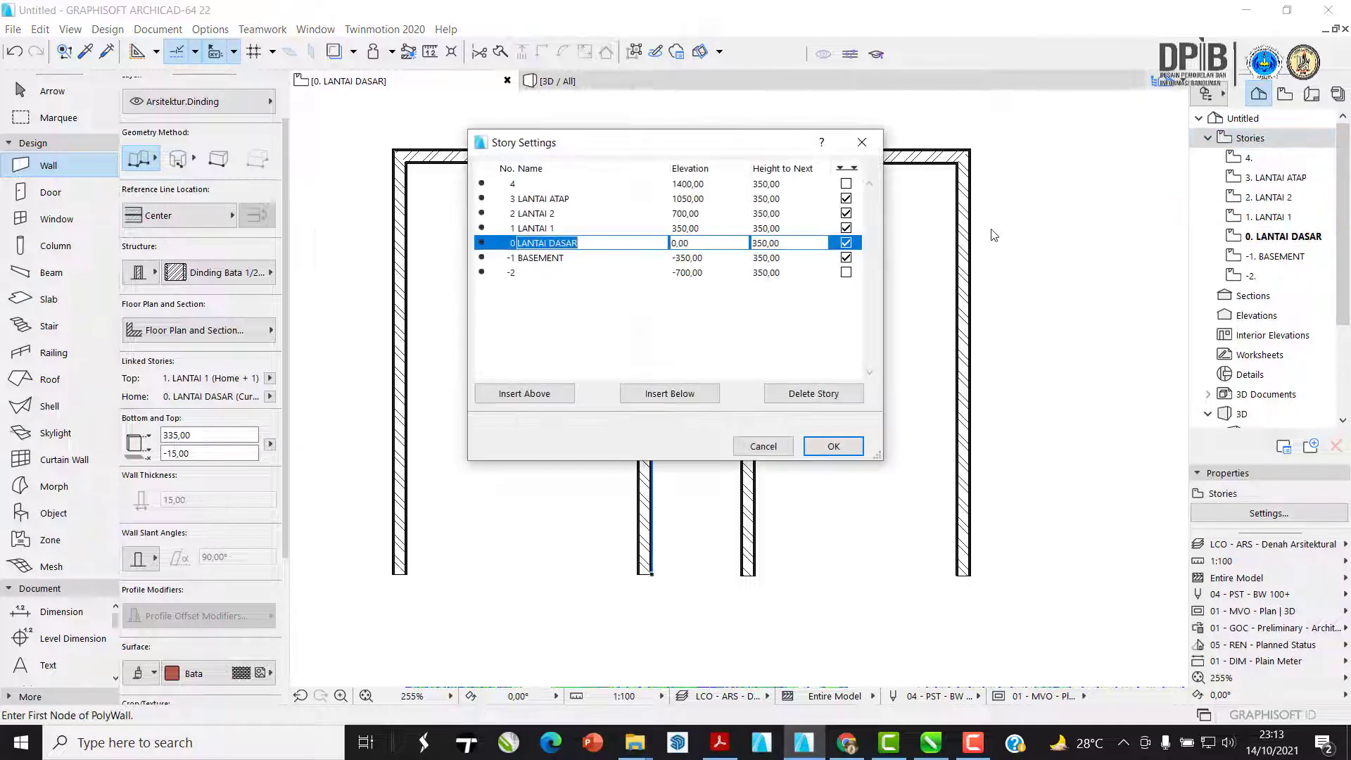
- Reopen the Story Settings and delete stories -2, 4, 3 LANTAI ATAP and 2 LANTAI 2
click(861, 142)
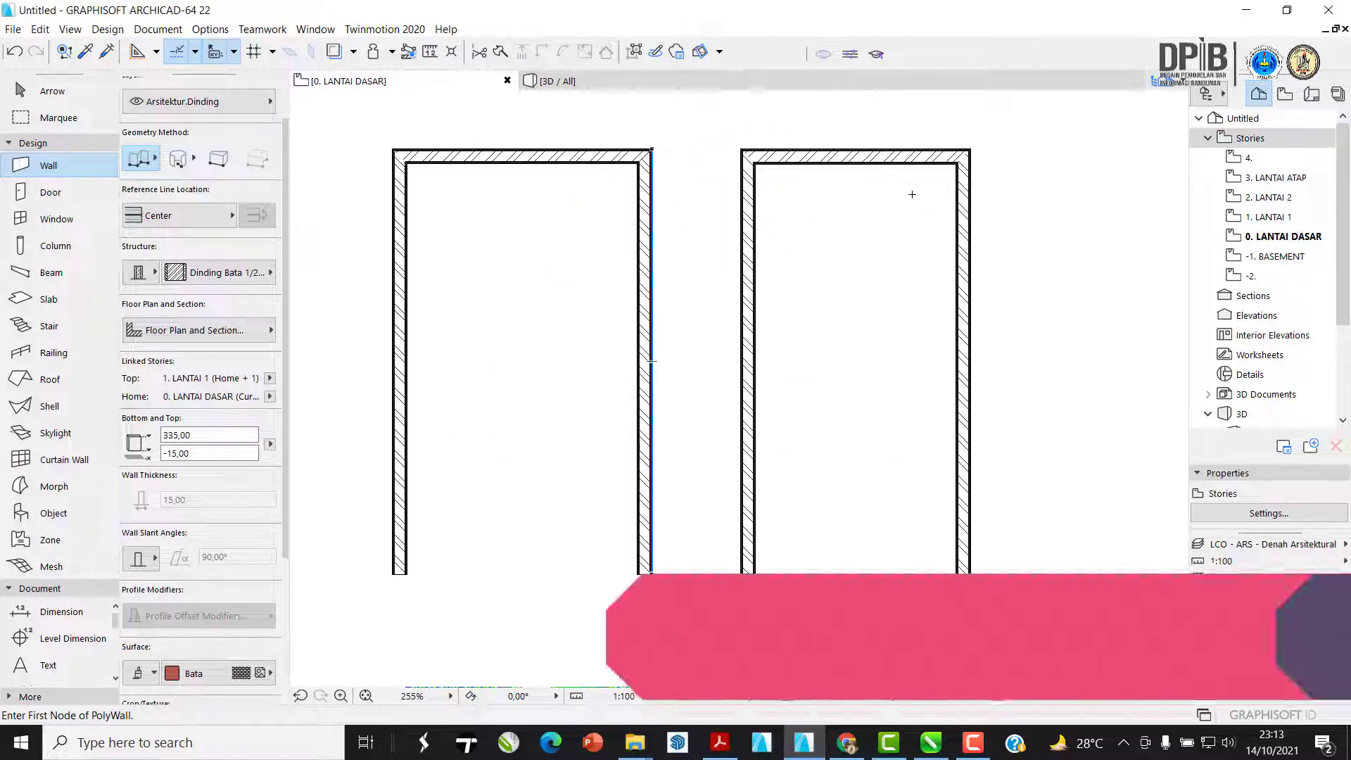
key(ctrl+7)
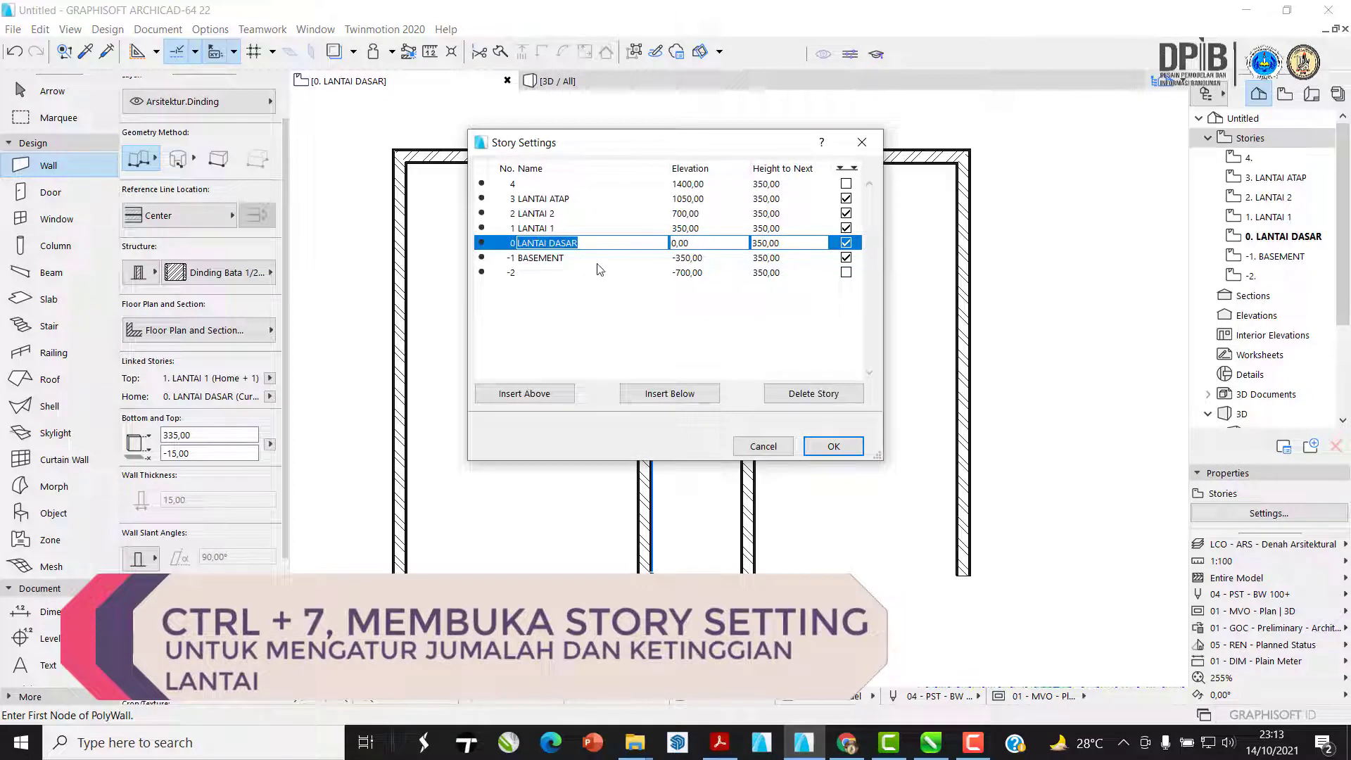
click(528, 273)
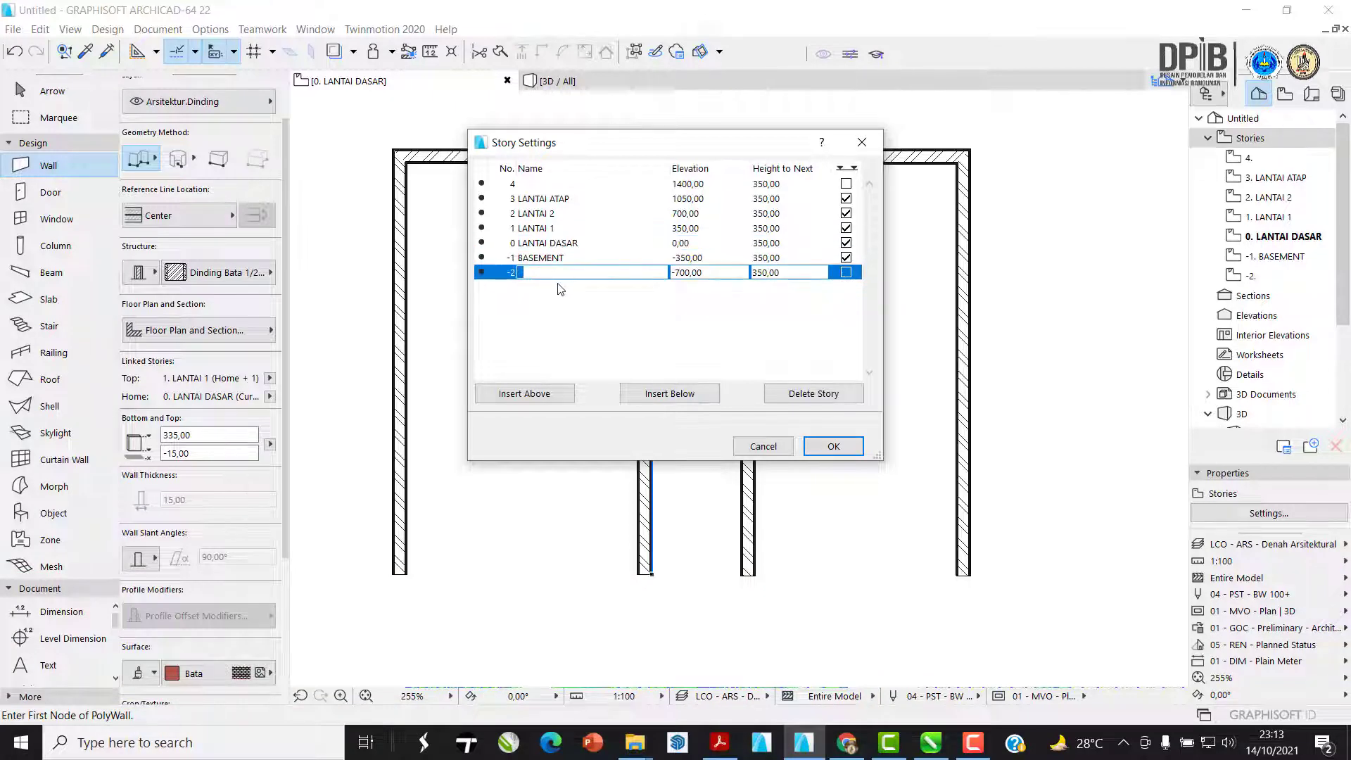
click(802, 394)
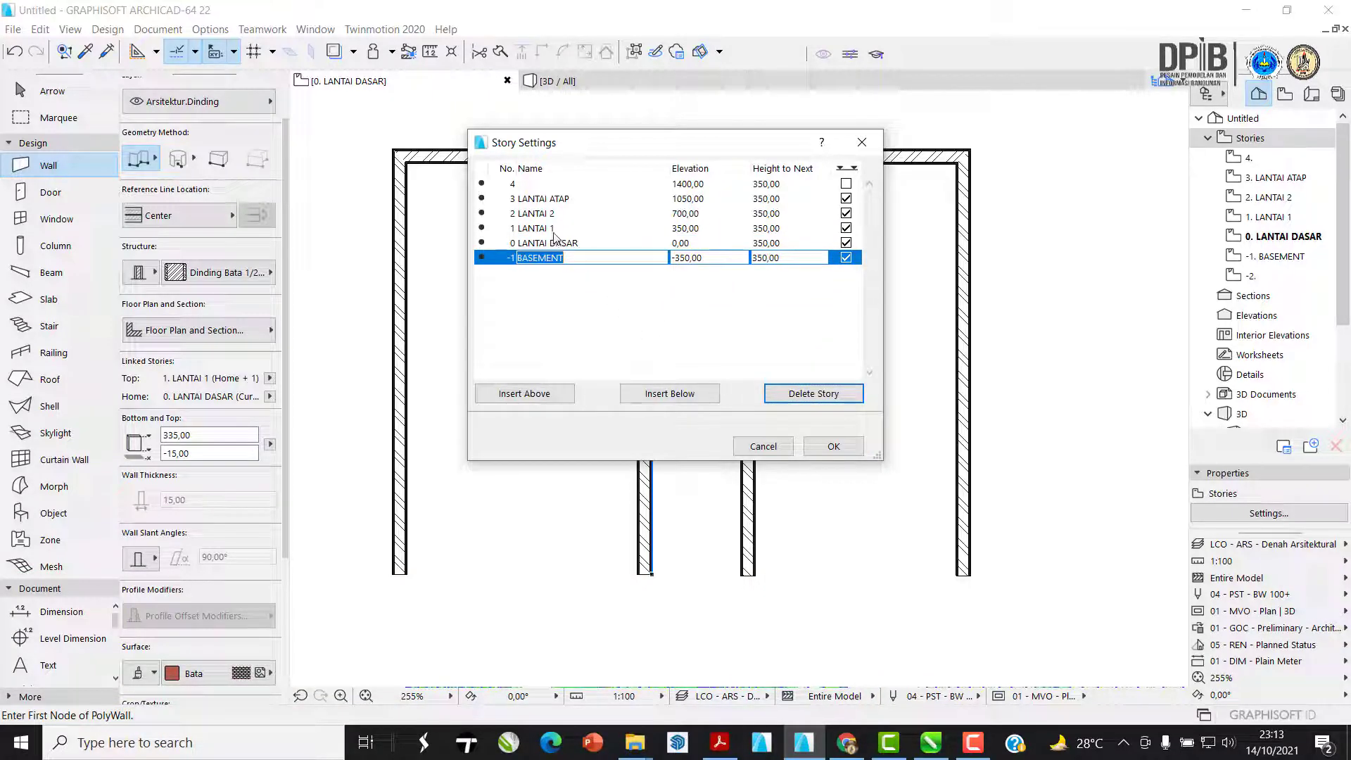
click(521, 187)
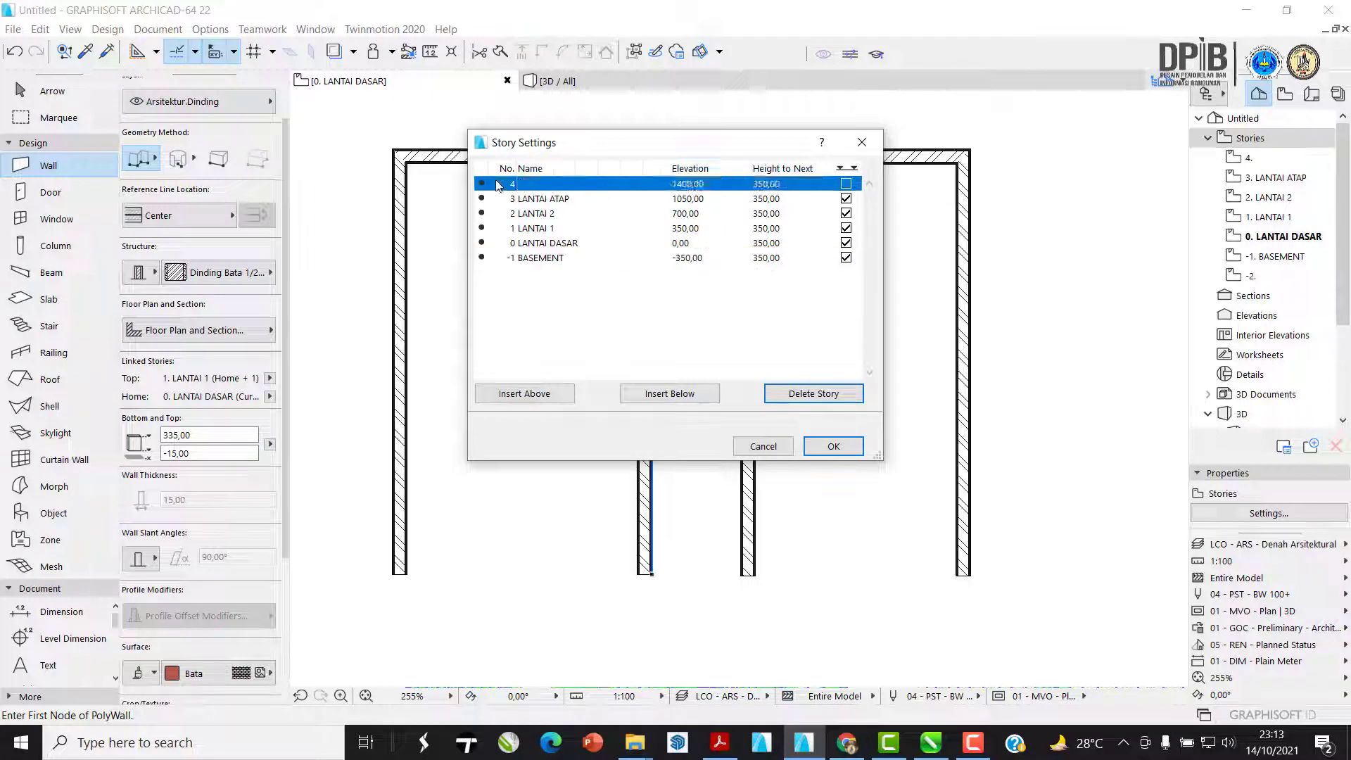
click(812, 394)
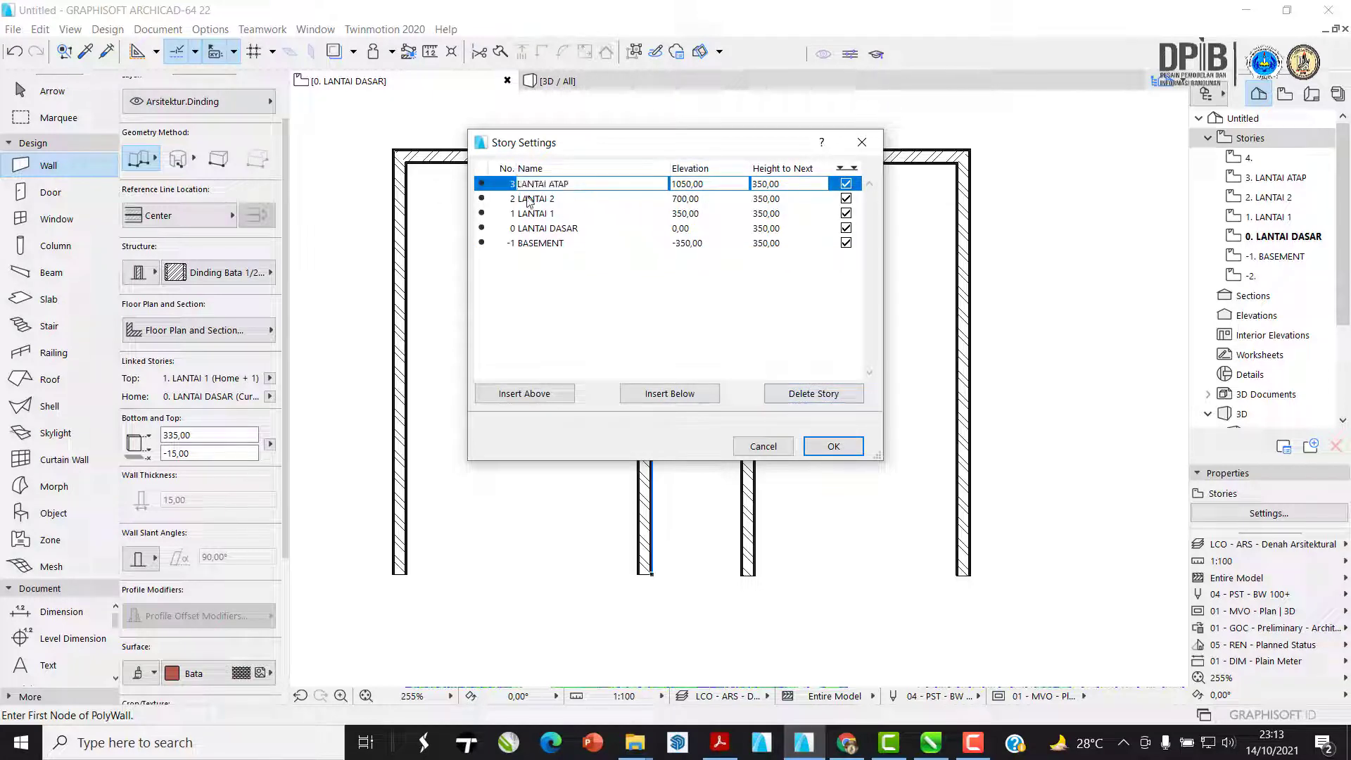
click(814, 394)
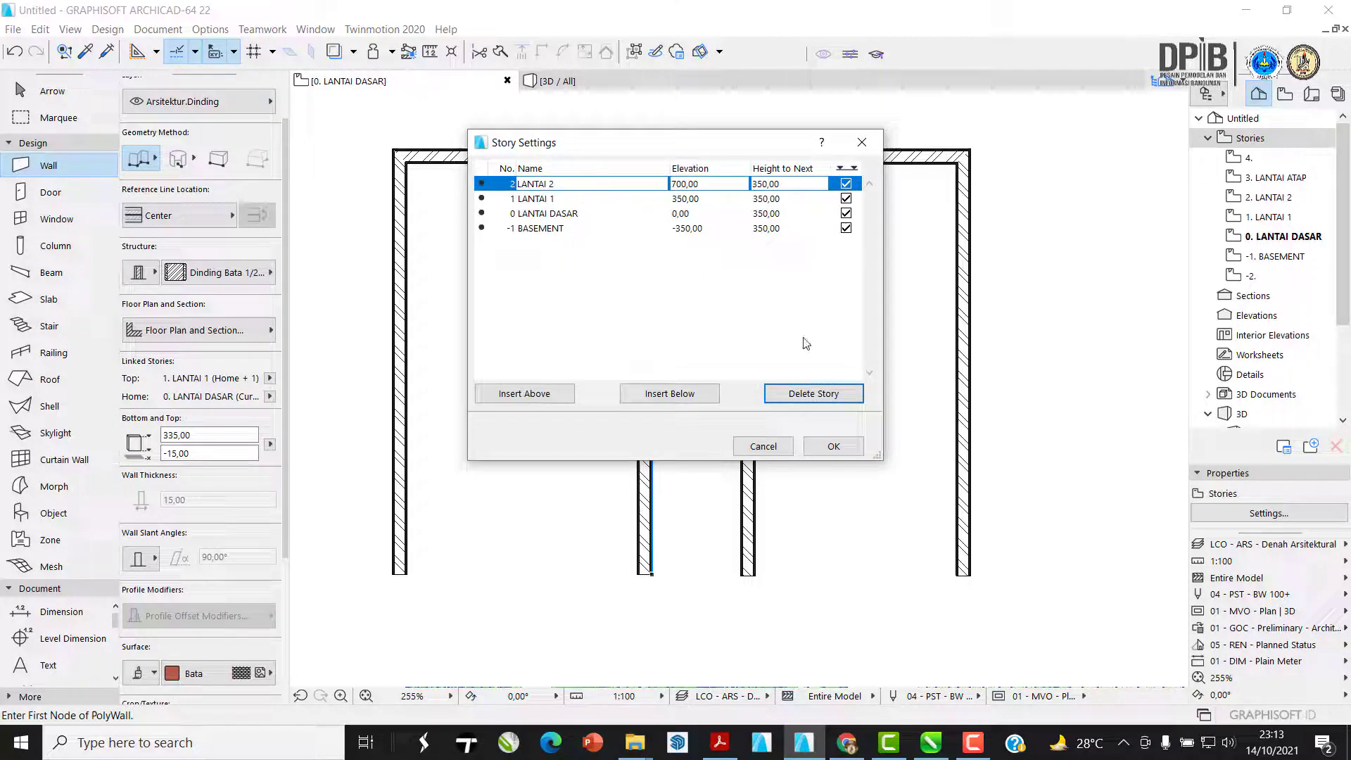
click(814, 394)
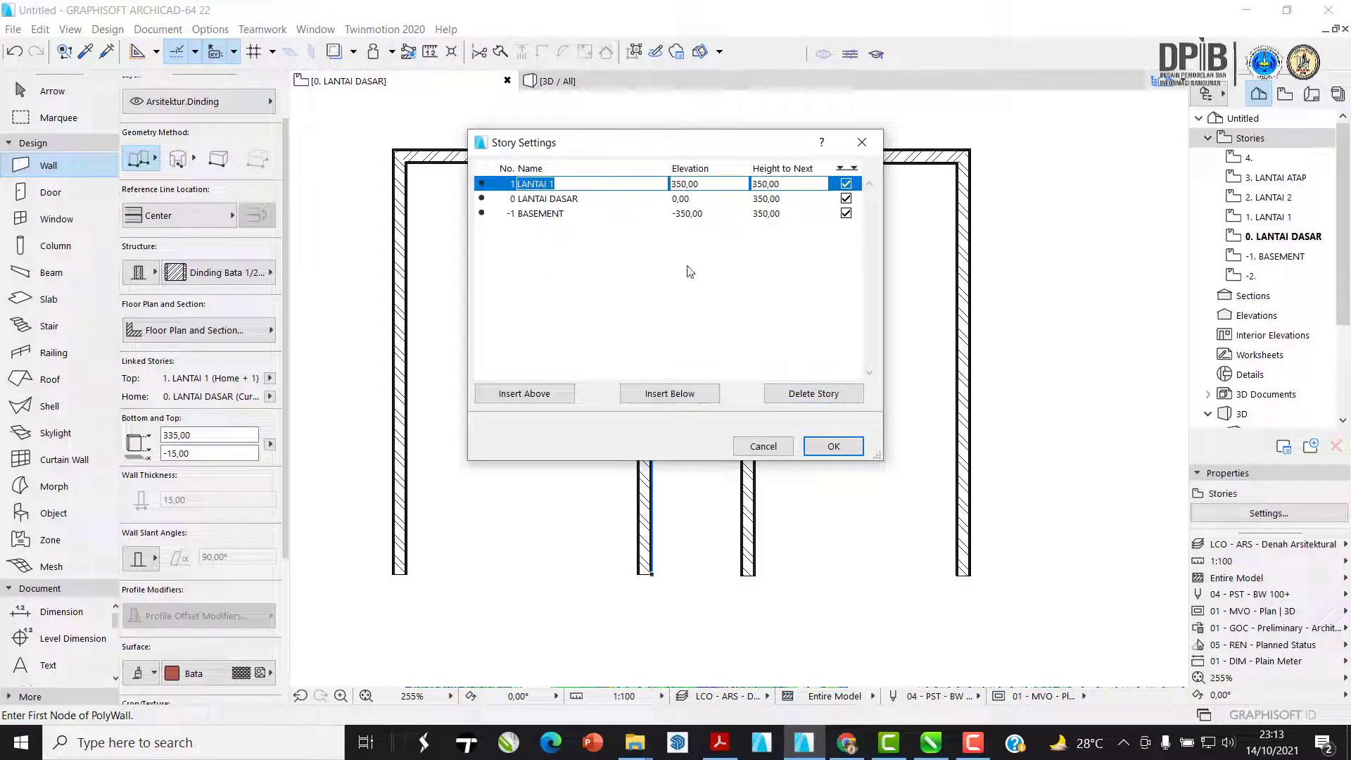
- Rename story 1 as LANTAI ATAP and apply the story changes, deleting the removed stories permanently
click(542, 202)
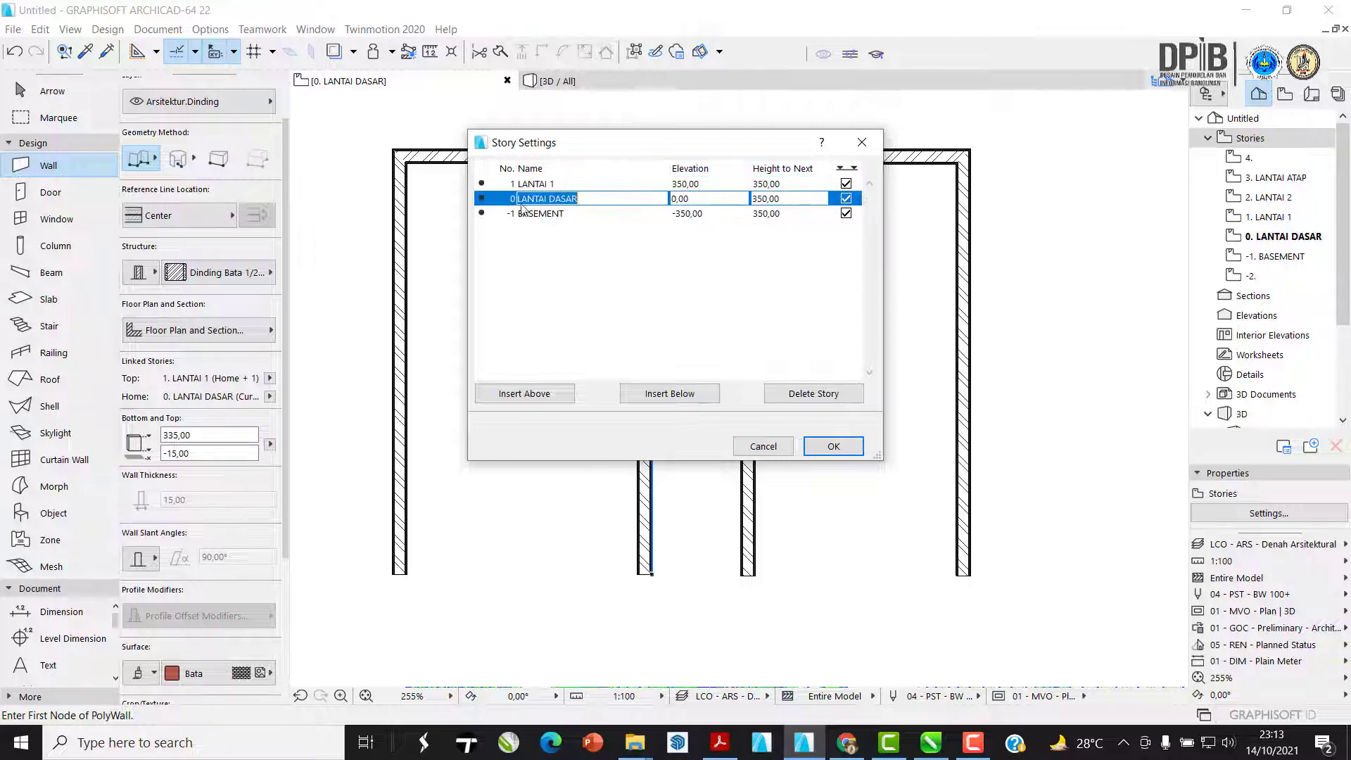
click(556, 184)
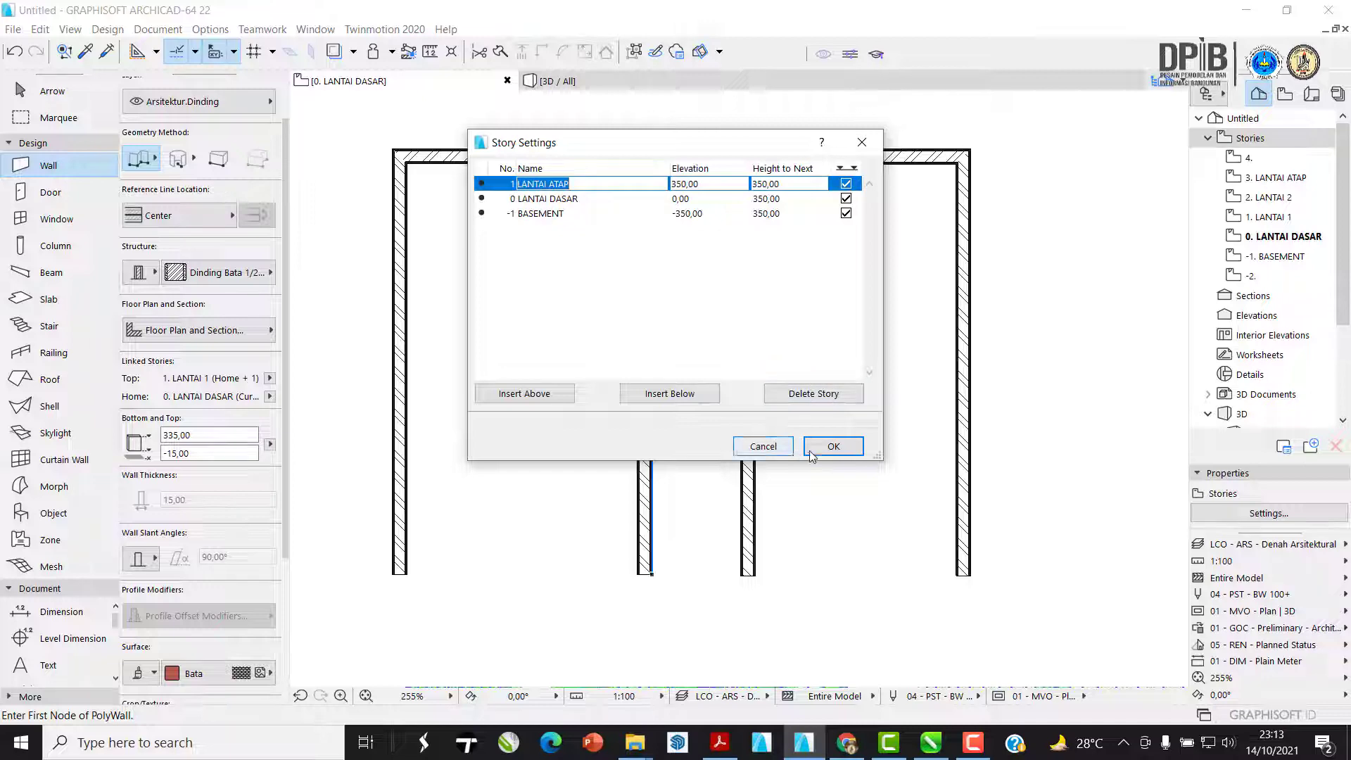
click(845, 453)
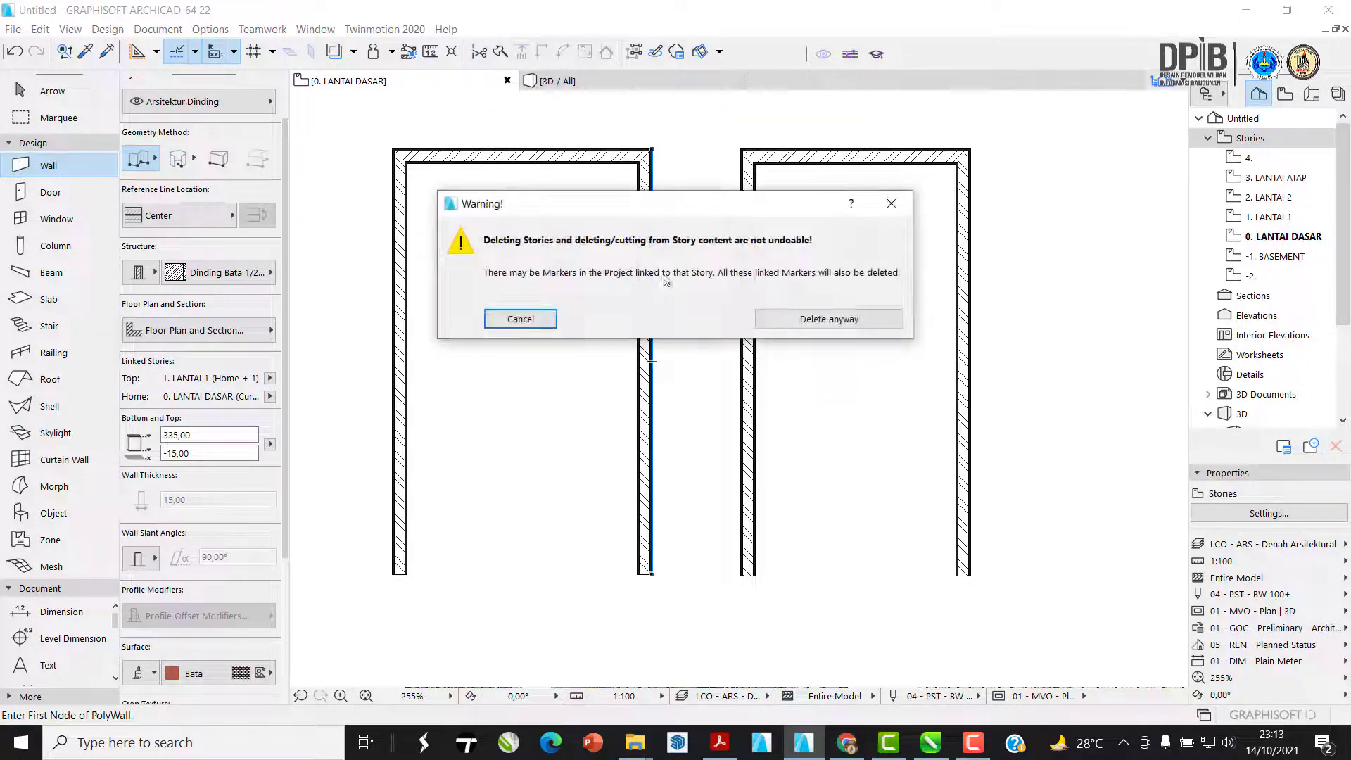
click(833, 329)
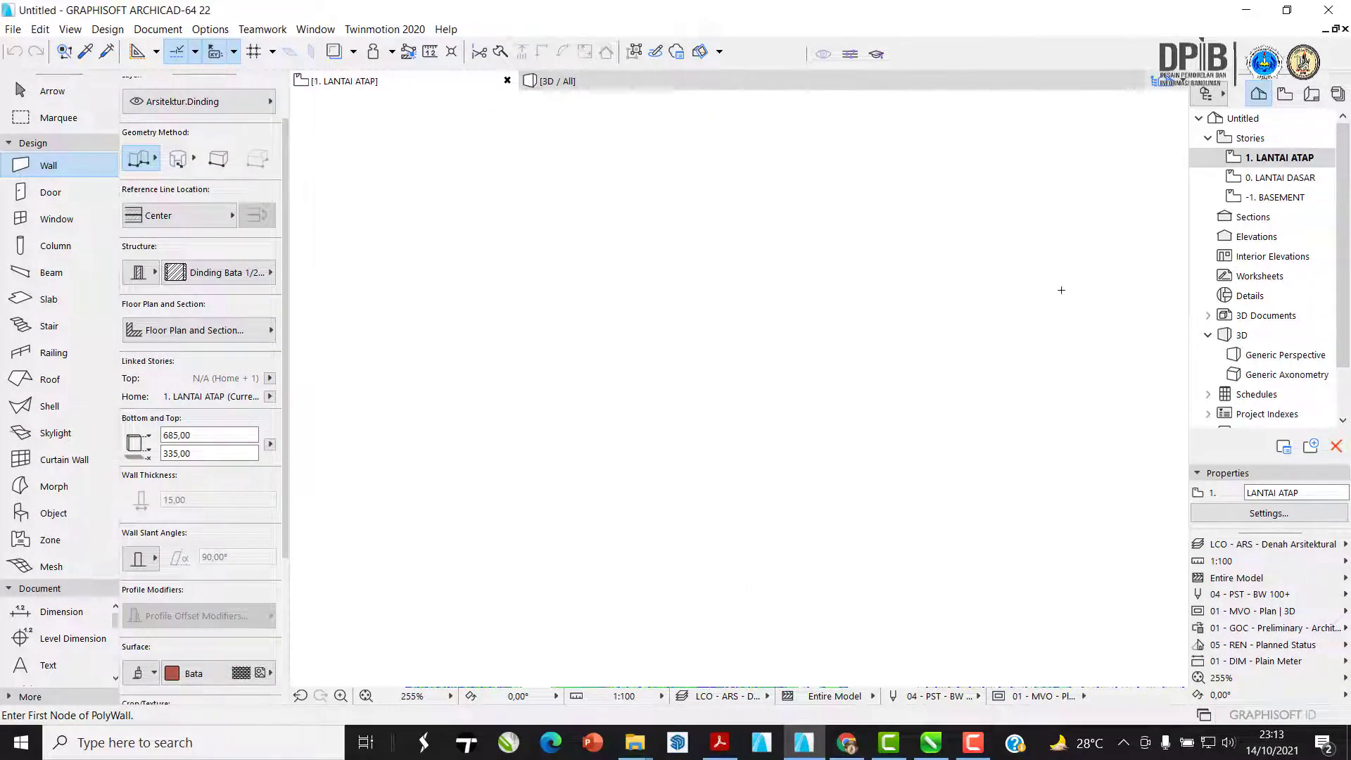
- Compare the 0. LANTAI DASAR and 1. LANTAI ATAP floor plans and return to 0. LANTAI DASAR
scroll(889, 310, down, 1)
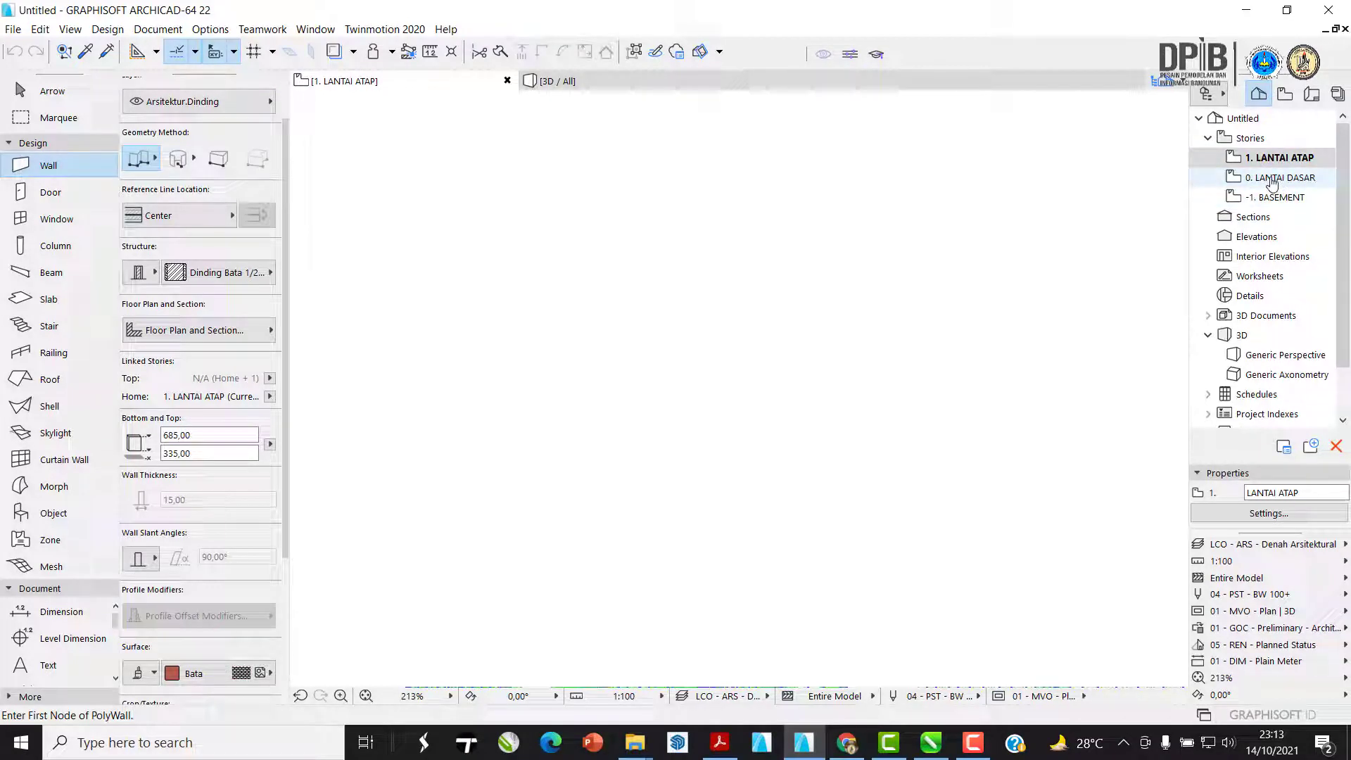
double_click(1273, 178)
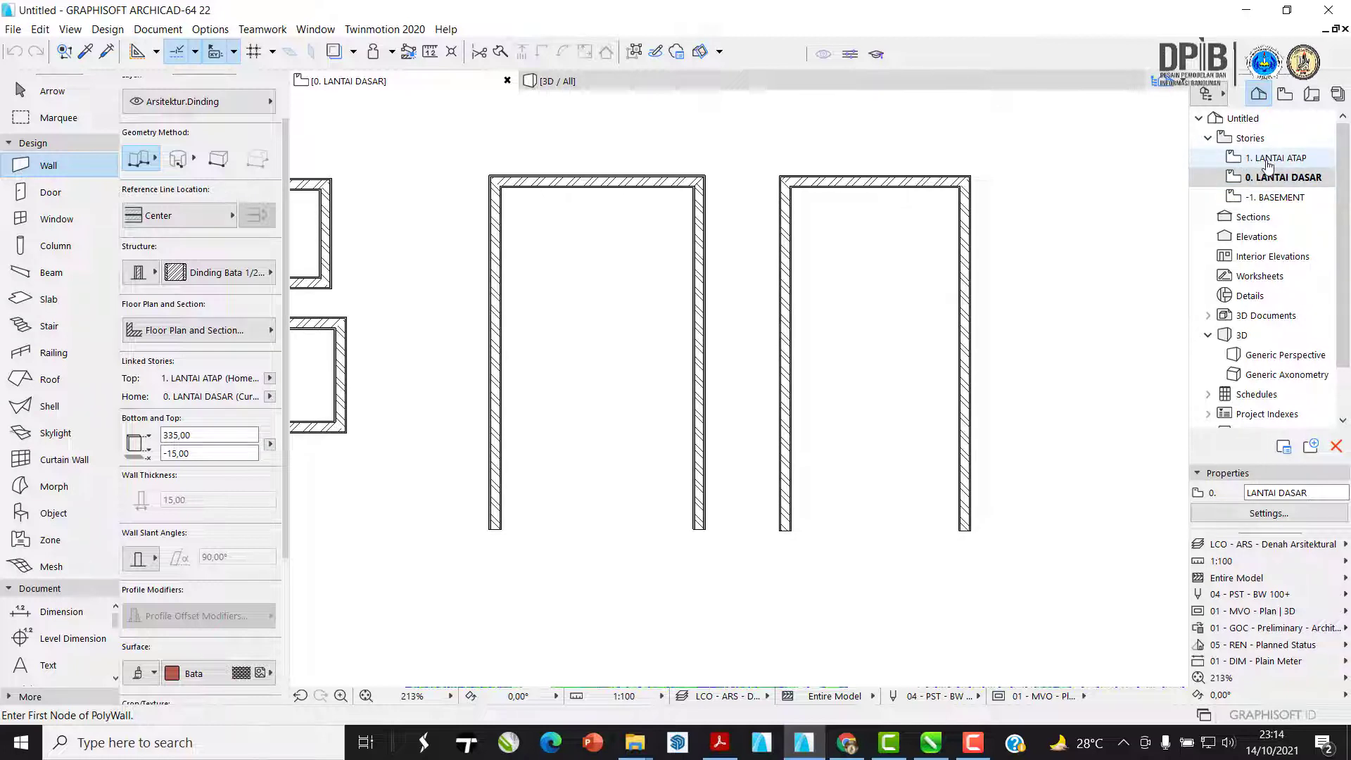
double_click(1268, 160)
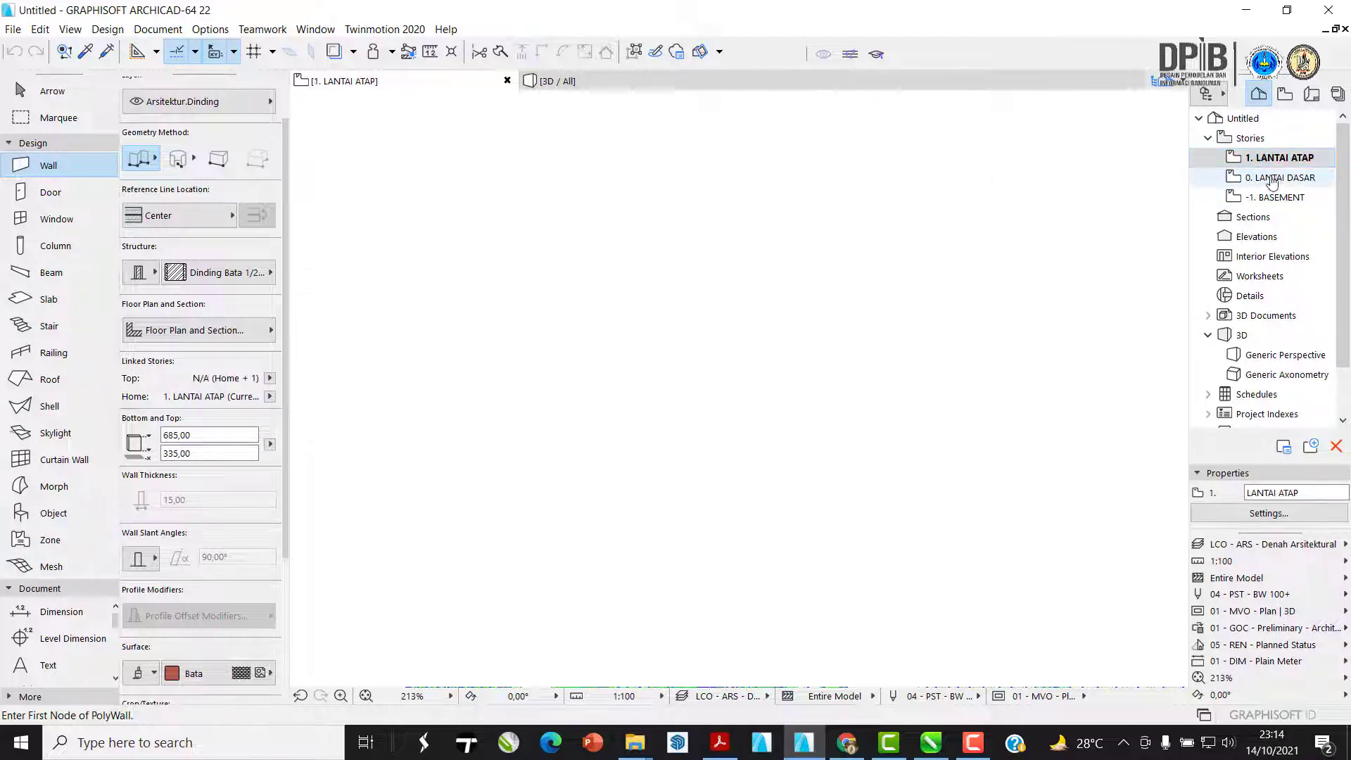
double_click(1273, 179)
scroll(853, 302, down, 4)
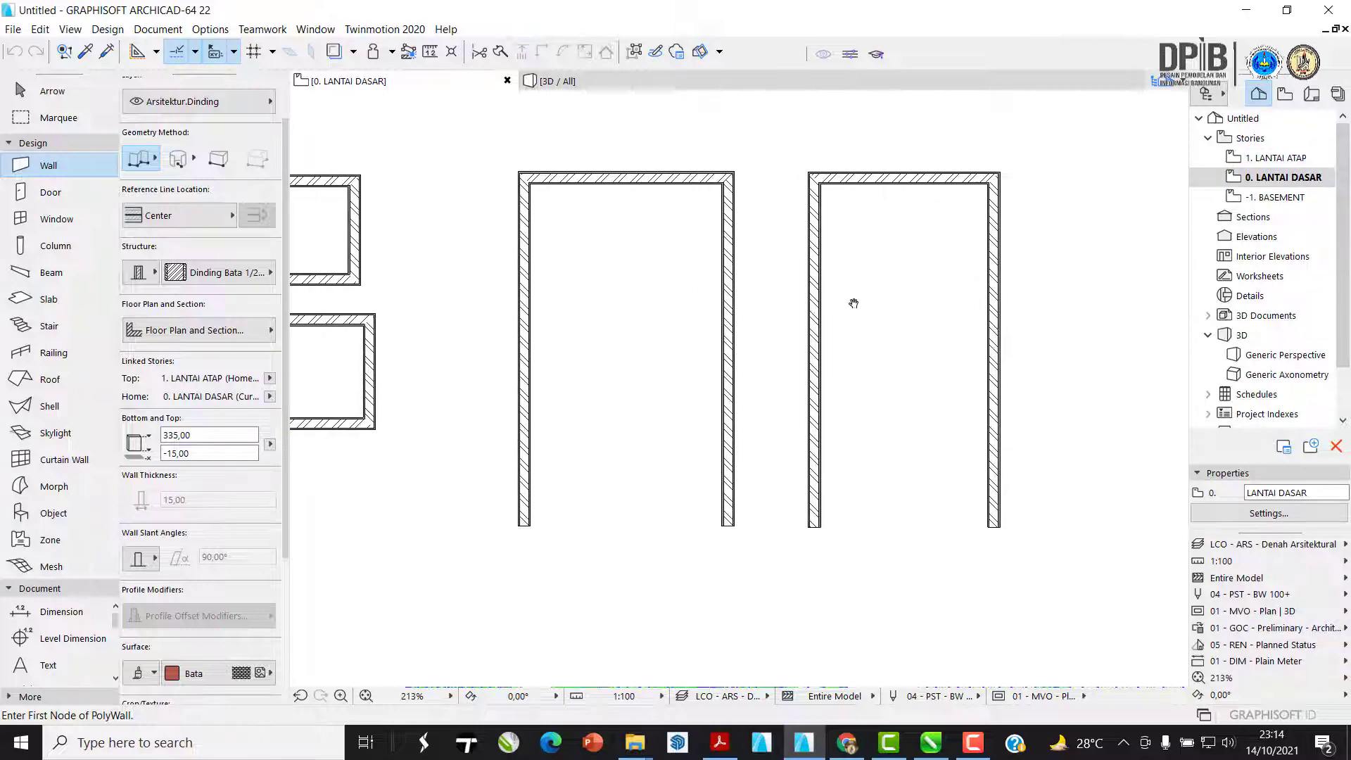
middle_drag(884, 293, 801, 317)
scroll(801, 317, up, 3)
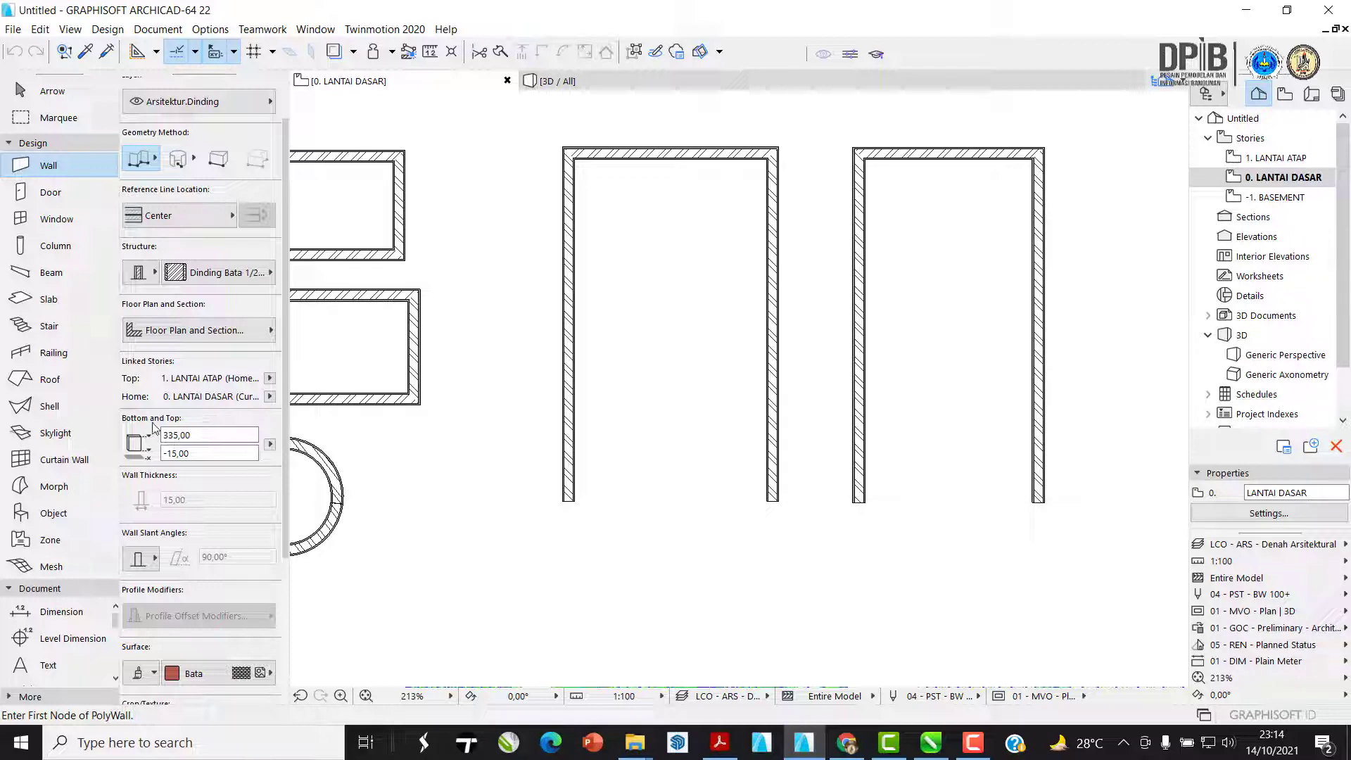
middle_drag(398, 380, 471, 393)
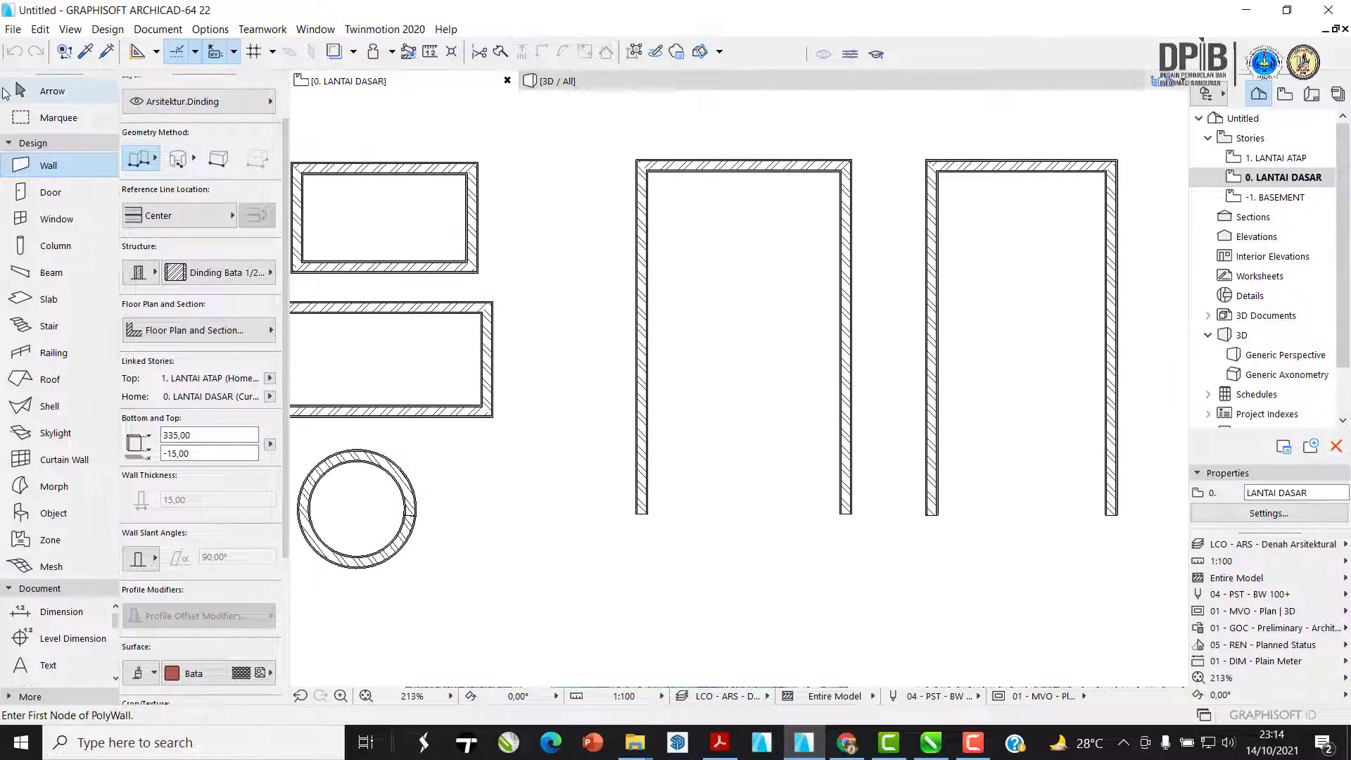
- Select the upper small rectangular wall group and examine its linked stories, top and bottom offsets and other wall settings
click(6, 91)
middle_drag(349, 266, 584, 351)
click(579, 292)
scroll(579, 292, up, 3)
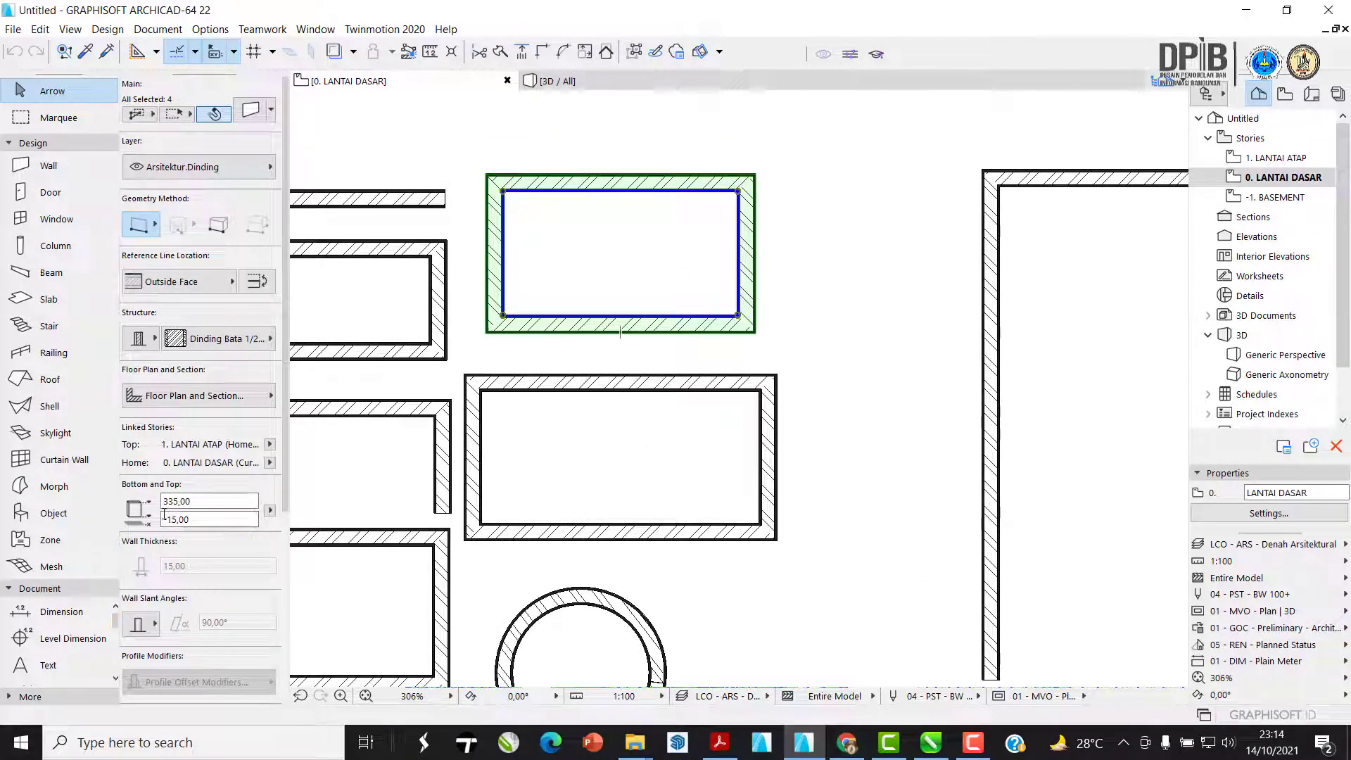
double_click(527, 314)
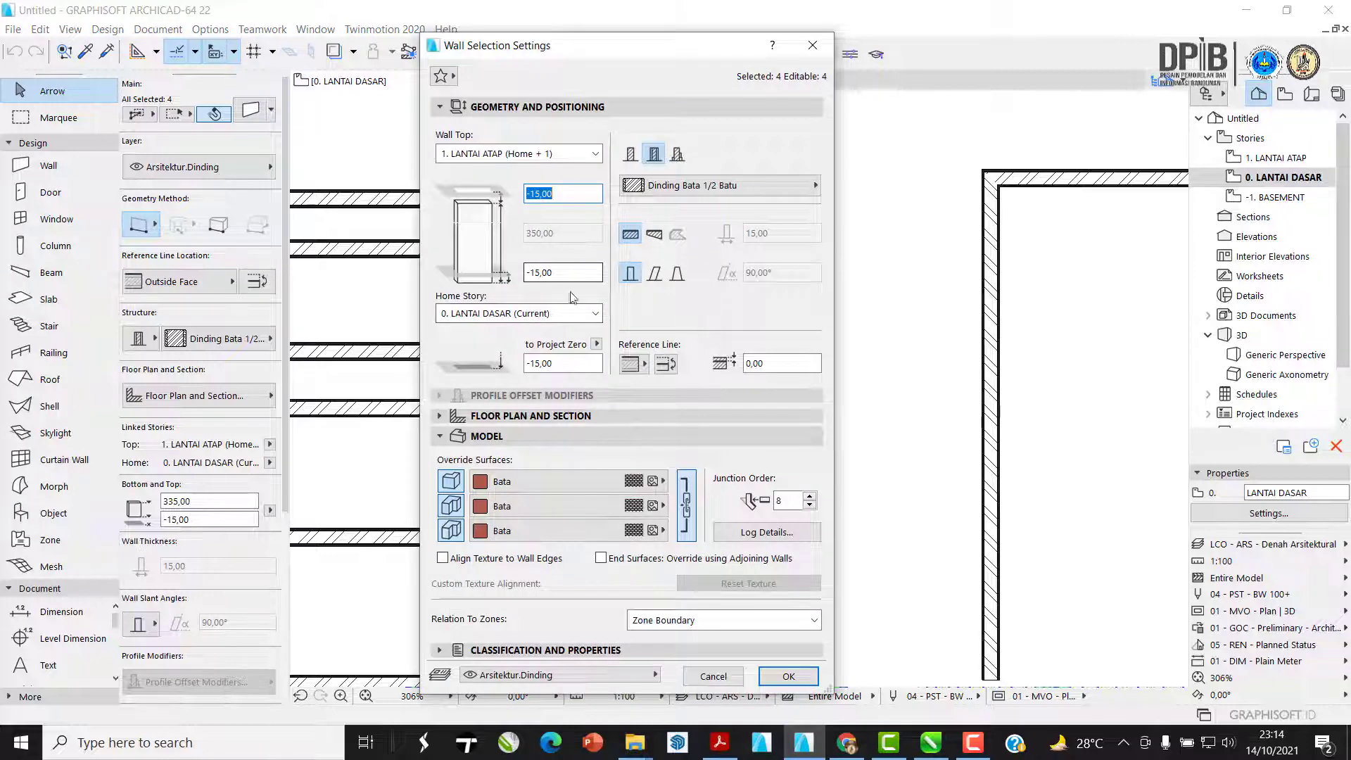
key(Return)
scroll(211, 556, down, 5)
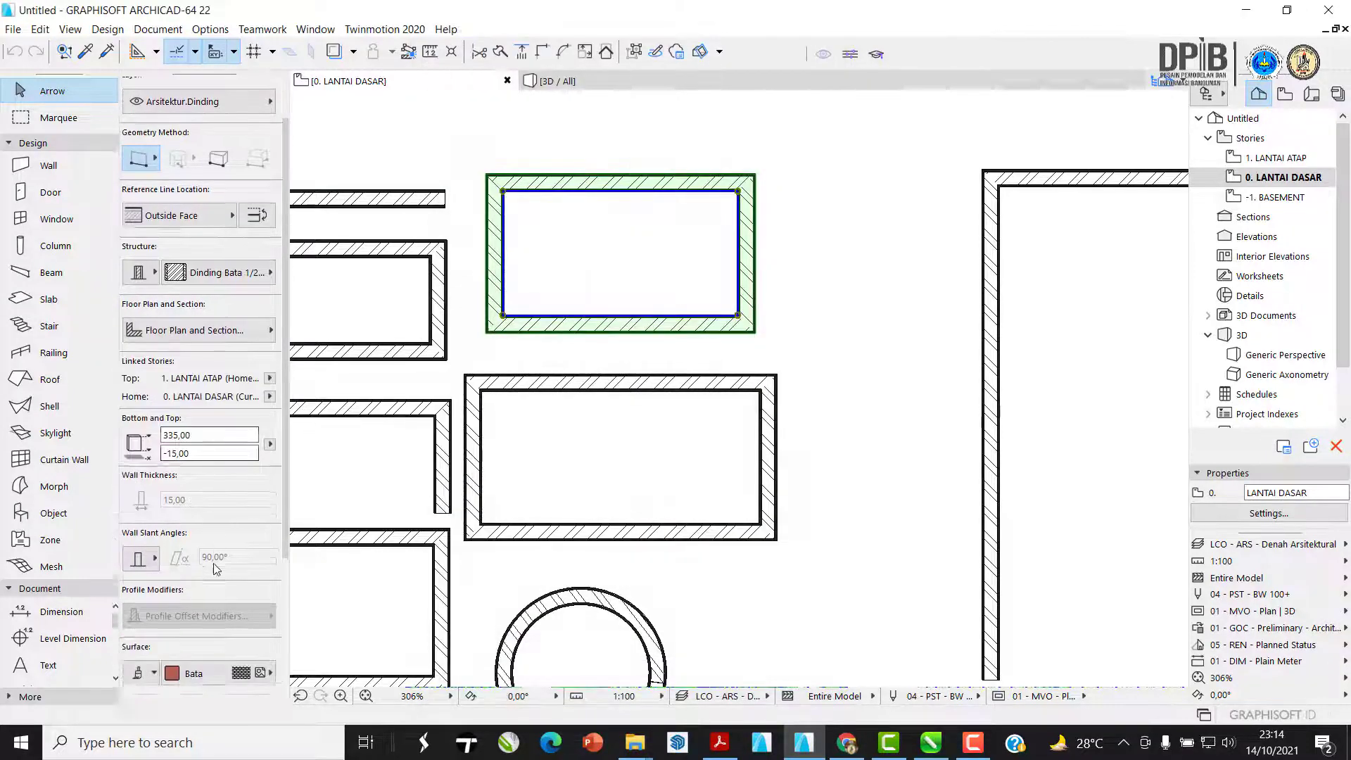
scroll(218, 577, up, 5)
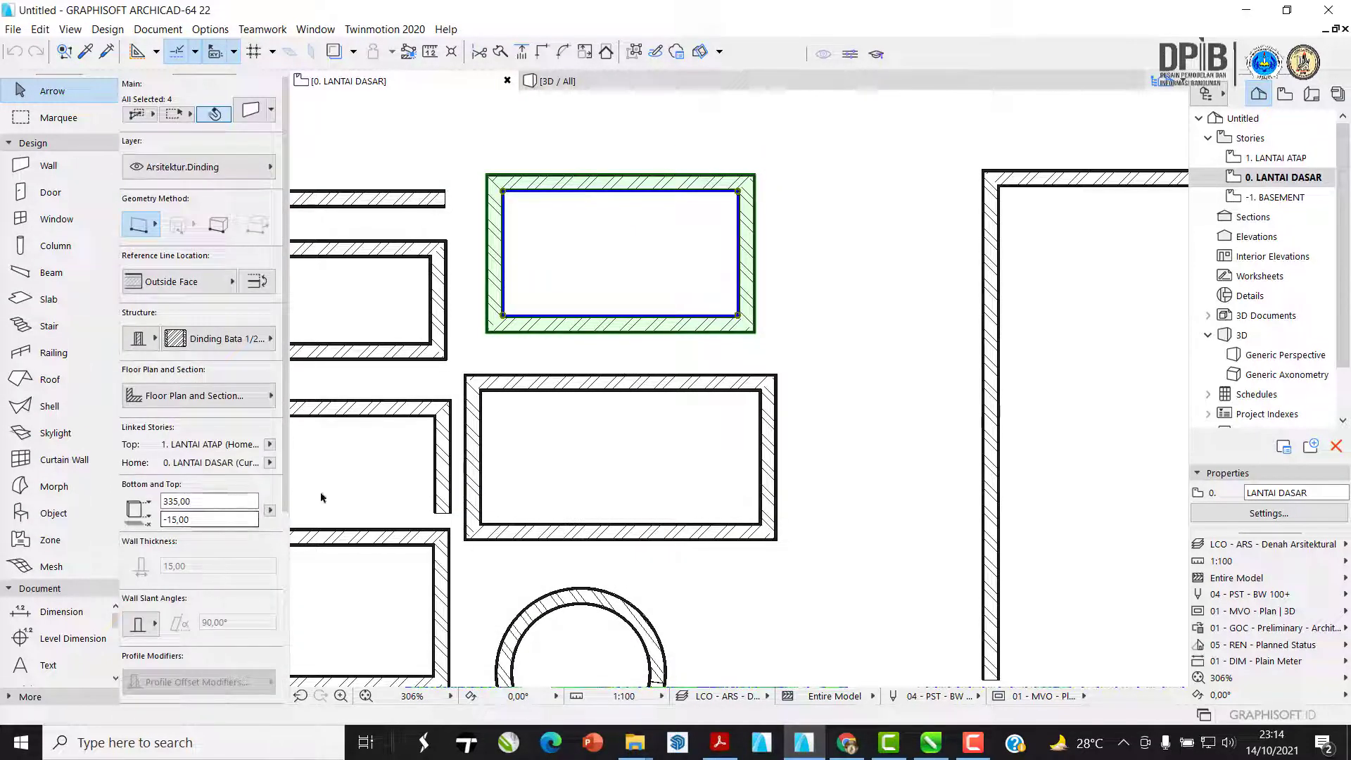
key(Escape)
scroll(790, 425, down, 6)
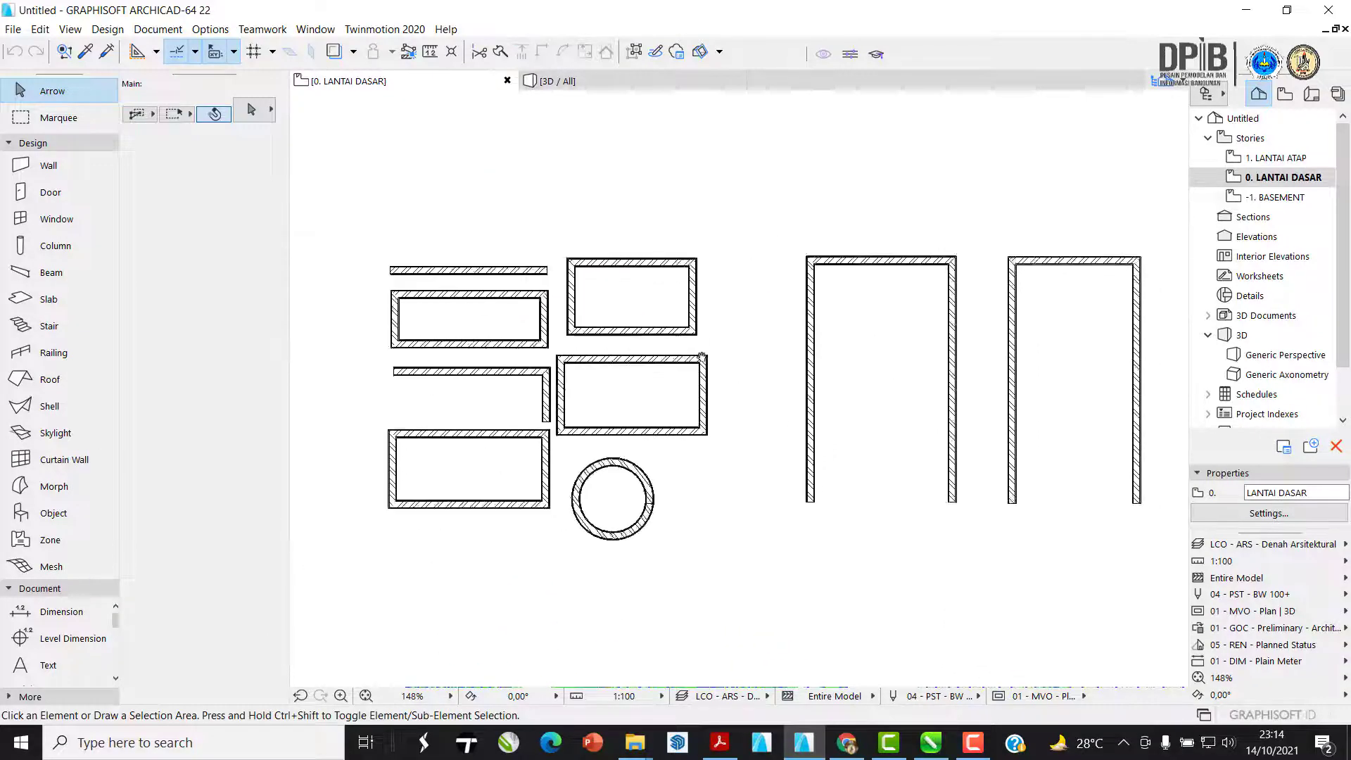
- Move the upper small rectangular wall group diagonally up and to the right, using its inner upper-right corner as reference
scroll(784, 386, up, 3)
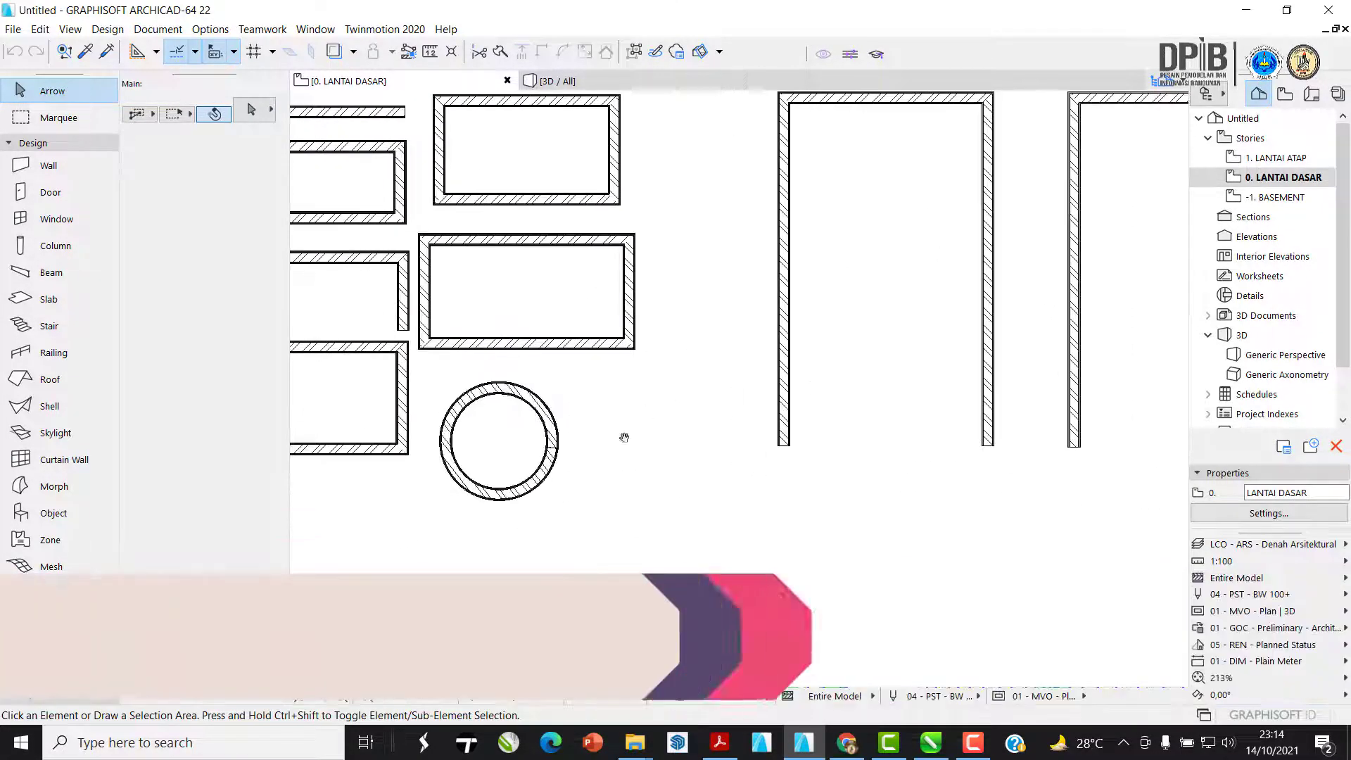
middle_drag(624, 437, 735, 449)
scroll(746, 457, up, 3)
click(656, 394)
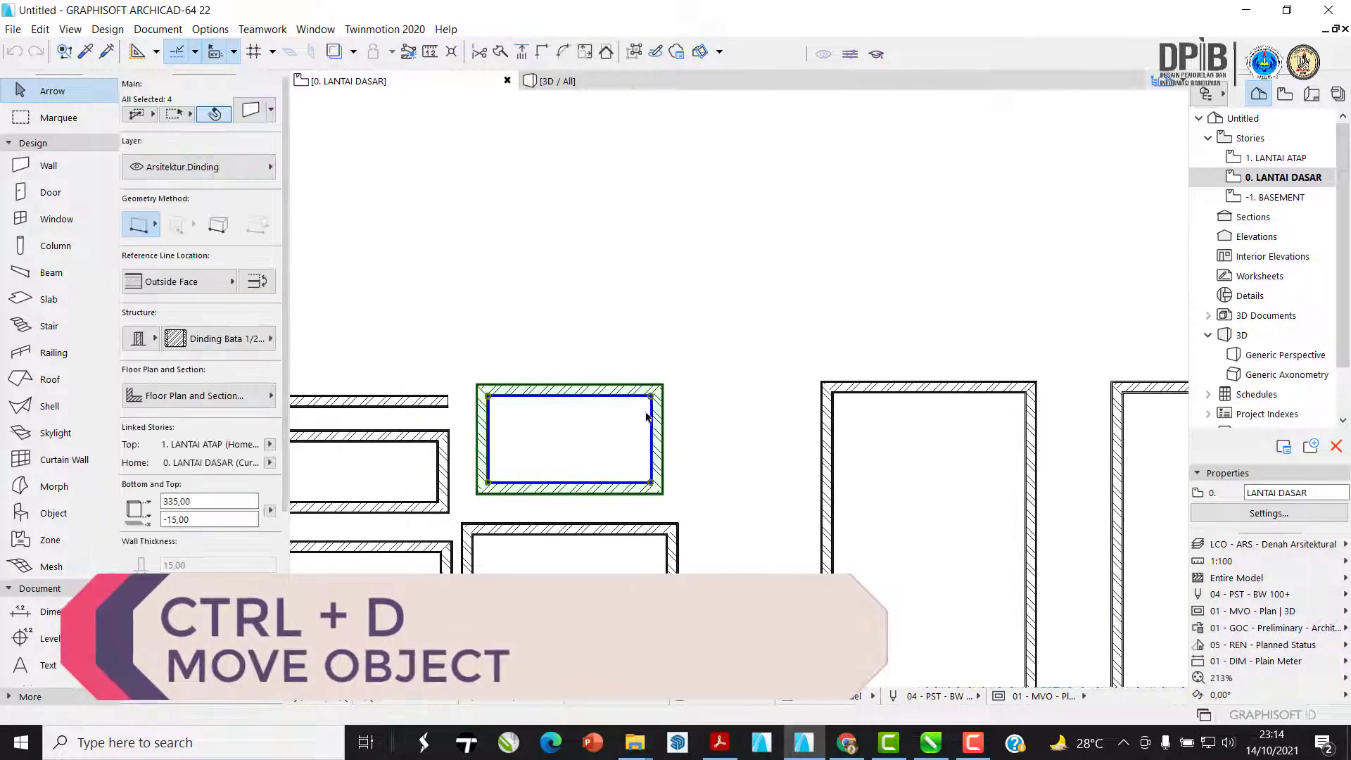
scroll(646, 417, up, 3)
middle_drag(646, 416, 663, 416)
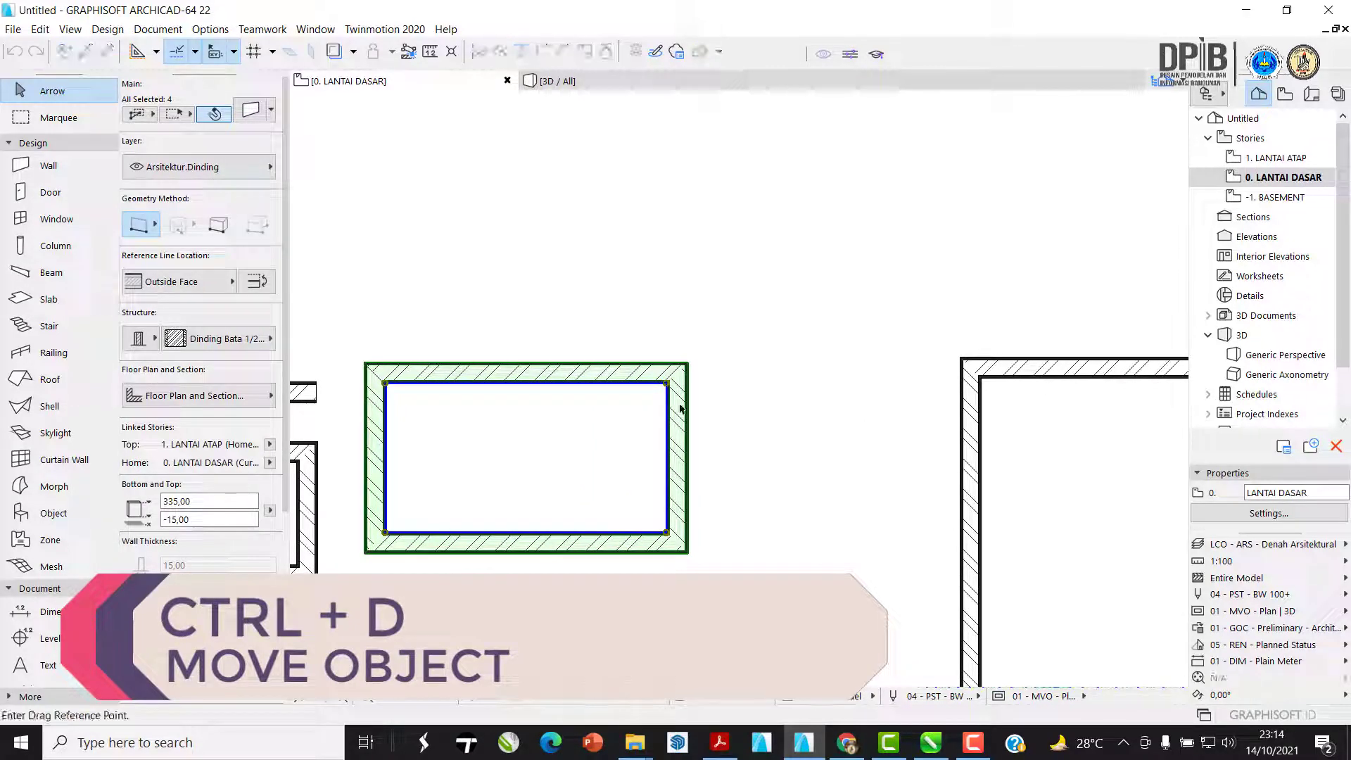
click(667, 384)
middle_drag(765, 227, 643, 350)
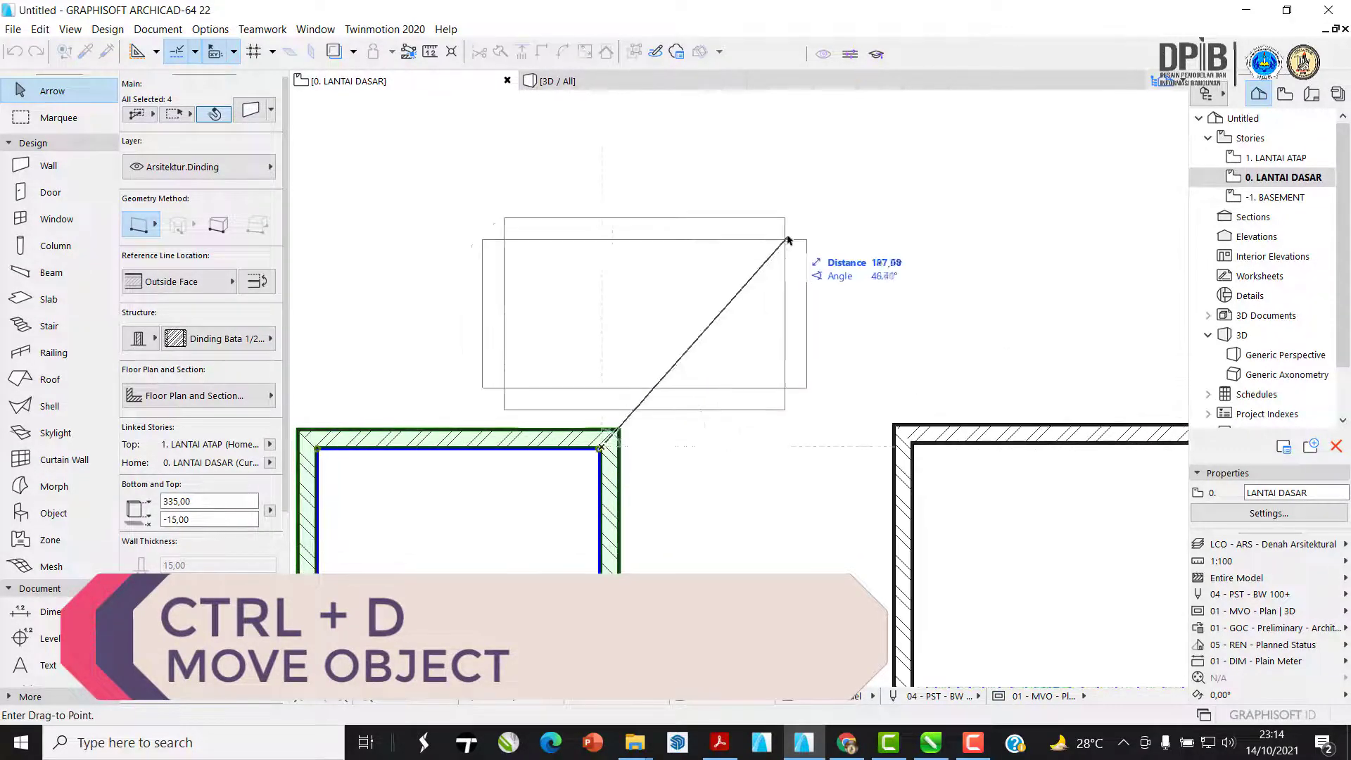
click(809, 225)
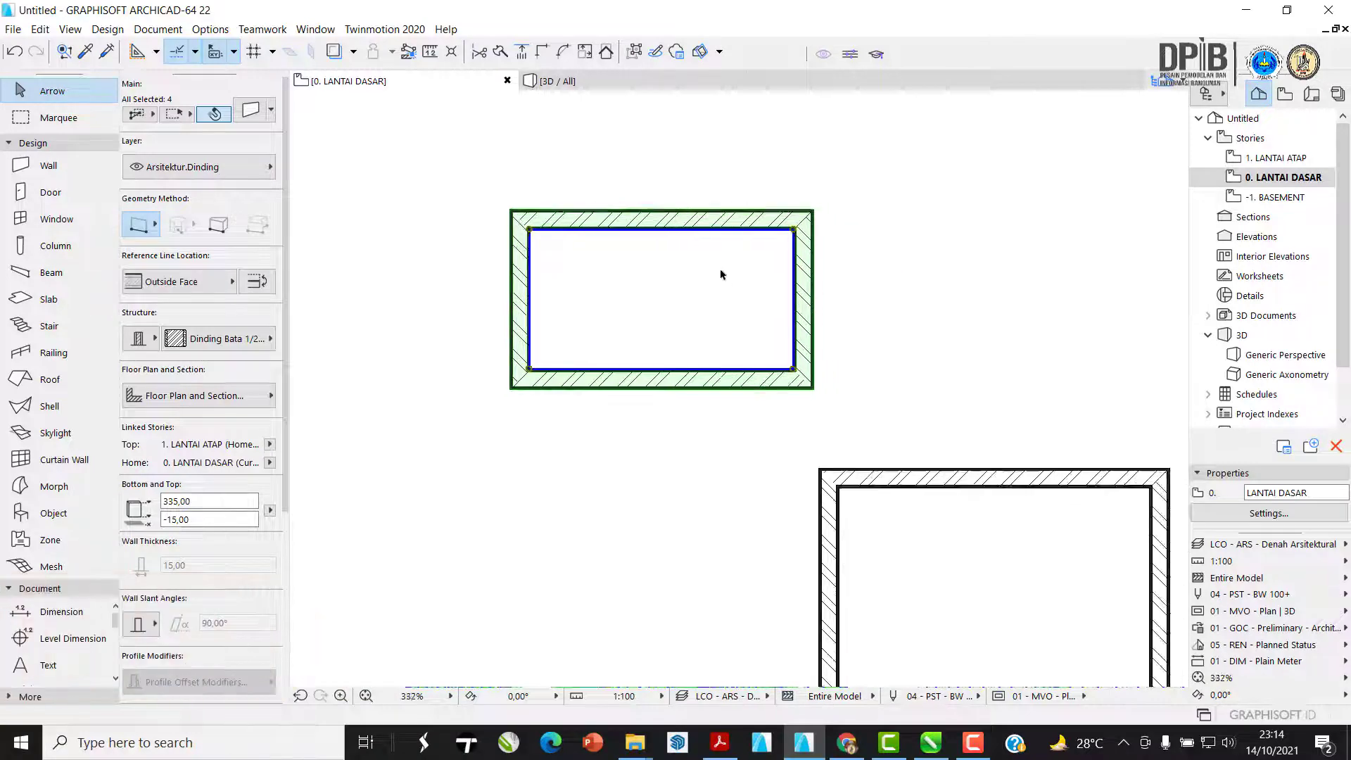
- Move the rectangular wall group about 272 down and to the left, back above the larger rectangle, from its inner upper-left corner
scroll(725, 278, down, 2)
scroll(734, 285, up, 1)
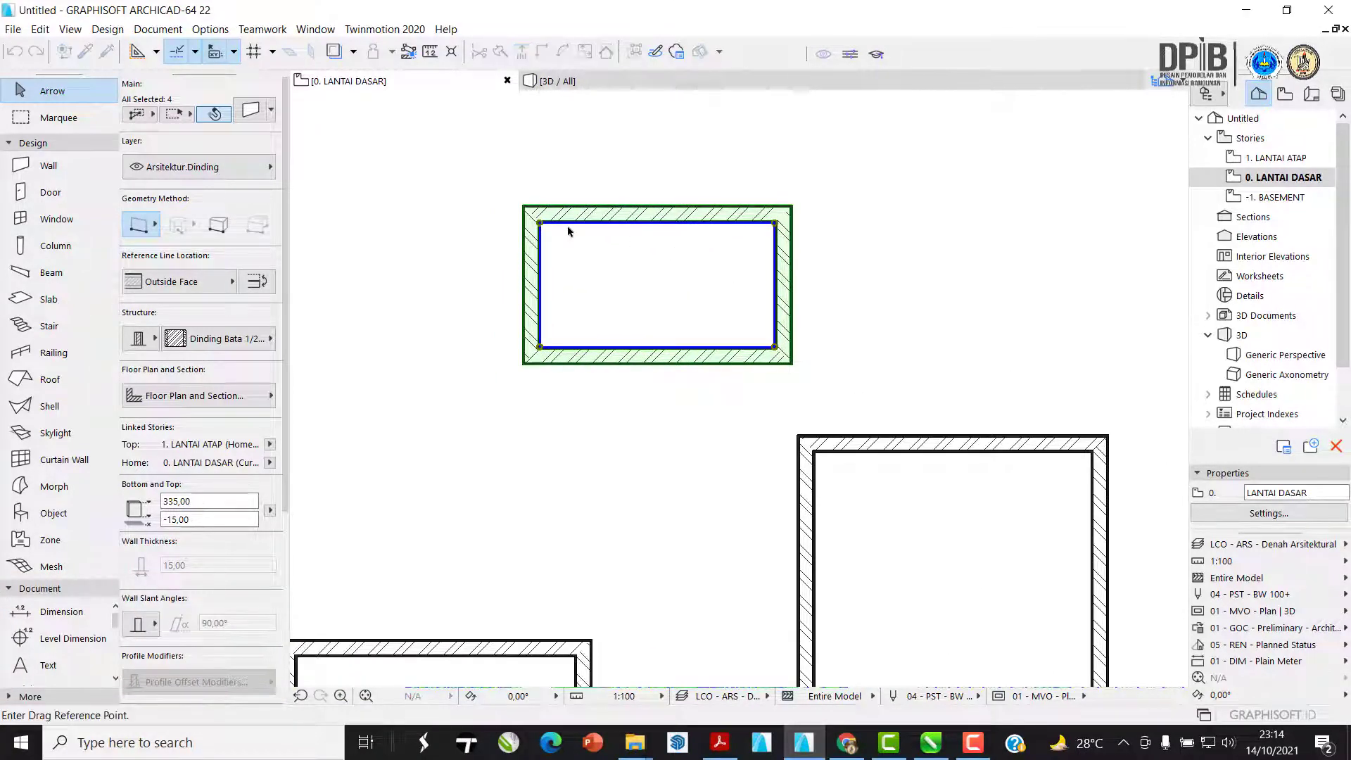
scroll(547, 224, up, 4)
scroll(622, 287, down, 3)
middle_drag(668, 266, 587, 280)
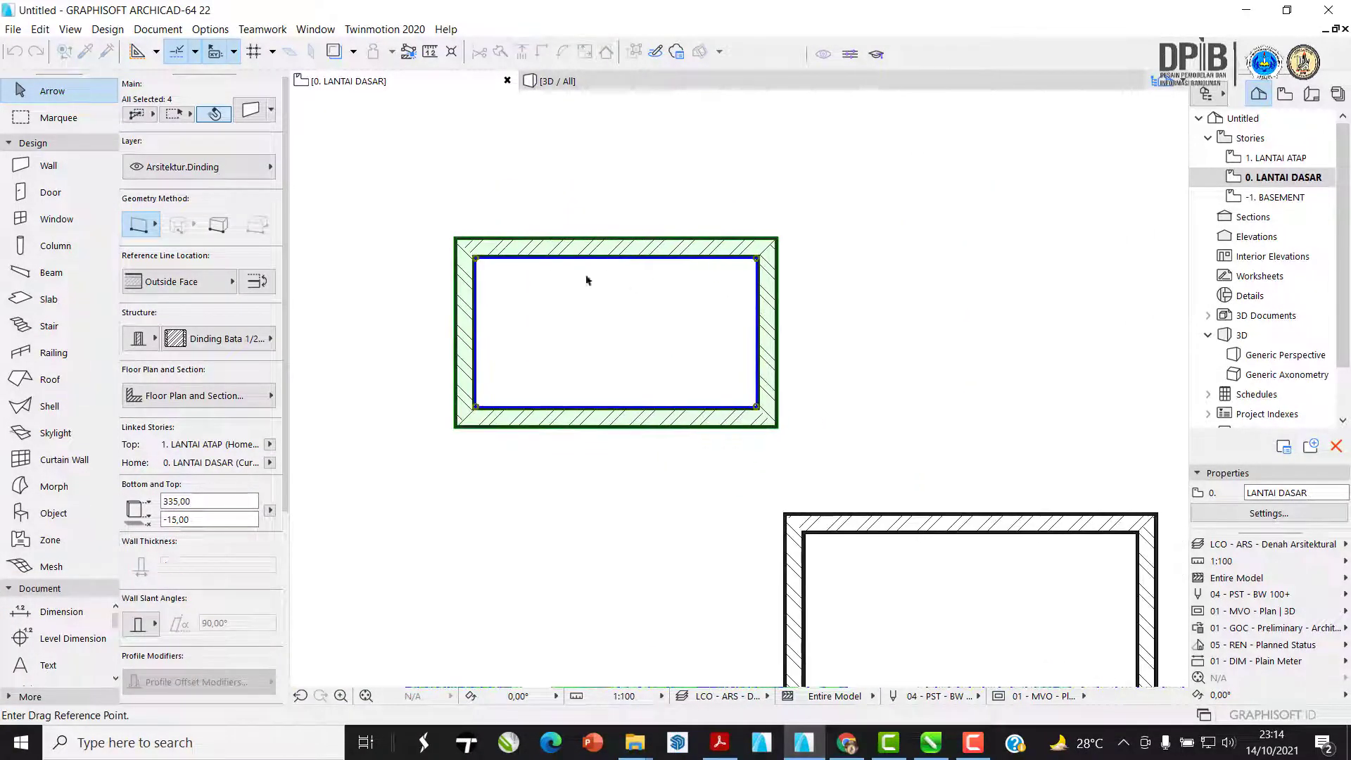
click(474, 258)
middle_drag(474, 353, 707, 115)
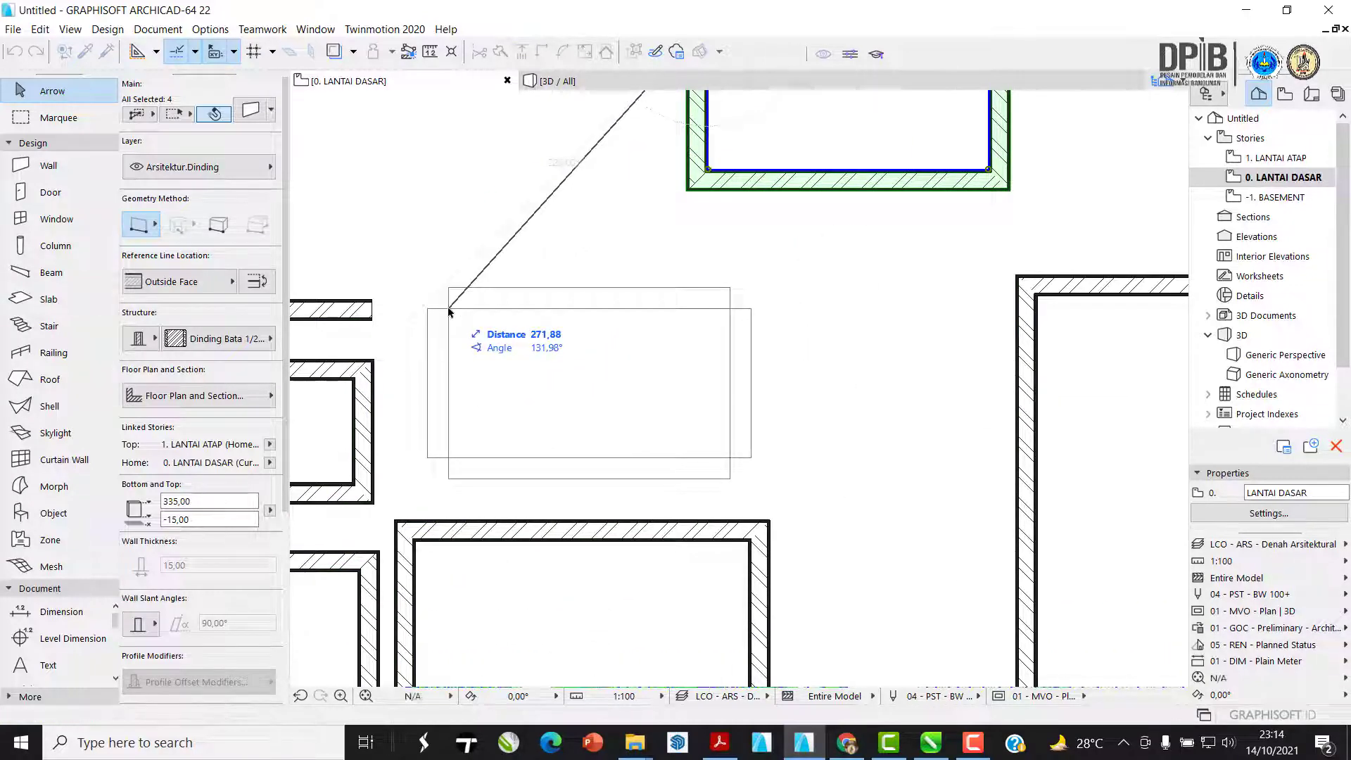
click(450, 310)
- Drag one copy of the selected rectangular wall group straight above the original, referenced from its lower-left corner
mouse_move(608, 338)
middle_down()
mouse_move(600, 321)
mouse_move(588, 349)
middle_up()
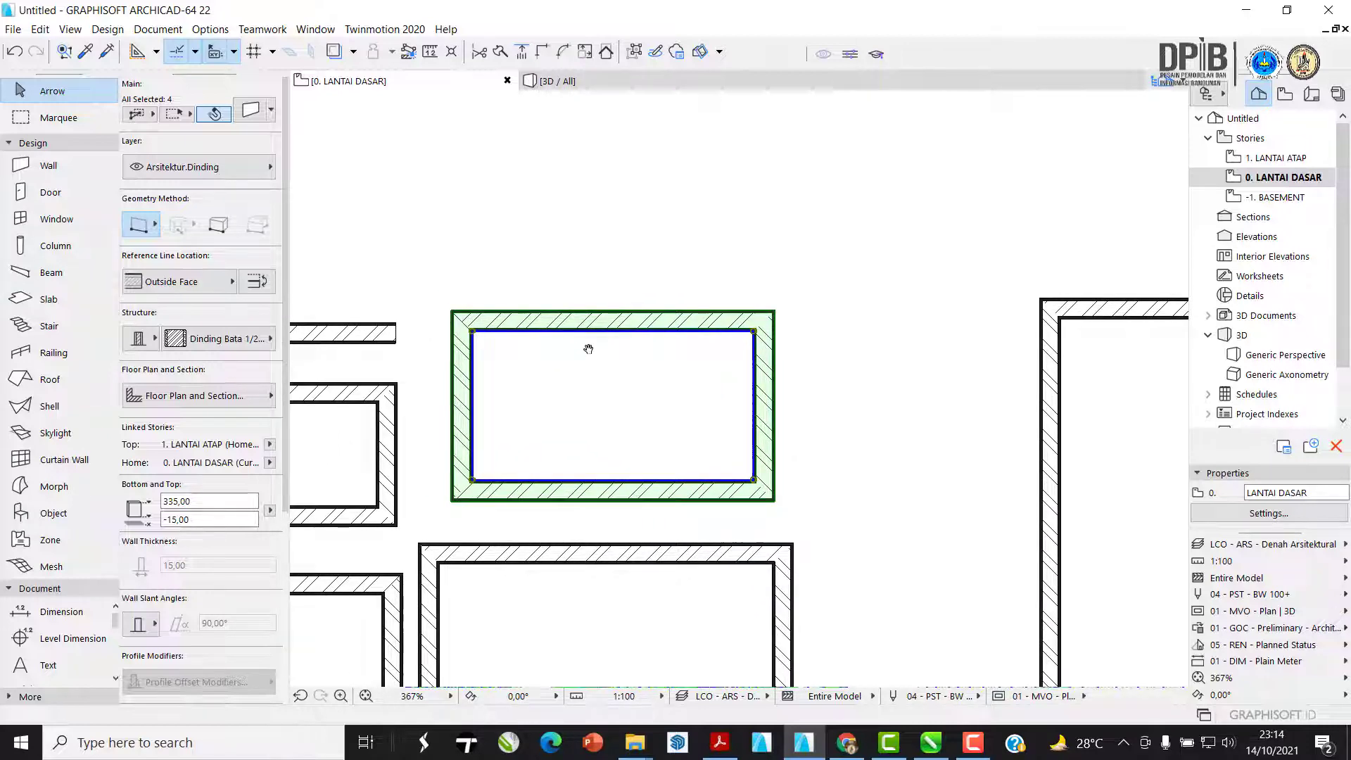
key(ctrl)
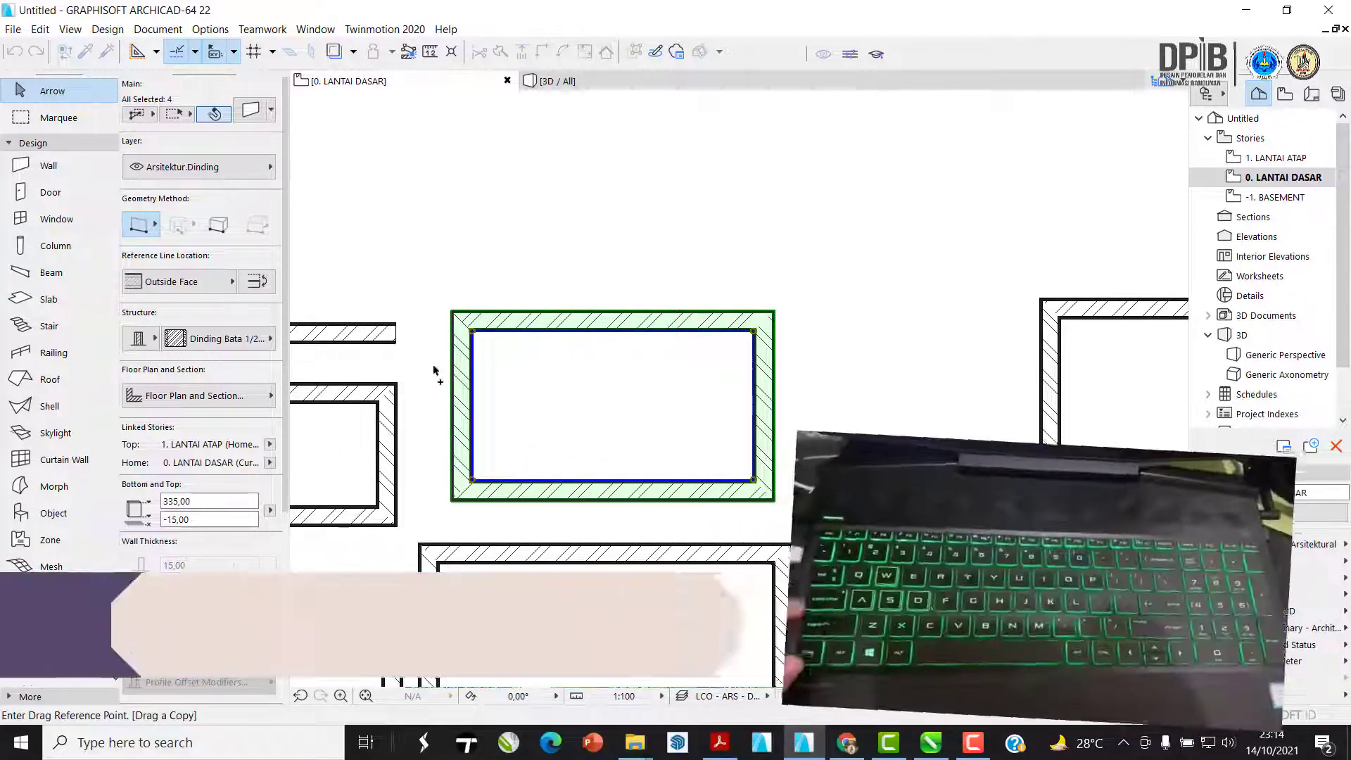
middle_drag(452, 502, 498, 494)
scroll(499, 494, down, 1)
click(499, 494)
middle_drag(518, 326, 503, 396)
click(483, 348)
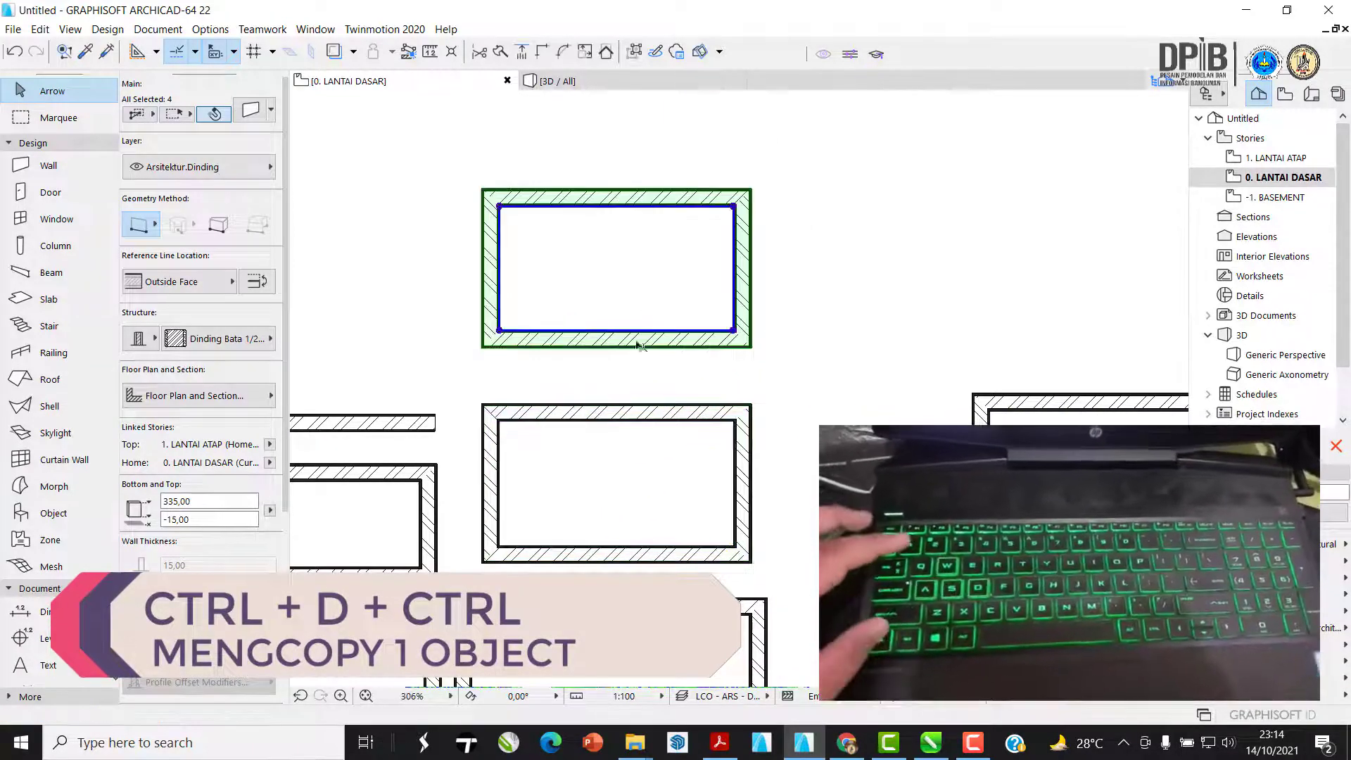
- Drag one copy of the selected rectangular wall group horizontally to the right of the original, referenced from its lower-left outer corner
middle_drag(588, 411, 537, 422)
key(ctrl+d)
key(ctrl)
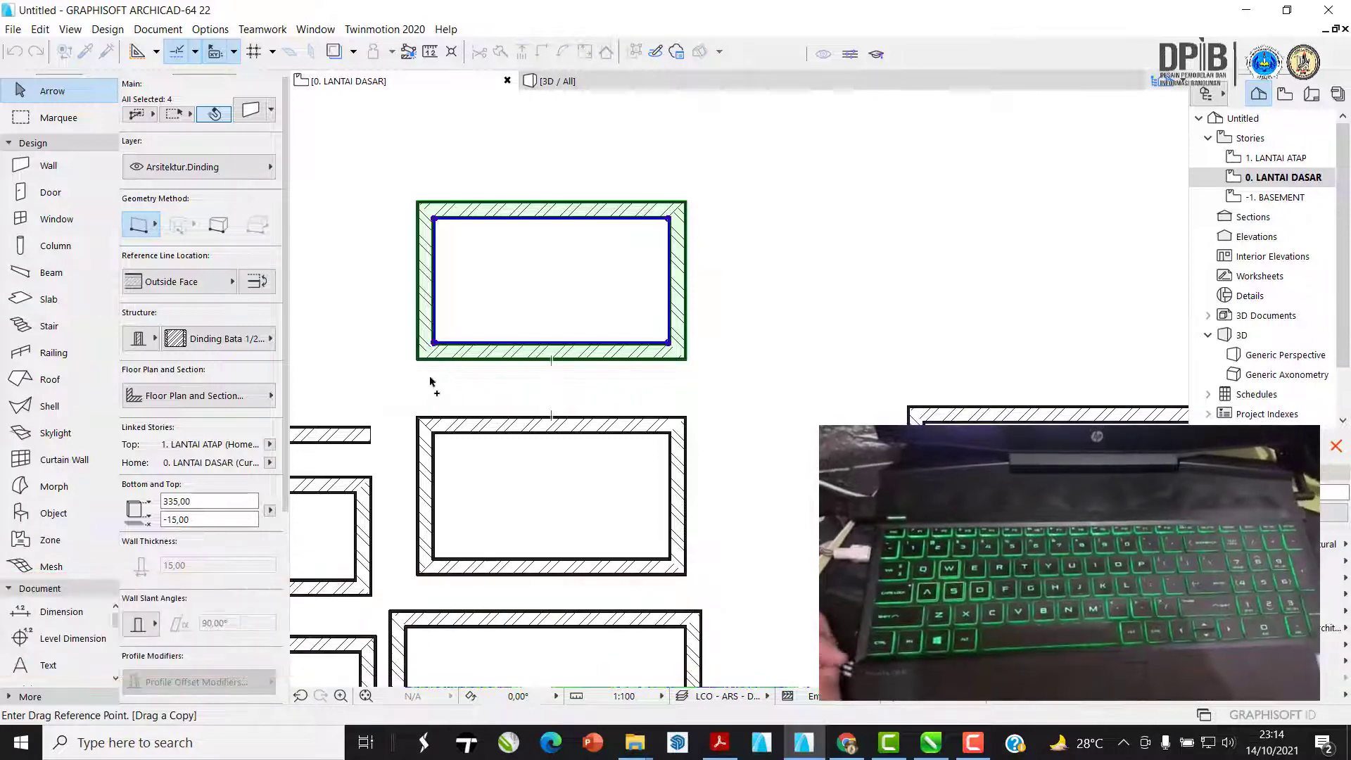
click(416, 359)
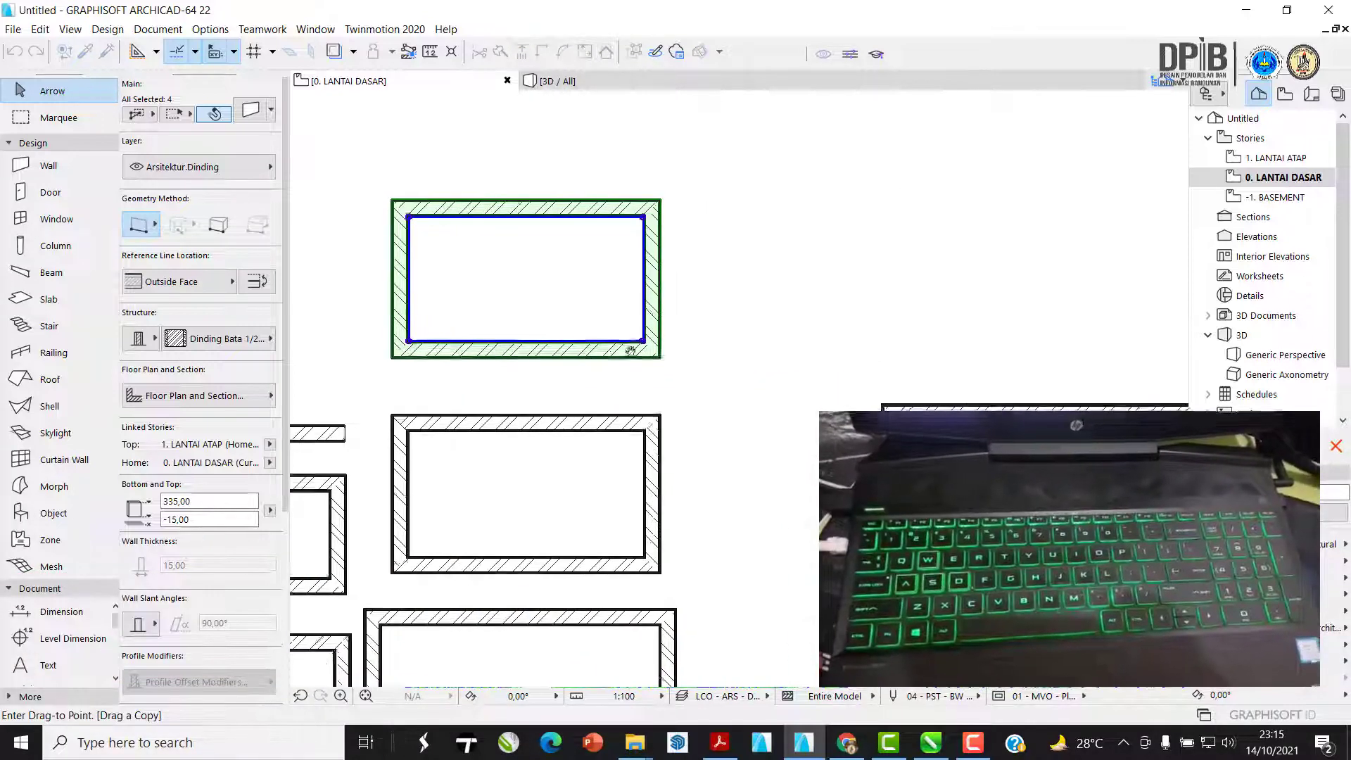
click(650, 357)
middle_drag(668, 347, 498, 355)
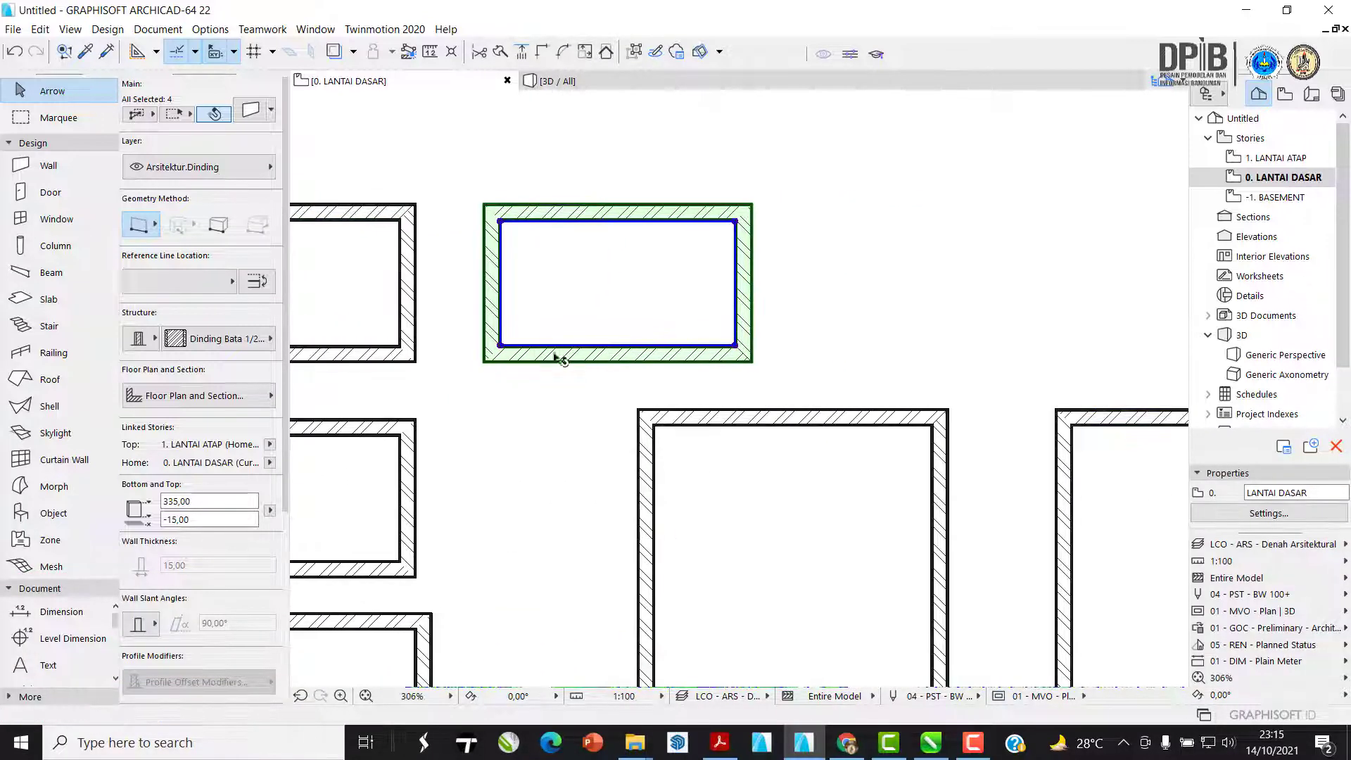
- Drag multiple copies of the selected wall group from its lower-left corner, placing three in a horizontal row to the right
scroll(595, 358, down, 1)
scroll(613, 326, up, 1)
scroll(613, 330, up, 3)
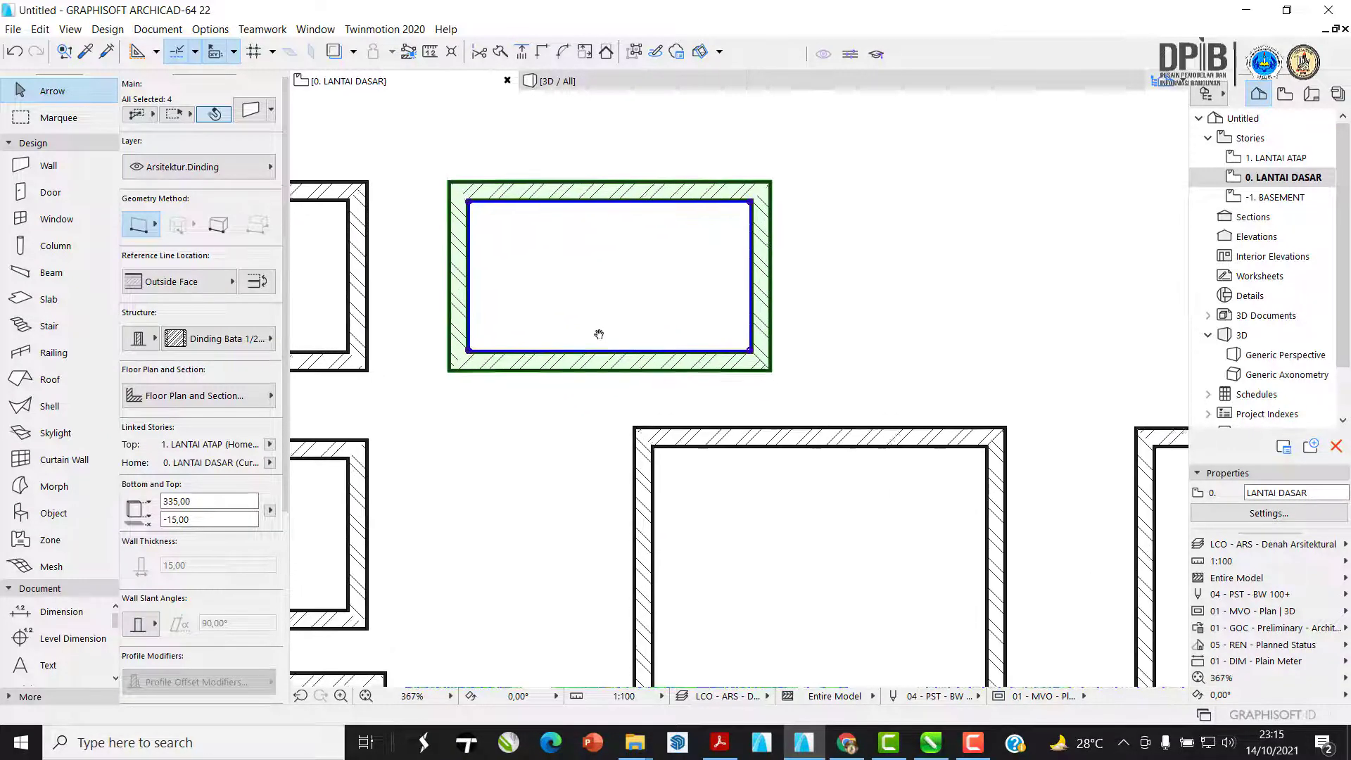
middle_drag(611, 339, 681, 359)
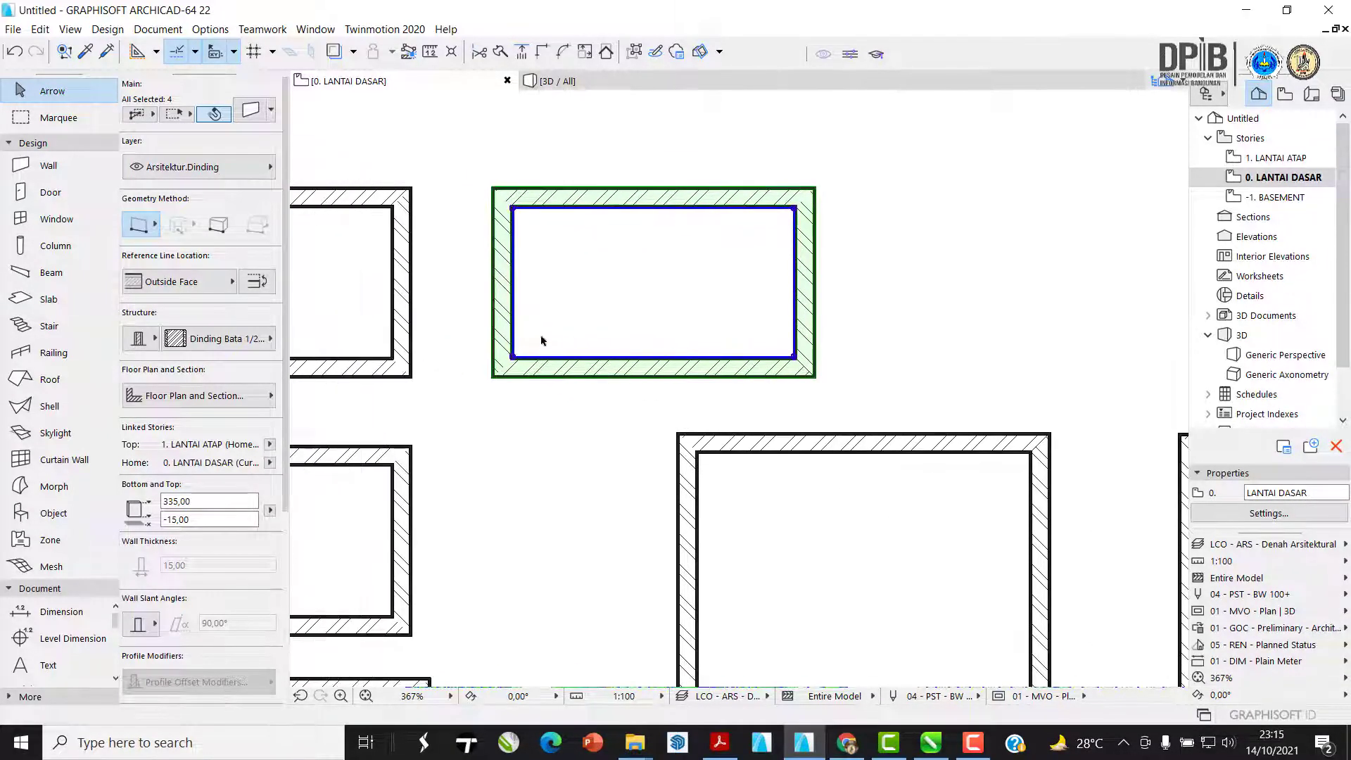
click(546, 423)
click(558, 369)
middle_drag(595, 368, 602, 376)
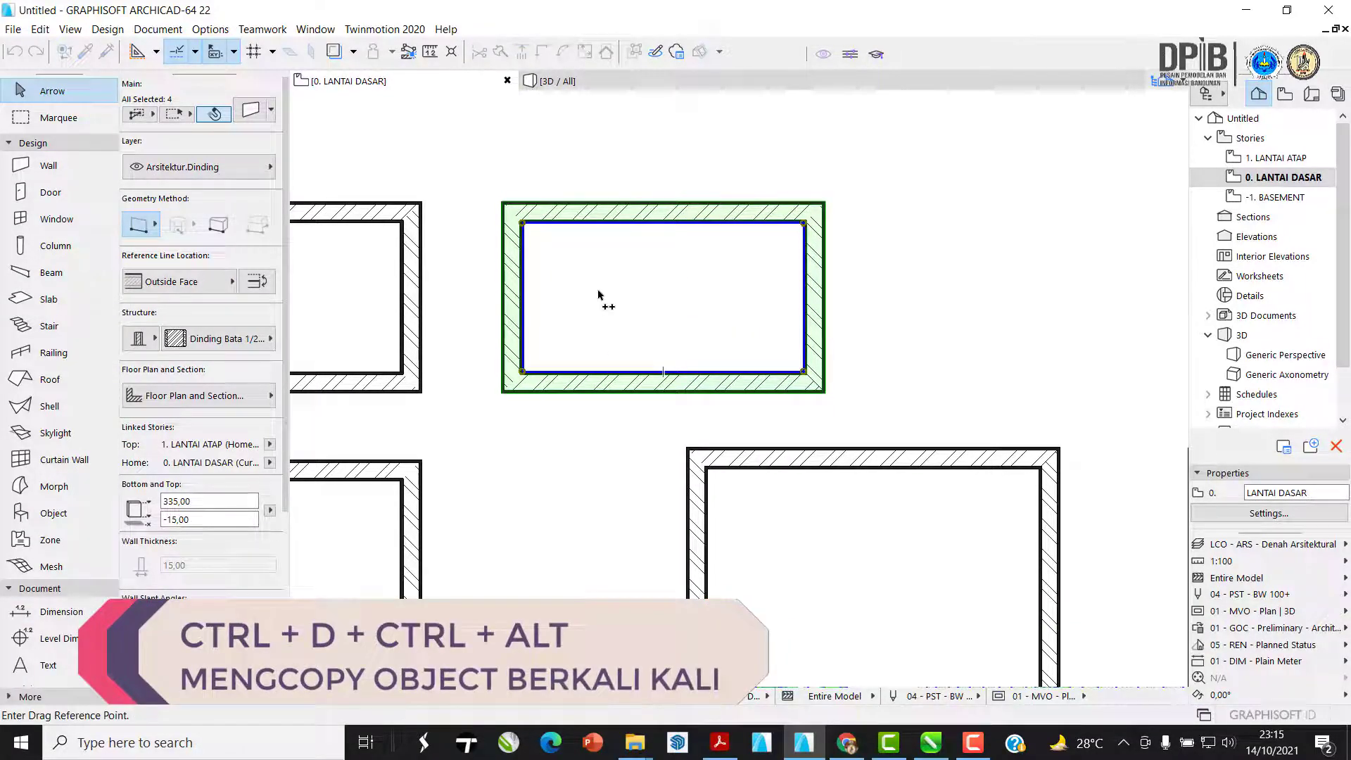
click(504, 392)
scroll(654, 362, down, 3)
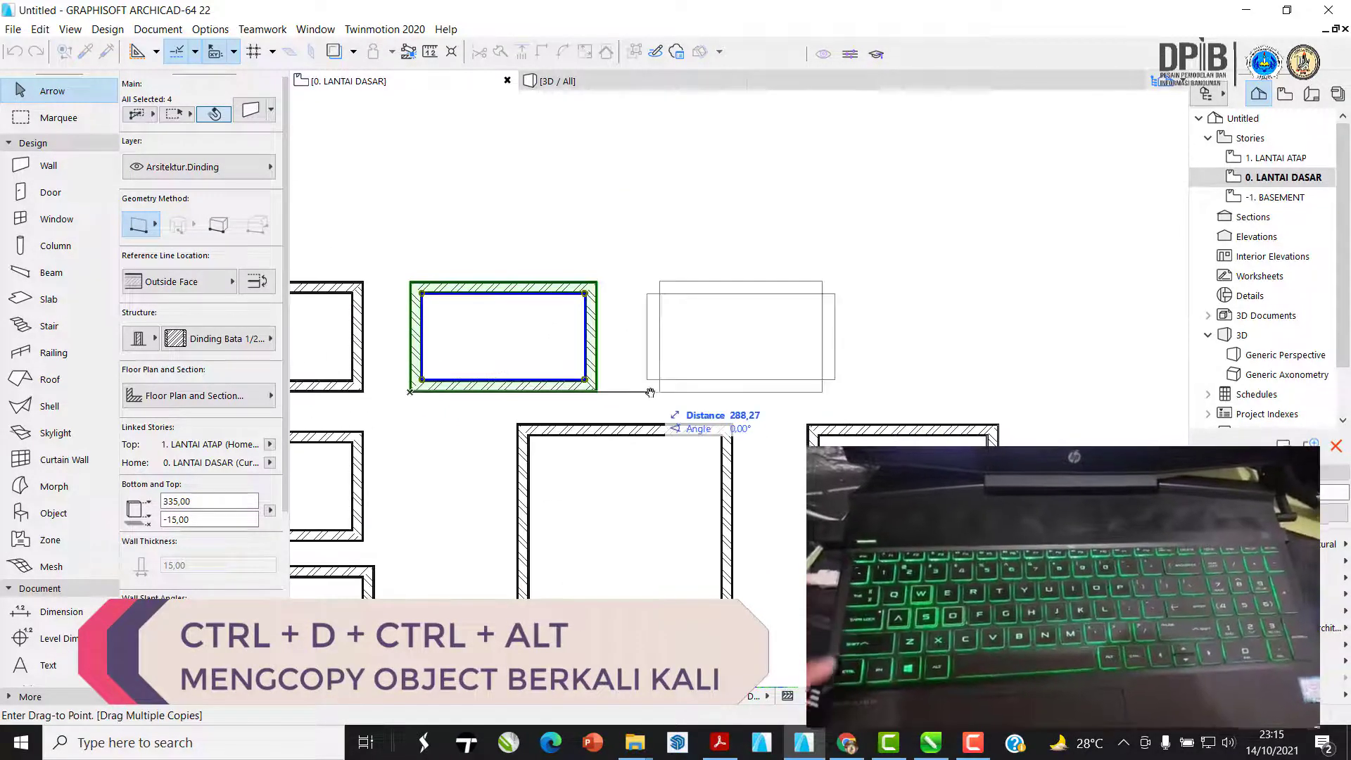
click(649, 393)
click(867, 393)
middle_drag(928, 388, 720, 383)
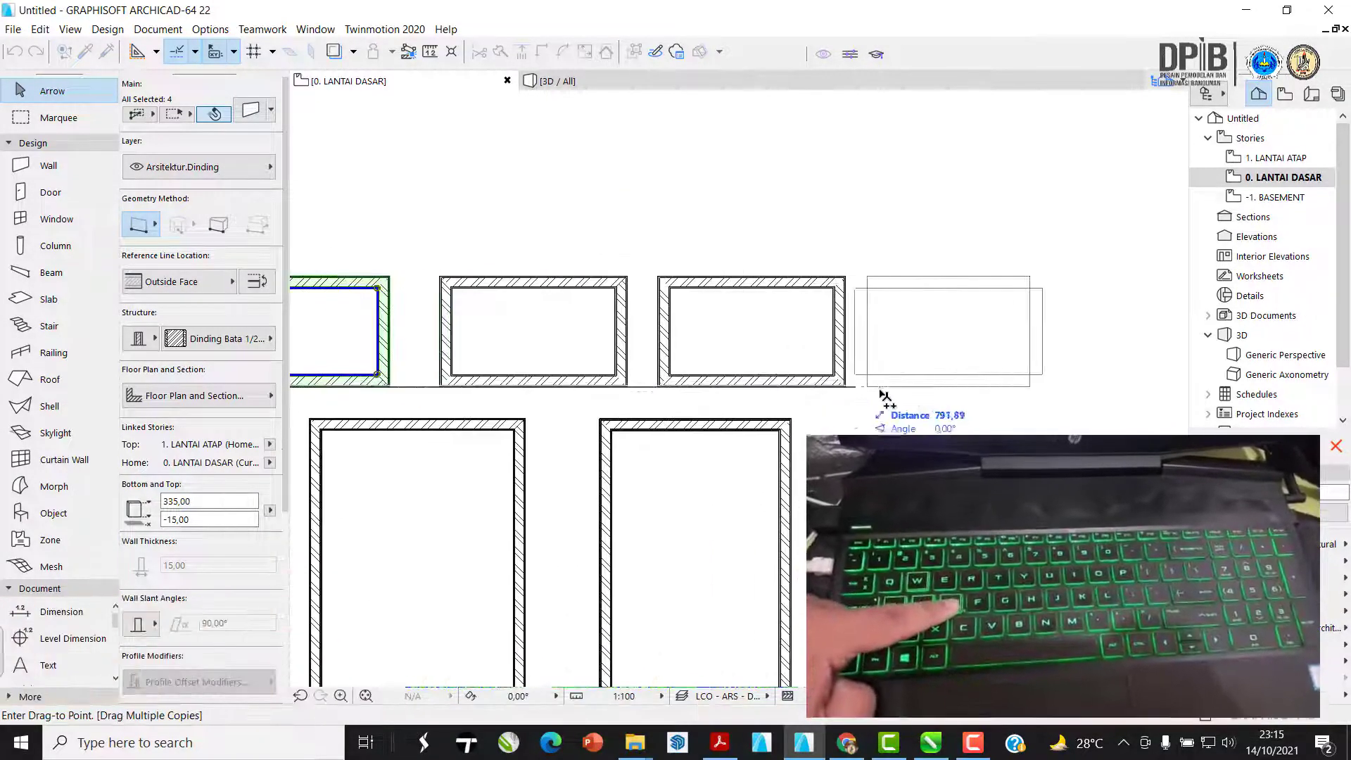
click(890, 389)
- Place two further copies of the wall group stacked vertically below the row's last copy, and end the multiple copying
click(825, 528)
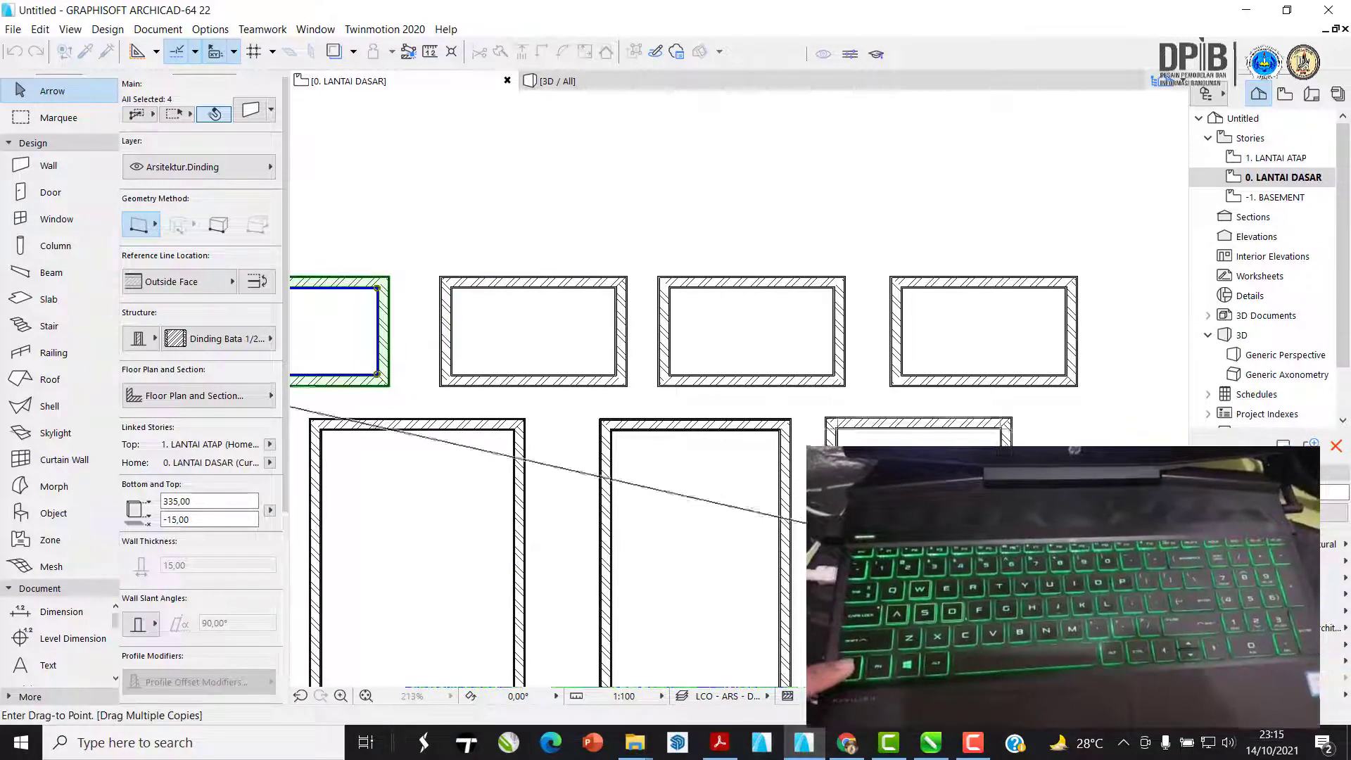
middle_drag(836, 562, 845, 435)
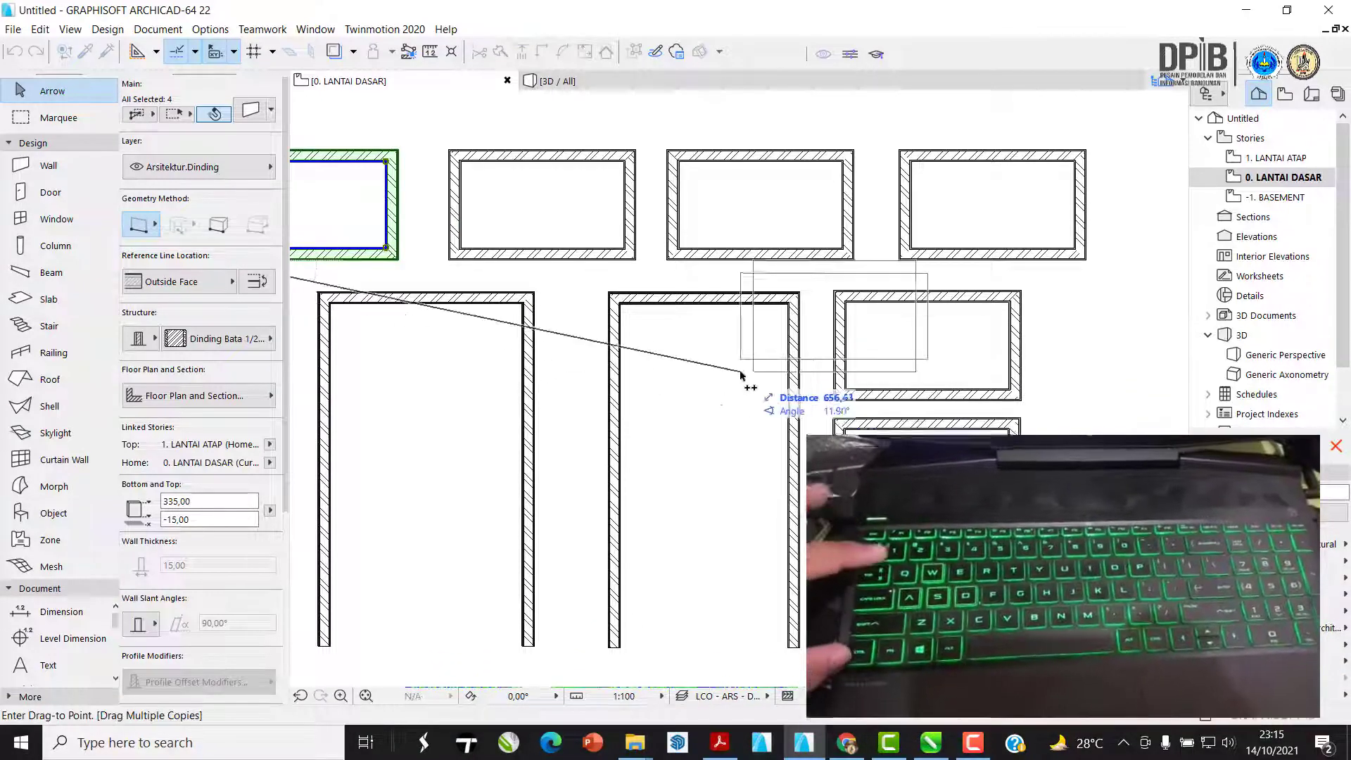
key(Escape)
middle_drag(331, 213, 571, 322)
key(Escape)
- Drag a single copy of the selected rectangular wall group straight up into the empty area above the row
click(642, 396)
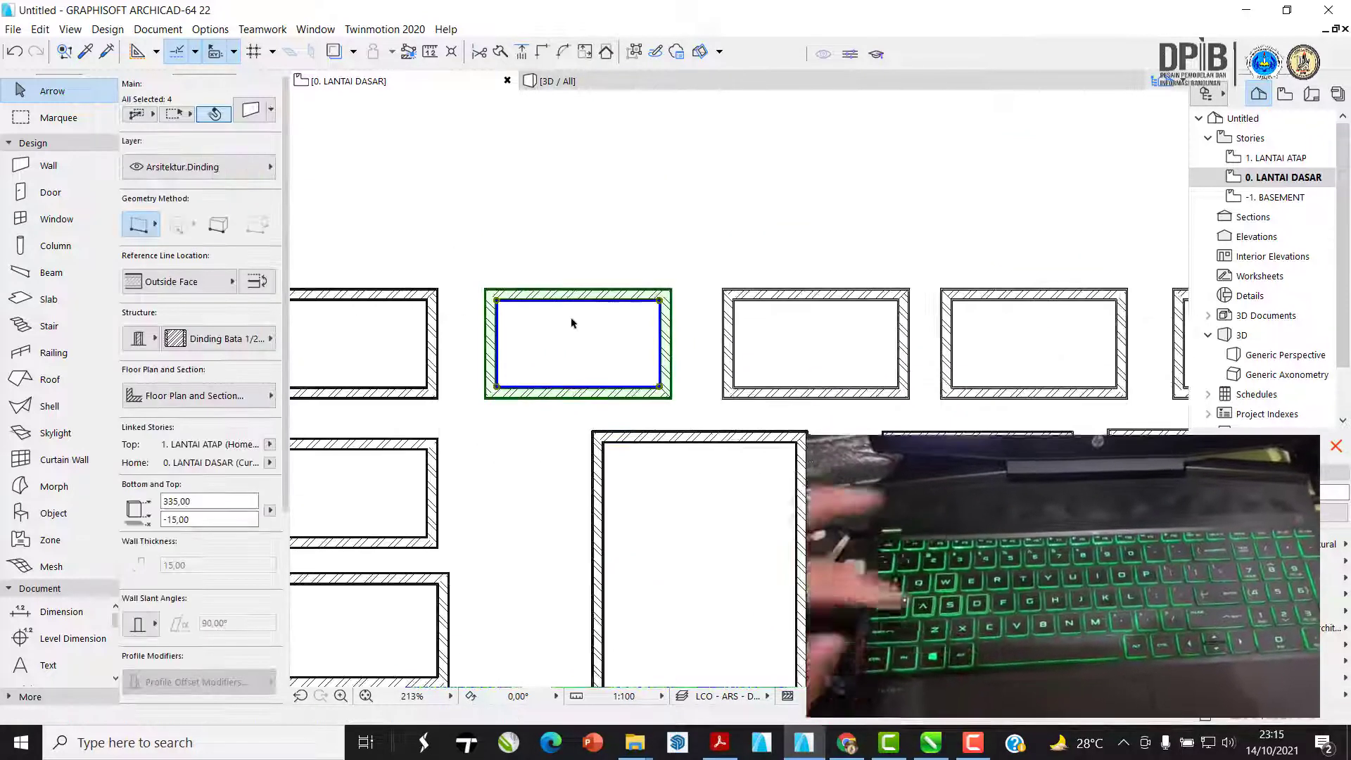
scroll(571, 322, up, 3)
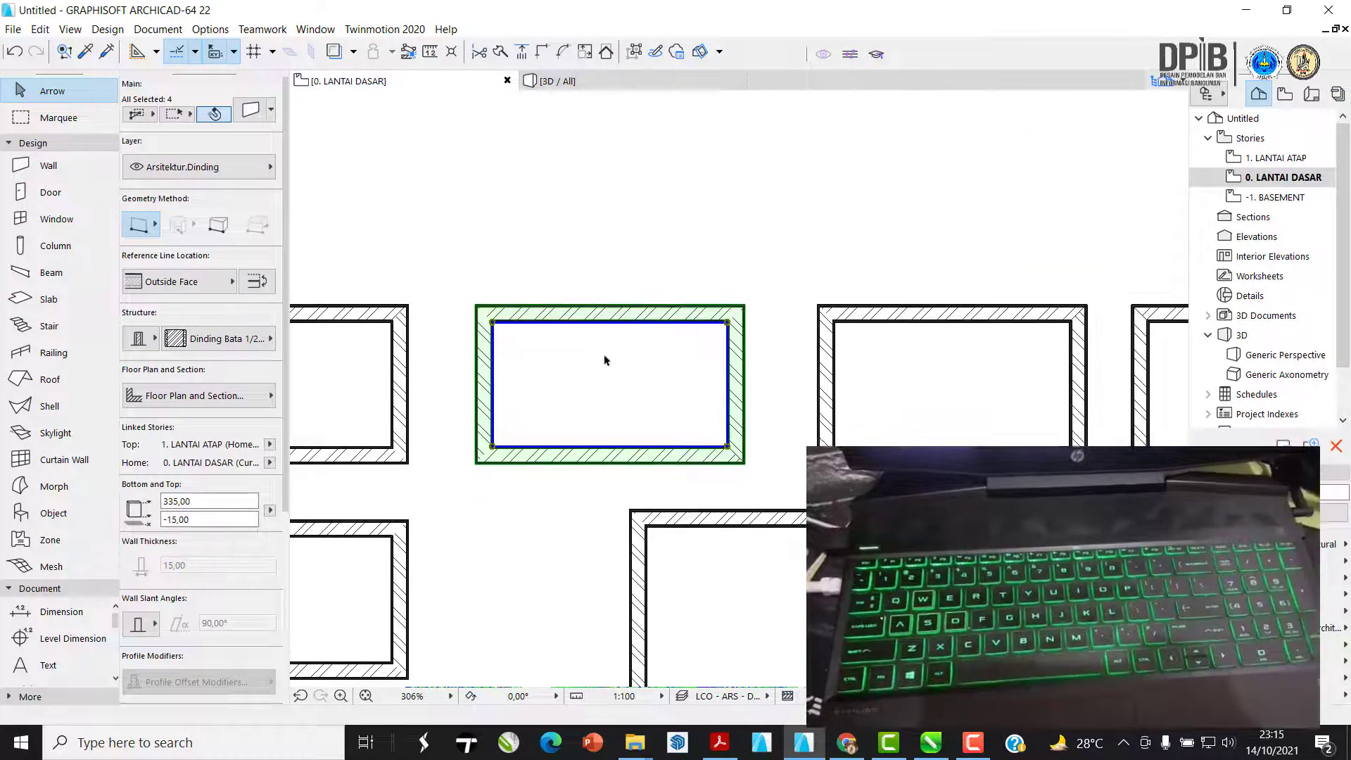
key(ctrl+shift+d)
click(599, 399)
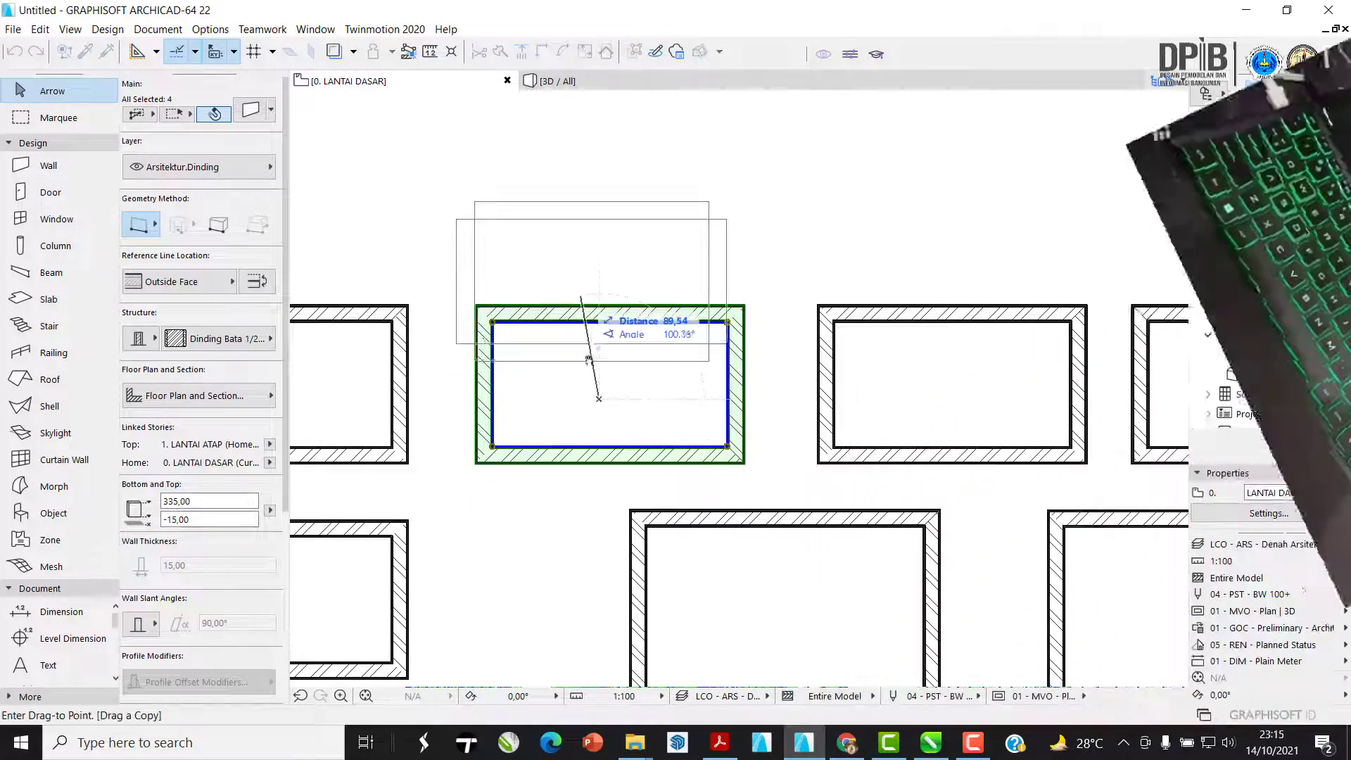
middle_drag(581, 292, 588, 454)
click(601, 310)
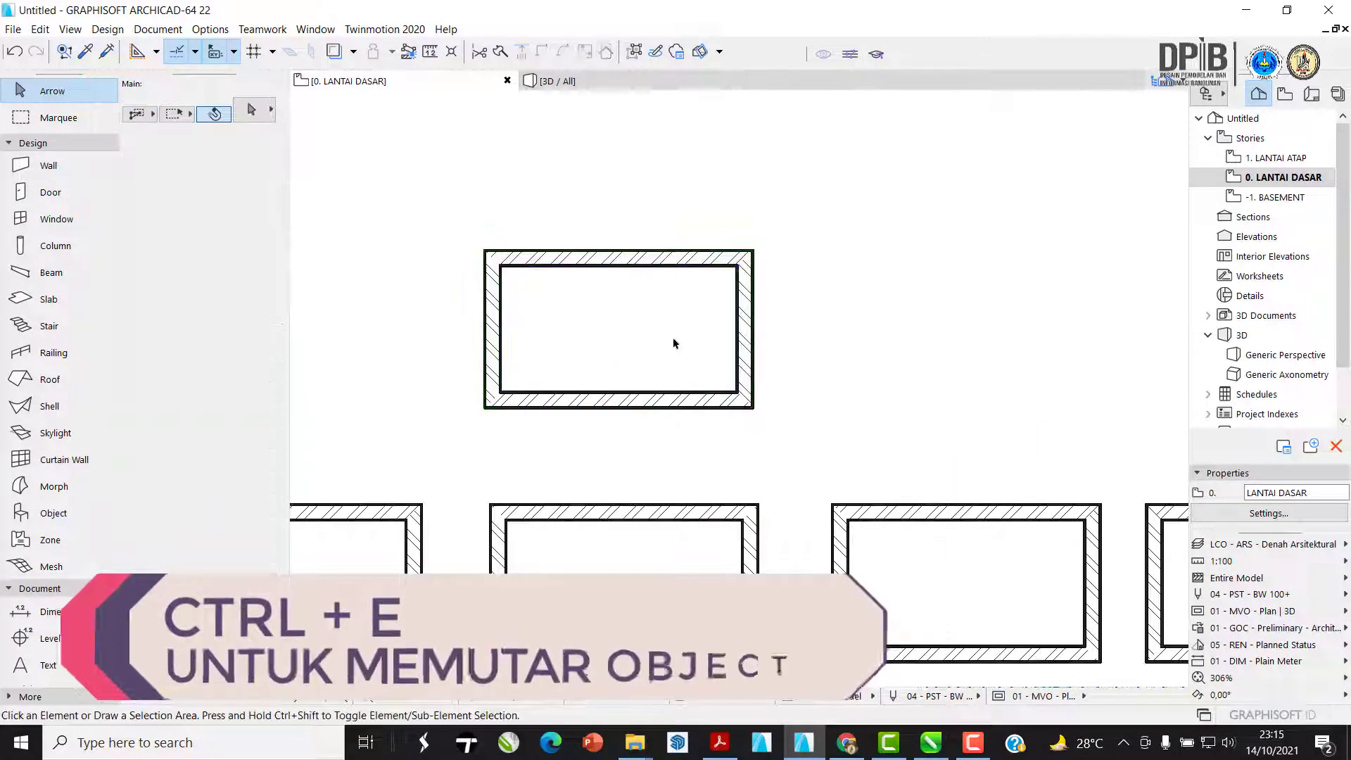
- Select the new upper wall group and rotate it a quarter turn counterclockwise about its upper-left outer corner
scroll(614, 283, up, 2)
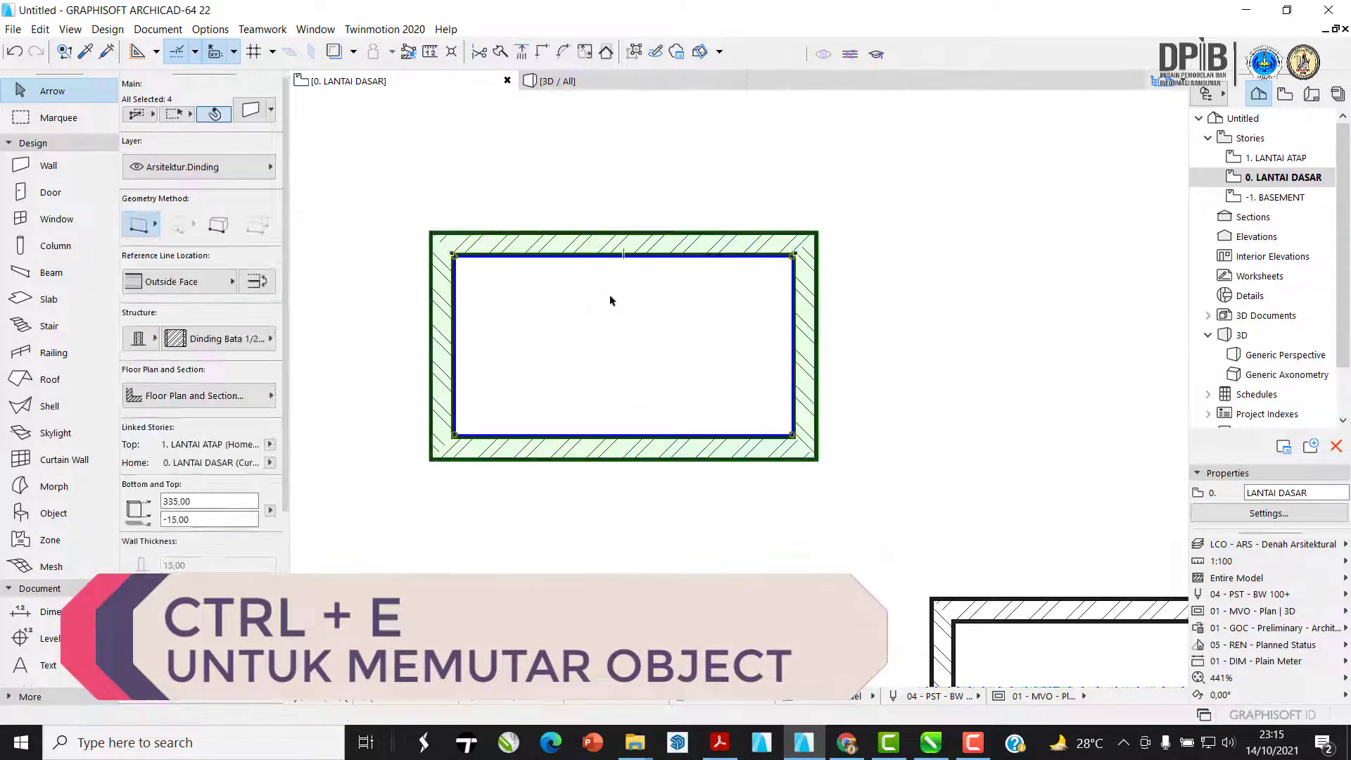
key(ctrl+e)
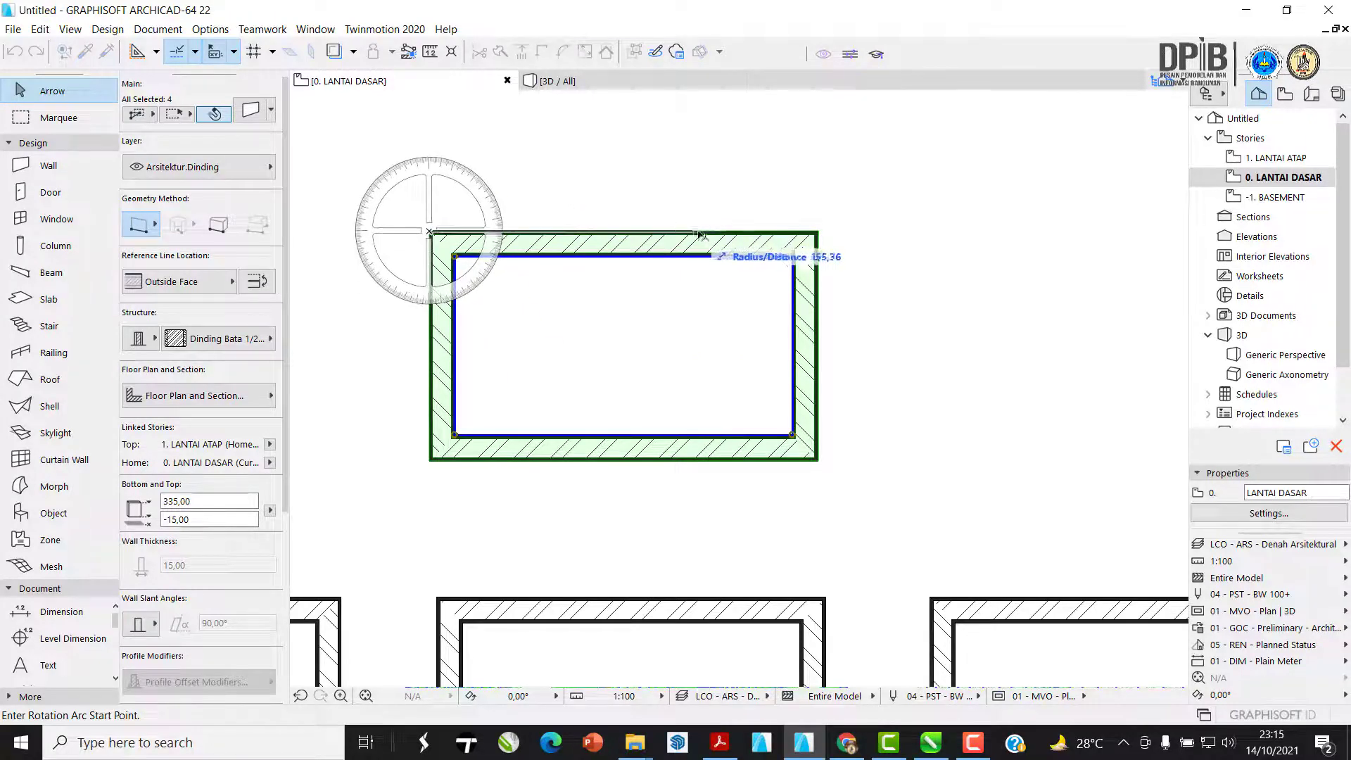
click(824, 232)
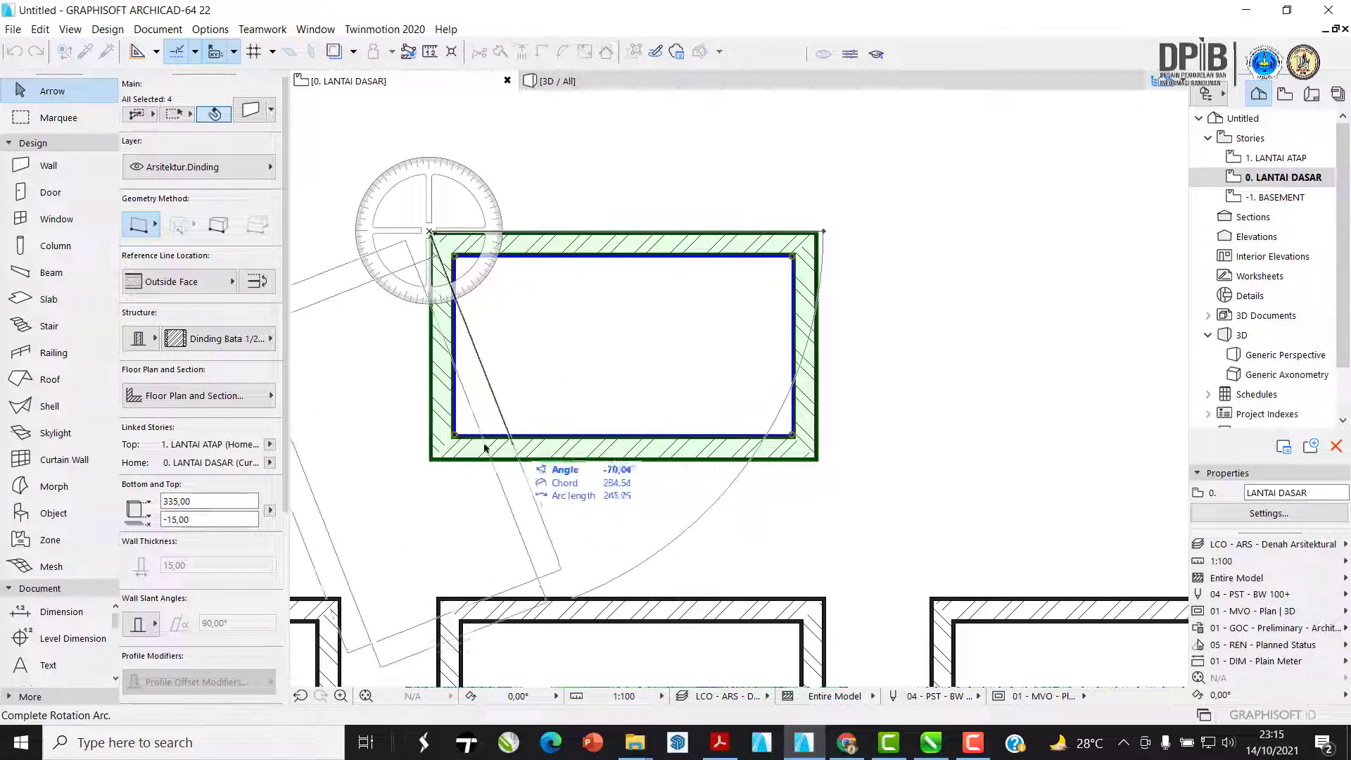
middle_drag(530, 210, 634, 396)
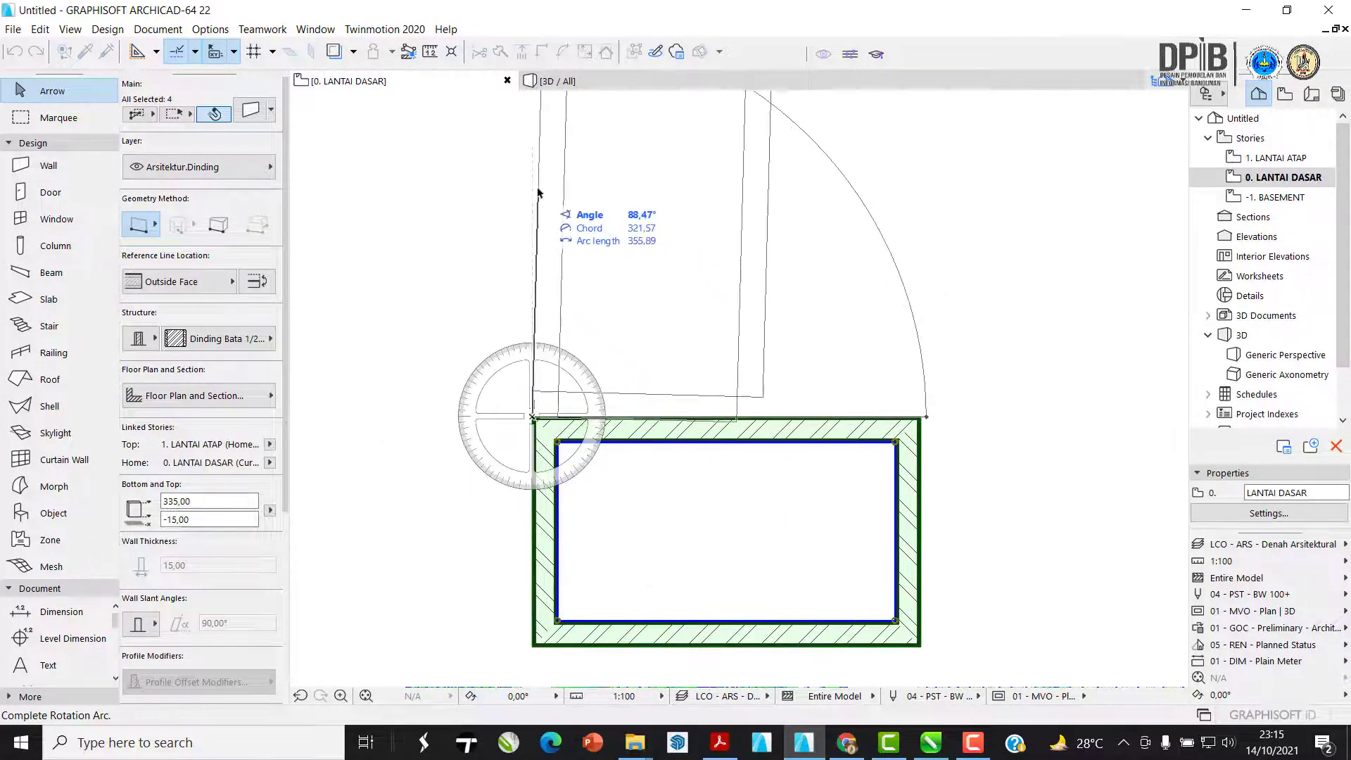
click(538, 191)
scroll(624, 322, down, 2)
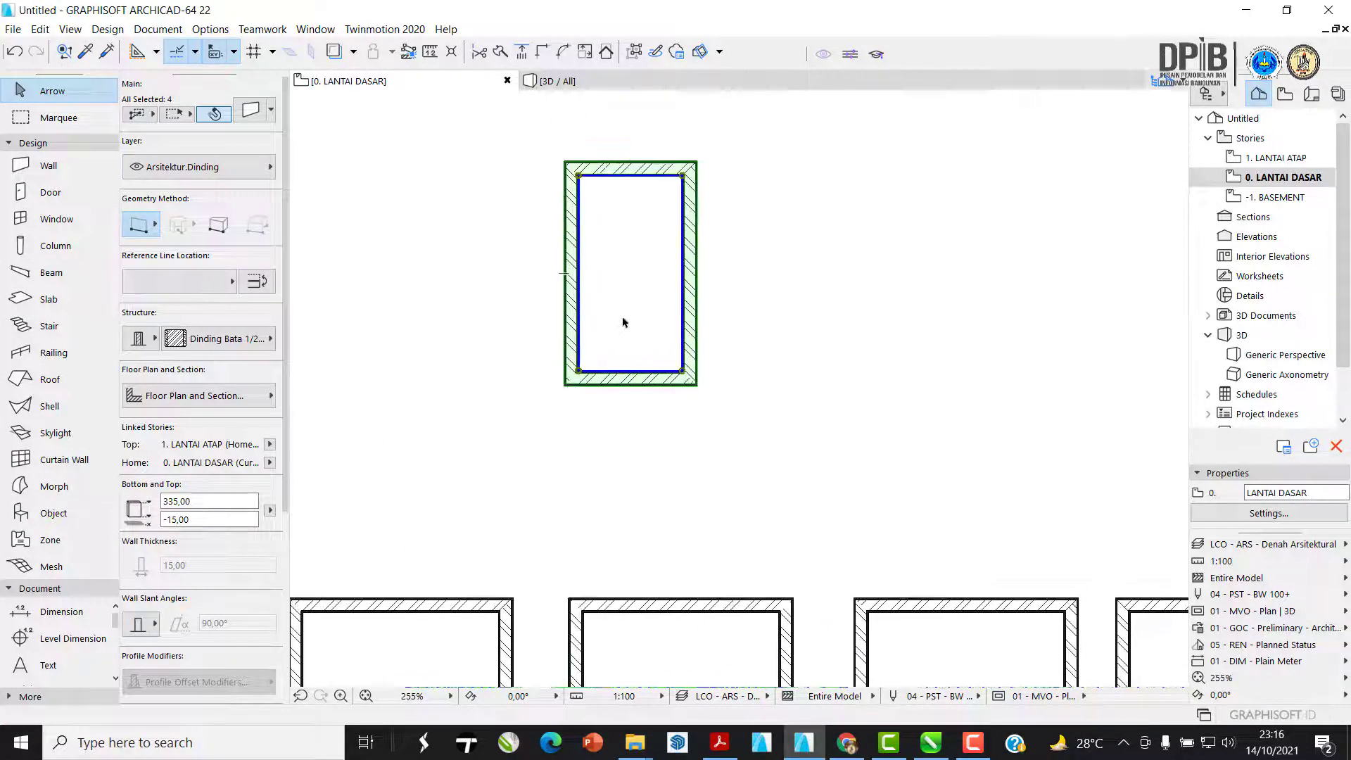
- Rotate the upright wall group a quarter turn clockwise about its upper-left outer corner, back to horizontal
scroll(621, 281, up, 2)
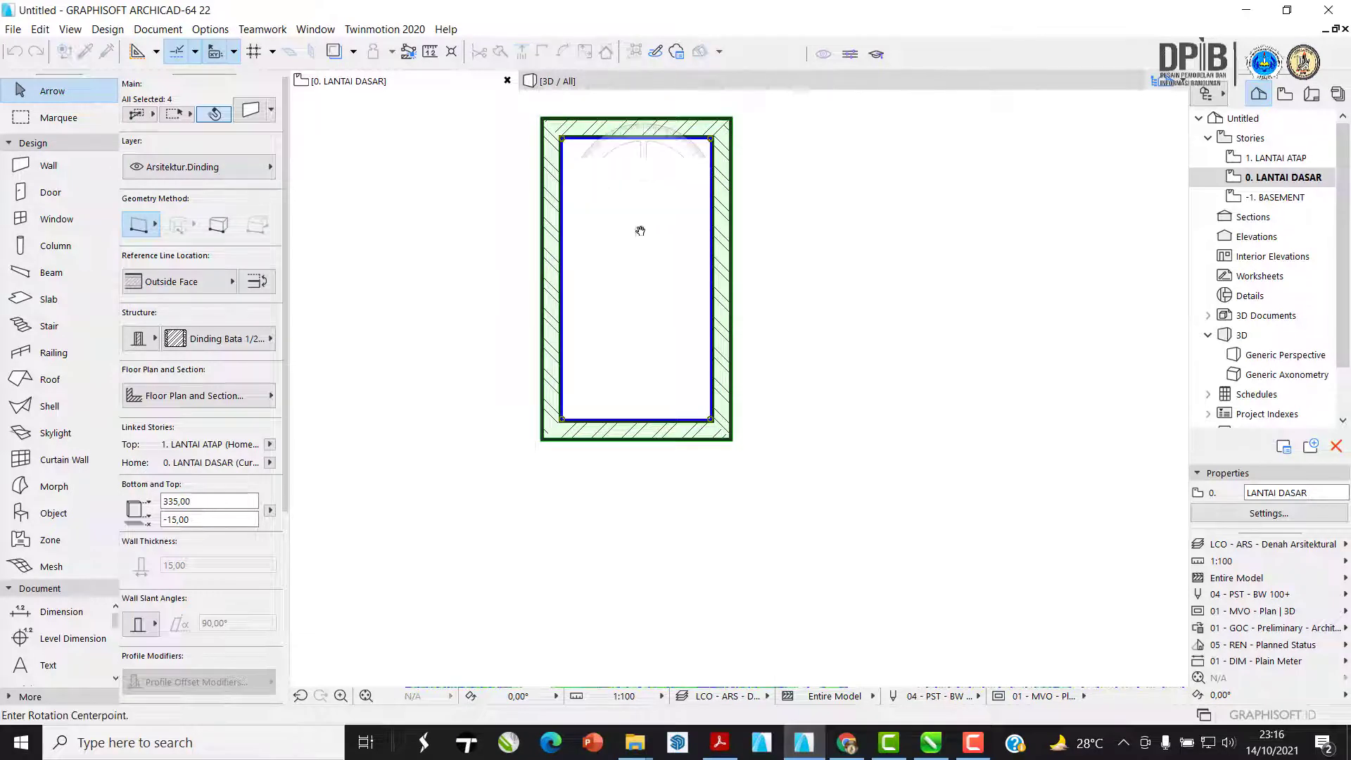
middle_drag(641, 231, 612, 315)
click(513, 202)
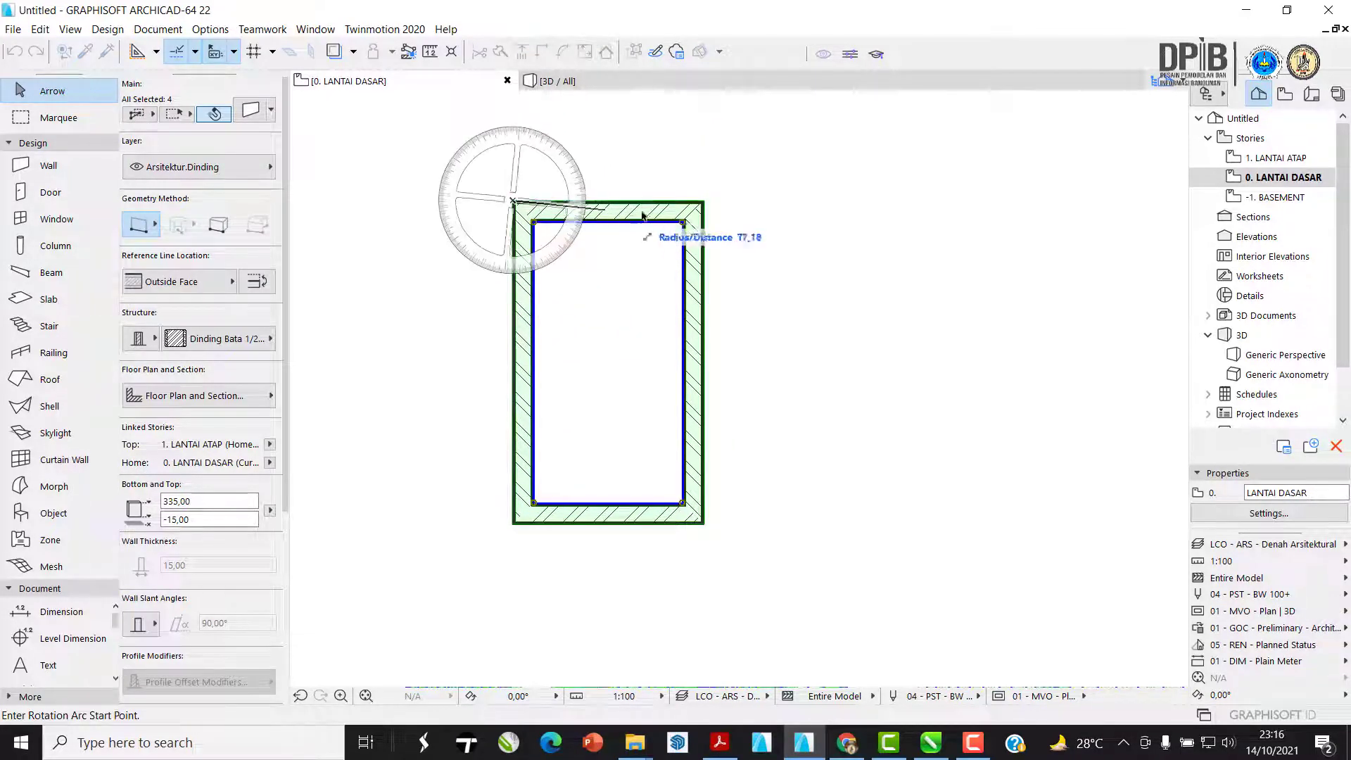
click(701, 202)
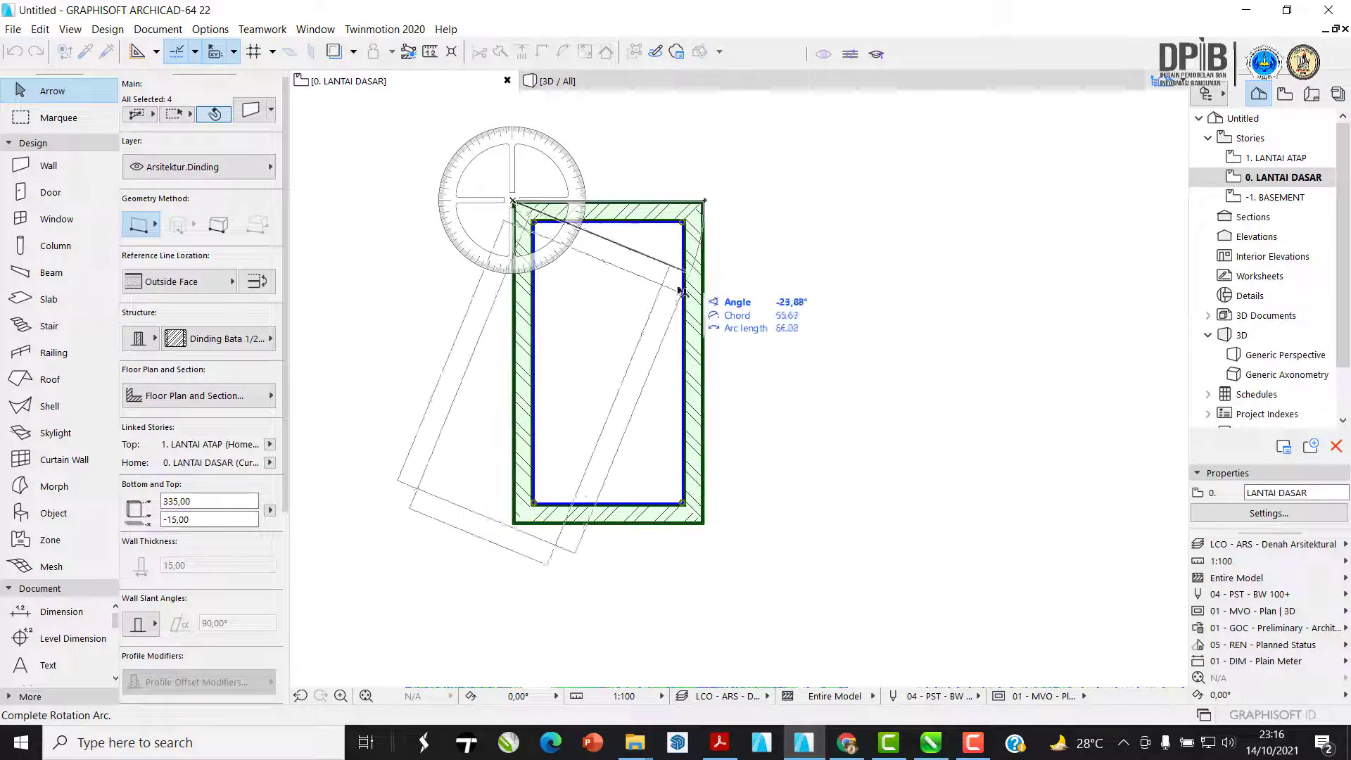
click(514, 398)
- Move the selected wall group down and to the right, just above the second rectangle of the row
scroll(732, 286, down, 4)
middle_drag(604, 332, 597, 261)
click(587, 232)
click(667, 328)
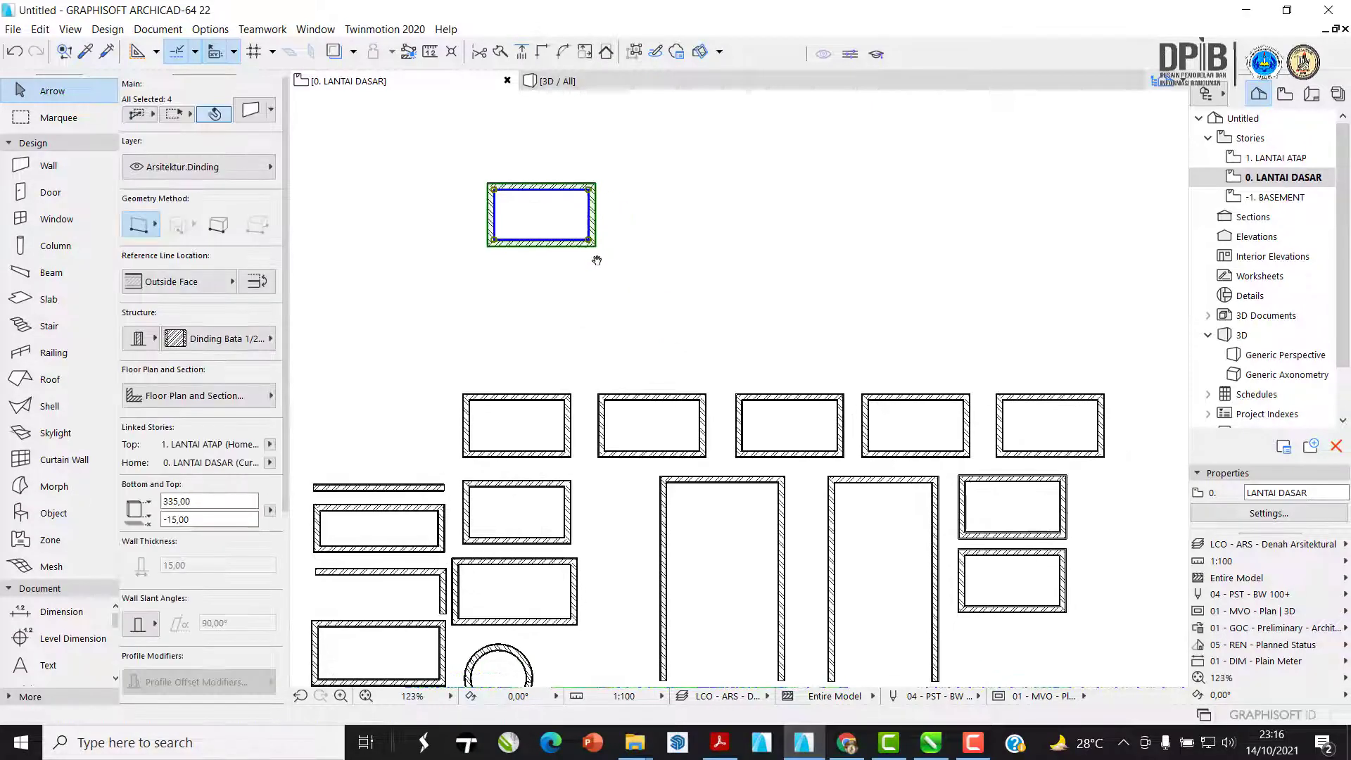
click(684, 357)
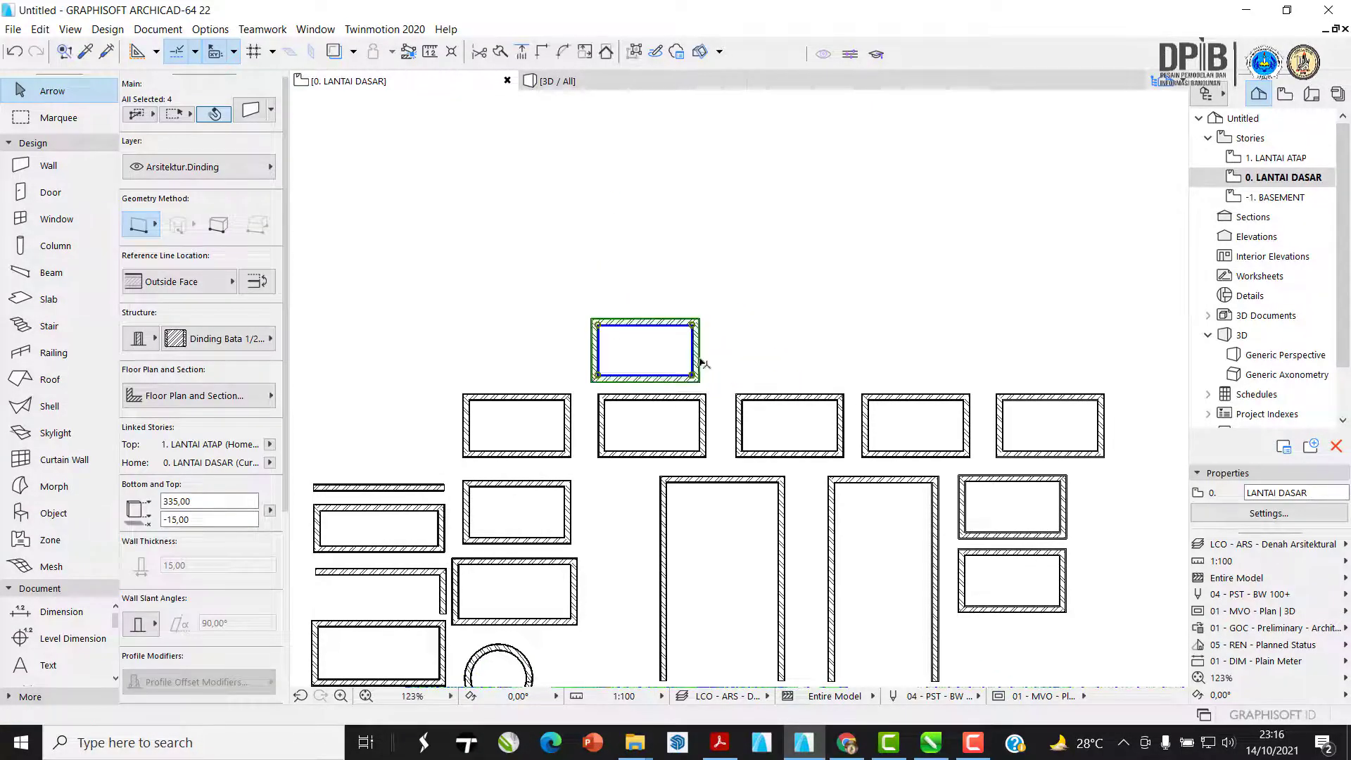
- Select all four walls of the last rectangle at the right end of the upper row with a selection rectangle
scroll(703, 356, up, 5)
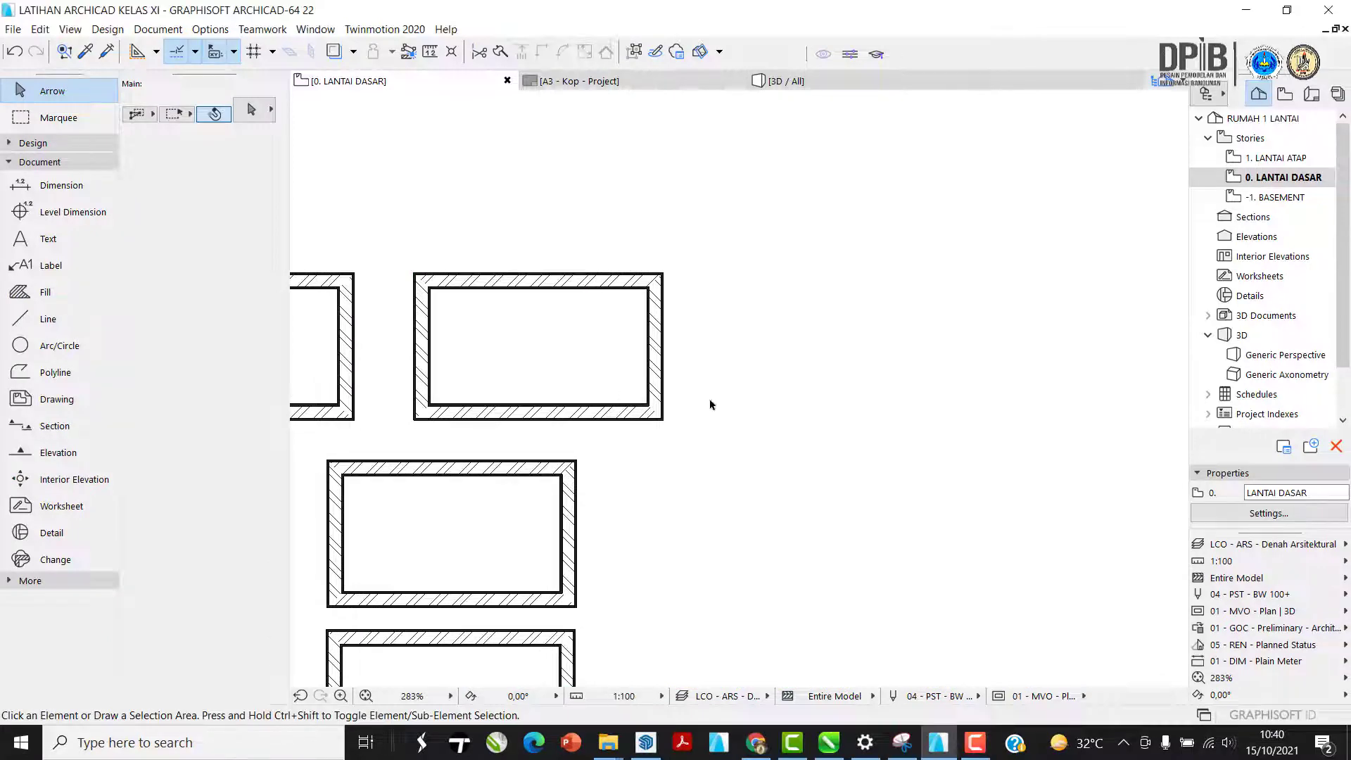
scroll(709, 405, up, 4)
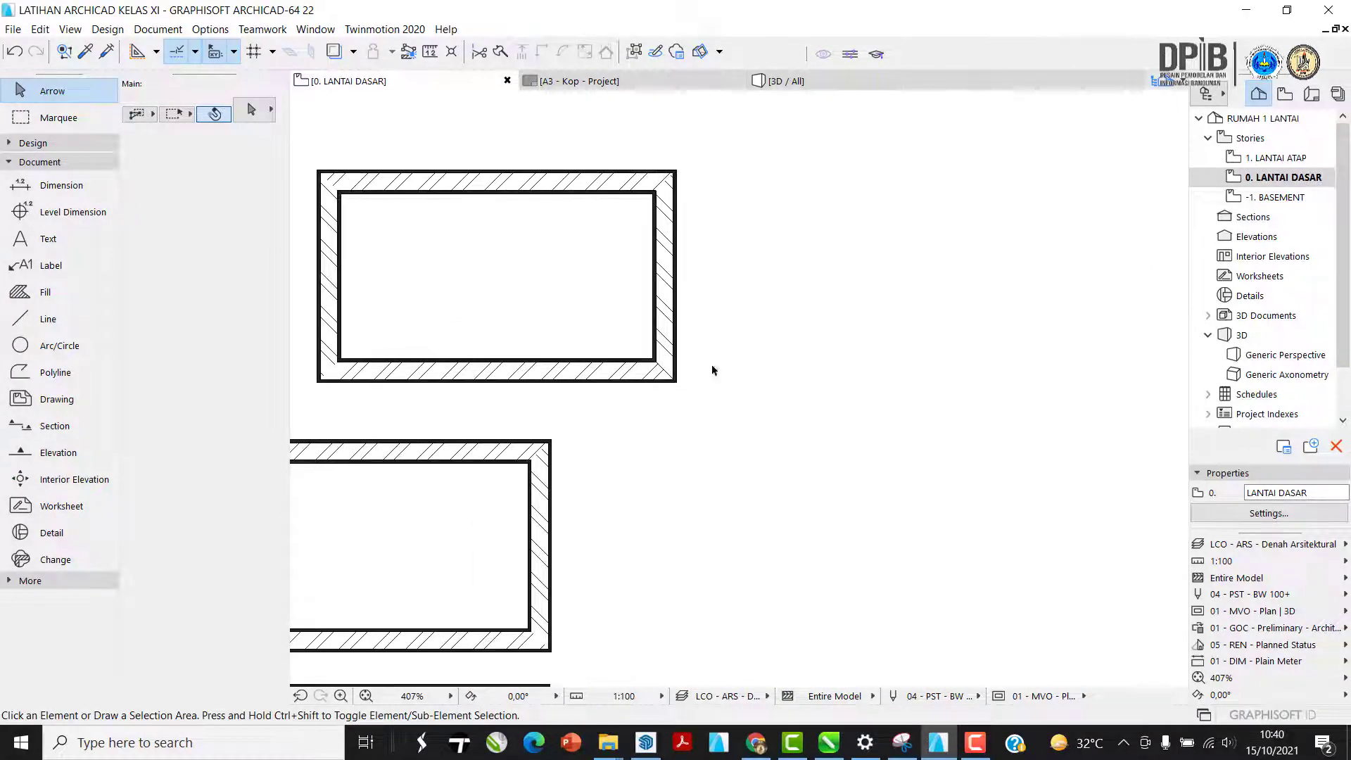
middle_drag(690, 363, 731, 383)
middle_drag(593, 387, 639, 399)
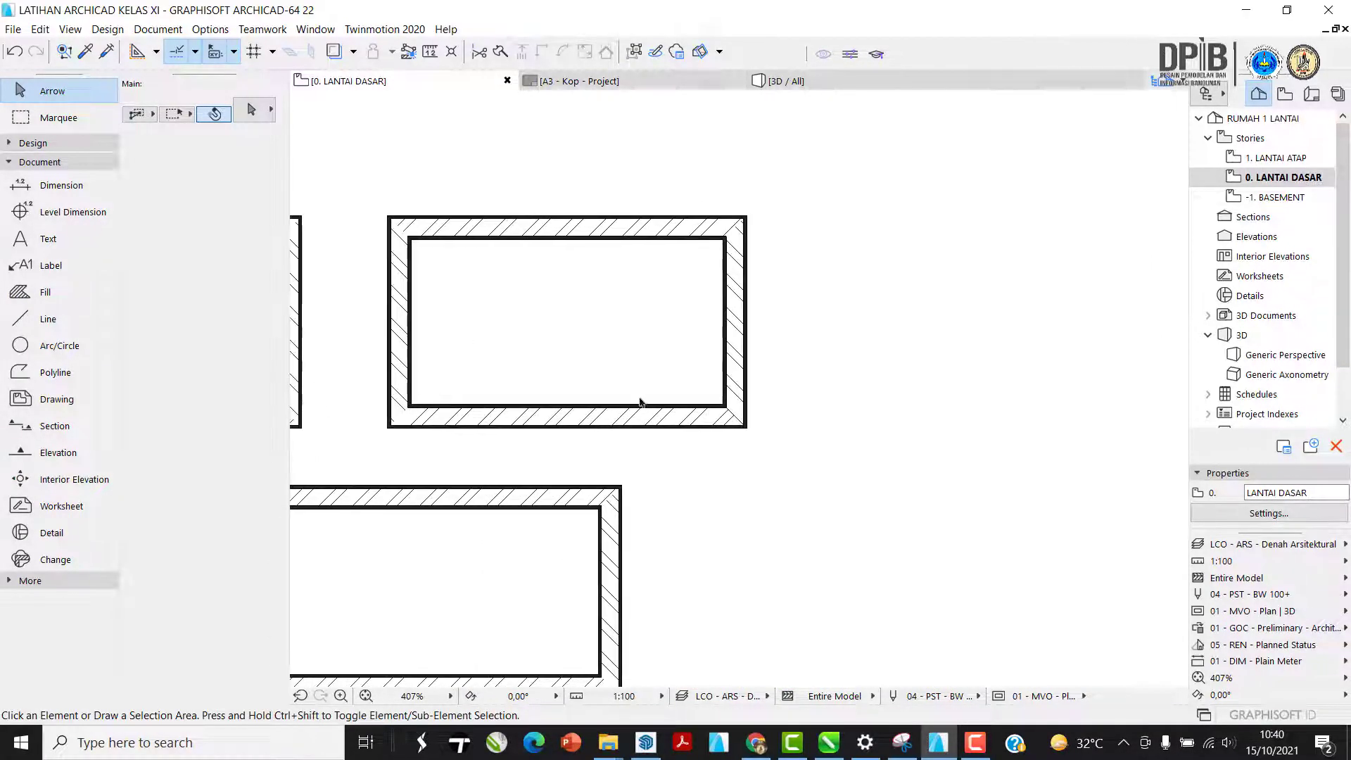
middle_drag(712, 421, 660, 411)
click(759, 441)
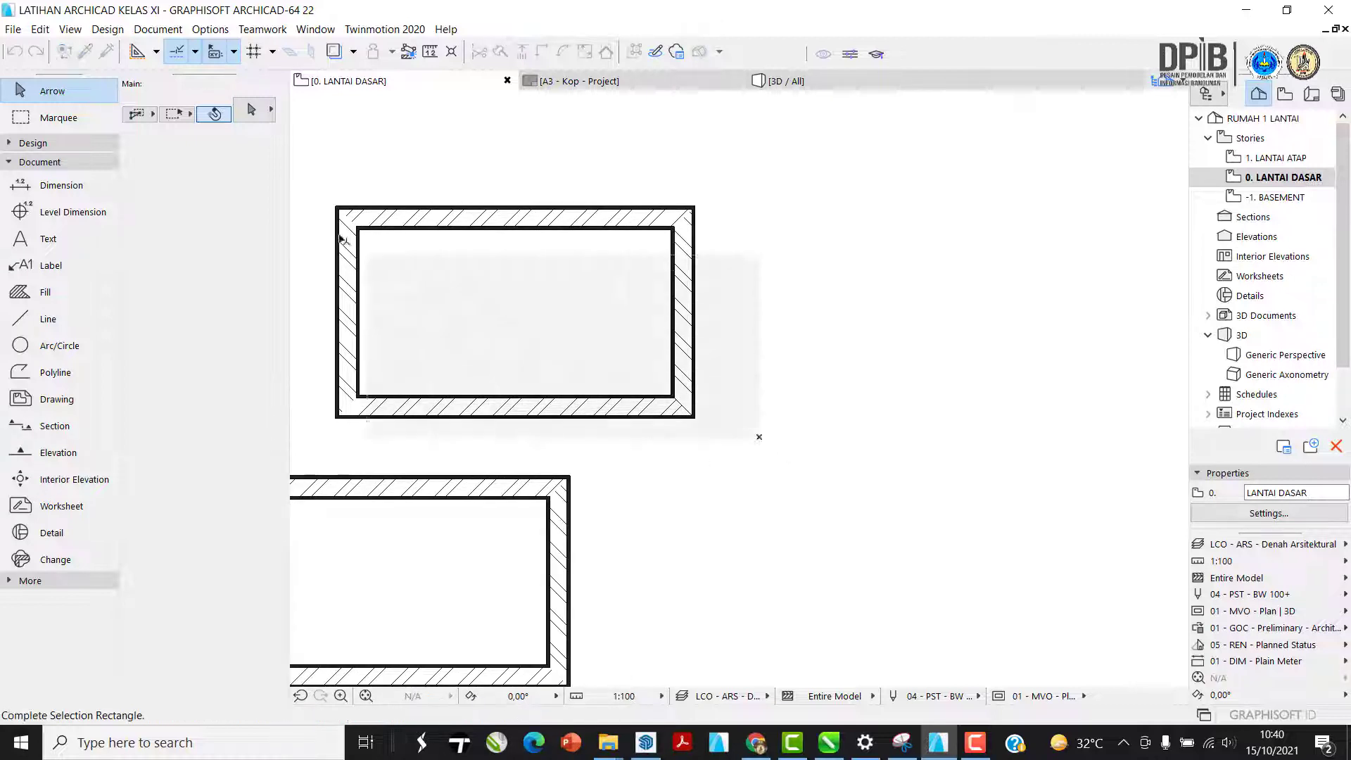
middle_drag(380, 241, 446, 271)
click(380, 226)
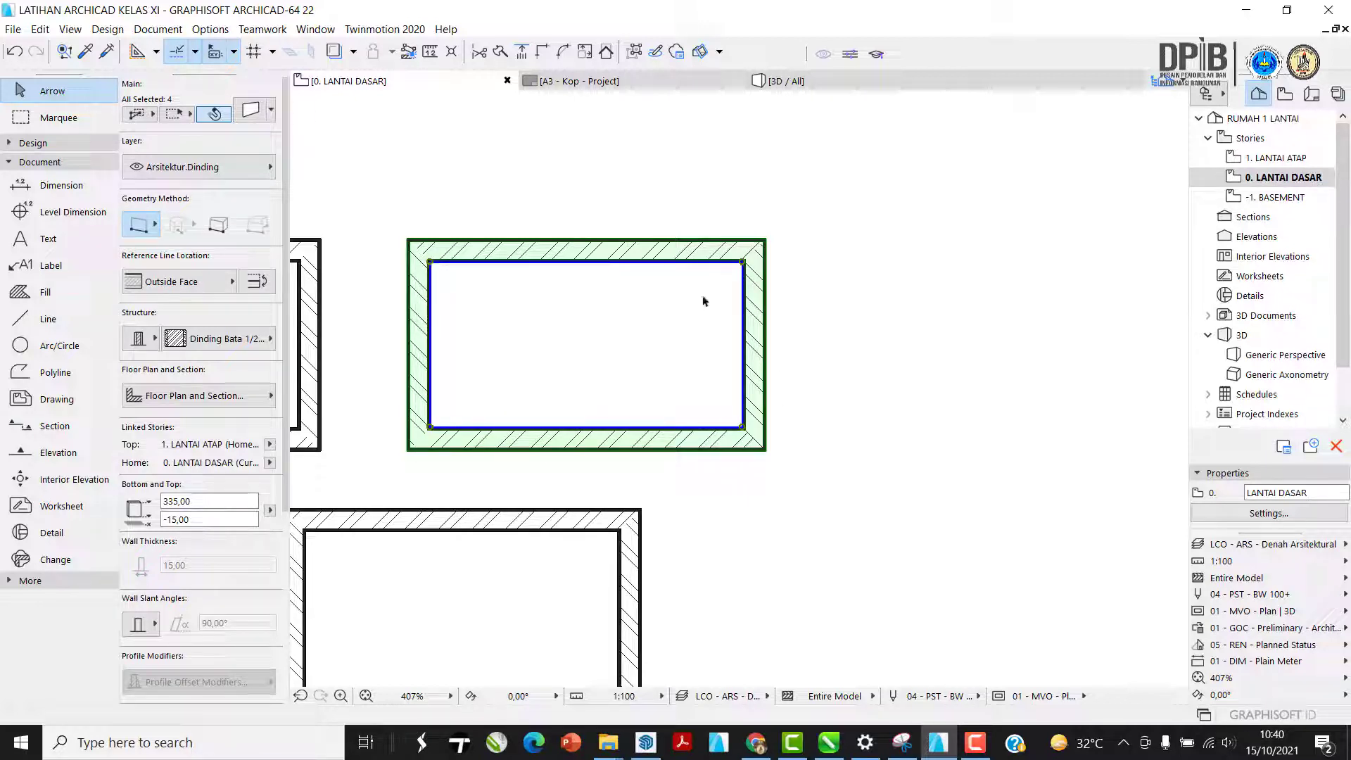
middle_drag(551, 397, 517, 389)
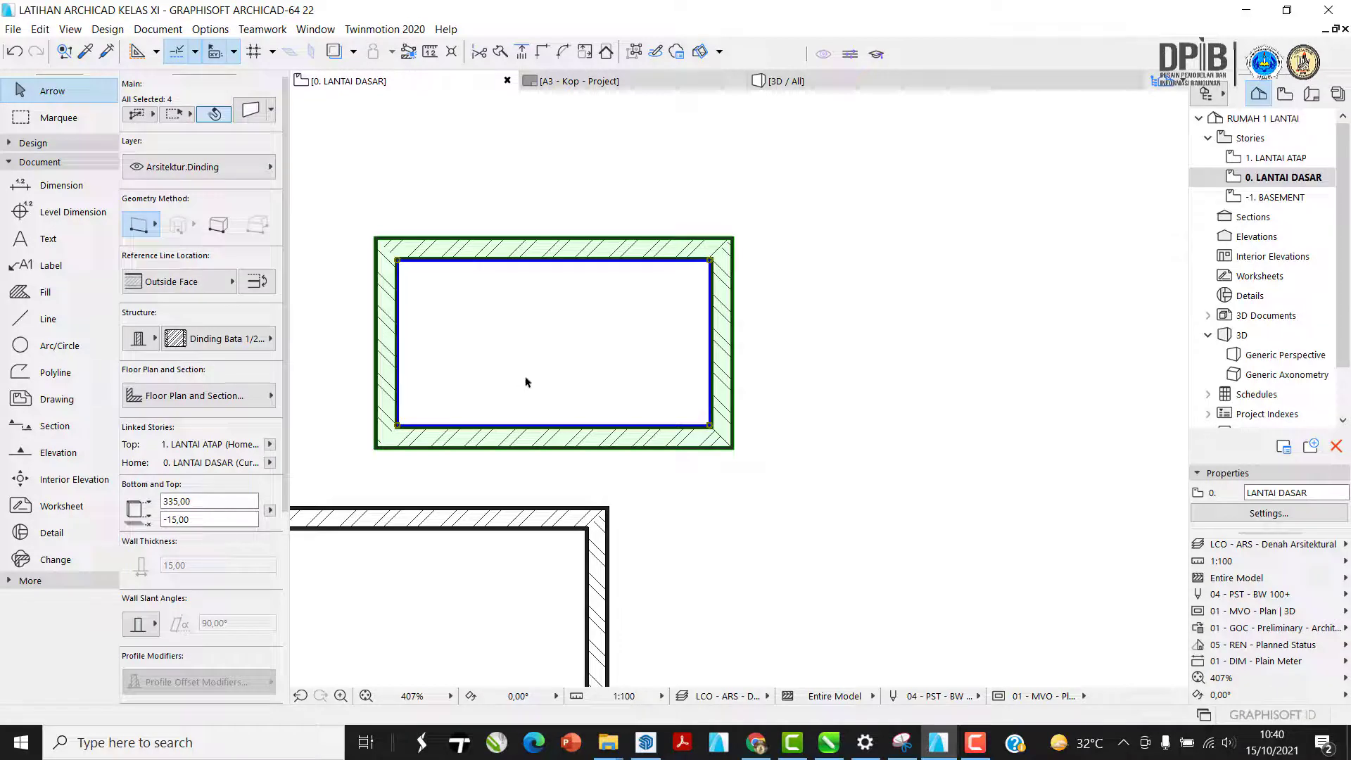
- Mirror a copy of the selected rectangular wall group about a vertical axis along its right outer edge
key(ctrl+shift+m)
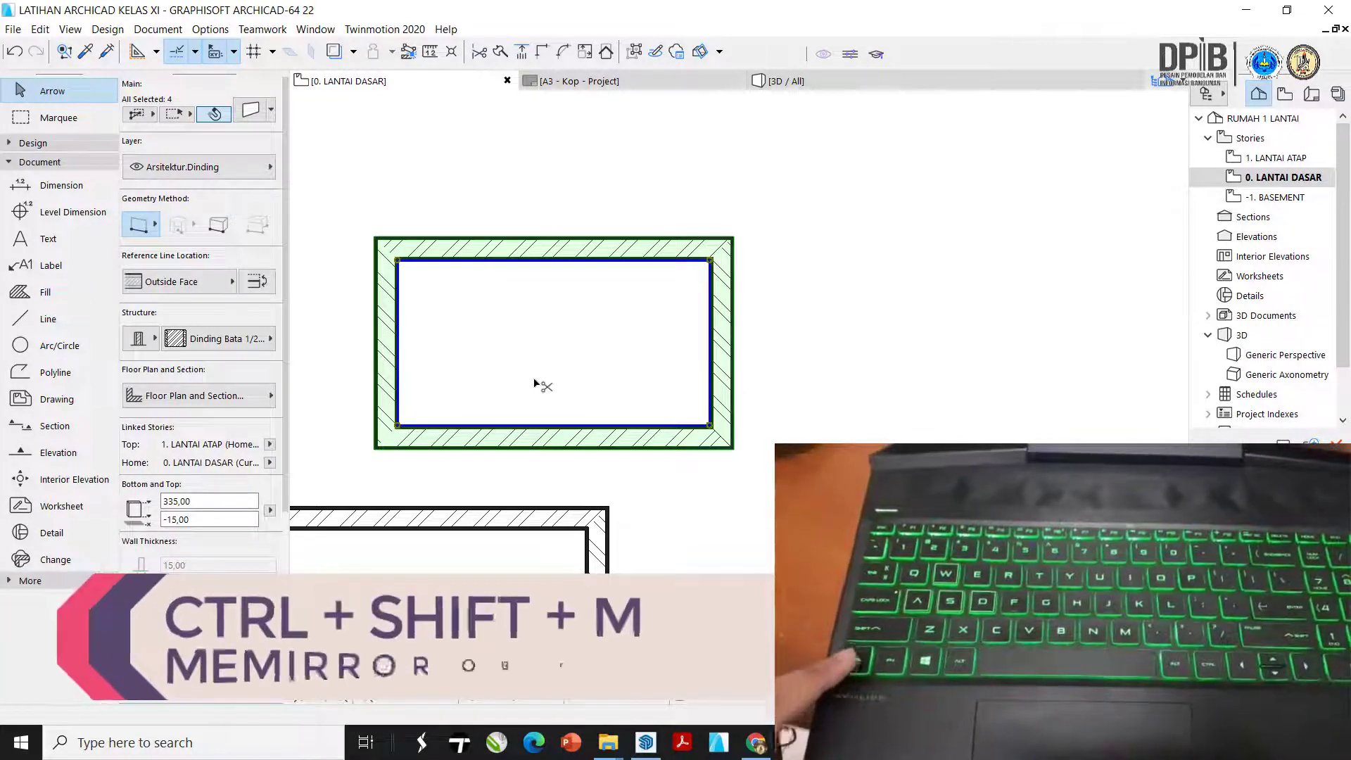
key(ctrl+shift+m)
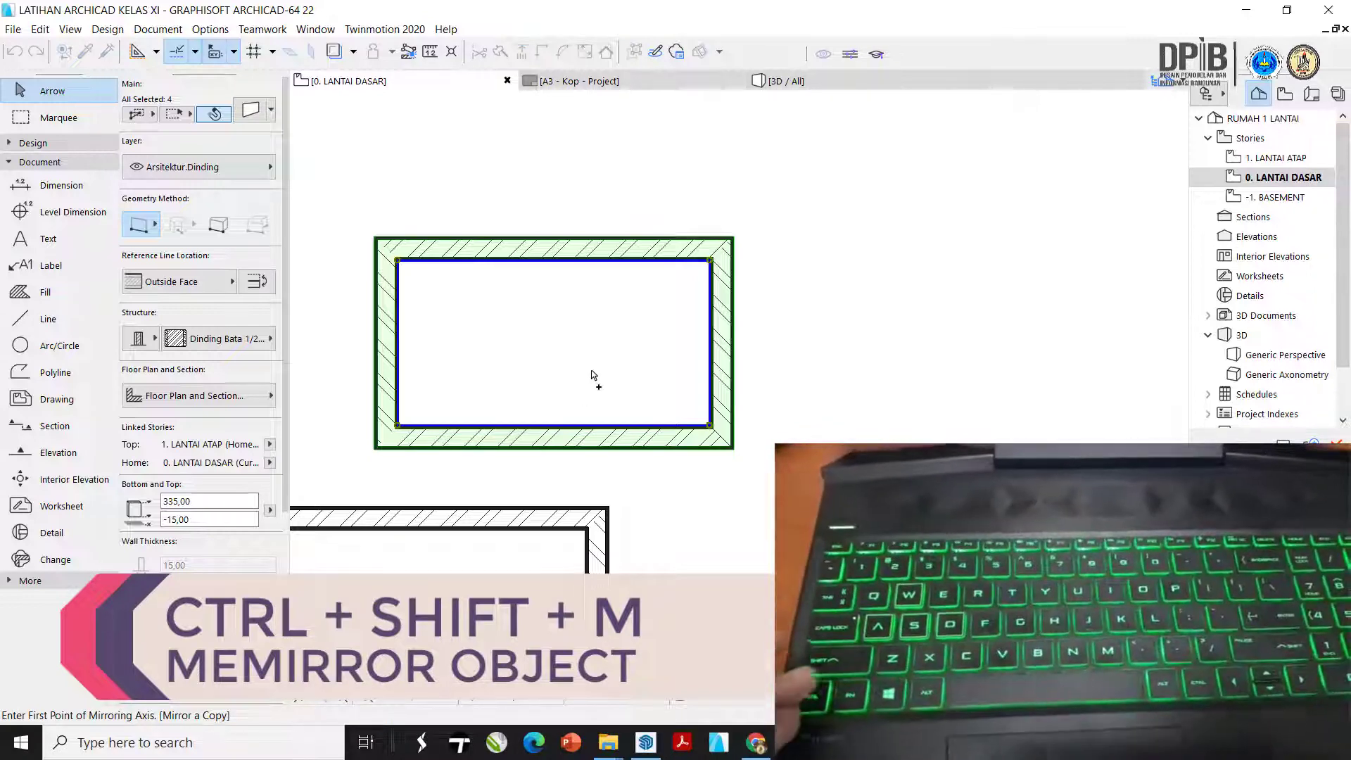
middle_drag(685, 398, 598, 373)
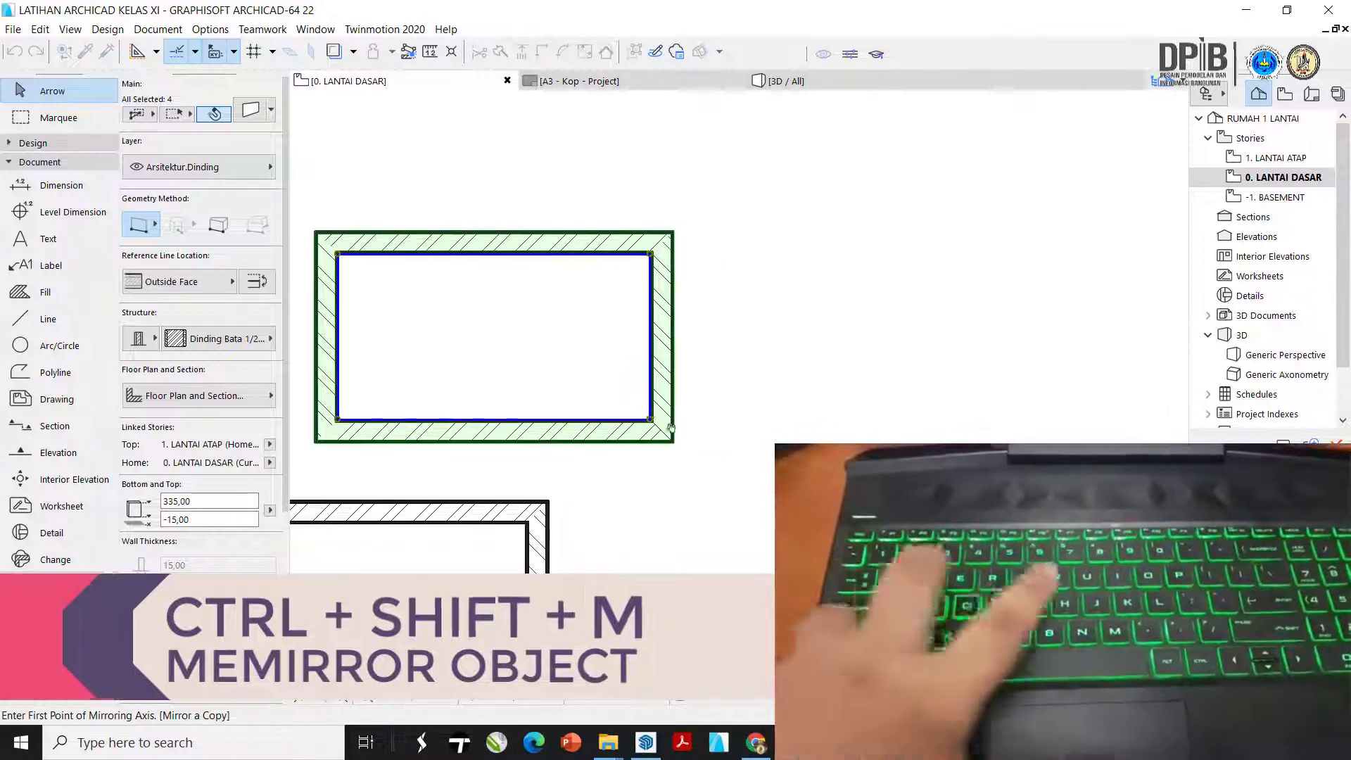
middle_drag(671, 427, 704, 459)
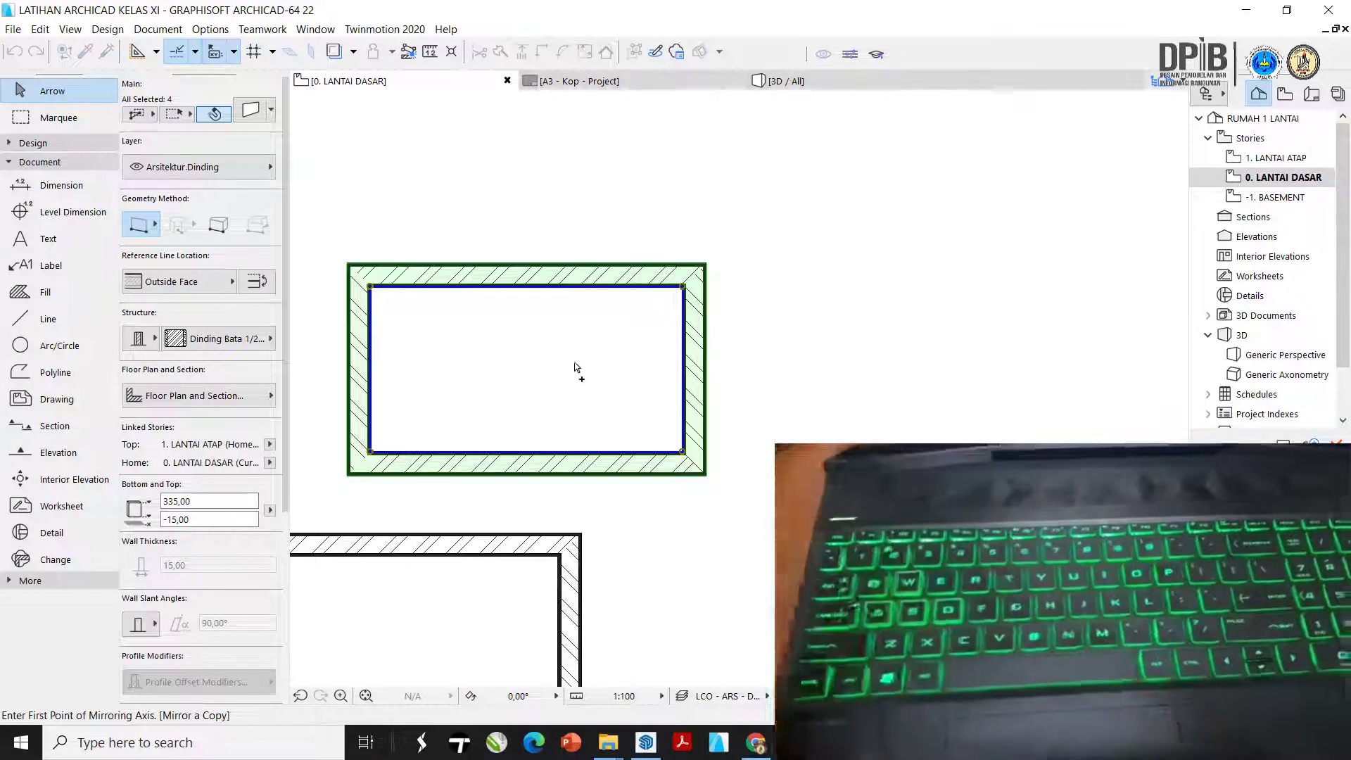
mouse_move(550, 334)
middle_down()
mouse_move(486, 314)
mouse_move(546, 326)
middle_up()
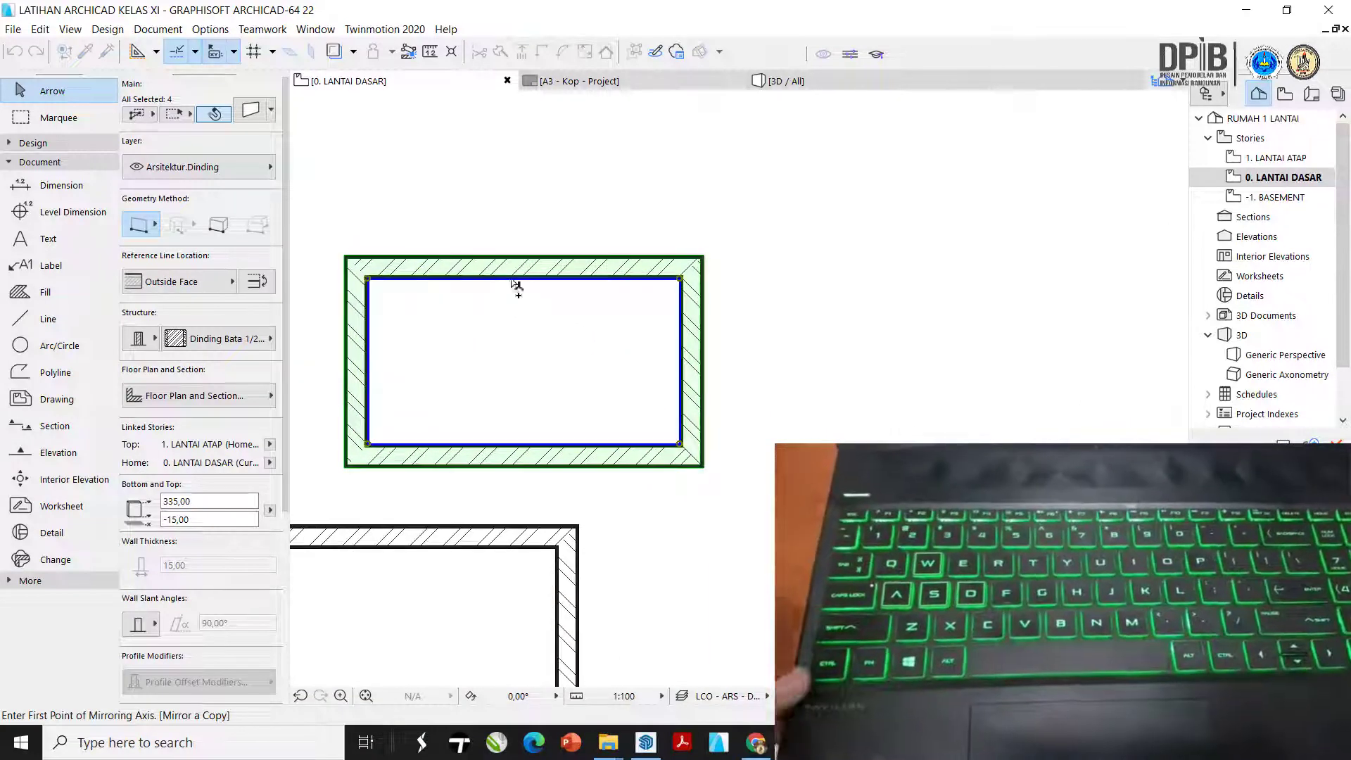
click(704, 256)
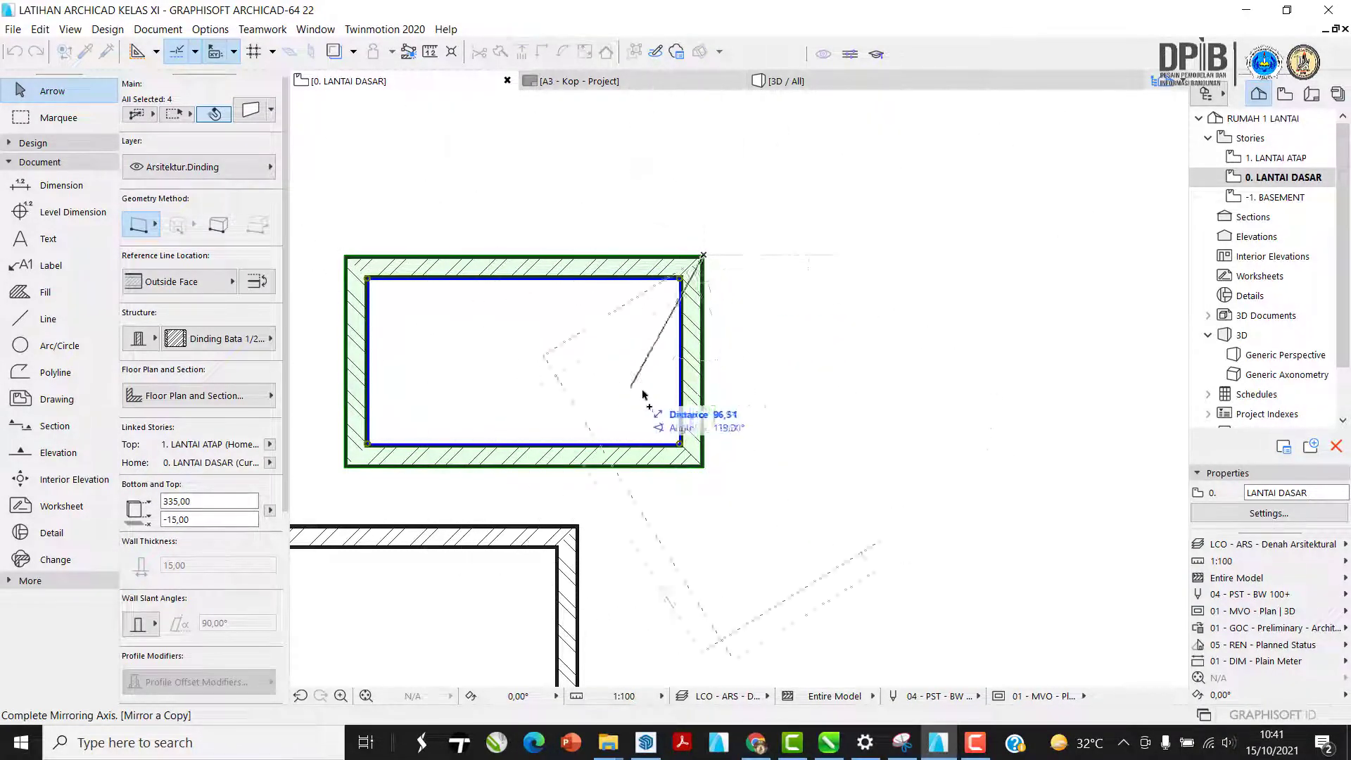
click(712, 497)
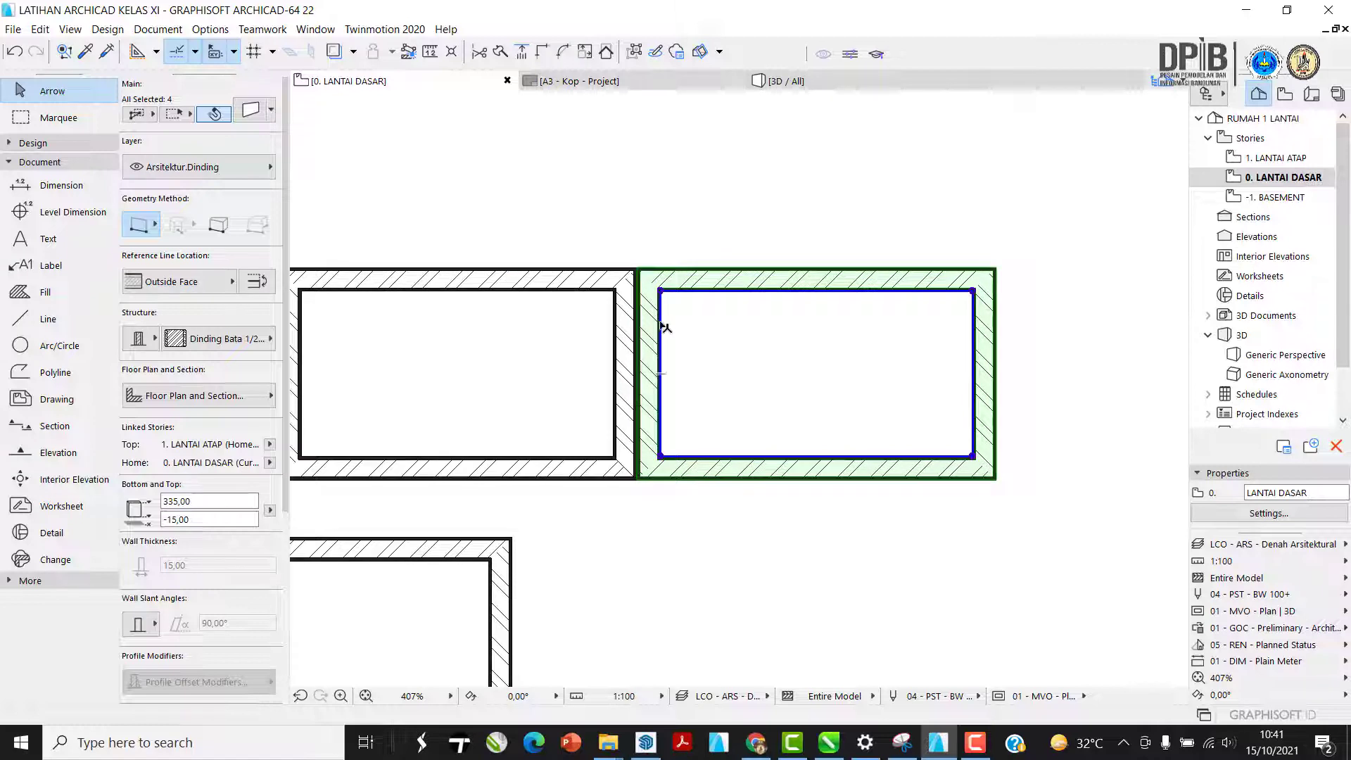
- Move the mirrored wall group horizontally to the right, leaving a gap beside the original rectangle, and clear the selection
mouse_move(686, 345)
middle_down()
mouse_move(682, 330)
mouse_move(710, 353)
middle_up()
click(662, 326)
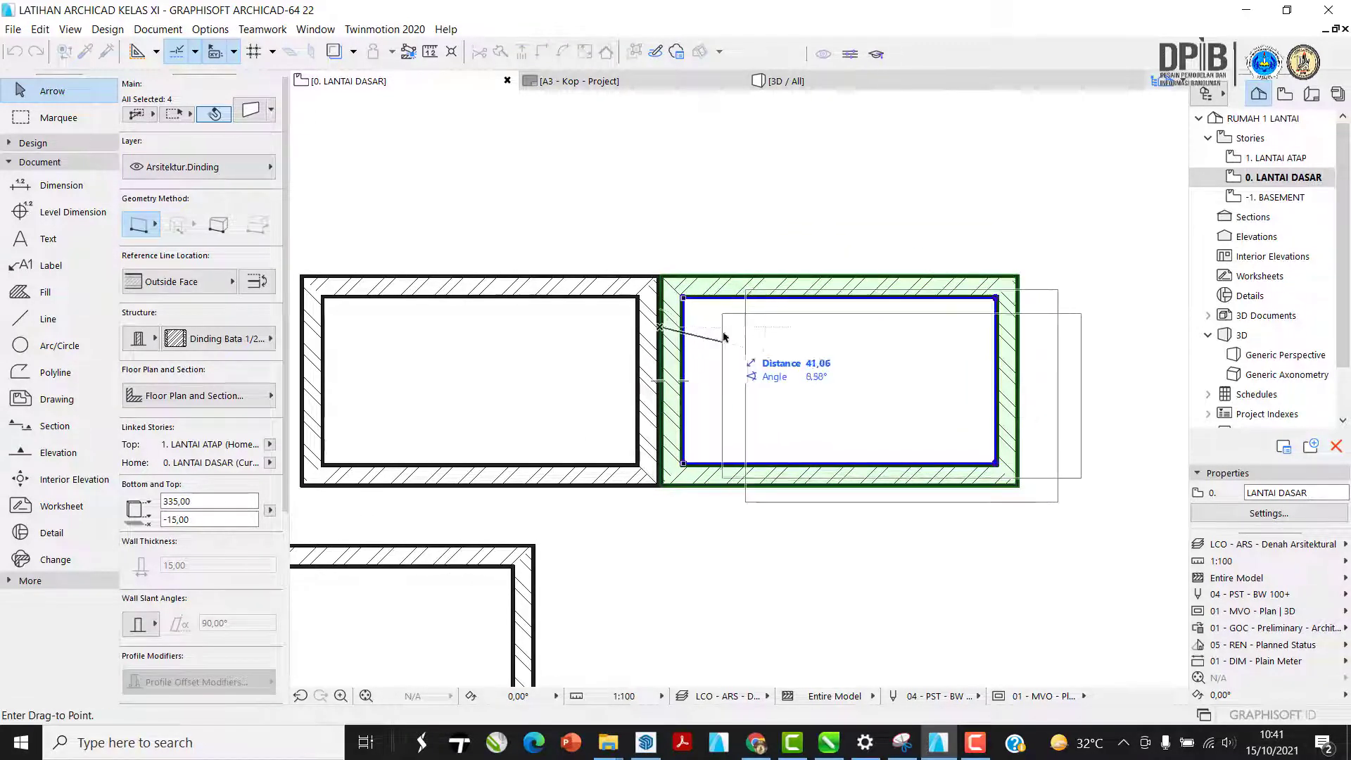
click(725, 328)
mouse_move(684, 464)
middle_down()
mouse_move(679, 432)
mouse_move(556, 383)
mouse_move(539, 380)
mouse_move(518, 411)
middle_up()
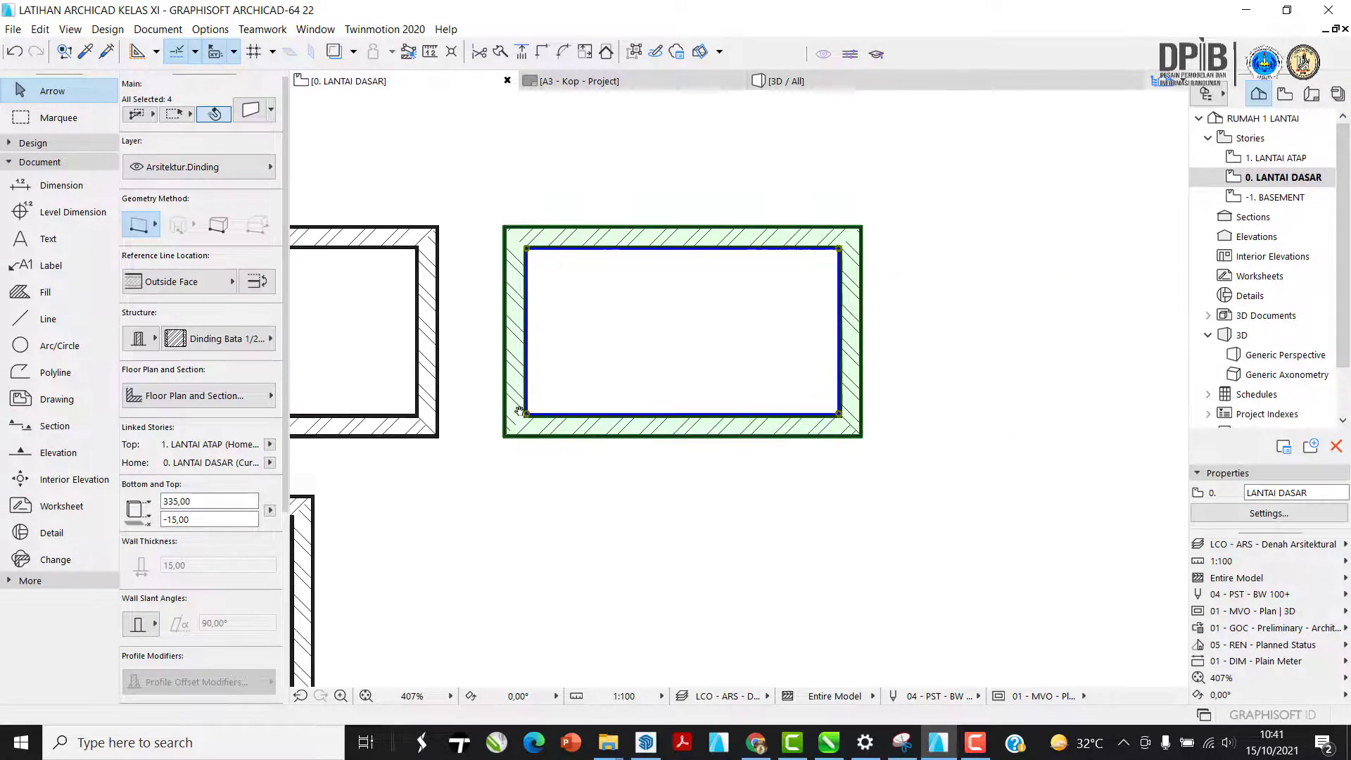
click(594, 441)
click(590, 431)
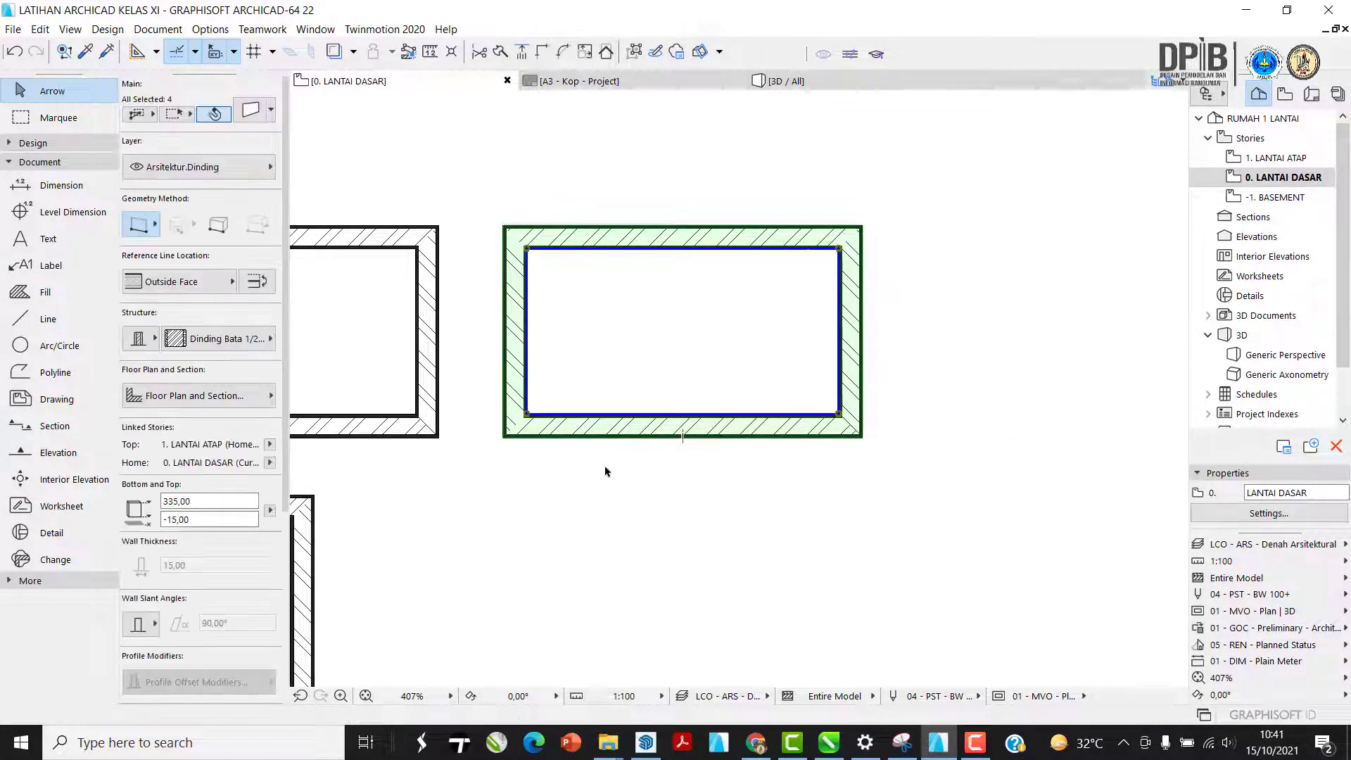
click(585, 459)
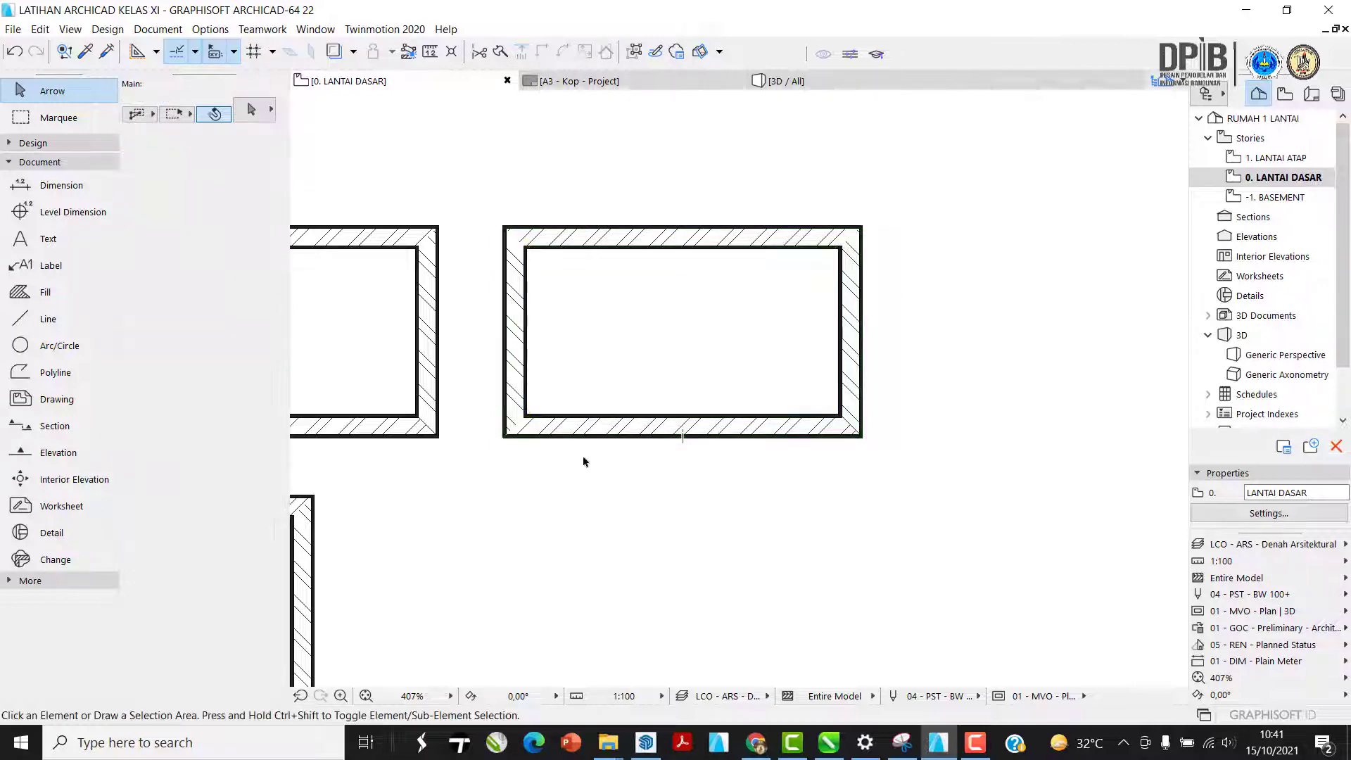
- Select the four grouped walls of the mirrored rectangle again
middle_drag(585, 459, 660, 425)
click(666, 407)
click(751, 415)
mouse_move(751, 415)
middle_down()
mouse_move(579, 423)
mouse_move(498, 407)
mouse_move(584, 402)
middle_up()
scroll(585, 417, down, 5)
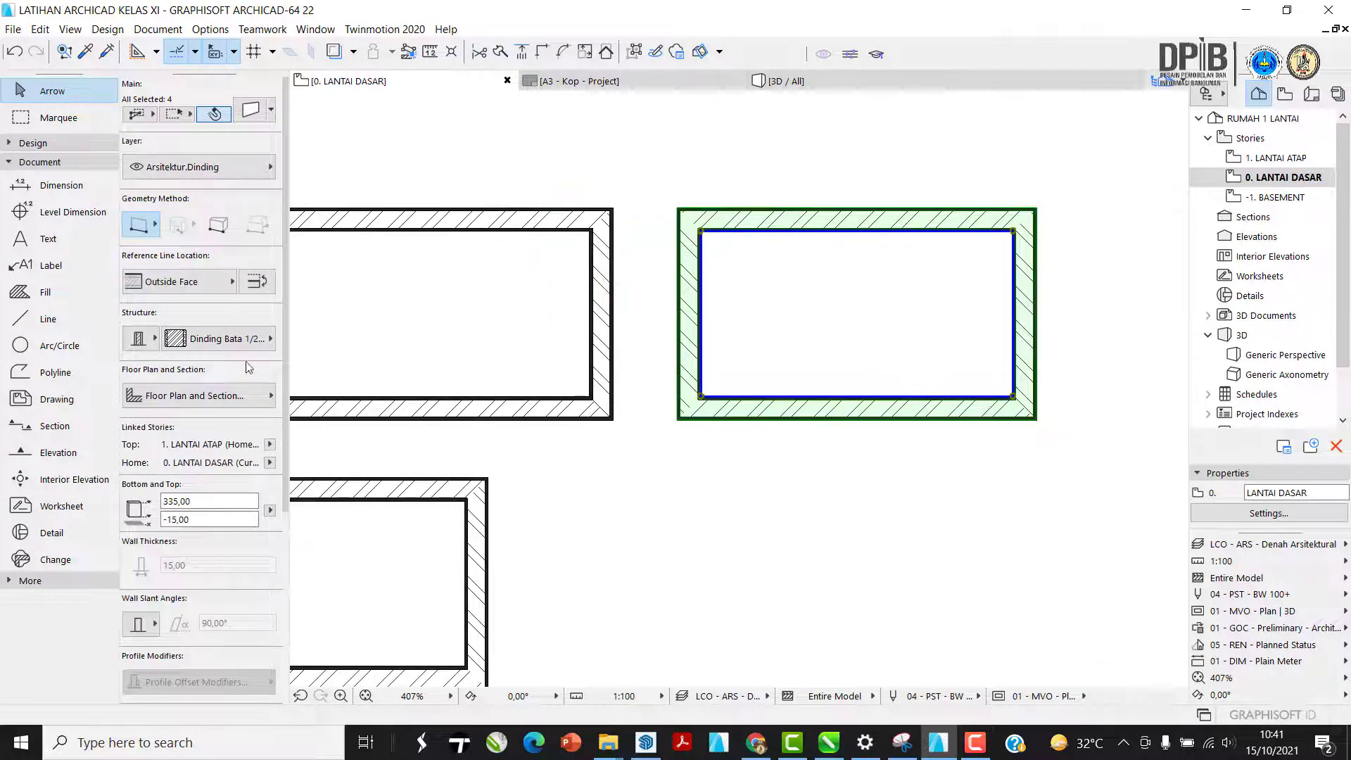
- Draw a straight wall downward from the mirrored rectangle's lower-left inner corner, with the reference line location set to Outside Face
click(33, 143)
click(49, 165)
click(171, 282)
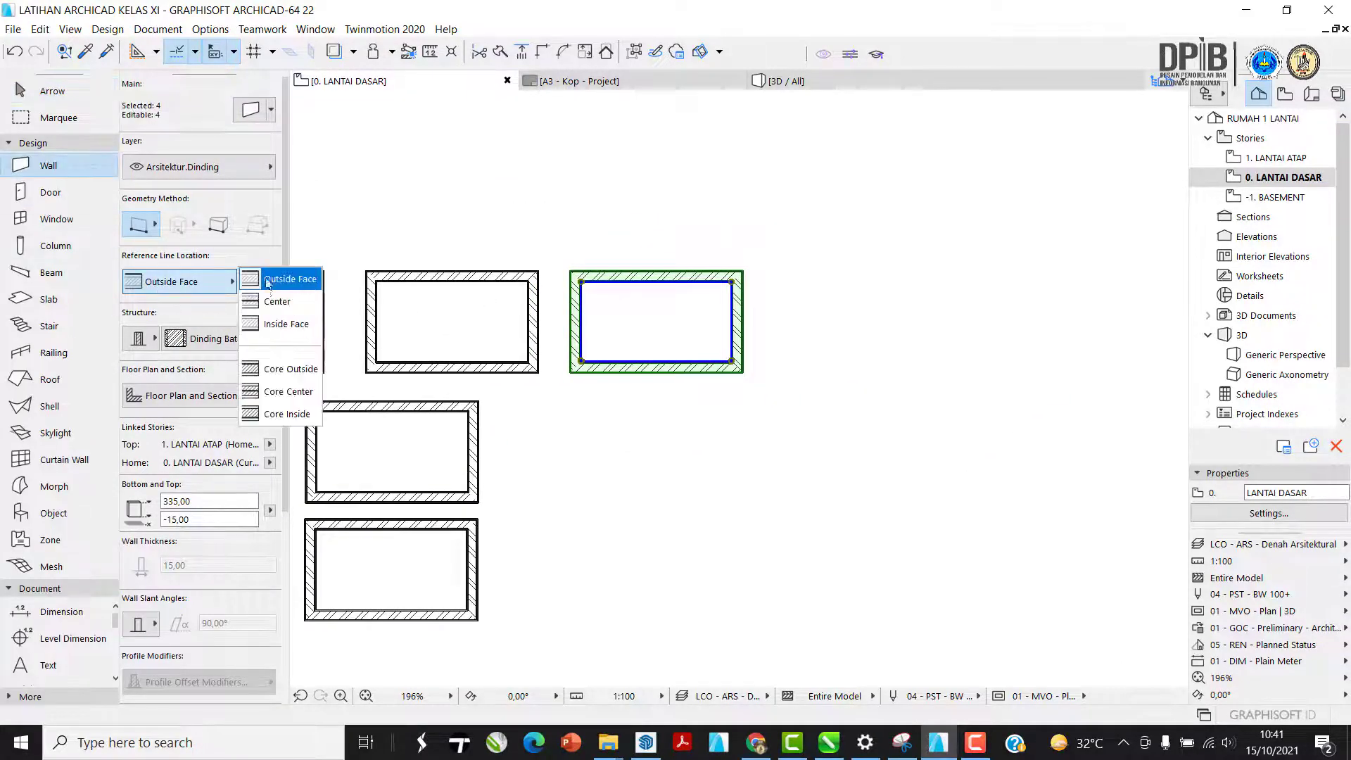
key(Escape)
scroll(558, 372, up, 3)
click(598, 354)
click(180, 282)
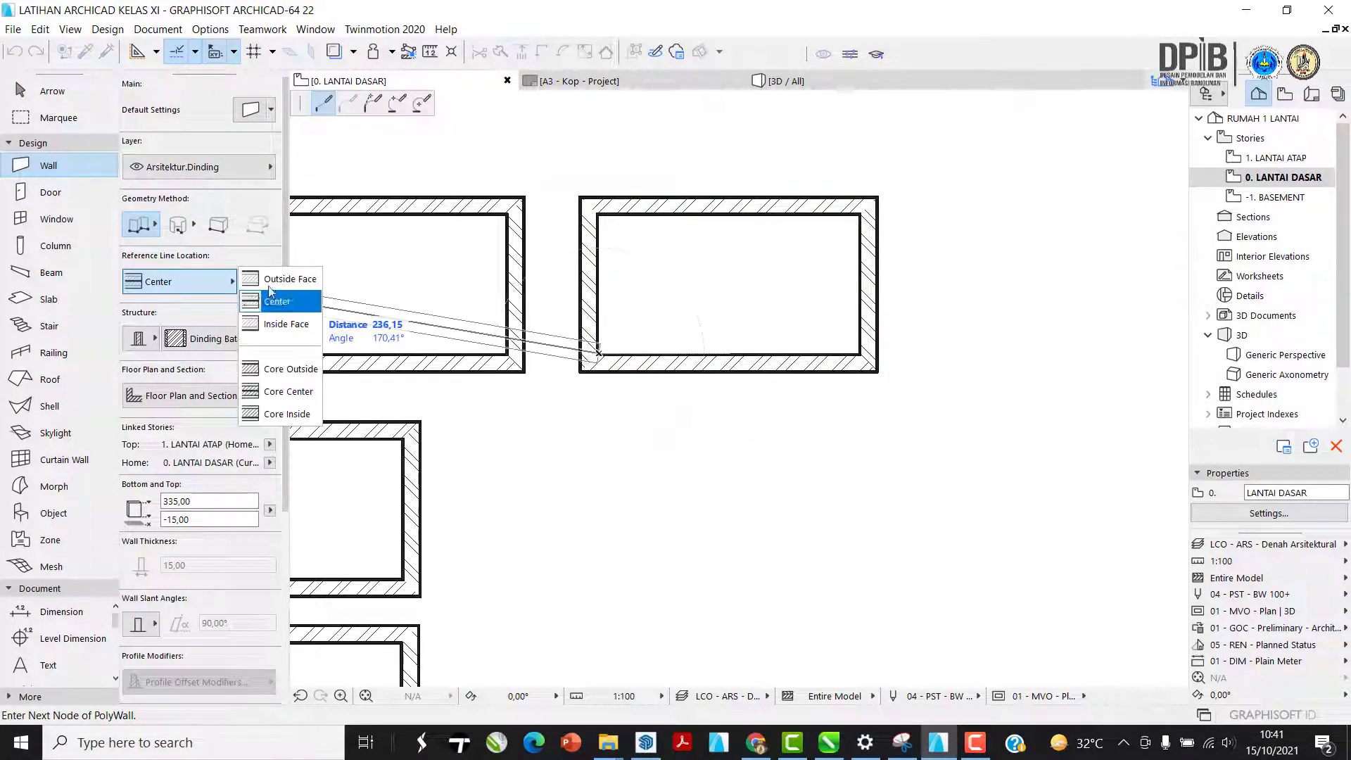
click(284, 278)
double_click(598, 504)
key(Escape)
- Suspend grouping, select only the mirrored rectangle's bottom wall, and clear the selection
scroll(637, 392, up, 2)
click(592, 365)
middle_drag(593, 371, 603, 443)
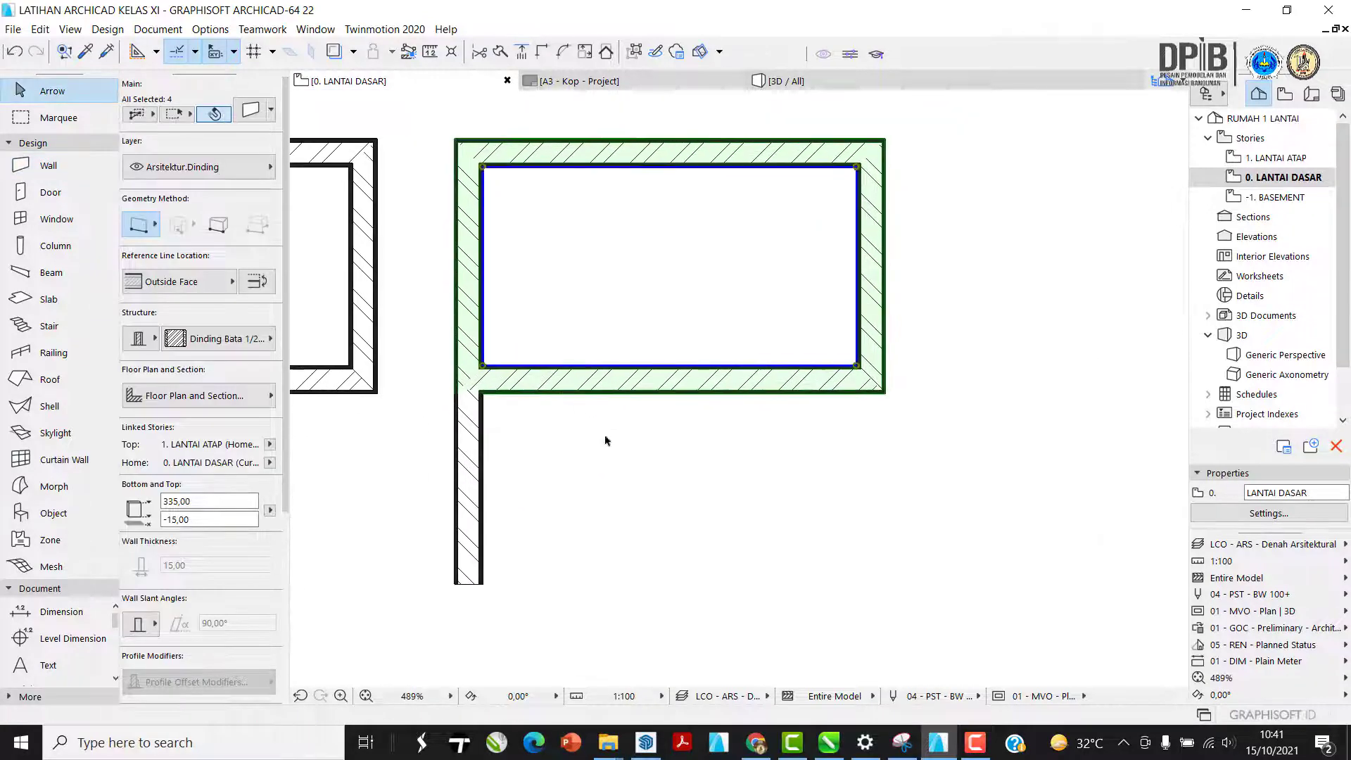
click(606, 165)
click(530, 416)
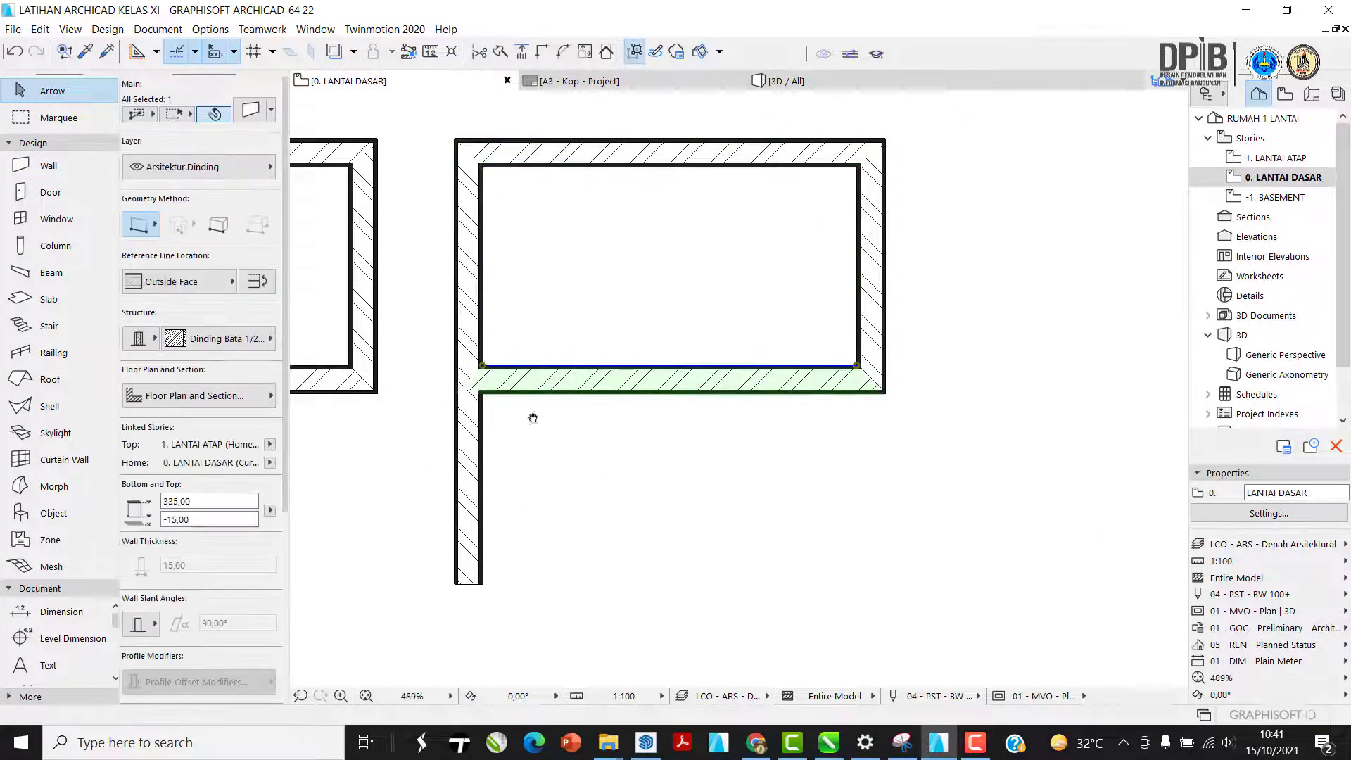
middle_drag(531, 416, 555, 395)
key(Escape)
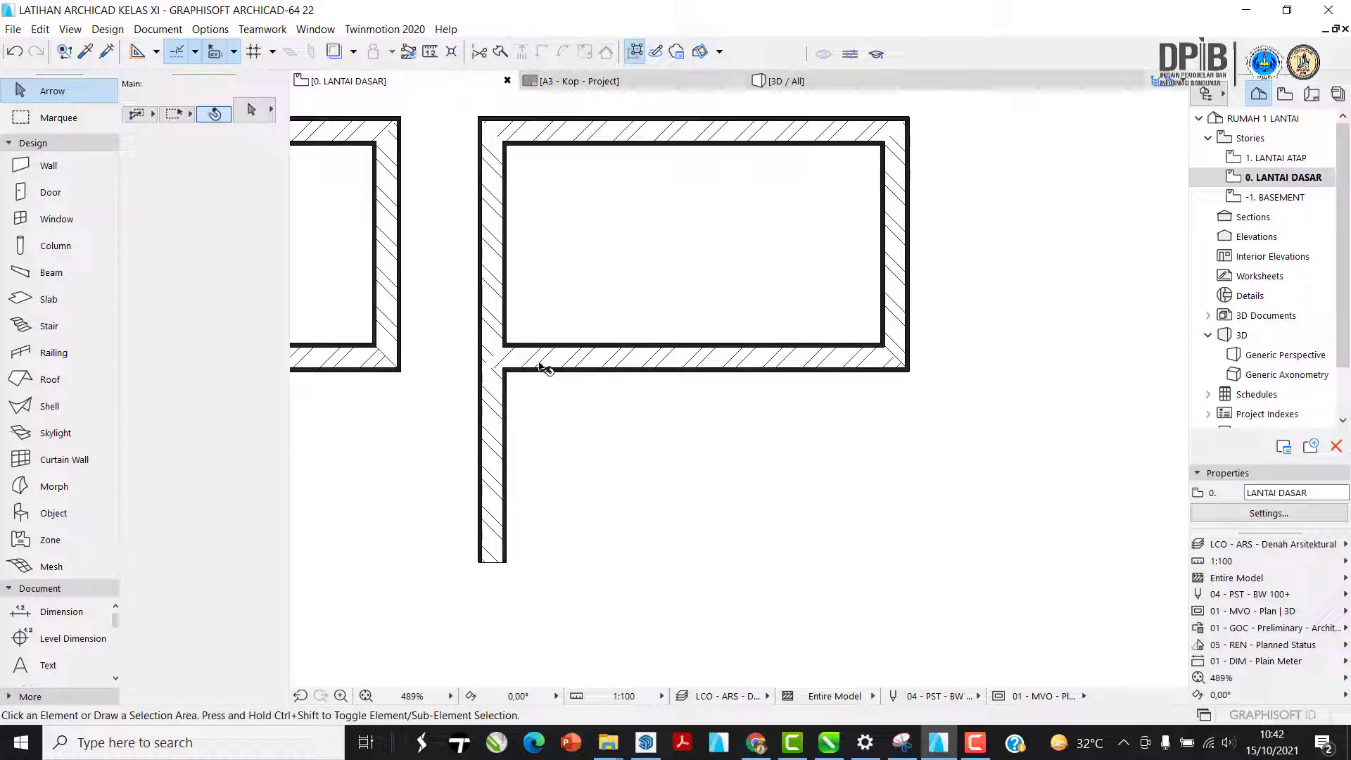
- Try trimming away the mirrored rectangle's bottom wall, and undo the trim
ctrl+click(541, 365)
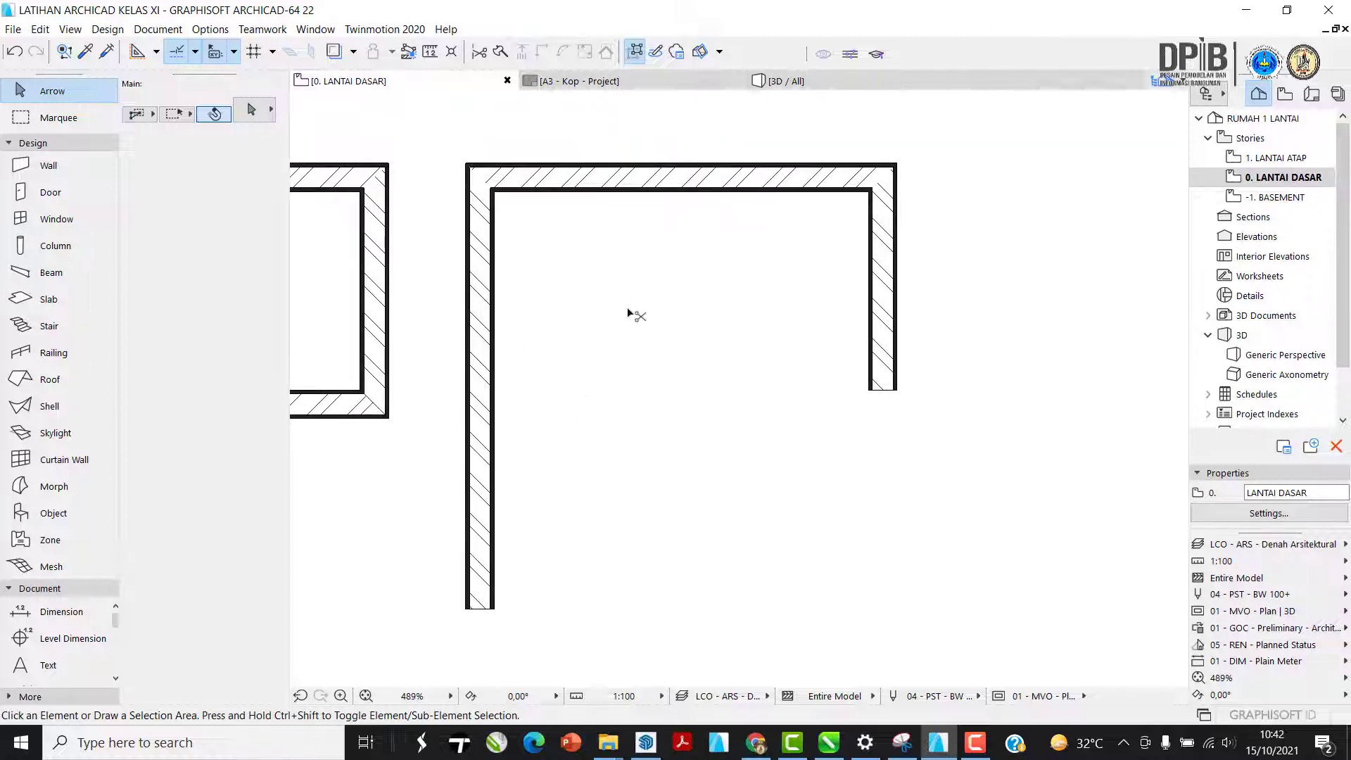
key(ctrl+z)
- Trim away the wall piece extending below the mirrored rectangle's lower-left corner
click(564, 413)
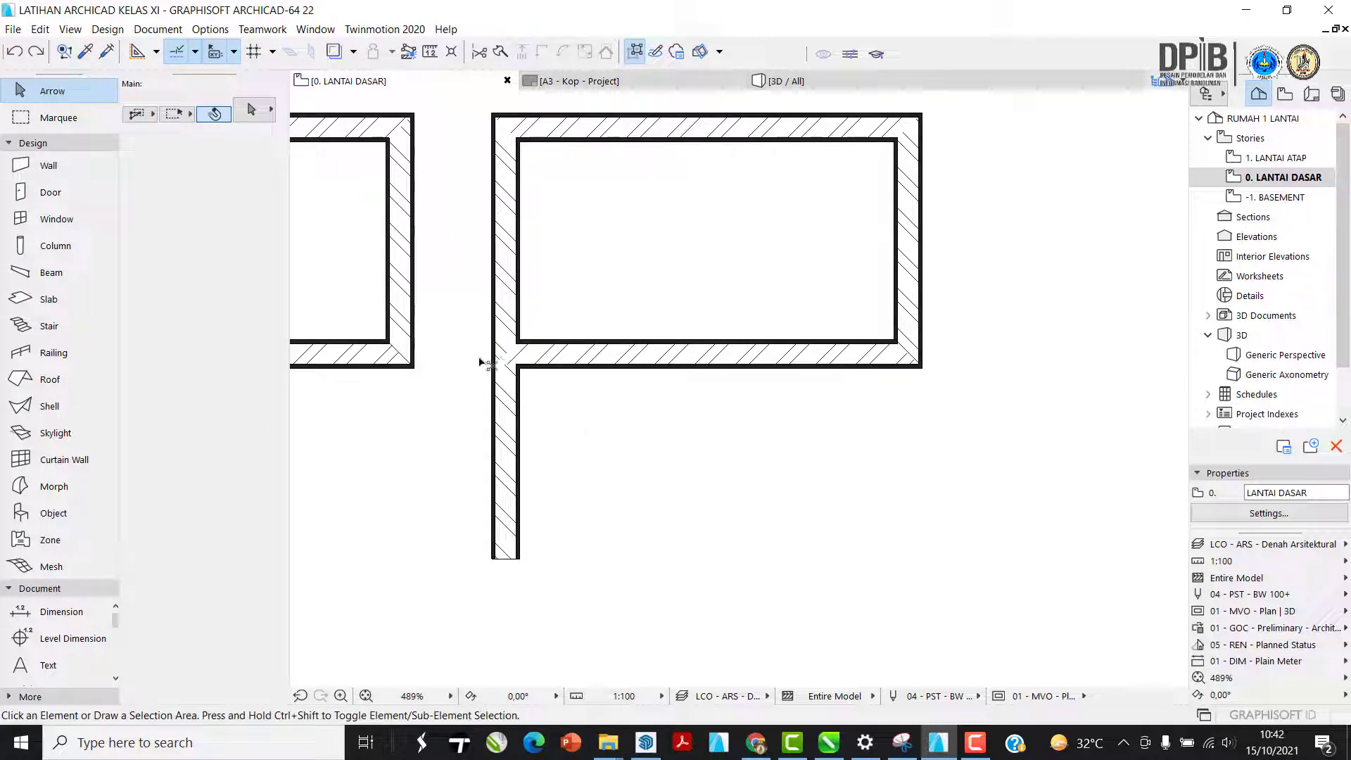
ctrl+click(508, 406)
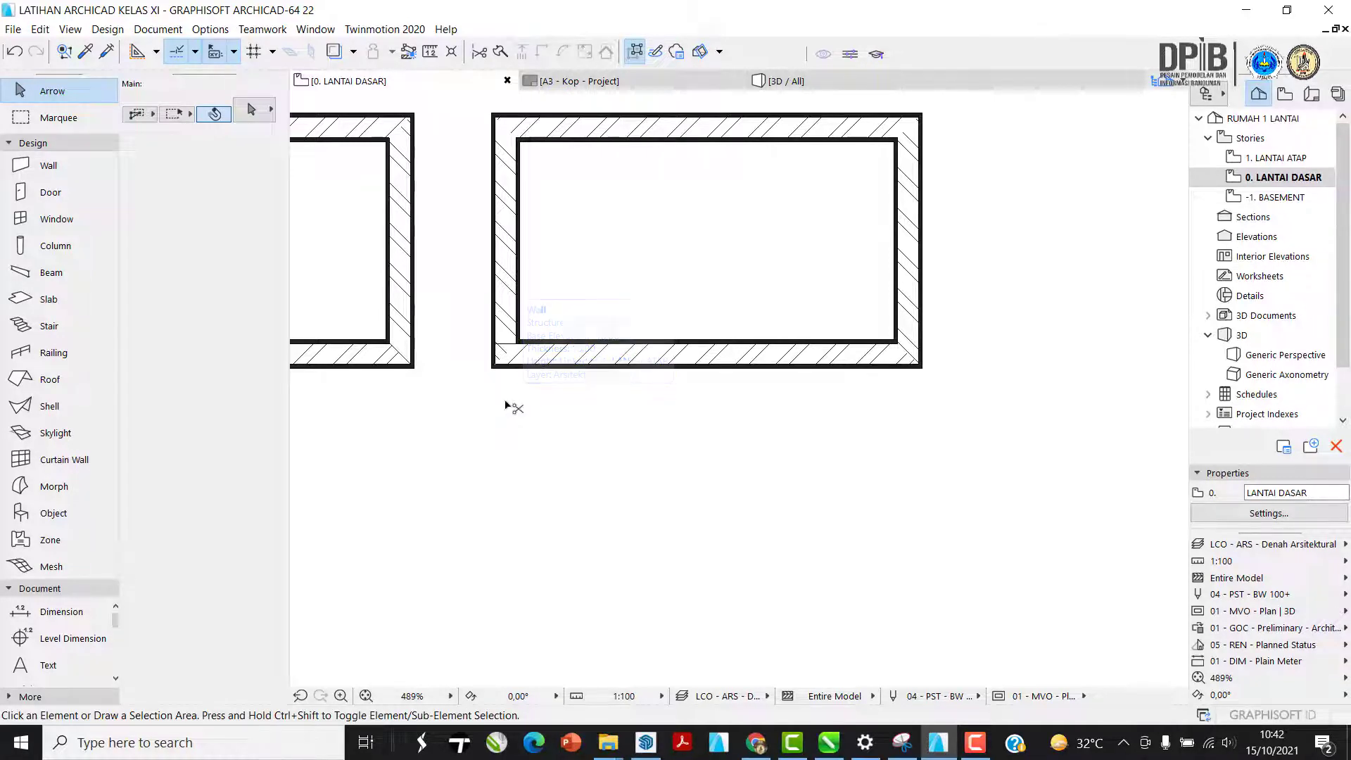
scroll(501, 359, up, 1)
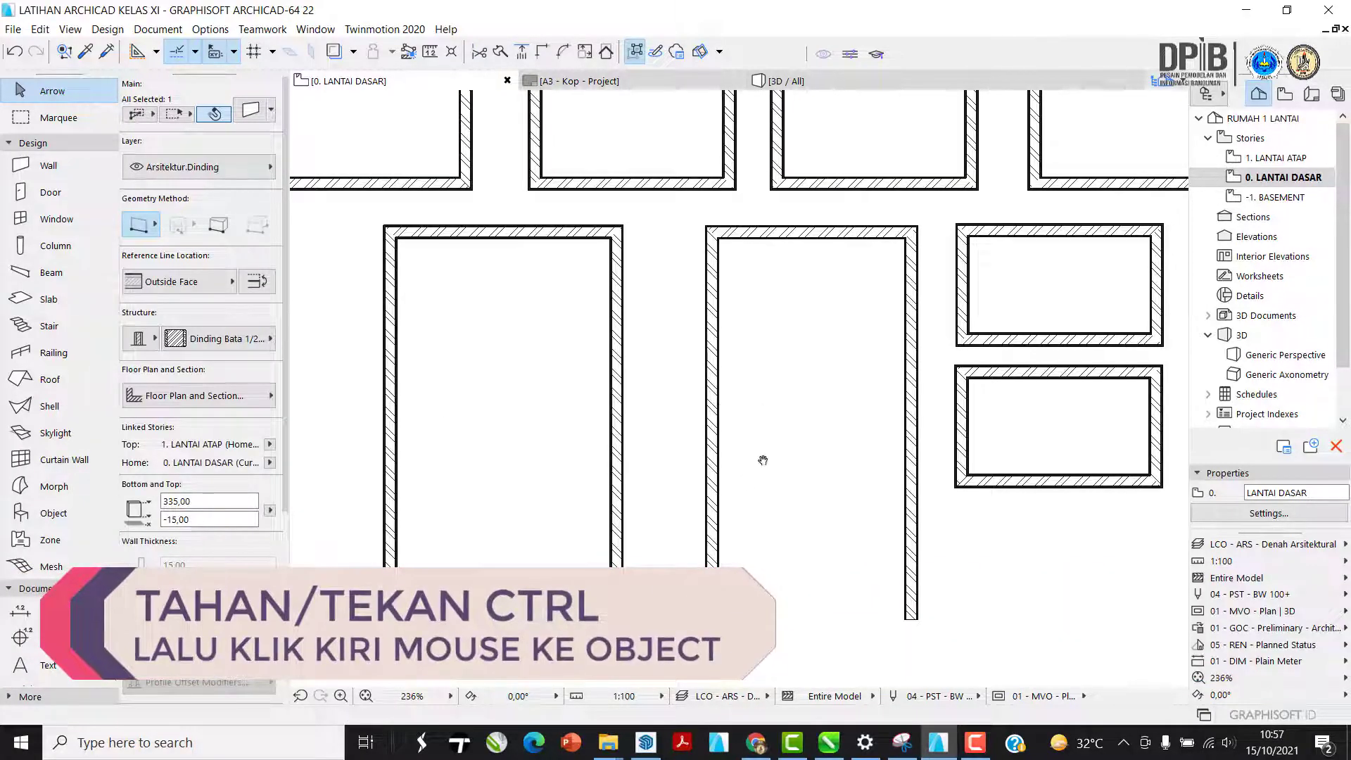
- Select the left upright wall of the first U-shaped wall set, examine its open lower end, and deselect it
middle_drag(763, 460, 751, 425)
middle_drag(738, 530, 734, 518)
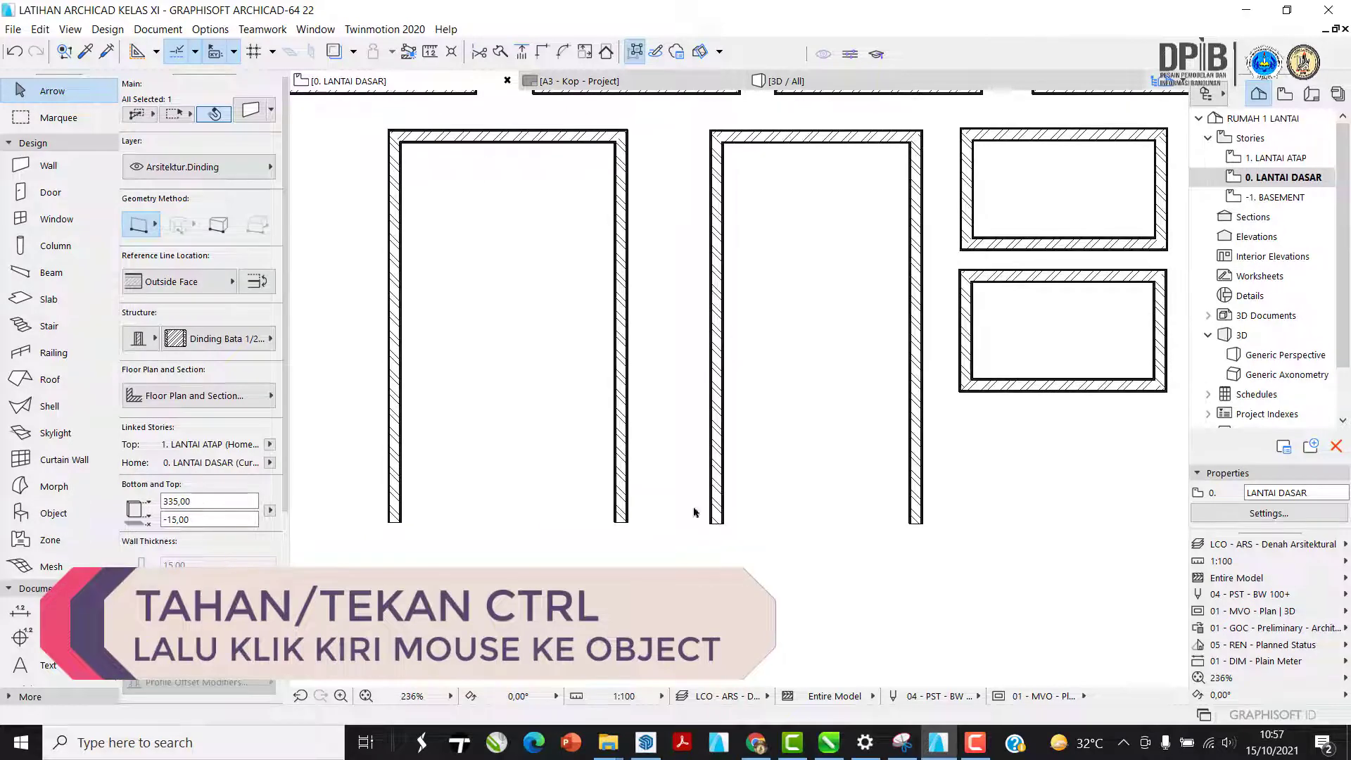
middle_drag(571, 502, 661, 511)
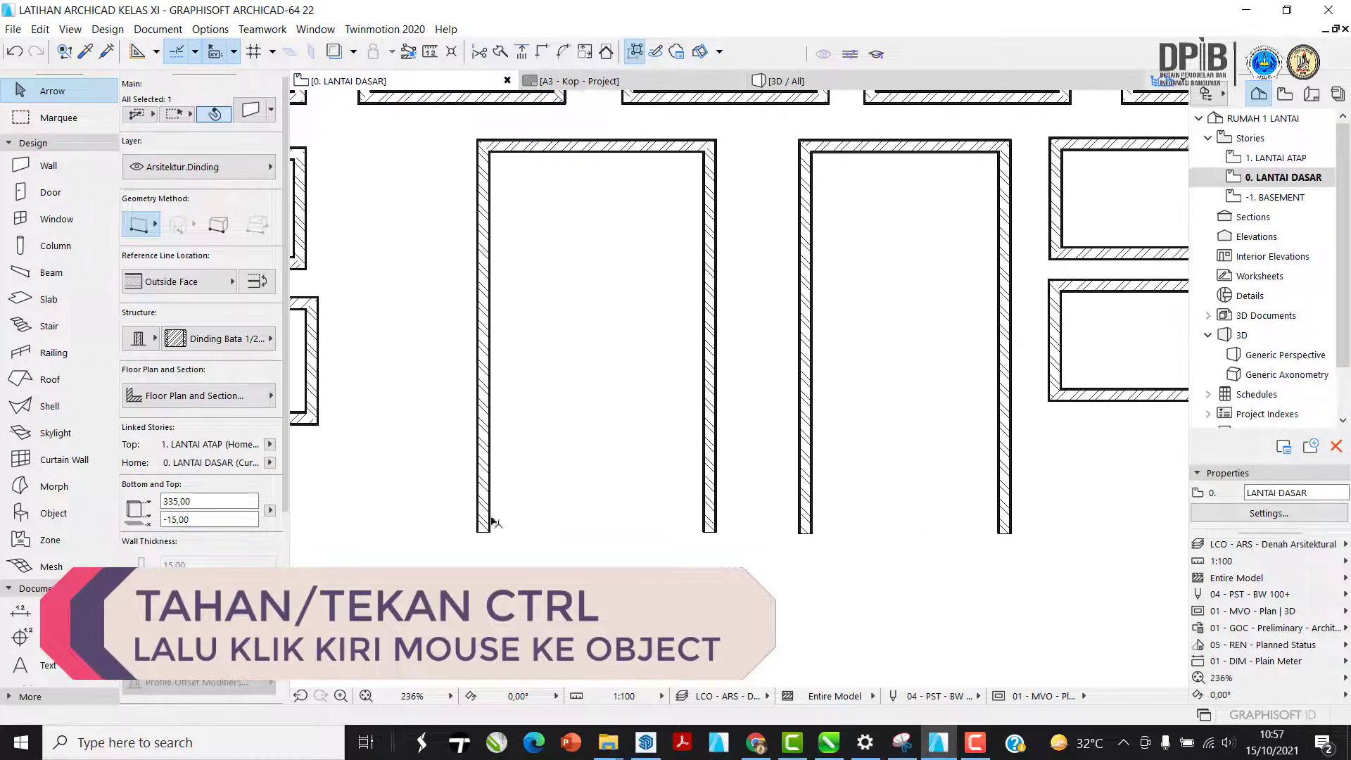
middle_drag(513, 513, 556, 498)
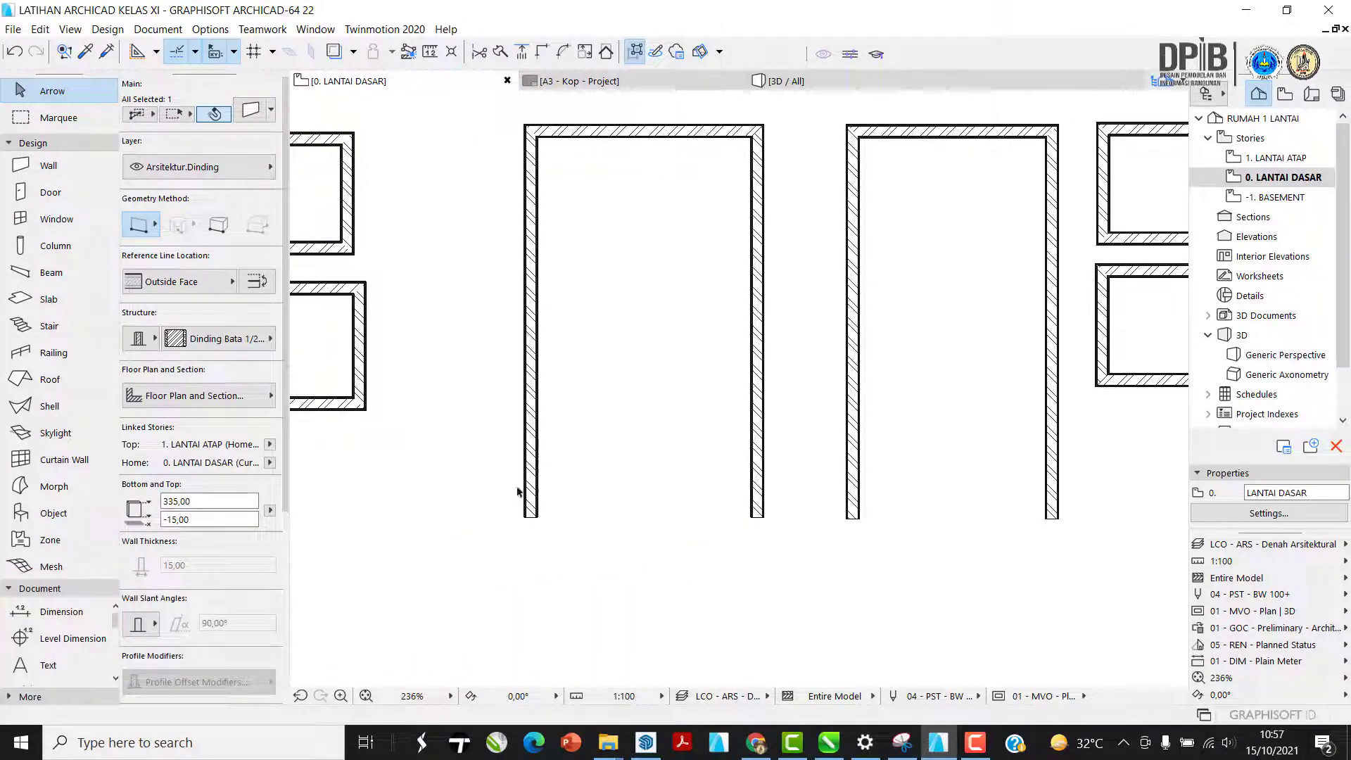
click(537, 514)
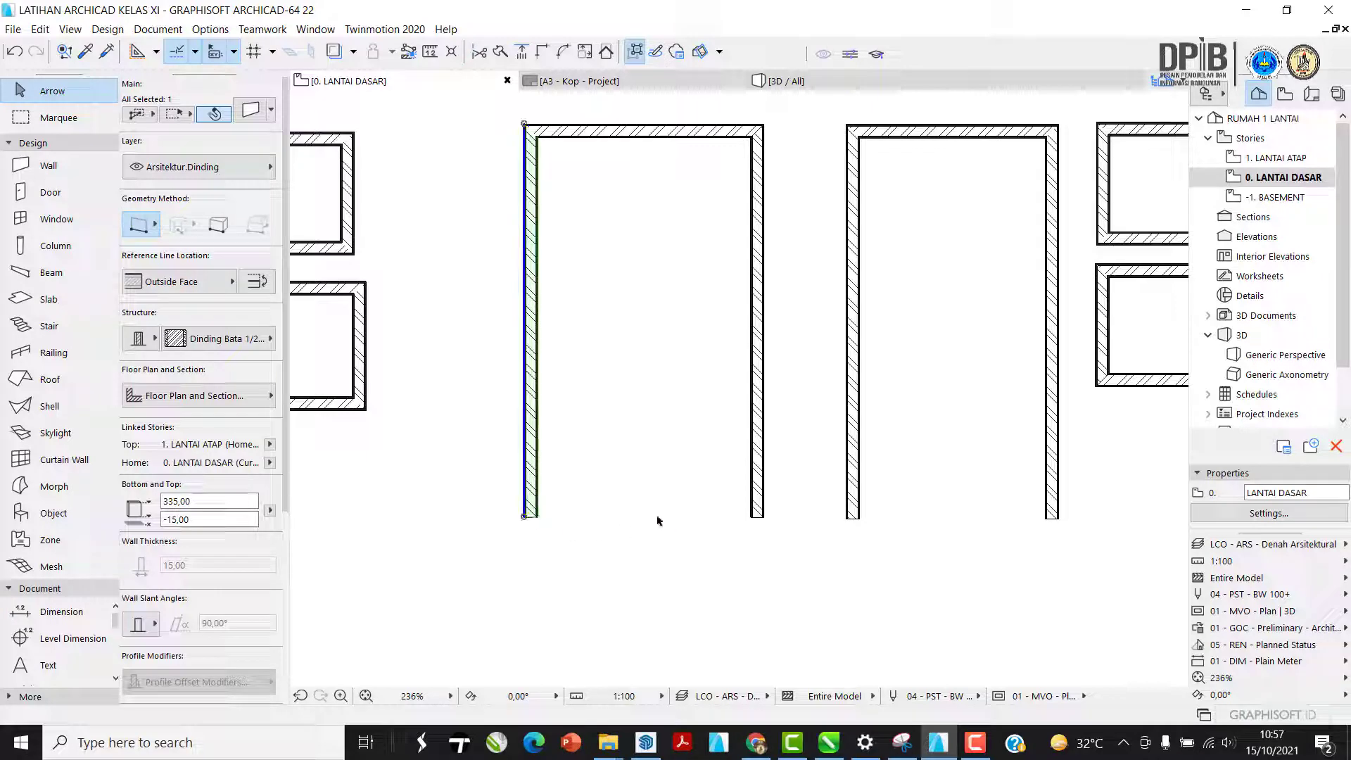
scroll(658, 521, down, 5)
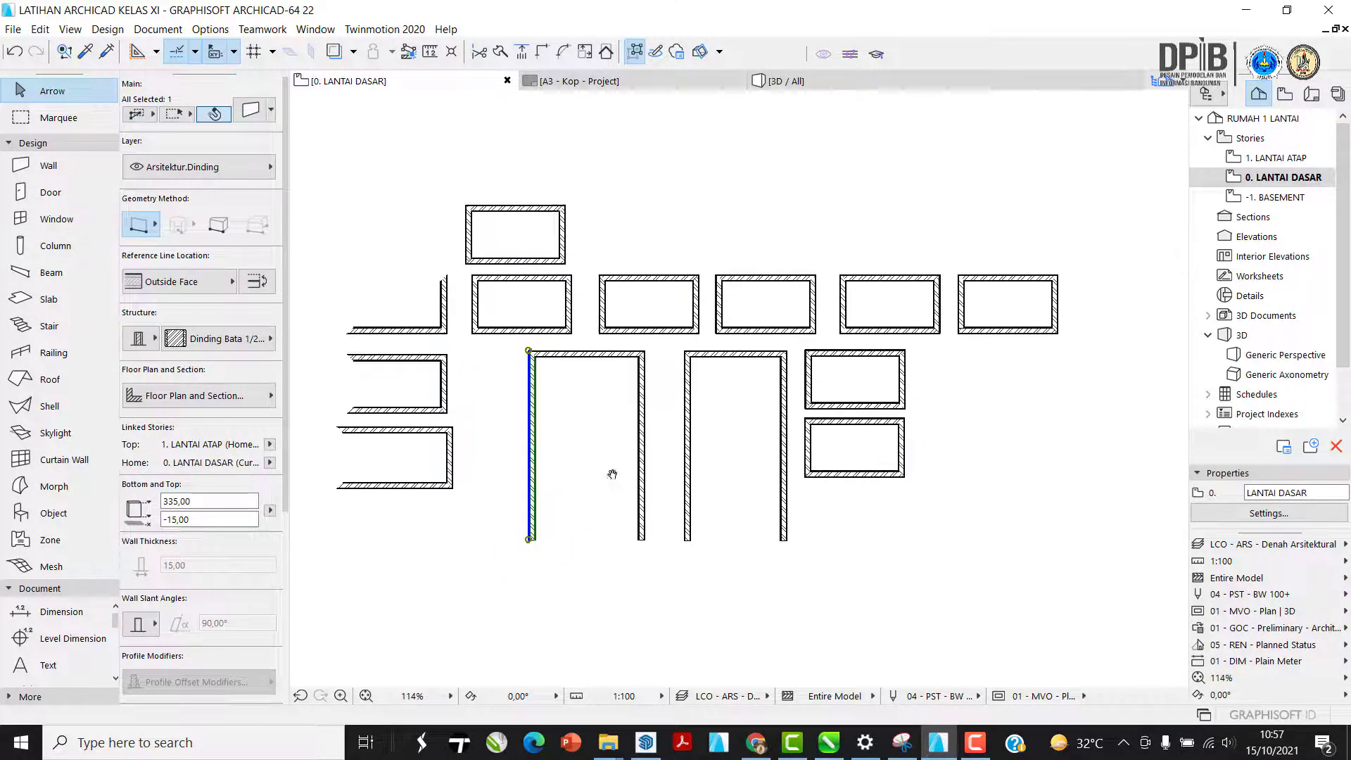
scroll(542, 526, up, 8)
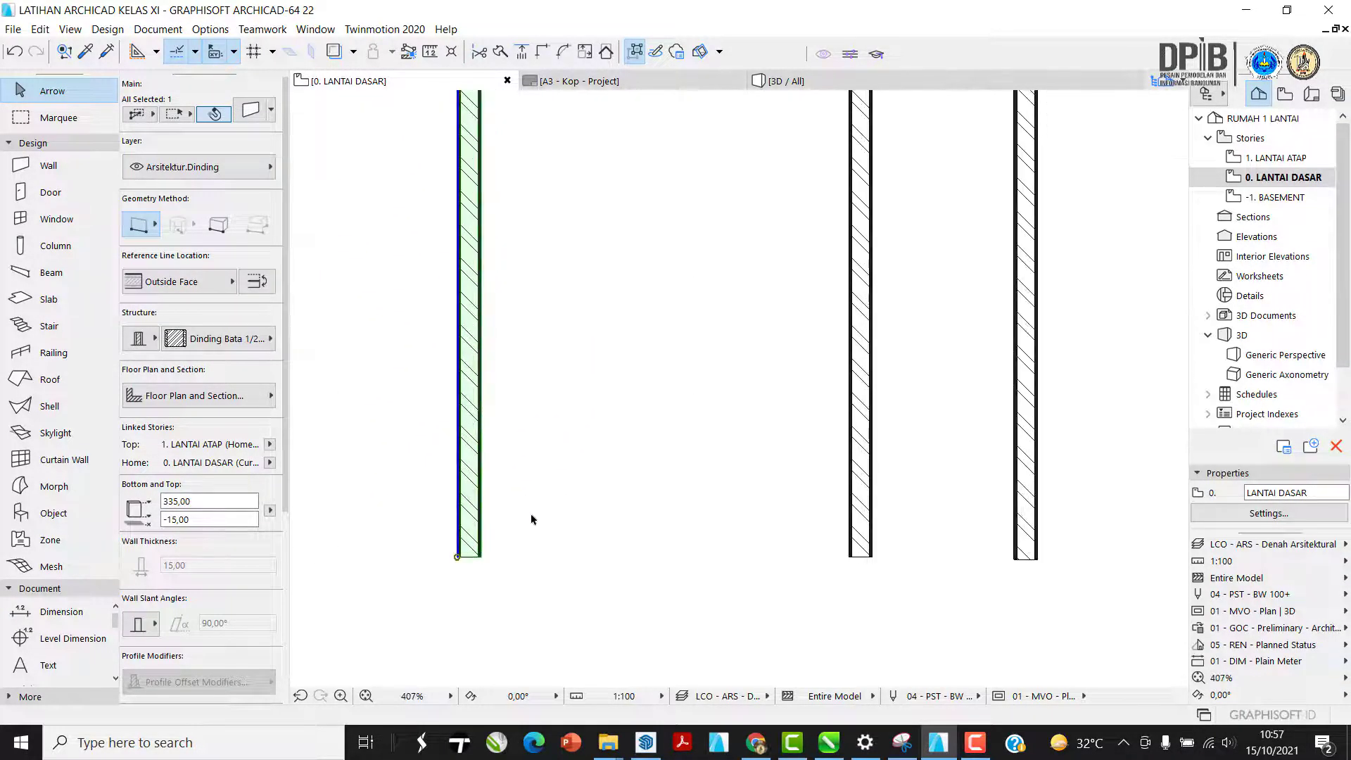
scroll(563, 403, down, 4)
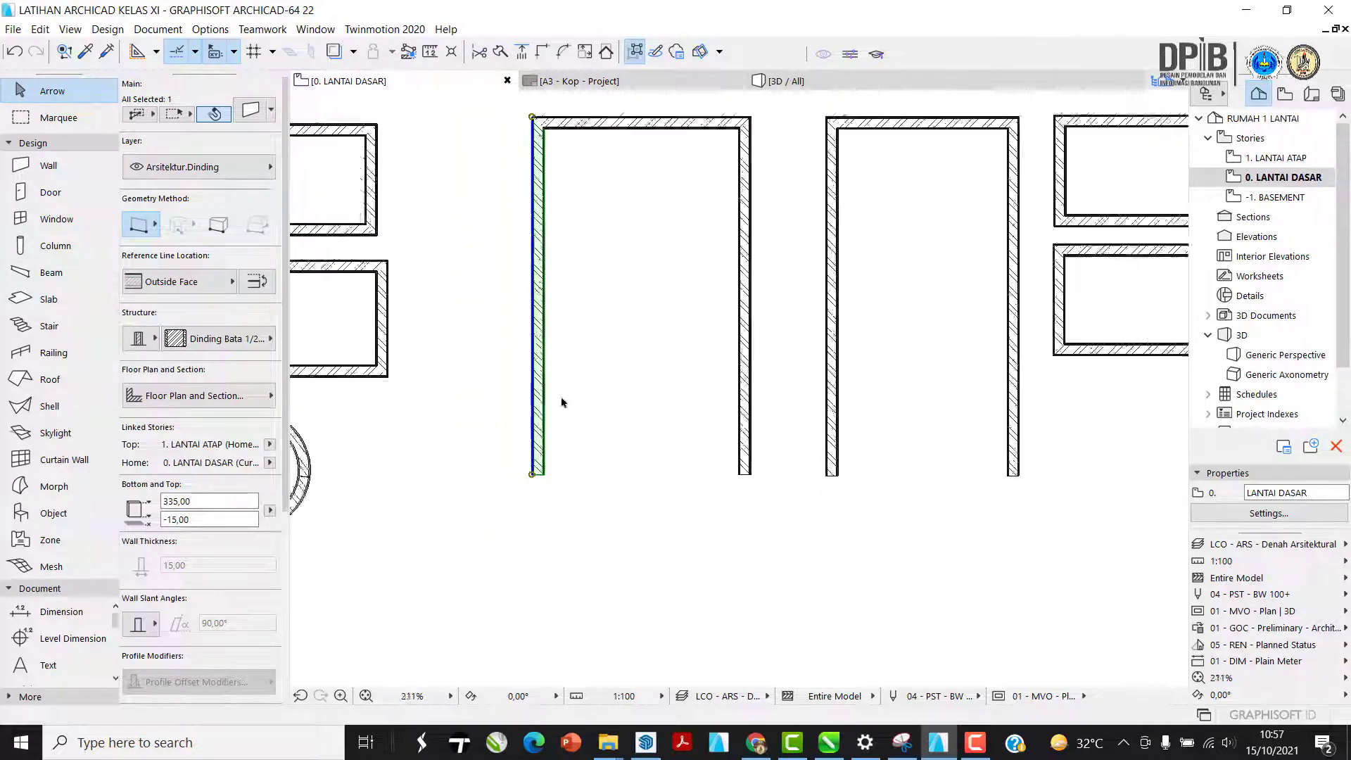
scroll(537, 423, up, 2)
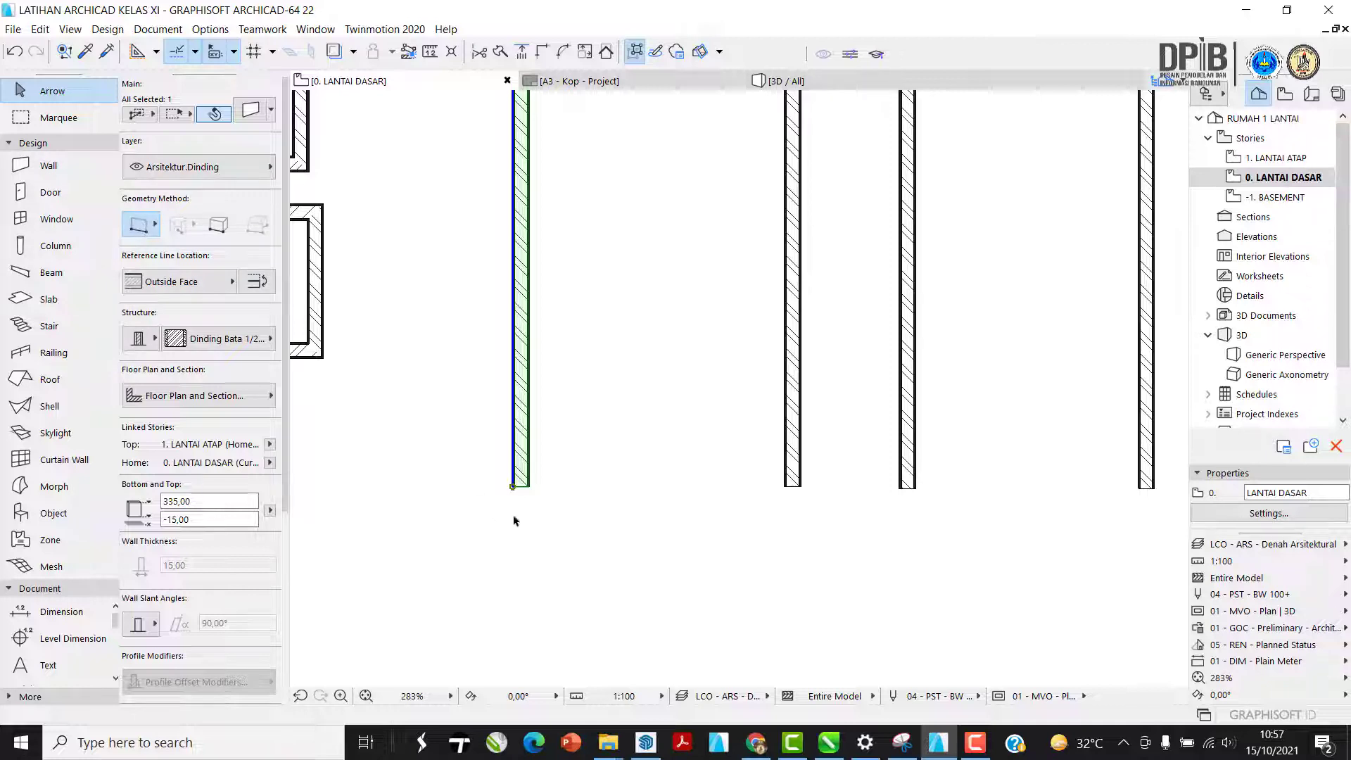
scroll(514, 520, up, 4)
click(507, 491)
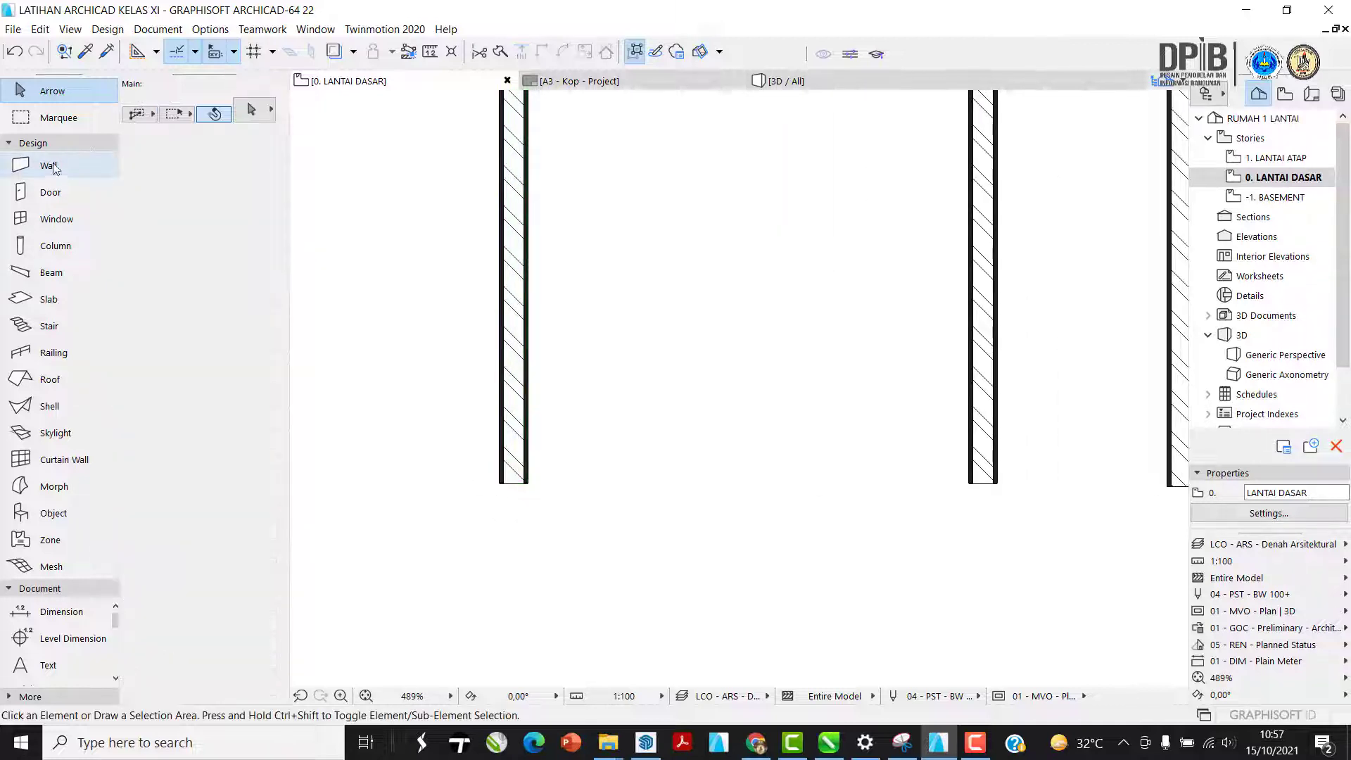
- Draw a short horizontal wall to the right from the lower end of the first U shape's left upright wall
click(49, 166)
click(501, 484)
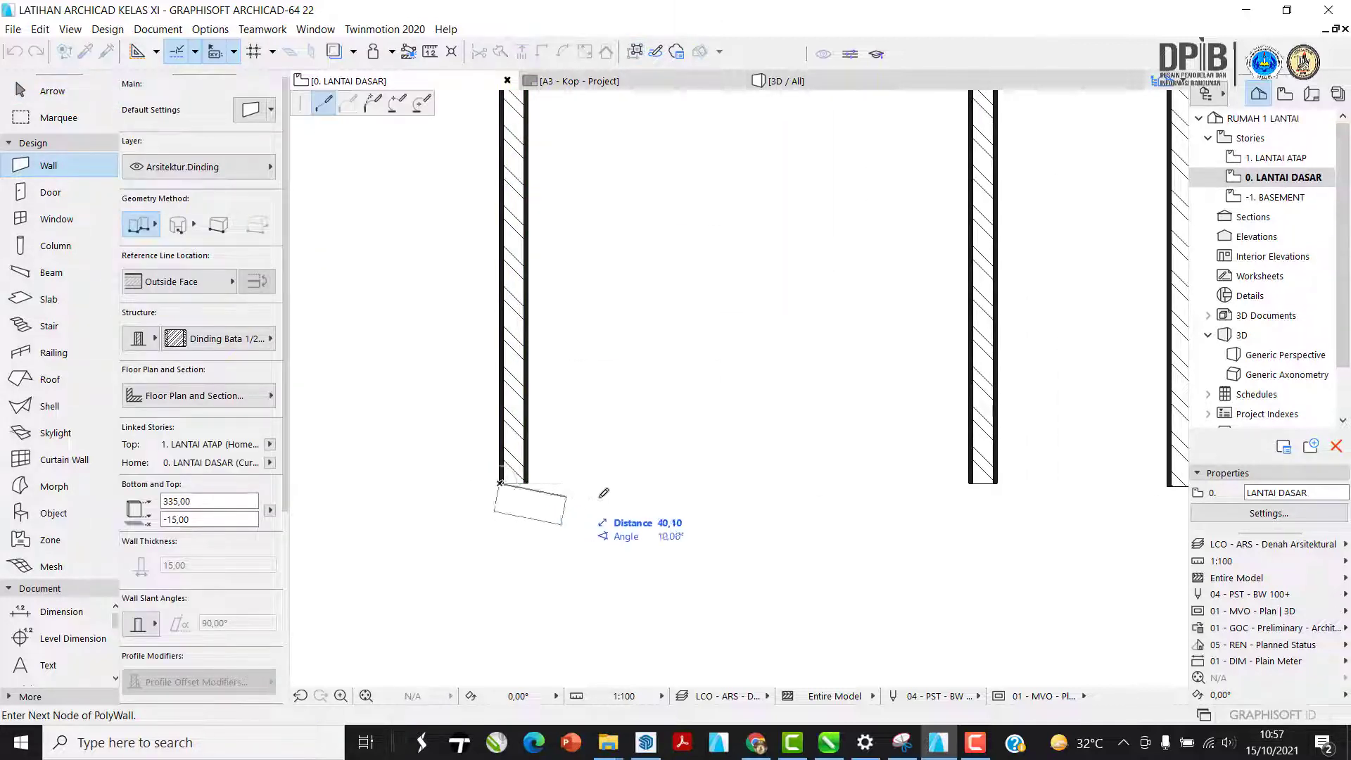
double_click(610, 484)
scroll(614, 479, down, 5)
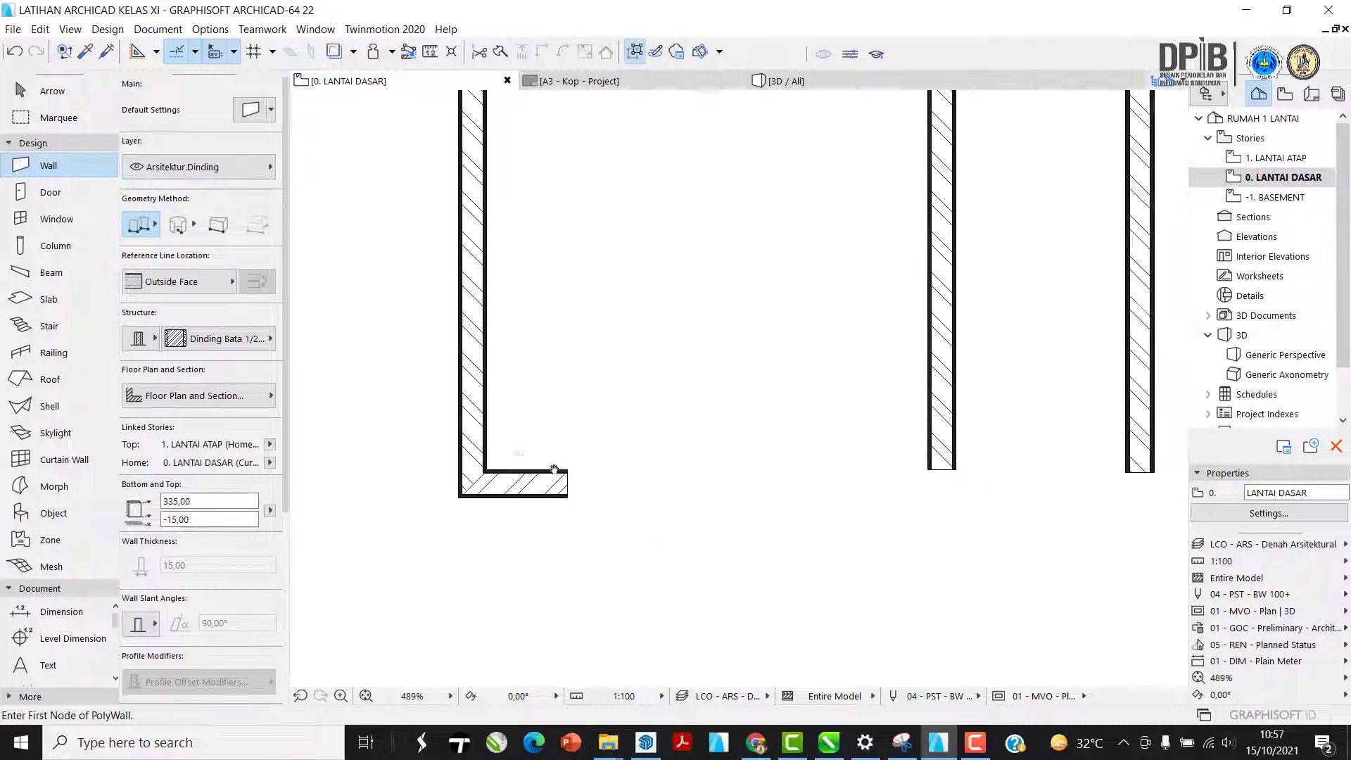
key(Escape)
- Intersect the short bottom wall with the first U shape's right upright wall to close the rectangle
scroll(601, 508, up, 4)
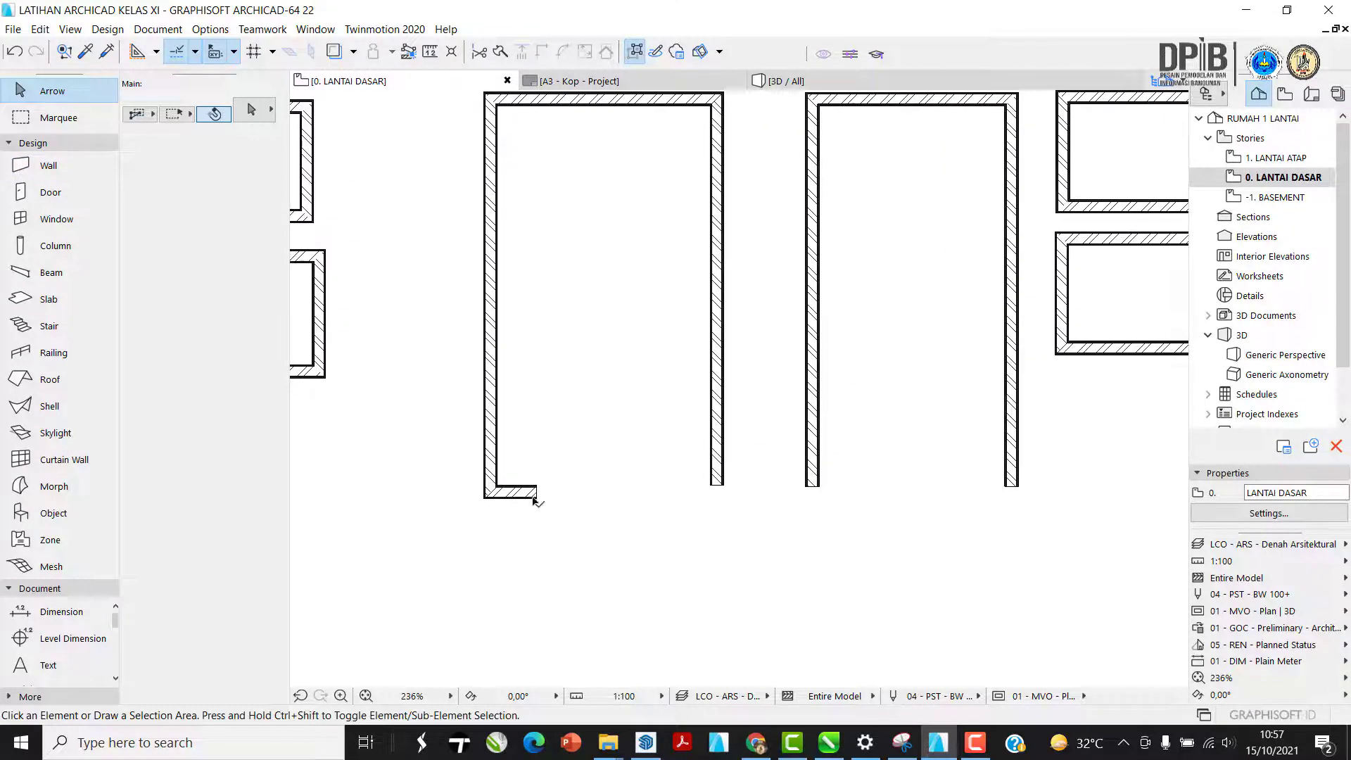
click(522, 501)
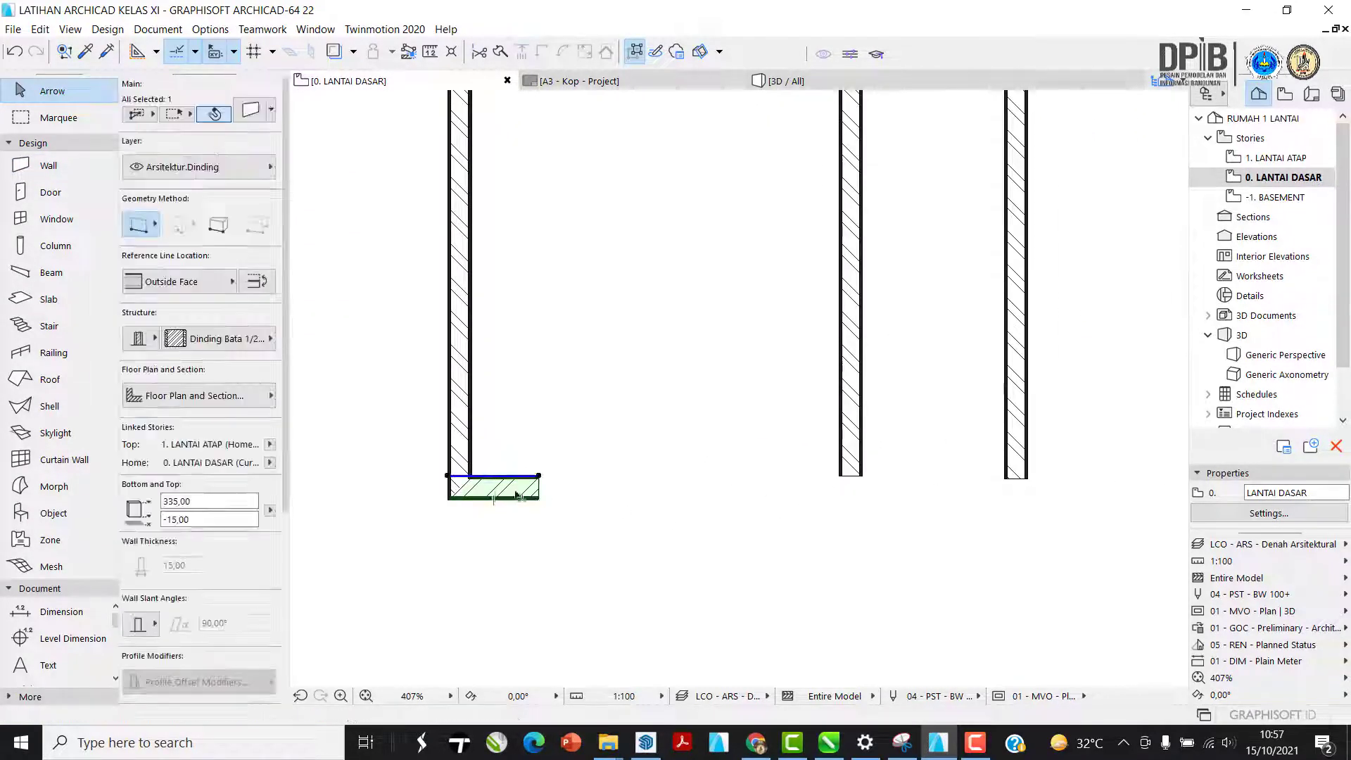
click(851, 457)
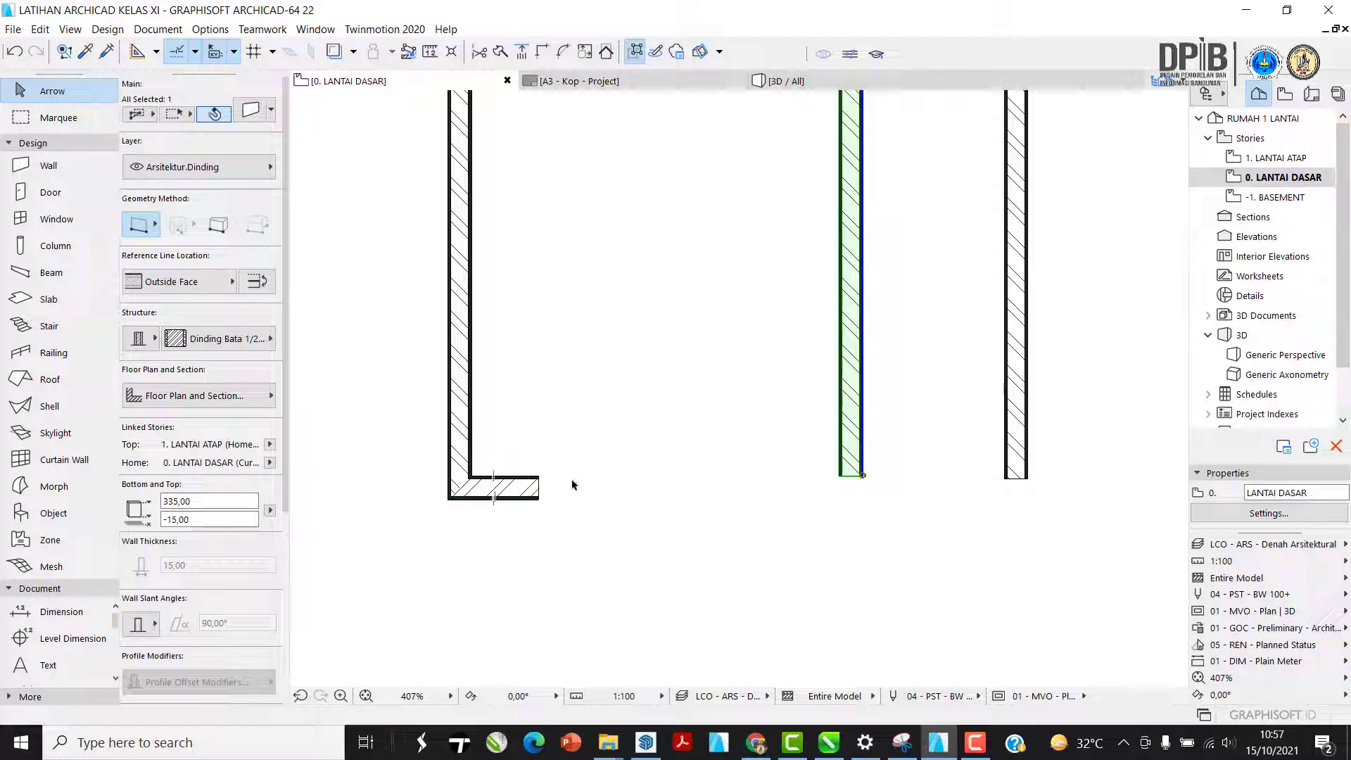
click(566, 501)
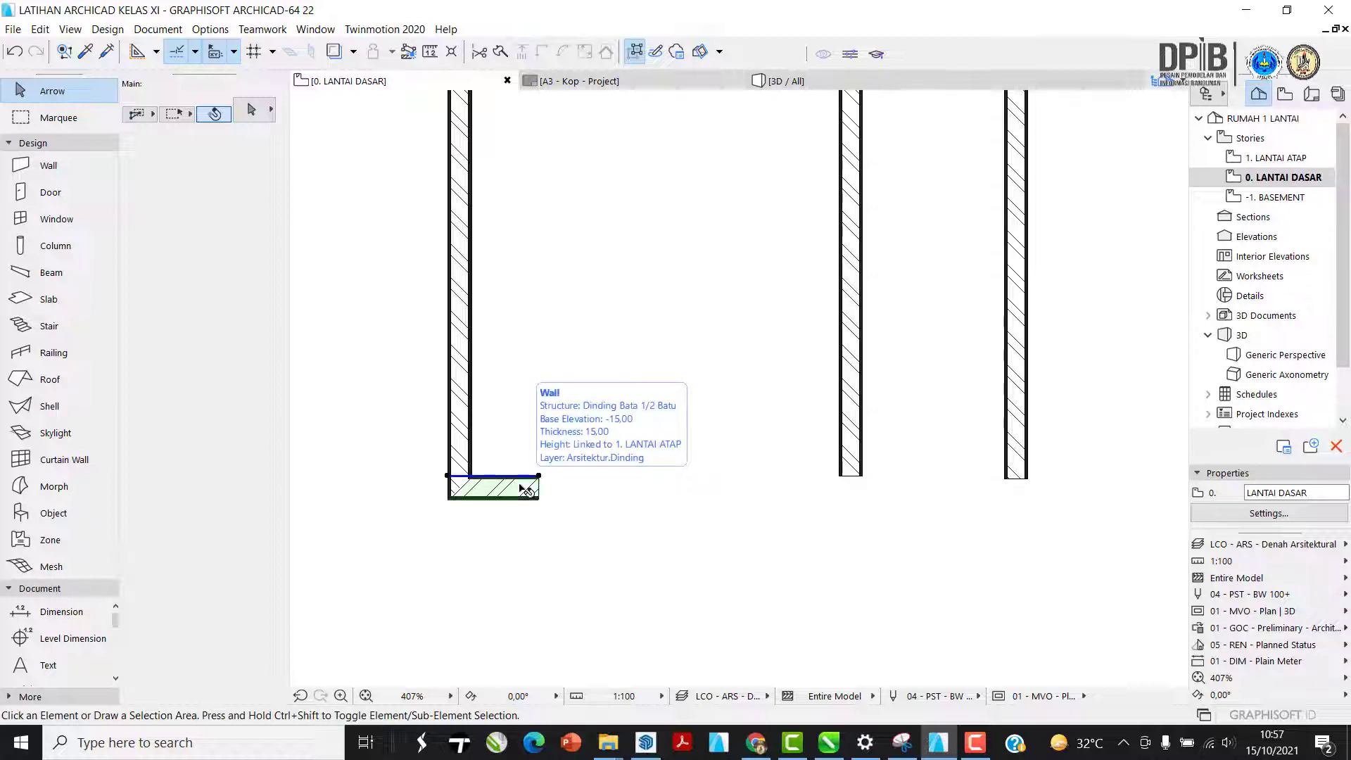
click(526, 488)
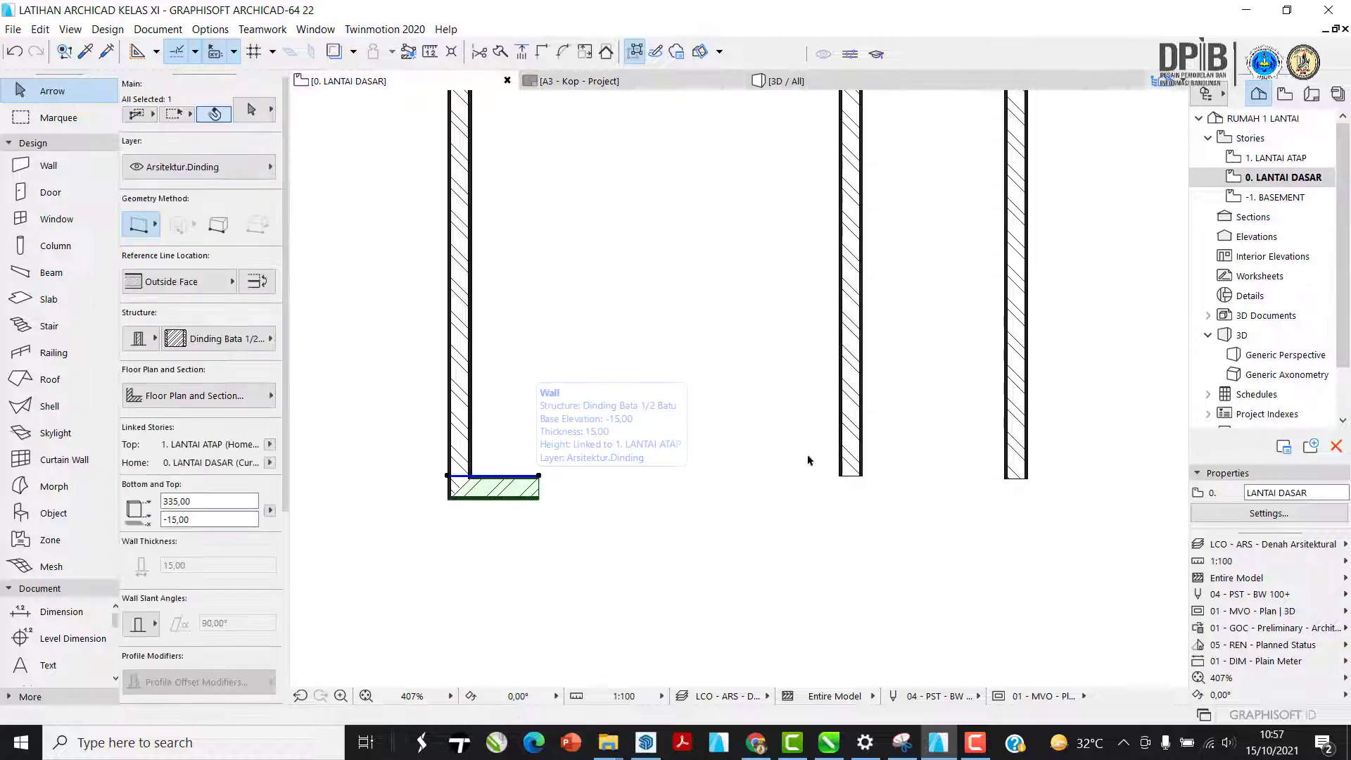
shift+click(852, 419)
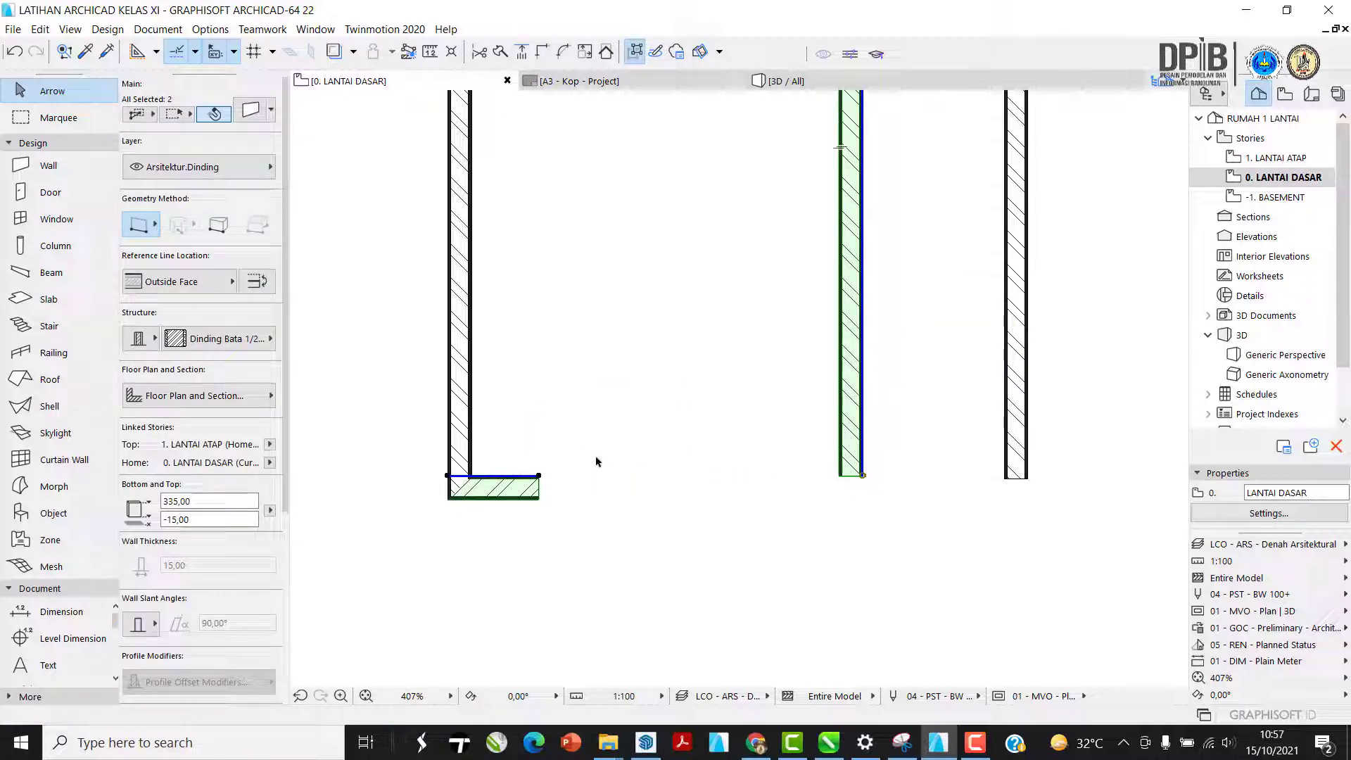
click(543, 51)
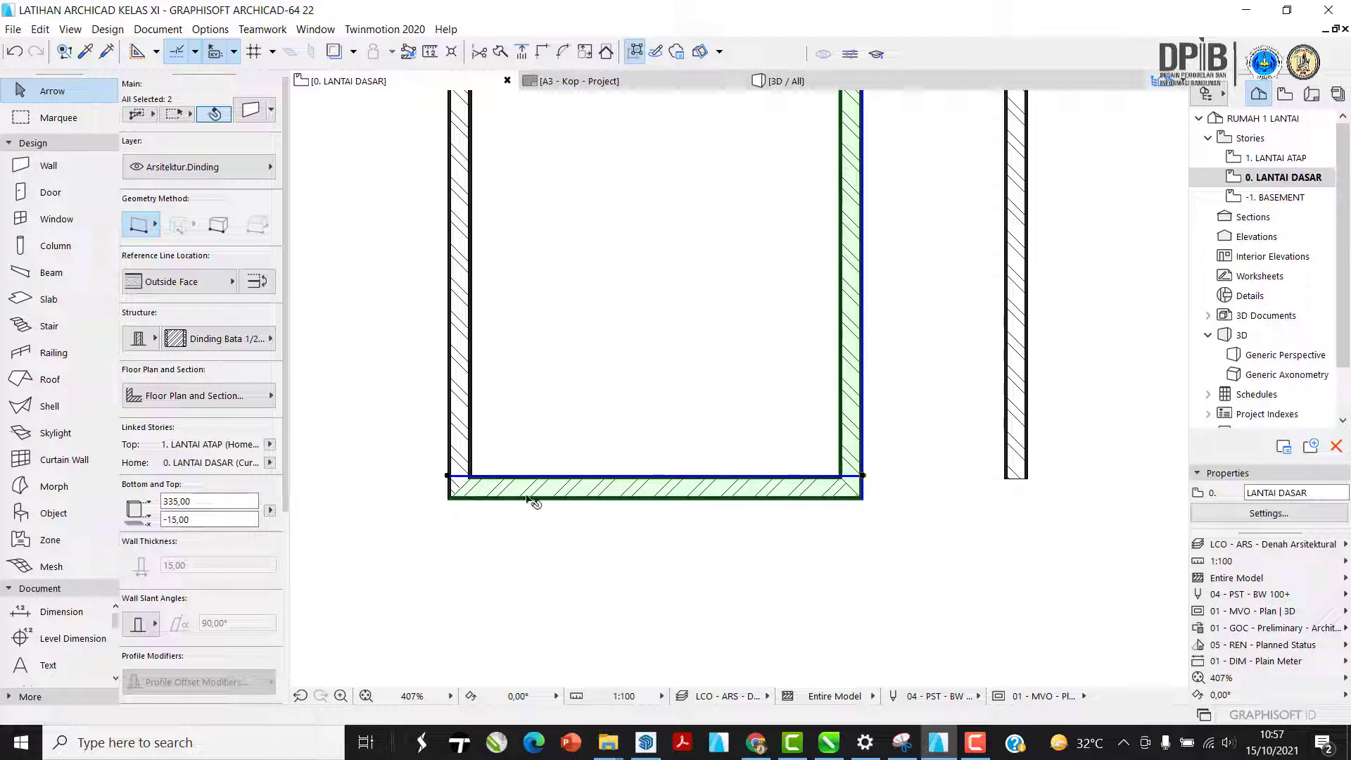
click(697, 562)
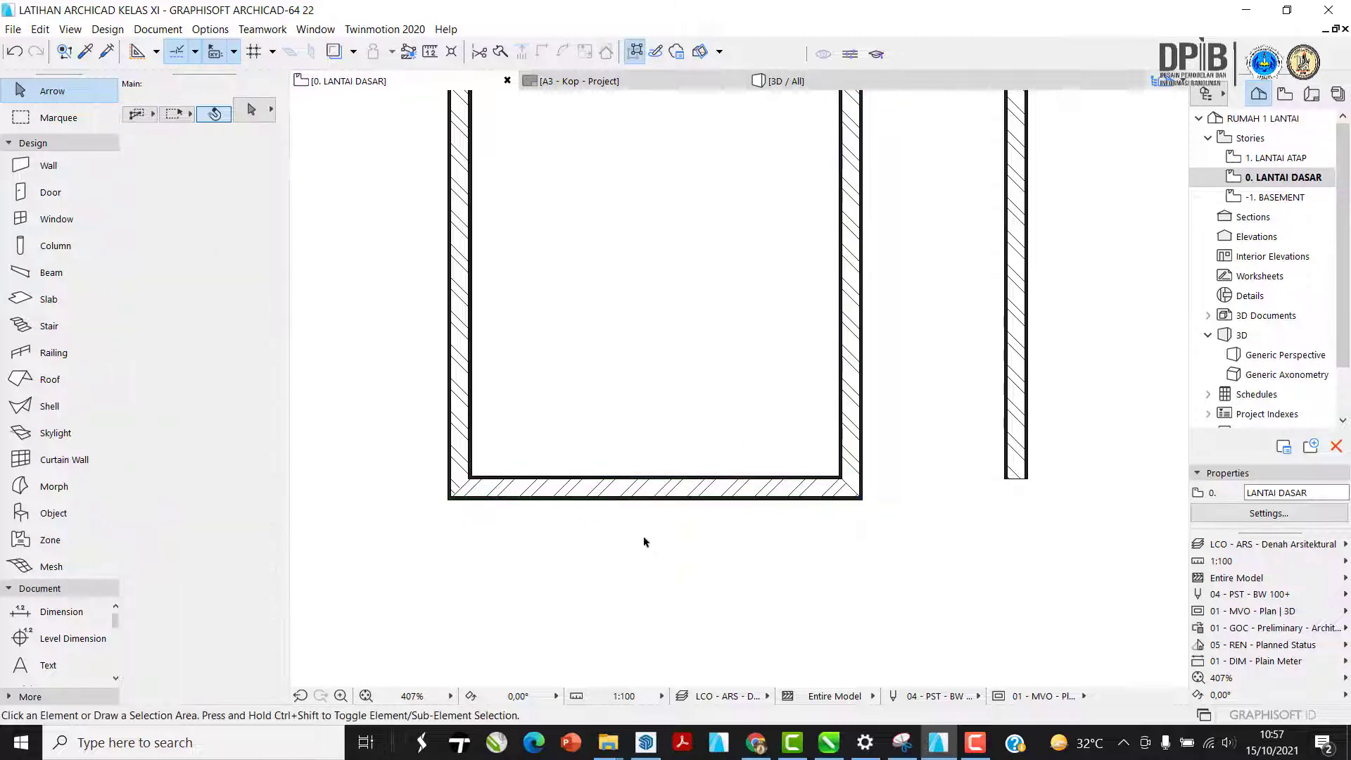
- Copy the four walls of the newly closed rectangle into the empty area directly below it
scroll(600, 488, down, 5)
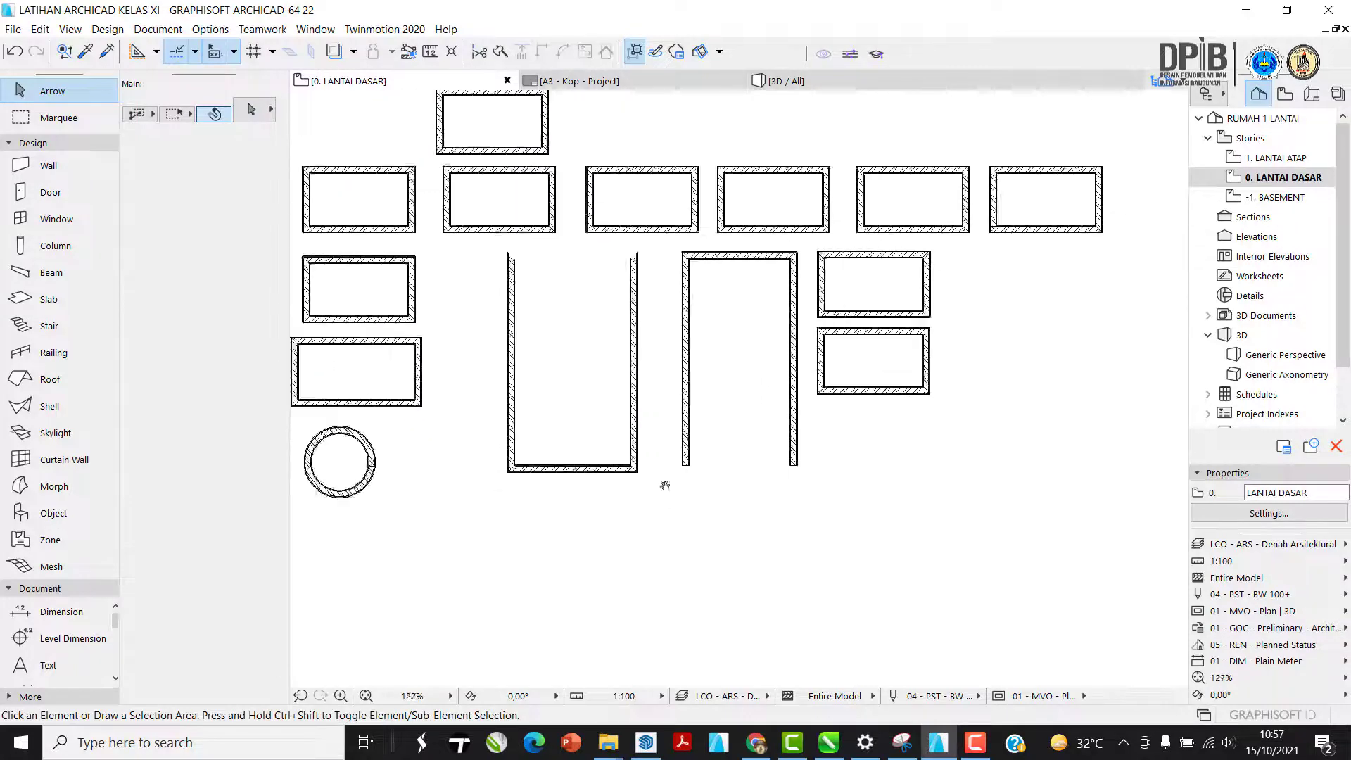
drag(694, 498, 538, 282)
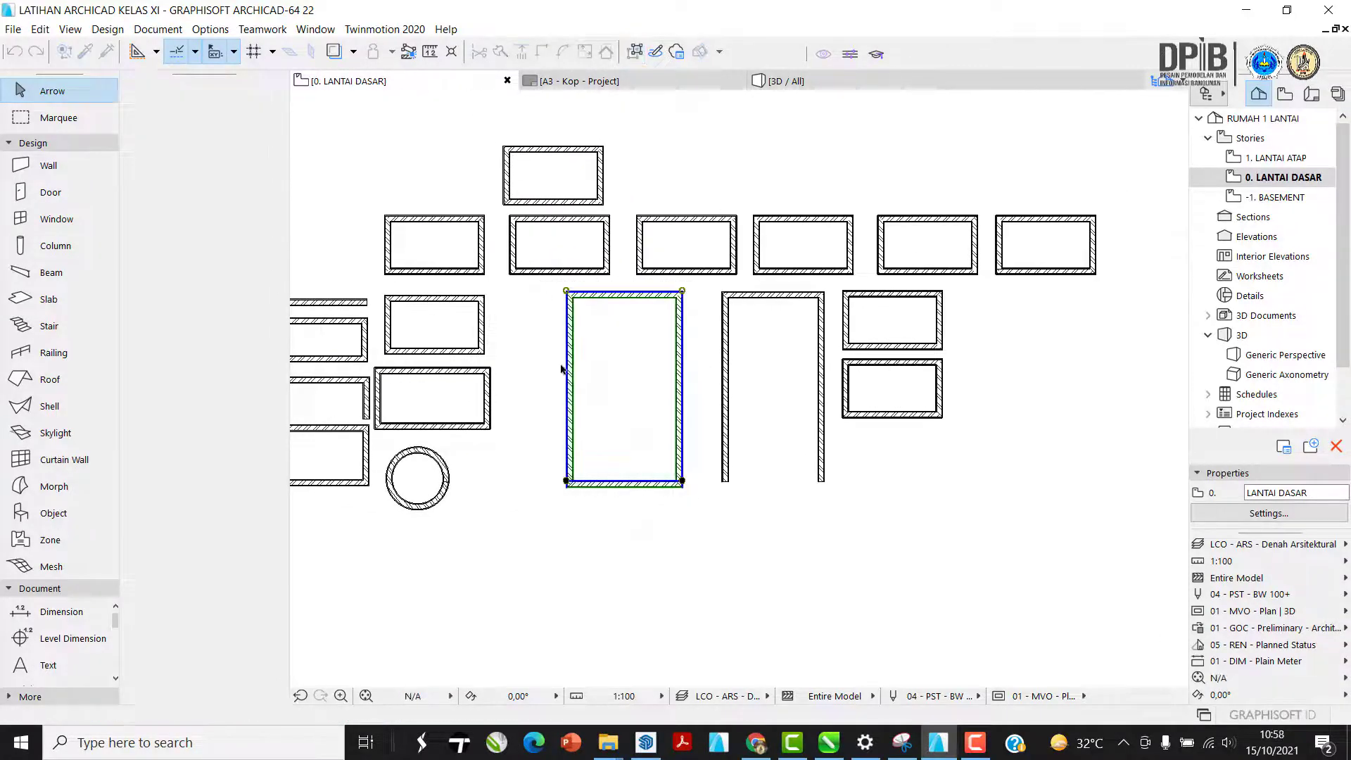
middle_drag(601, 405, 573, 331)
key(ctrl+d)
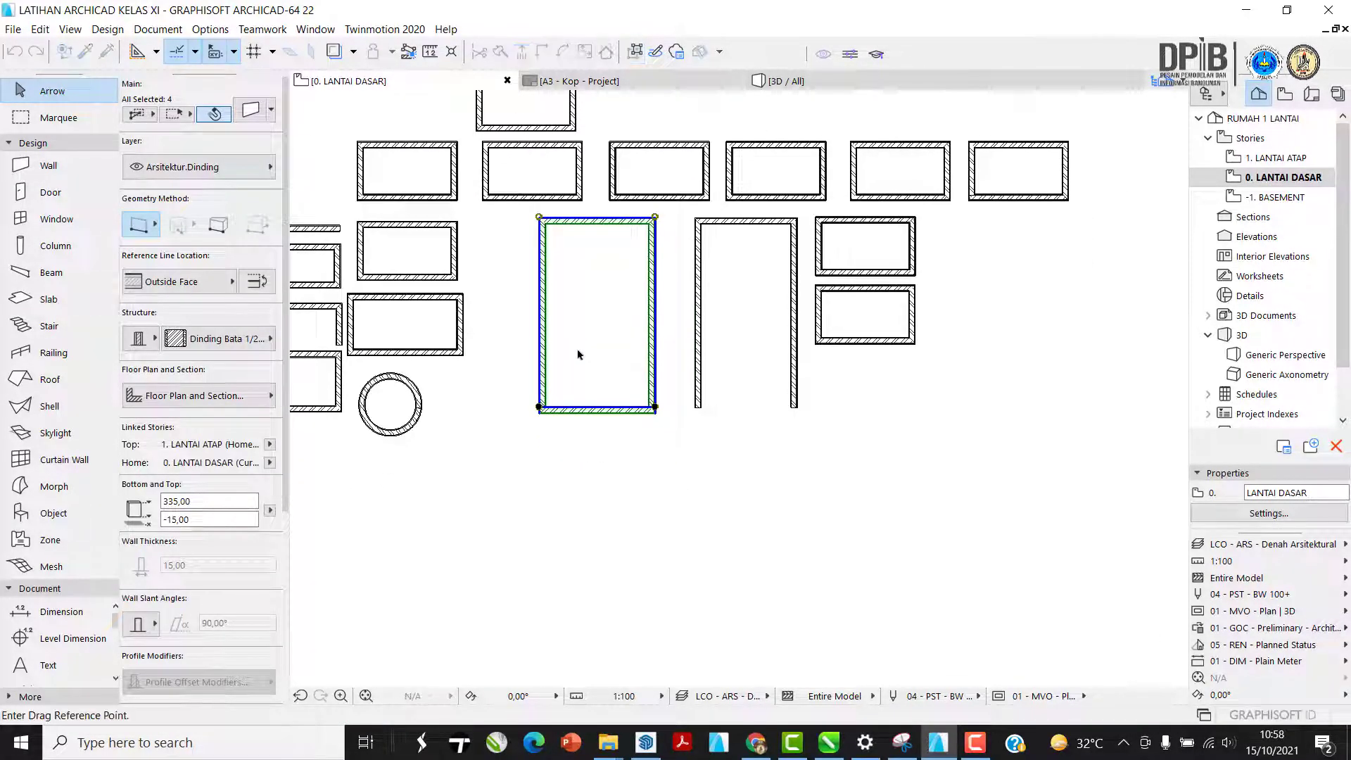
key(ctrl)
click(600, 320)
middle_drag(569, 576, 611, 425)
click(598, 504)
scroll(594, 518, up, 4)
click(769, 625)
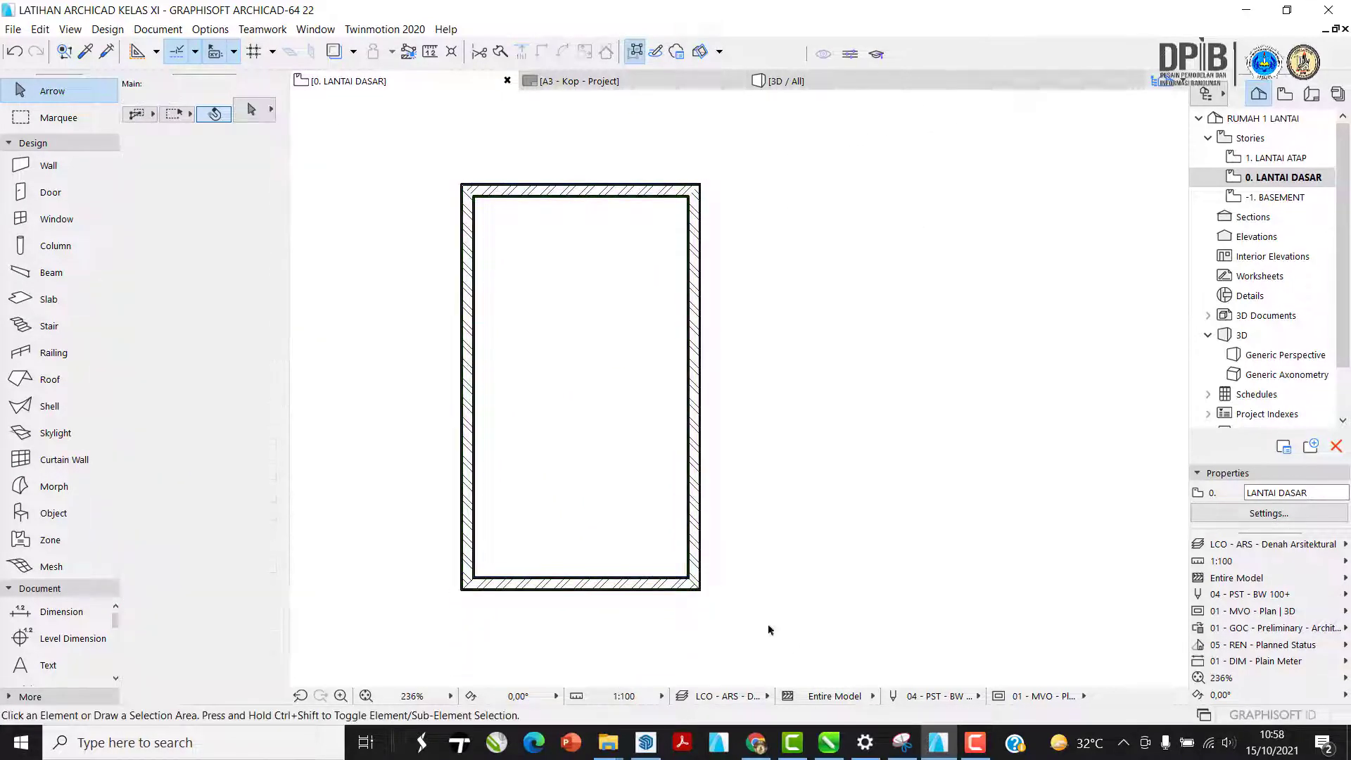
- Select the four walls of the copied rectangle and open the Multiply settings
drag(785, 638, 420, 178)
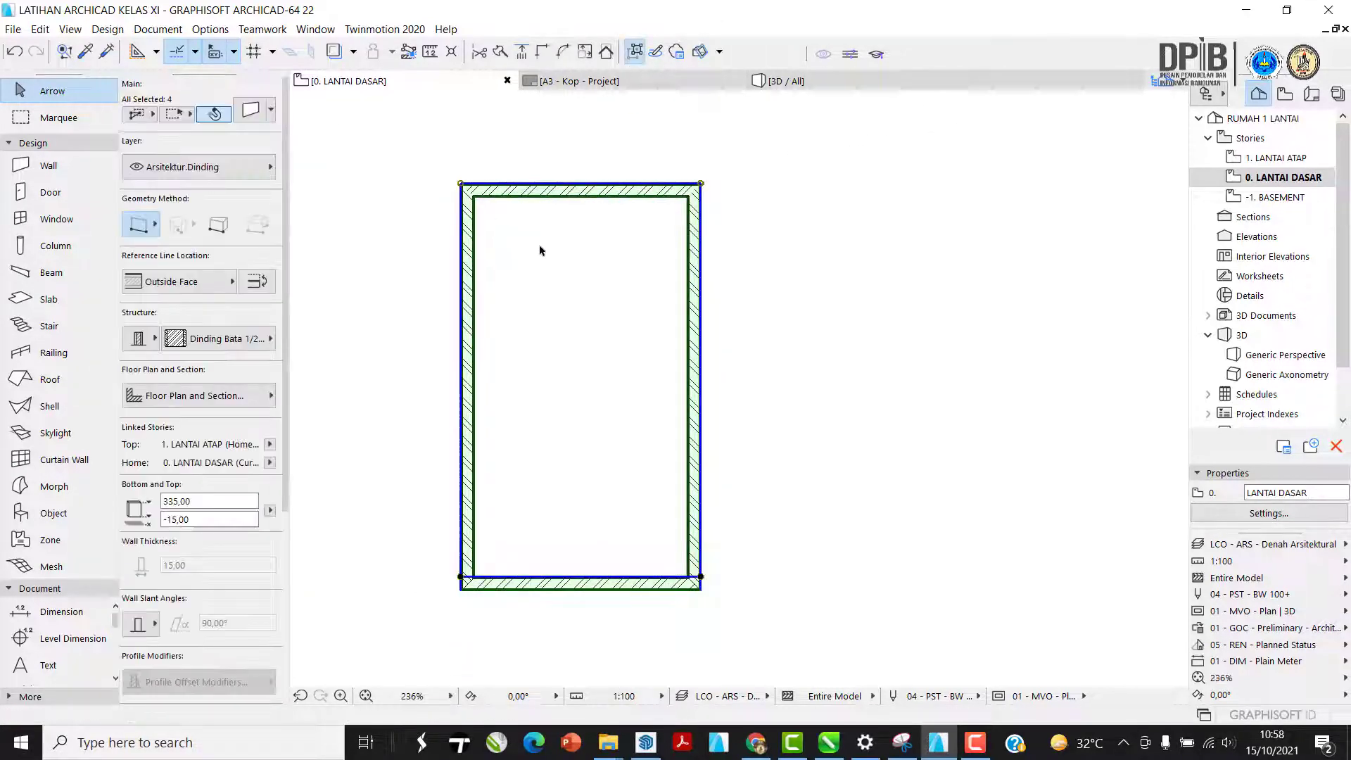
key(Escape)
drag(763, 626, 416, 148)
key(ctrl+u)
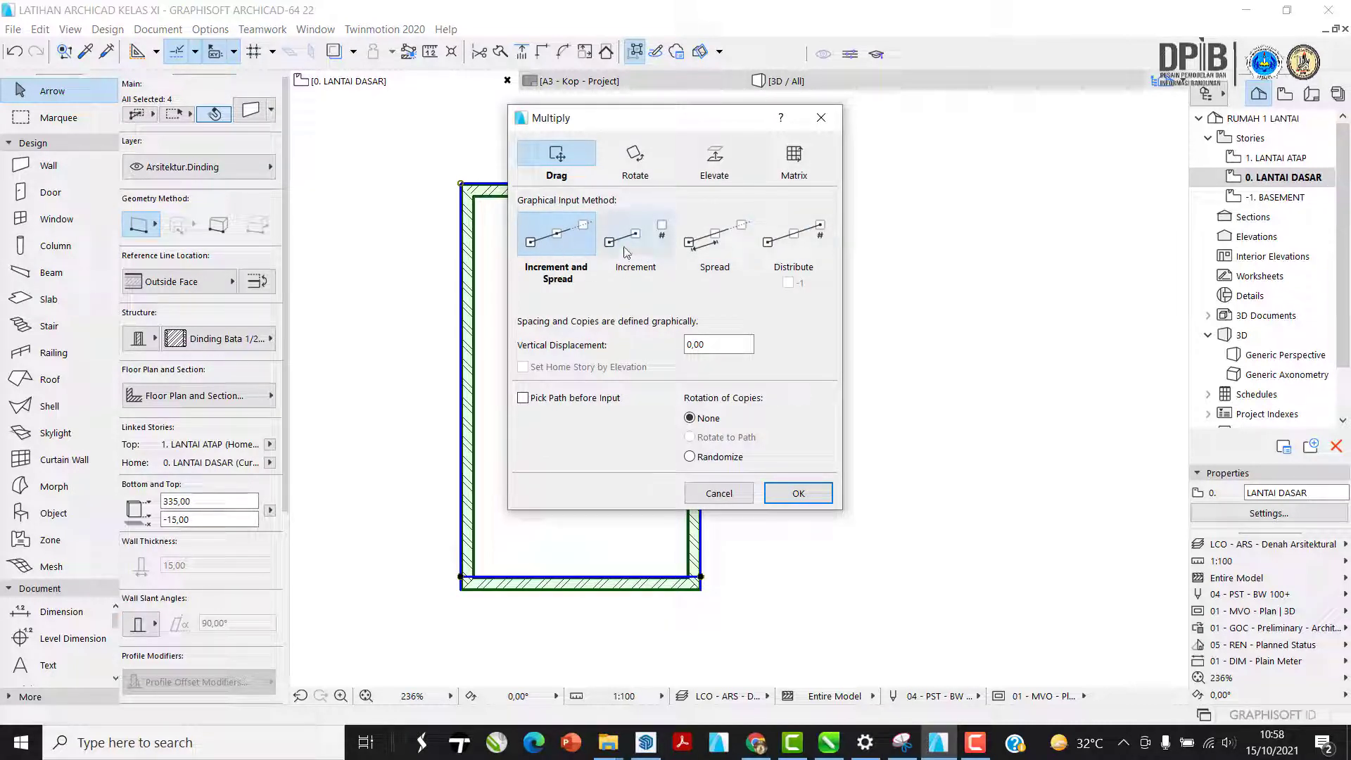
- Examine the copies, spacing and displacement options of the Increment, Spread and Distribute multiply methods
drag(718, 345, 665, 345)
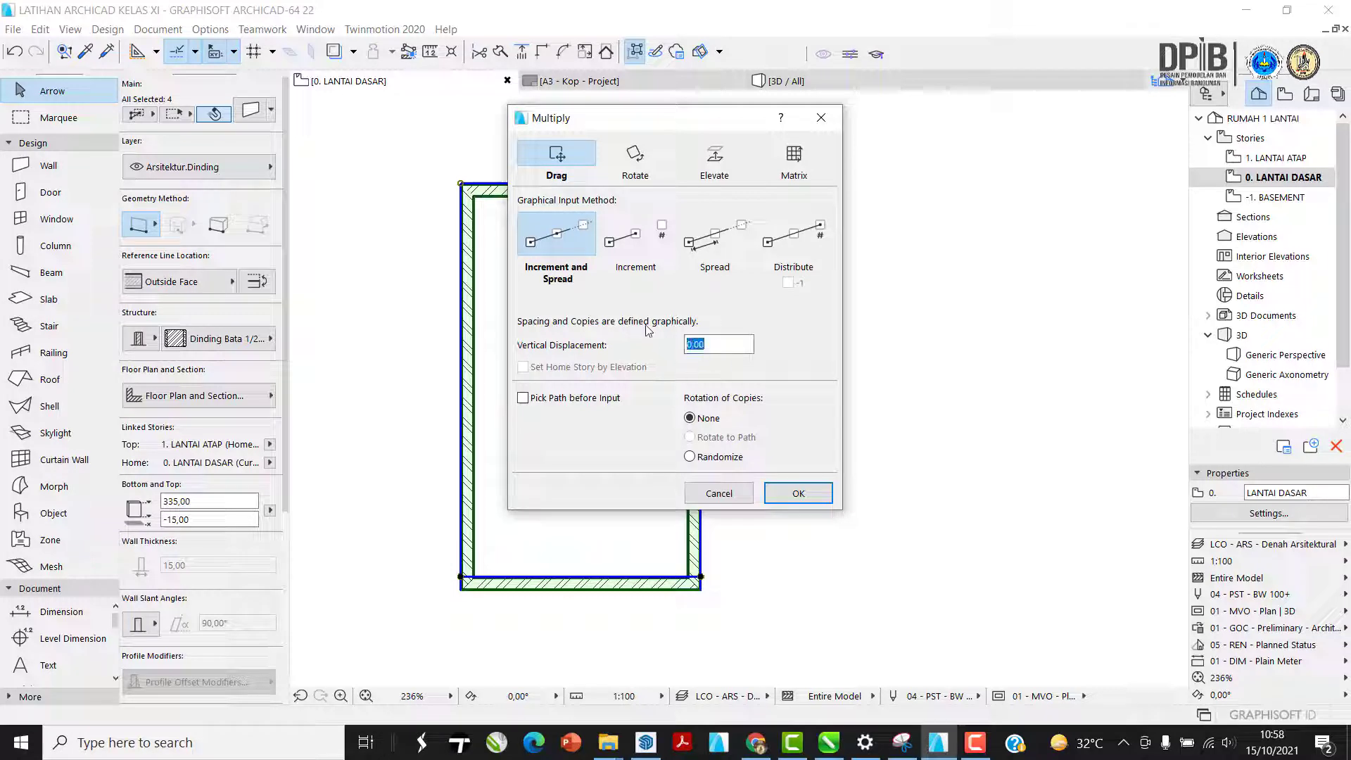
click(636, 236)
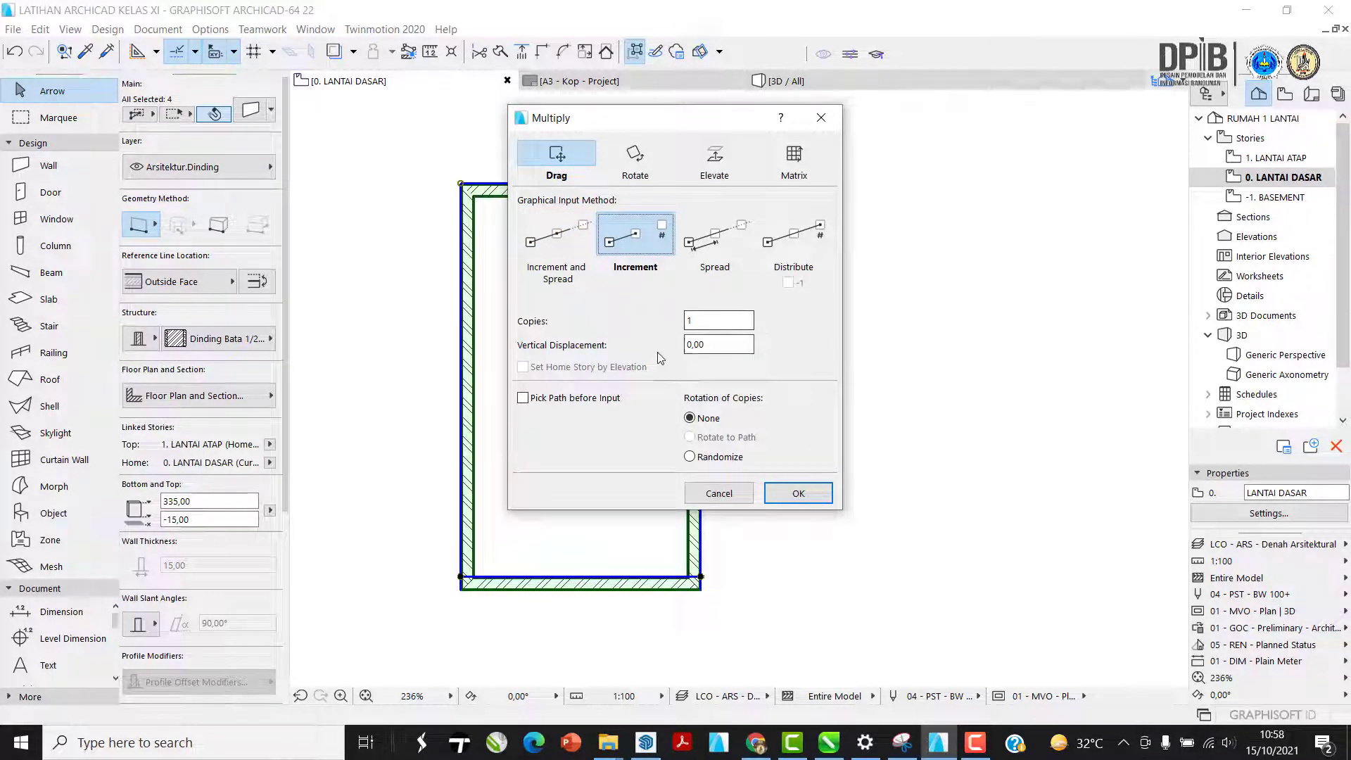
drag(716, 345, 644, 348)
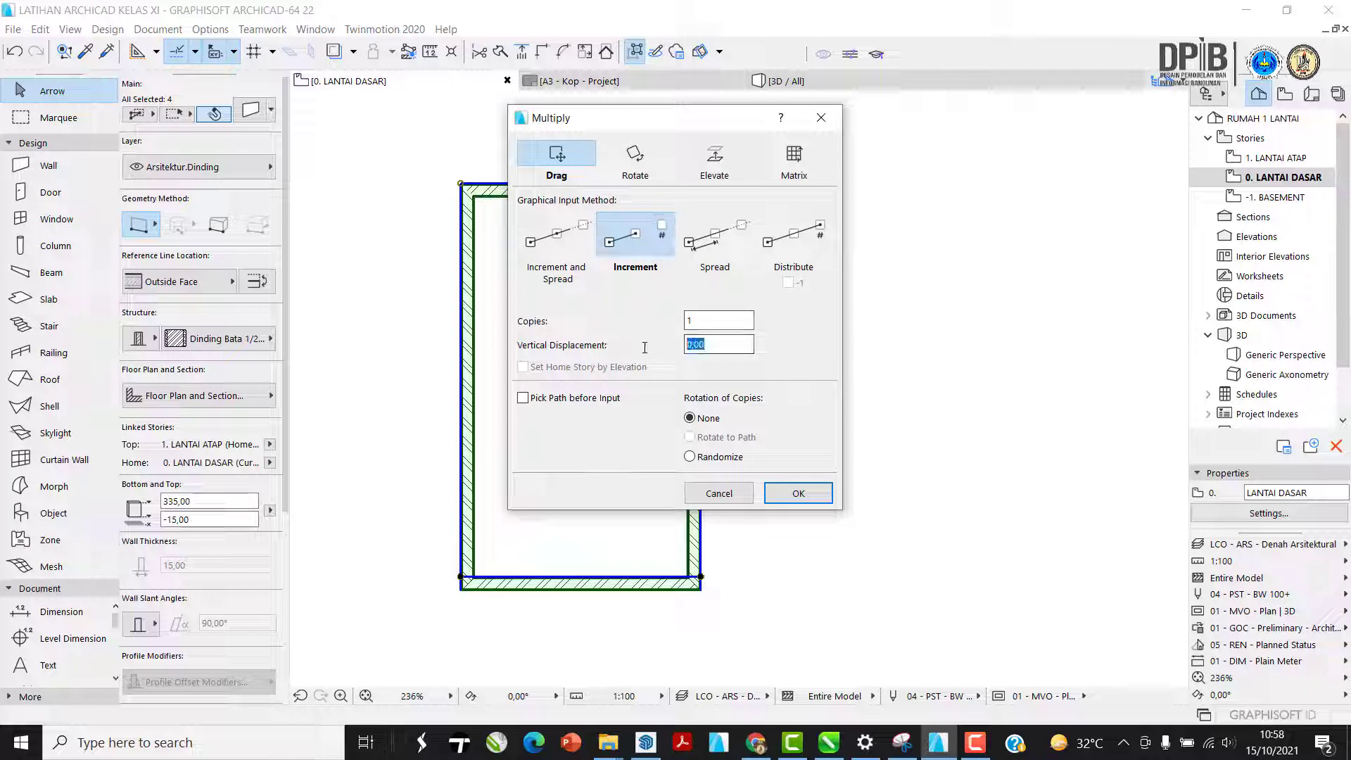
click(701, 321)
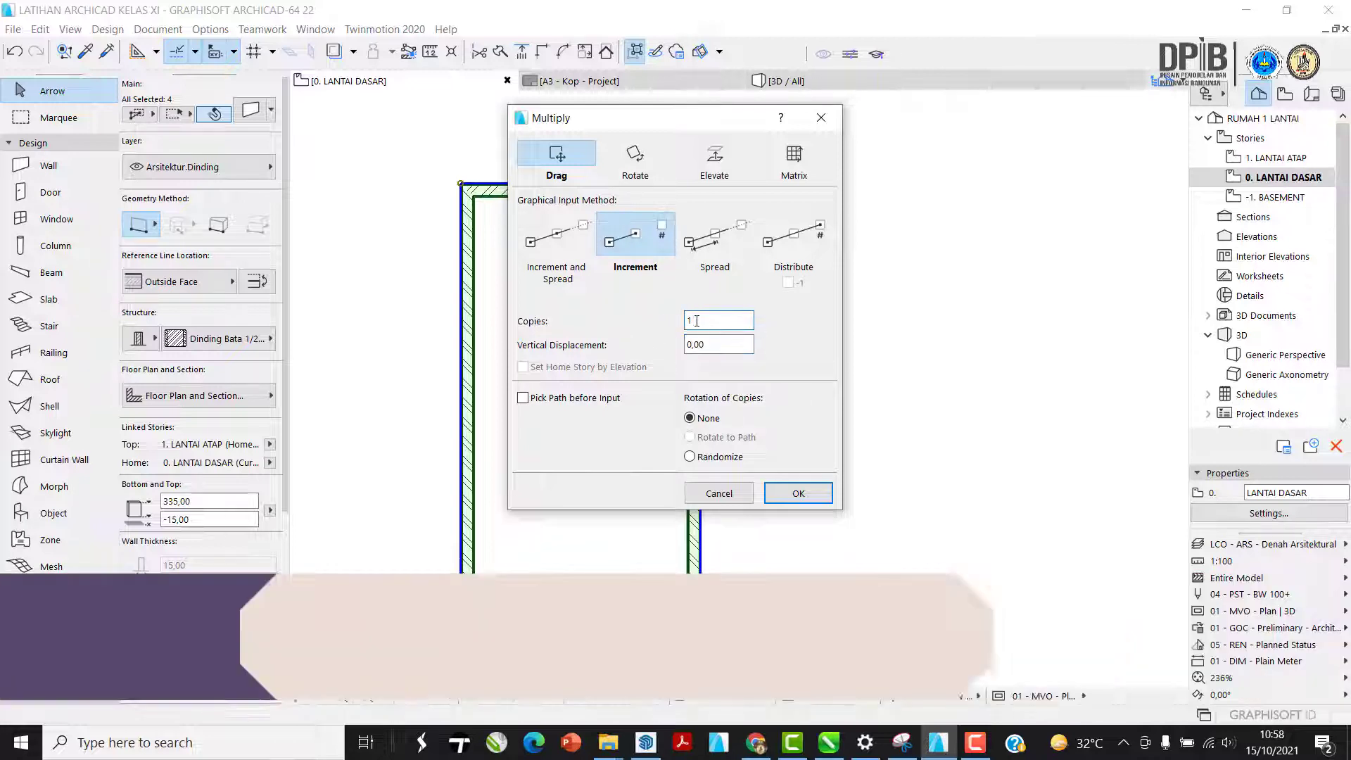
click(721, 253)
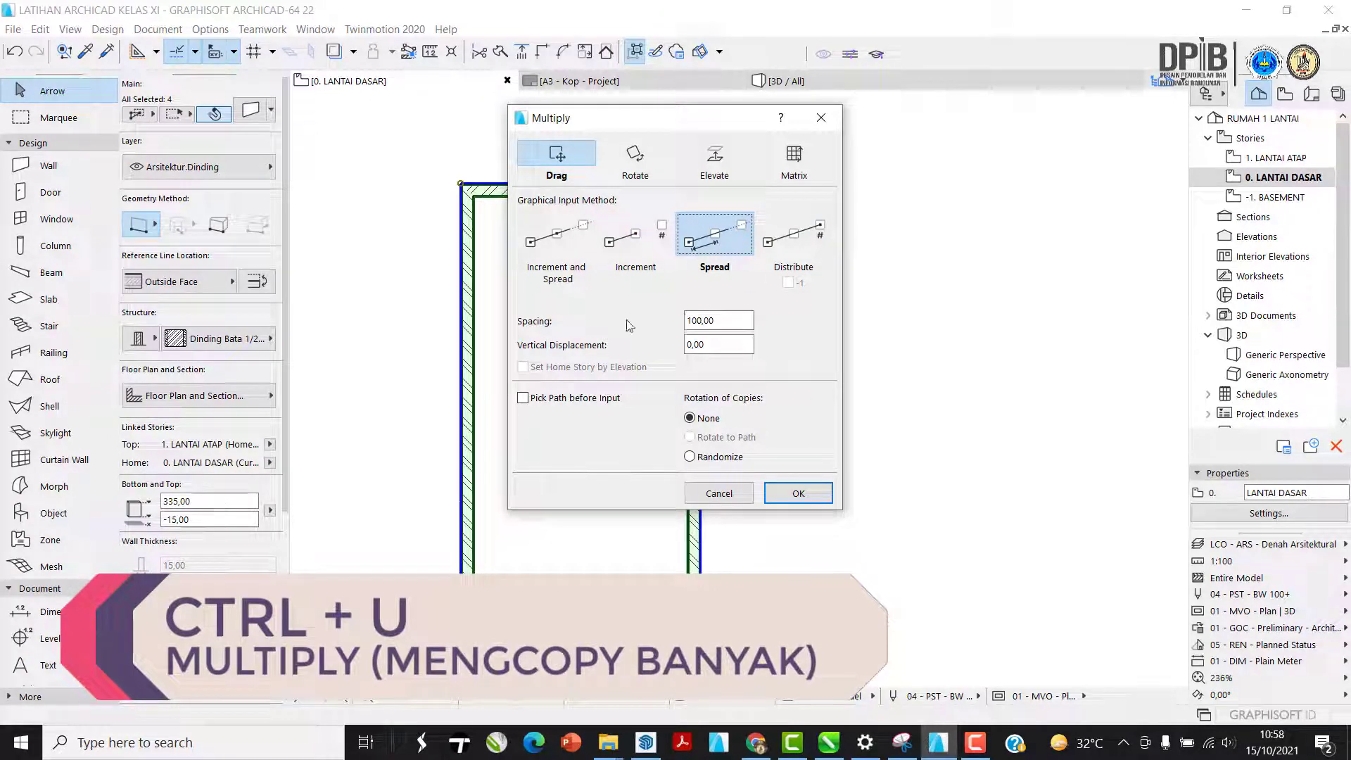
click(722, 322)
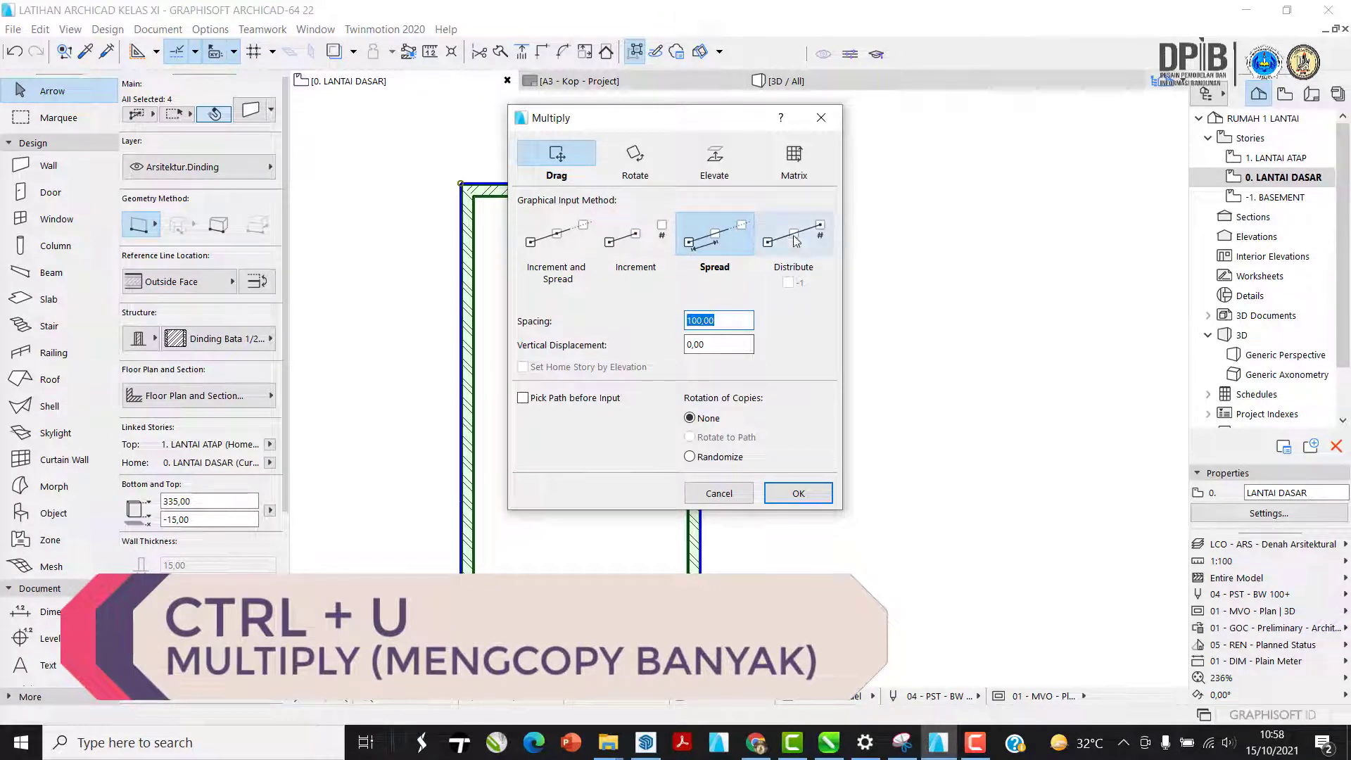
click(771, 243)
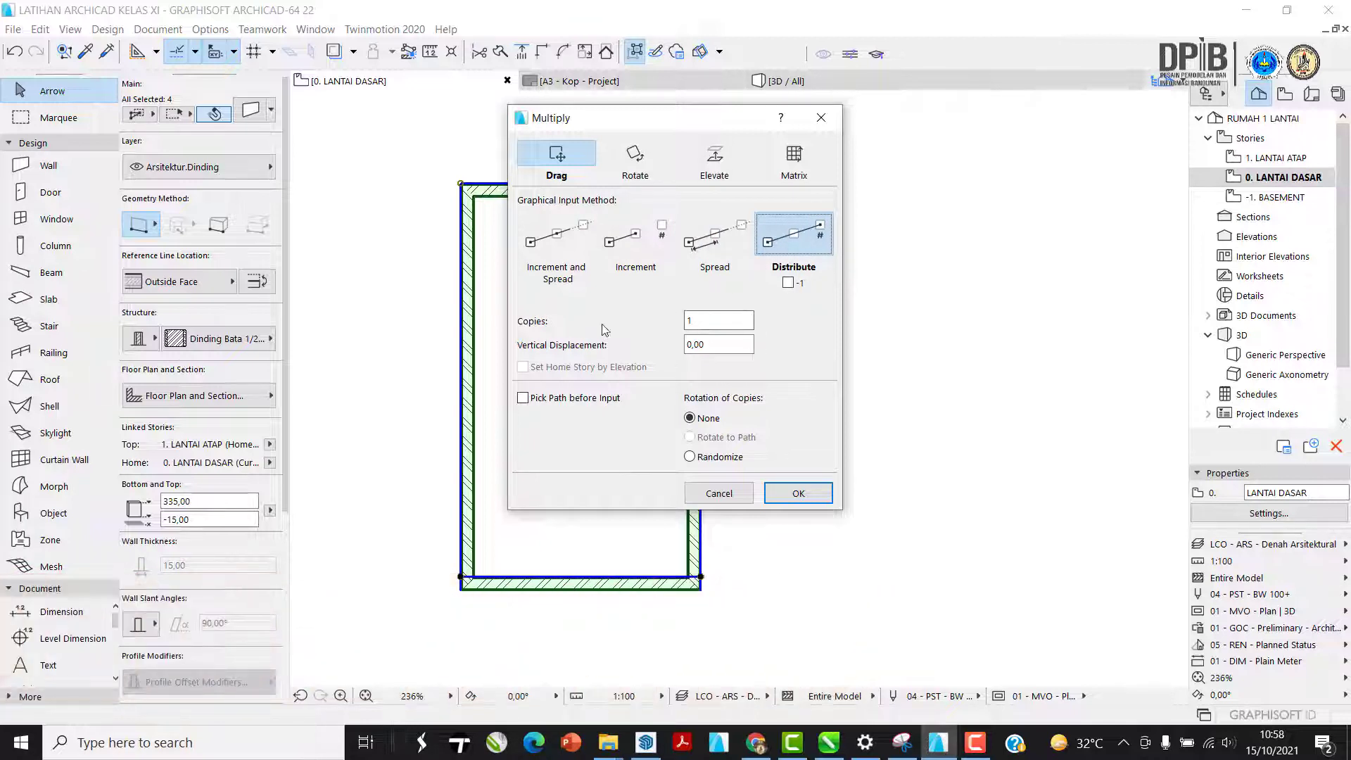
click(787, 283)
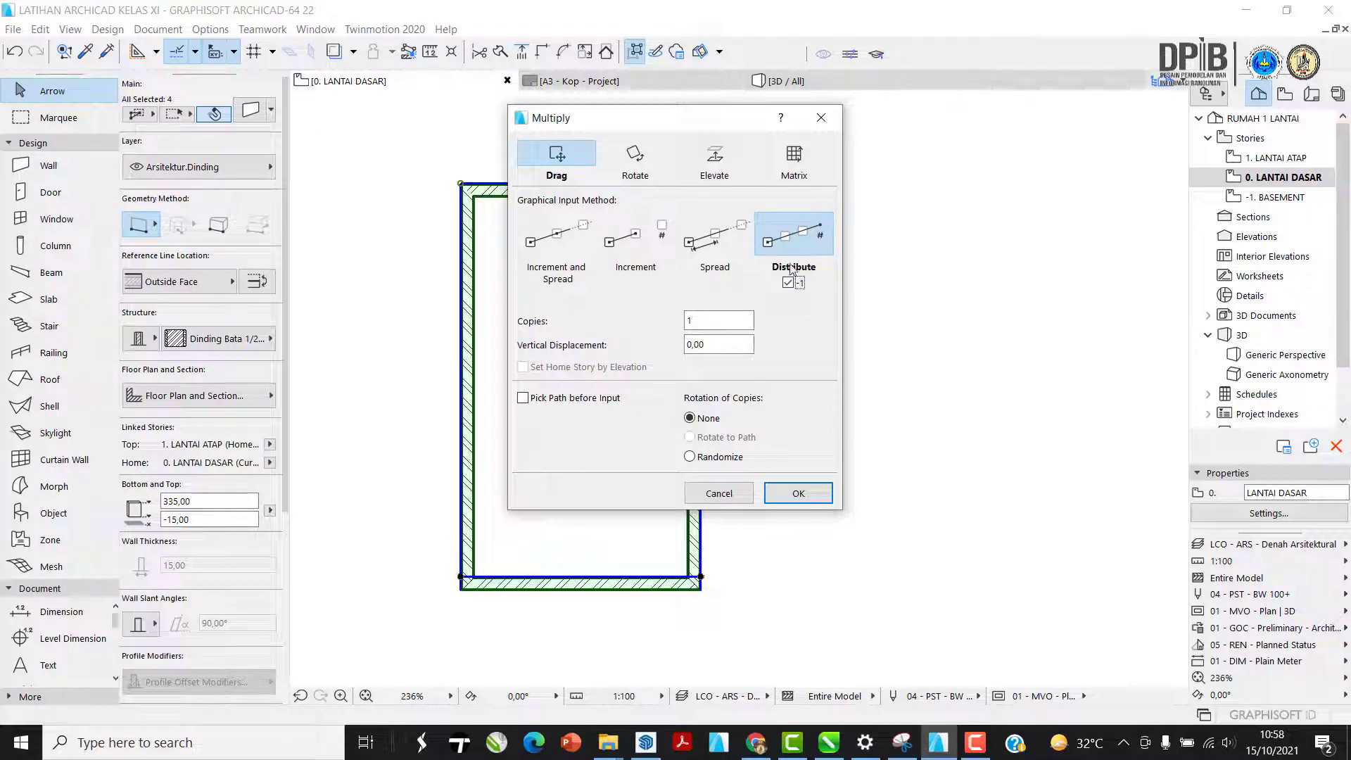
click(787, 282)
- Choose the Increment and Spread multiply method and set a horizontal spacing of 400 to the right from the rectangle's bottom wall
click(563, 239)
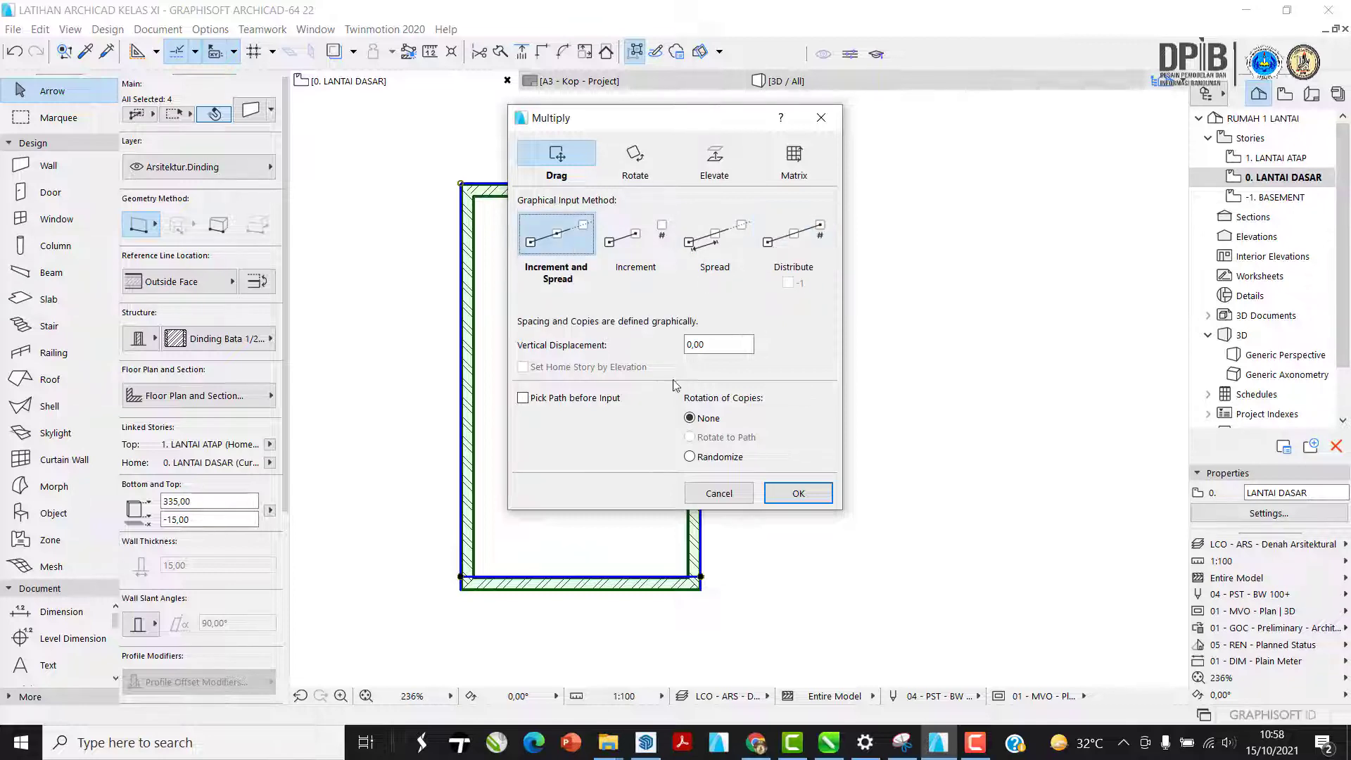
click(798, 492)
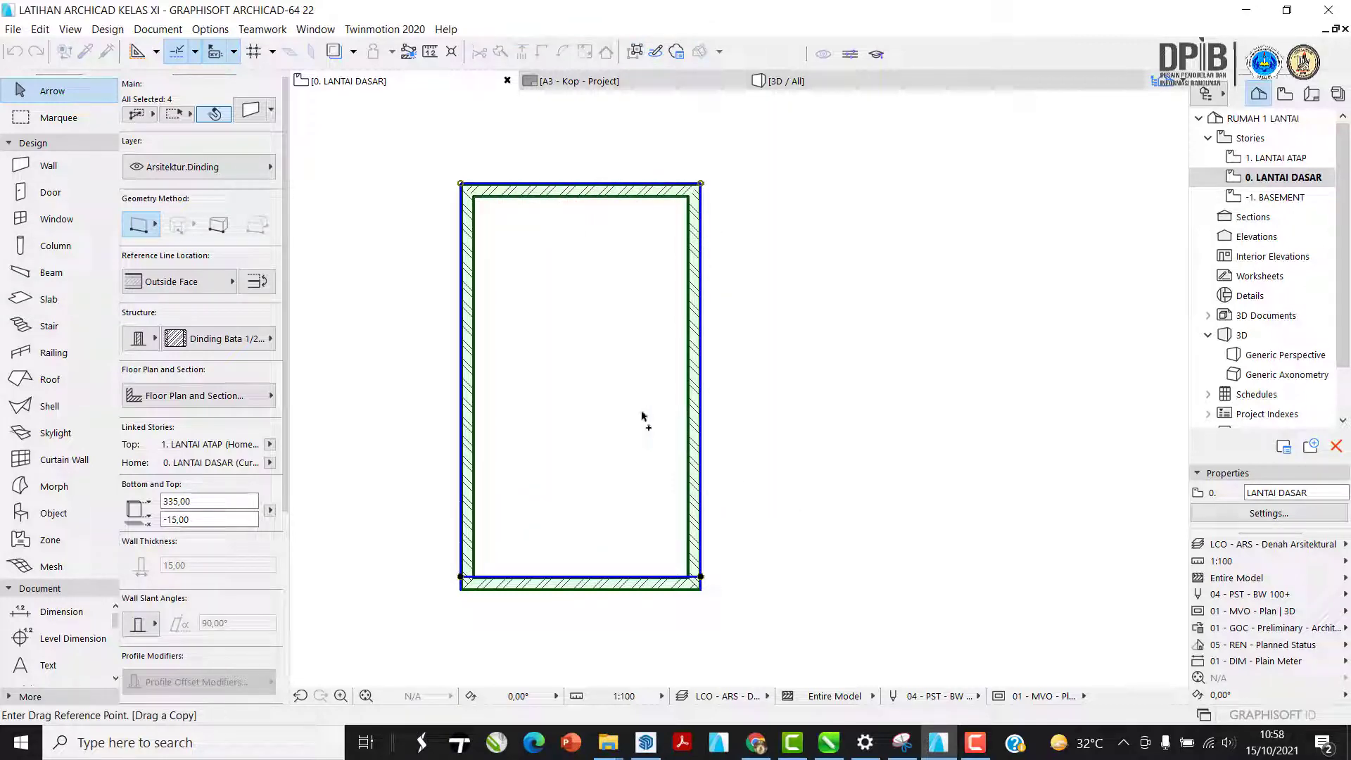
middle_drag(707, 411, 654, 357)
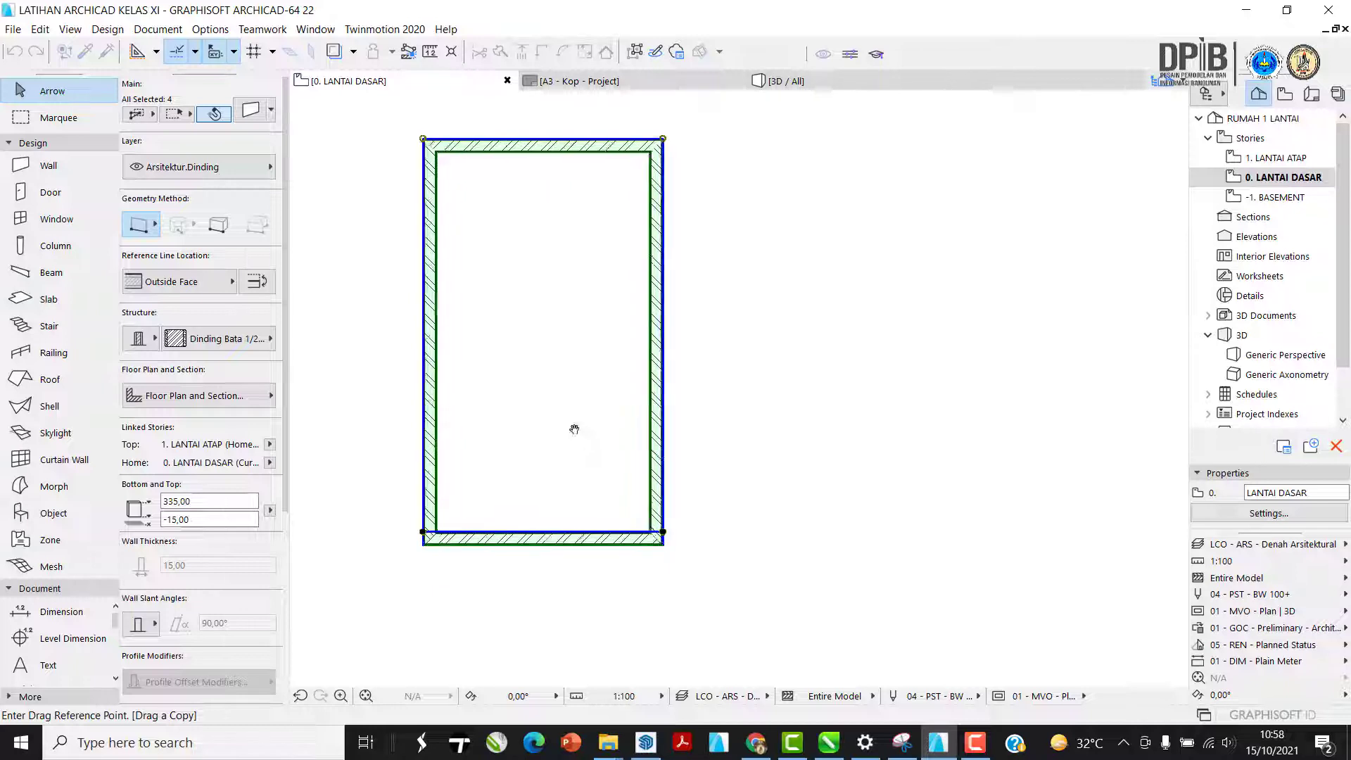
click(533, 535)
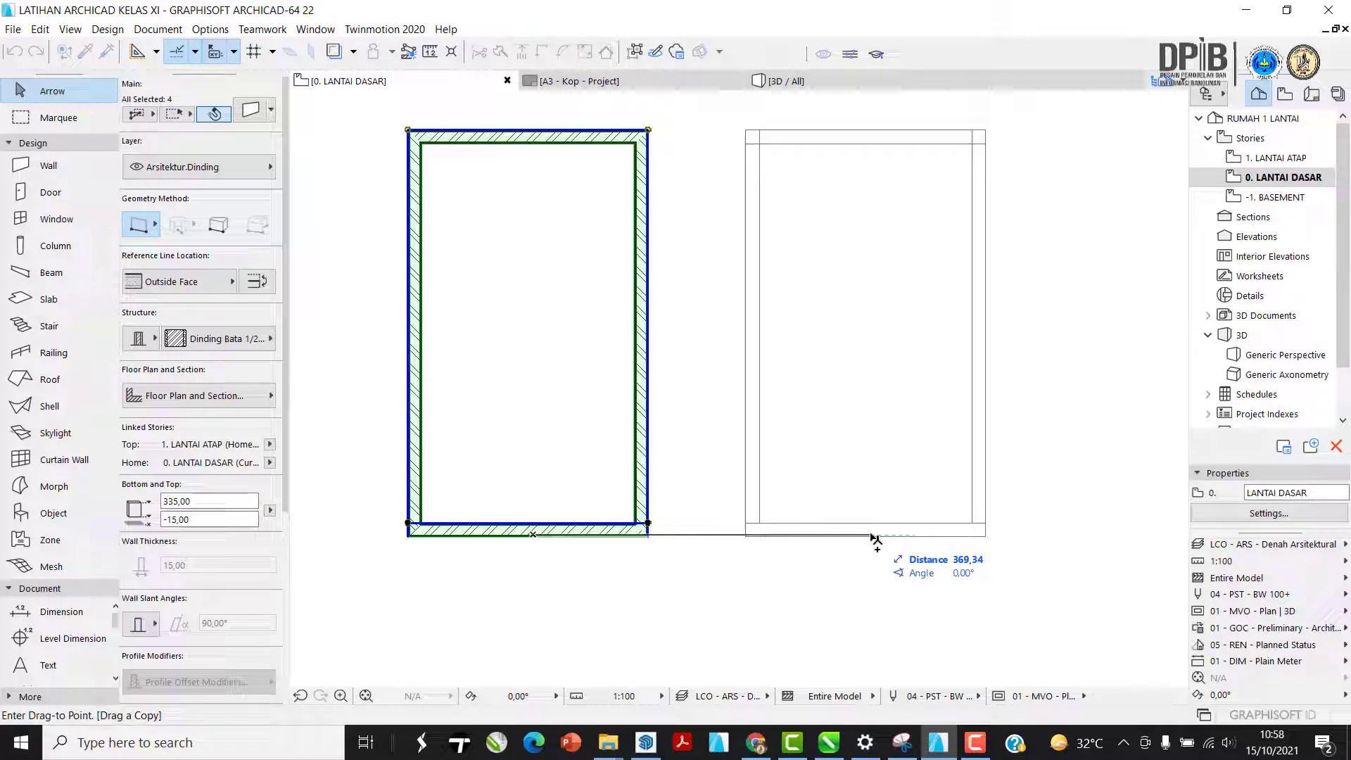
text(400)
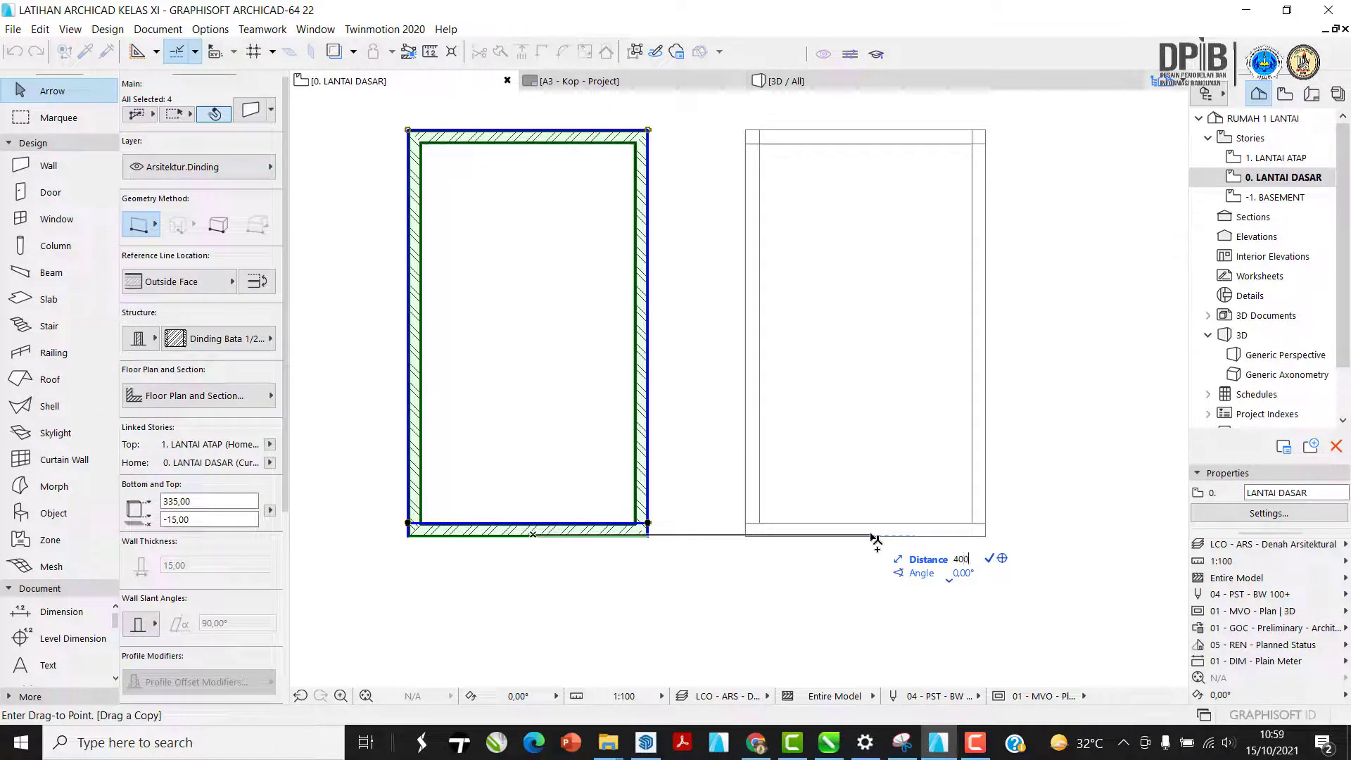
key(Return)
- Spread four copies of the rectangle in a horizontal row to its right
scroll(873, 538, down, 2)
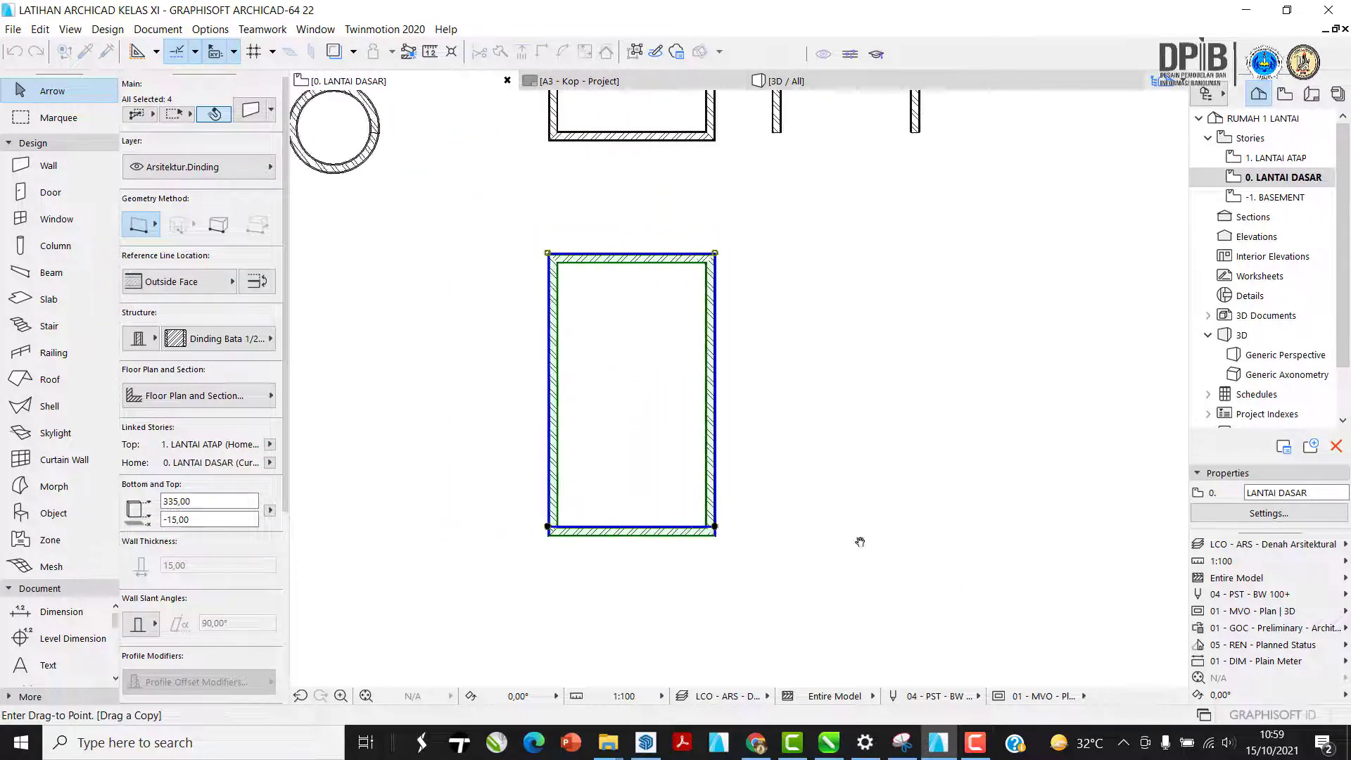
middle_drag(859, 542, 701, 549)
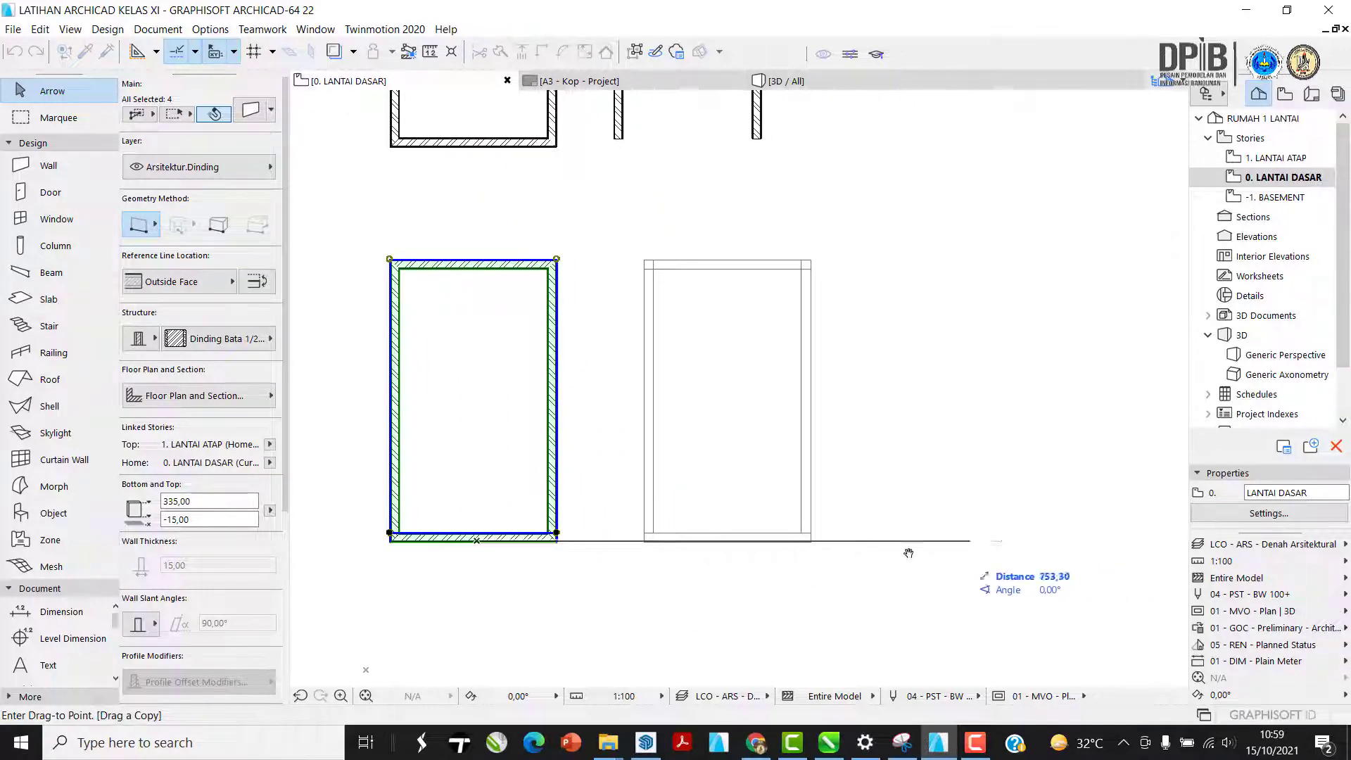
middle_drag(919, 551, 796, 549)
scroll(967, 545, down, 2)
middle_drag(990, 547, 824, 543)
scroll(823, 542, down, 2)
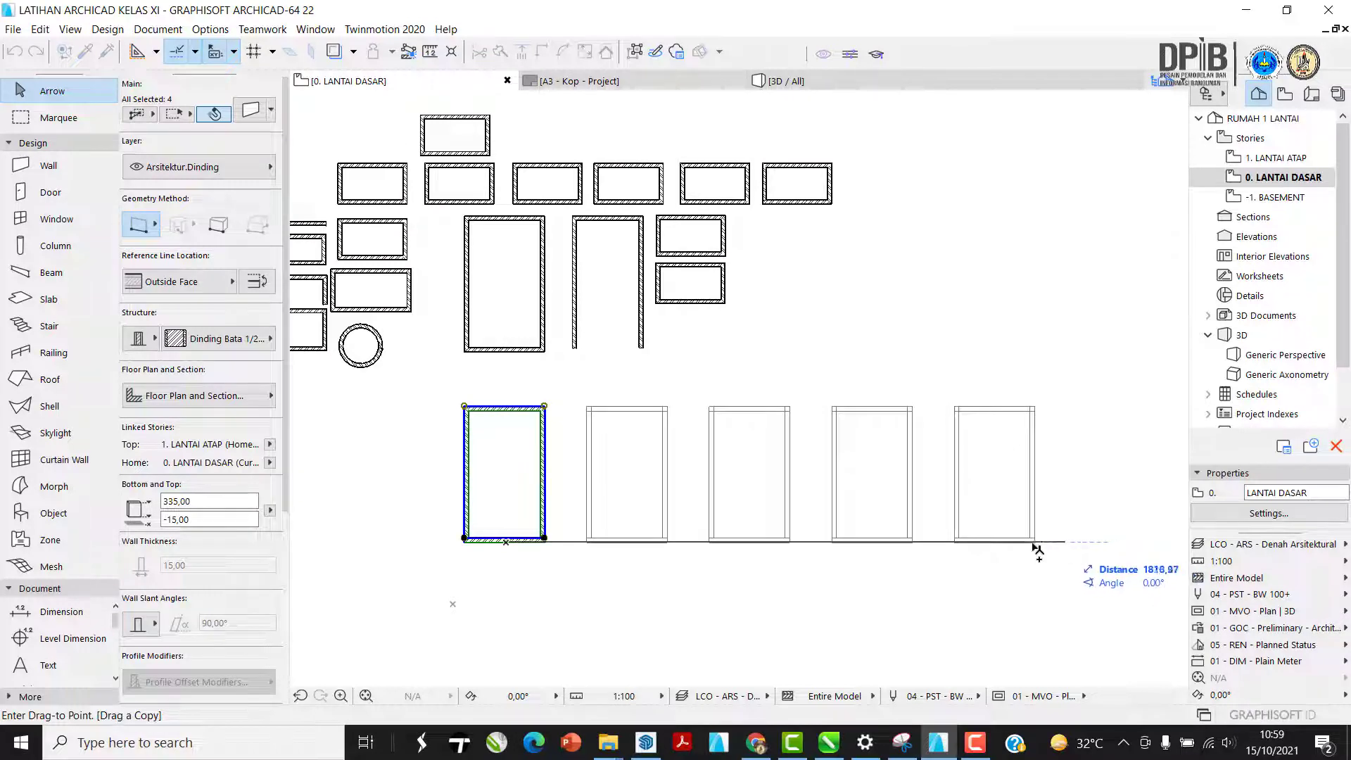
click(1042, 549)
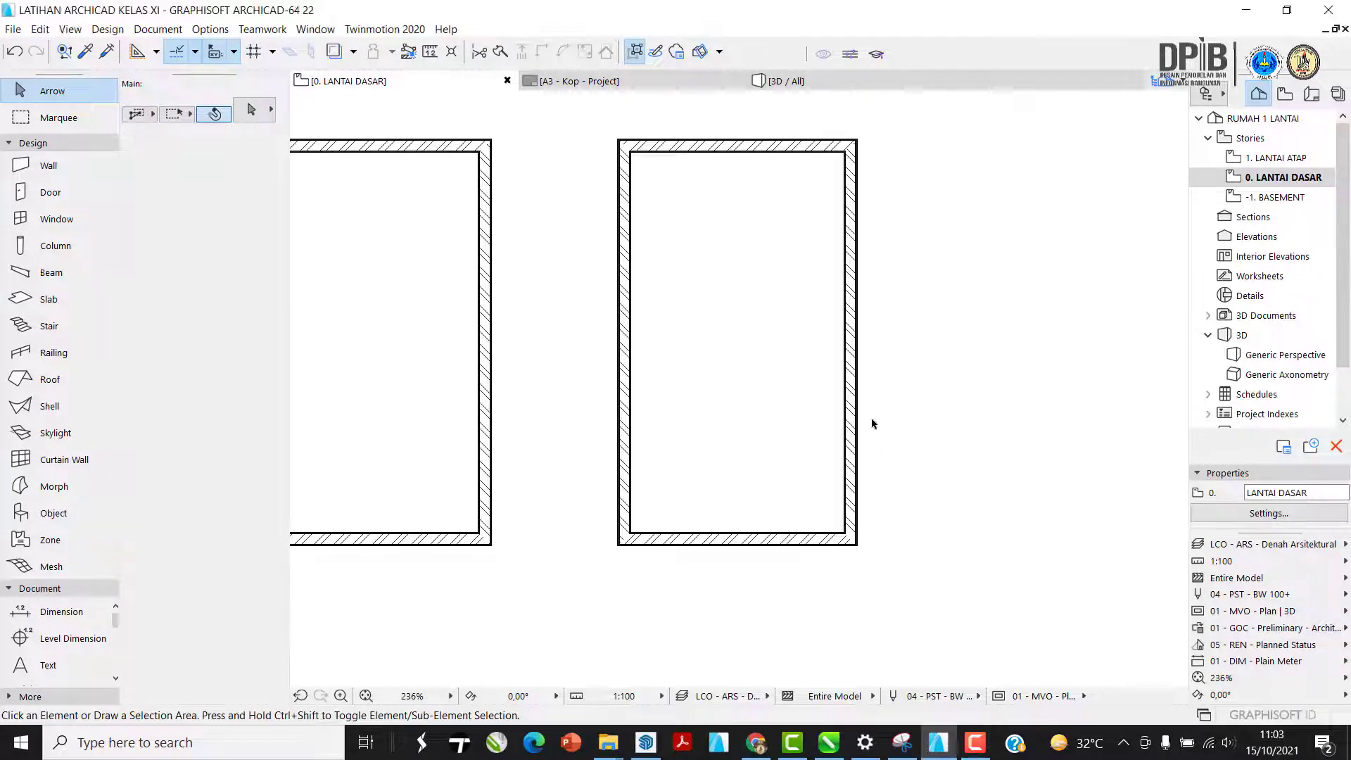
- Move the rightmost rectangle's four walls a short distance to the right and slightly down, away from its neighbour
scroll(965, 434, up, 2)
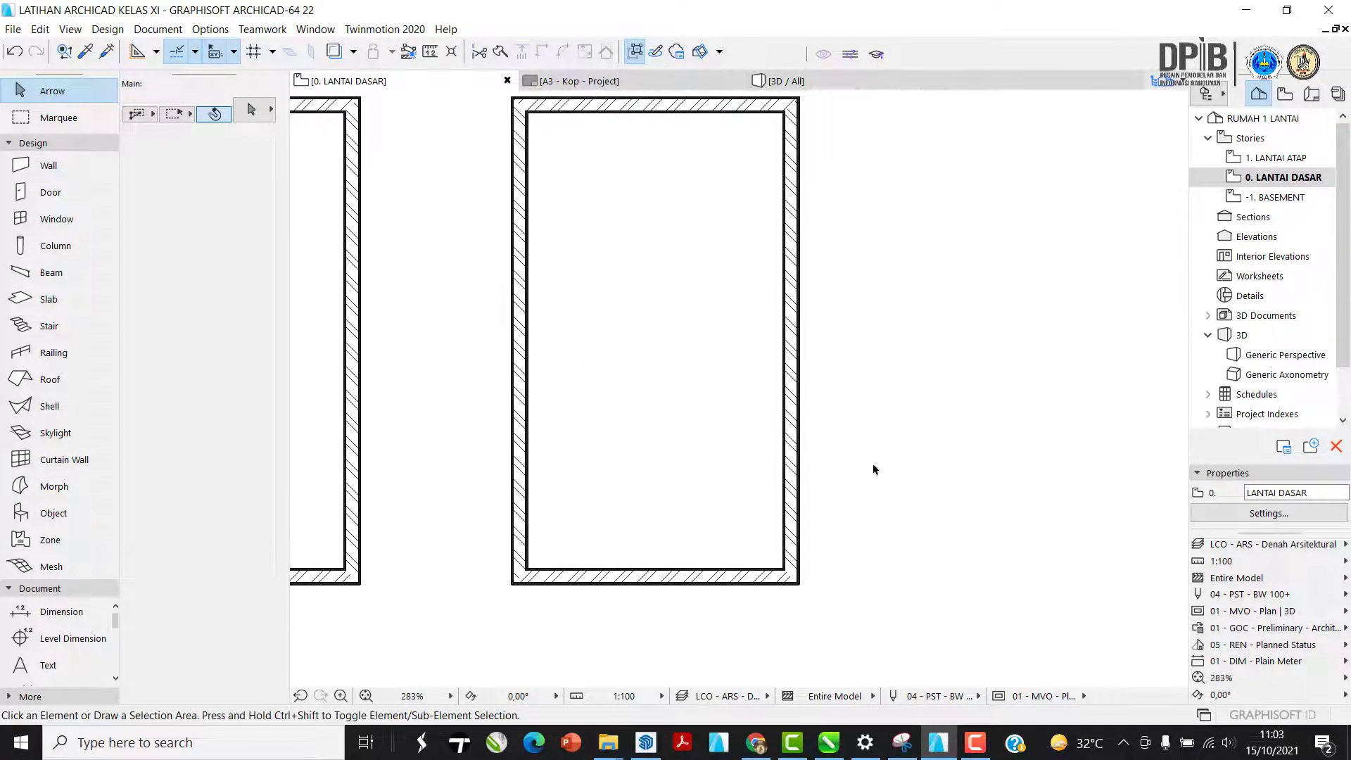
scroll(875, 469, down, 5)
click(896, 590)
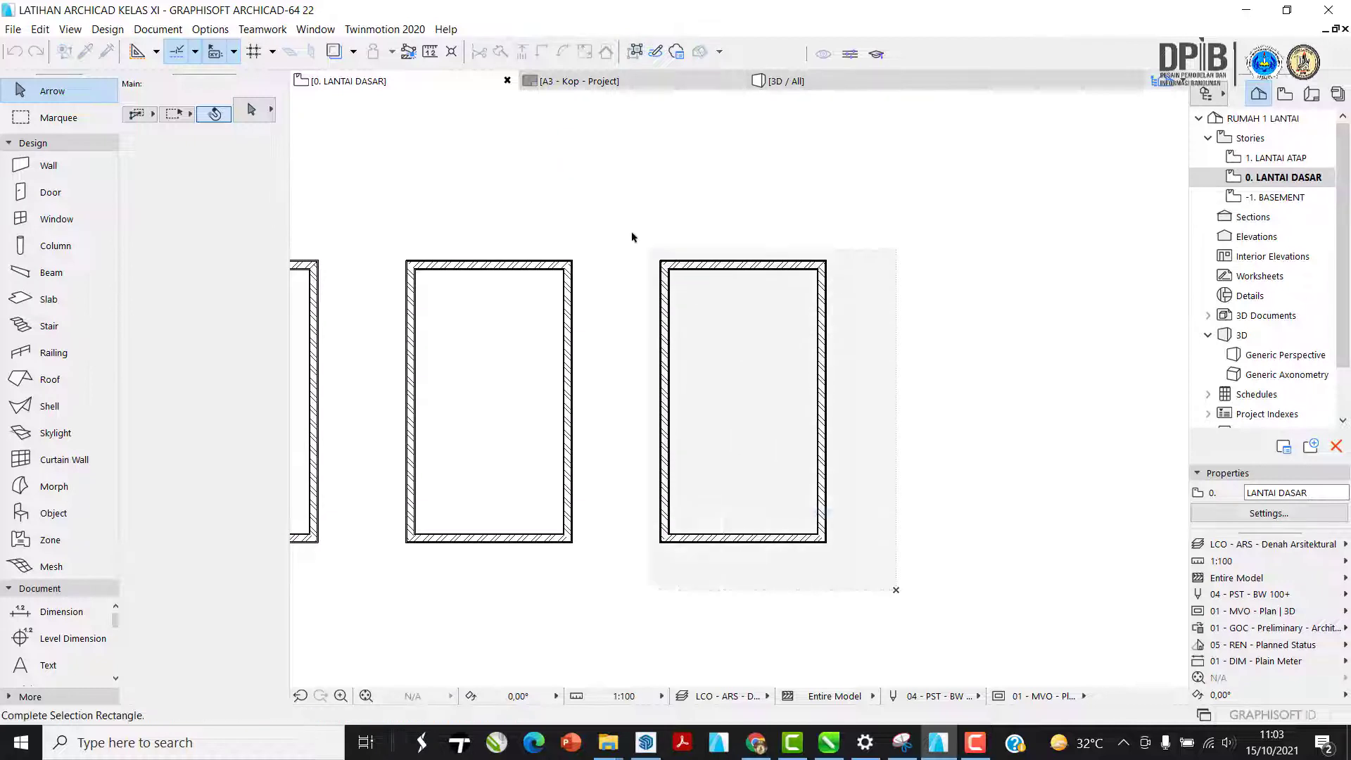
click(632, 238)
key(ctrl+d)
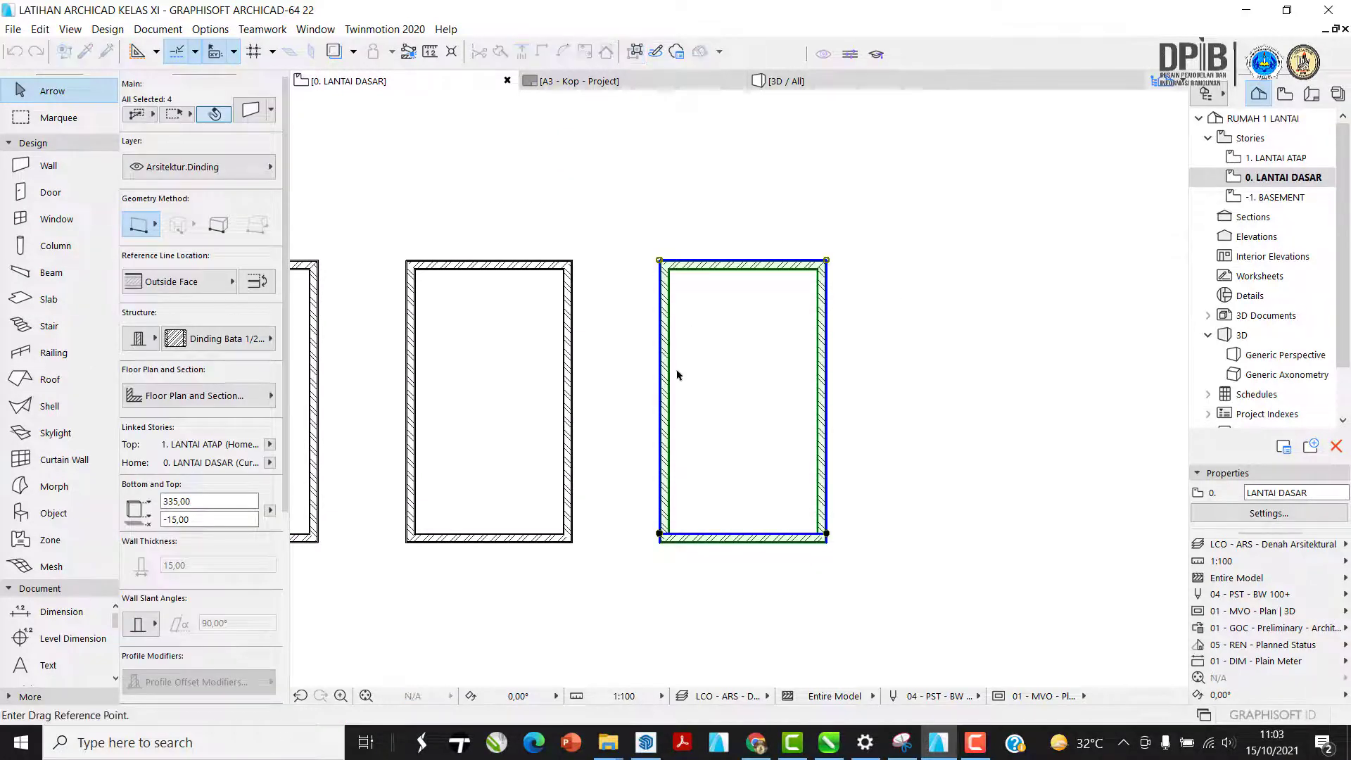
click(740, 400)
click(809, 408)
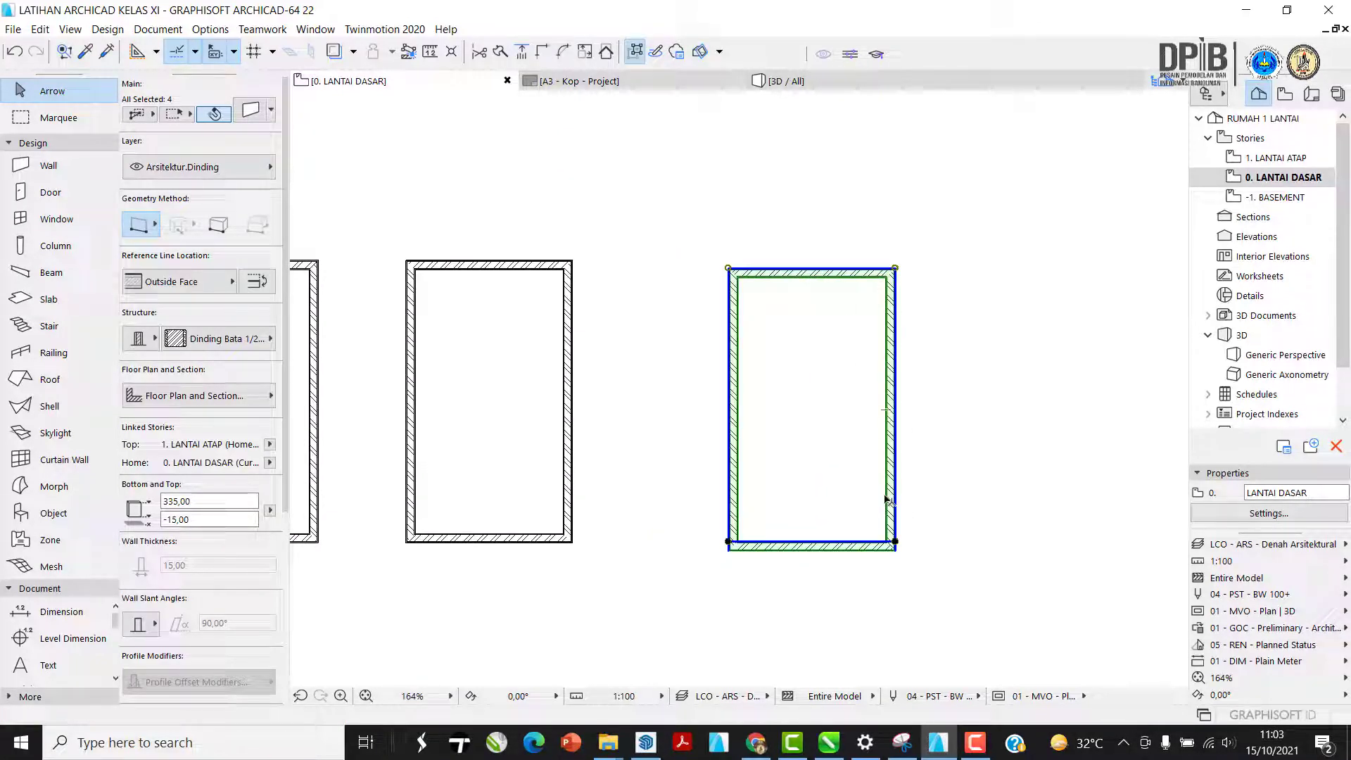
- Resize the rightmost rectangle's four walls to twice their size with a numeric ratio, using its upper-left corner as the centre
key(ctrl+k)
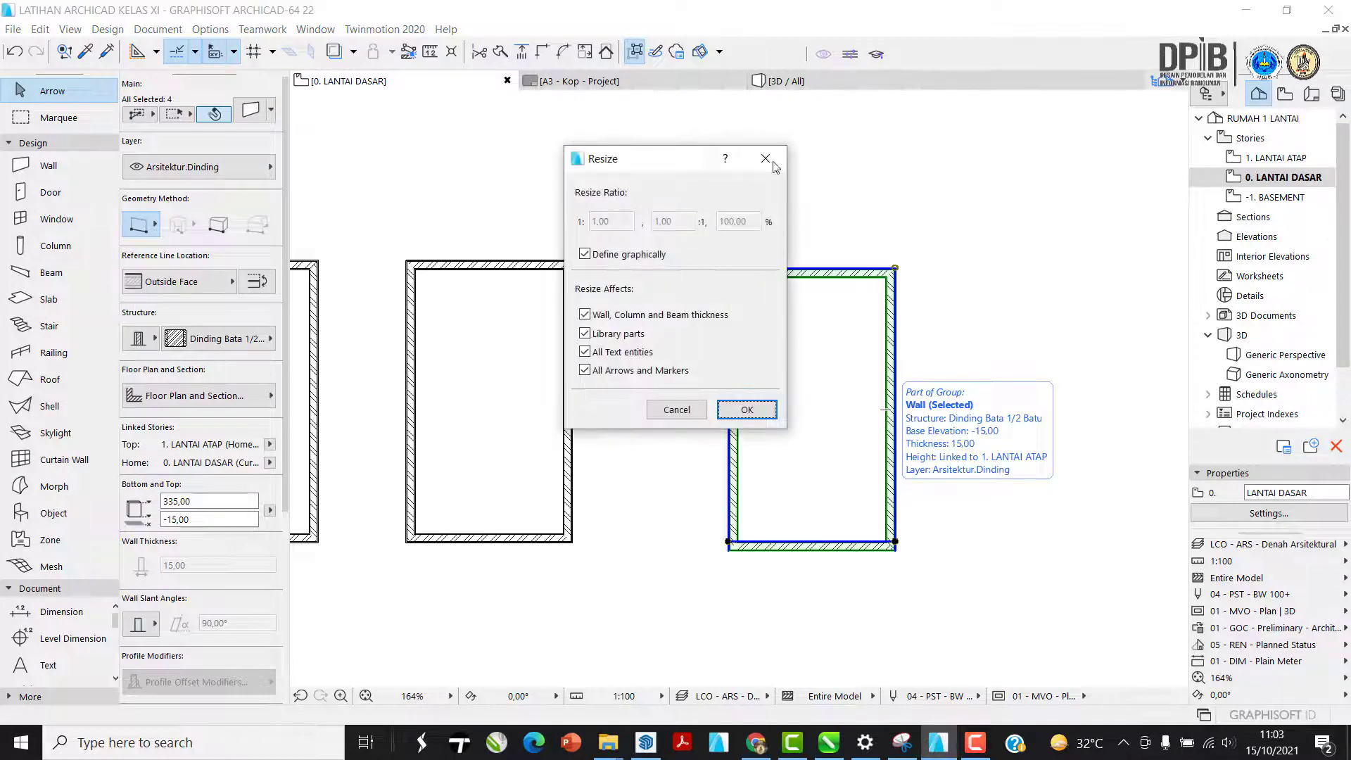
click(584, 255)
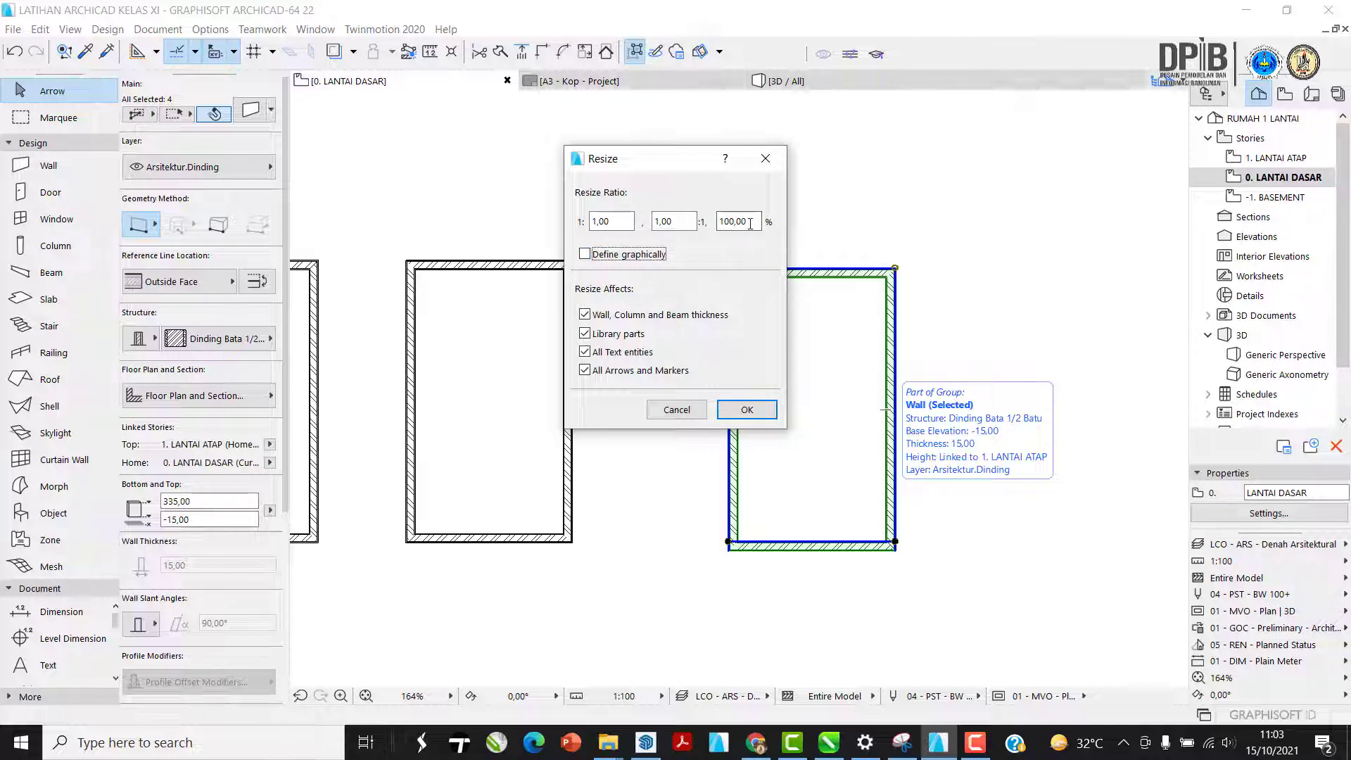
click(751, 222)
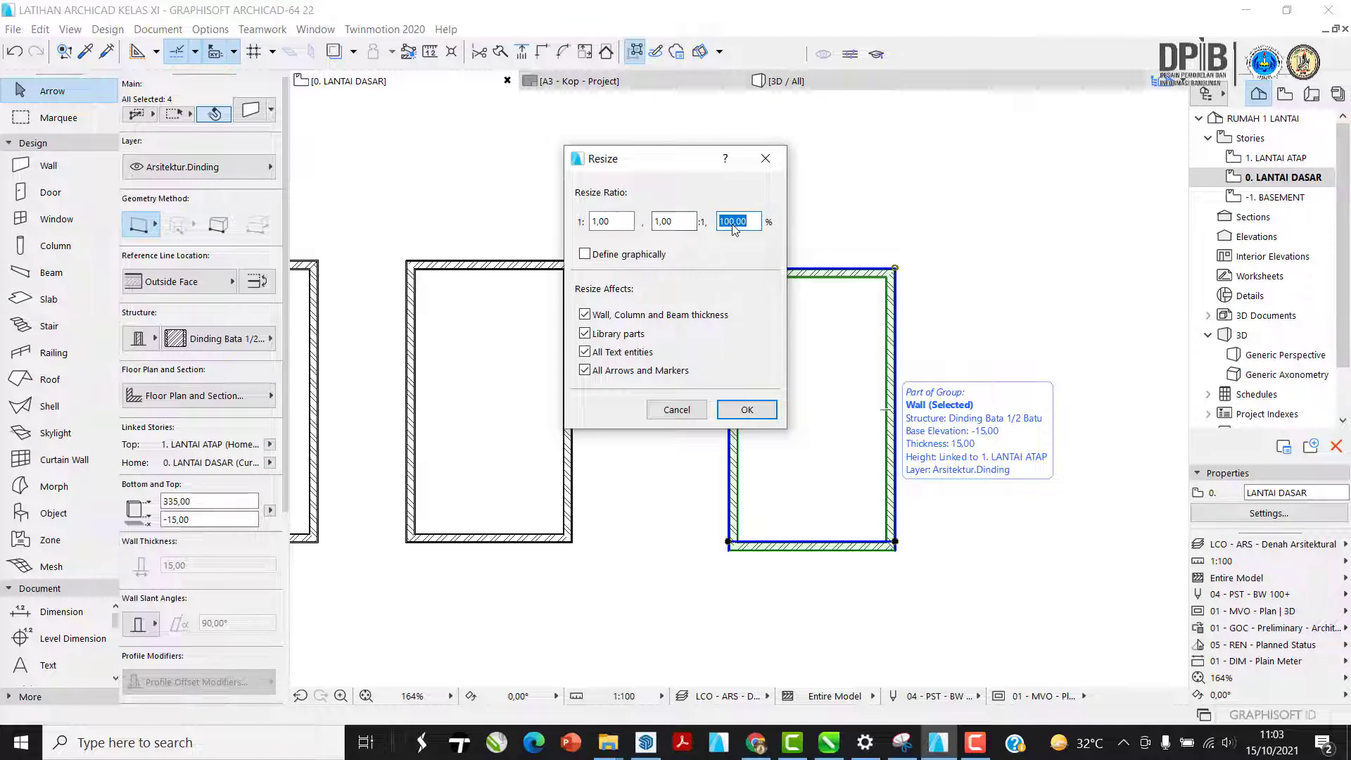
text(2)
click(747, 408)
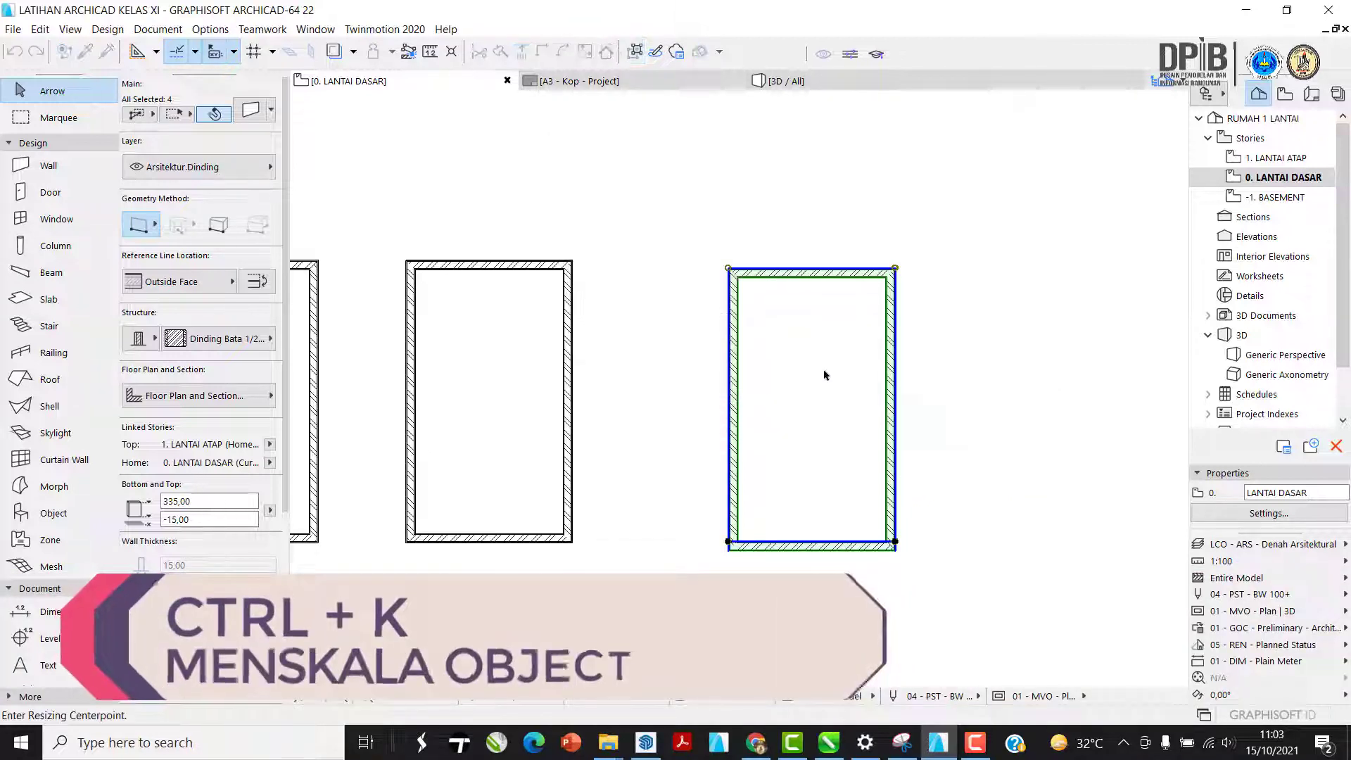
click(729, 269)
- Examine the enlarged rectangle and compare its size with the neighbouring rectangles in the row
scroll(763, 323, down, 5)
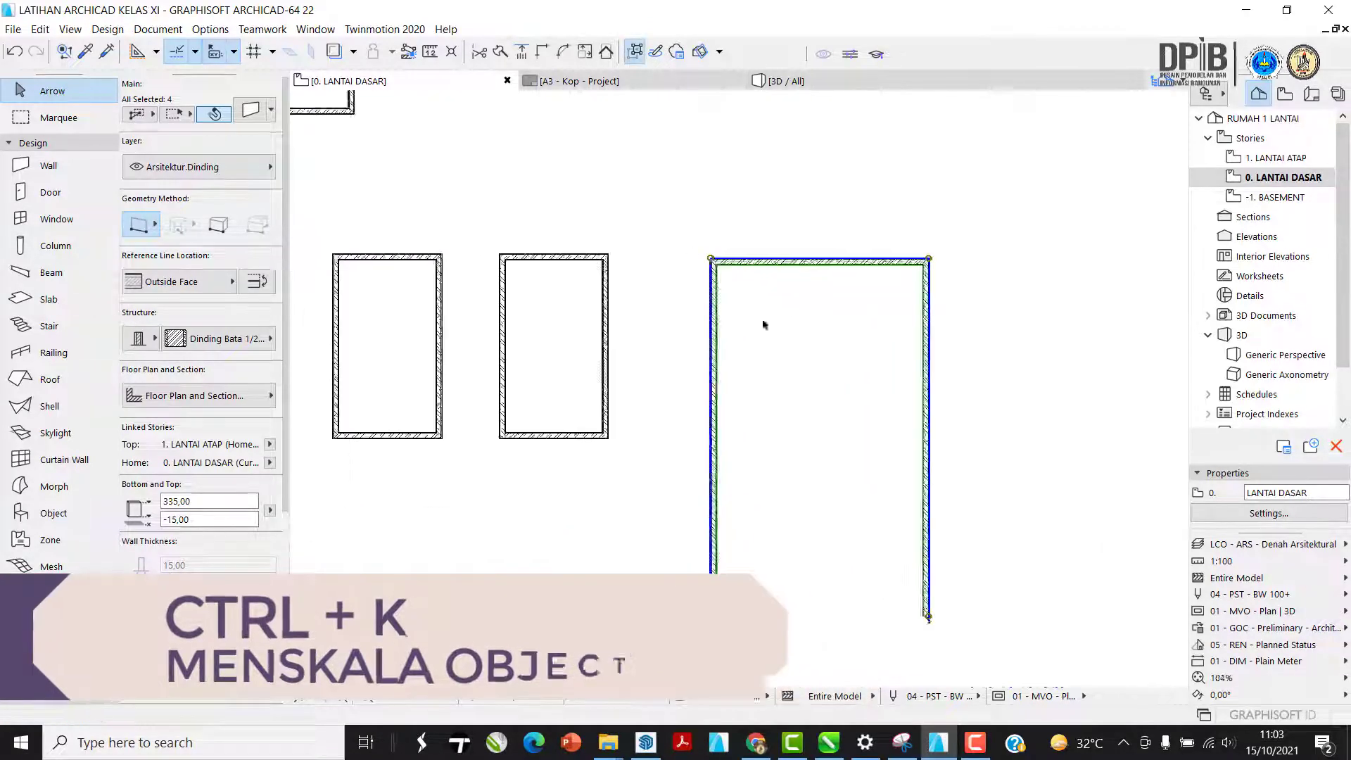
middle_drag(850, 363, 907, 378)
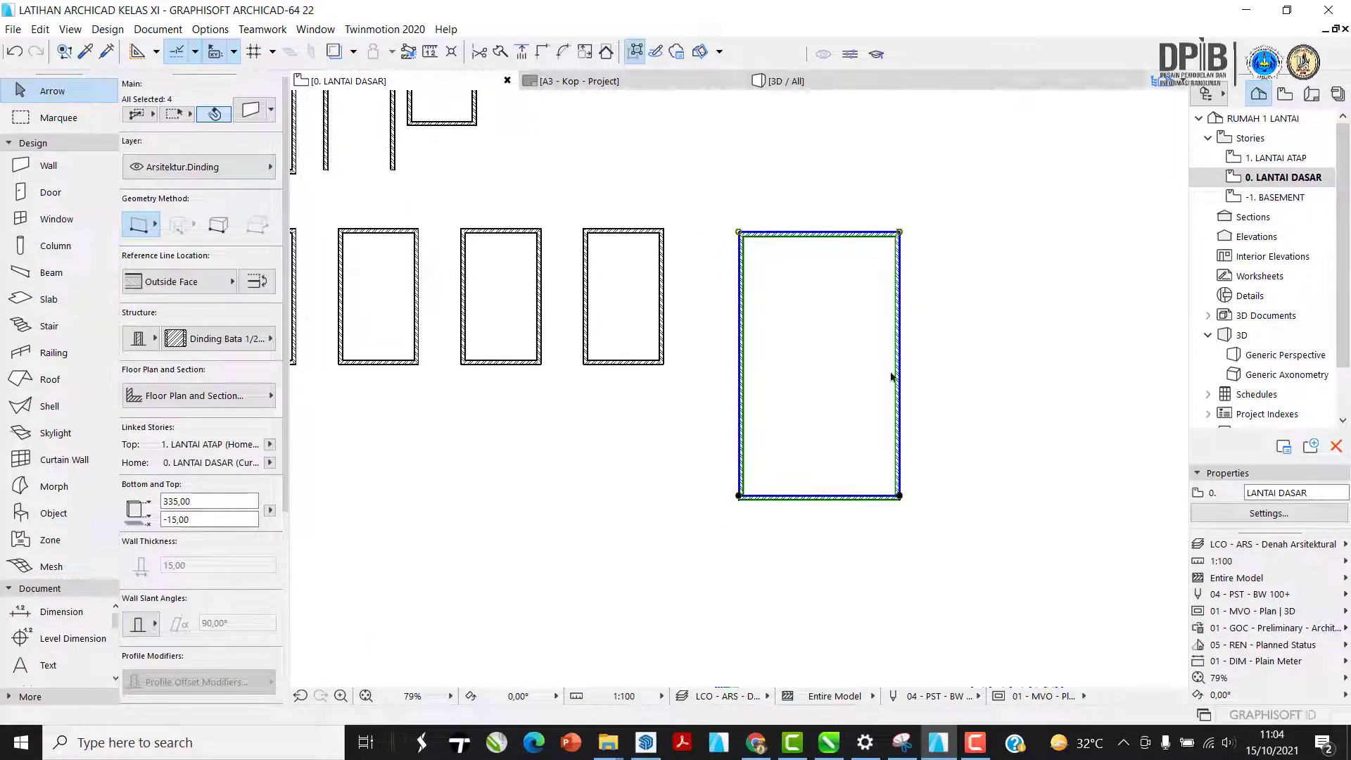
scroll(774, 292, up, 2)
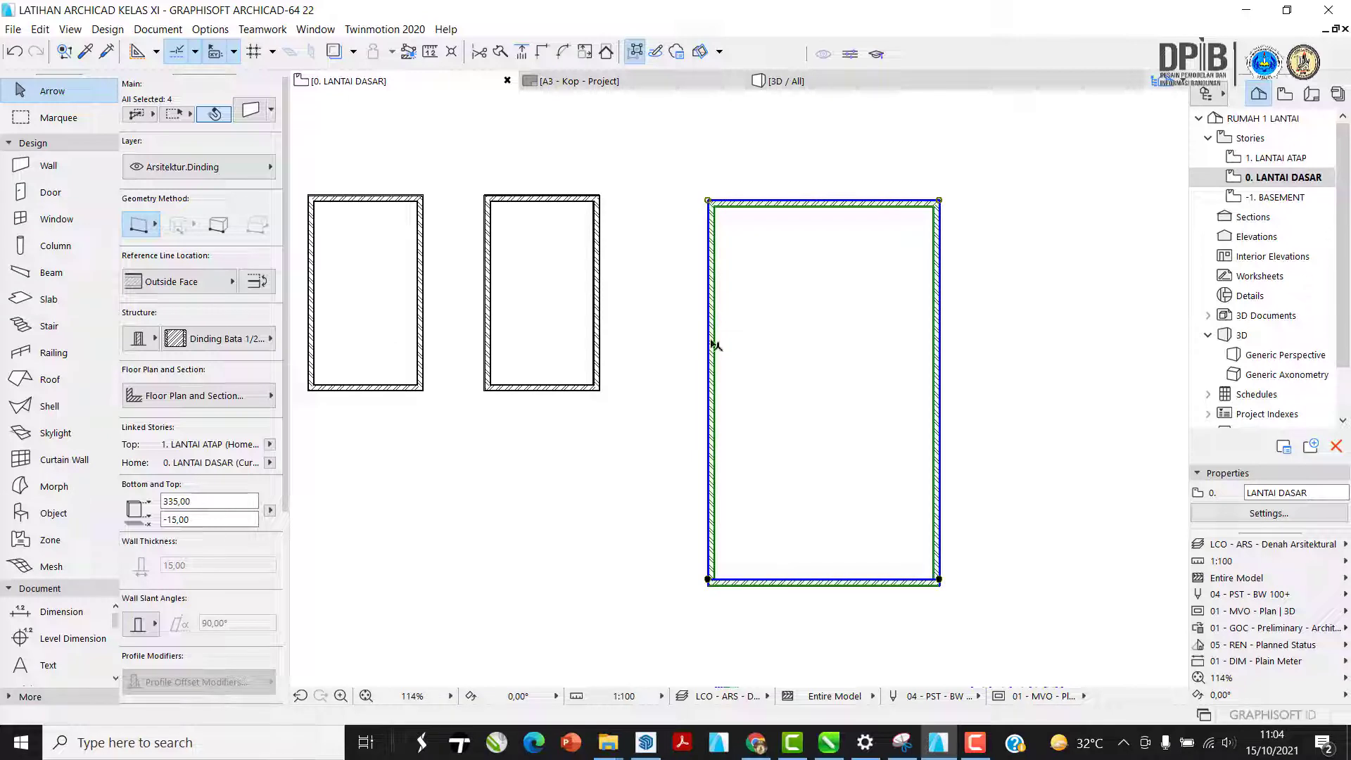
middle_drag(836, 385, 935, 416)
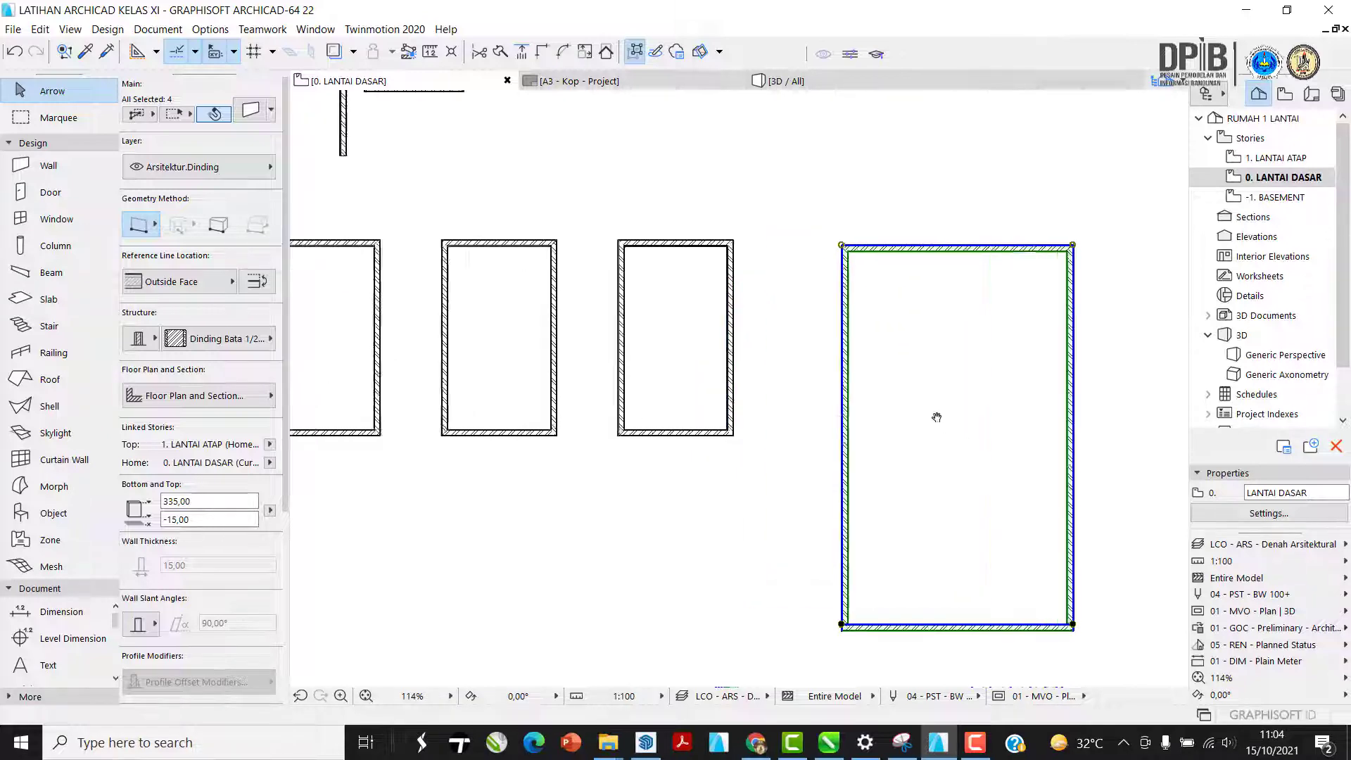
middle_drag(833, 377, 759, 362)
scroll(774, 352, down, 2)
scroll(742, 368, up, 2)
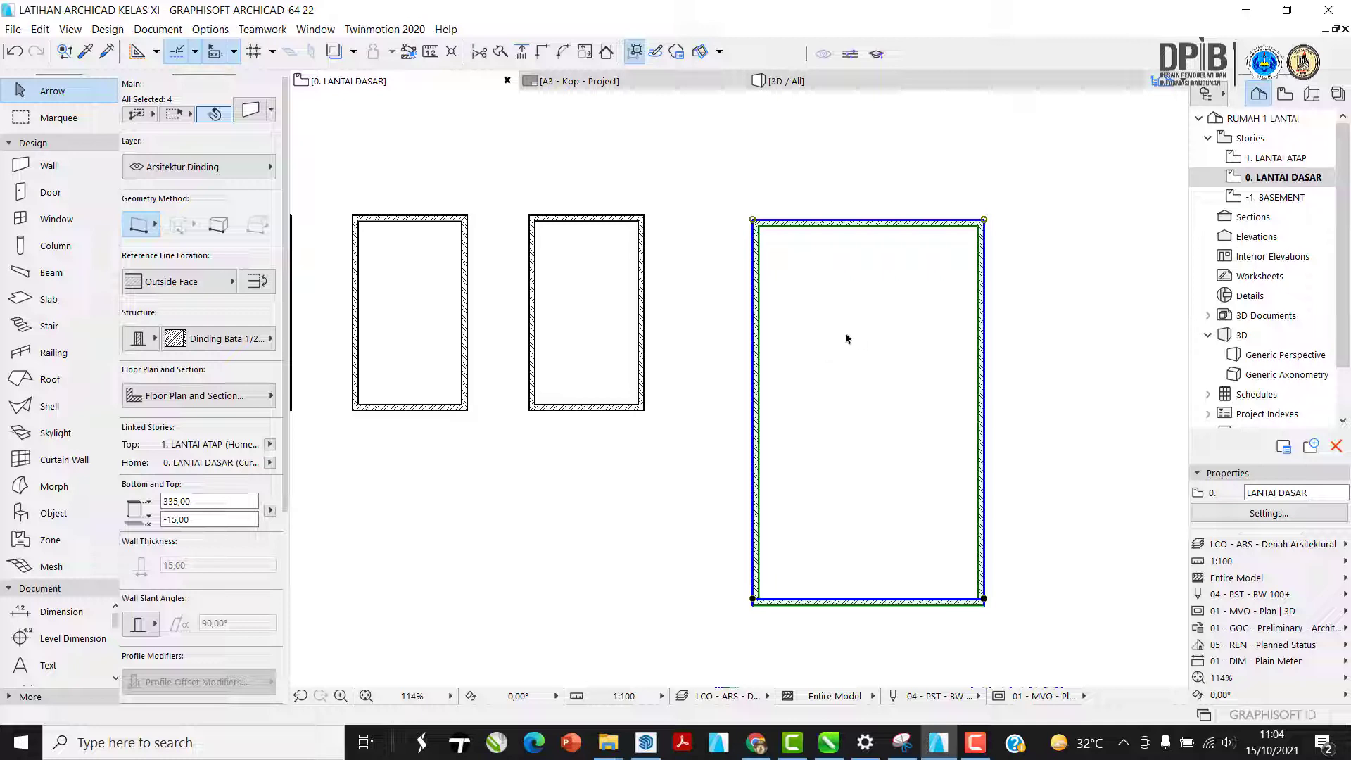
scroll(841, 363, up, 3)
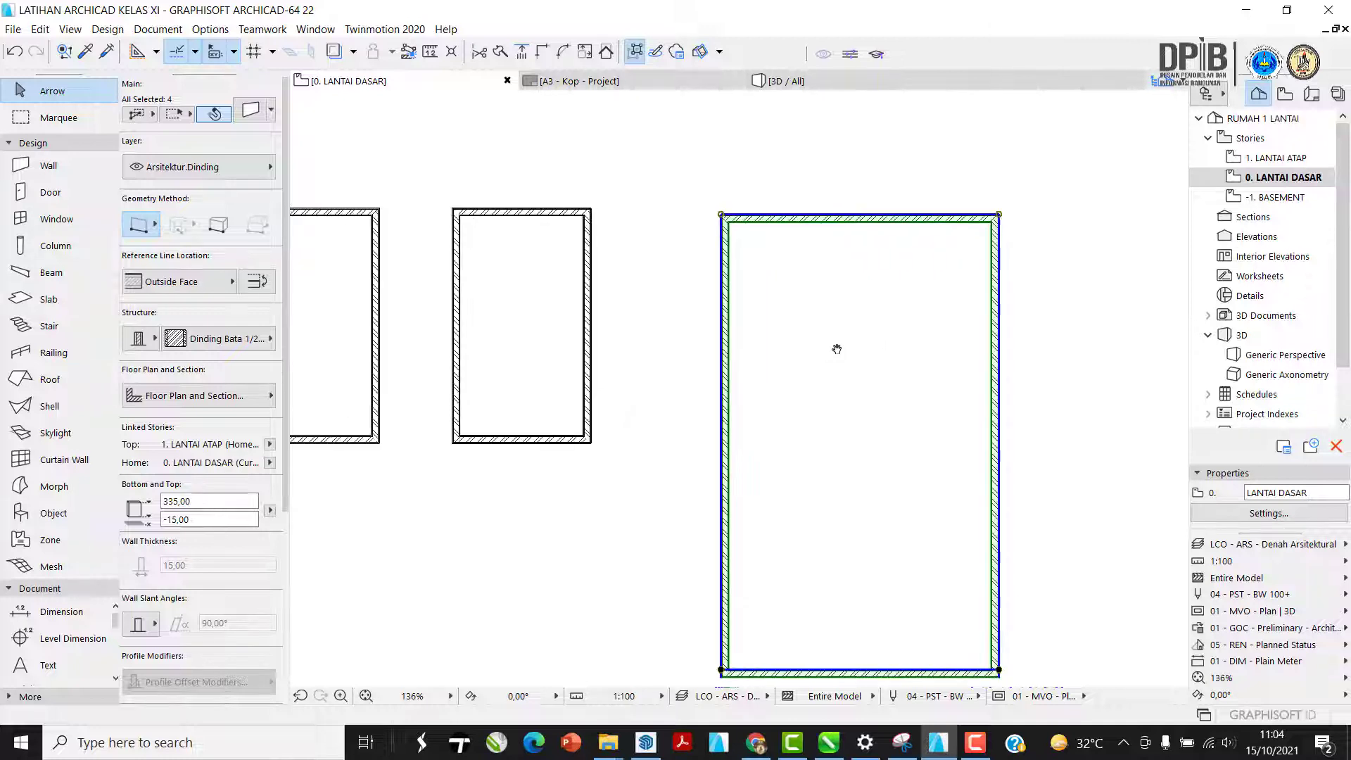
middle_drag(800, 349, 830, 325)
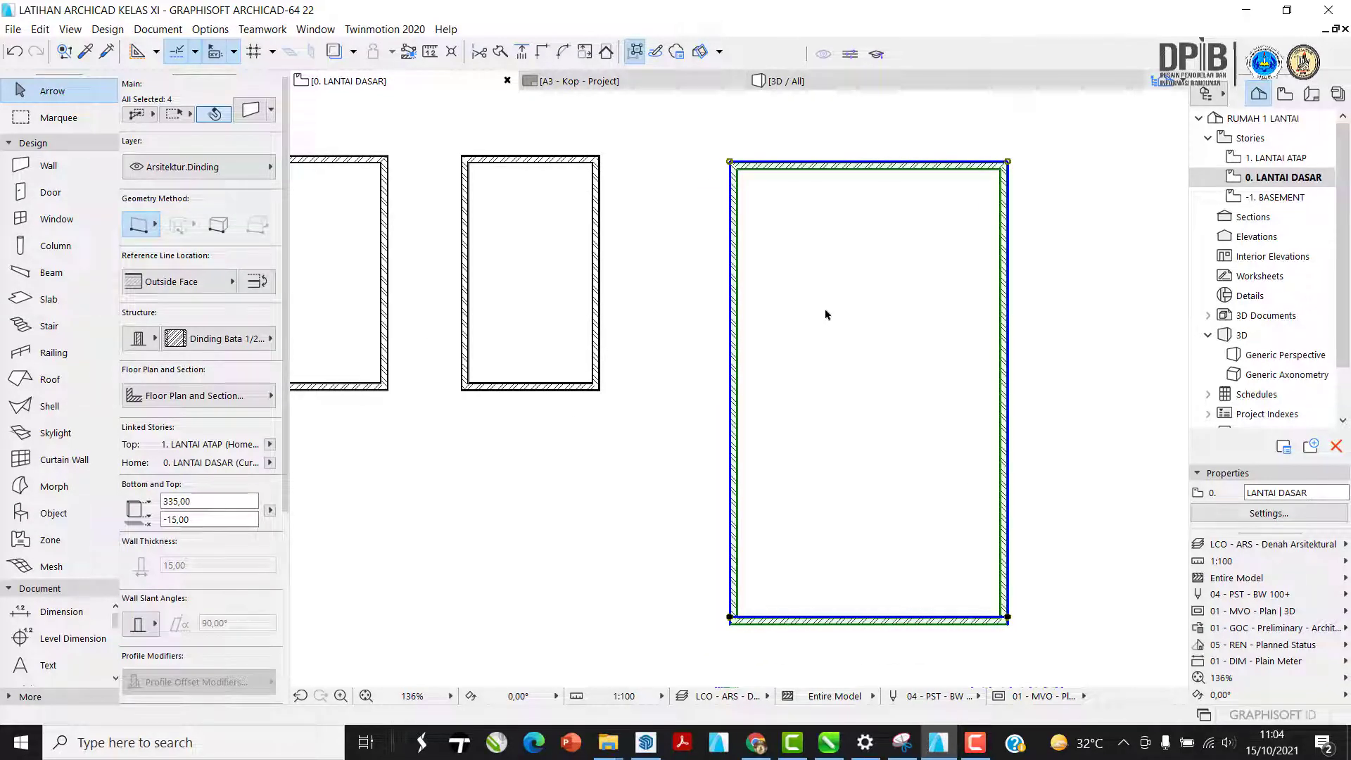